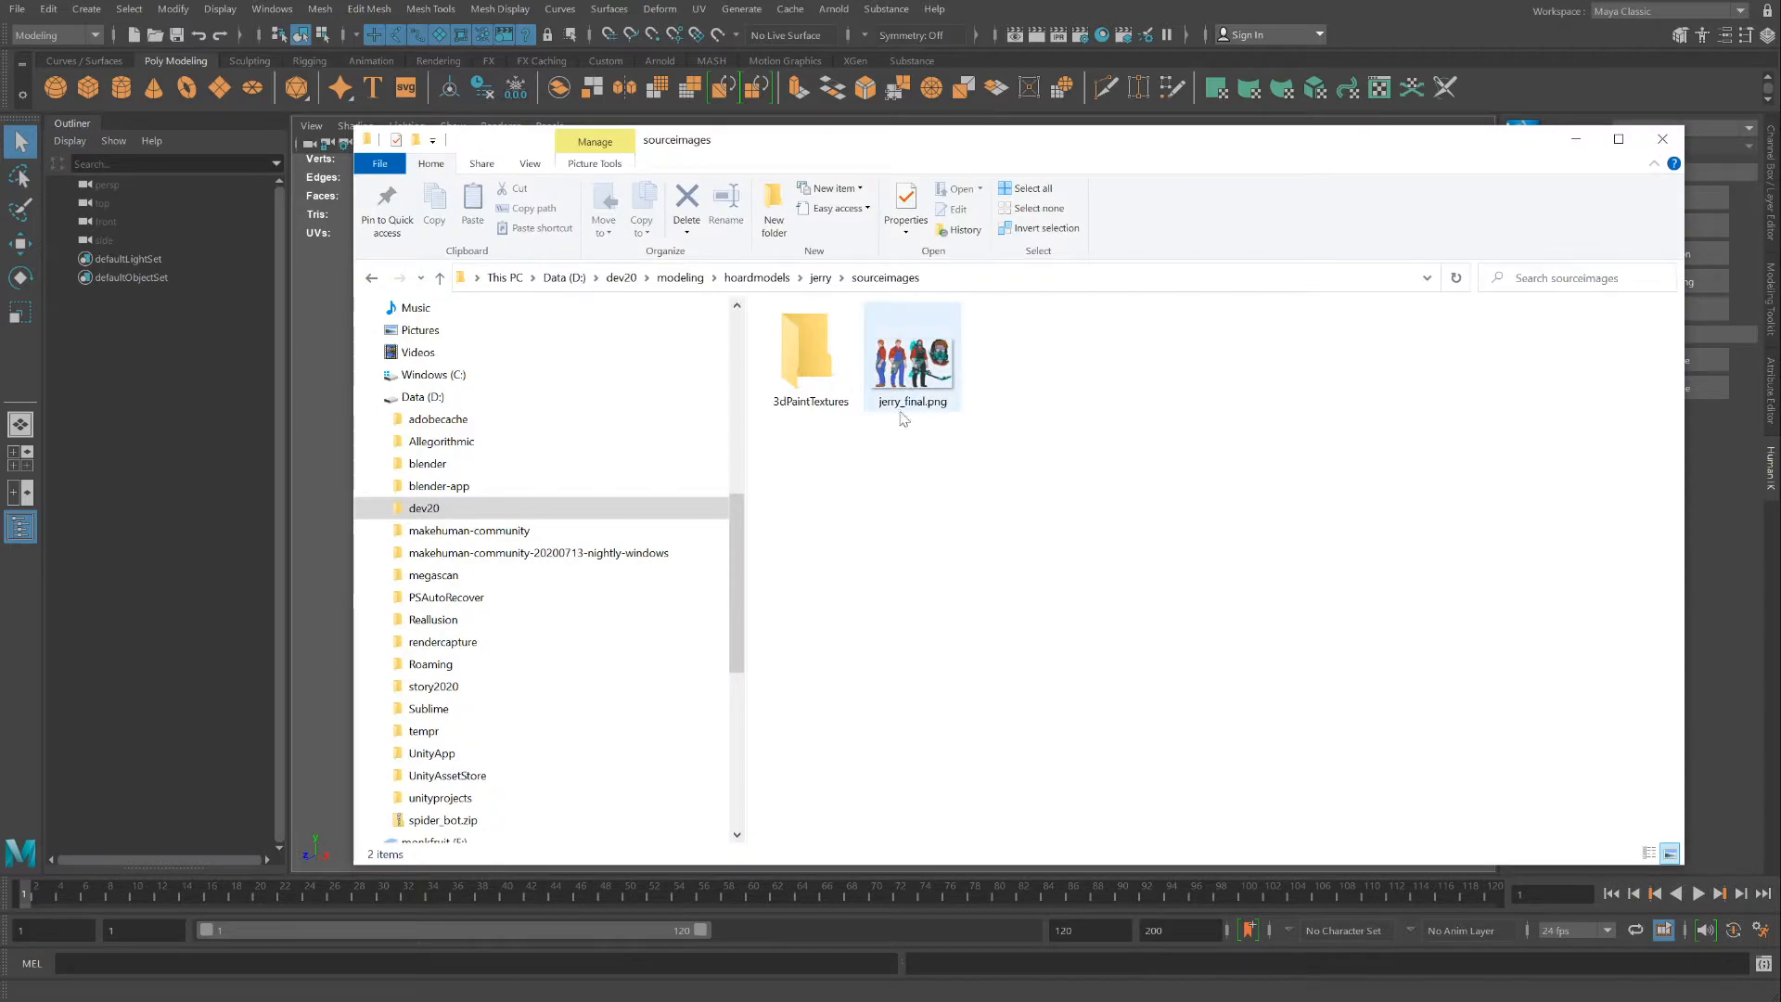
{"action": "left_click", "coordinate": [16, 9]}
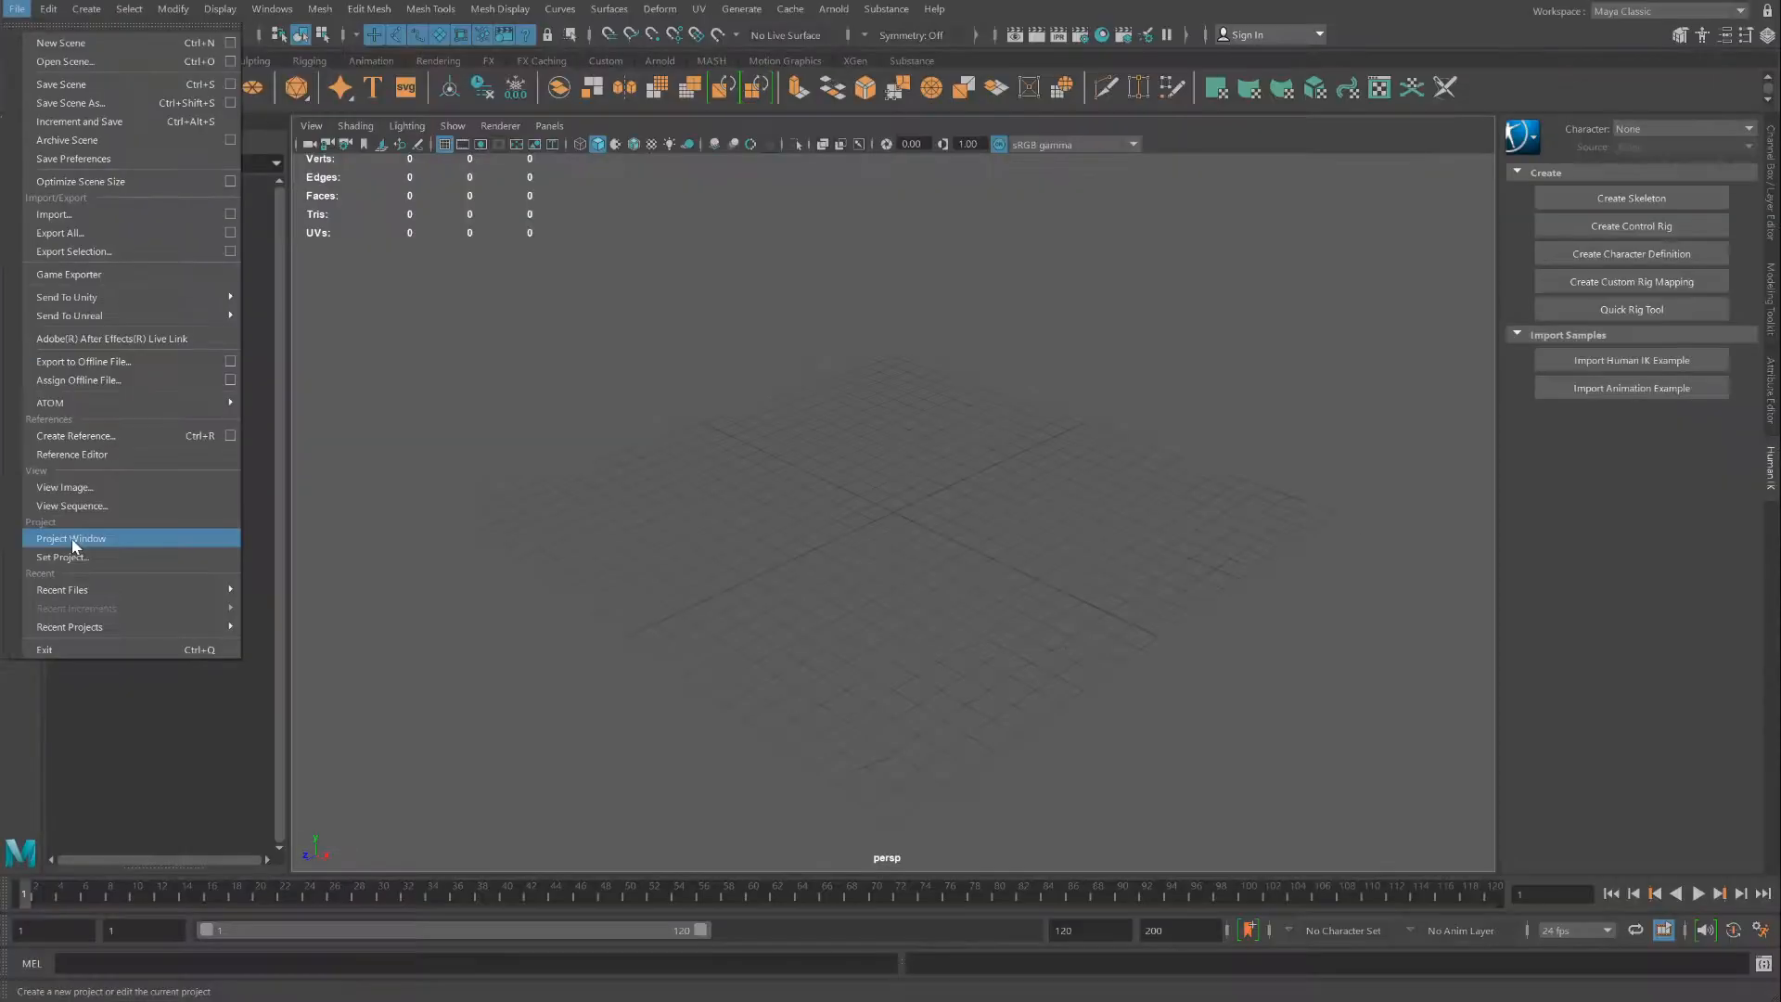
{"action": "left_click", "coordinate": [109, 800]}
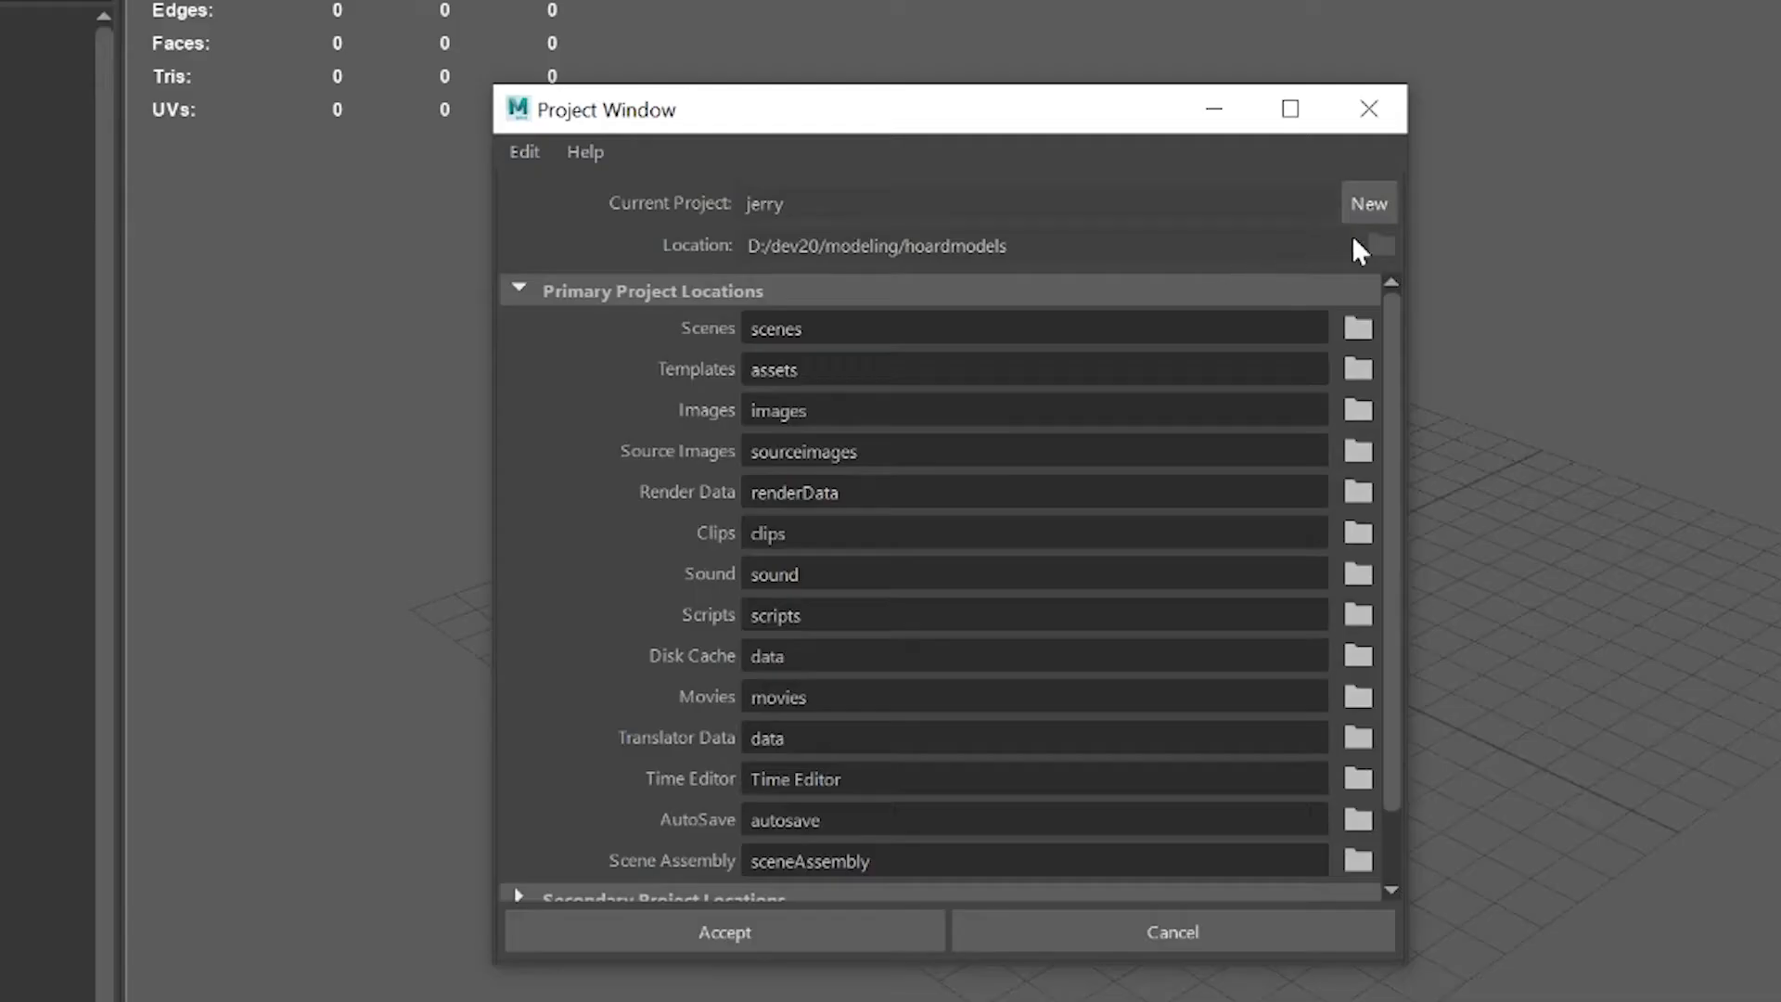
{"action": "left_click", "coordinate": [1360, 204]}
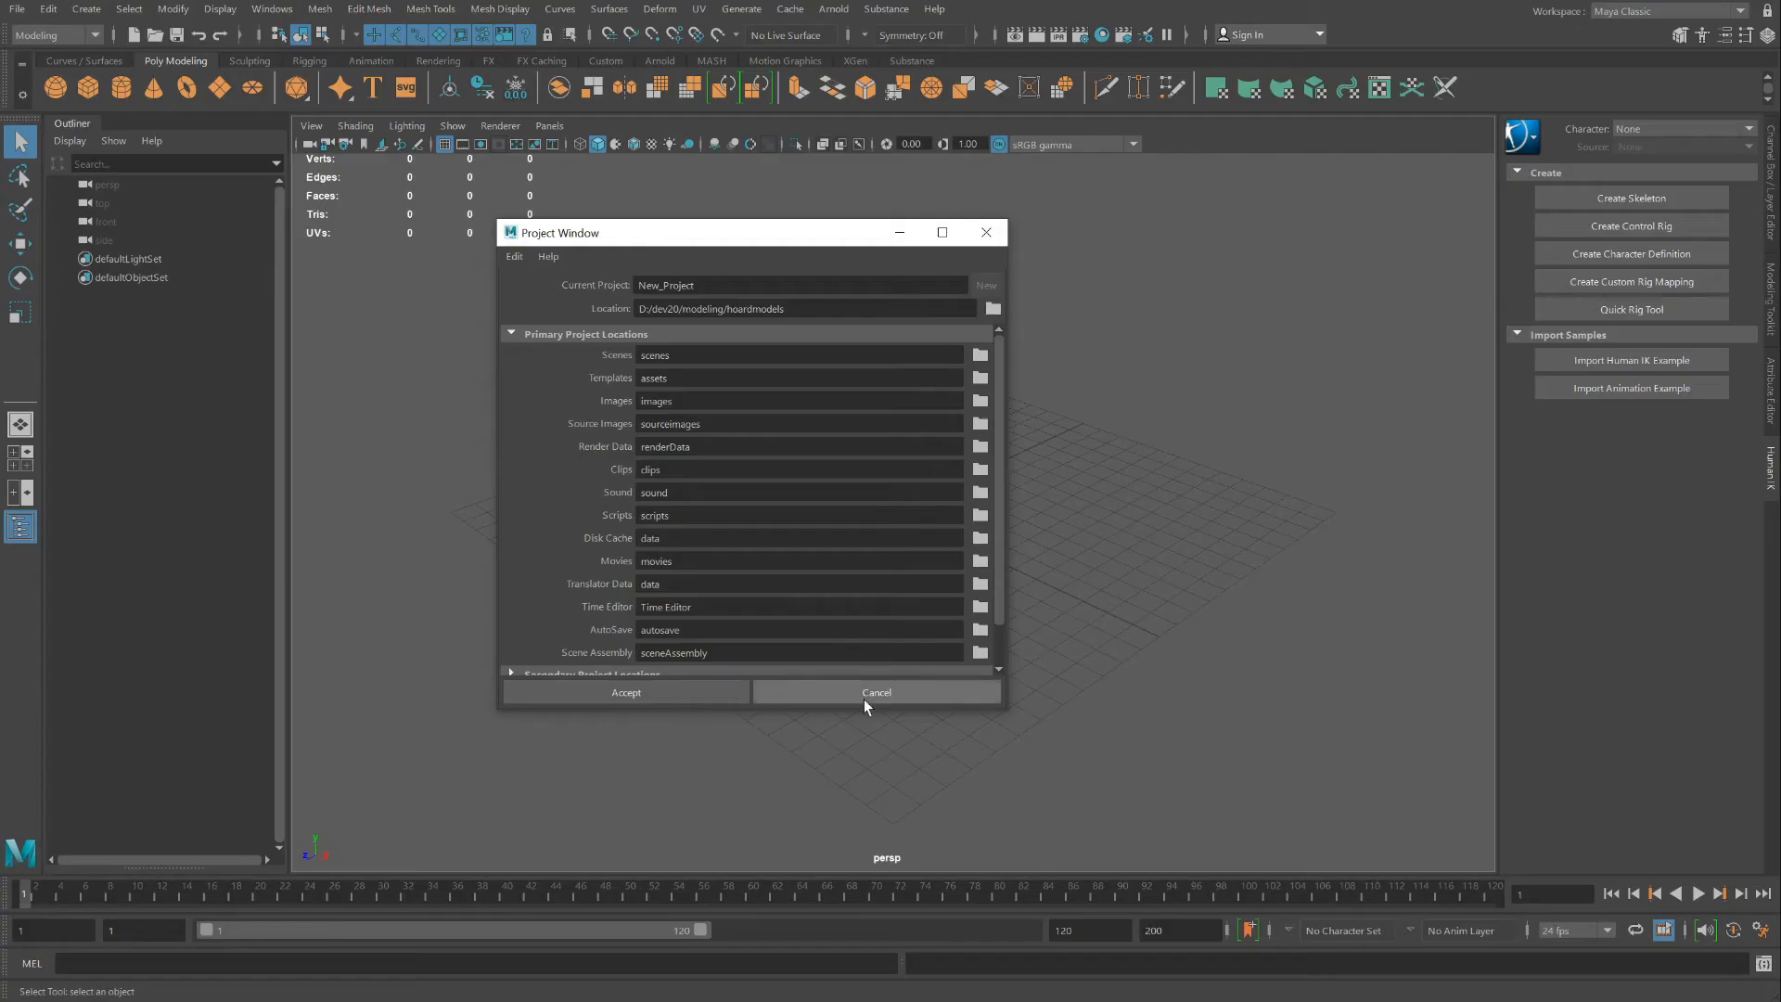
{"action": "left_click", "coordinate": [1143, 941]}
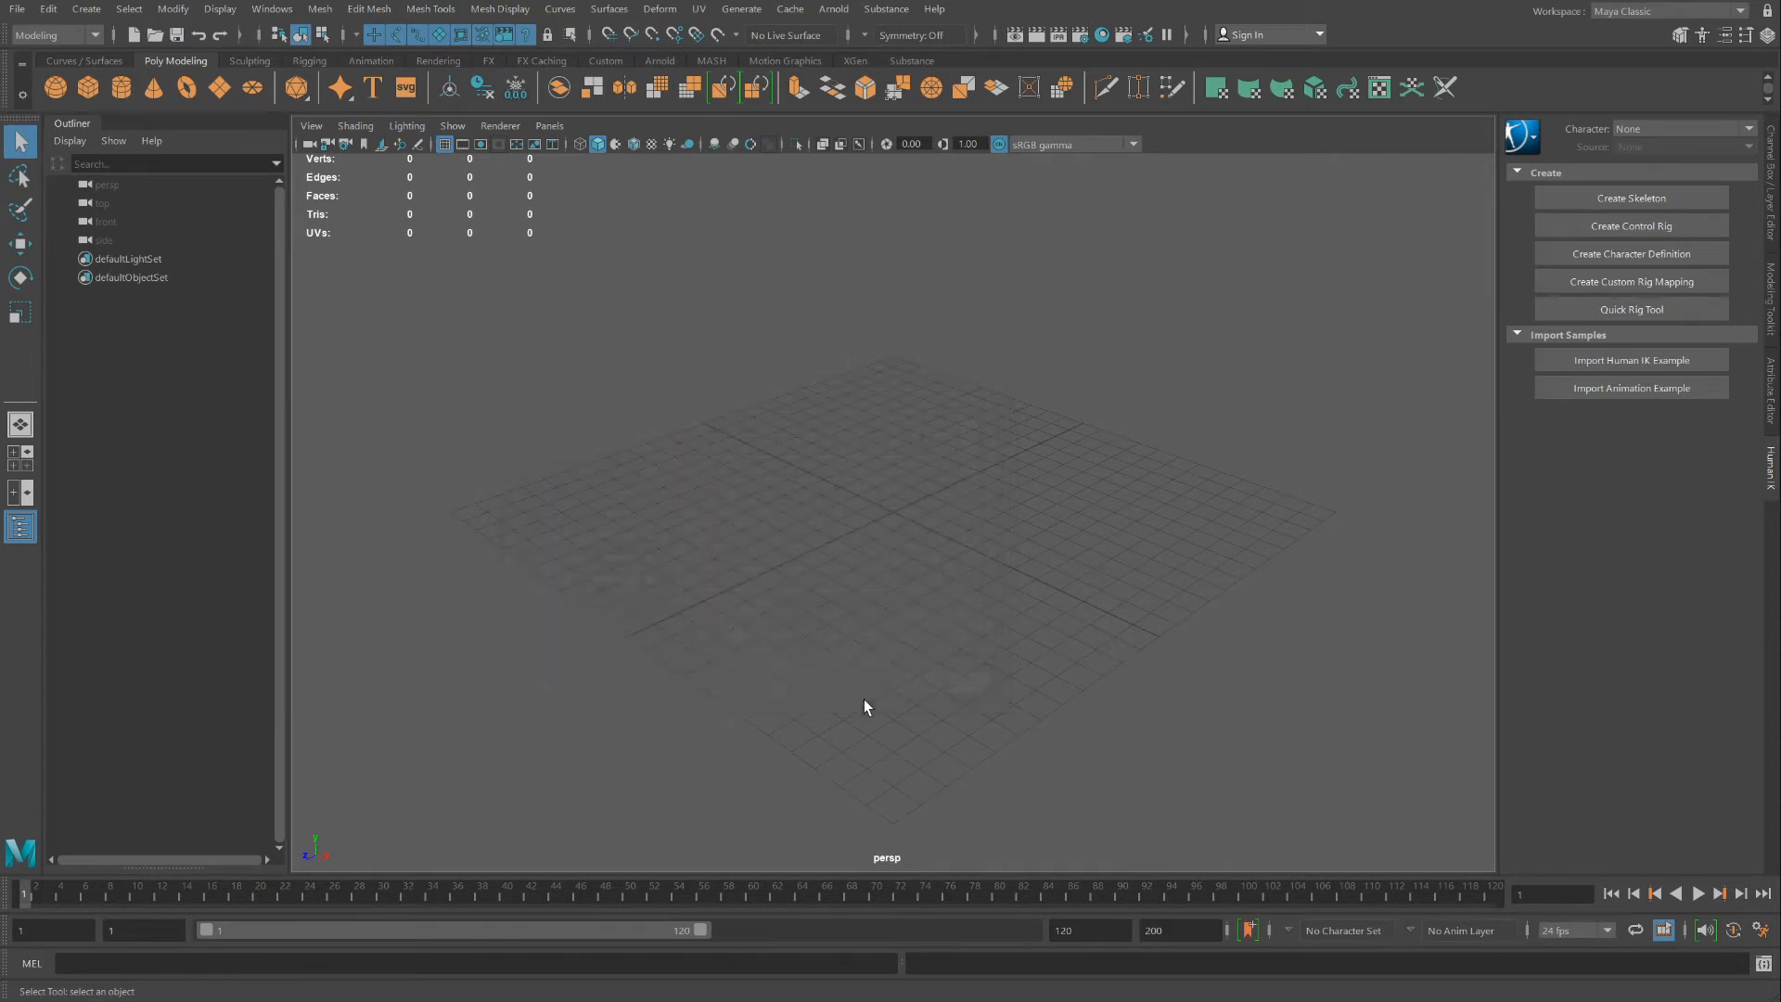
Set the current project to the jerry folder inside D:\dev20\modeling\hoardmodels
{"action": "left_click", "coordinate": [13, 13]}
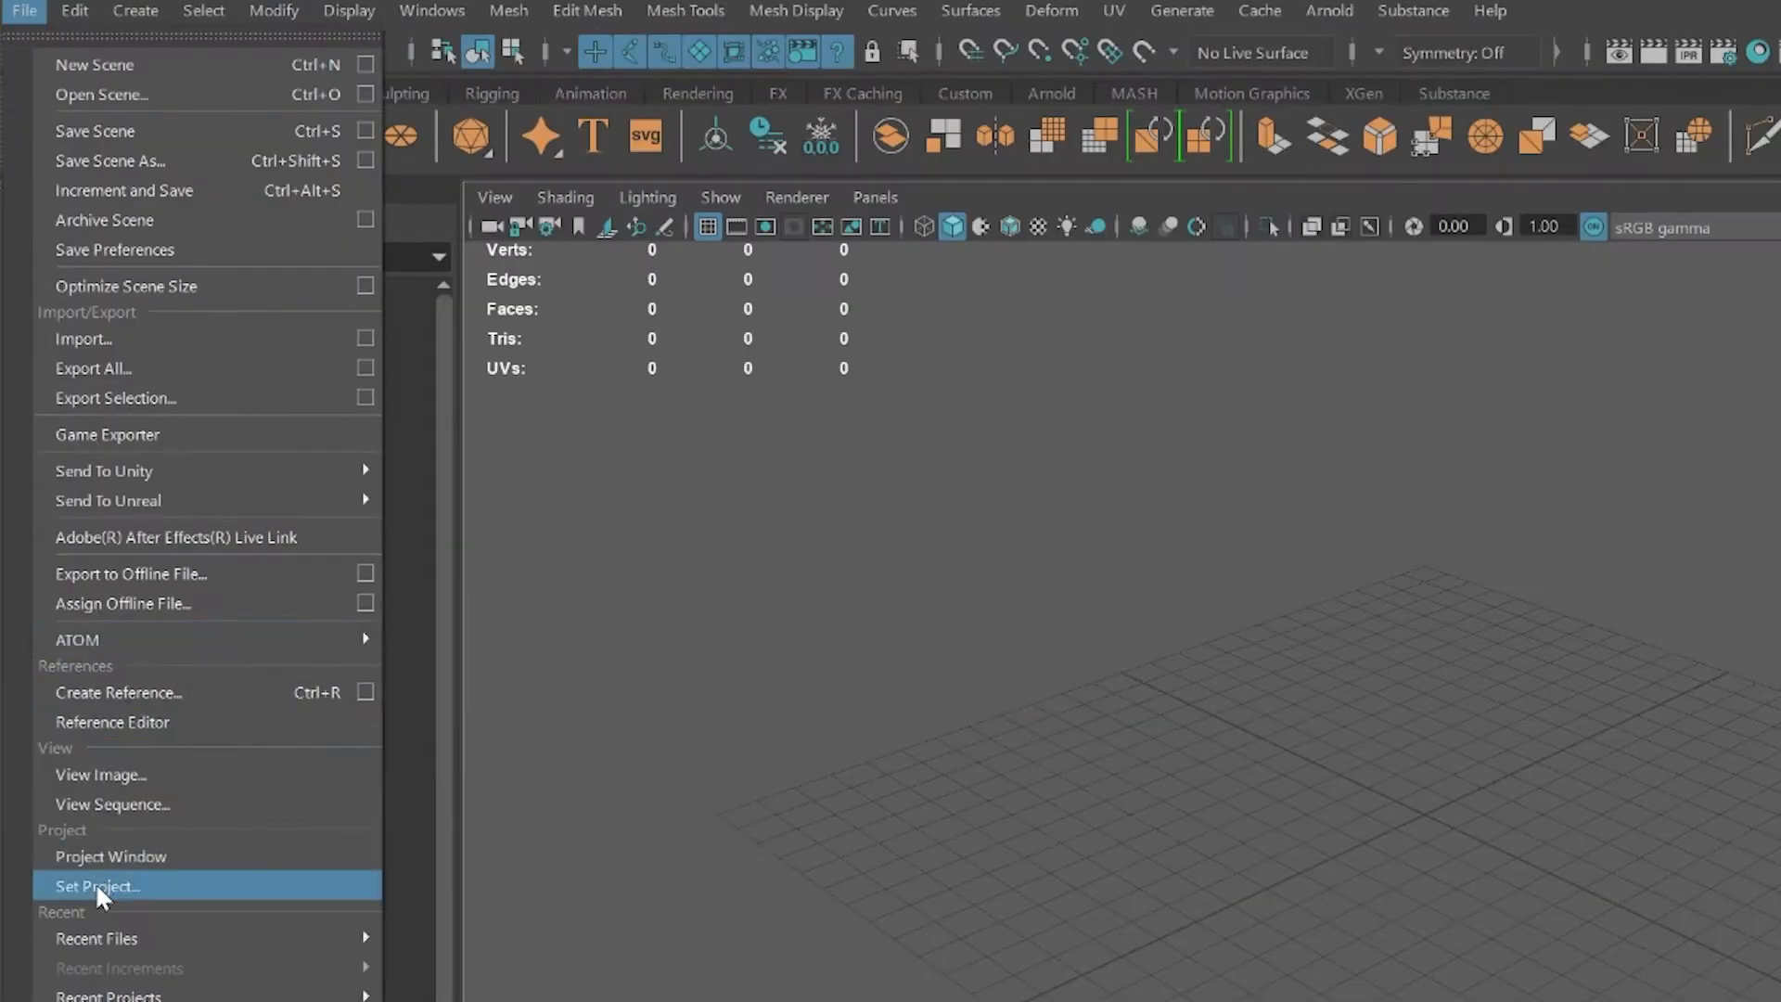
{"action": "left_click", "coordinate": [102, 892]}
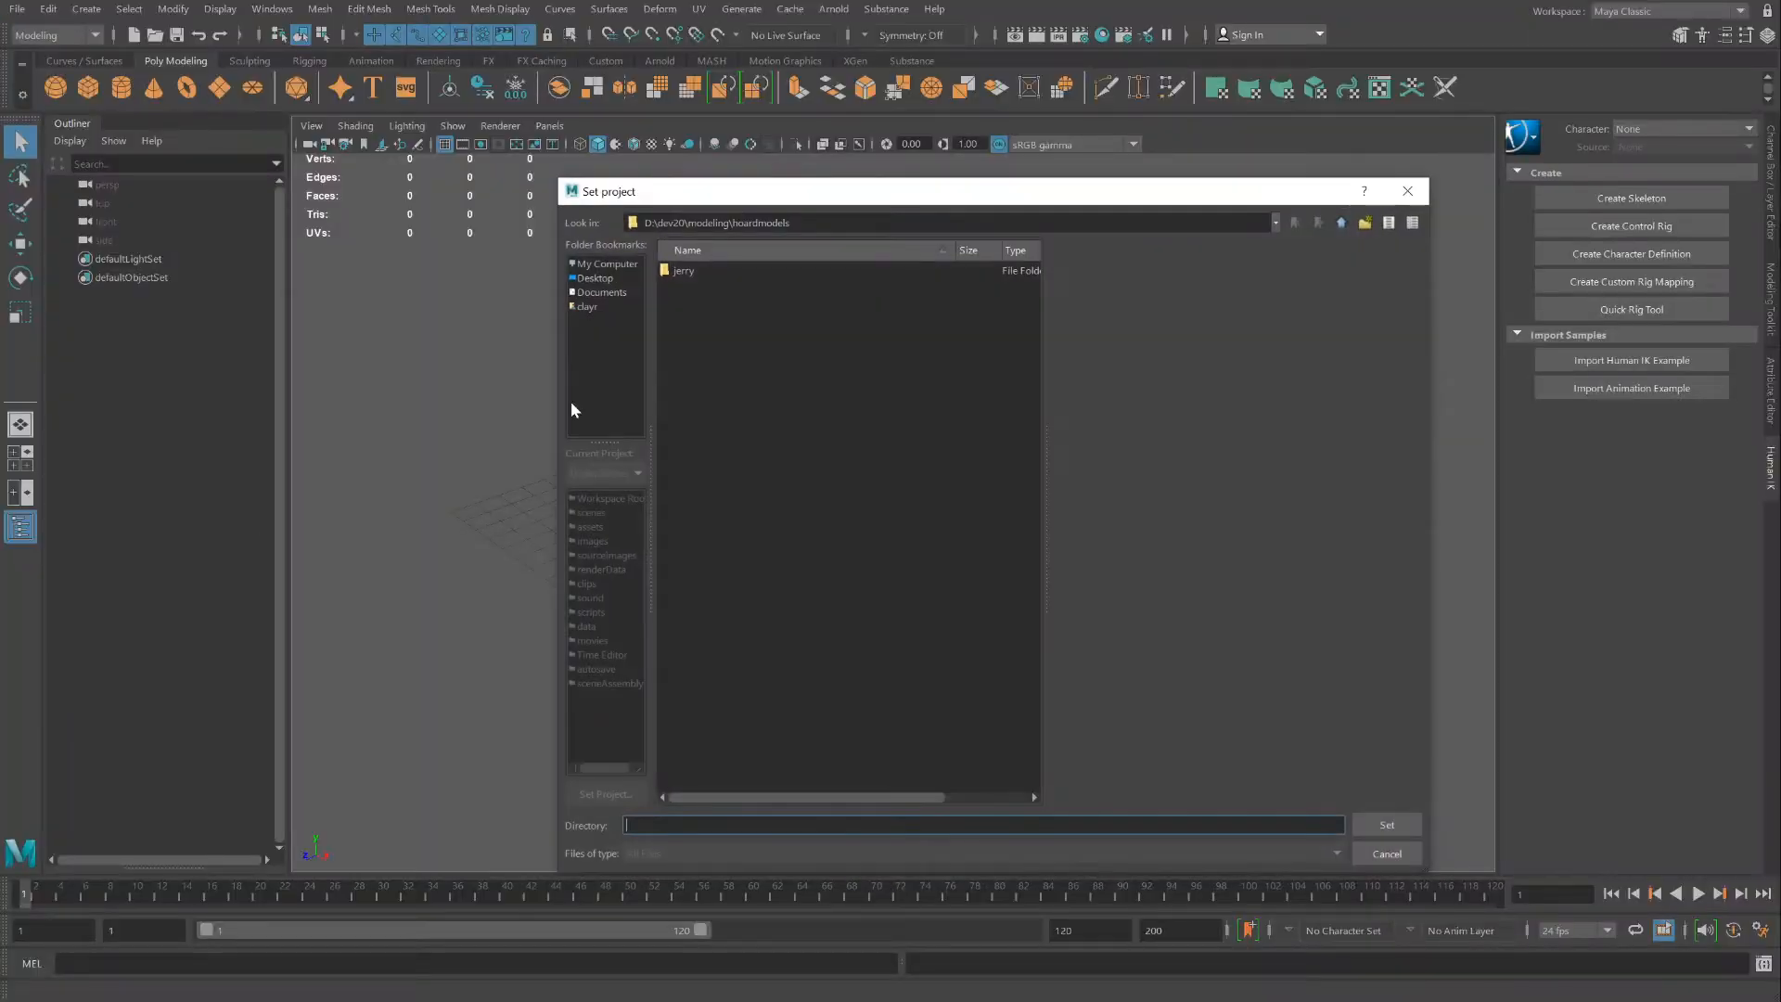
{"action": "left_click", "coordinate": [683, 271]}
{"action": "left_click", "coordinate": [1356, 825]}
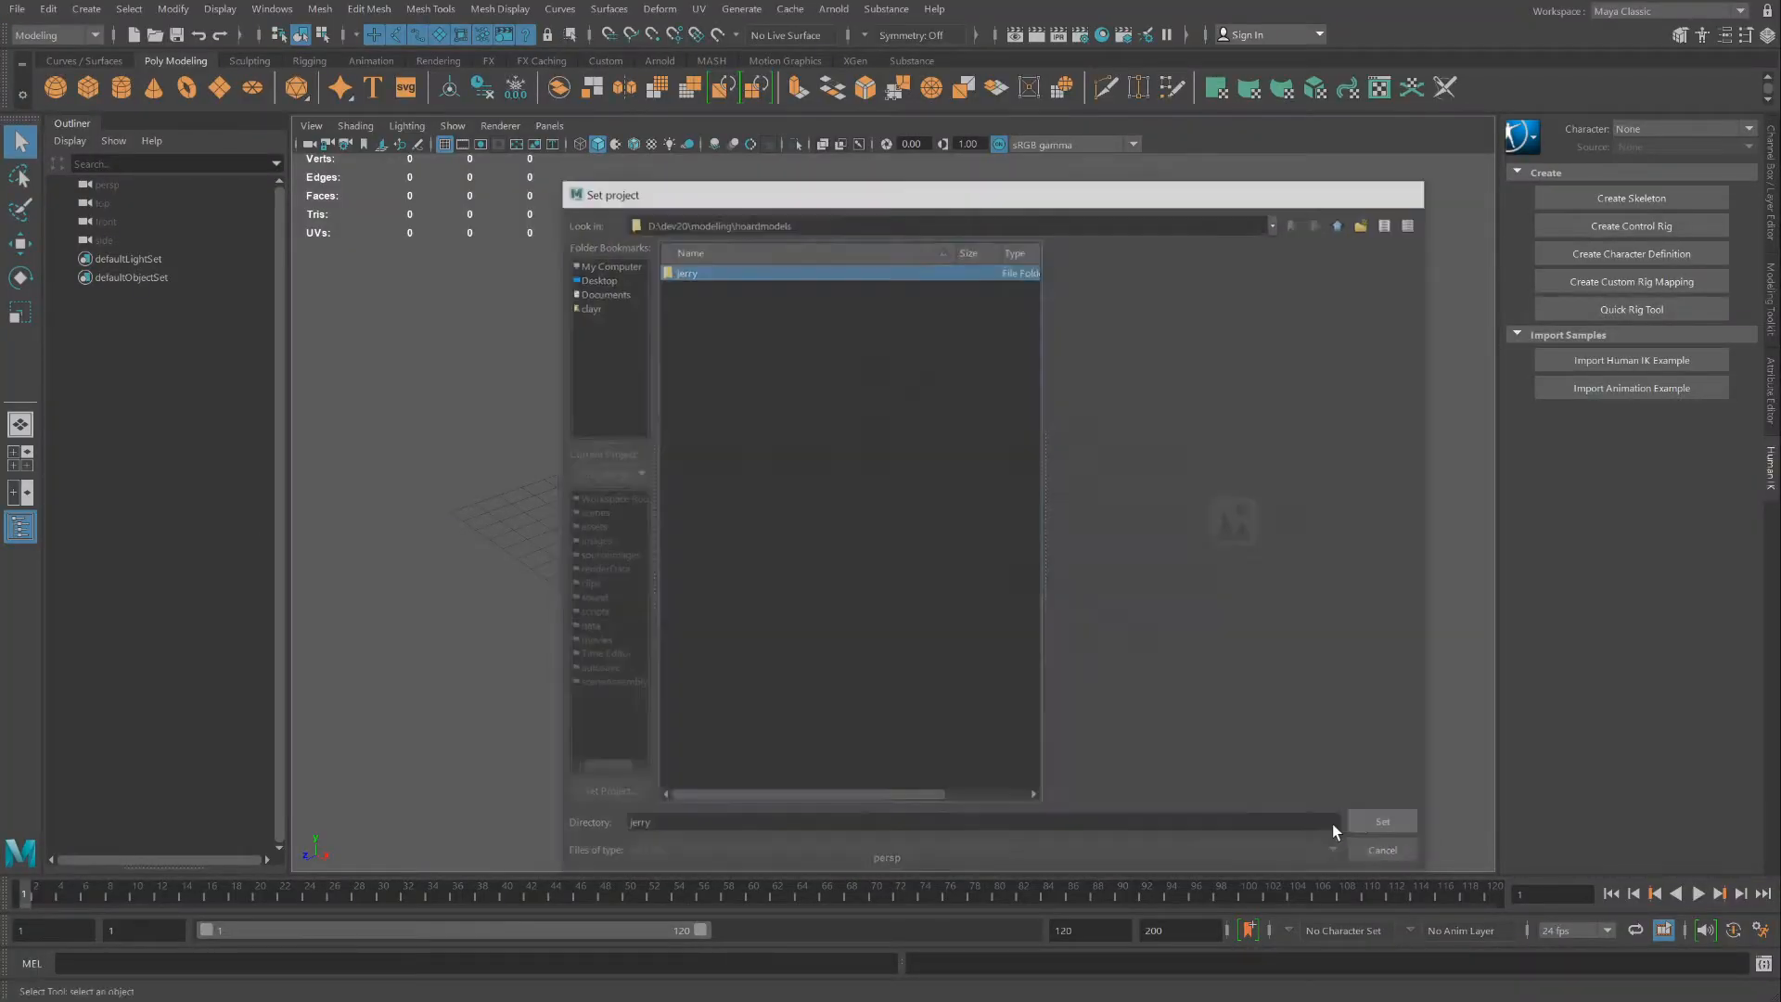
Check the jerry project's sourceimages folder in File Explorer, and set the jerry folder as the Maya project again
{"action": "key", "text": "alt+Tab"}
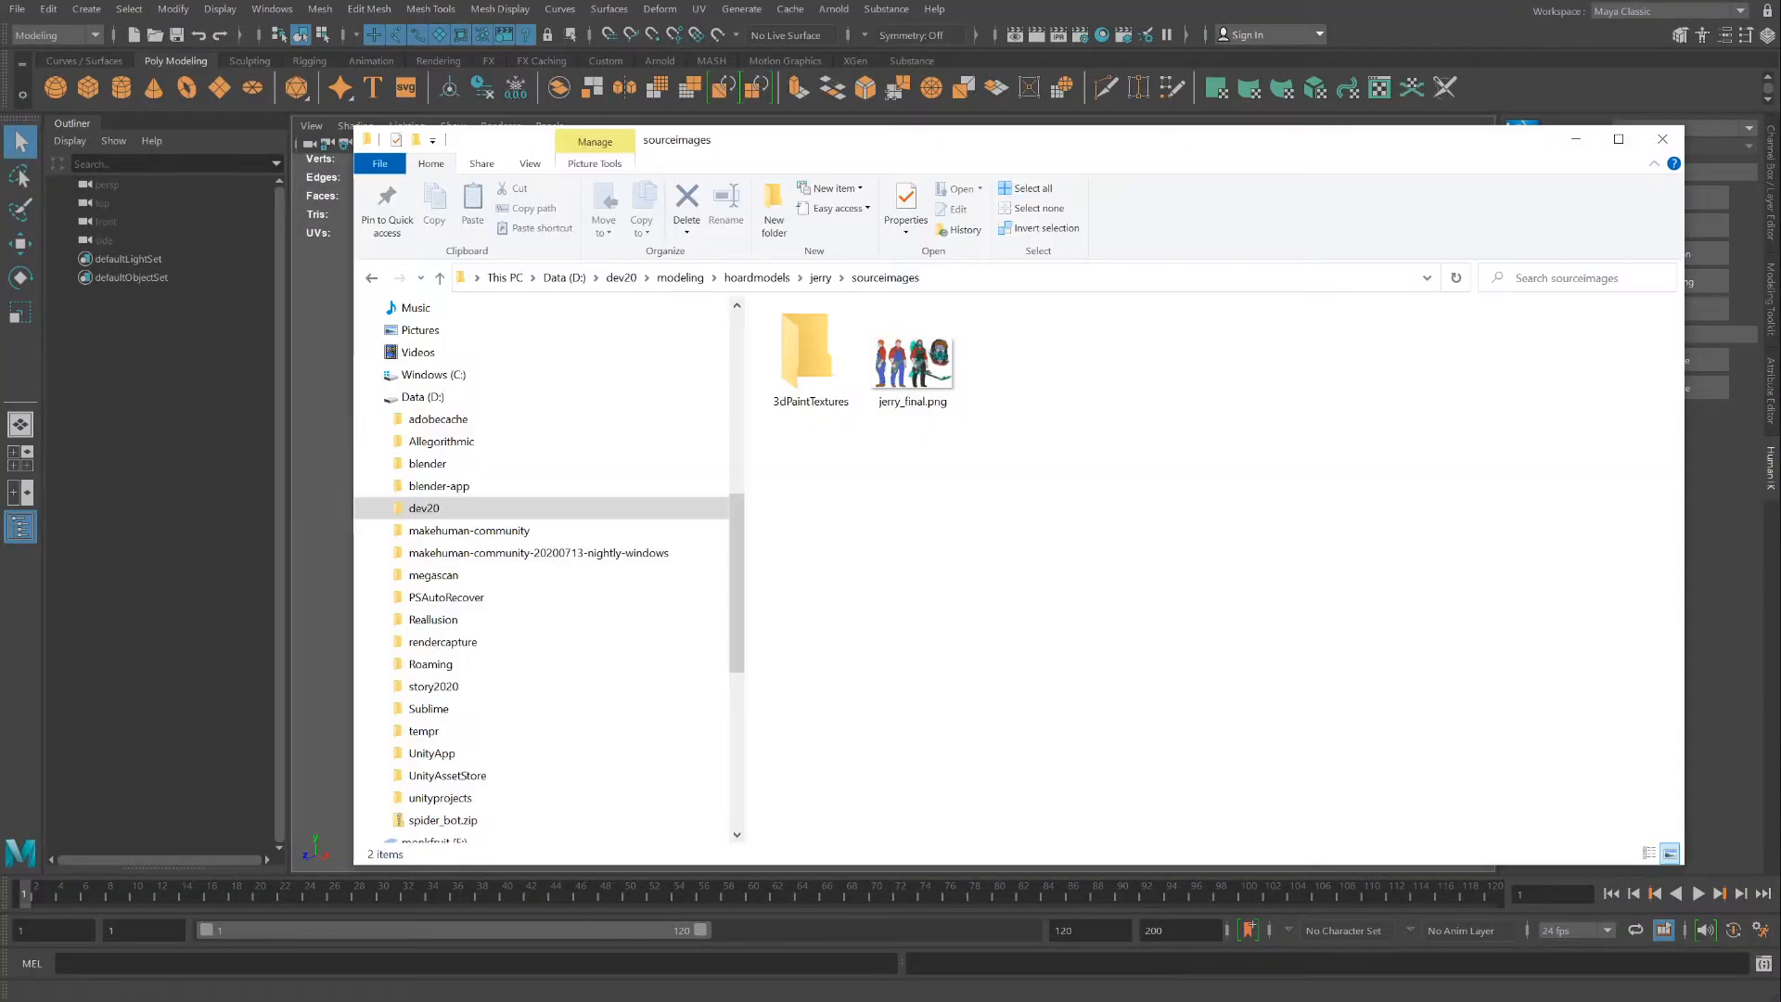
{"action": "key", "text": "alt+Tab"}
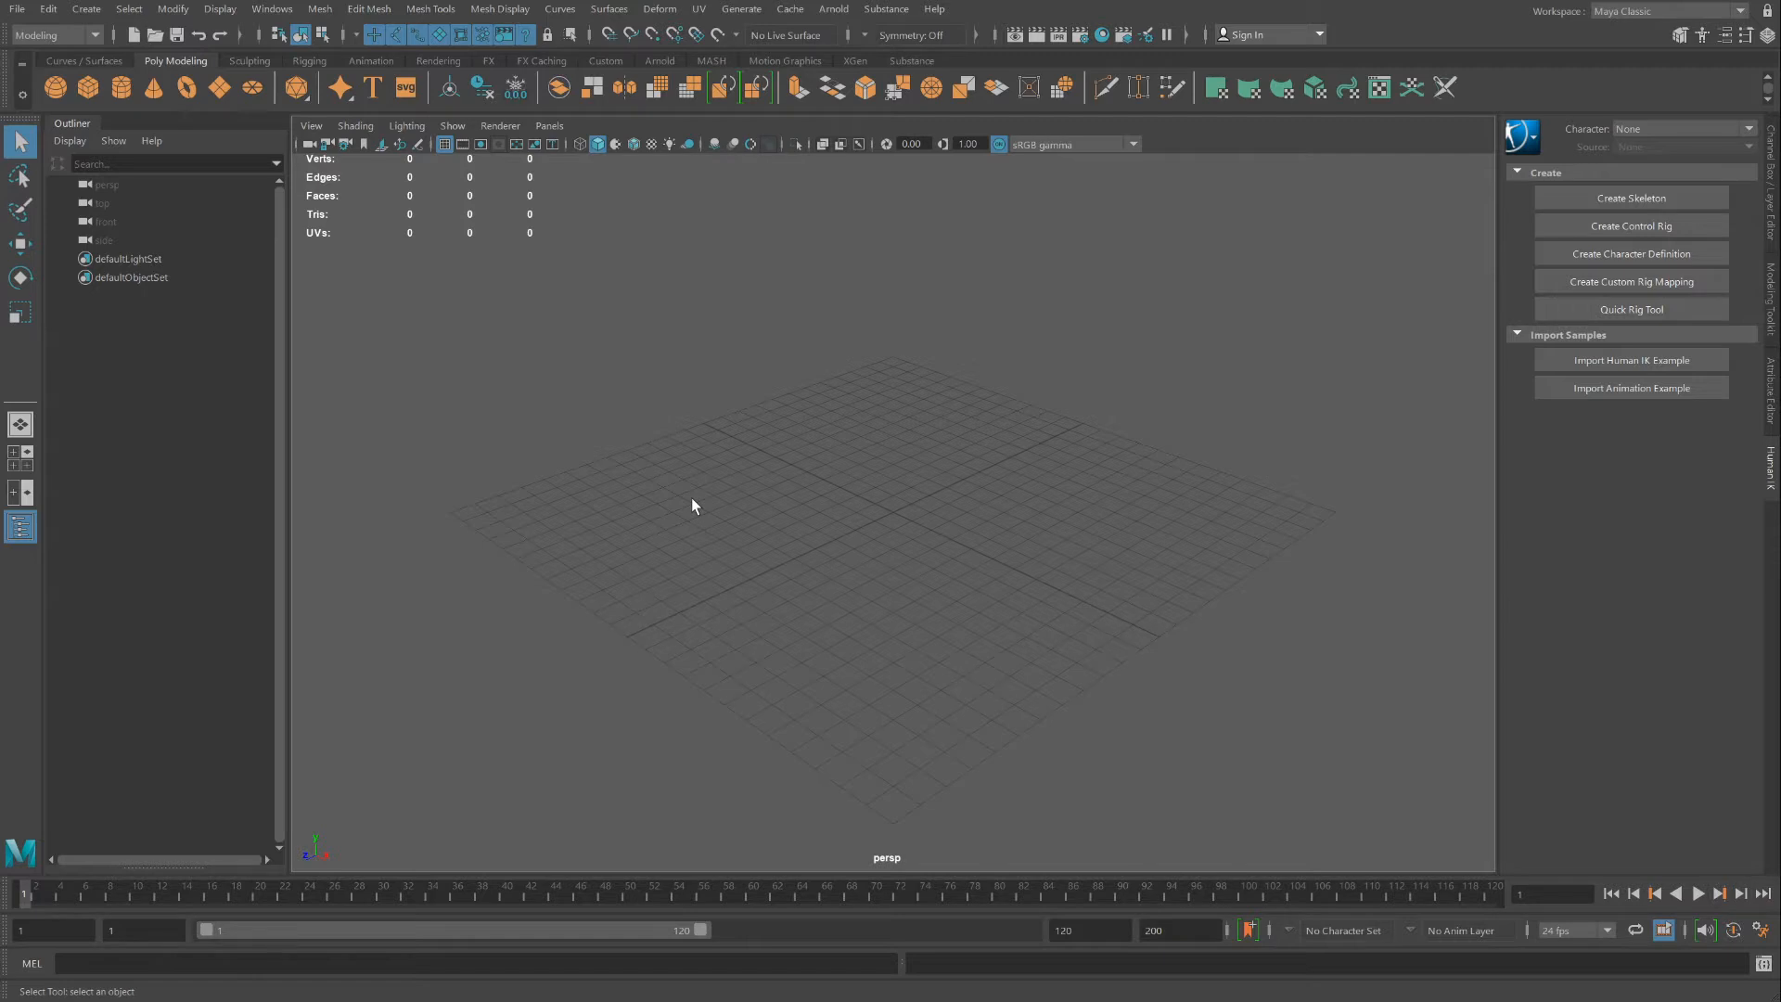
{"action": "left_click", "coordinate": [17, 10]}
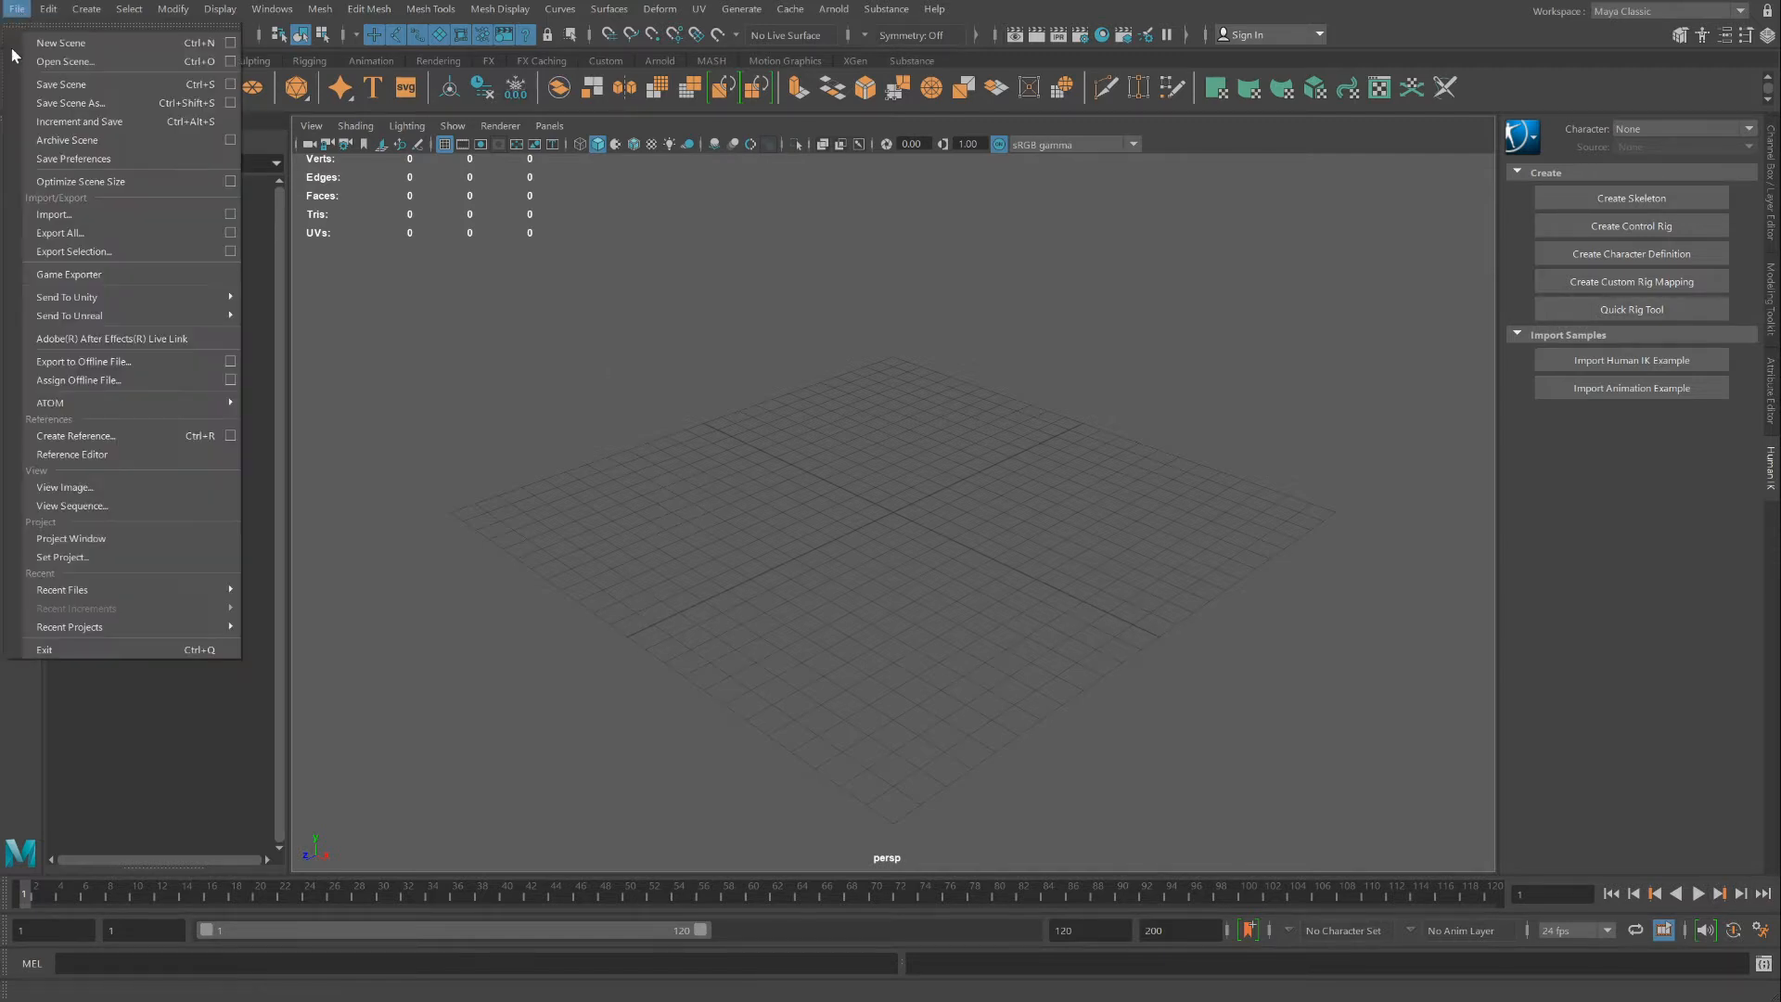
{"action": "left_click", "coordinate": [67, 558]}
{"action": "left_click", "coordinate": [677, 272]}
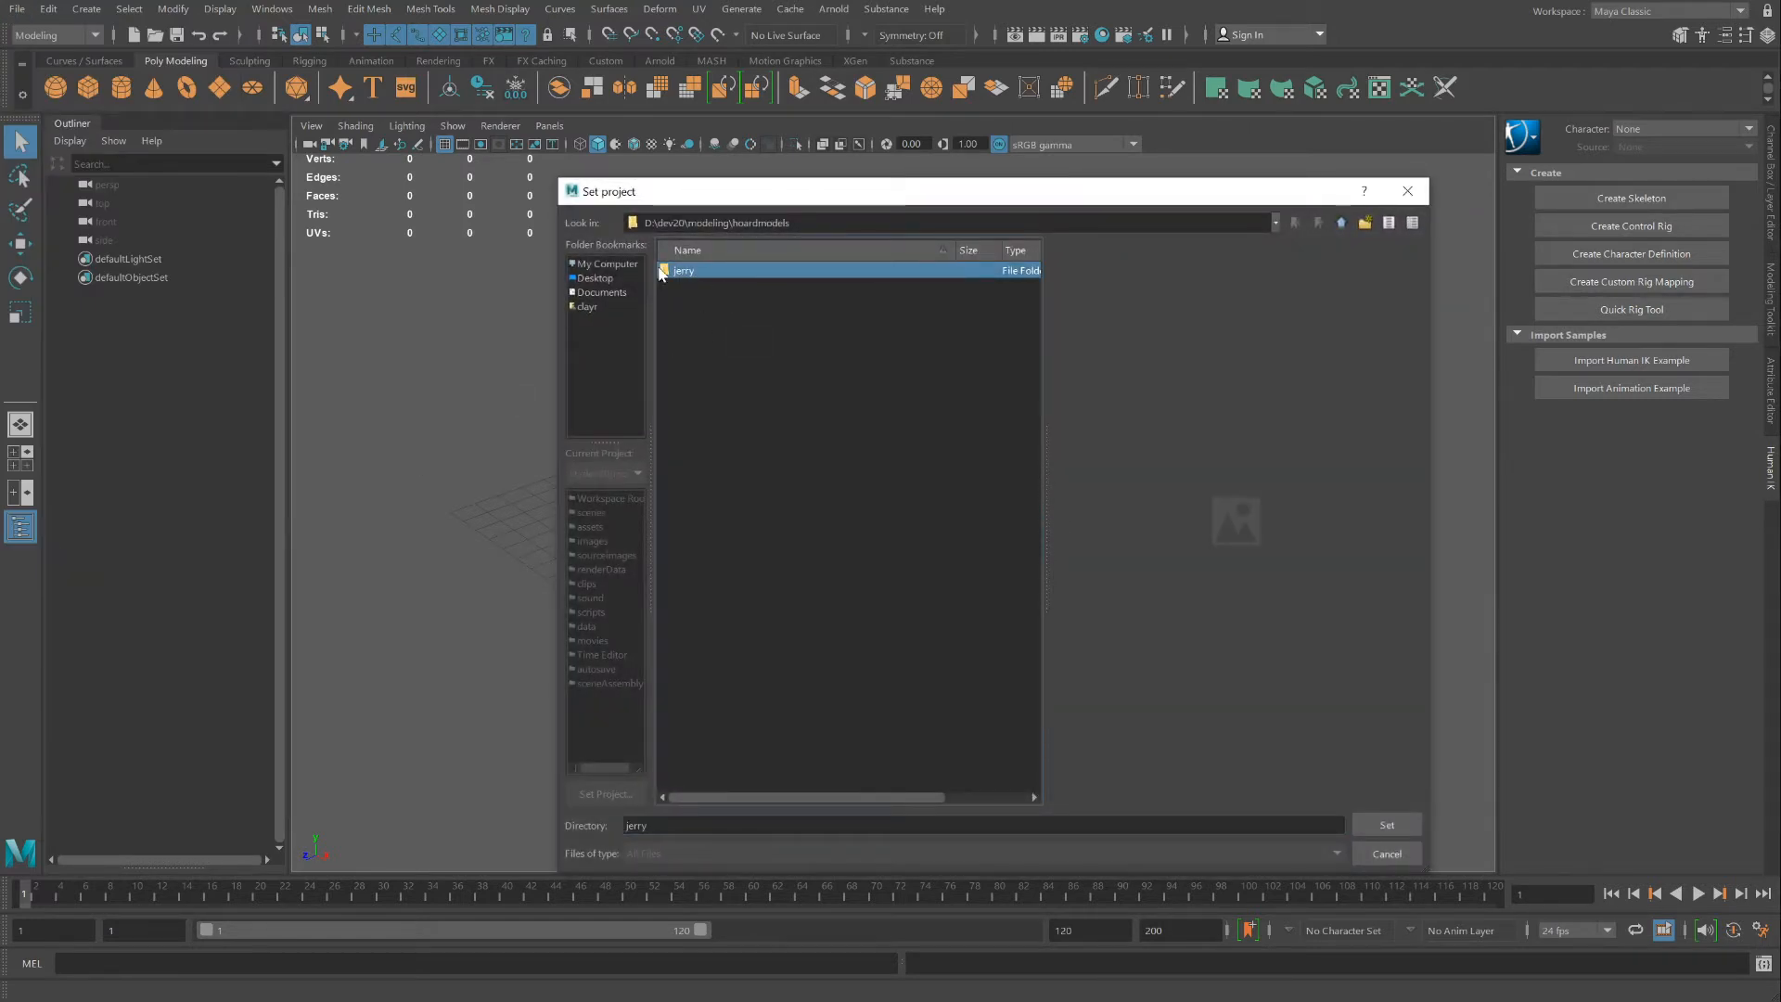
{"action": "left_click", "coordinate": [1388, 825]}
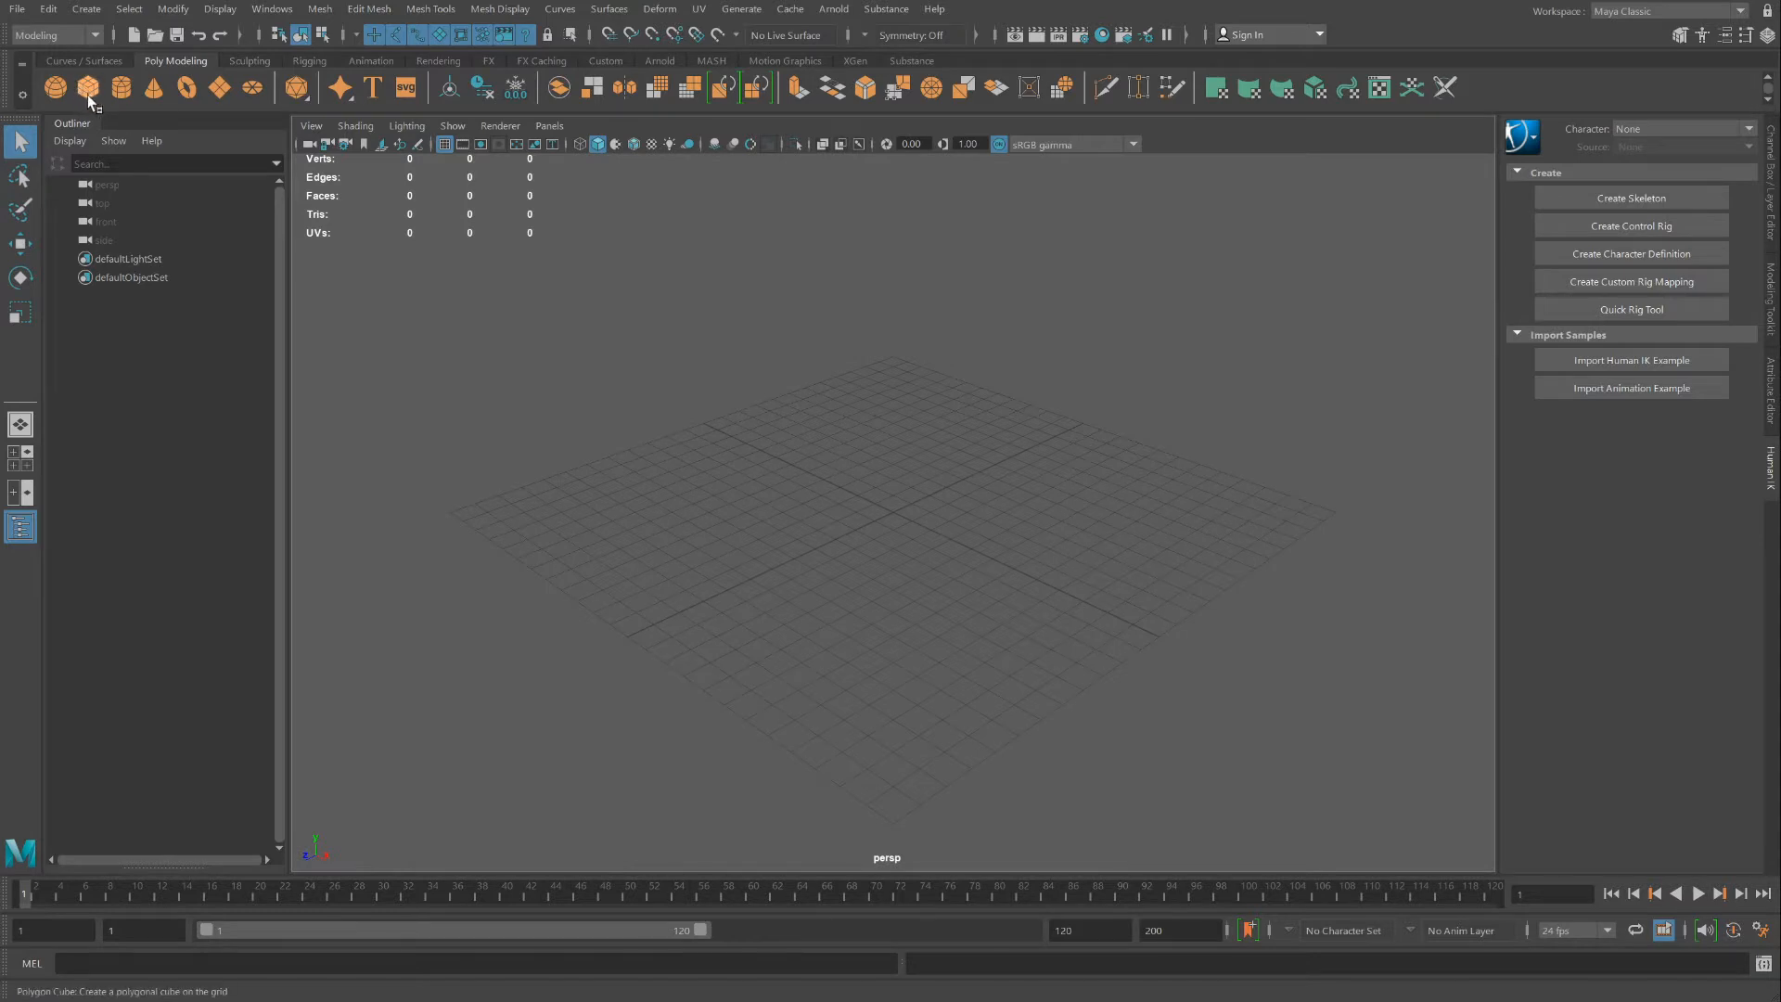
Create a polygon plane at the origin with its width and height subdivisions both set to 1
{"action": "left_click", "coordinate": [220, 88]}
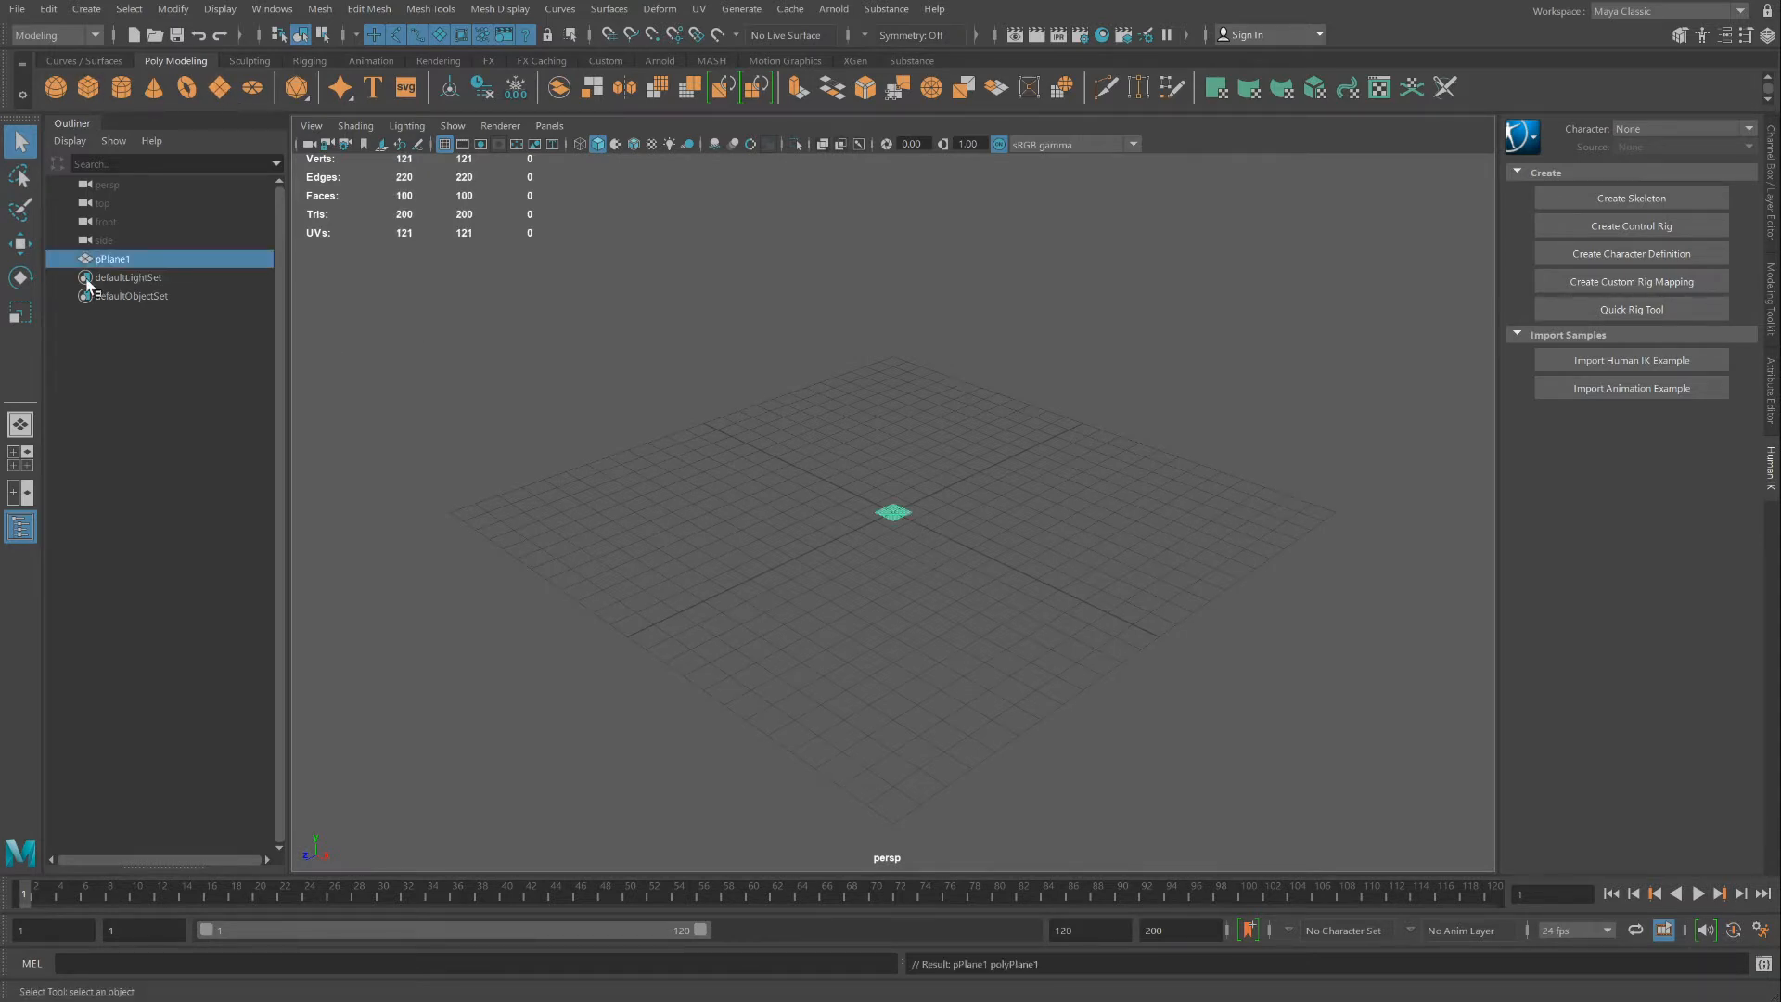
{"action": "key", "text": "f"}
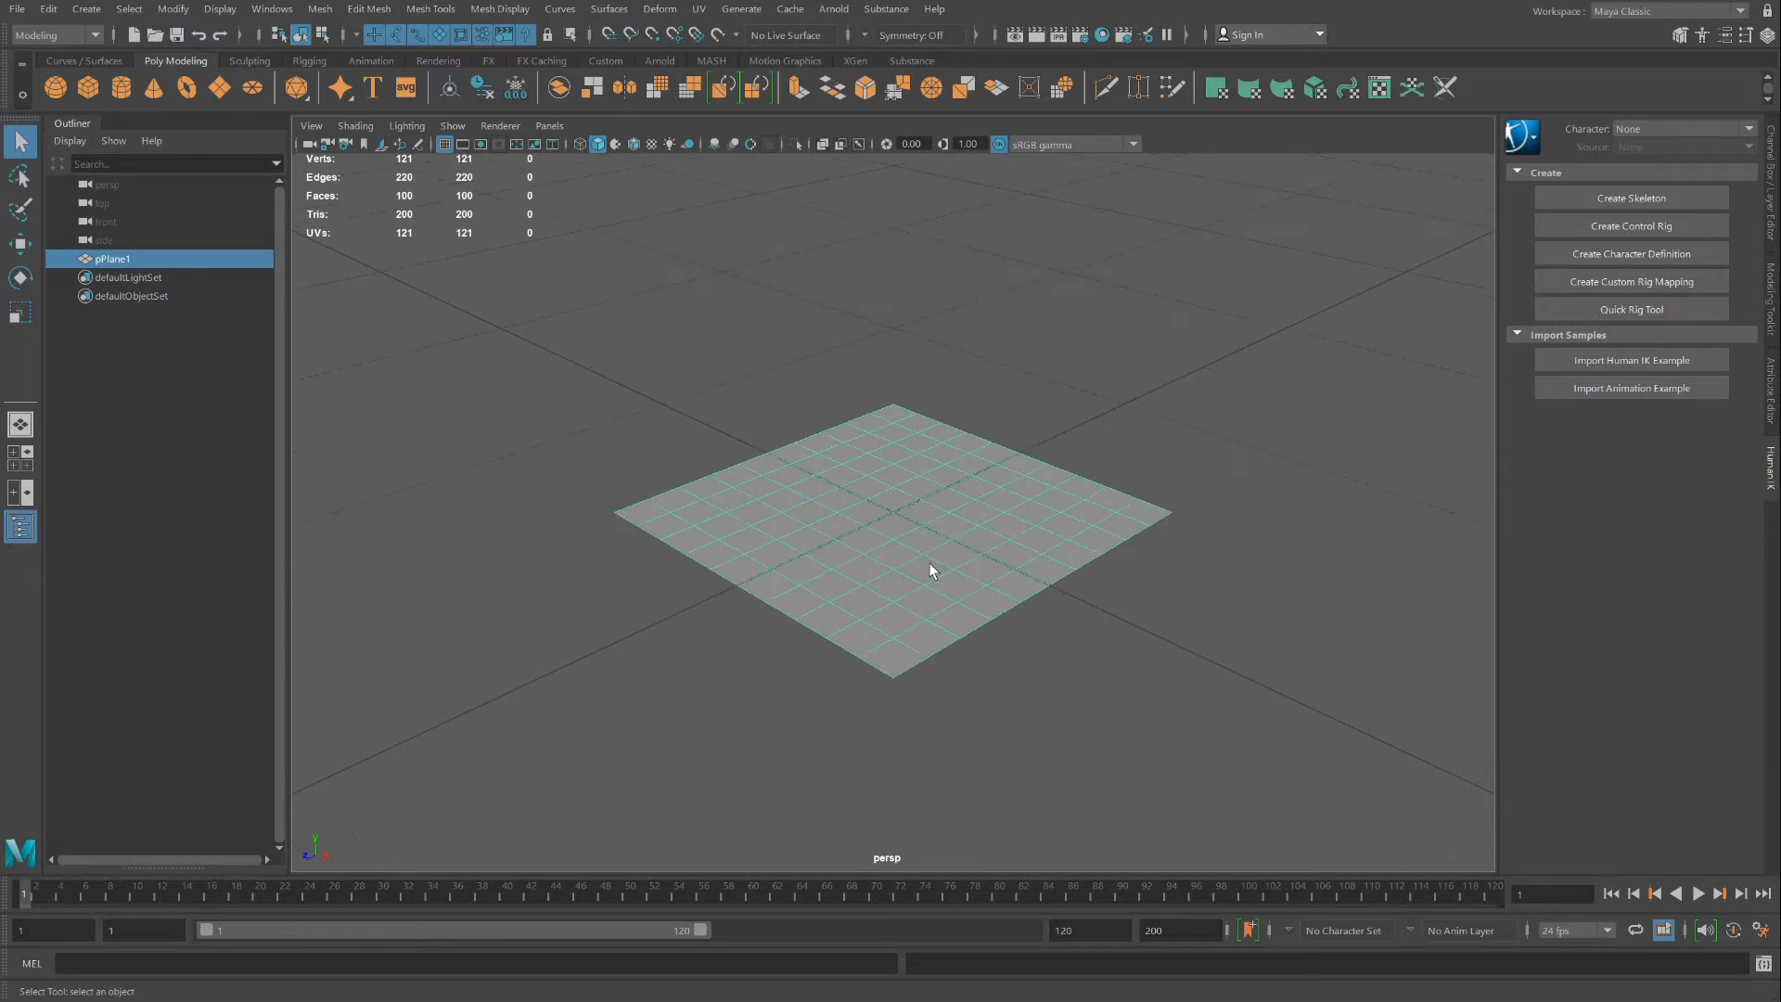
{"action": "key", "text": "ctrl+a"}
{"action": "left_click", "coordinate": [1516, 158]}
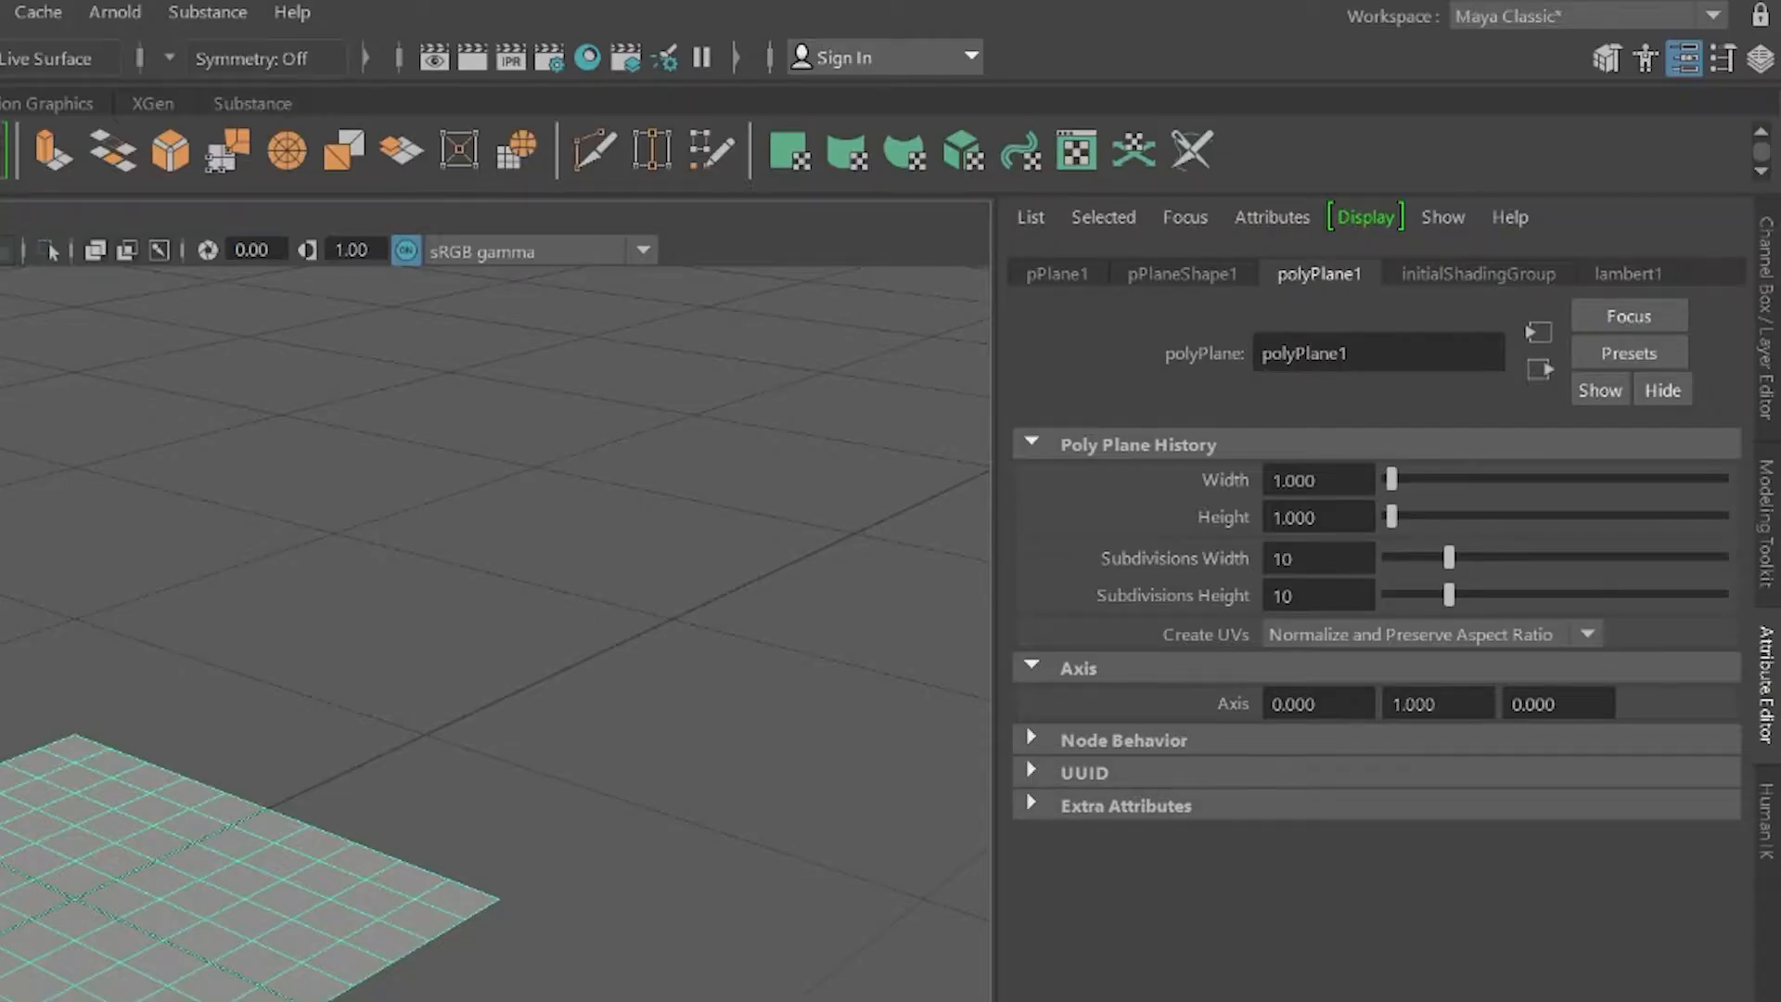
{"action": "double_click", "coordinate": [1284, 557]}
{"action": "type", "text": "1"}
{"action": "key", "text": "Tab"}
{"action": "type", "text": "1"}
{"action": "key", "text": "Return"}
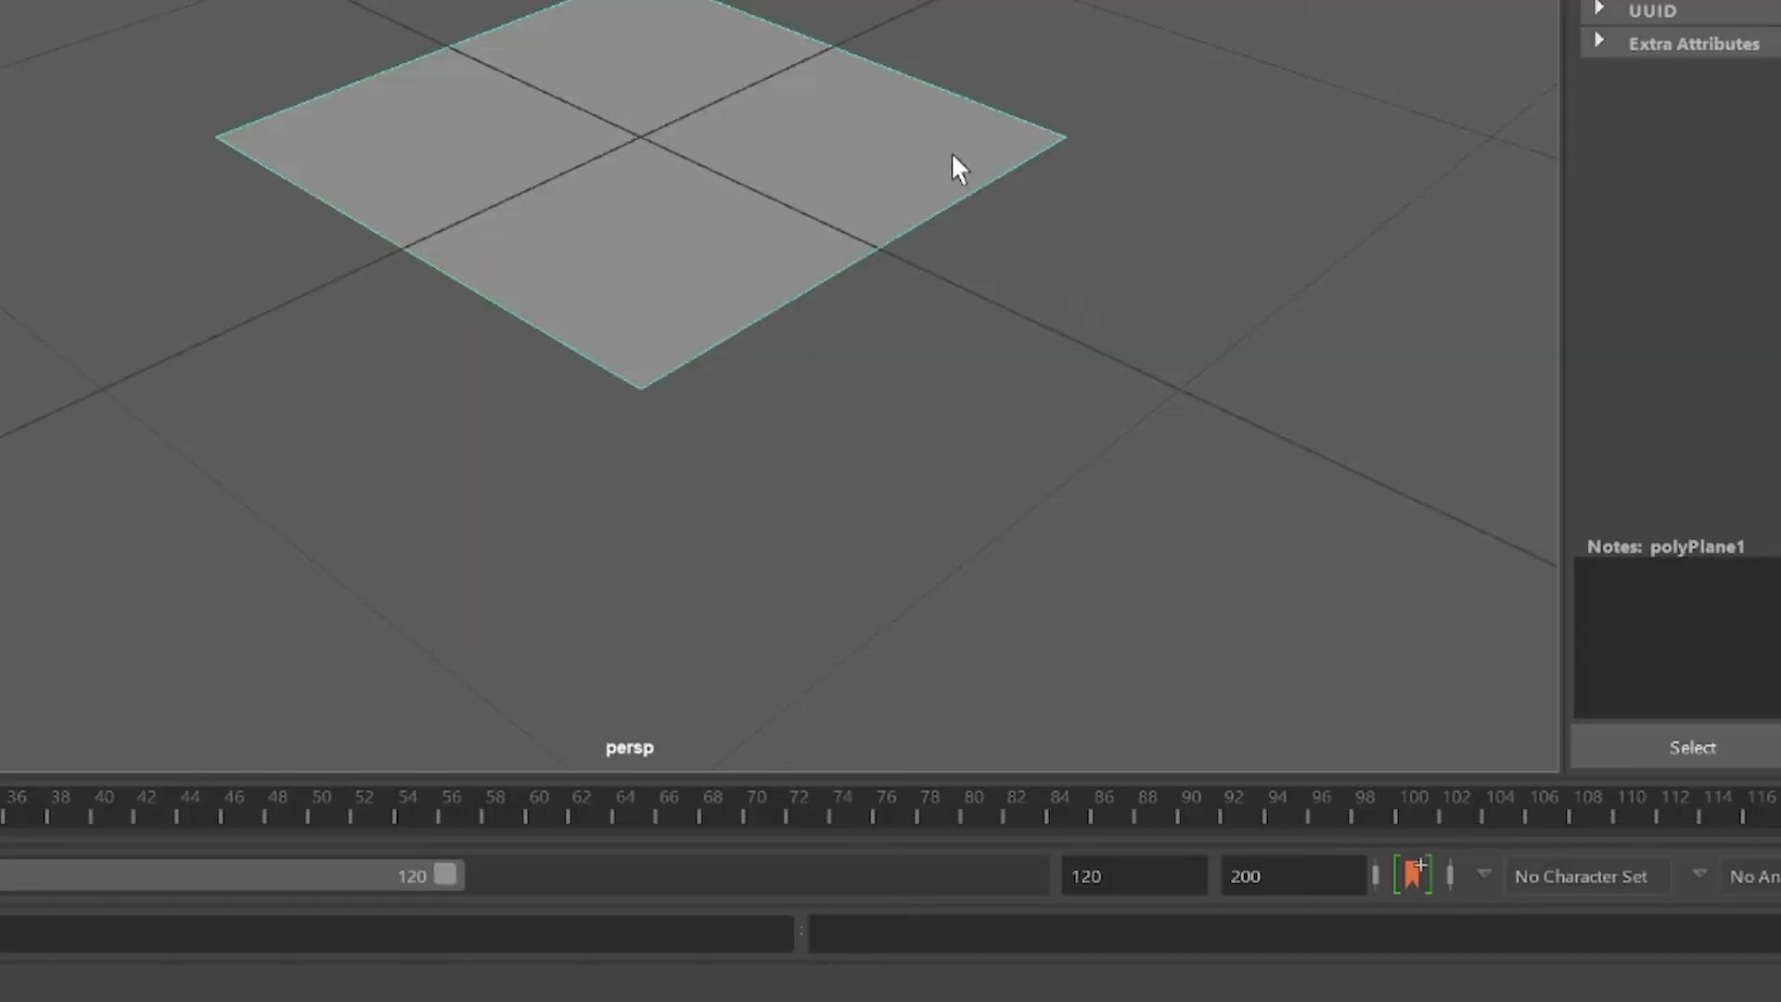
Assign a new Lambert material to the plane and connect a File texture to its Color
{"action": "right_click_drag", "start_coordinate": [759, 206], "coordinate": [664, 972]}
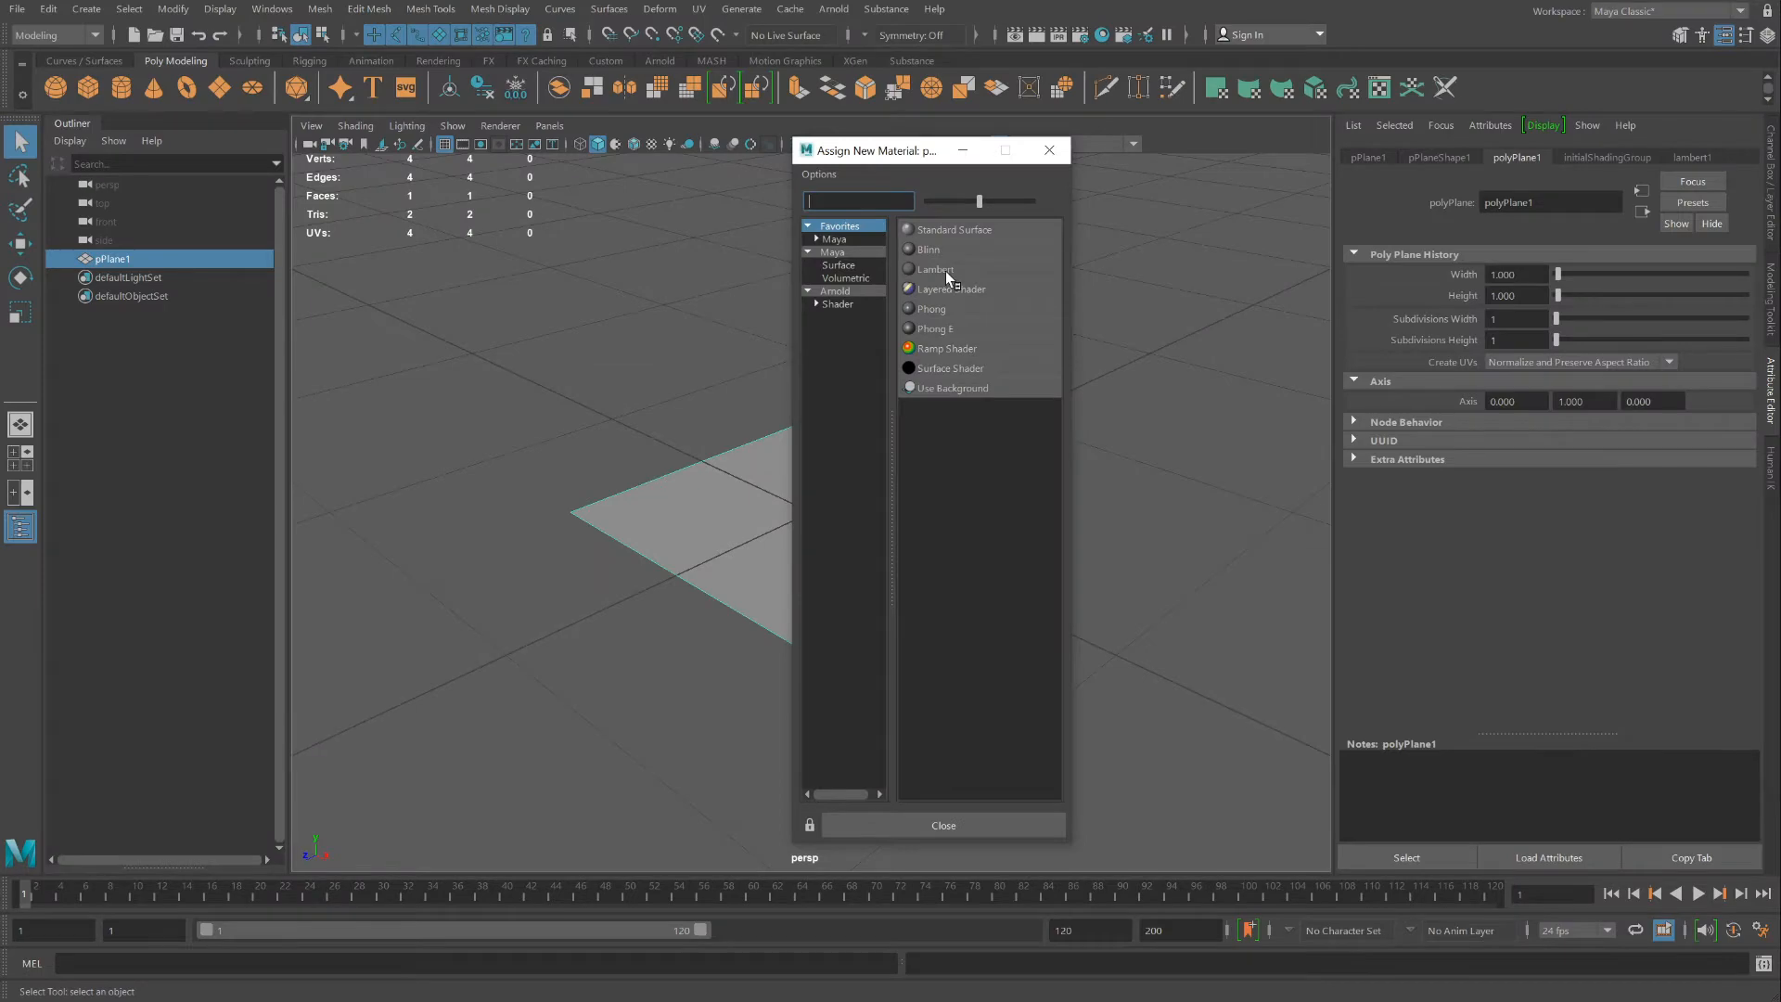
{"action": "left_click", "coordinate": [937, 270]}
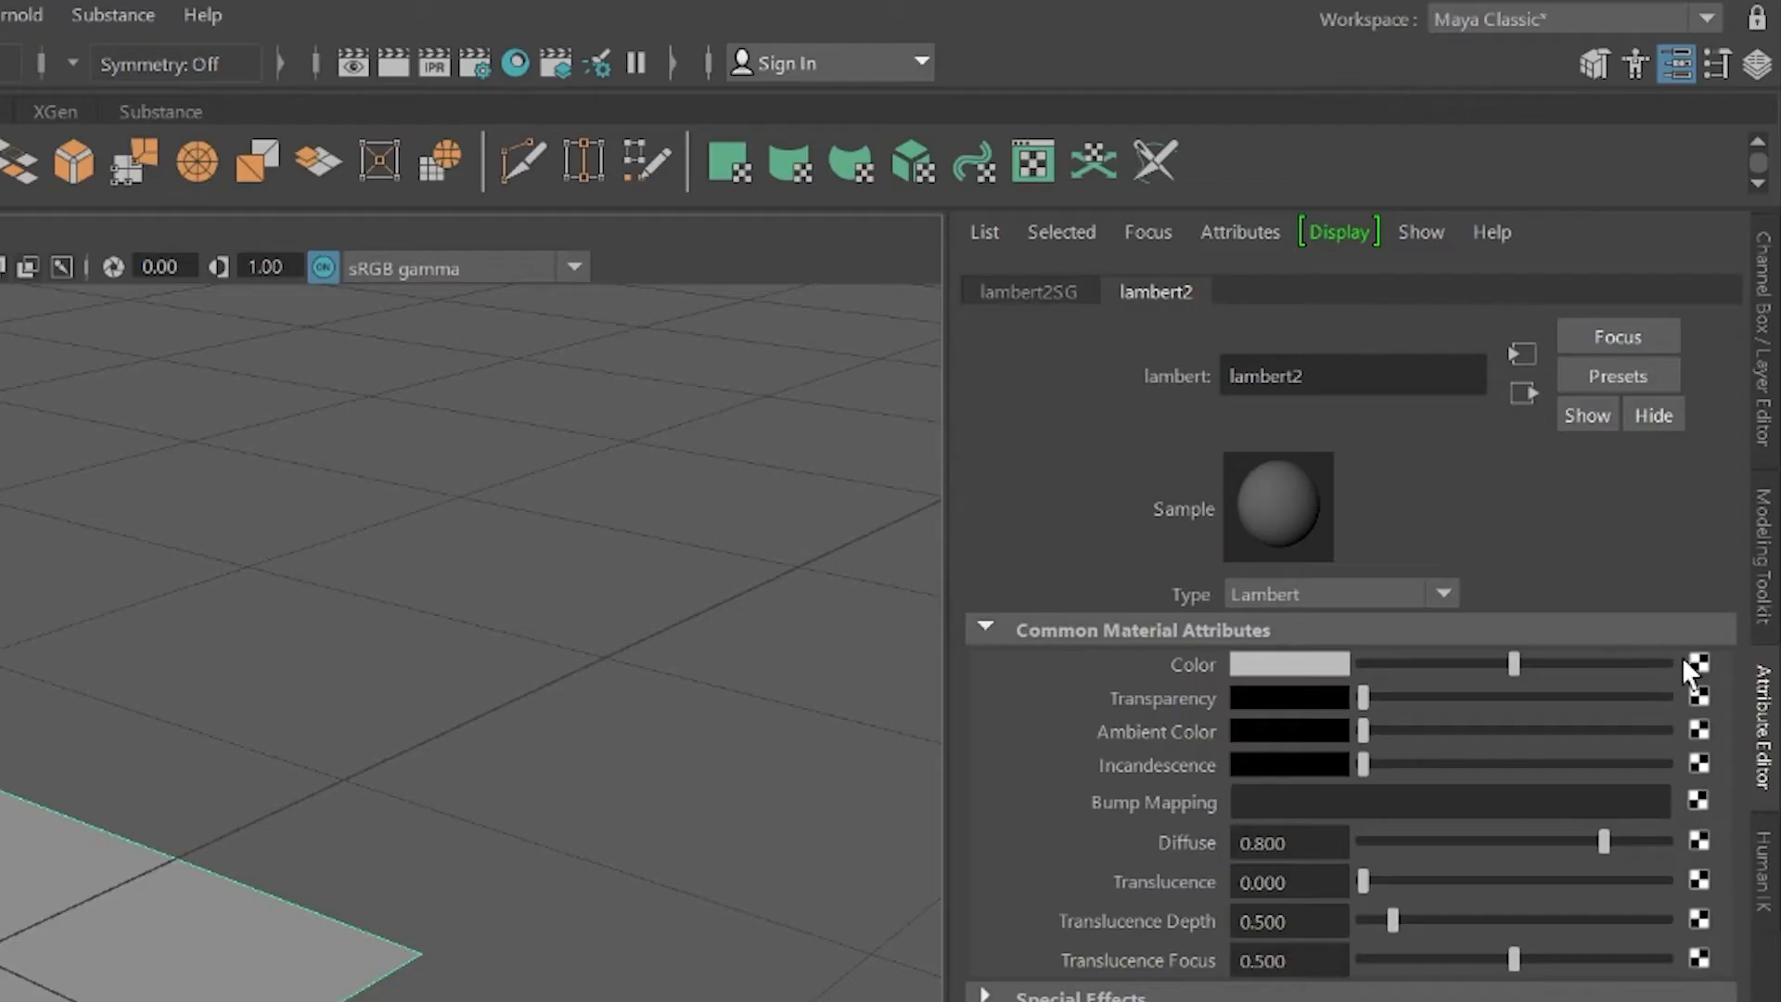
{"action": "left_click", "coordinate": [1686, 658]}
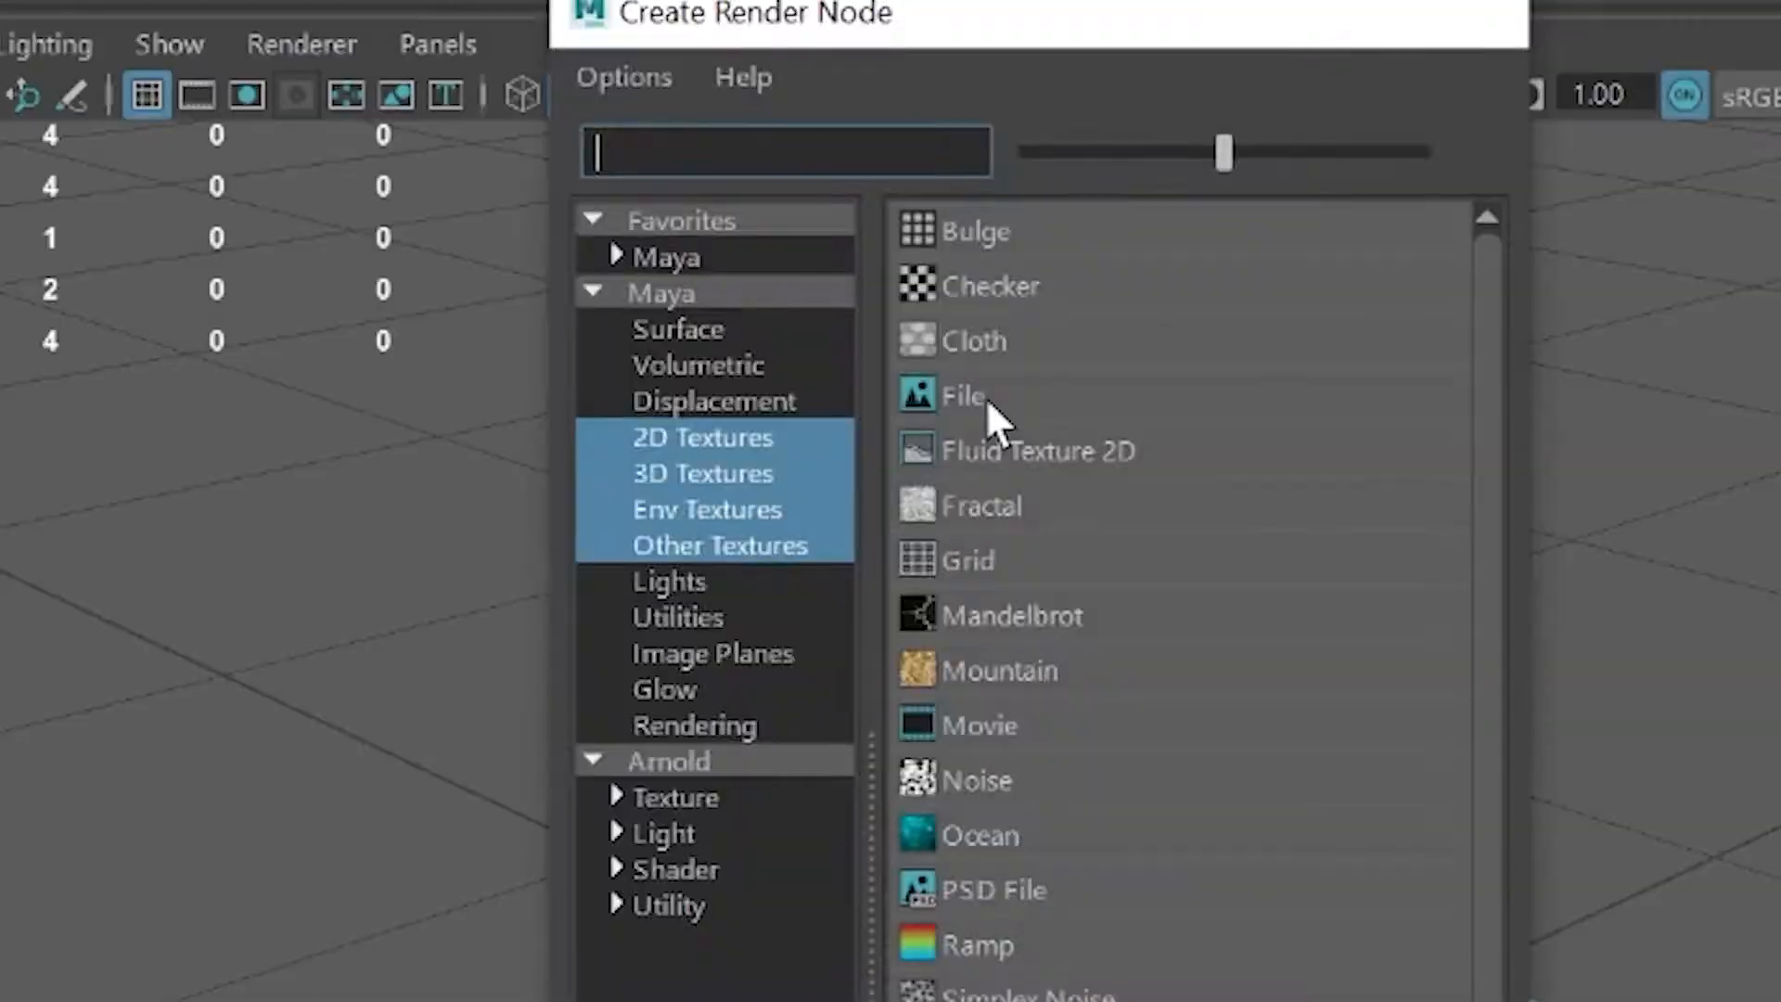
{"action": "left_click", "coordinate": [986, 399]}
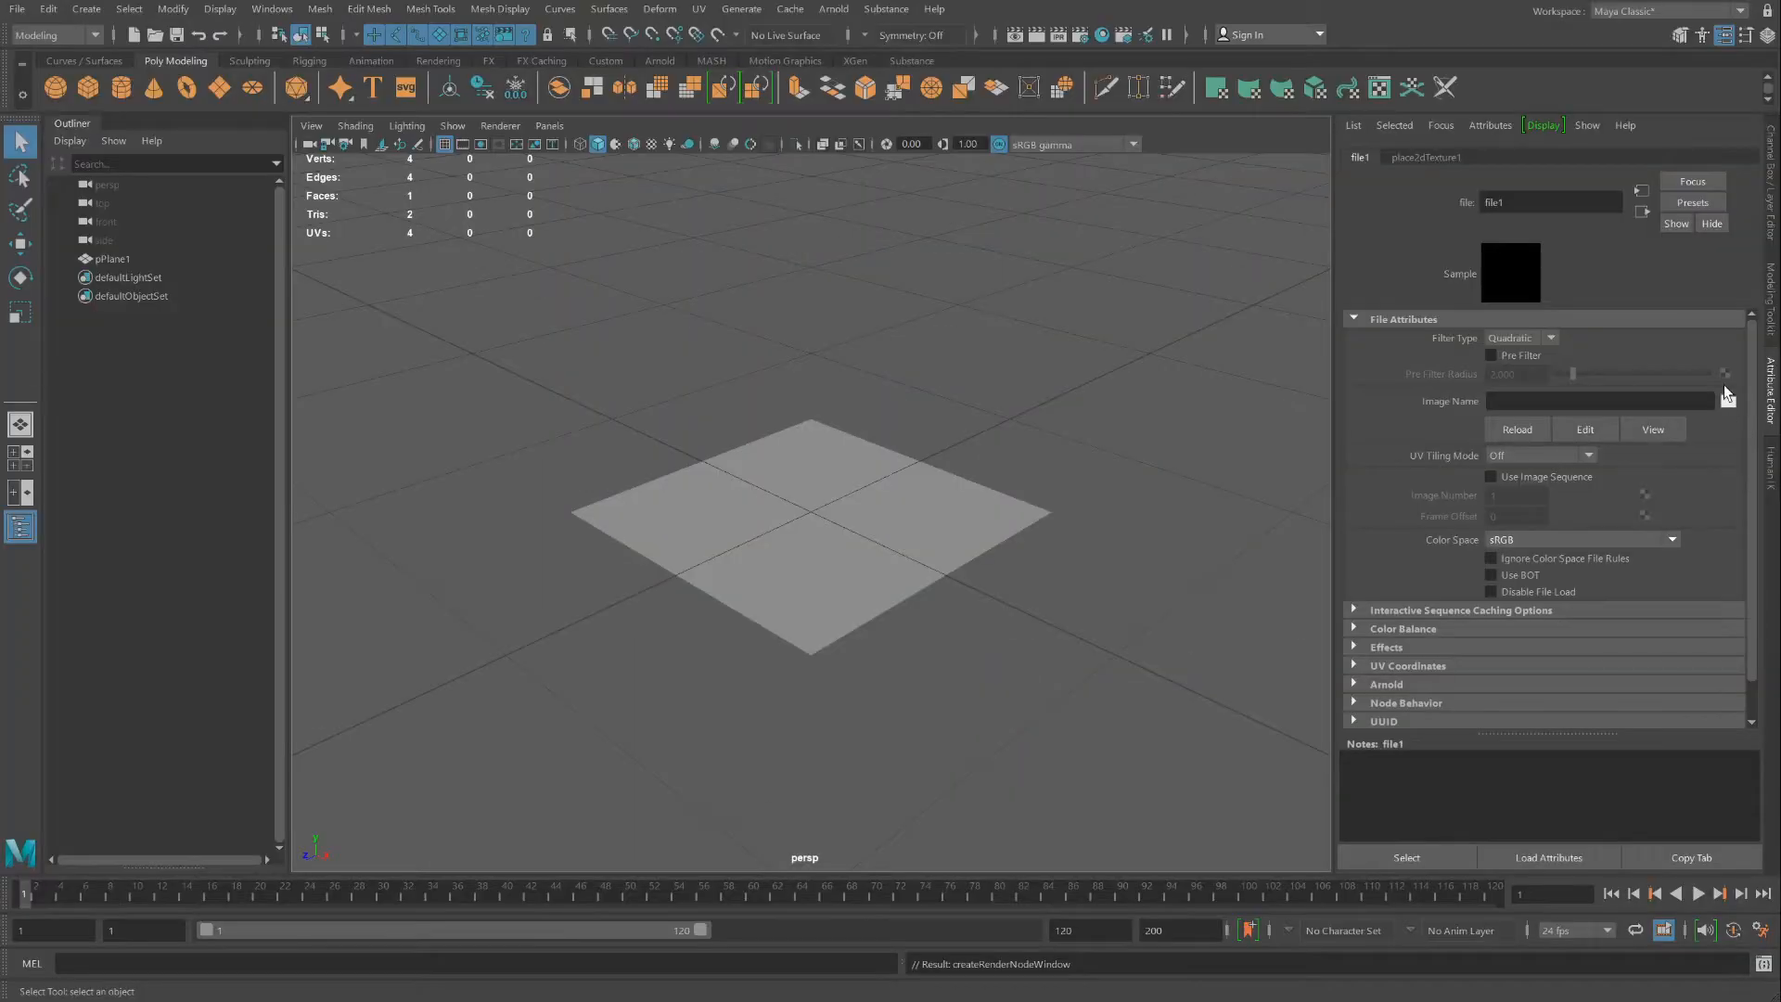
Load jerry_final.png from sourceimages as the file texture's image and turn on textured display
{"action": "left_click", "coordinate": [1728, 401]}
{"action": "left_click", "coordinate": [731, 288]}
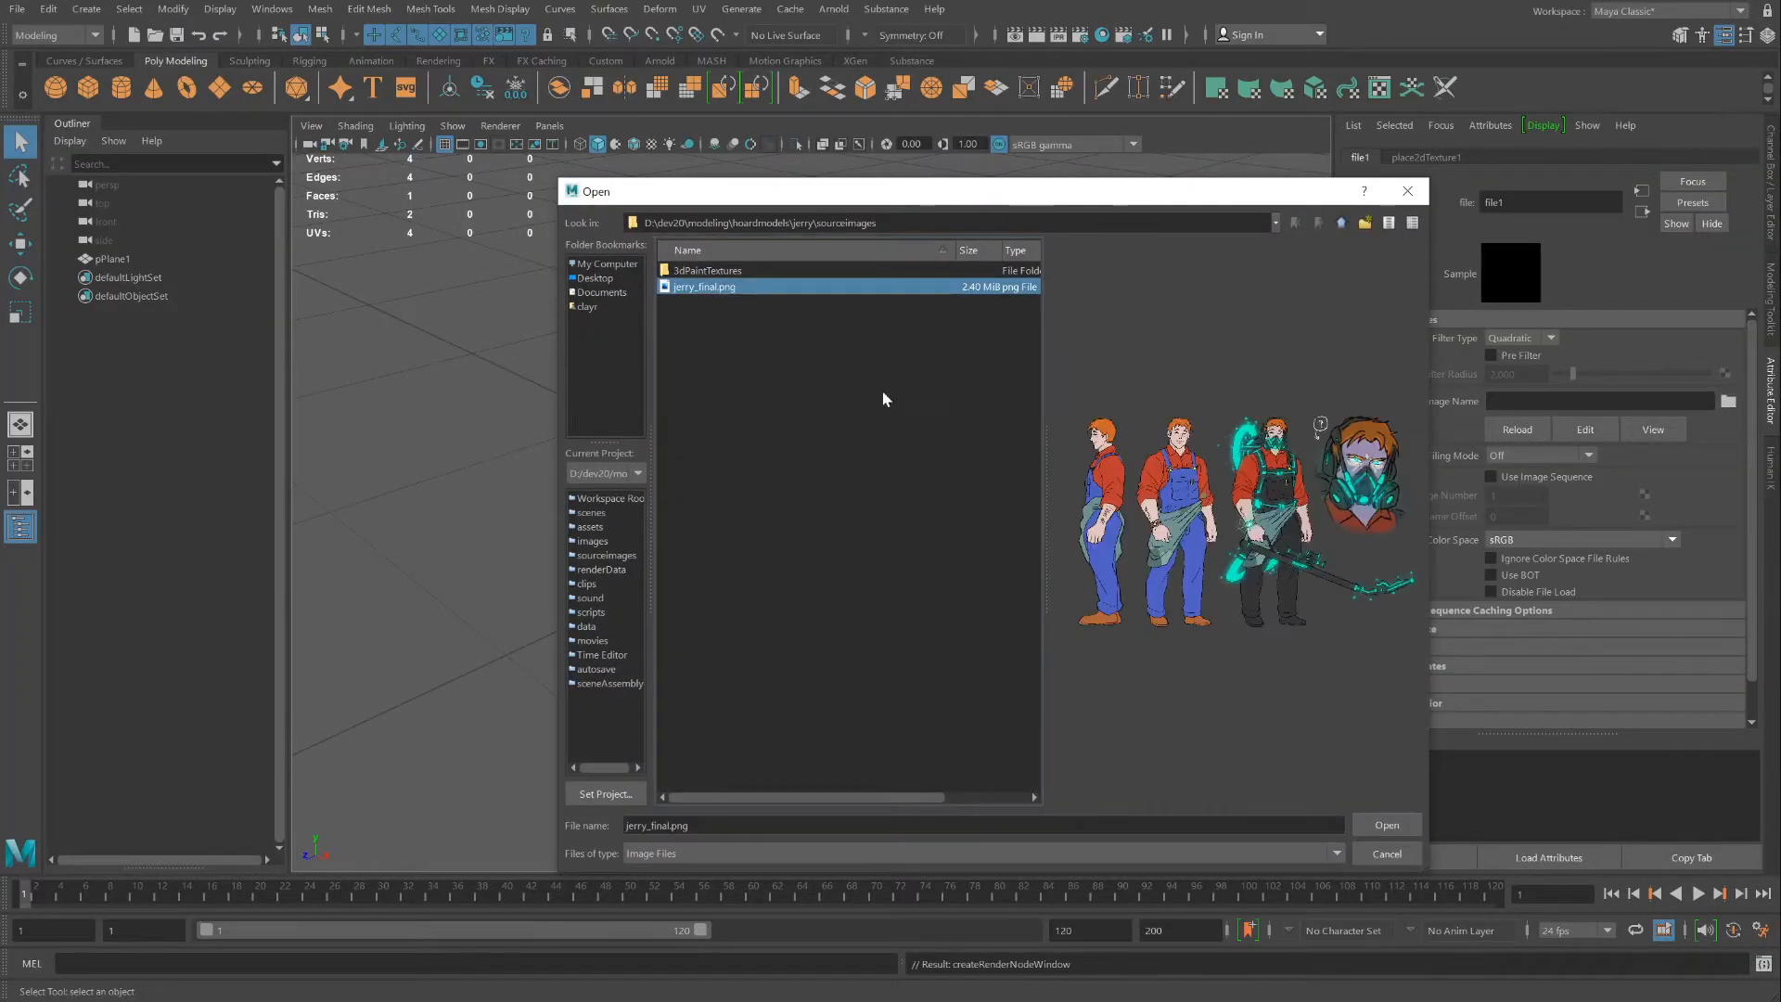
{"action": "left_click", "coordinate": [1387, 825]}
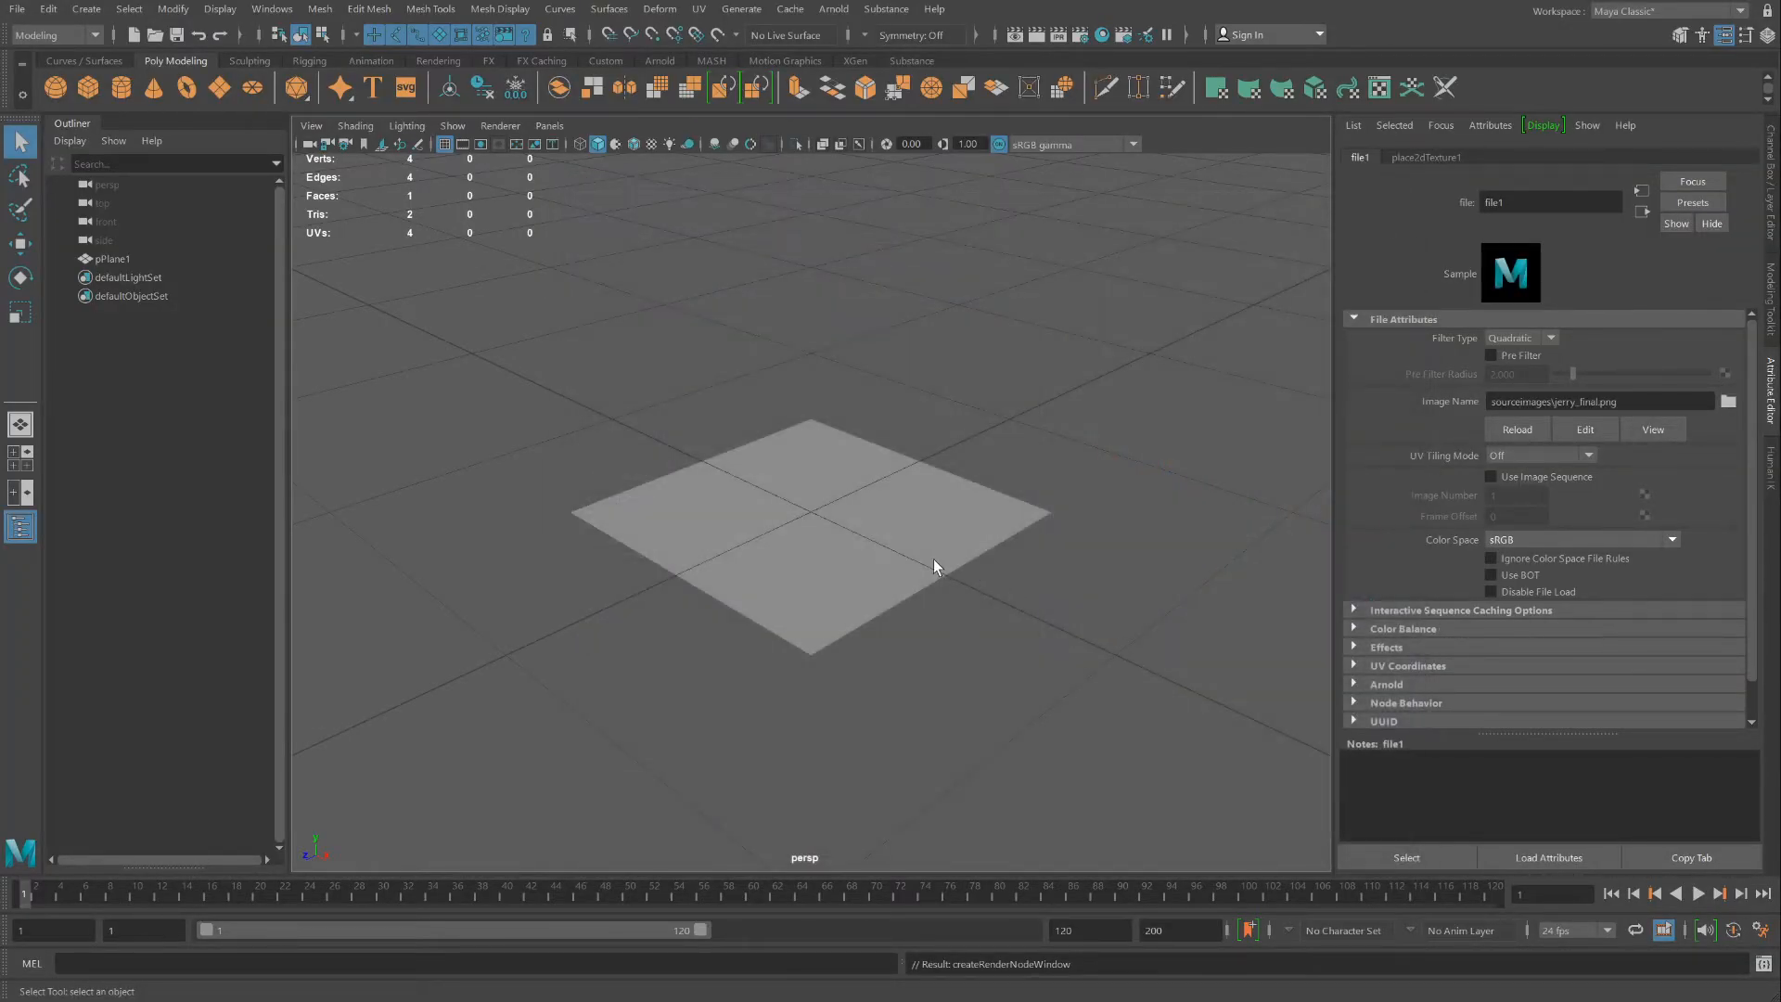
{"action": "key", "text": "6"}
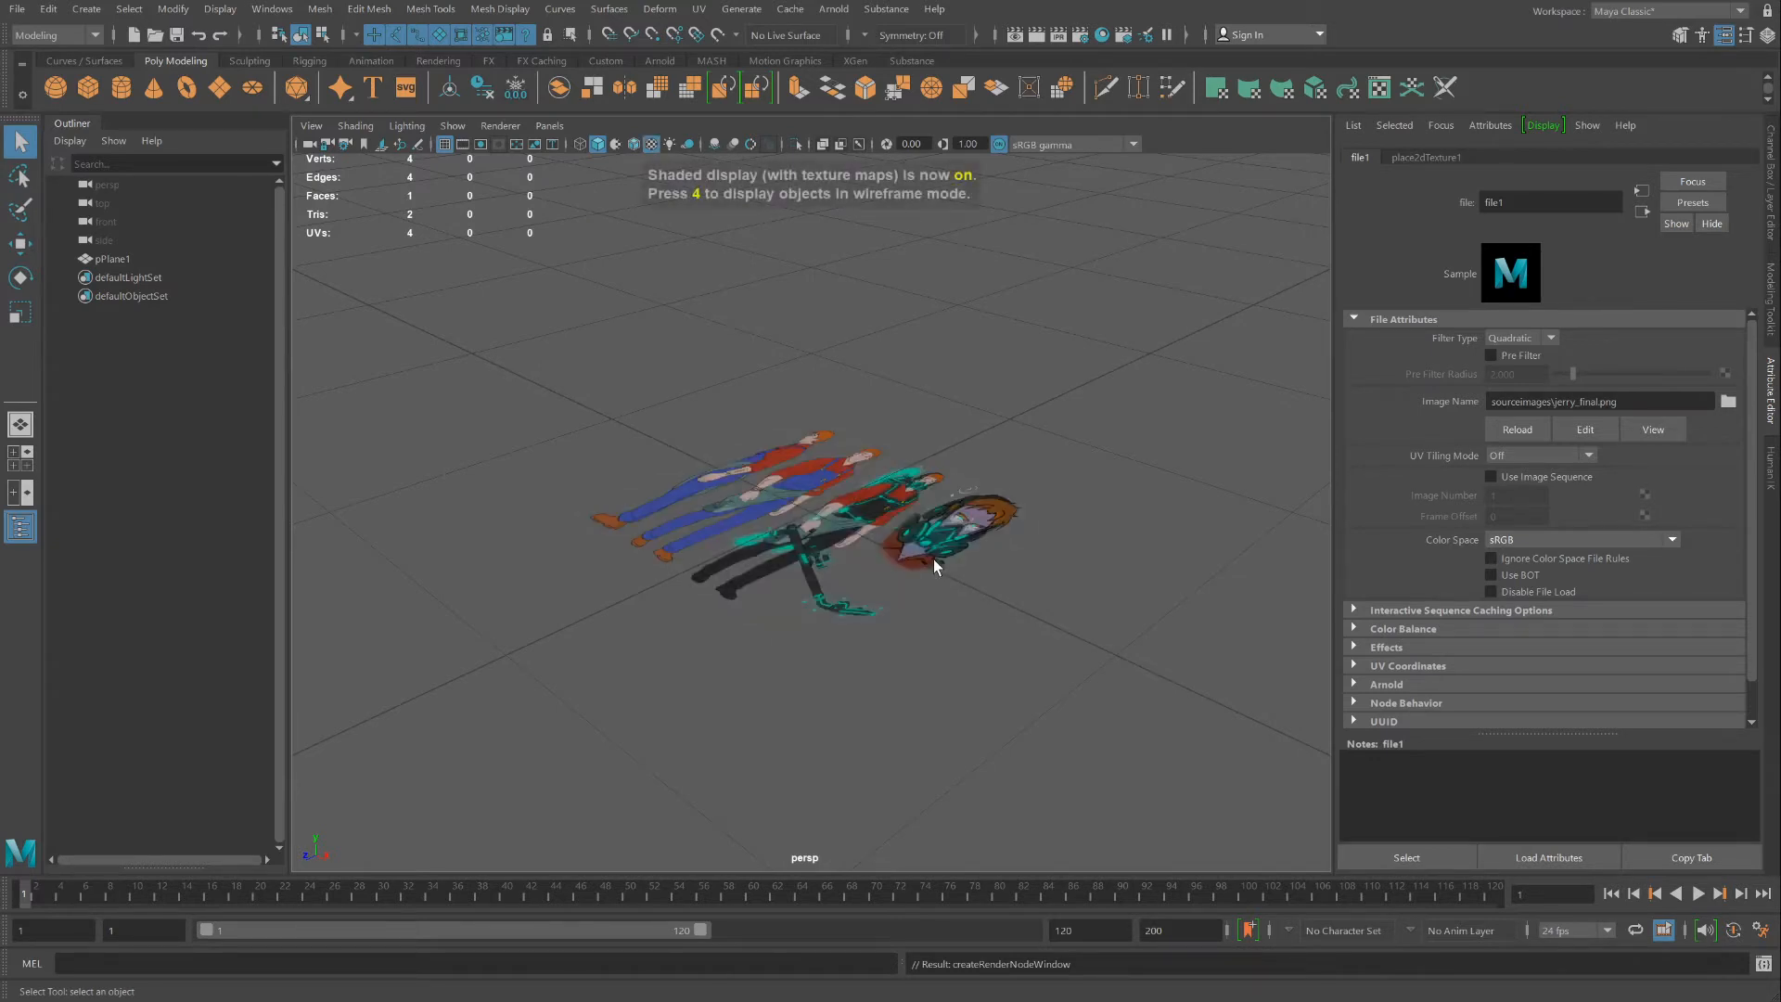
Scale the textured plane up uniformly to about twice its size
{"action": "left_click", "coordinate": [22, 246]}
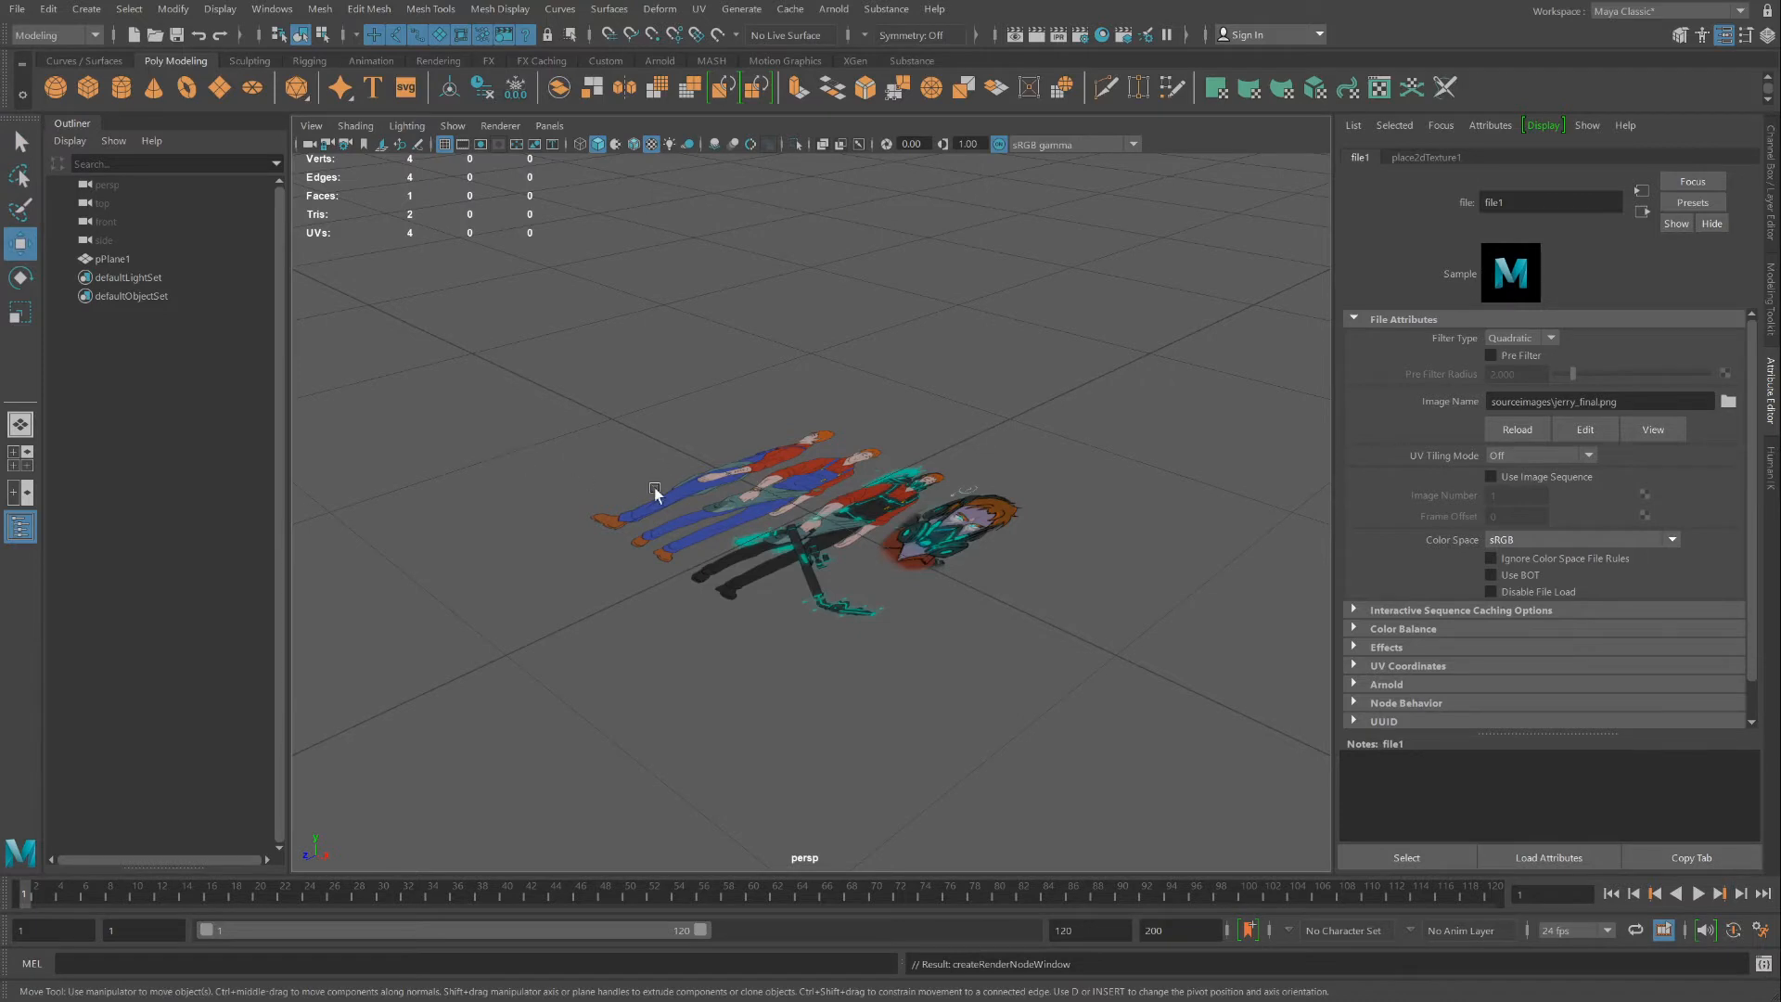
{"action": "left_click", "coordinate": [765, 505]}
{"action": "left_click", "coordinate": [20, 313]}
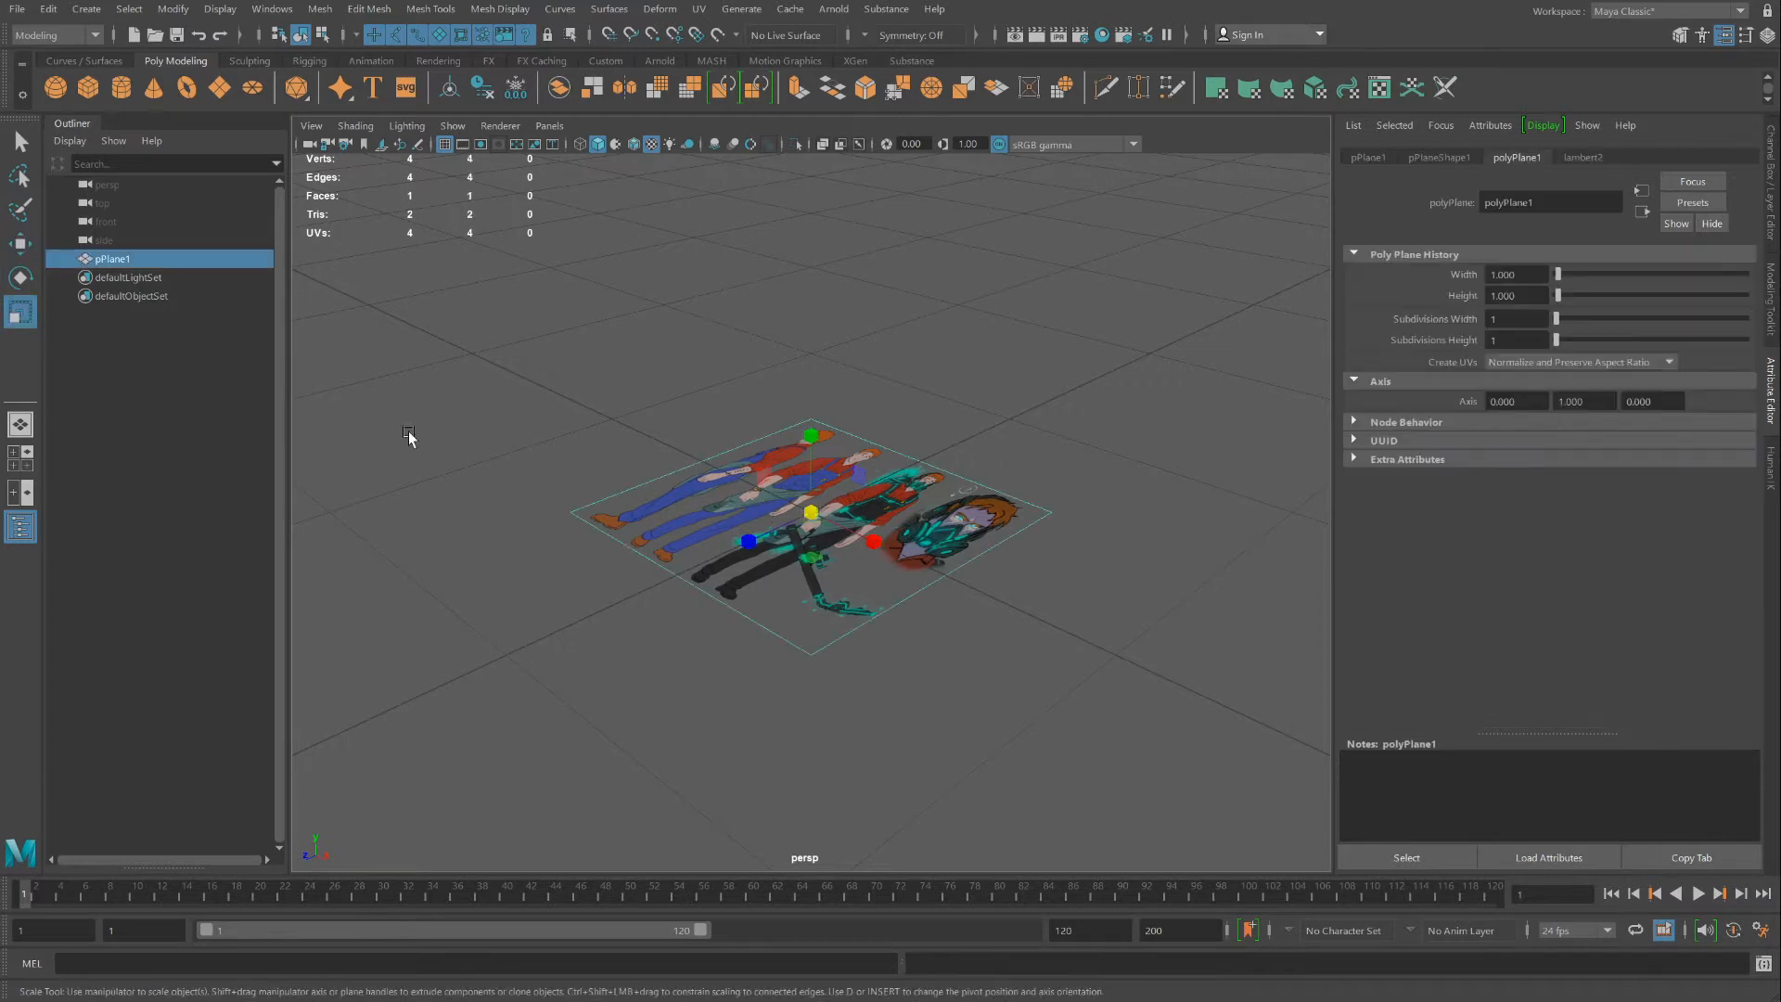
{"action": "left_click_drag", "start_coordinate": [812, 516], "coordinate": [1058, 536]}
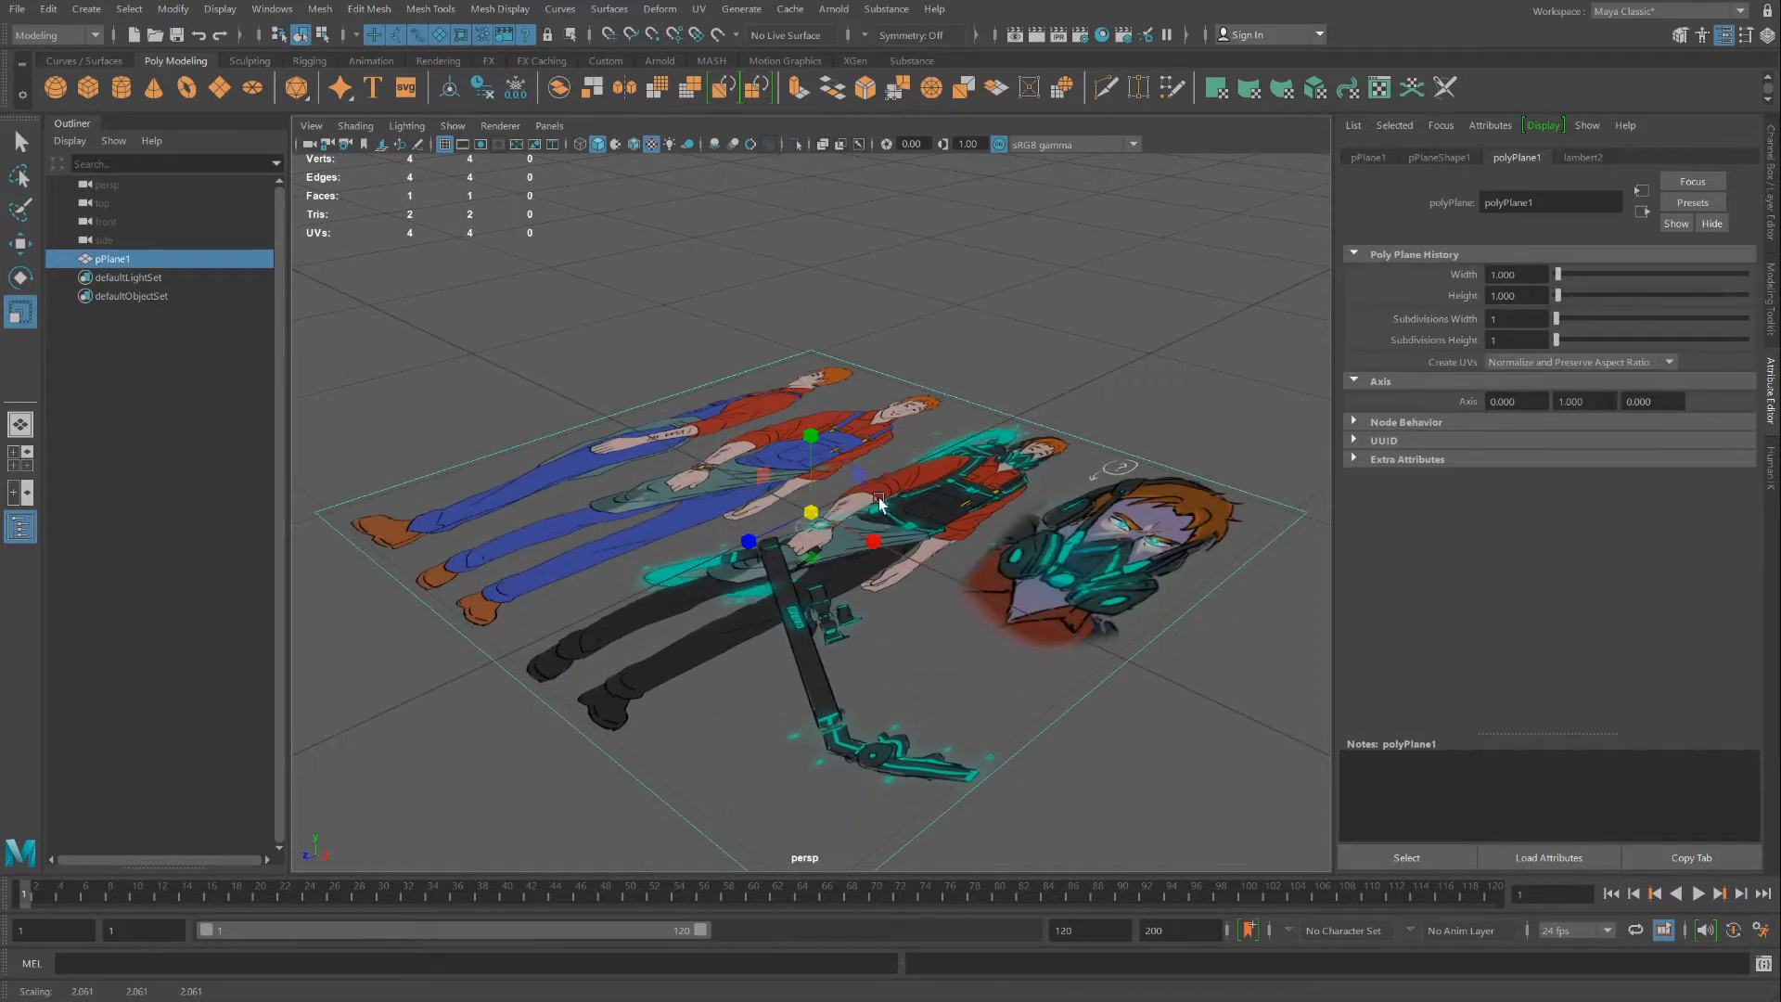
{"action": "right_click_drag", "start_coordinate": [879, 504], "coordinate": [714, 464], "text": "alt"}
Rotate the plane 90 degrees about X so it stands upright, and raise it slightly along Y
{"action": "left_click", "coordinate": [20, 278]}
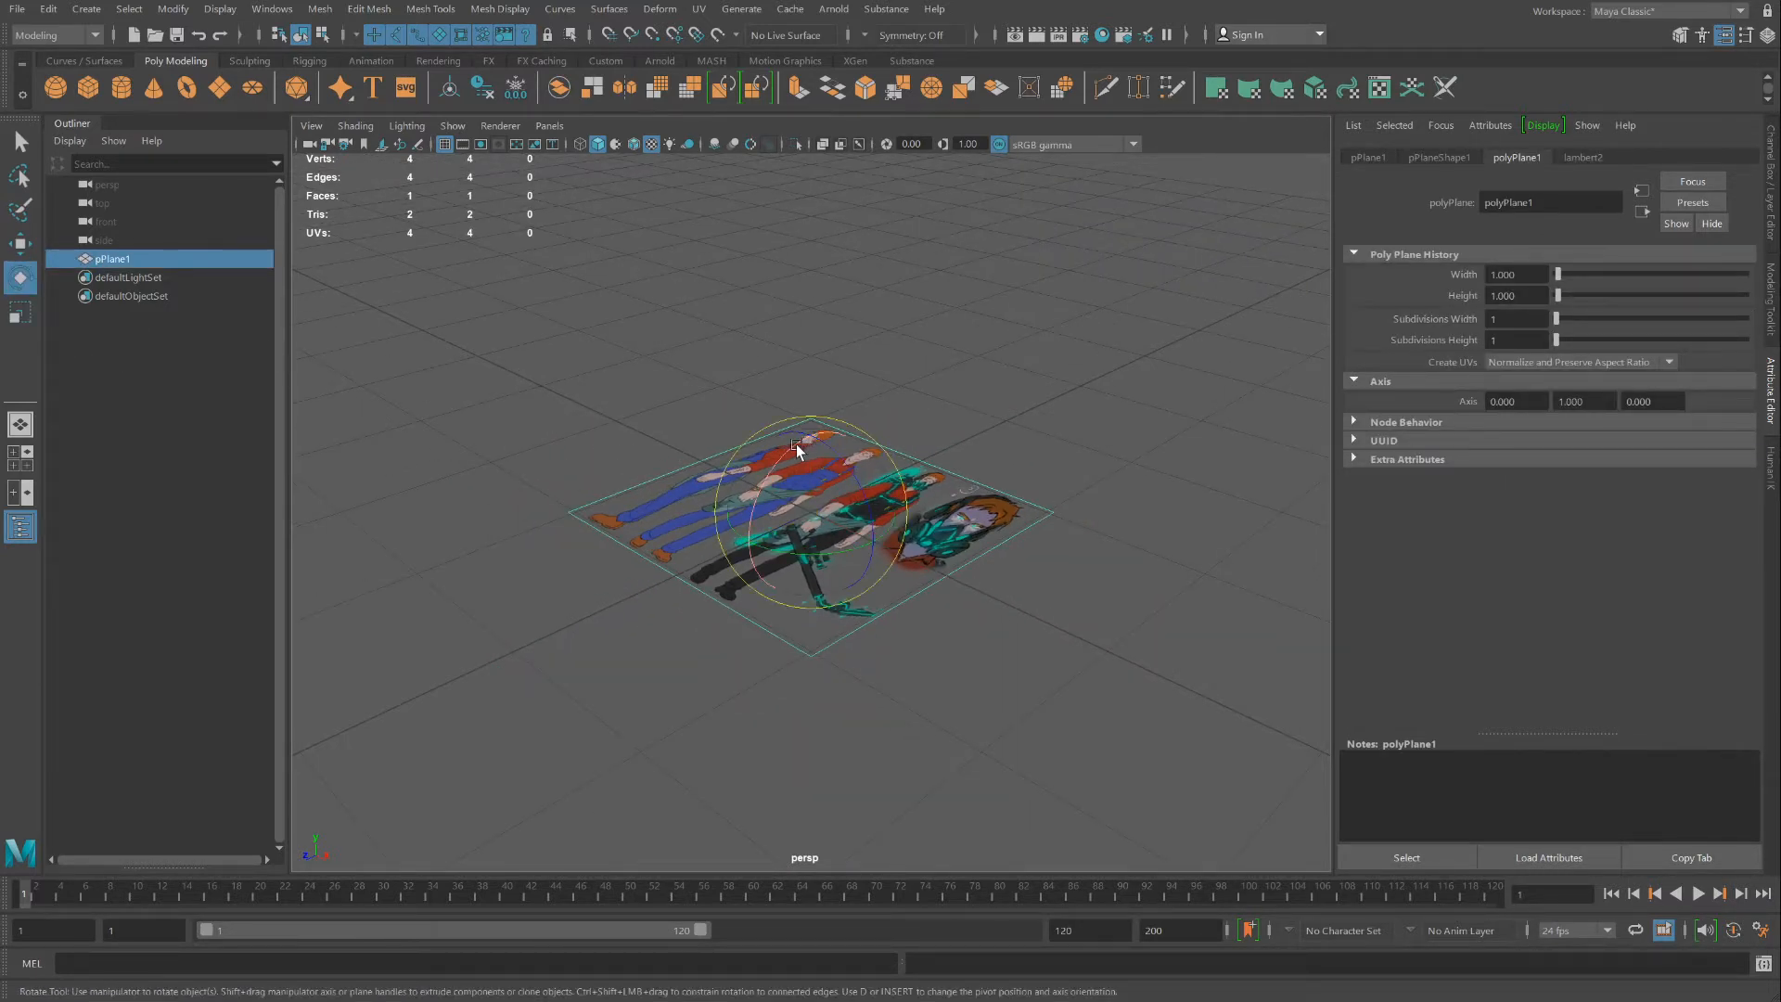
{"action": "left_click_drag", "start_coordinate": [794, 445], "coordinate": [748, 510]}
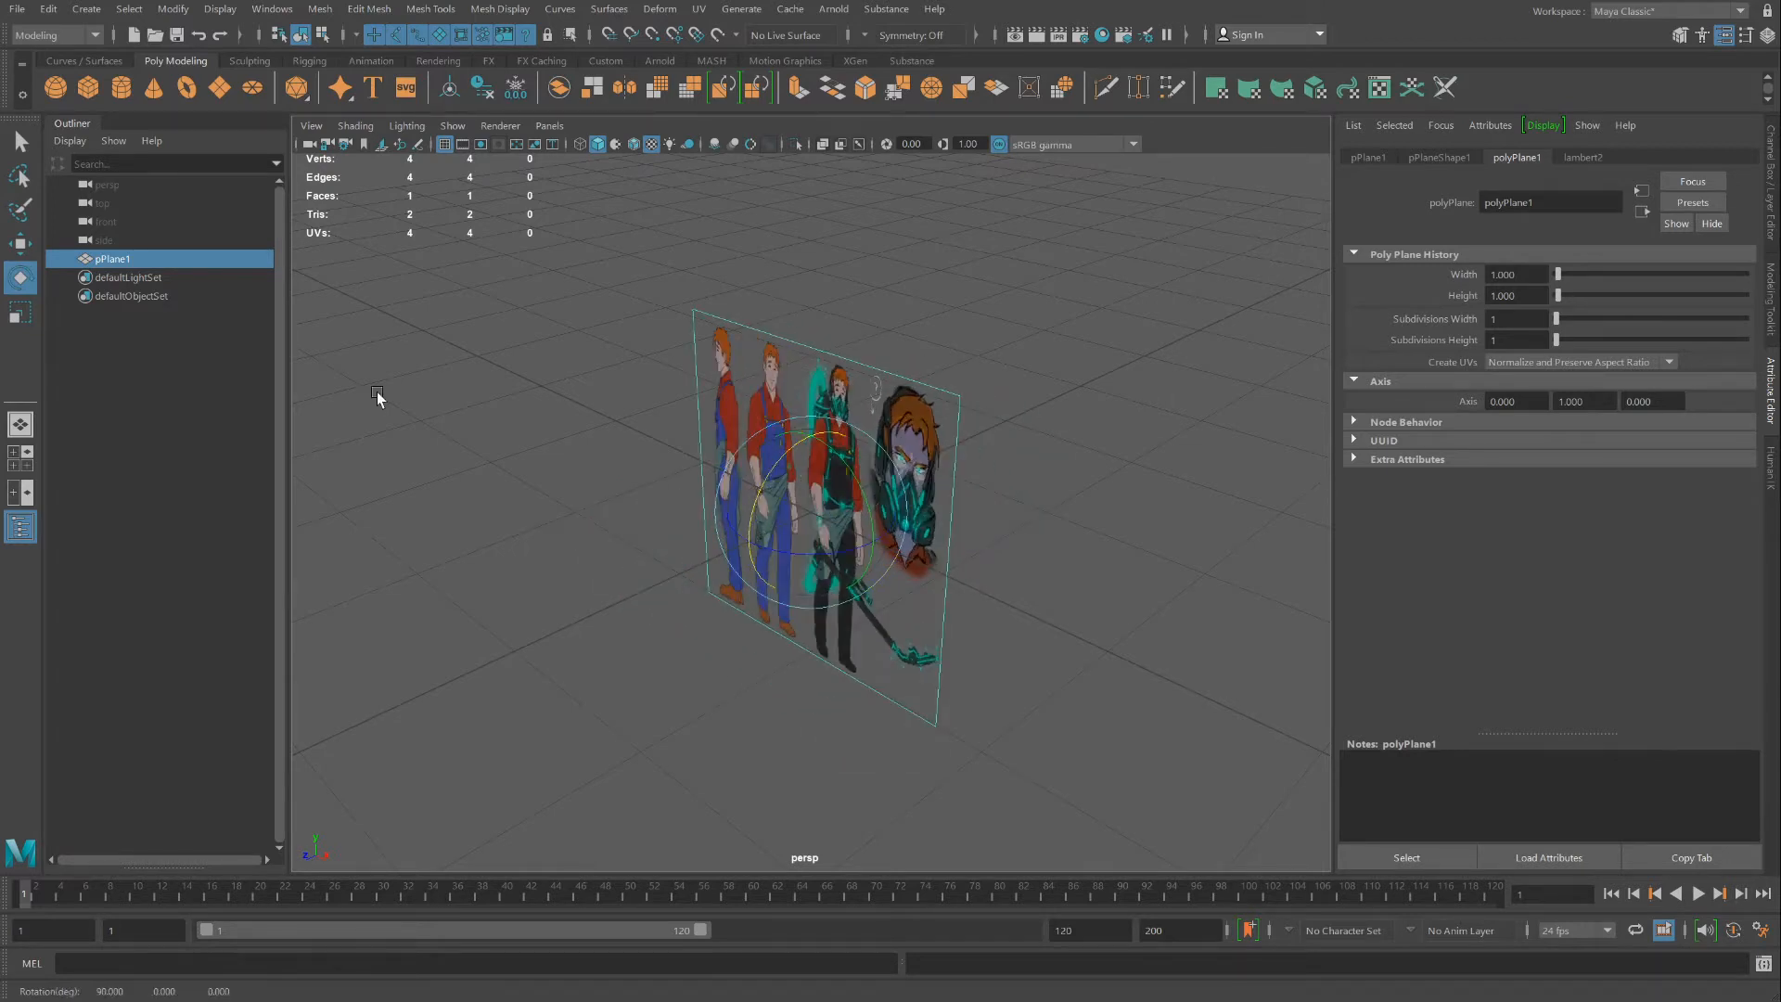
{"action": "left_click", "coordinate": [21, 244]}
{"action": "scroll", "coordinate": [807, 510], "scroll_direction": "down", "scroll_amount": 5}
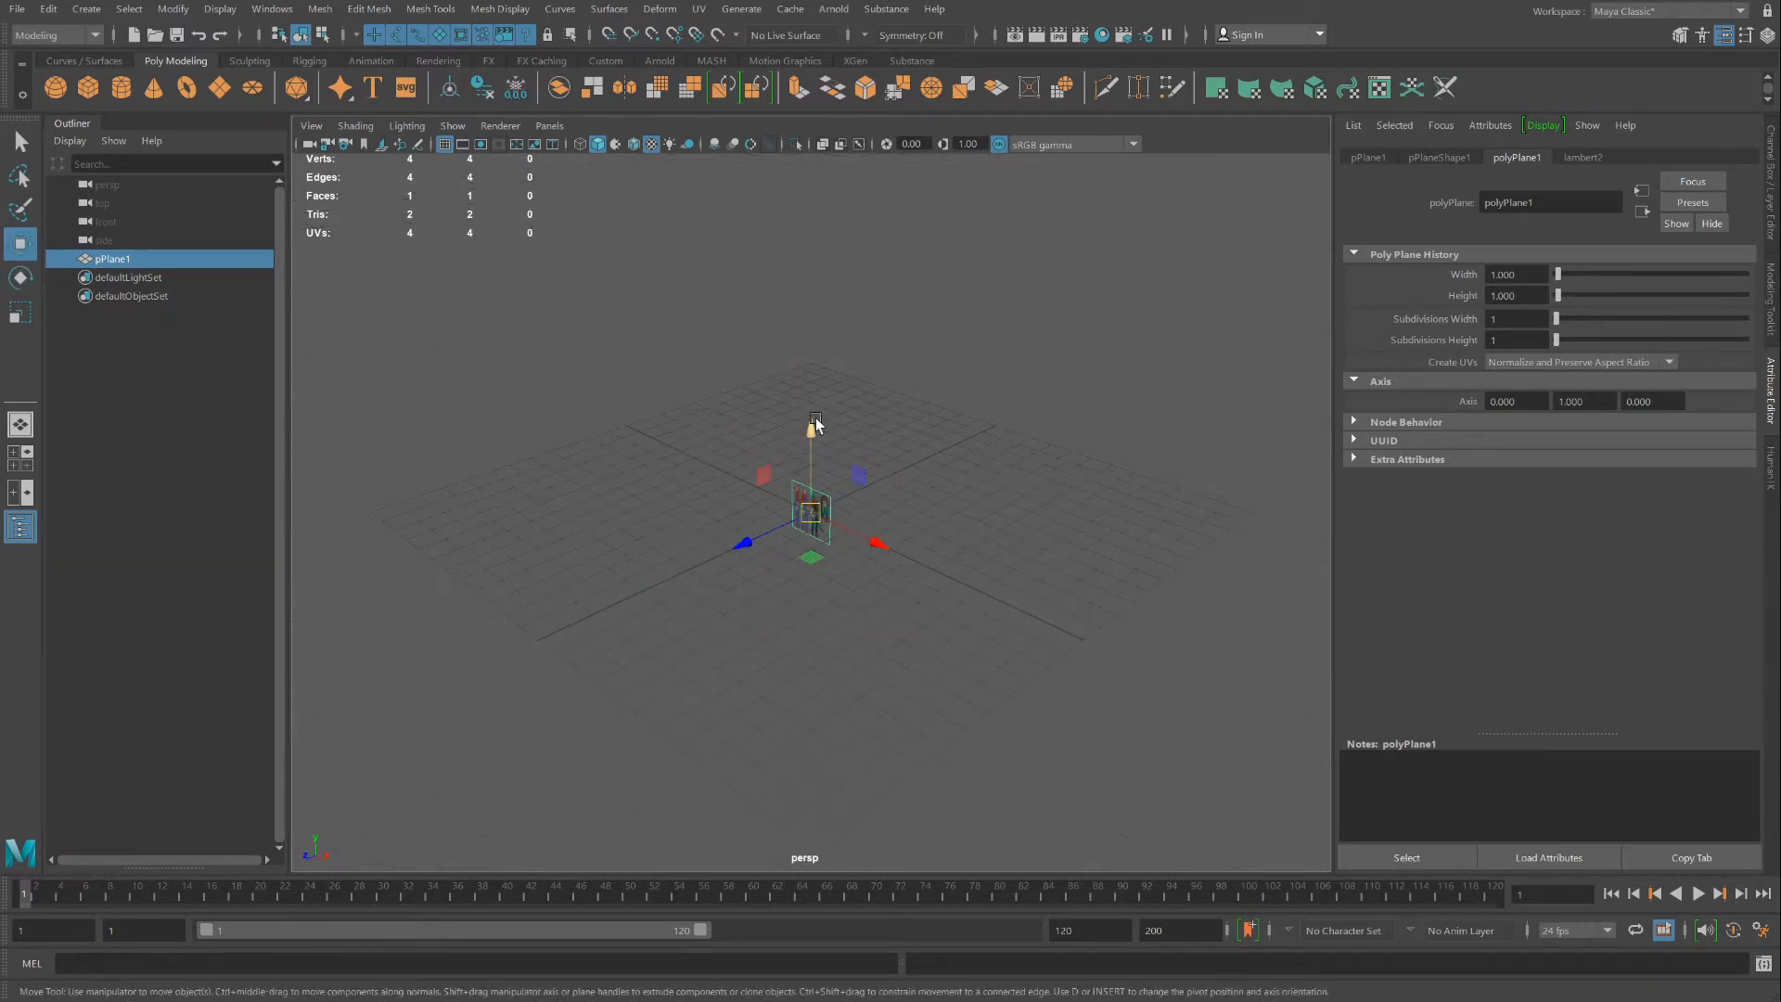
{"action": "mouse_move", "coordinate": [810, 422]}
{"action": "left_mouse_down"}
{"action": "mouse_move", "coordinate": [805, 360]}
{"action": "mouse_move", "coordinate": [808, 397]}
{"action": "left_mouse_up"}
Scale the upright reference plane up uniformly to about 26.8
{"action": "key", "text": "r"}
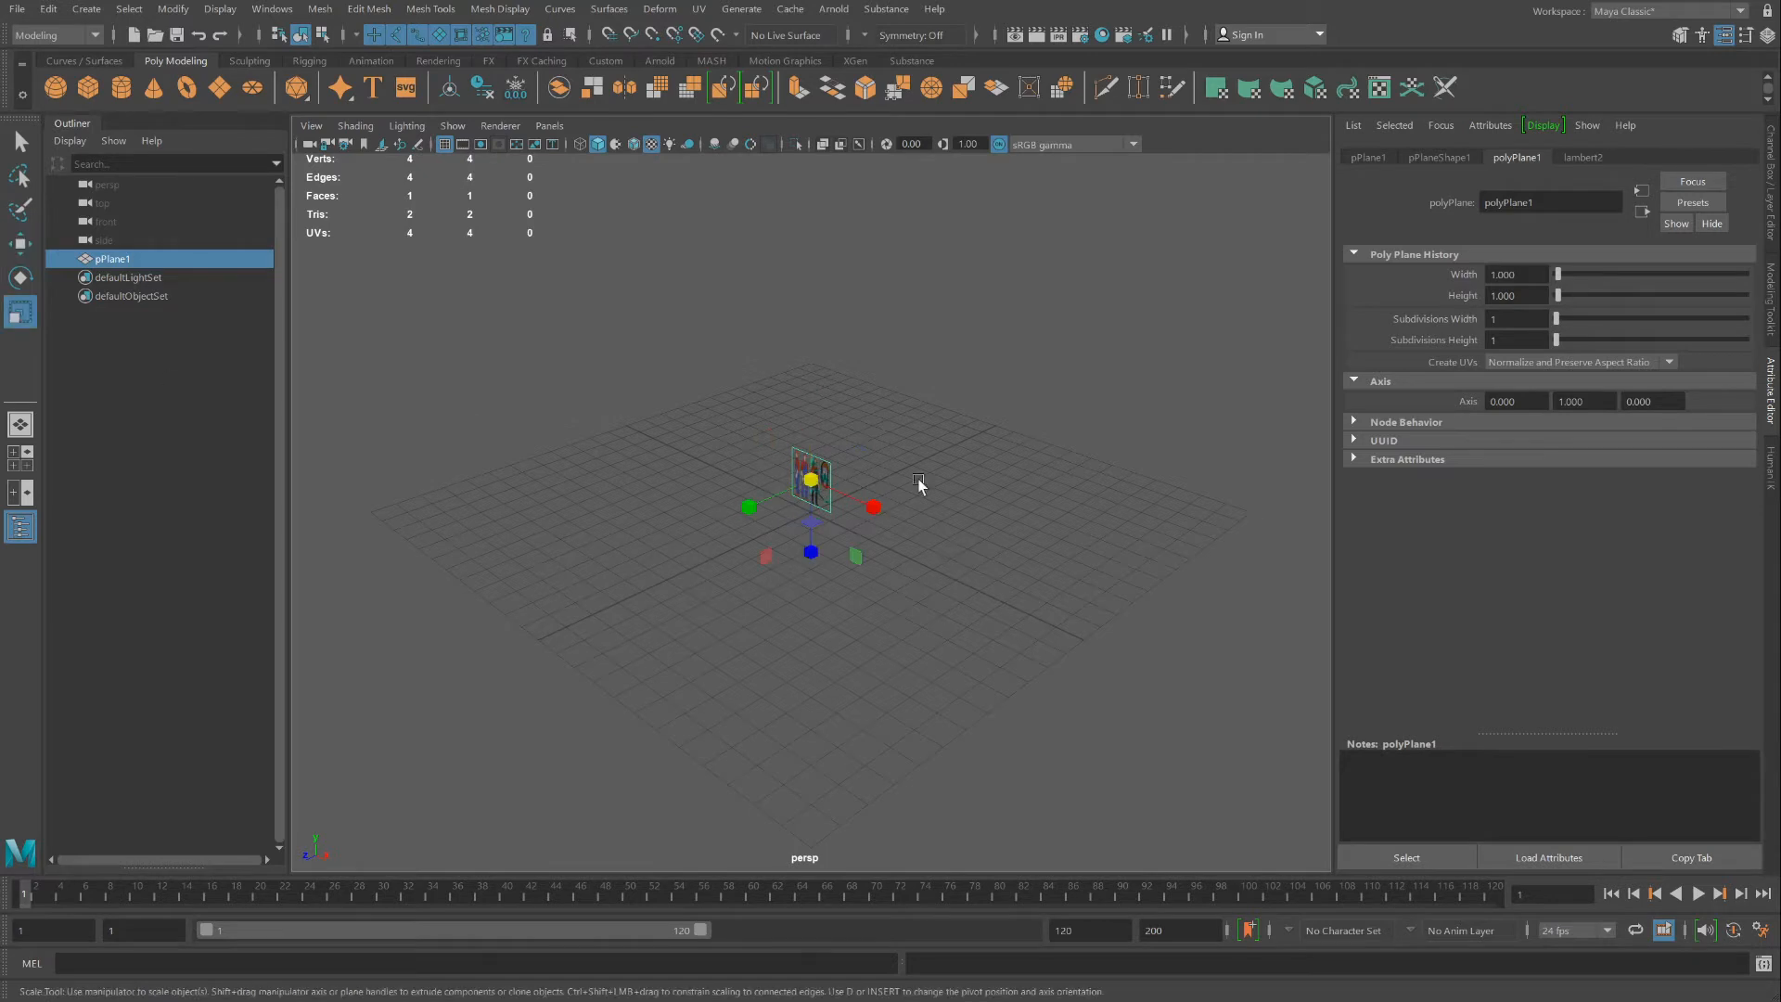
{"action": "left_click_drag", "start_coordinate": [812, 487], "coordinate": [1272, 470]}
{"action": "scroll", "coordinate": [938, 465], "scroll_direction": "down", "scroll_amount": 4}
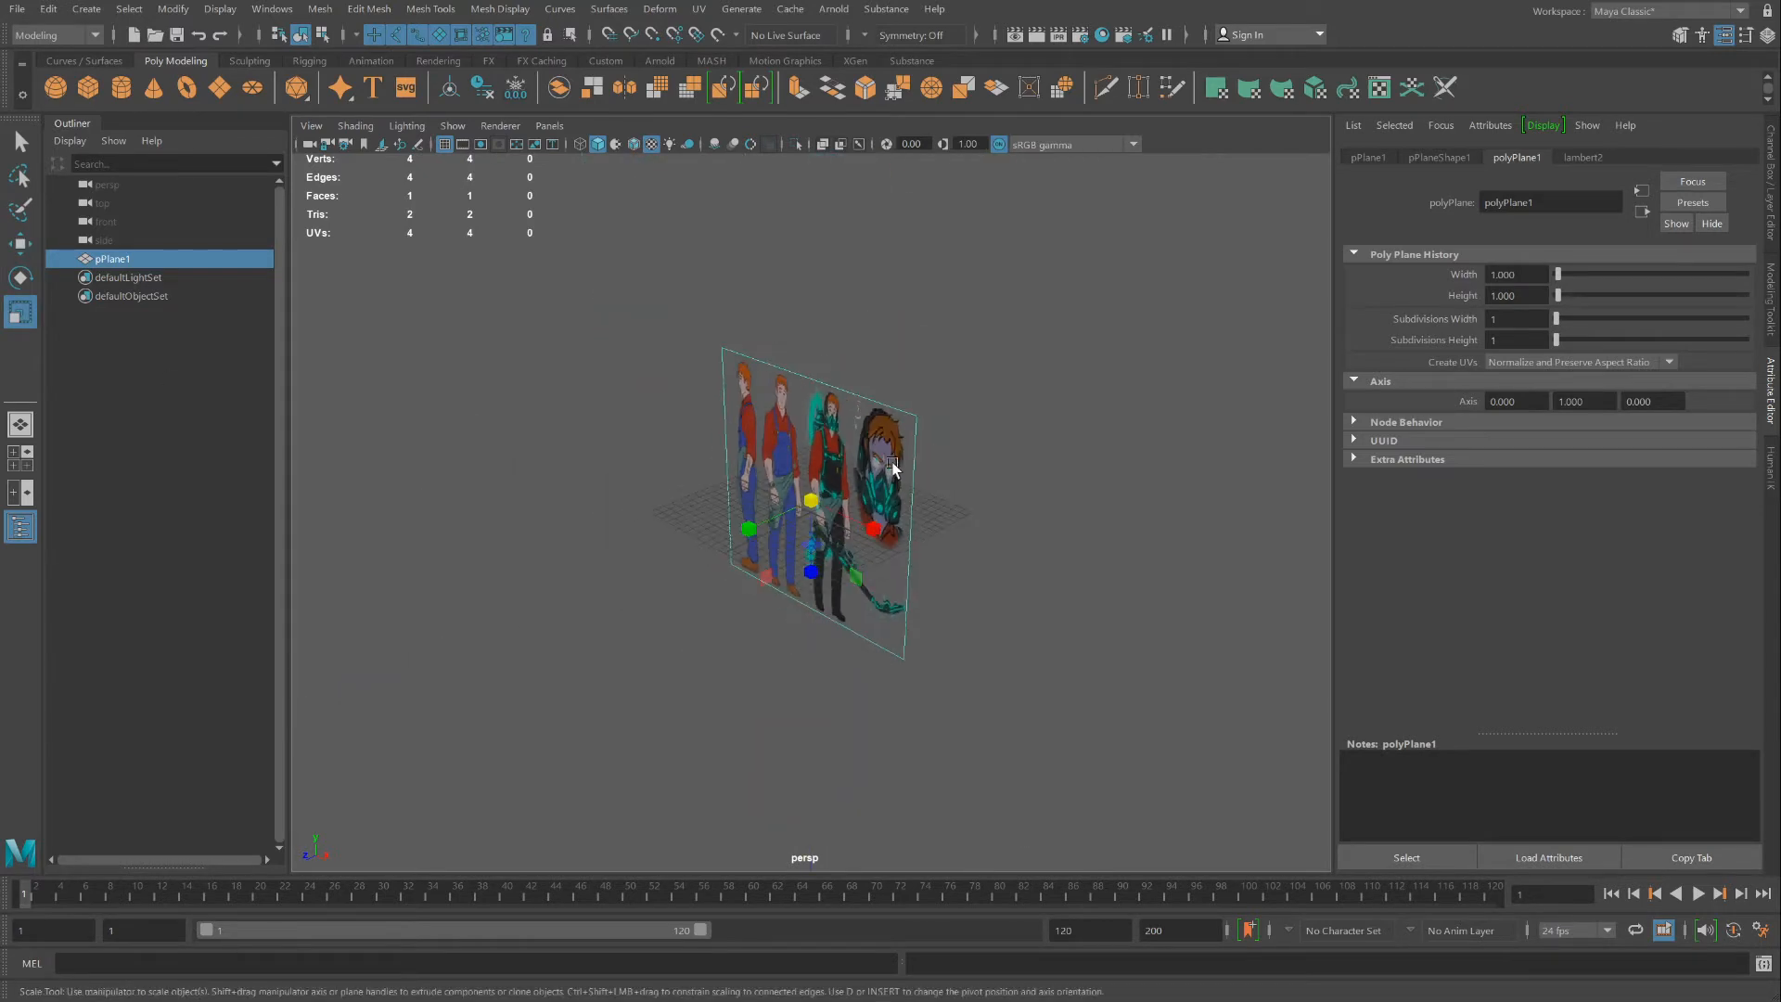
Move the reference plane back to about -17 on Z, and shift it along X to line up behind the grid
{"action": "left_click", "coordinate": [20, 244]}
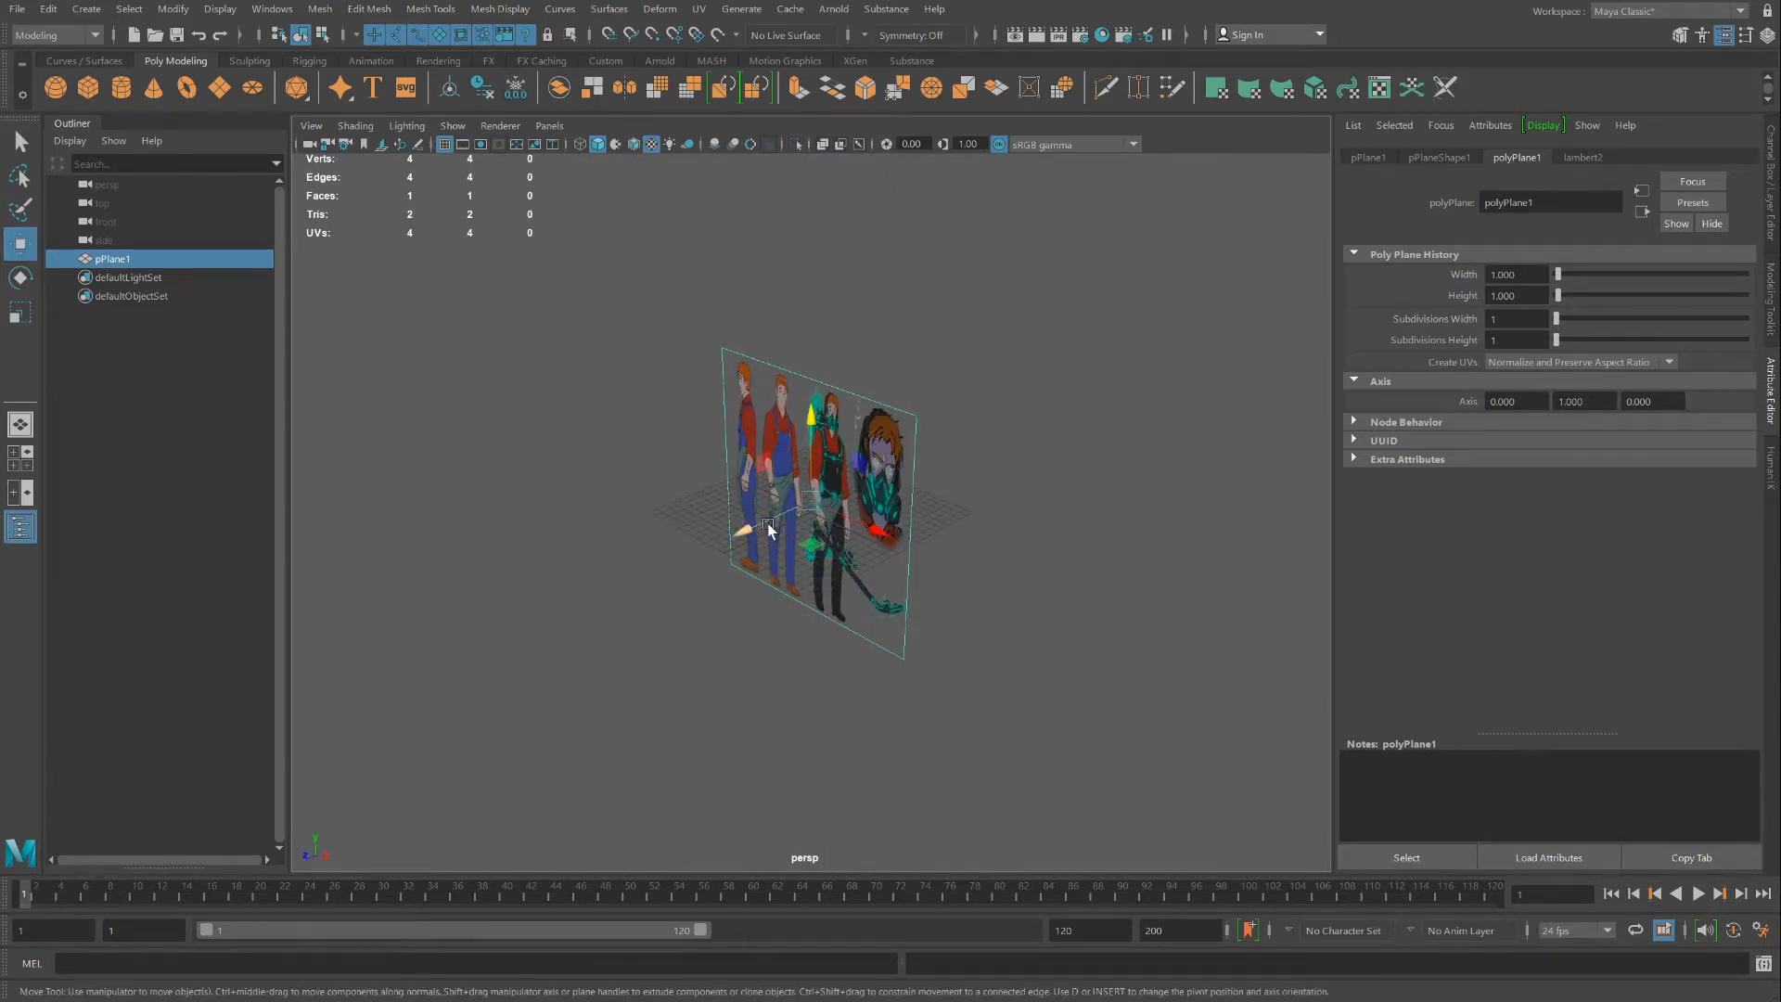
{"action": "left_click_drag", "start_coordinate": [768, 525], "coordinate": [881, 431]}
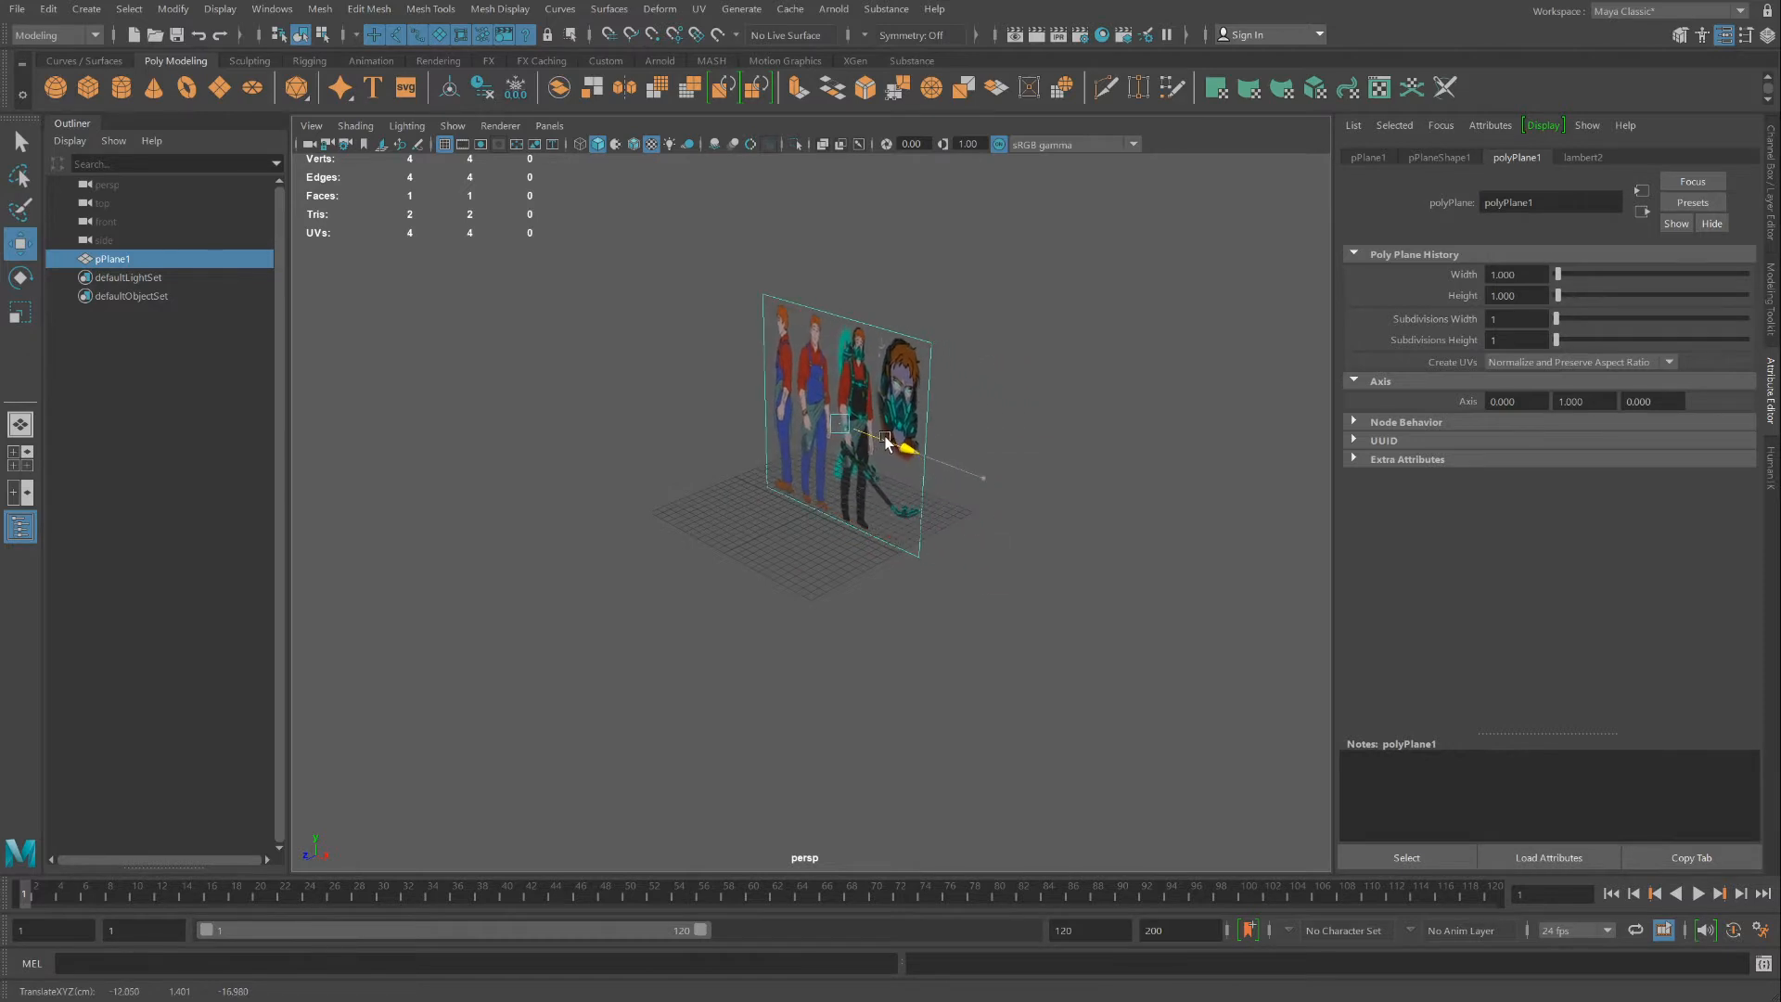
{"action": "left_click_drag", "start_coordinate": [776, 464], "coordinate": [837, 451], "text": "alt"}
{"action": "left_click_drag", "start_coordinate": [721, 393], "coordinate": [886, 392]}
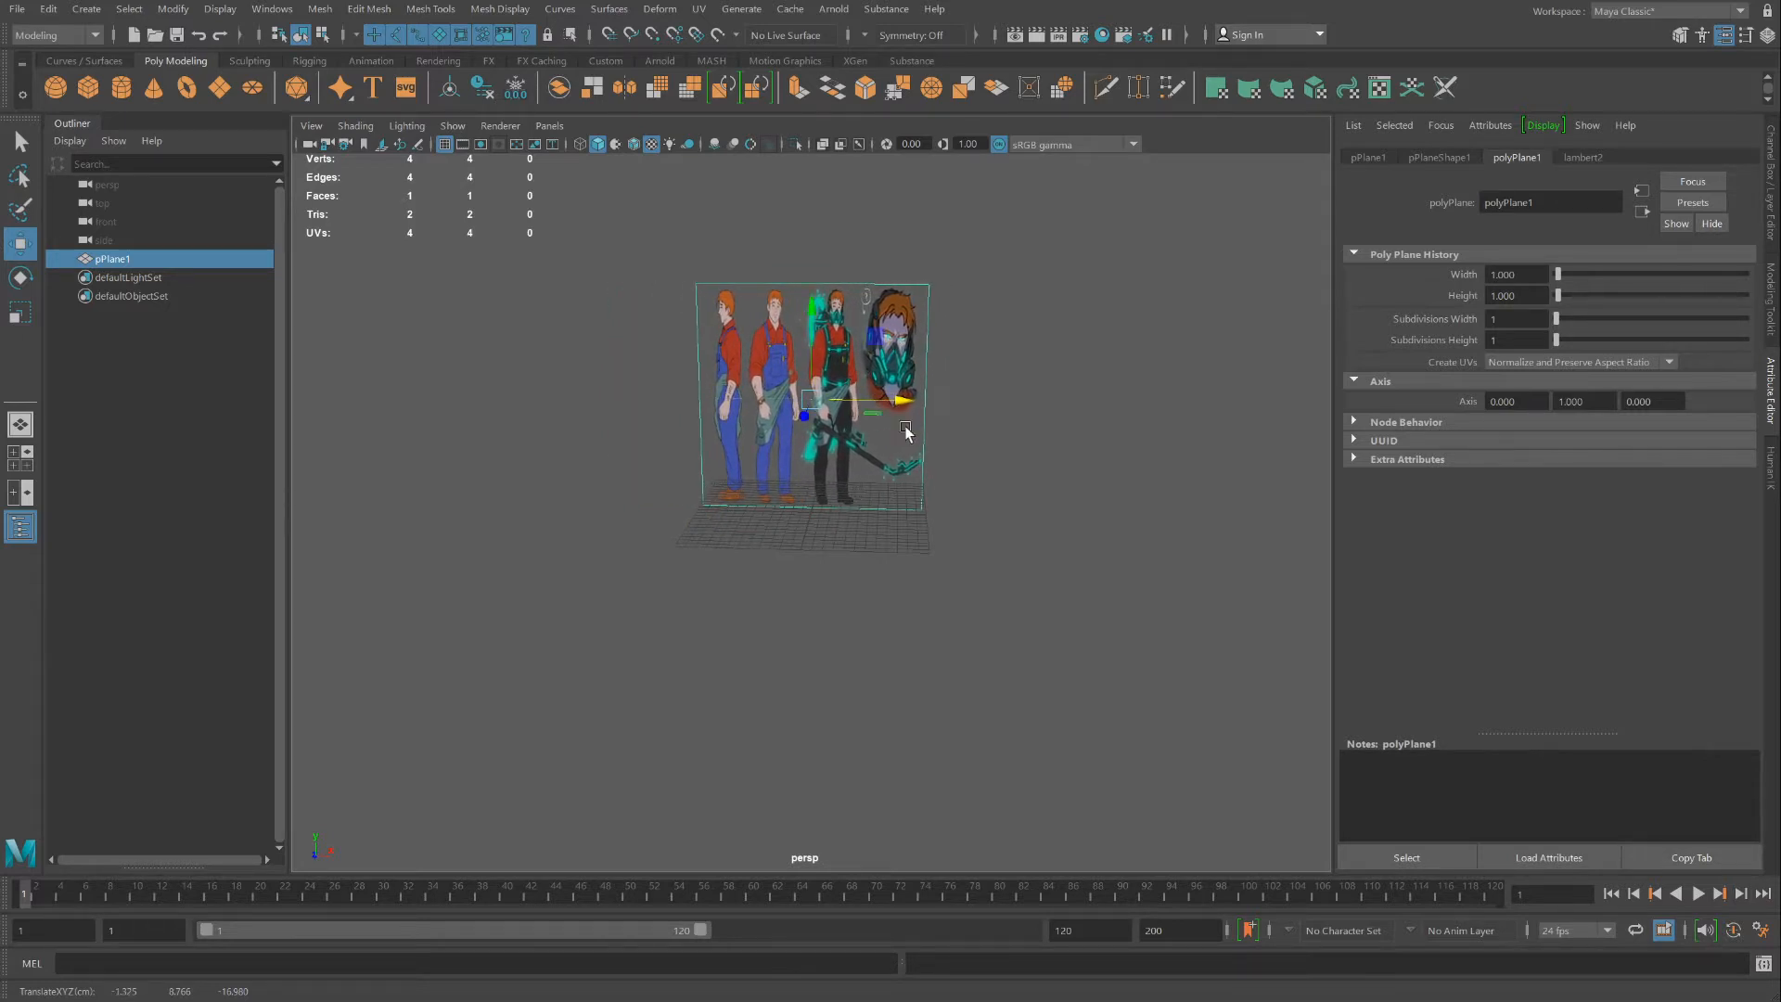
Stretch the reference plane along X to a scale of about 35.7 to correct the art's proportions
{"action": "left_click", "coordinate": [20, 312]}
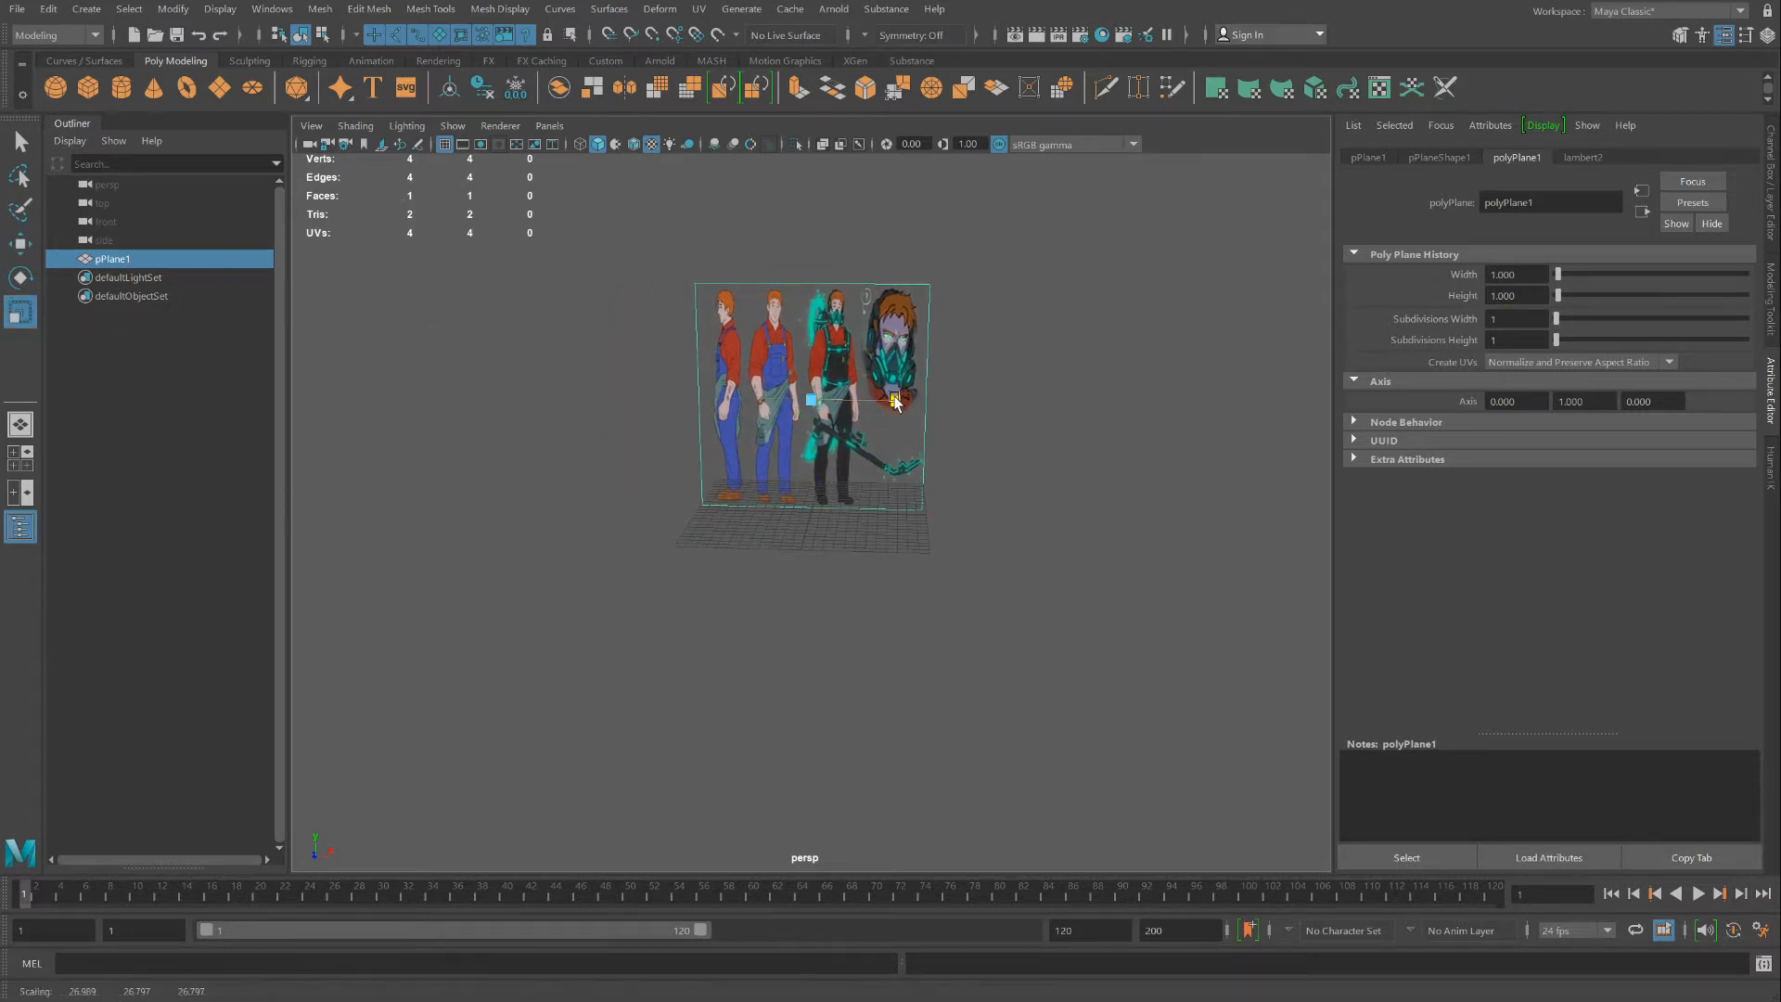
{"action": "left_click_drag", "start_coordinate": [895, 401], "coordinate": [923, 404]}
{"action": "left_click", "coordinate": [20, 141]}
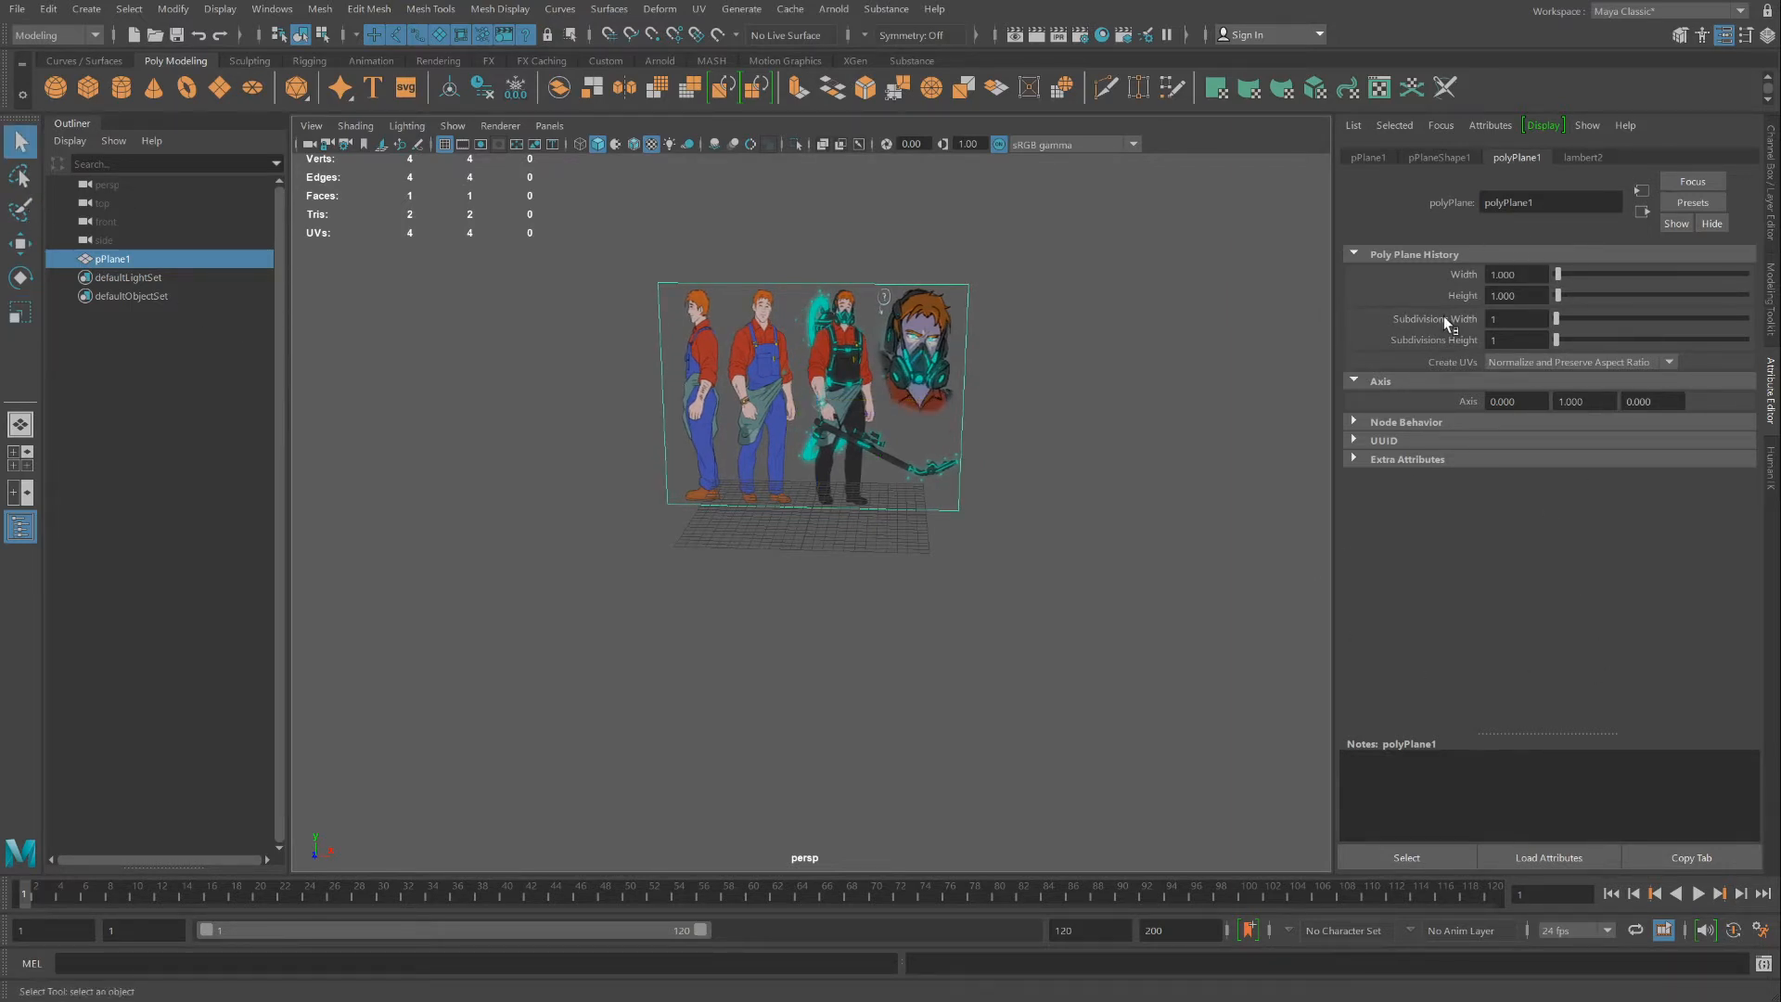
Create a display layer and name it image
{"action": "key", "text": "ctrl+a"}
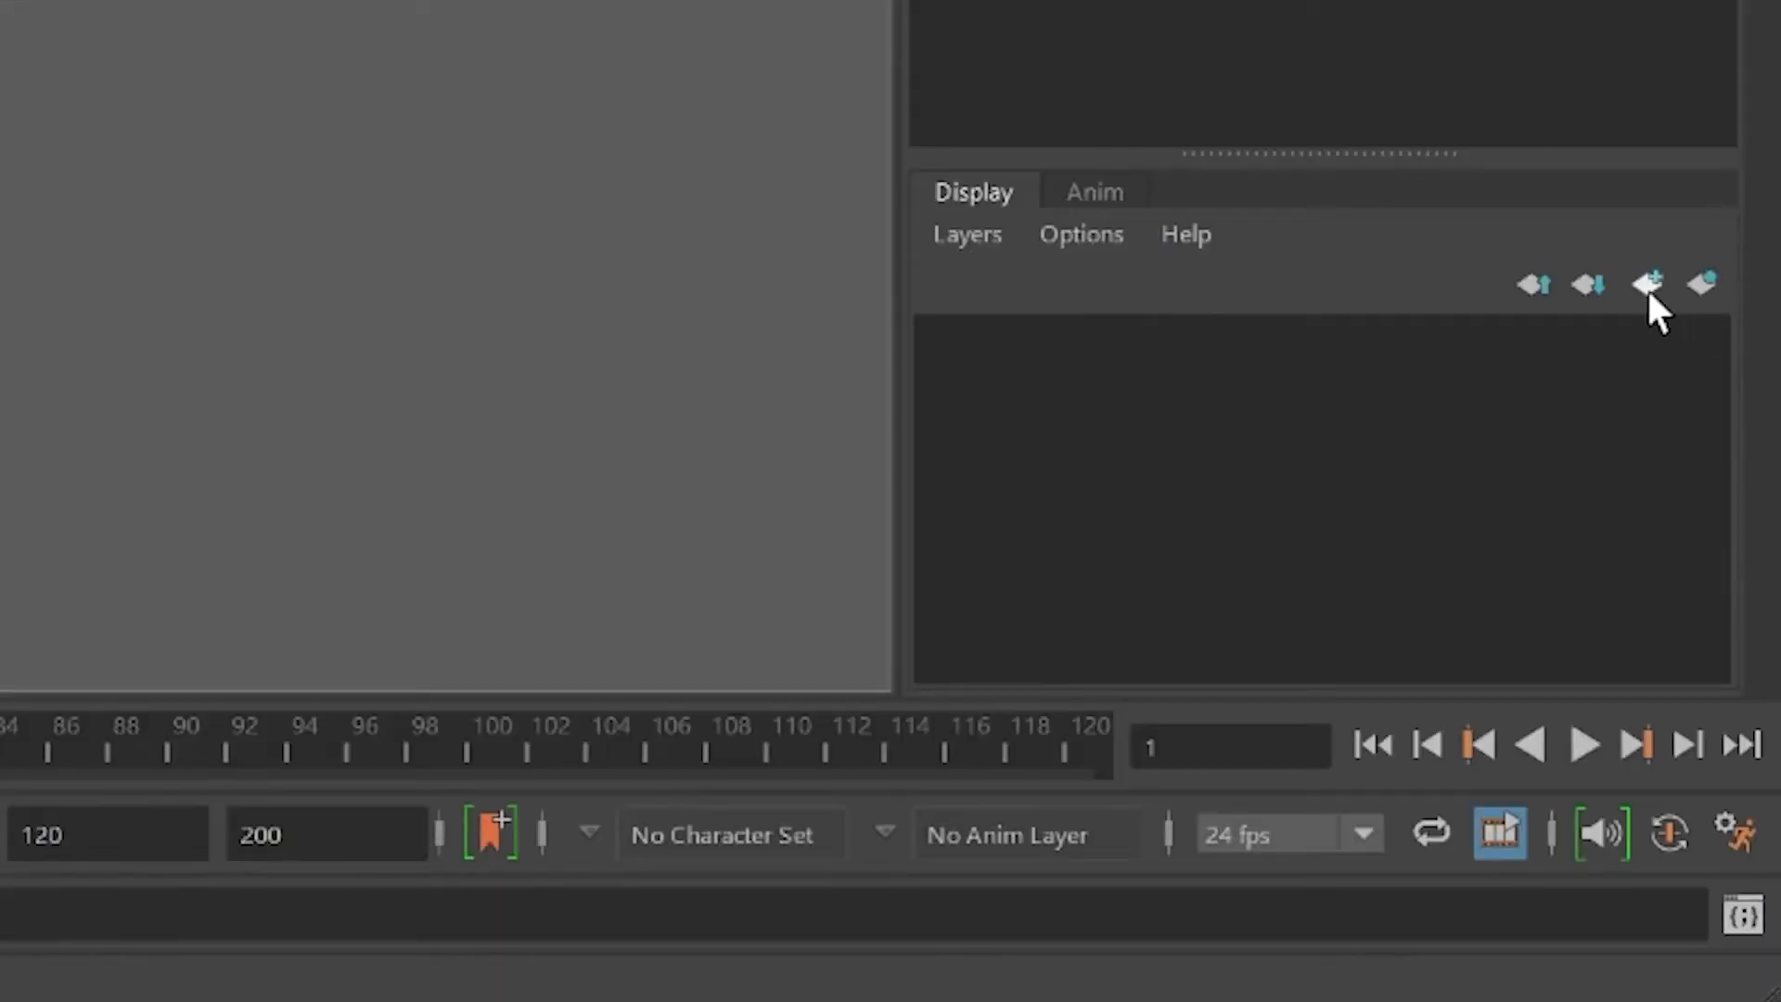
{"action": "left_click", "coordinate": [1647, 284]}
{"action": "left_click", "coordinate": [1519, 729]}
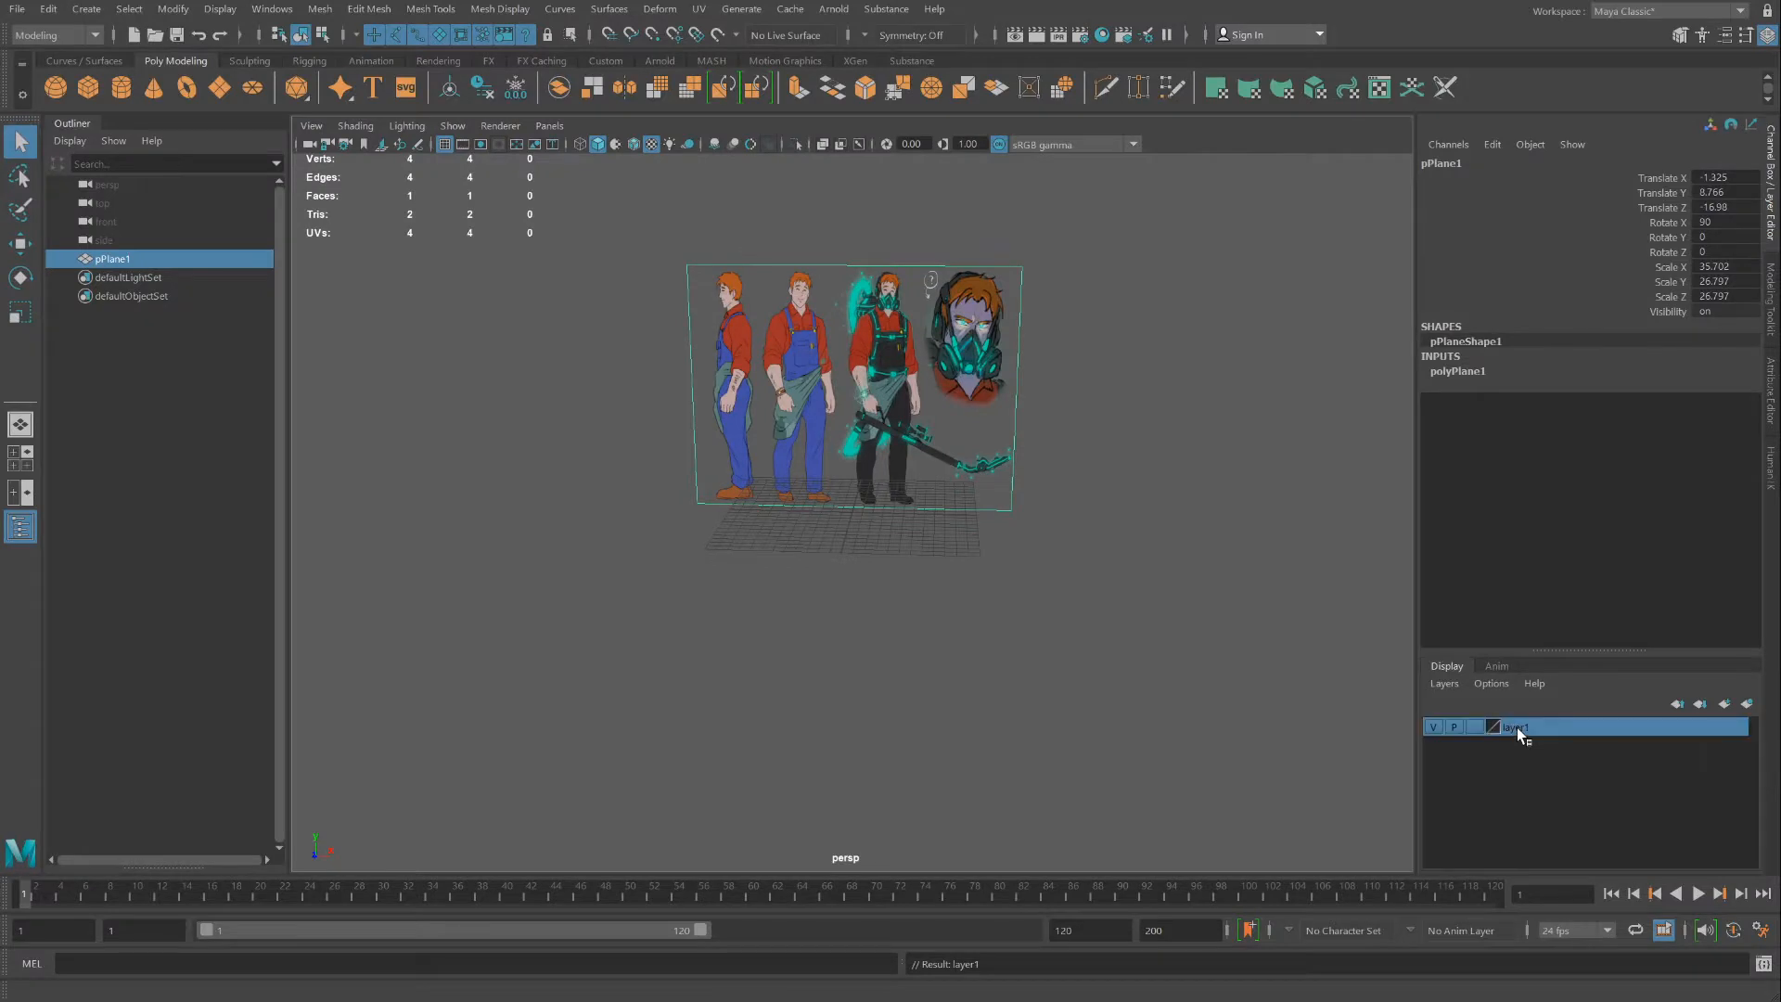
{"action": "double_click", "coordinate": [1518, 728]}
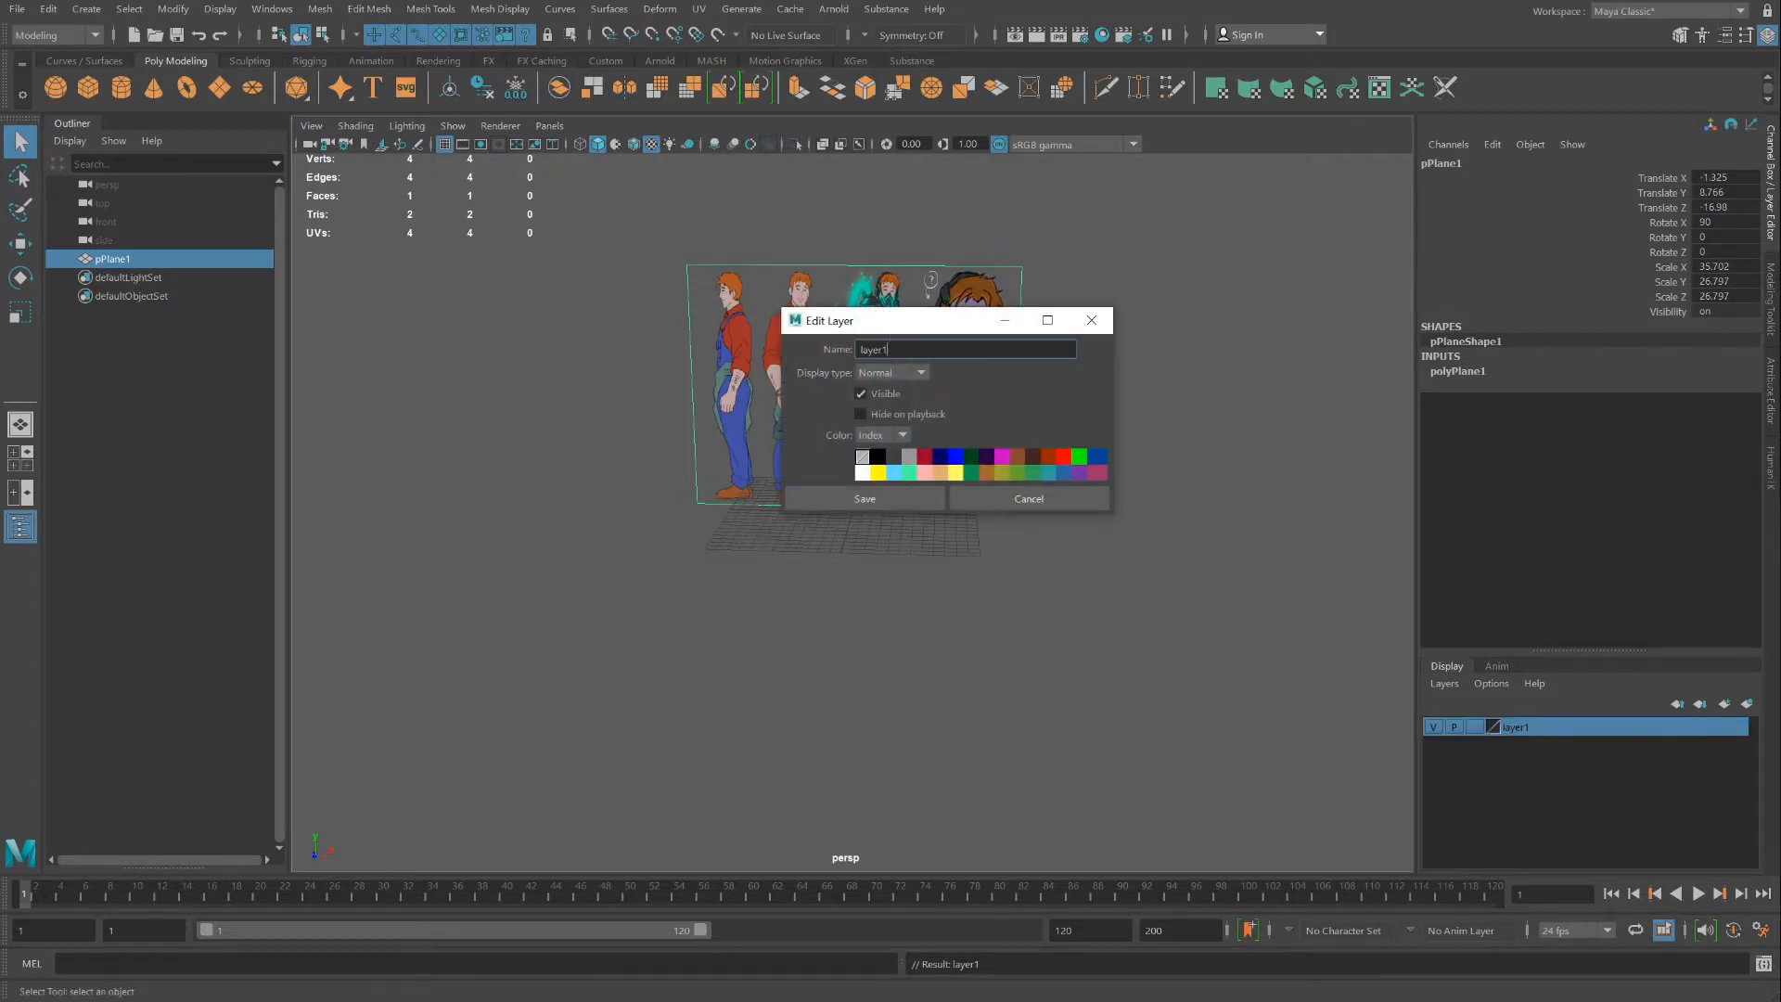
{"action": "type", "text": "image"}
{"action": "left_click", "coordinate": [889, 502]}
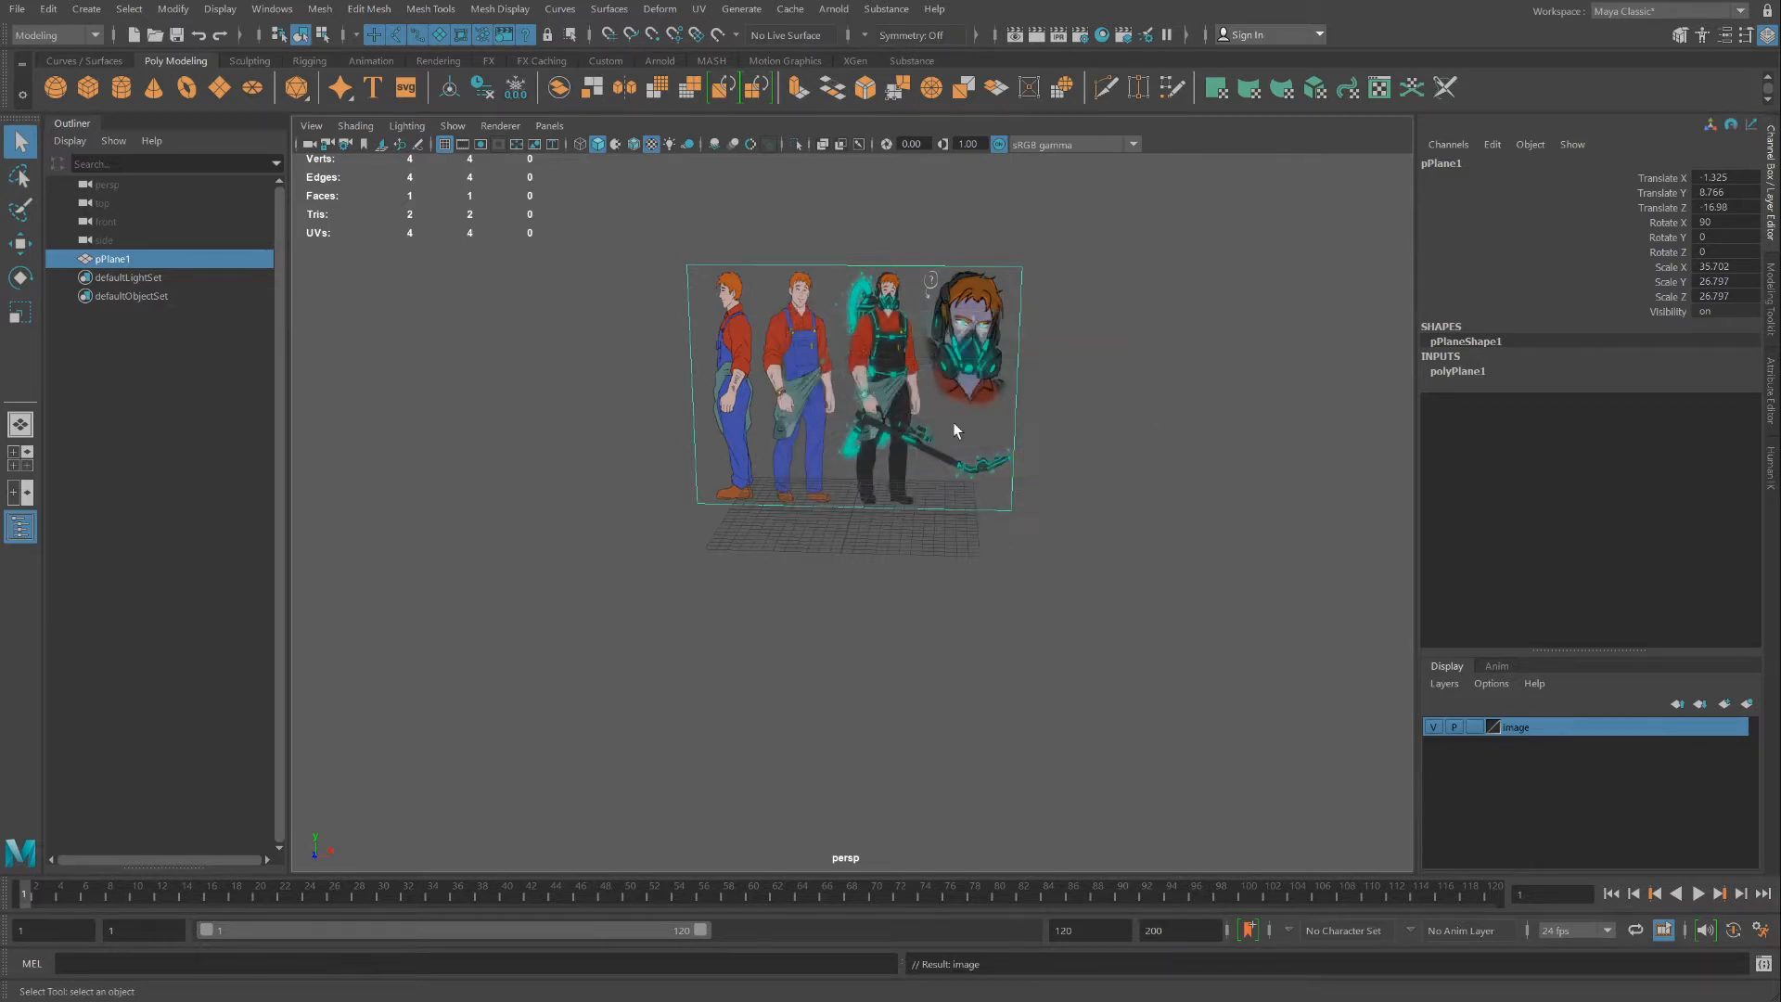
Add the selected reference plane to the image layer, and toggle the layer's visibility off and on to check it
{"action": "right_click", "coordinate": [1534, 729]}
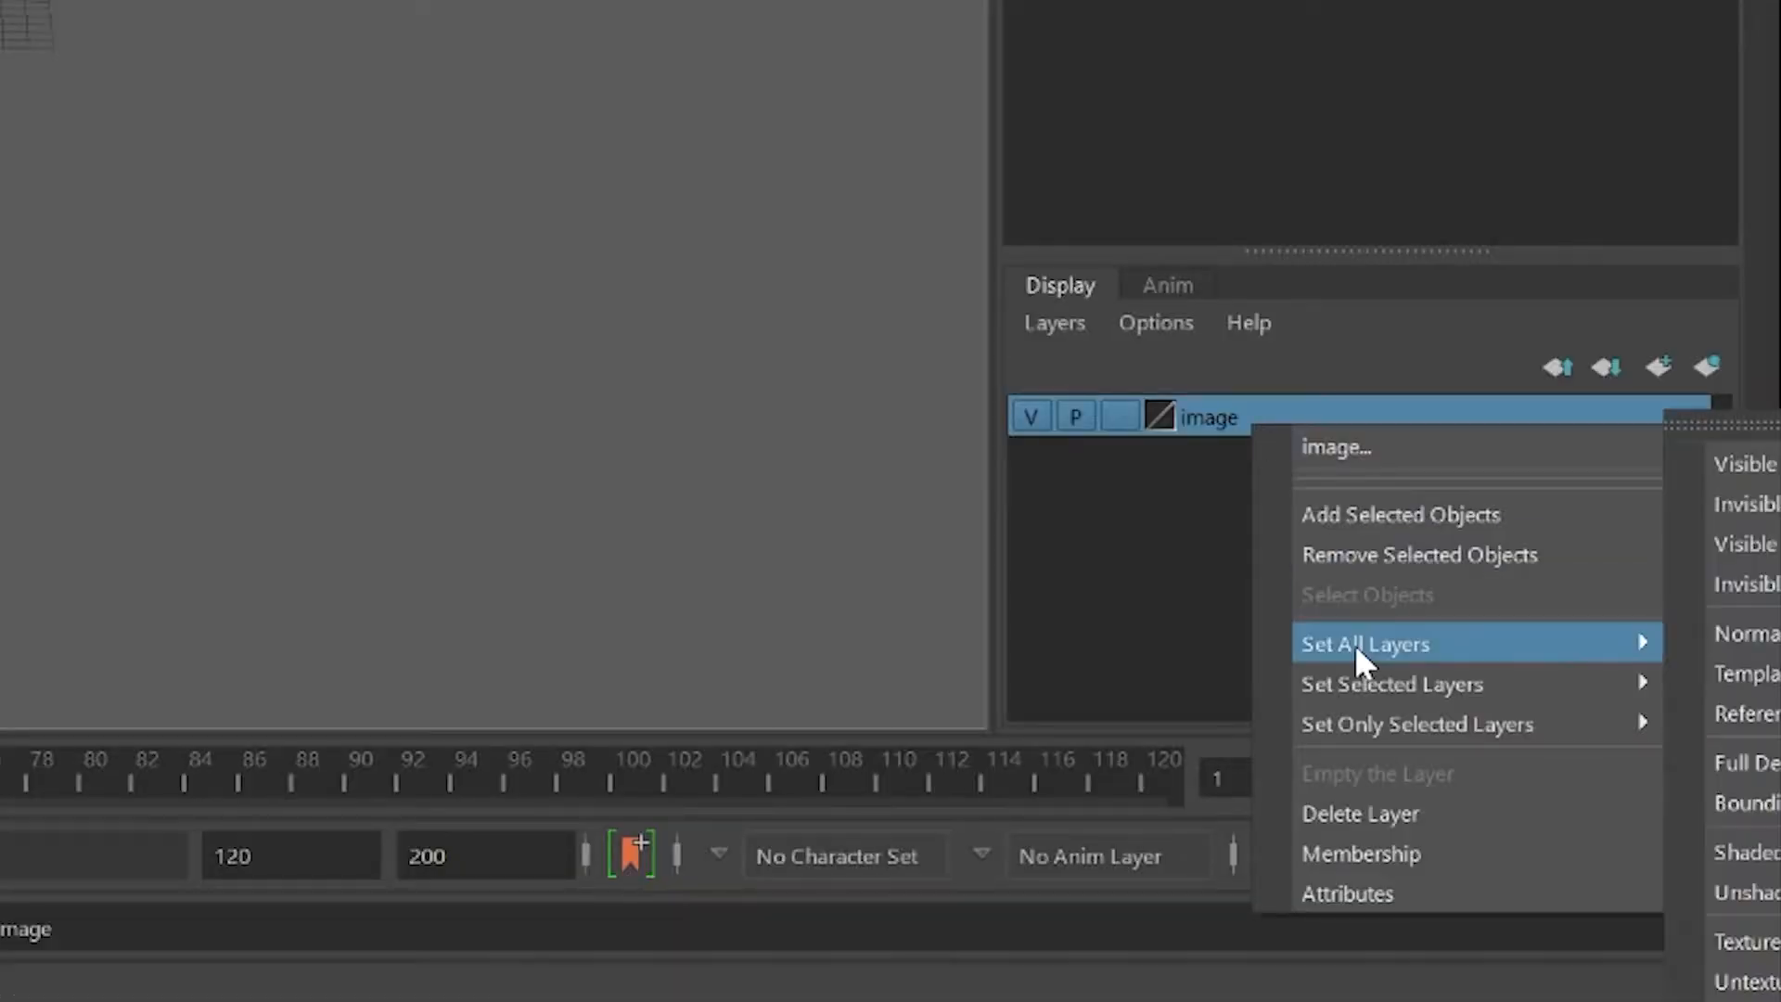
{"action": "left_click", "coordinate": [1375, 516]}
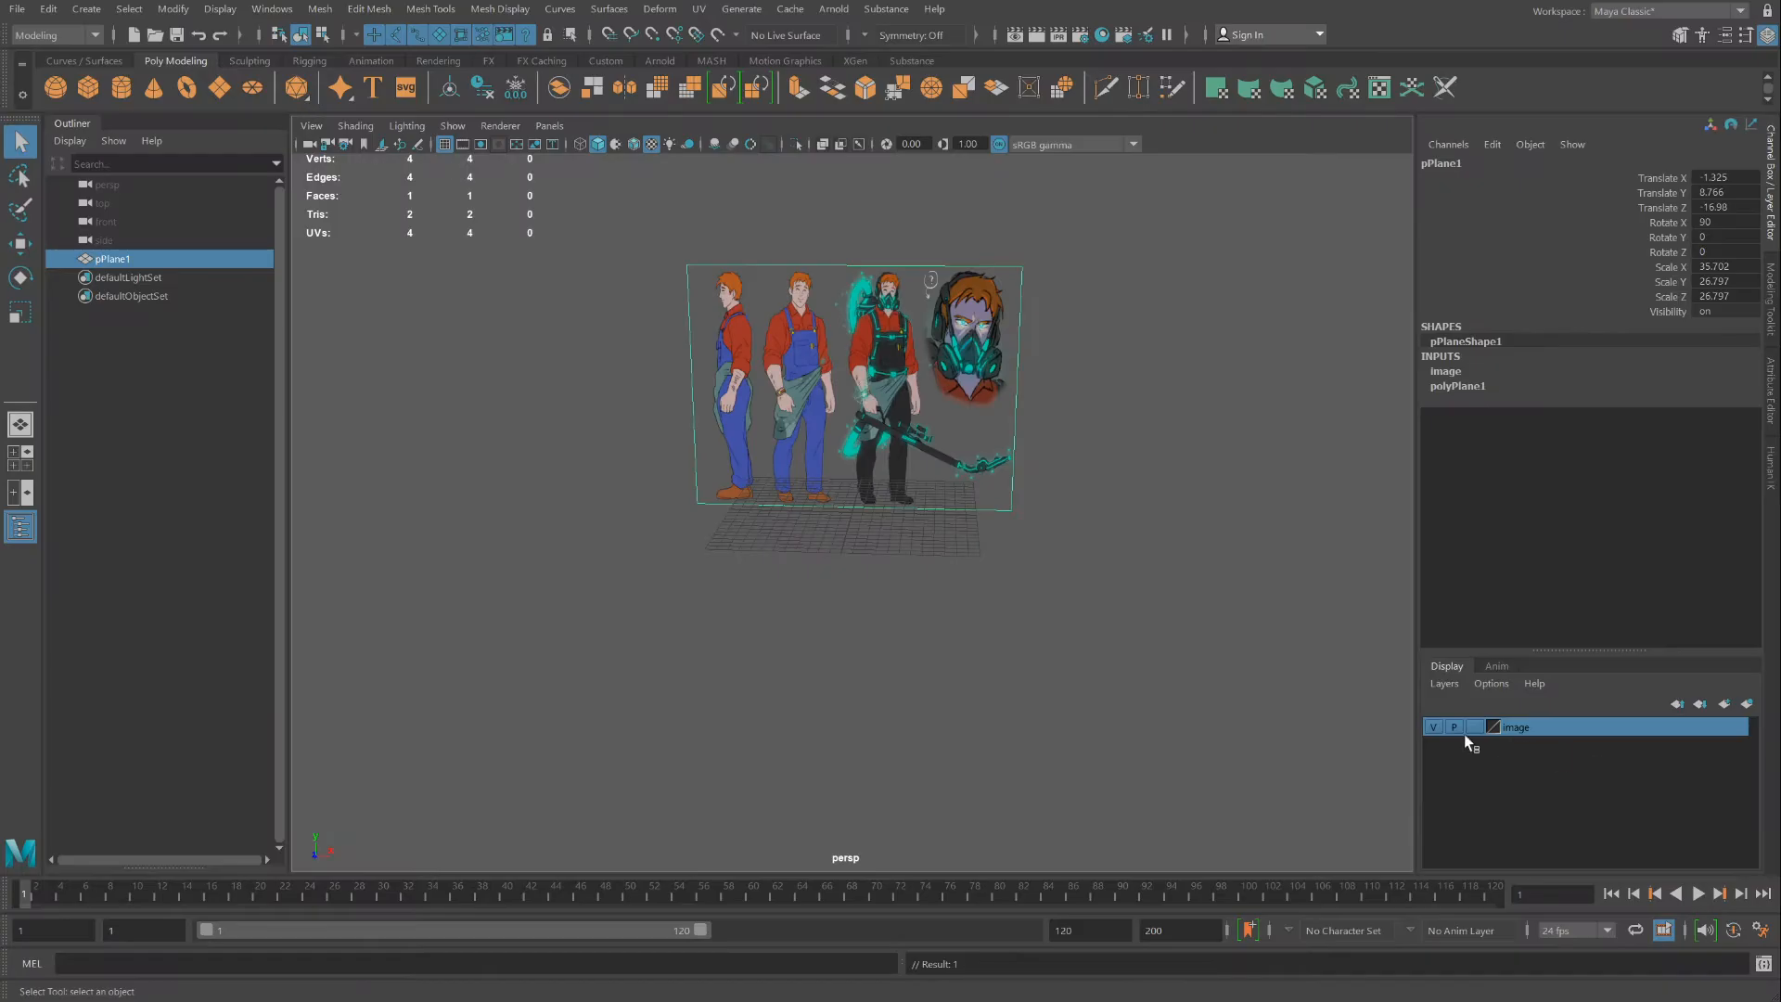
{"action": "left_click", "coordinate": [1432, 727]}
{"action": "left_click", "coordinate": [1432, 728]}
{"action": "left_click", "coordinate": [1433, 727]}
{"action": "left_click", "coordinate": [1433, 728]}
{"action": "left_click", "coordinate": [1432, 727]}
{"action": "left_click", "coordinate": [1432, 727]}
Create a second display layer and name it models
{"action": "left_click", "coordinate": [1725, 704]}
{"action": "left_click", "coordinate": [1529, 727]}
{"action": "double_click", "coordinate": [1517, 727]}
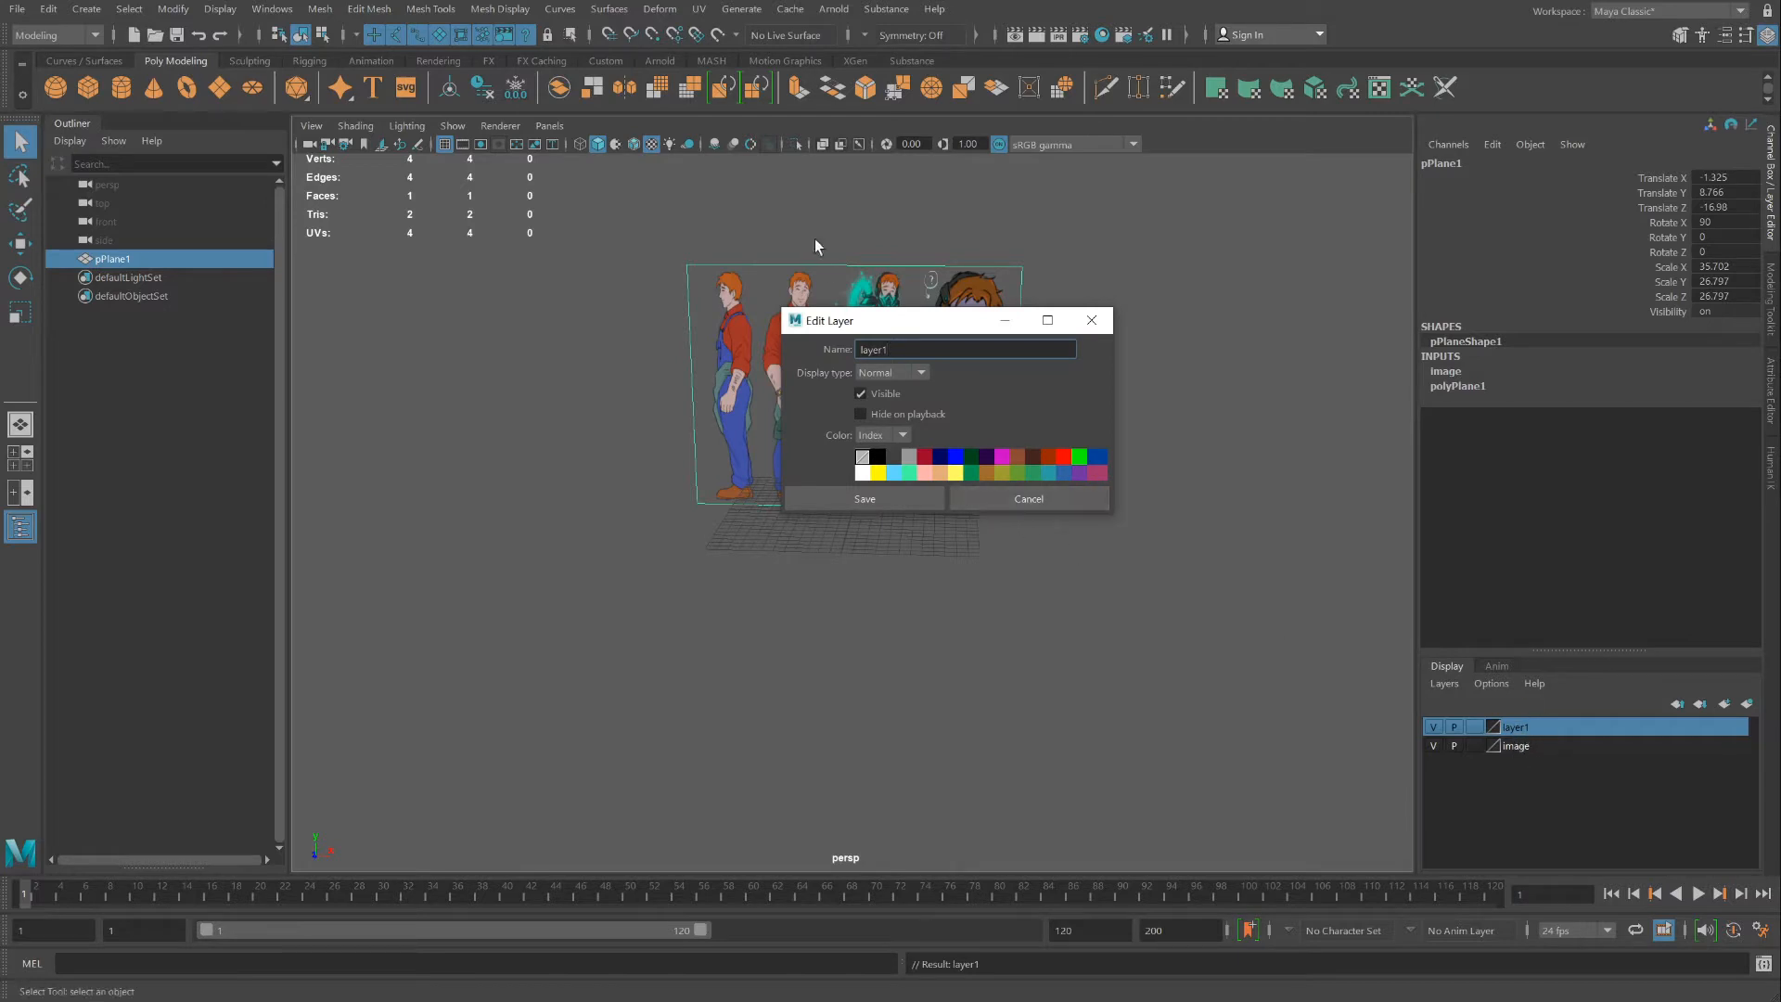
{"action": "double_click", "coordinate": [876, 350]}
{"action": "type", "text": "models"}
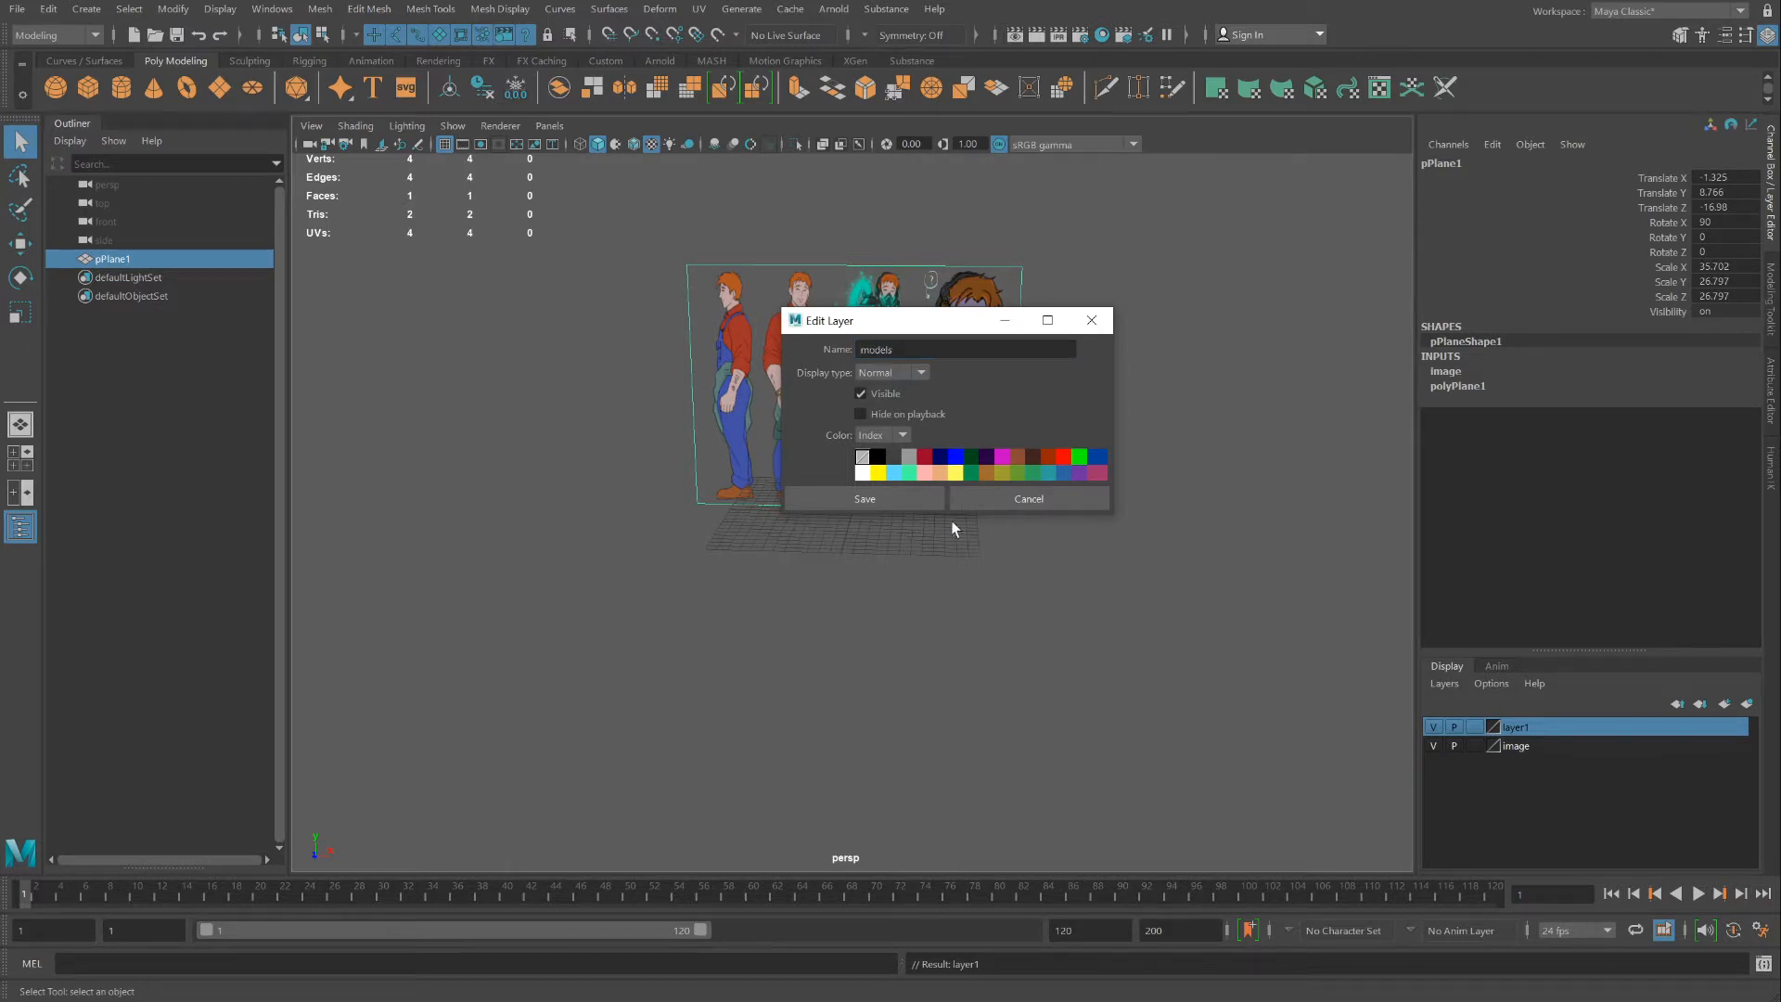
{"action": "left_click", "coordinate": [884, 502]}
Enable Make New Layers Current and Add New Objects to Current Layer for the display layers, and deselect the reference plane
{"action": "left_click", "coordinate": [1491, 684]}
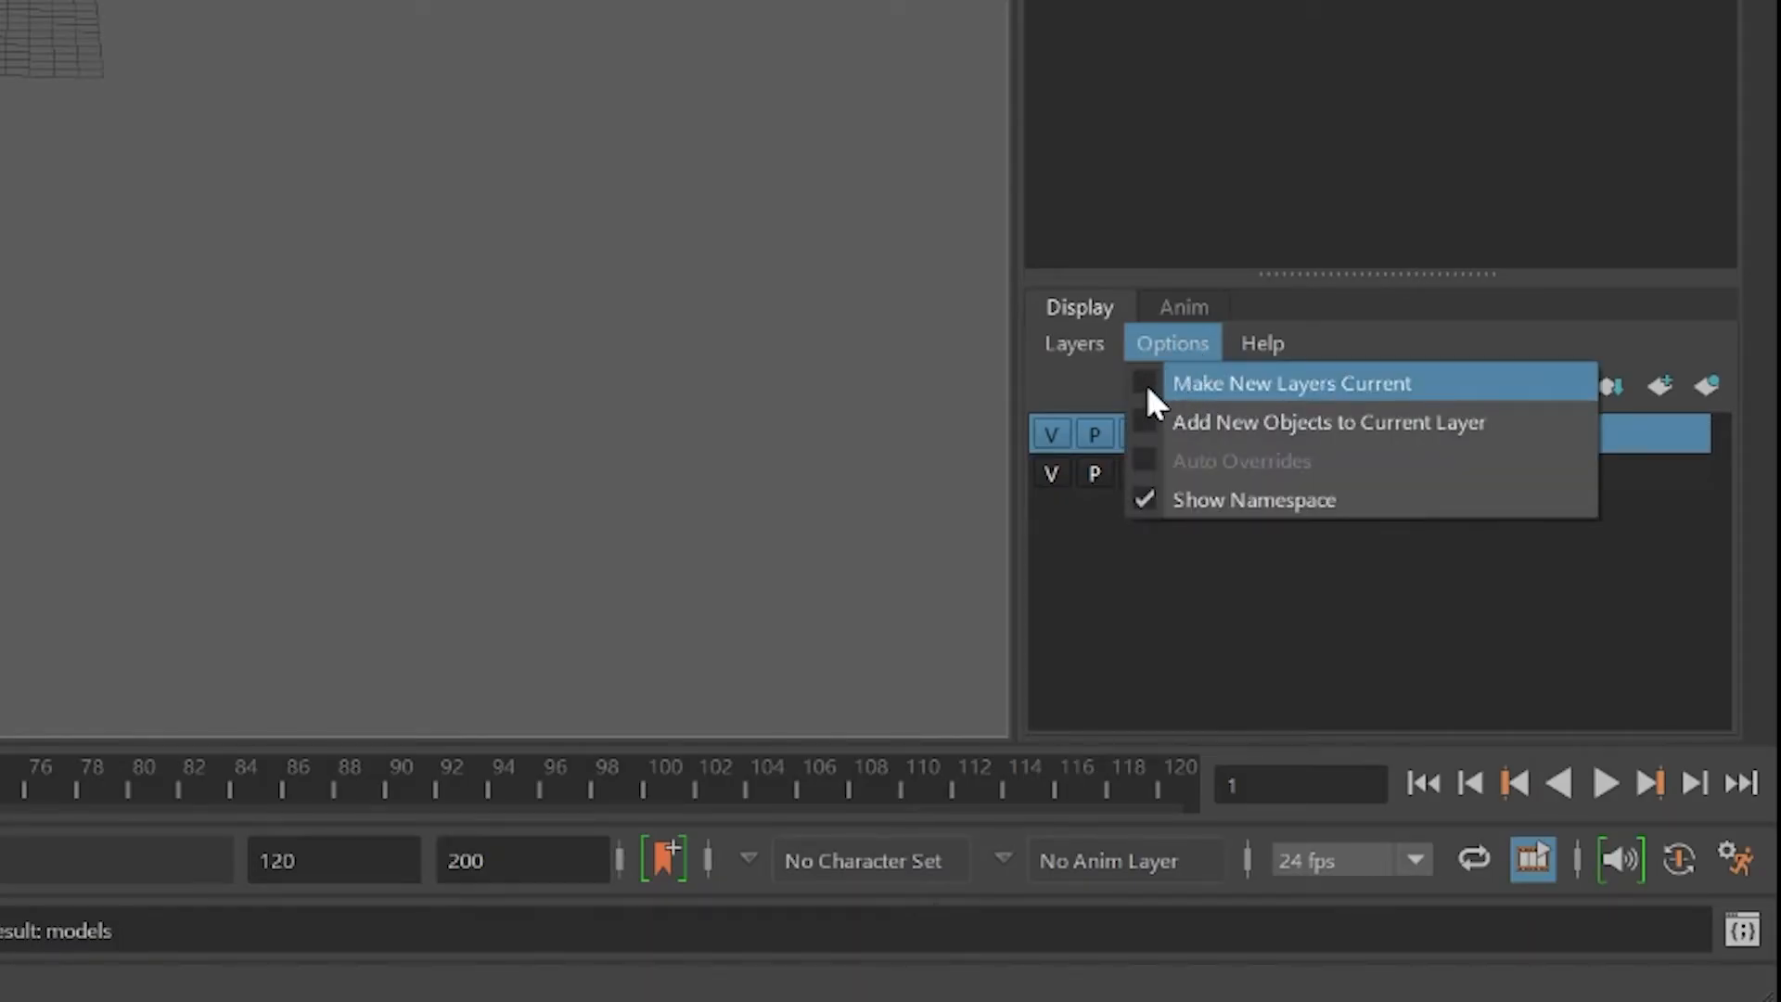
{"action": "left_click", "coordinate": [1147, 384]}
{"action": "left_click", "coordinate": [1177, 349]}
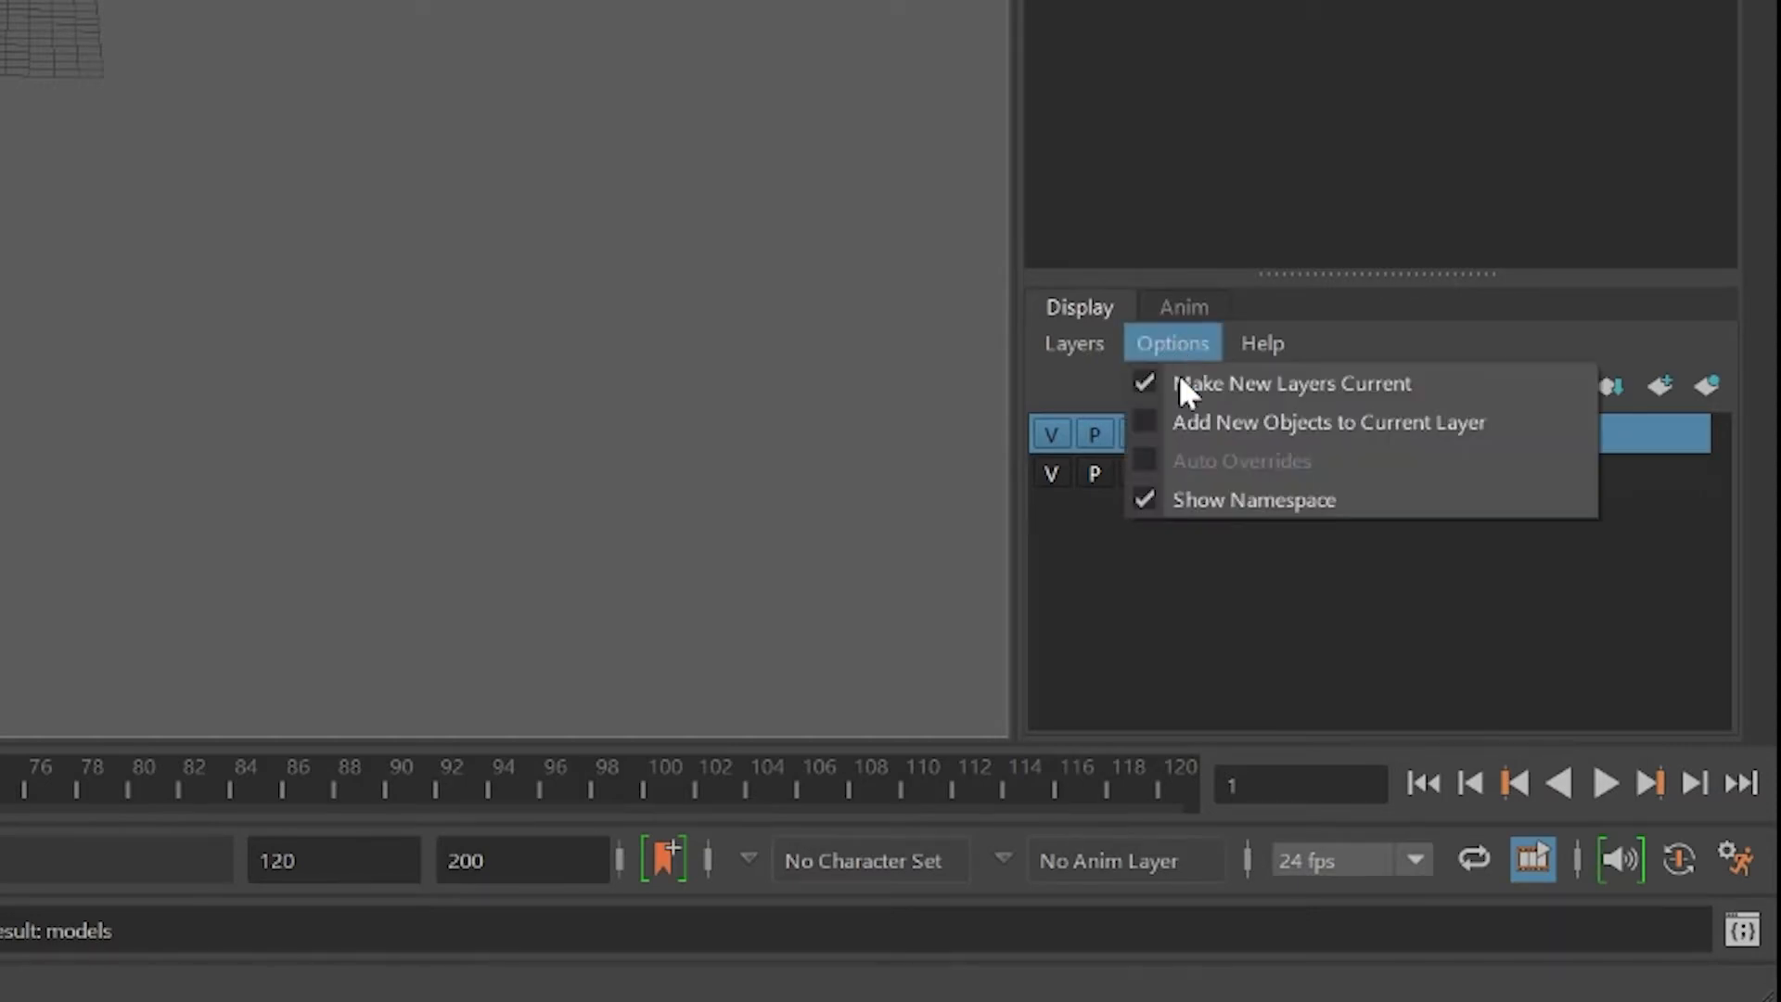
{"action": "left_click", "coordinate": [1143, 423]}
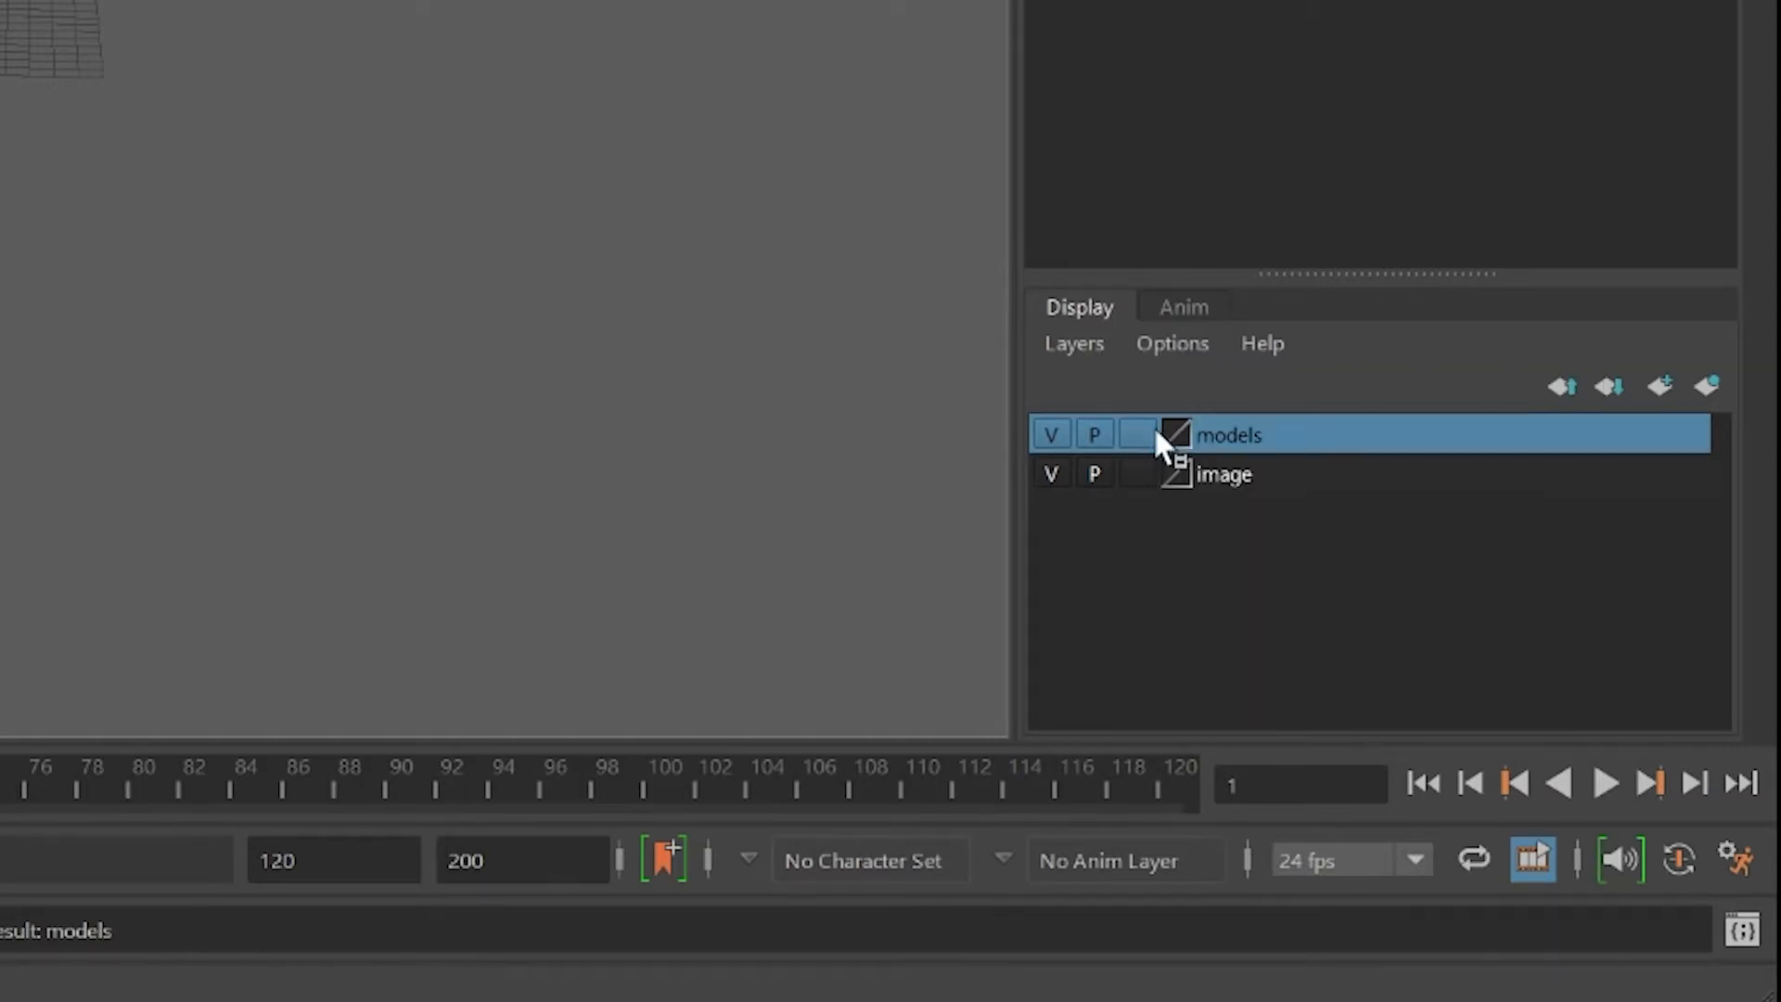
{"action": "left_click", "coordinate": [713, 577]}
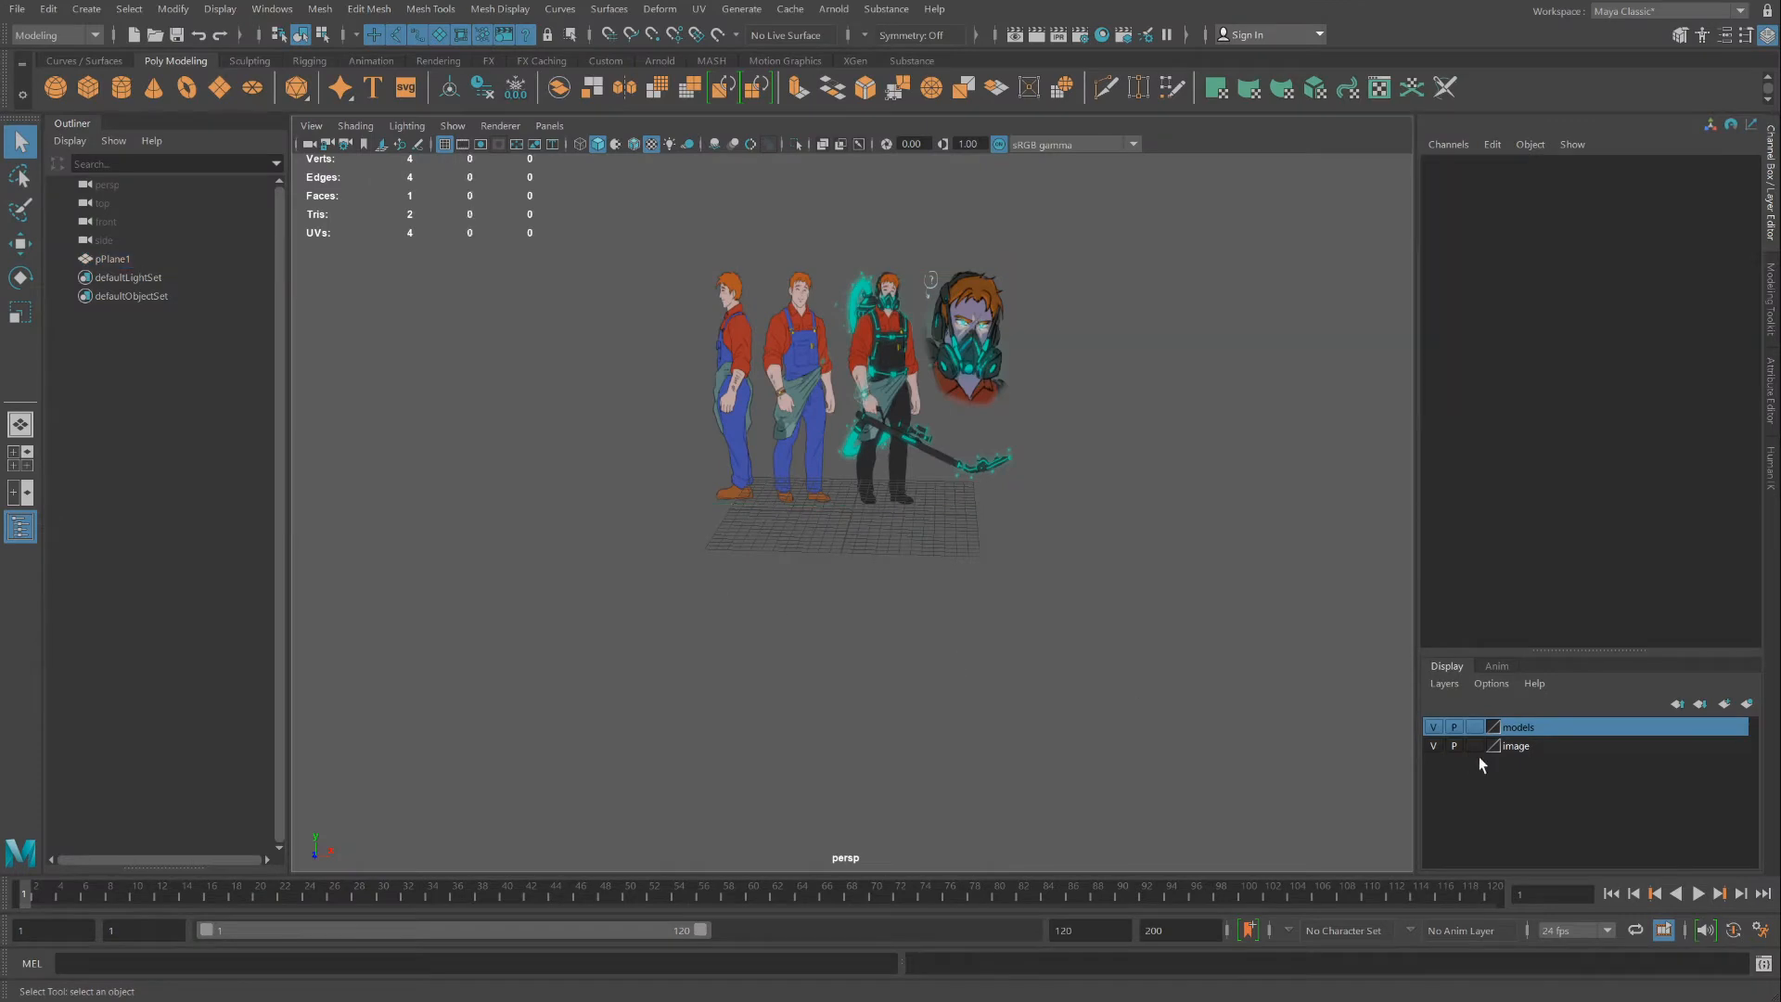
Create a test polygon cube to check the models layer assignment, and delete it
{"action": "left_click", "coordinate": [92, 97]}
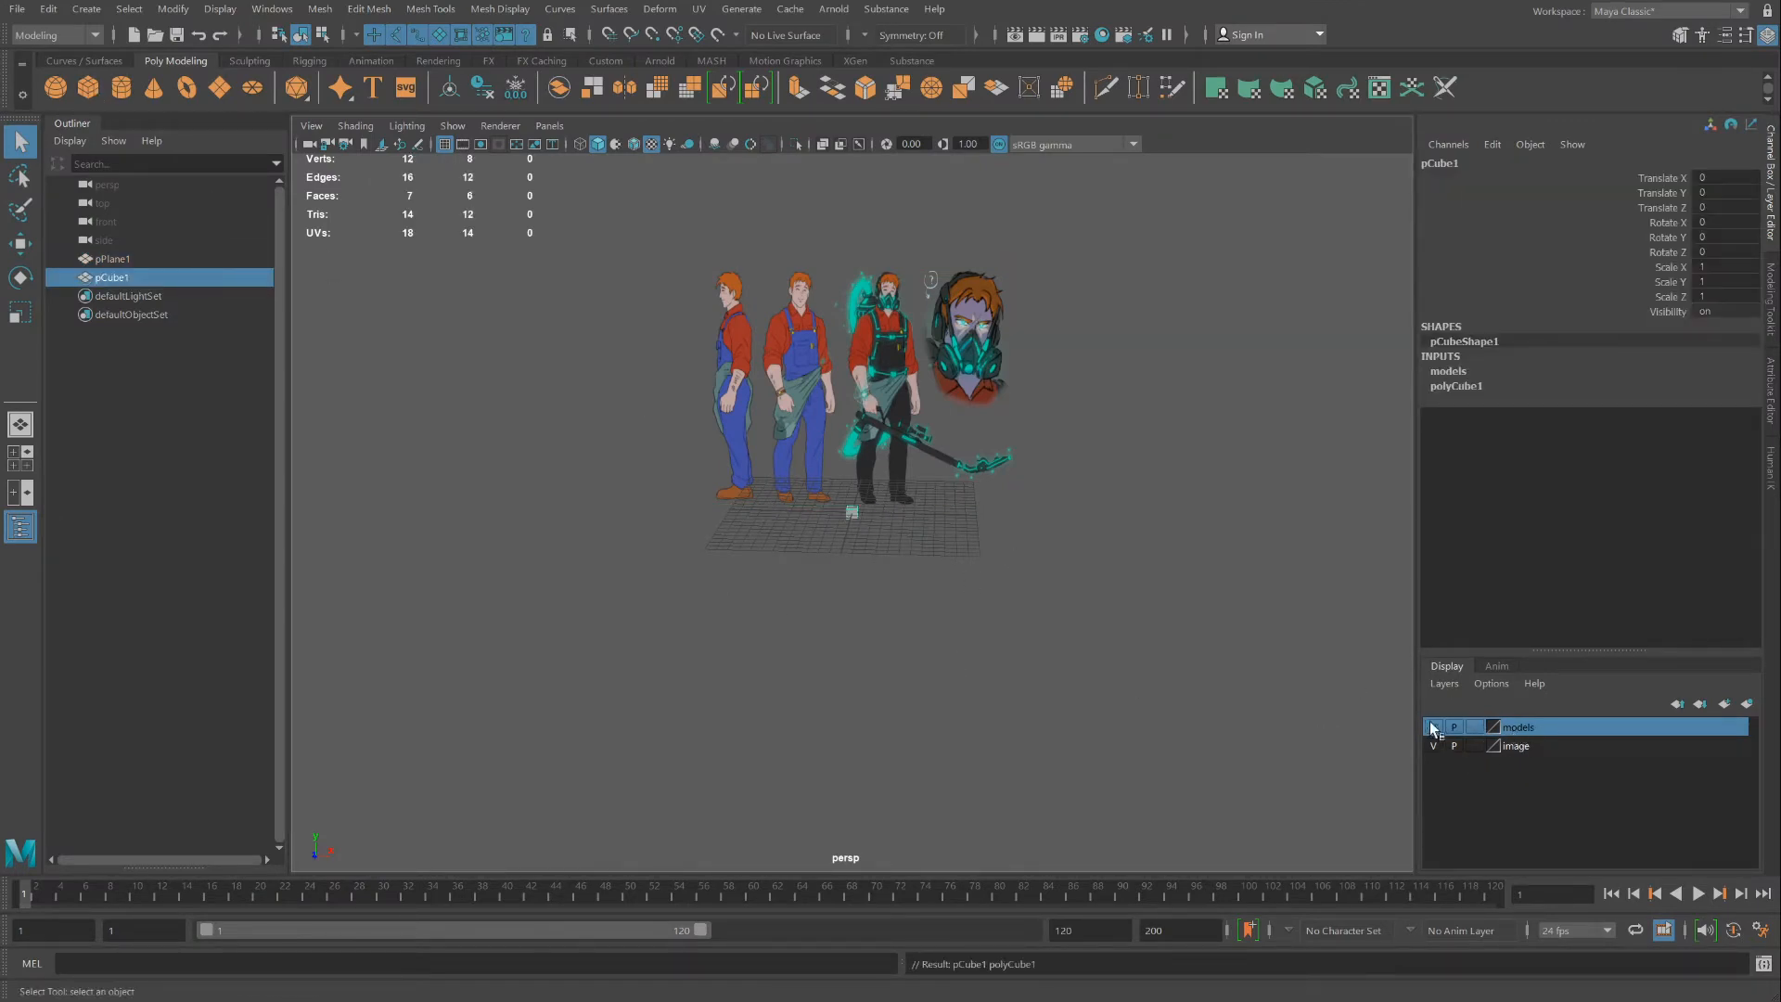
{"action": "scroll", "coordinate": [892, 512], "scroll_direction": "up", "scroll_amount": 5}
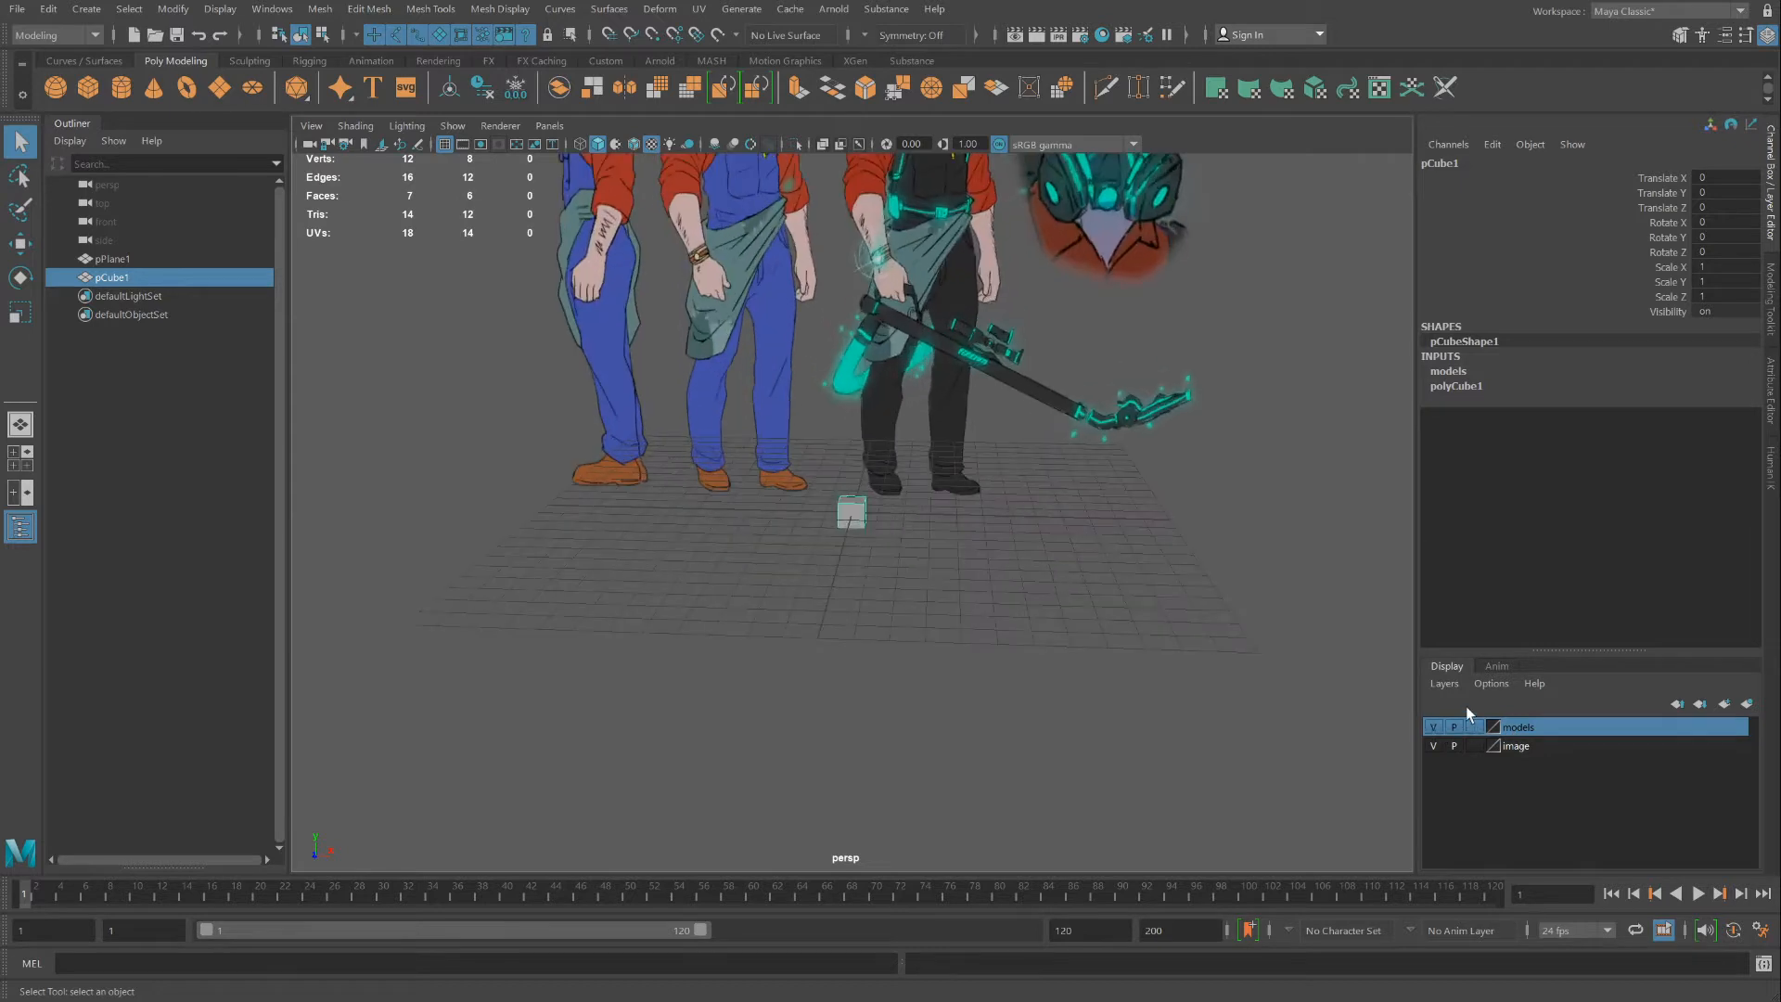
{"action": "key", "text": "Delete"}
{"action": "scroll", "coordinate": [933, 405], "scroll_direction": "down", "scroll_amount": 4}
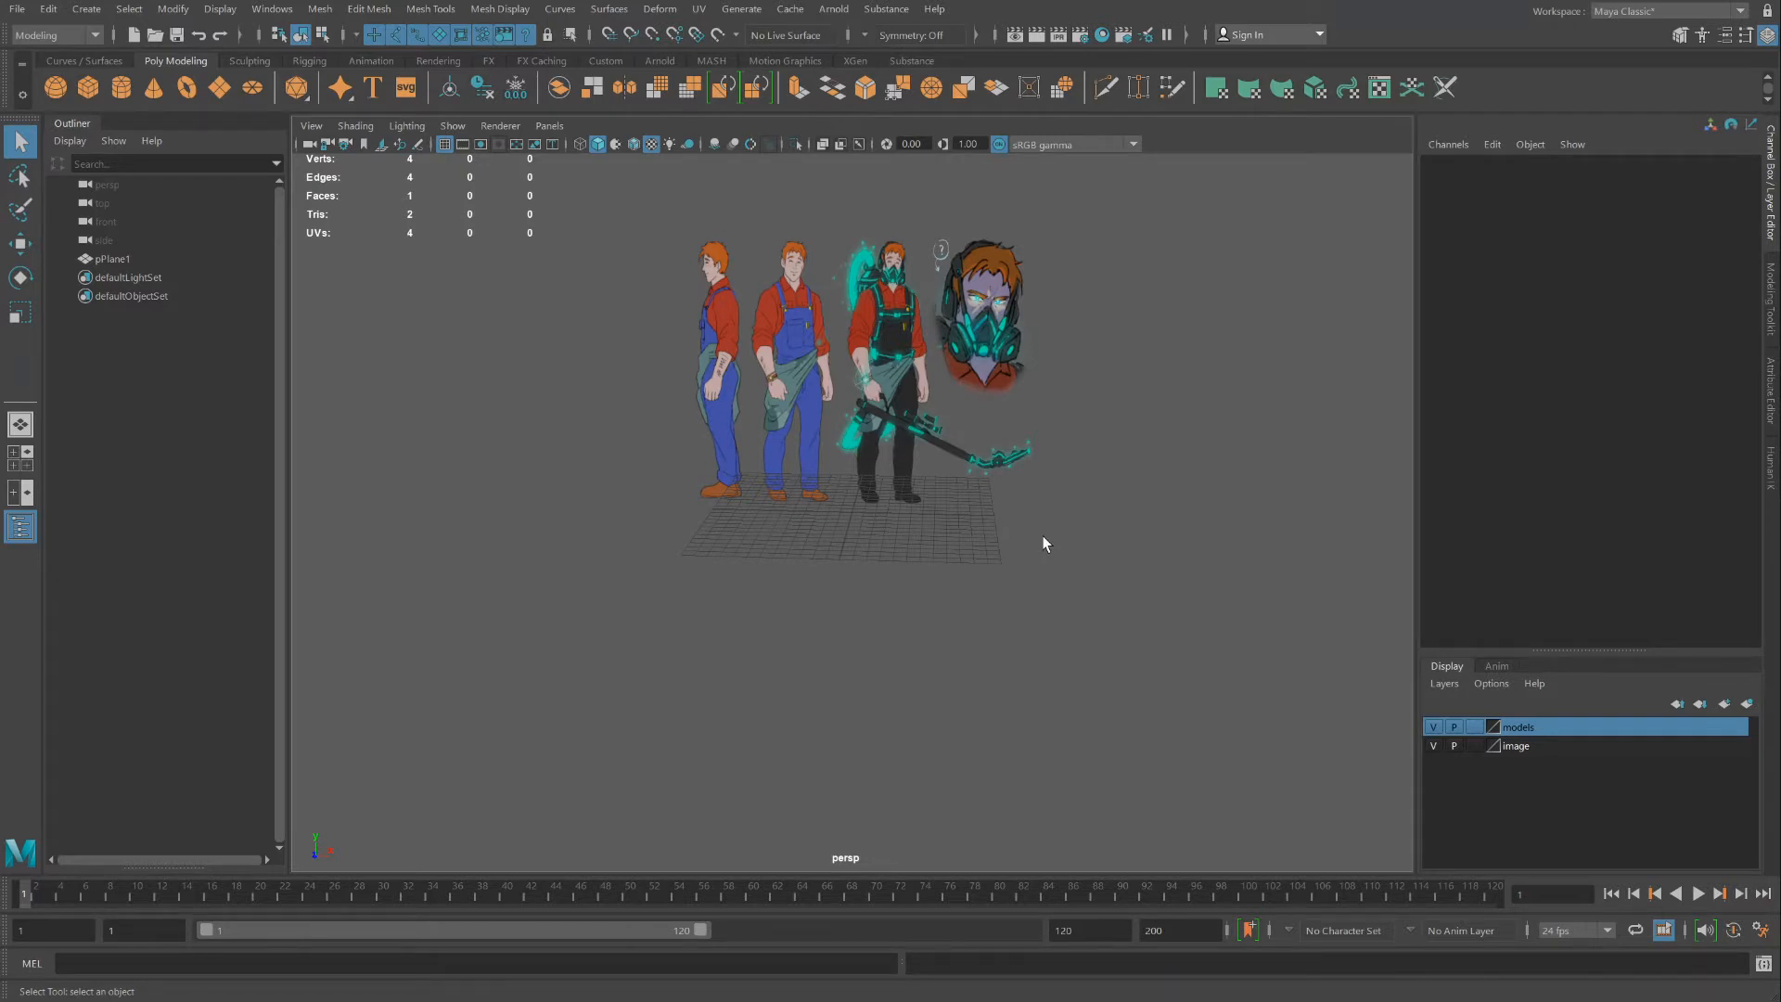
Select all body parts of the T-posed character mesh and try moving them sideways and up
{"action": "left_click_drag", "start_coordinate": [1092, 597], "coordinate": [677, 206]}
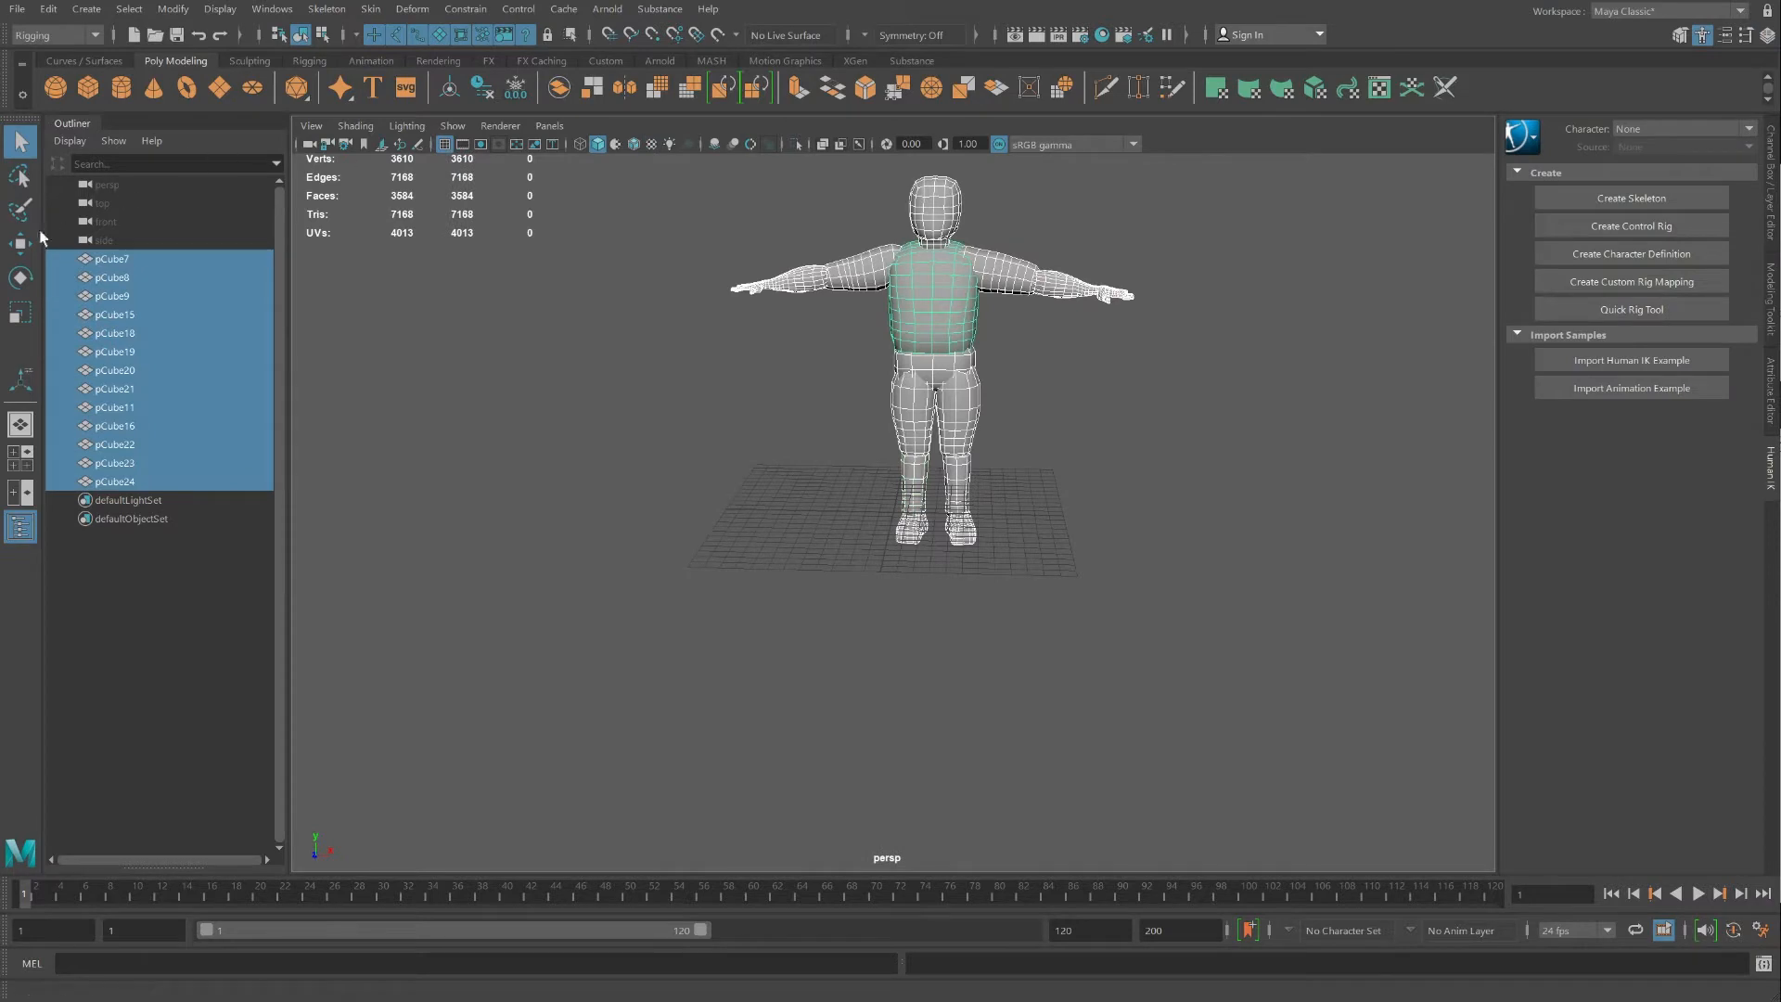
{"action": "key", "text": "w"}
{"action": "left_click_drag", "start_coordinate": [1018, 341], "coordinate": [968, 345]}
{"action": "left_click_drag", "start_coordinate": [874, 278], "coordinate": [874, 251]}
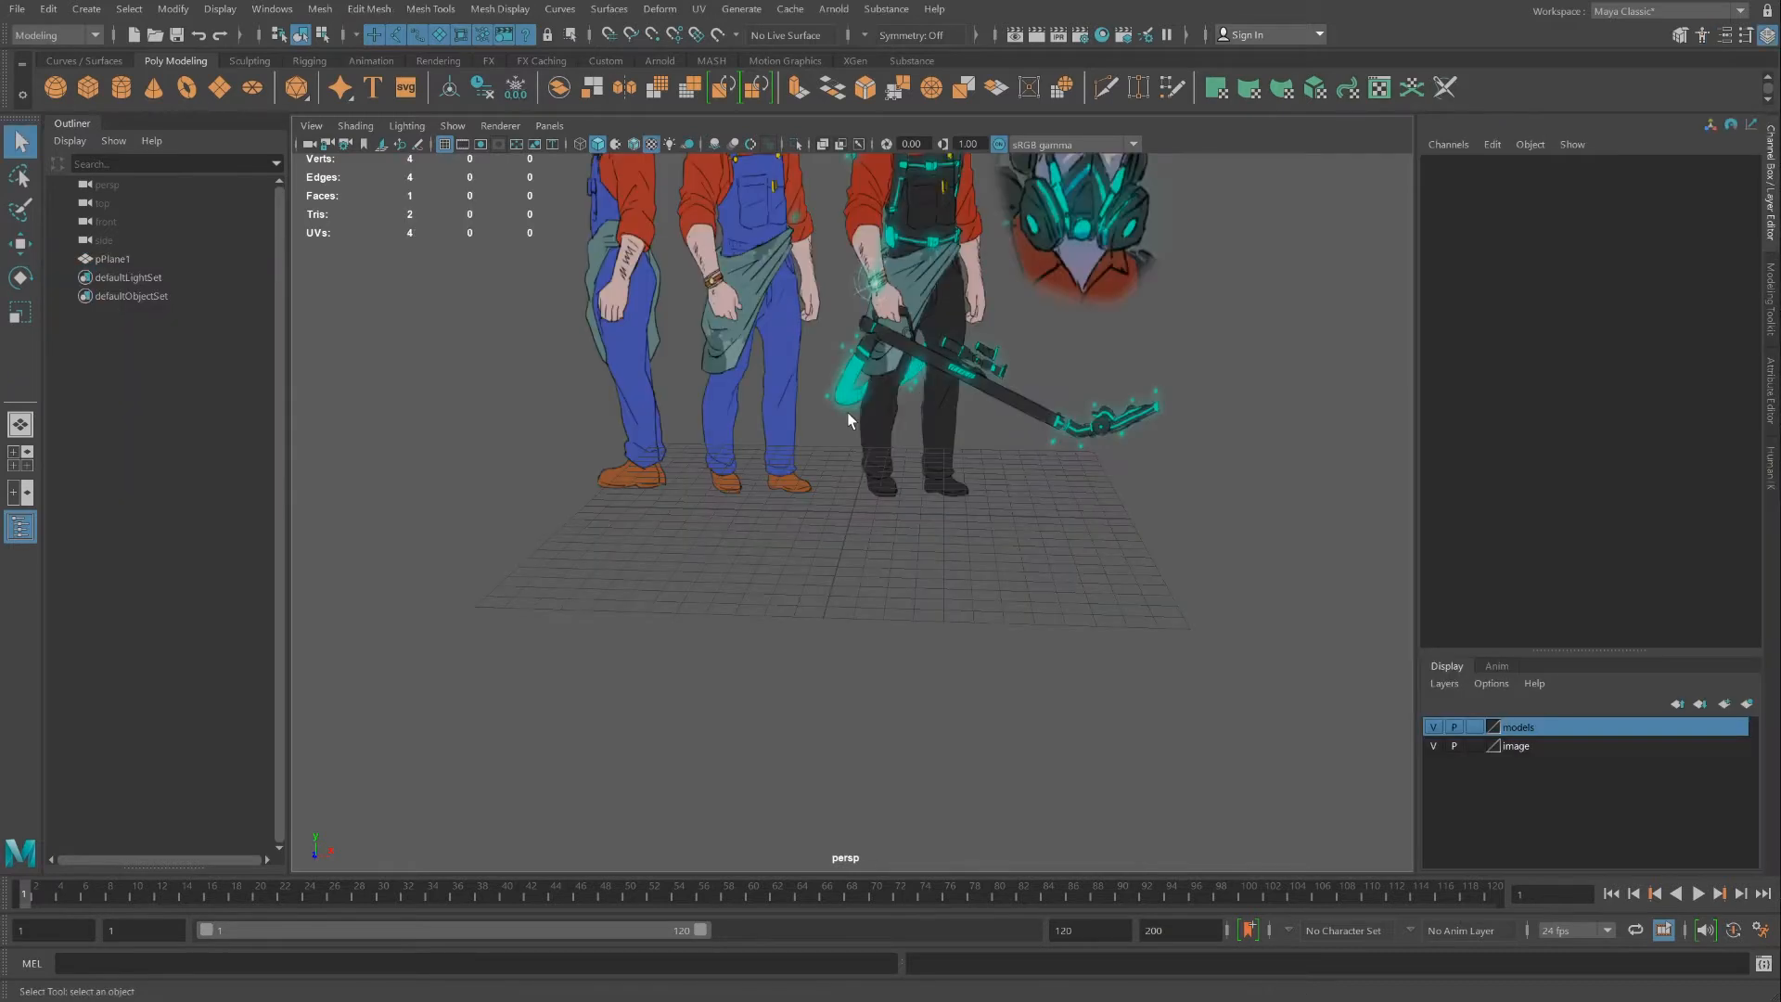
Create a polygon cube at the grid origin on the models layer, in front of the reference art
{"action": "middle_click_drag", "start_coordinate": [848, 412], "coordinate": [958, 660], "text": "alt"}
{"action": "middle_click_drag", "start_coordinate": [896, 487], "coordinate": [893, 571], "text": "alt"}
{"action": "scroll", "coordinate": [871, 536], "scroll_direction": "up", "scroll_amount": 2}
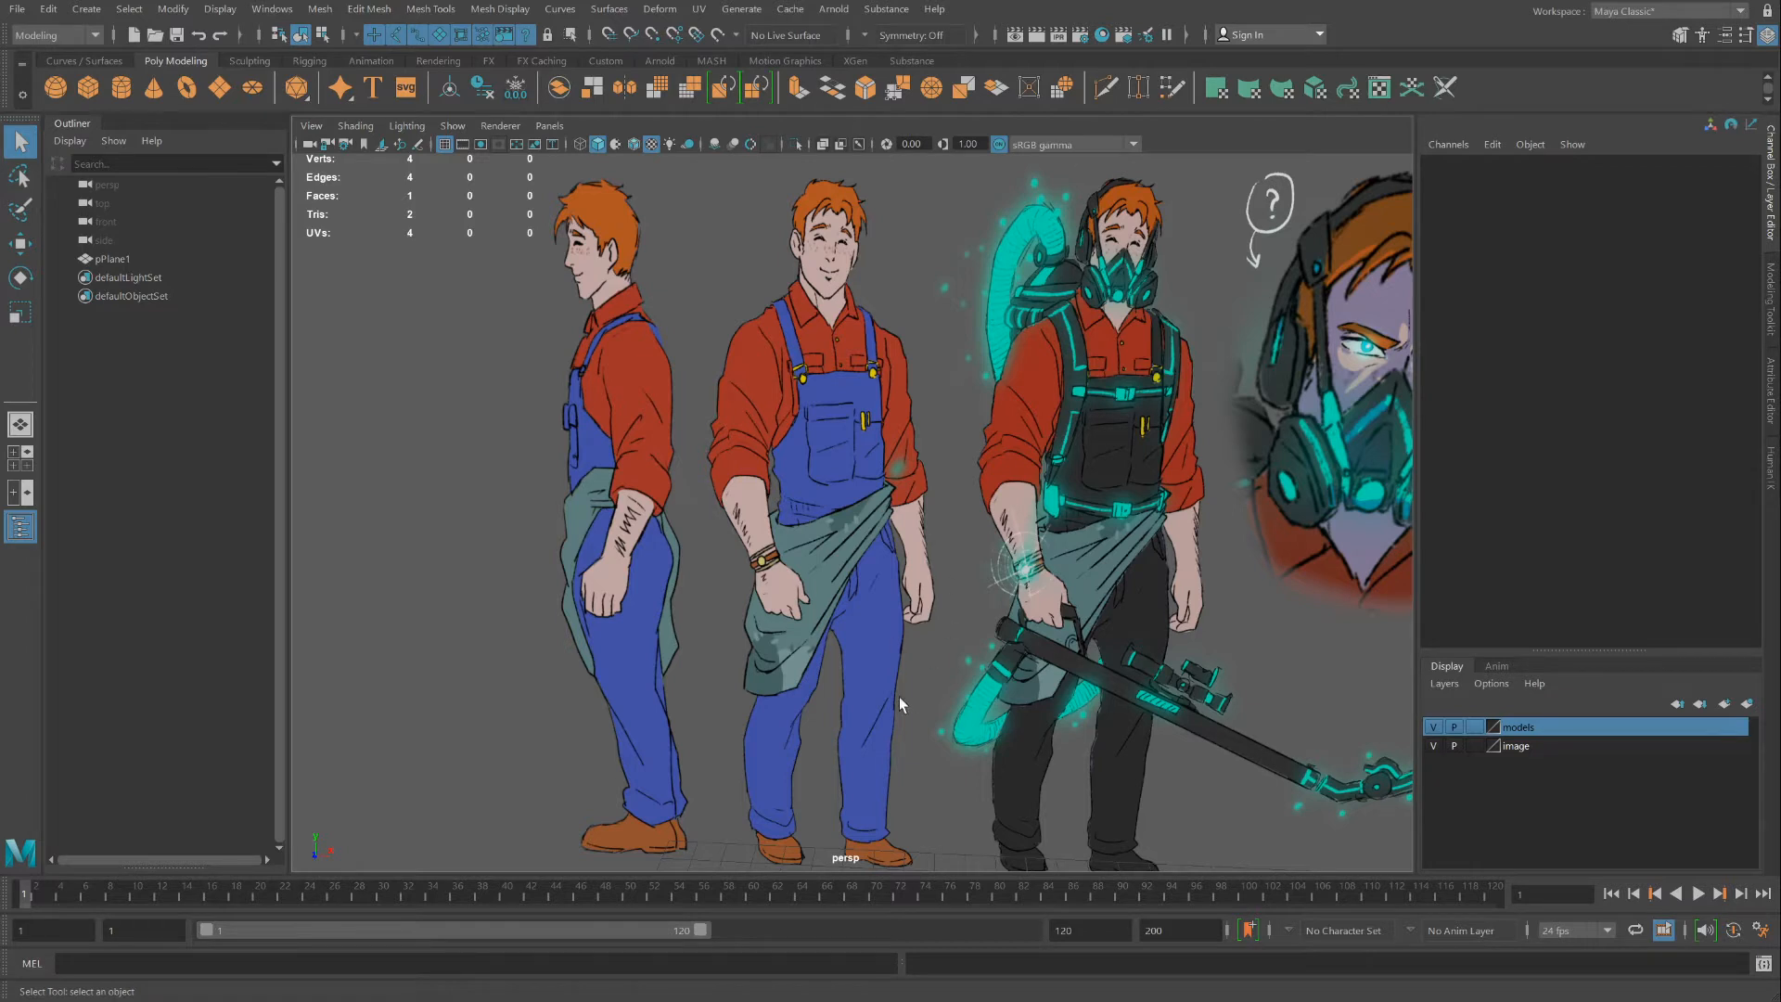
{"action": "scroll", "coordinate": [794, 643], "scroll_direction": "down", "scroll_amount": 2}
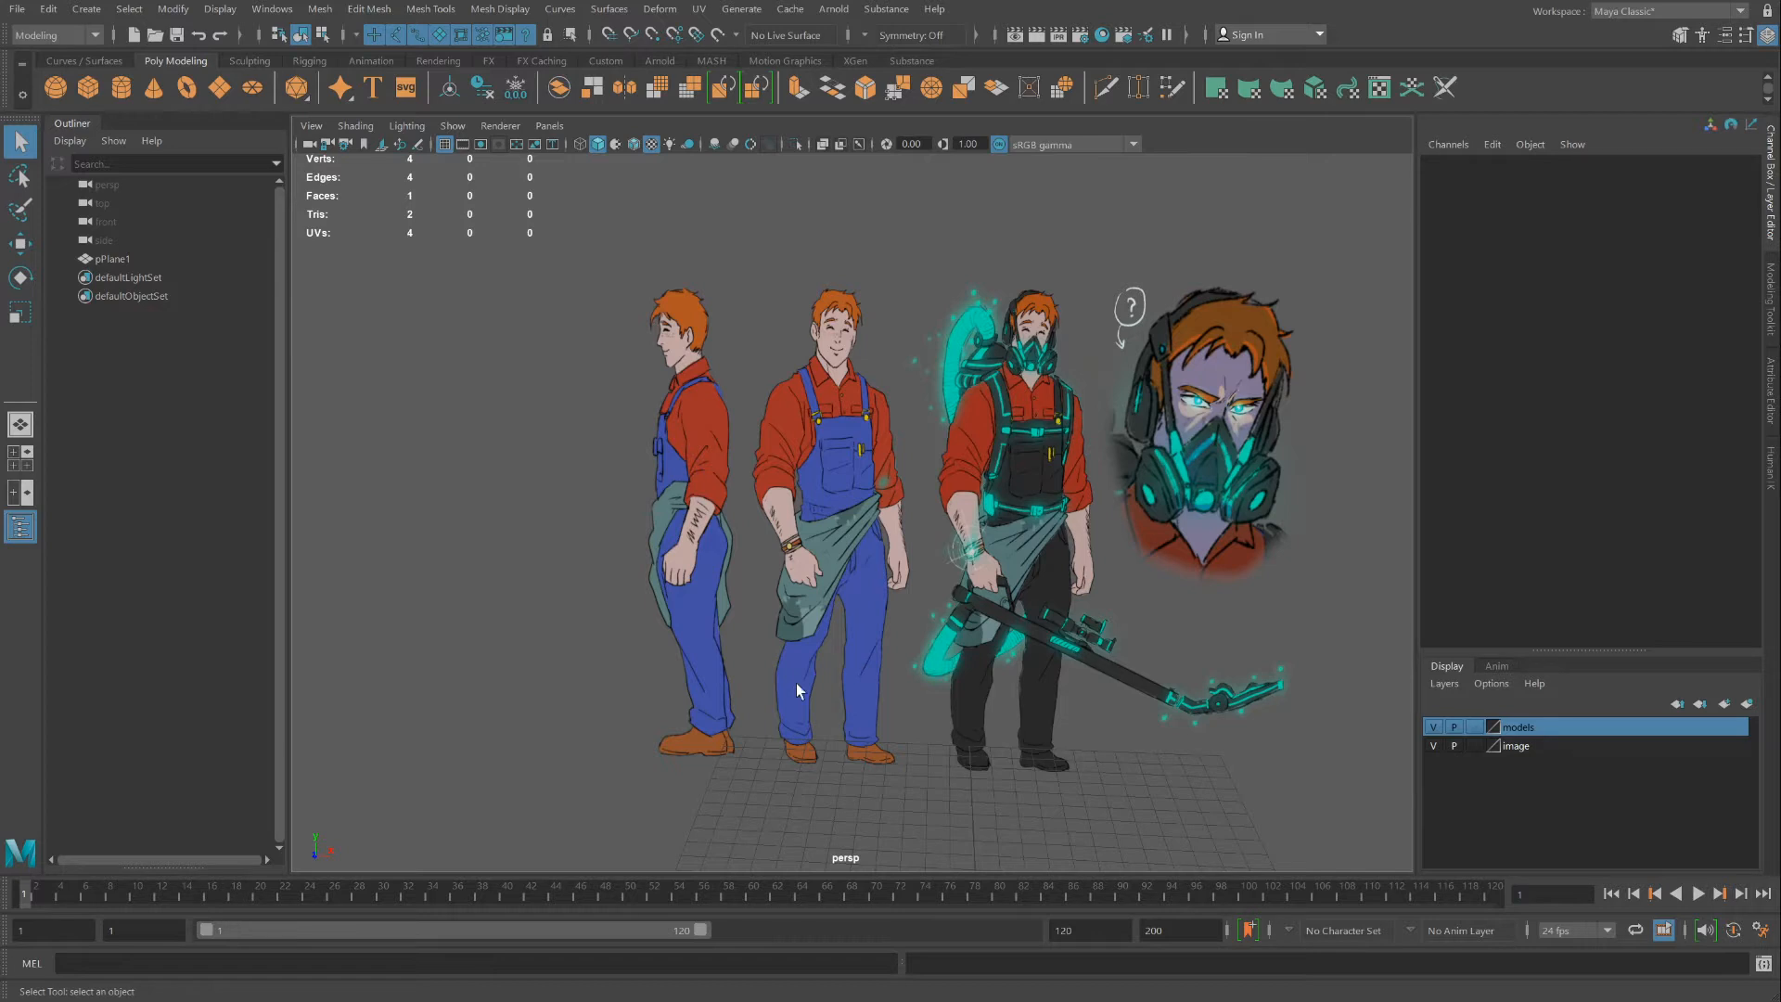
{"action": "left_click", "coordinate": [89, 88]}
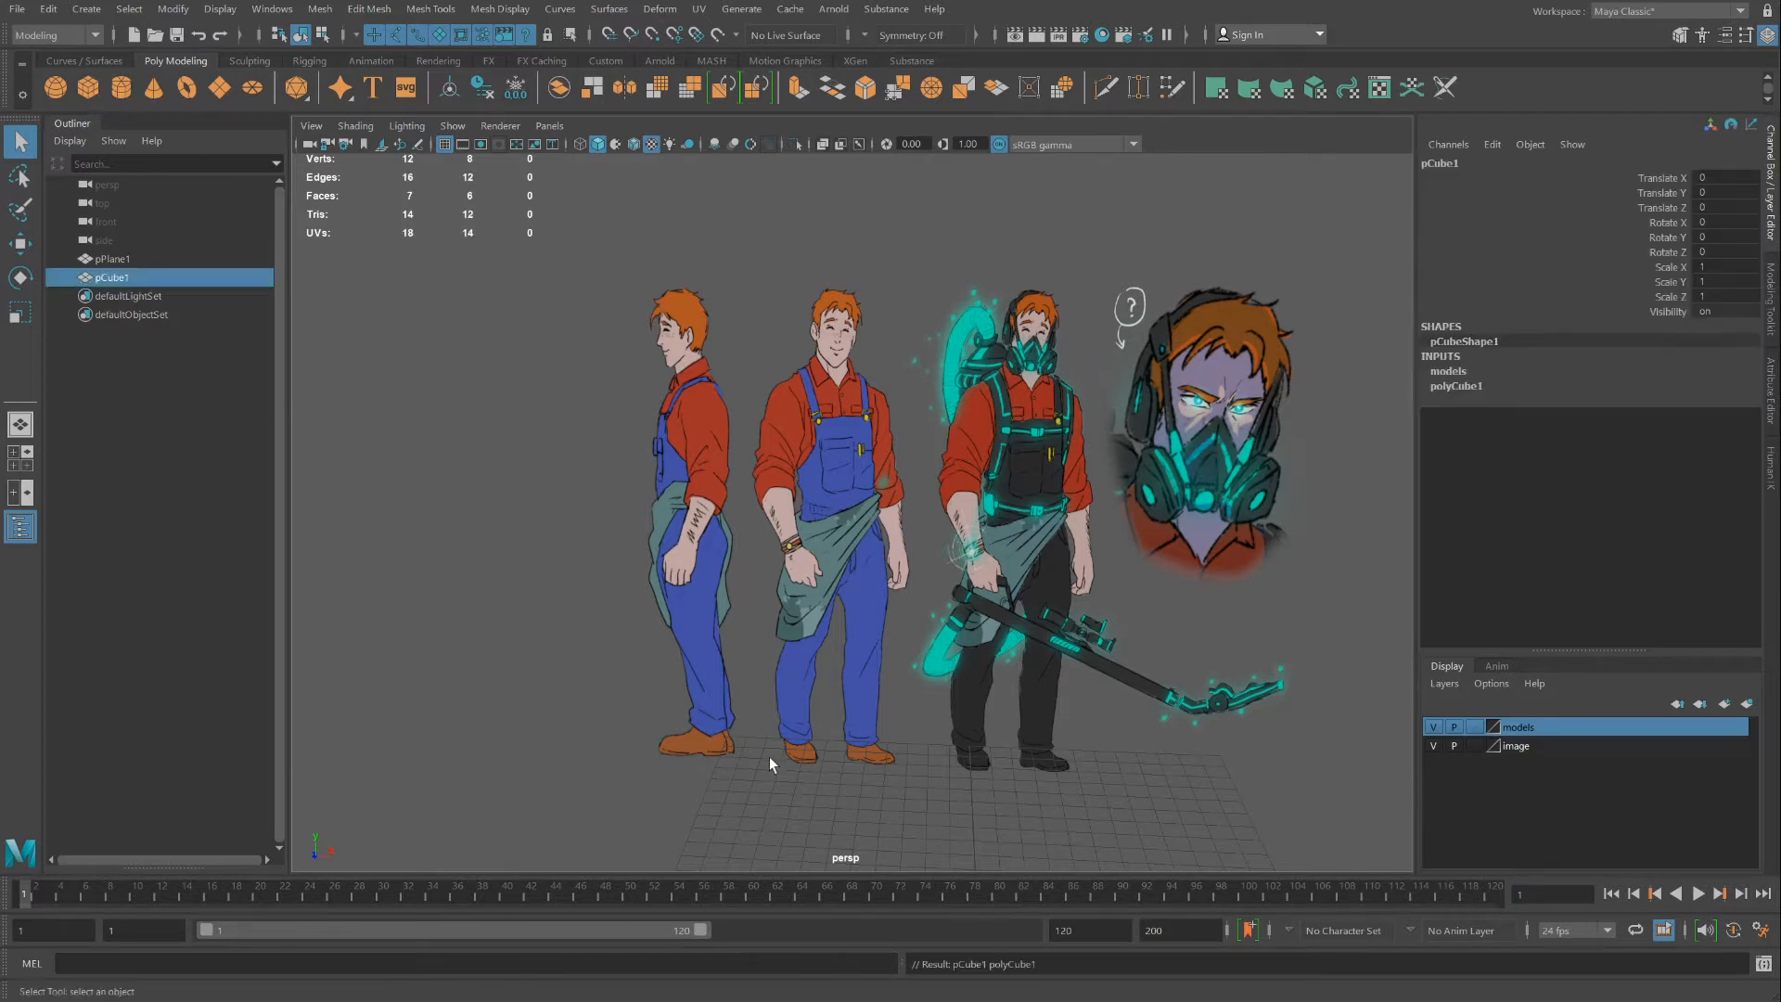
{"action": "scroll", "coordinate": [804, 761], "scroll_direction": "down", "scroll_amount": 3}
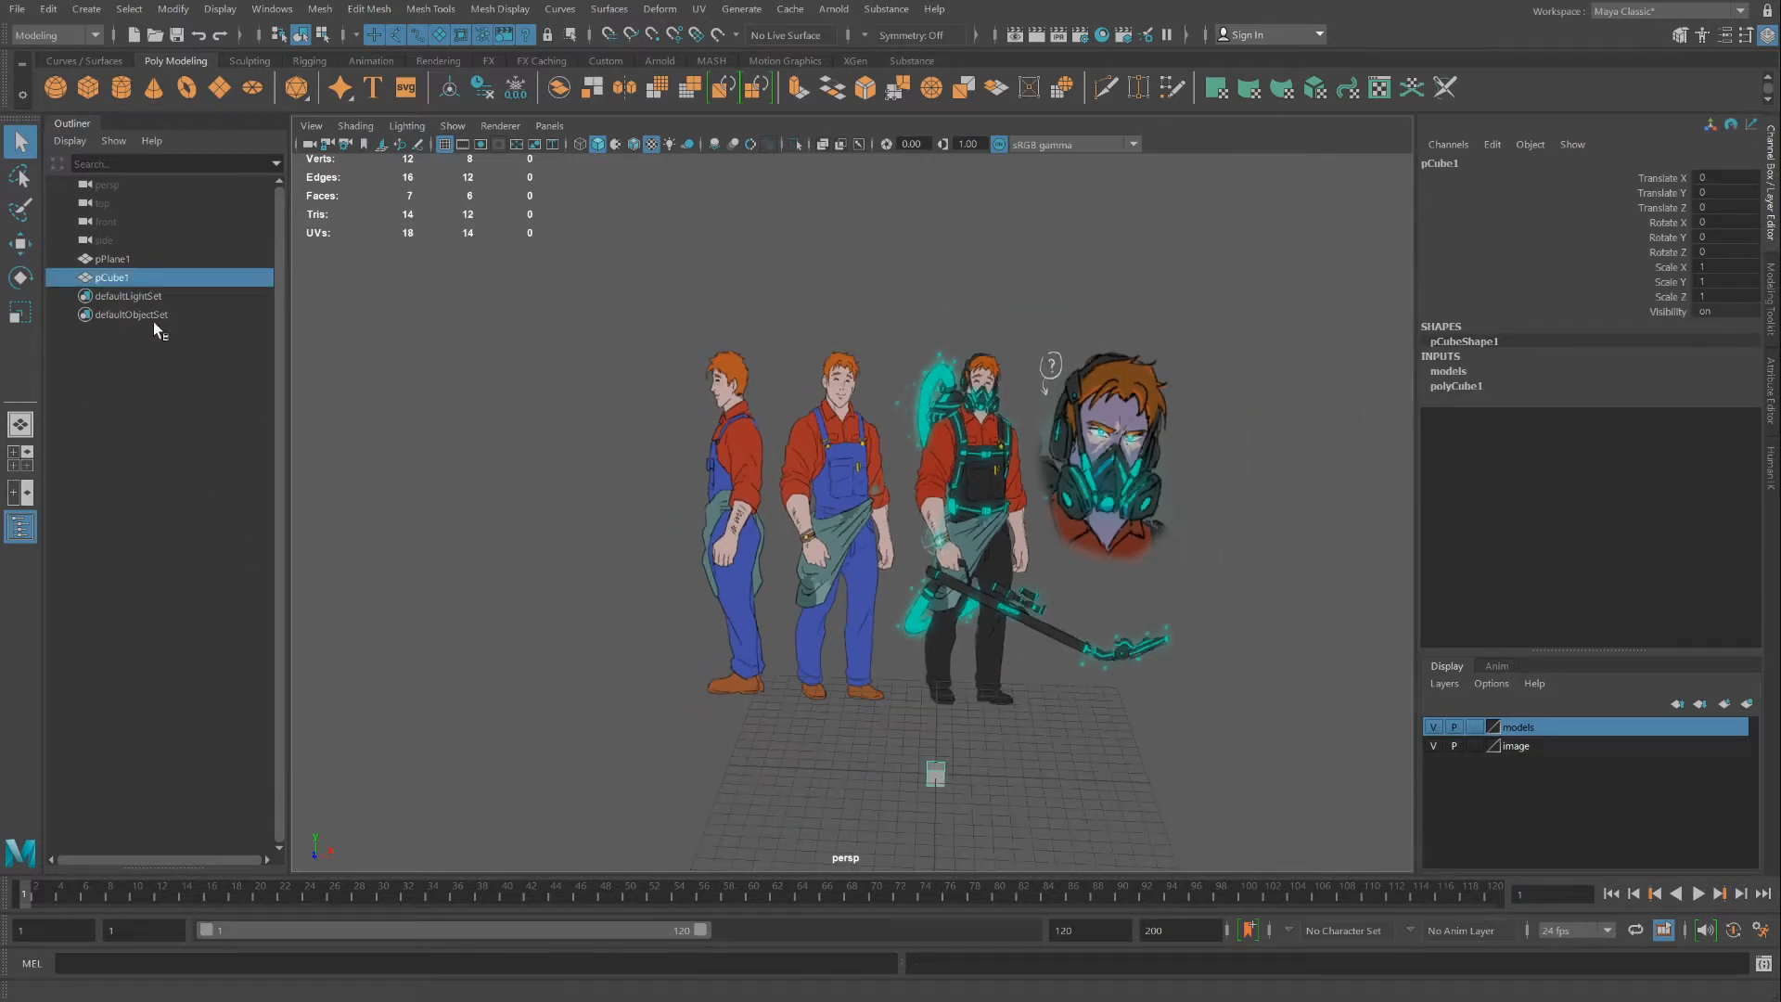
Switch to the four-view layout and turn on textured display in the front view to show the reference art
{"action": "key", "text": "w"}
{"action": "key", "text": "space"}
{"action": "left_click", "coordinate": [693, 702]}
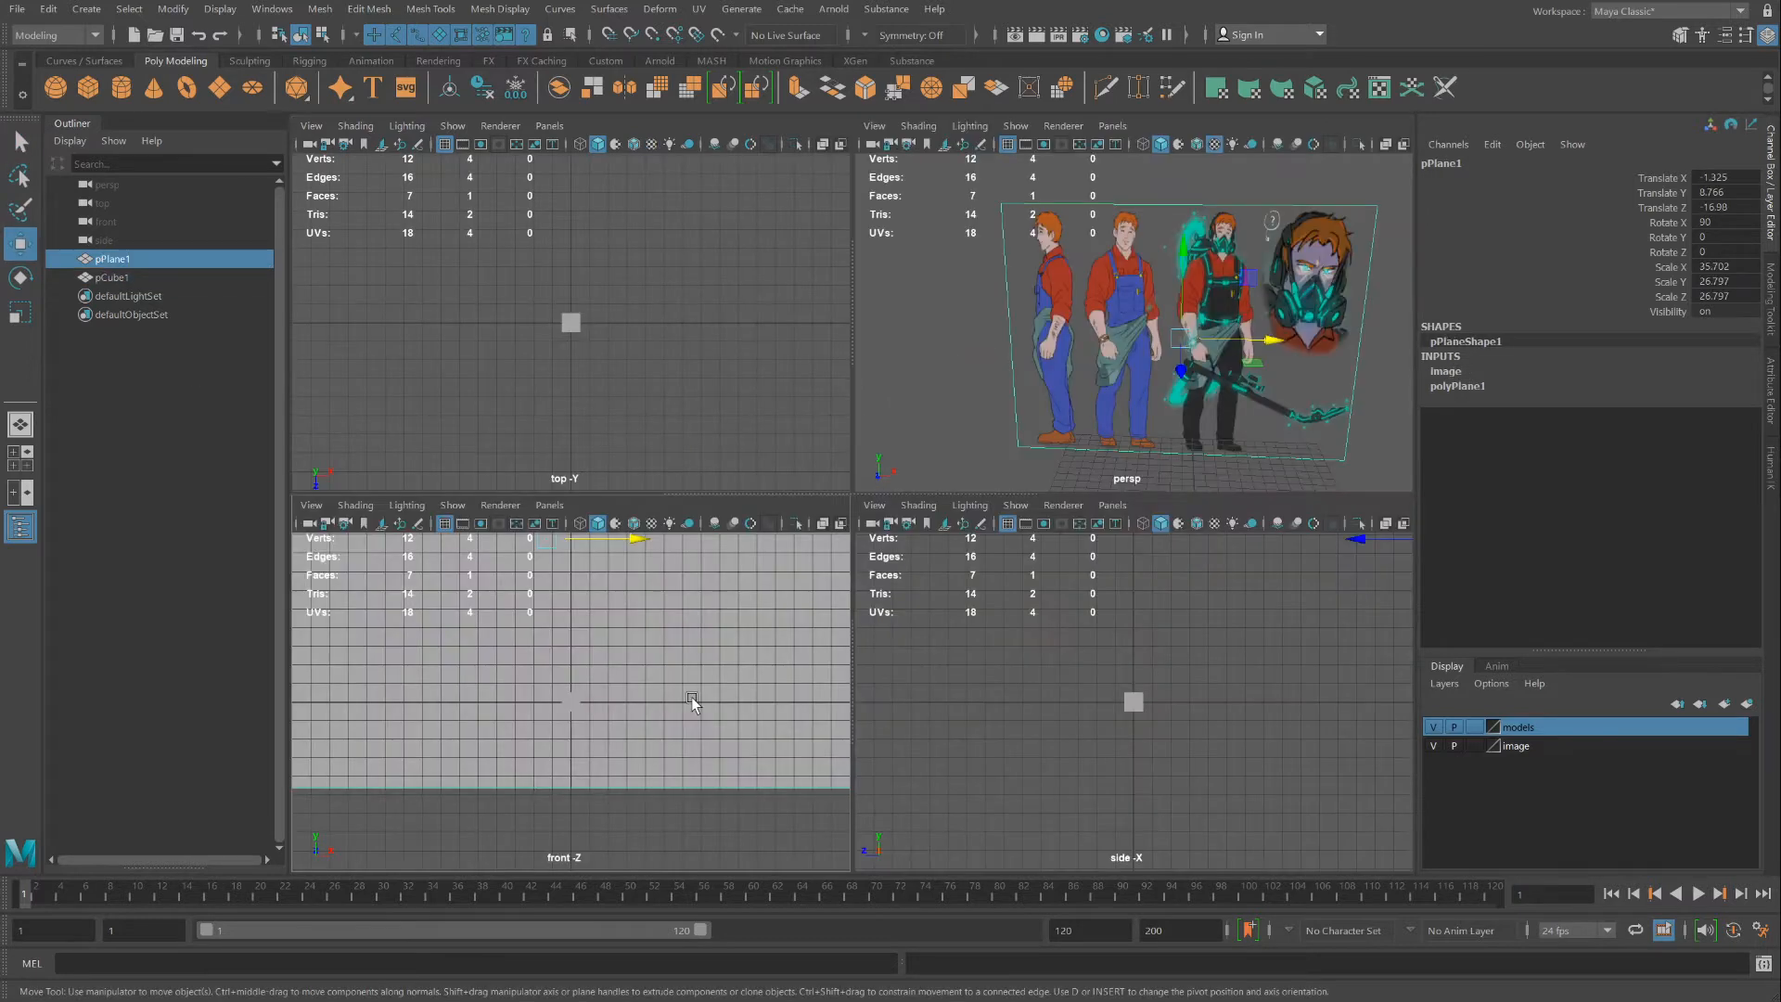
{"action": "key", "text": "6"}
{"action": "scroll", "coordinate": [692, 698], "scroll_direction": "down", "scroll_amount": 3}
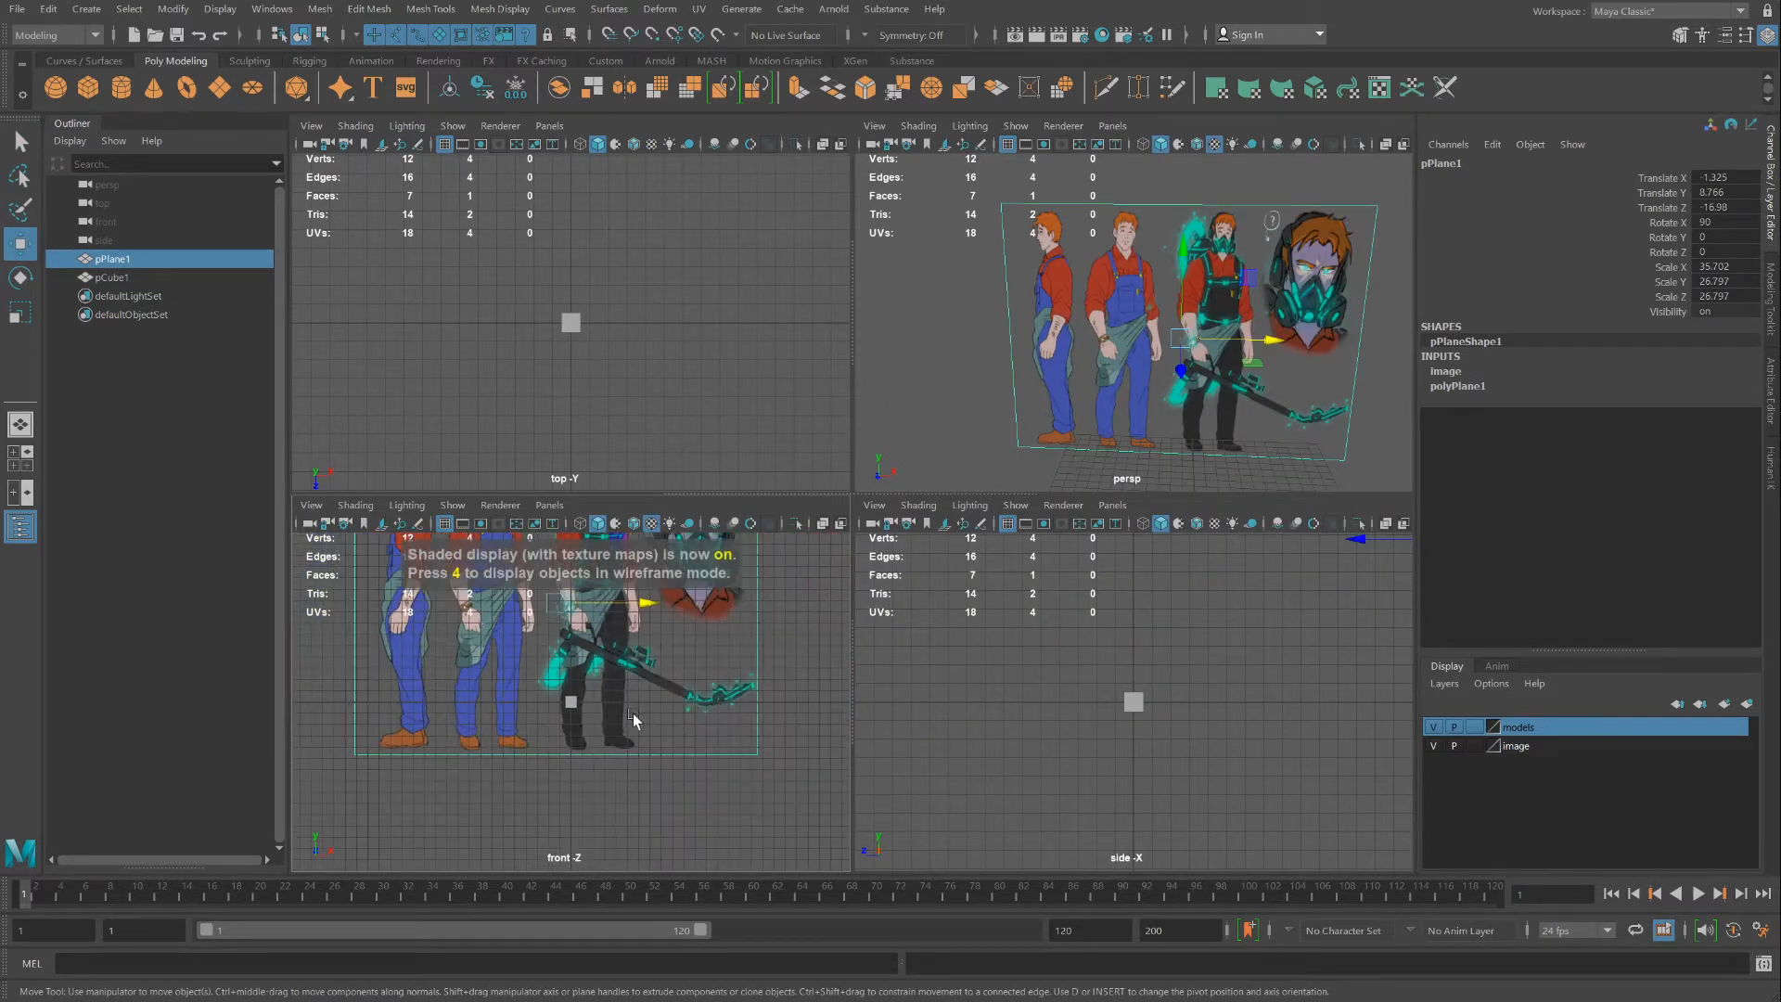
In a maximized front view, move the cube to about -5.7 on X and -2.6 on Y, over the middle figure's ankle
{"action": "left_click", "coordinate": [570, 703]}
{"action": "scroll", "coordinate": [575, 710], "scroll_direction": "up", "scroll_amount": 4}
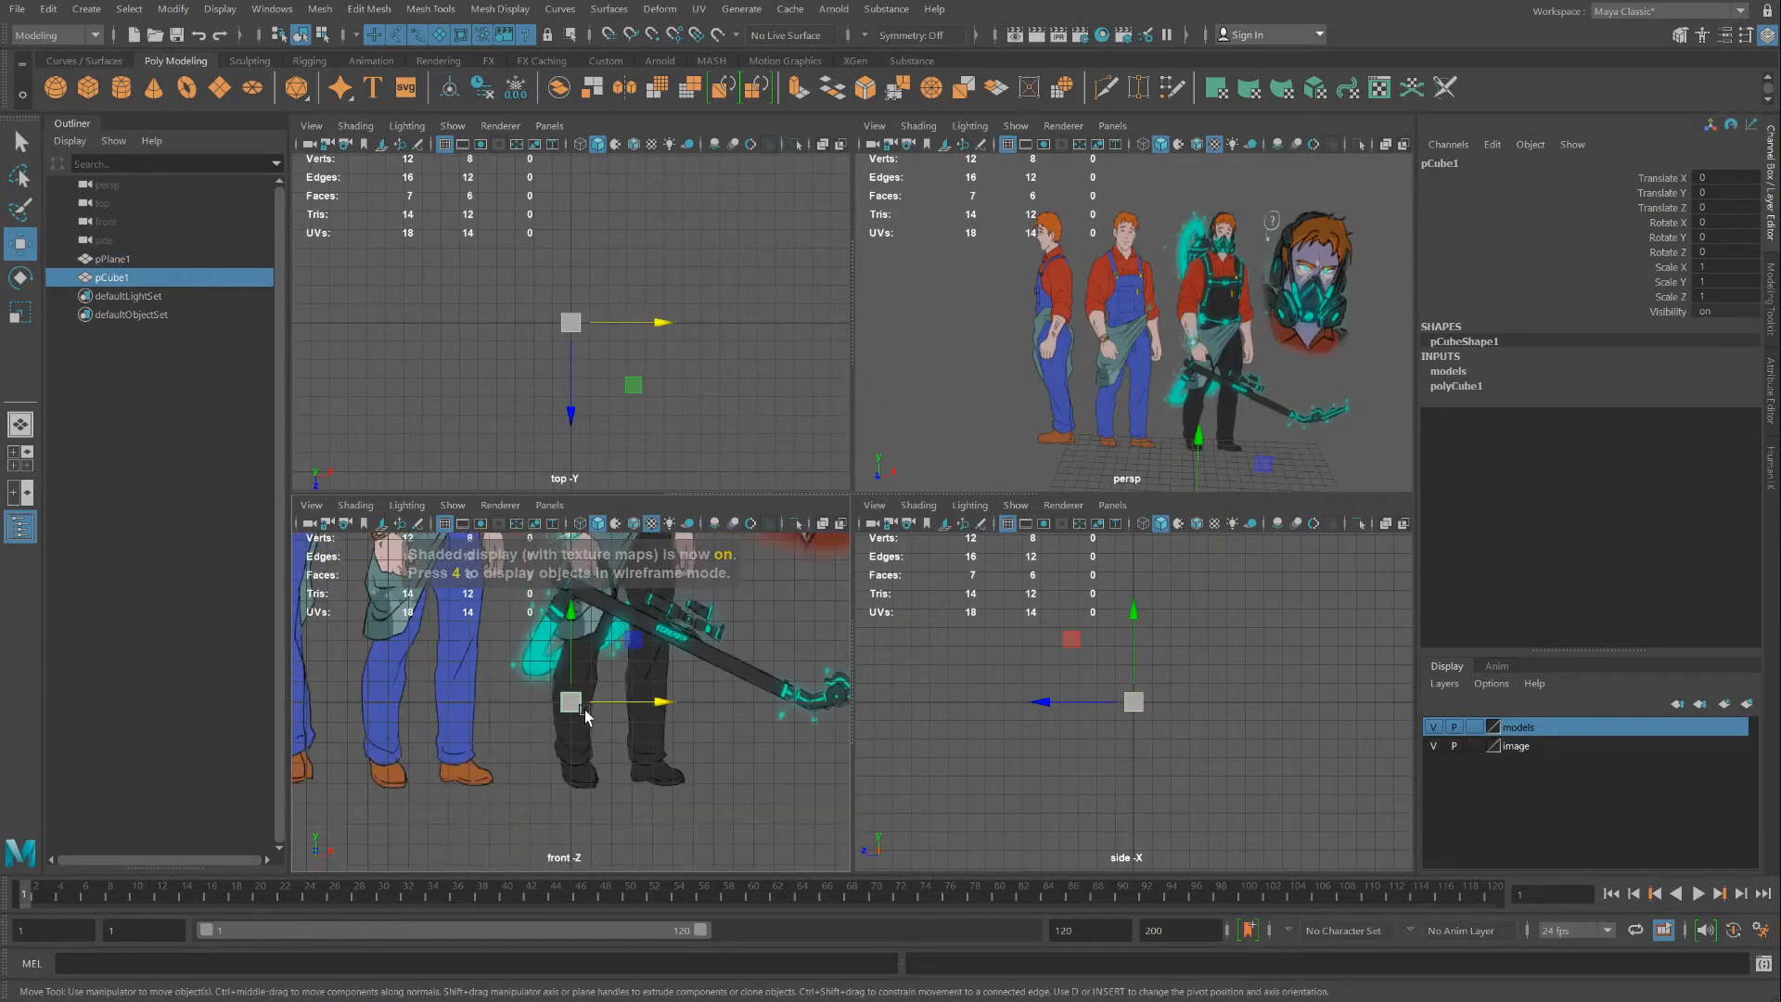
{"action": "key", "text": "space"}
{"action": "scroll", "coordinate": [620, 709], "scroll_direction": "down", "scroll_amount": 2}
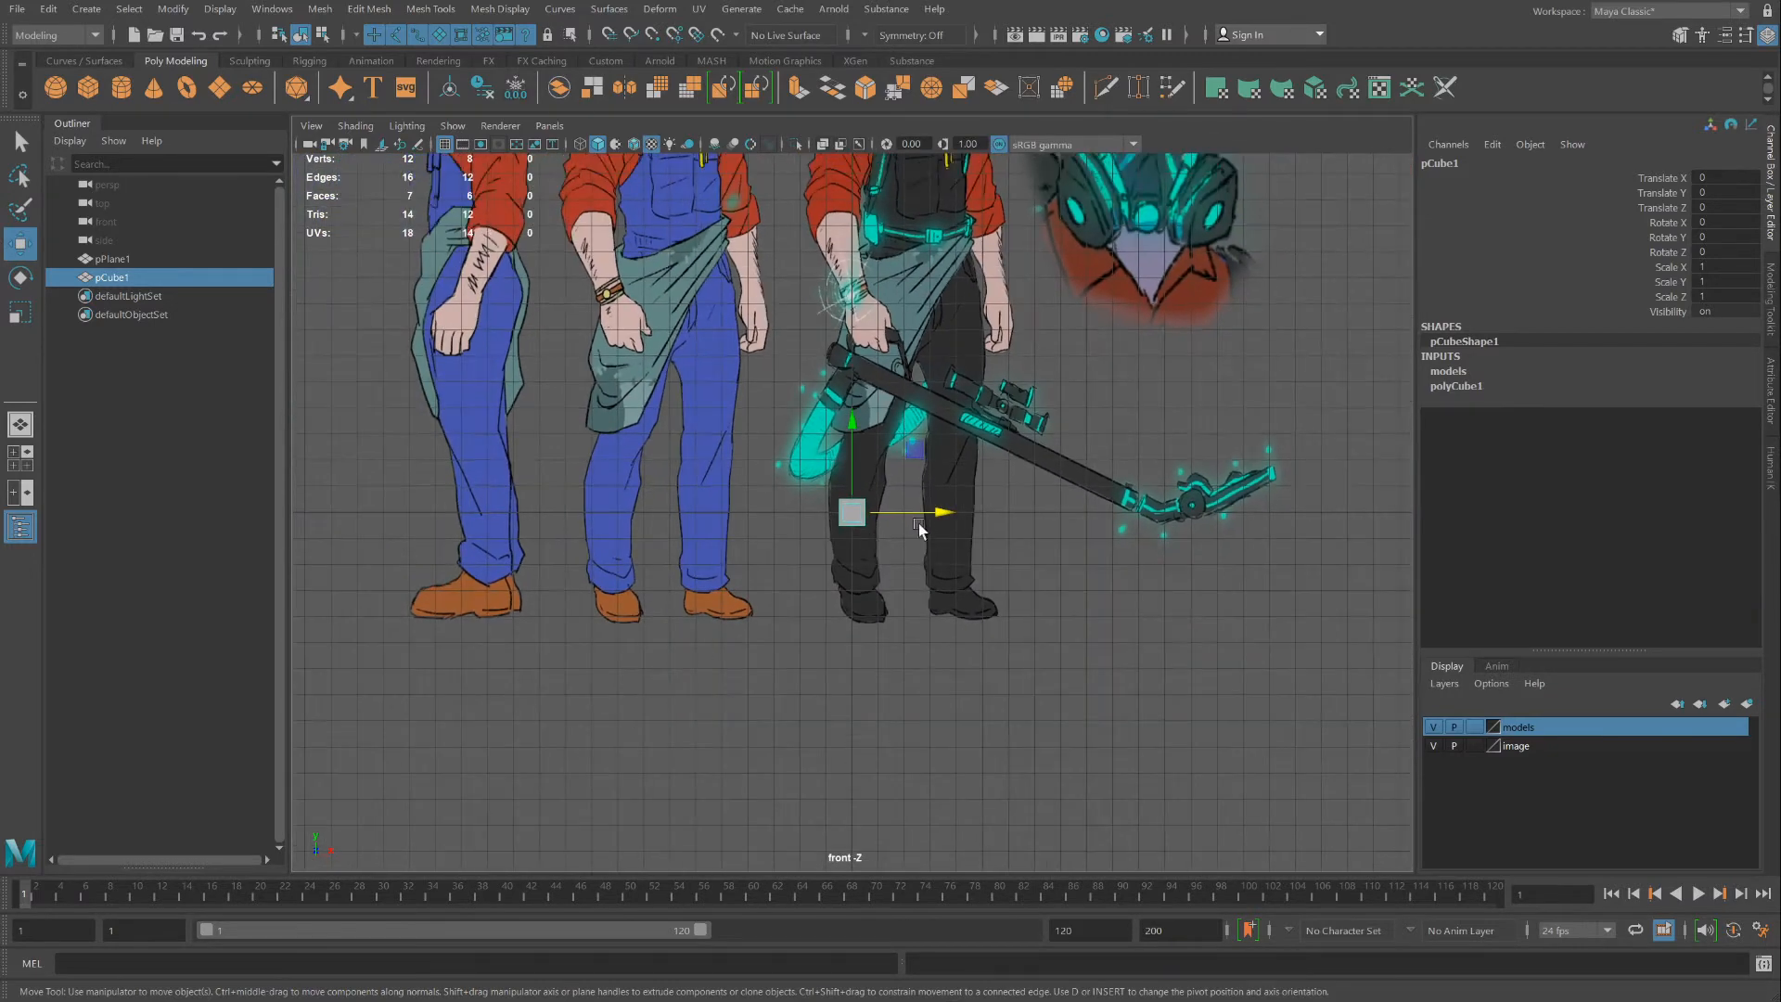
{"action": "left_click_drag", "start_coordinate": [911, 511], "coordinate": [673, 516]}
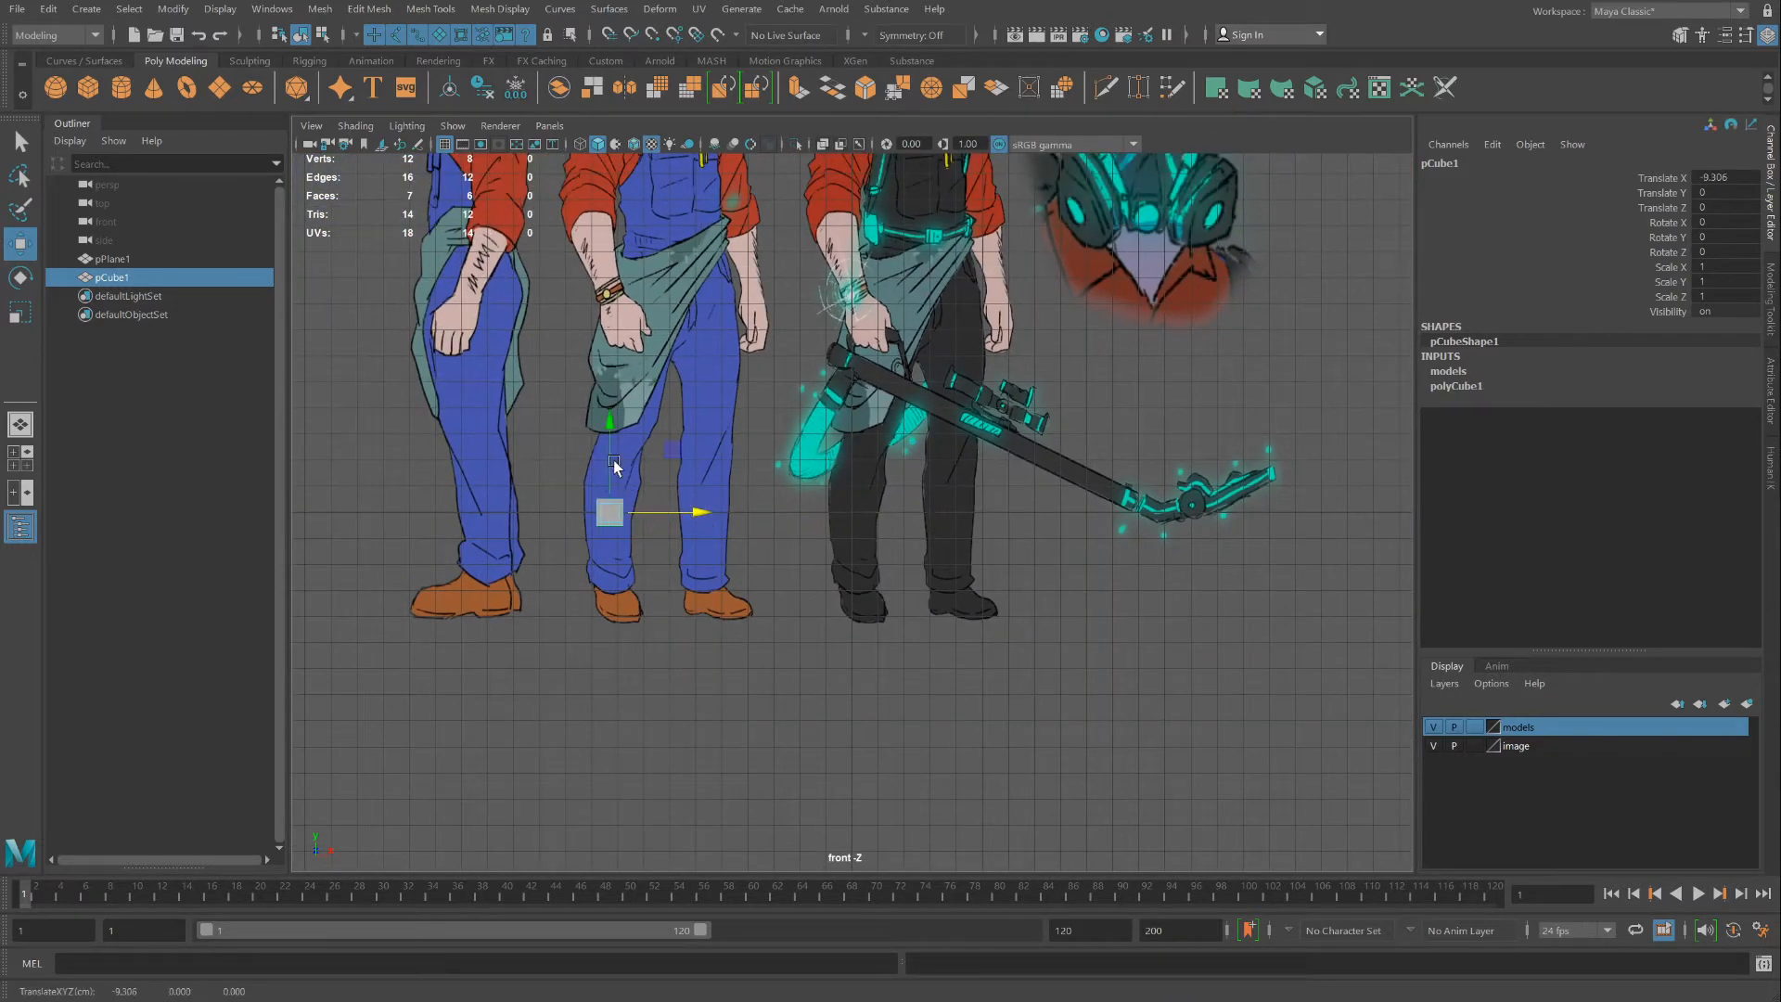
{"action": "left_click_drag", "start_coordinate": [614, 463], "coordinate": [612, 535]}
{"action": "left_click_drag", "start_coordinate": [698, 580], "coordinate": [791, 580]}
Scale the cube uniformly to about 1.72 to match the width of the trouser leg
{"action": "key", "text": "r"}
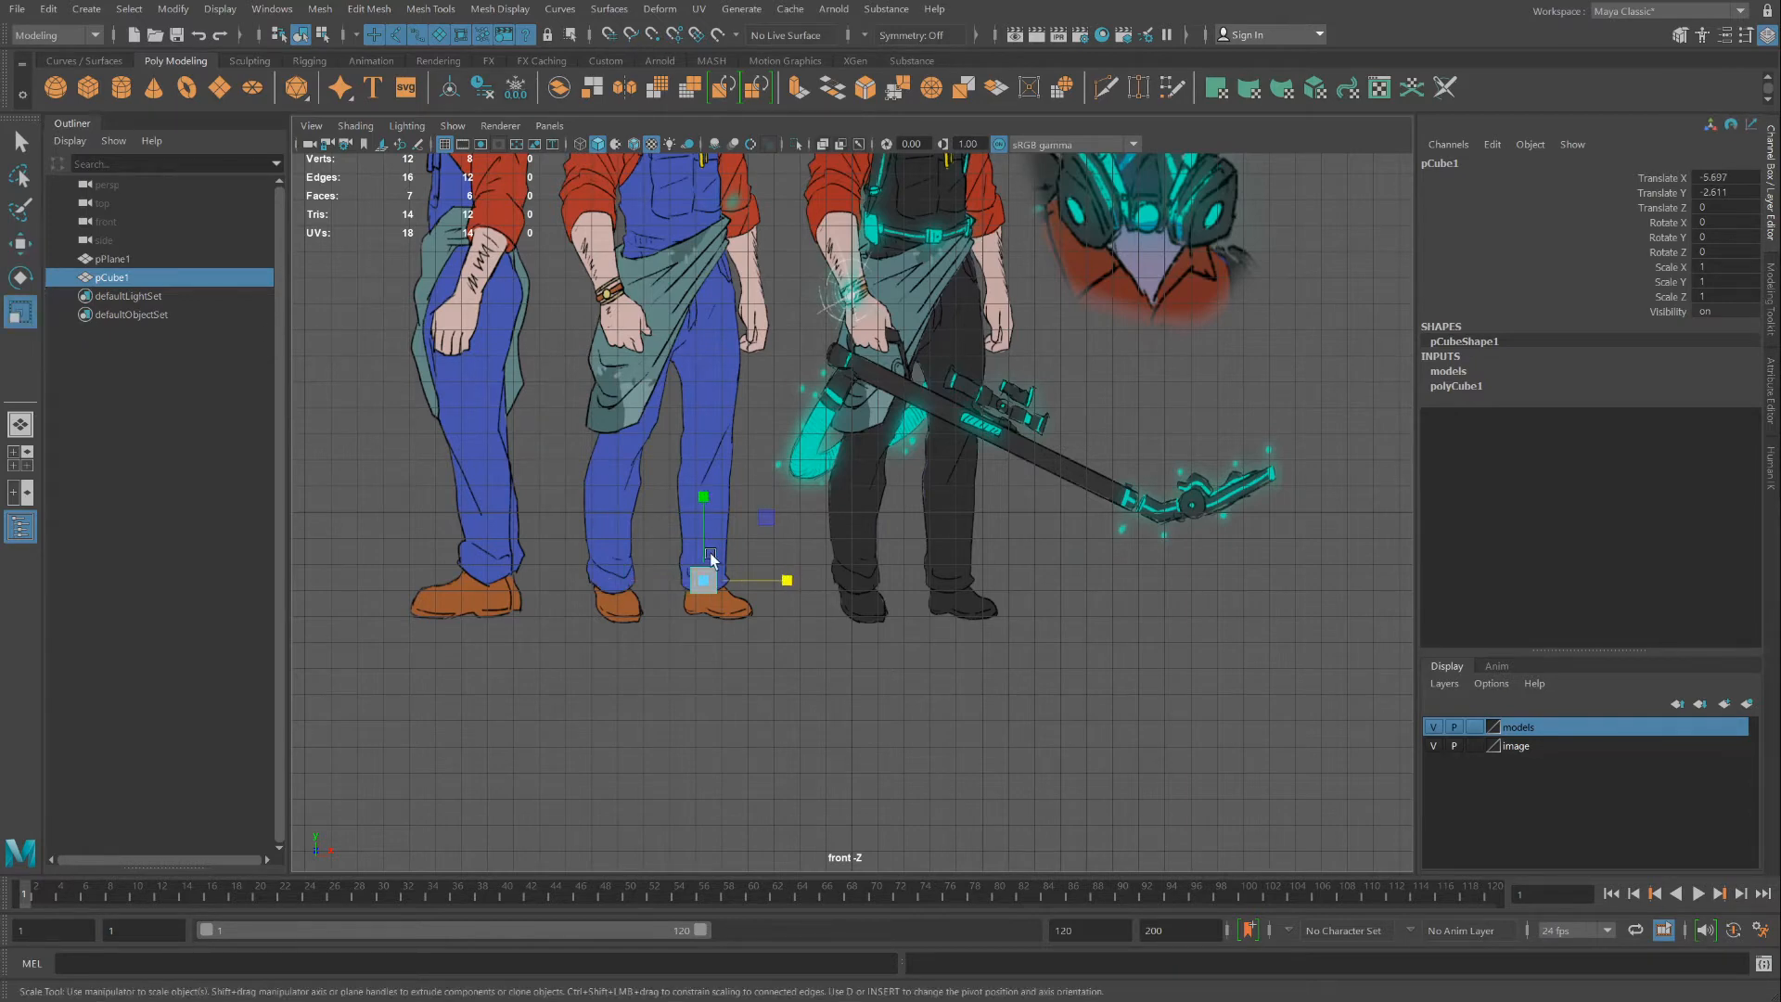
{"action": "scroll", "coordinate": [710, 553], "scroll_direction": "up", "scroll_amount": 2}
{"action": "scroll", "coordinate": [710, 553], "scroll_direction": "up", "scroll_amount": 2}
{"action": "scroll", "coordinate": [709, 553], "scroll_direction": "down", "scroll_amount": 2}
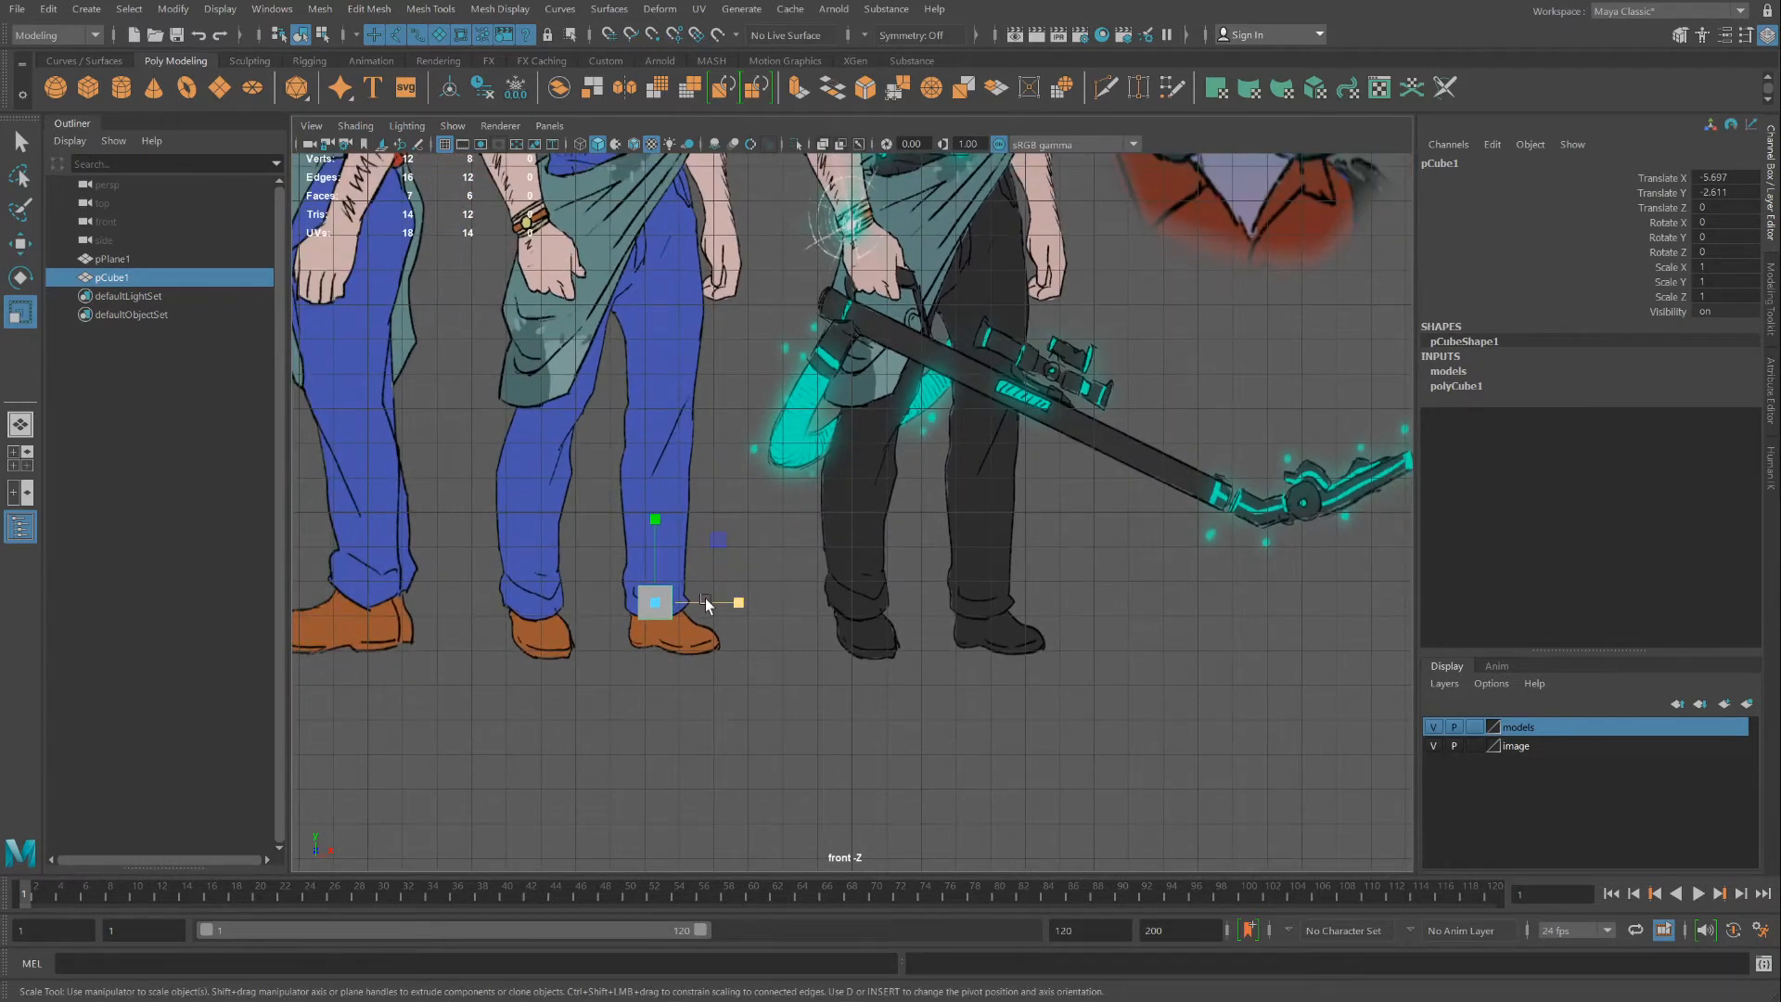
{"action": "left_click_drag", "start_coordinate": [654, 598], "coordinate": [655, 464]}
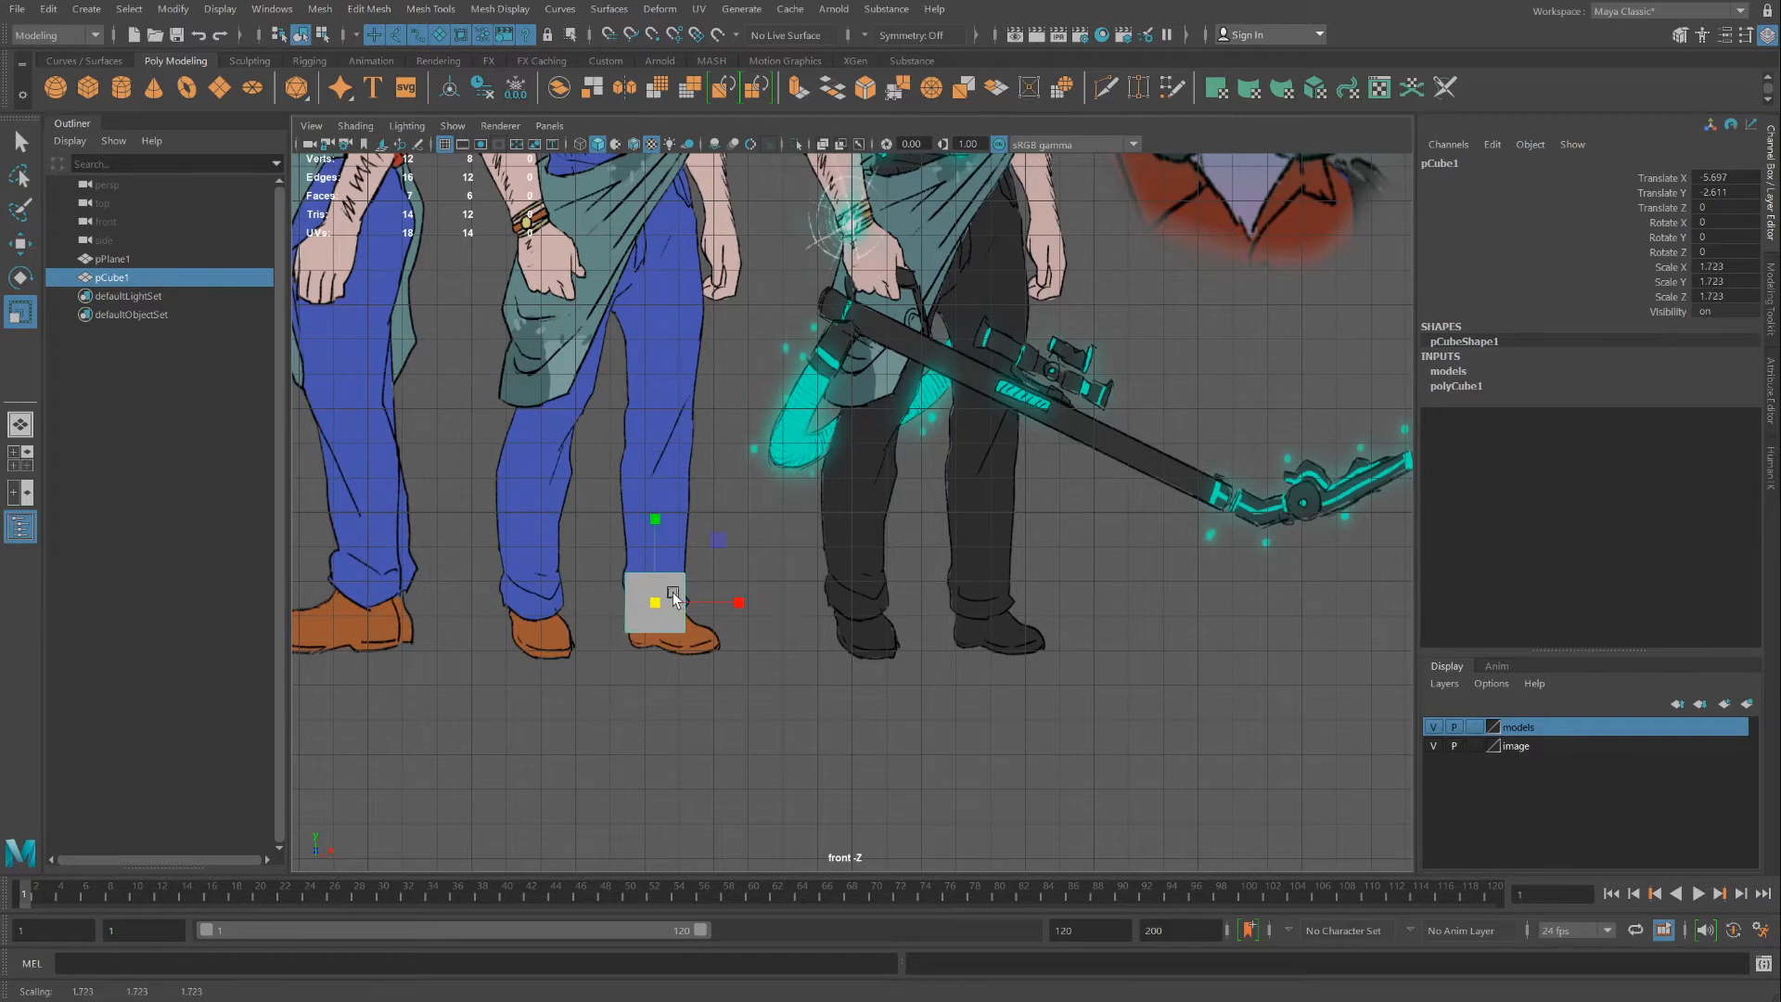
Raise the cube to about -1.99 on Y, just above the shoe, and return to the four-view layout
{"action": "left_click", "coordinate": [21, 244]}
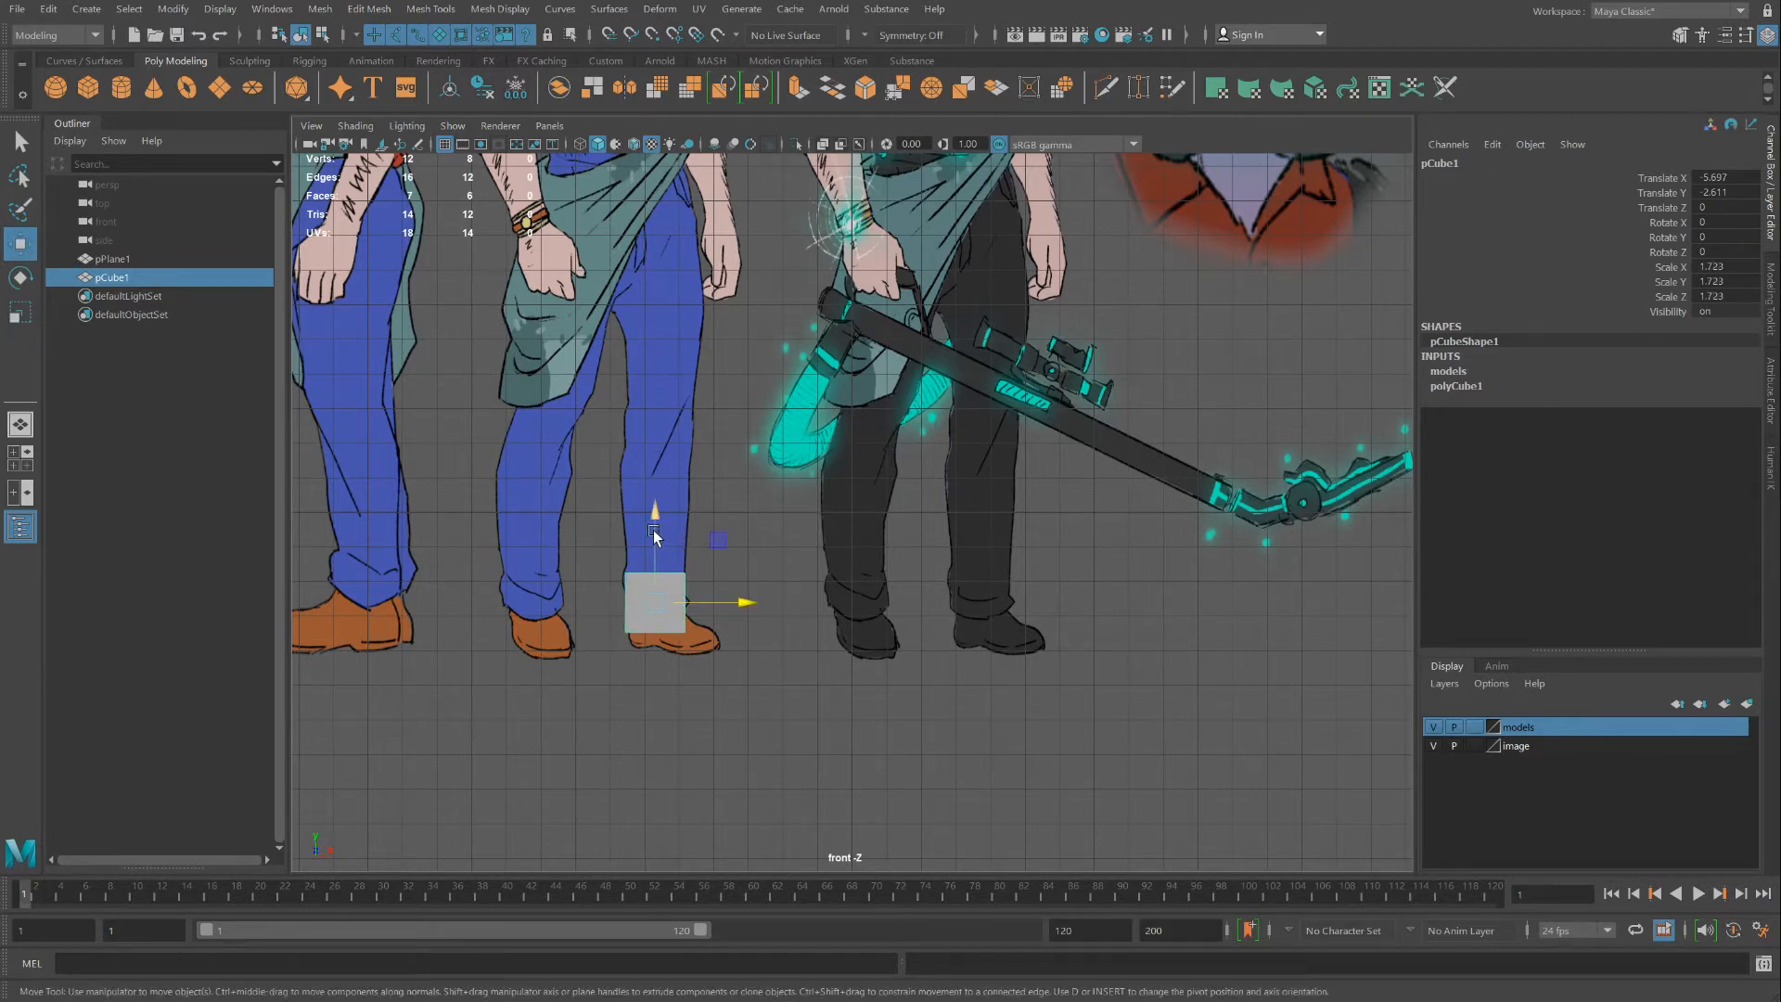
{"action": "left_click_drag", "start_coordinate": [654, 536], "coordinate": [654, 515]}
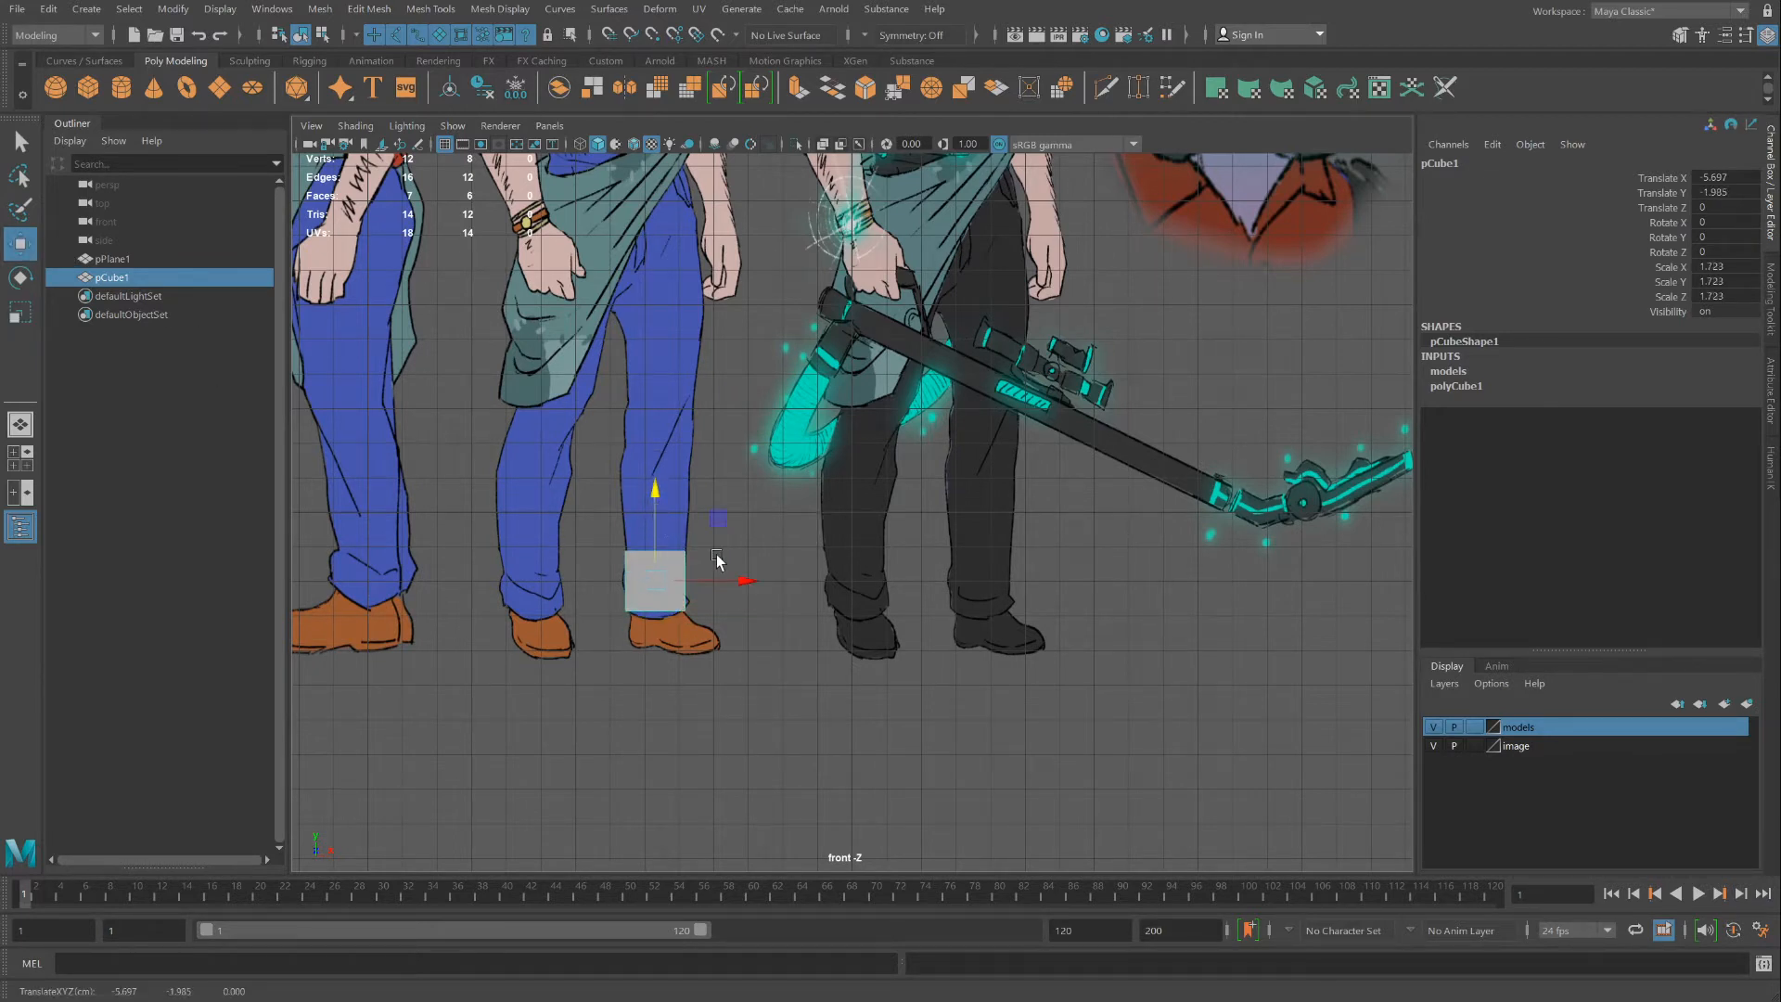
{"action": "key", "text": "space"}
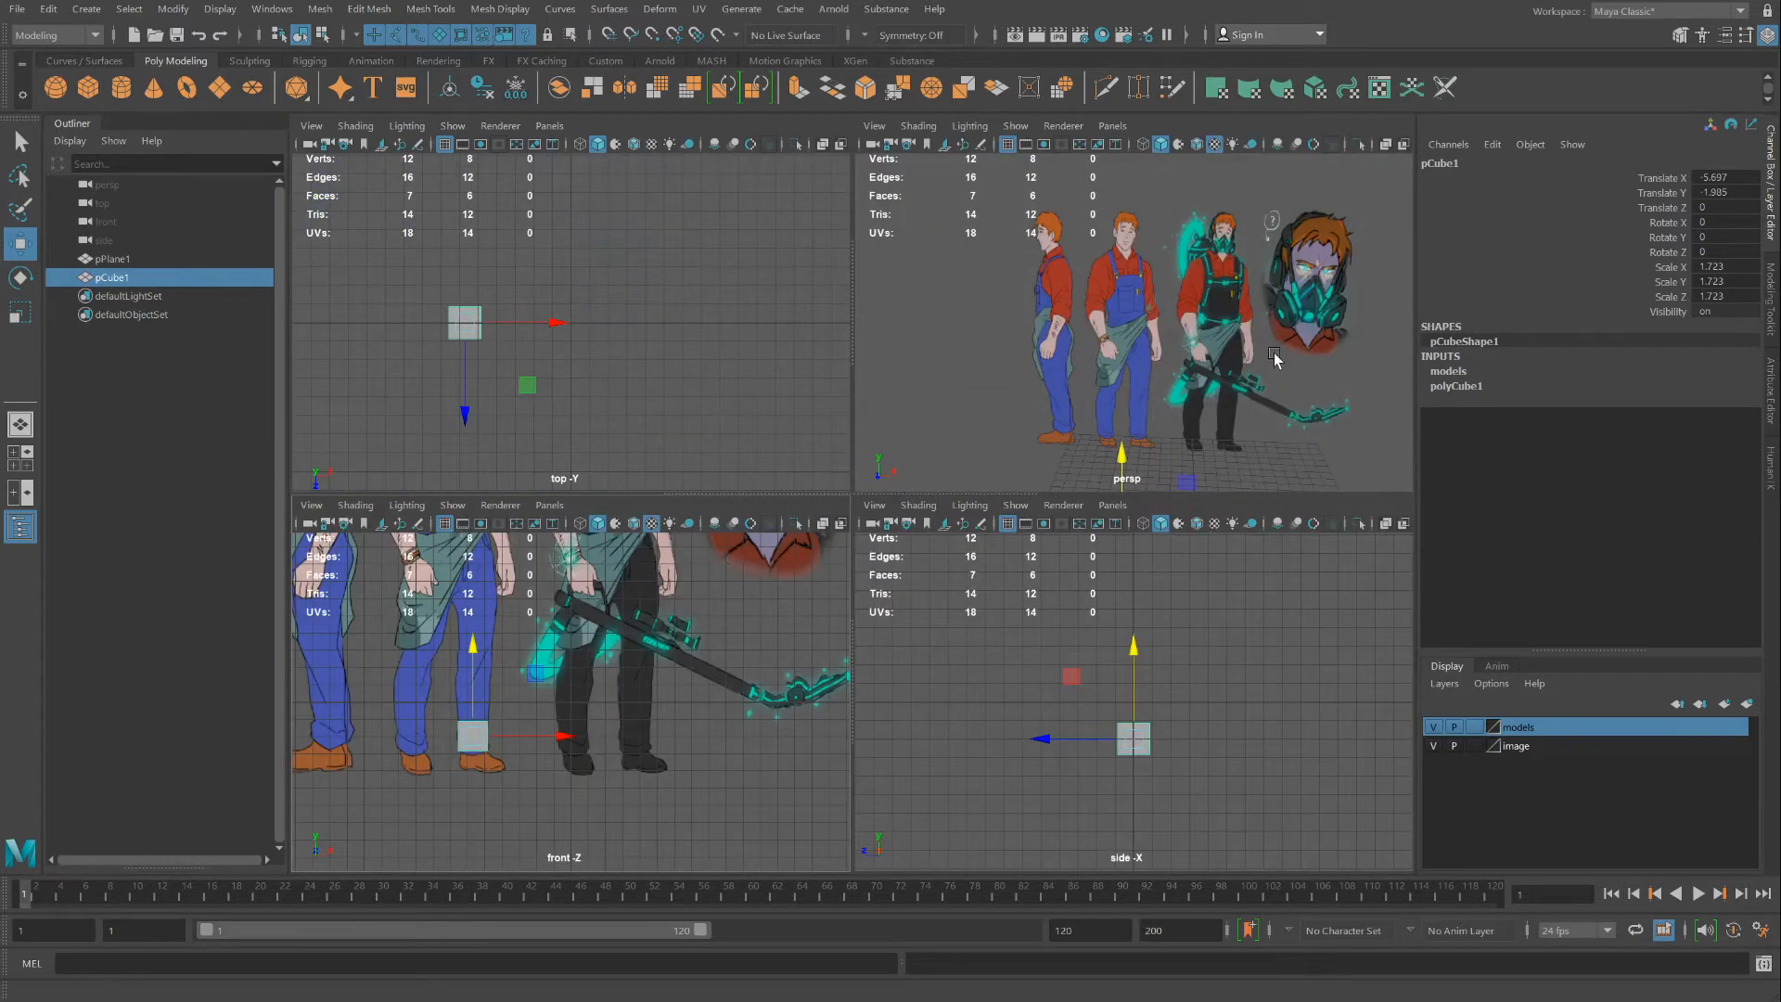
{"action": "scroll", "coordinate": [1076, 315], "scroll_direction": "up", "scroll_amount": 5}
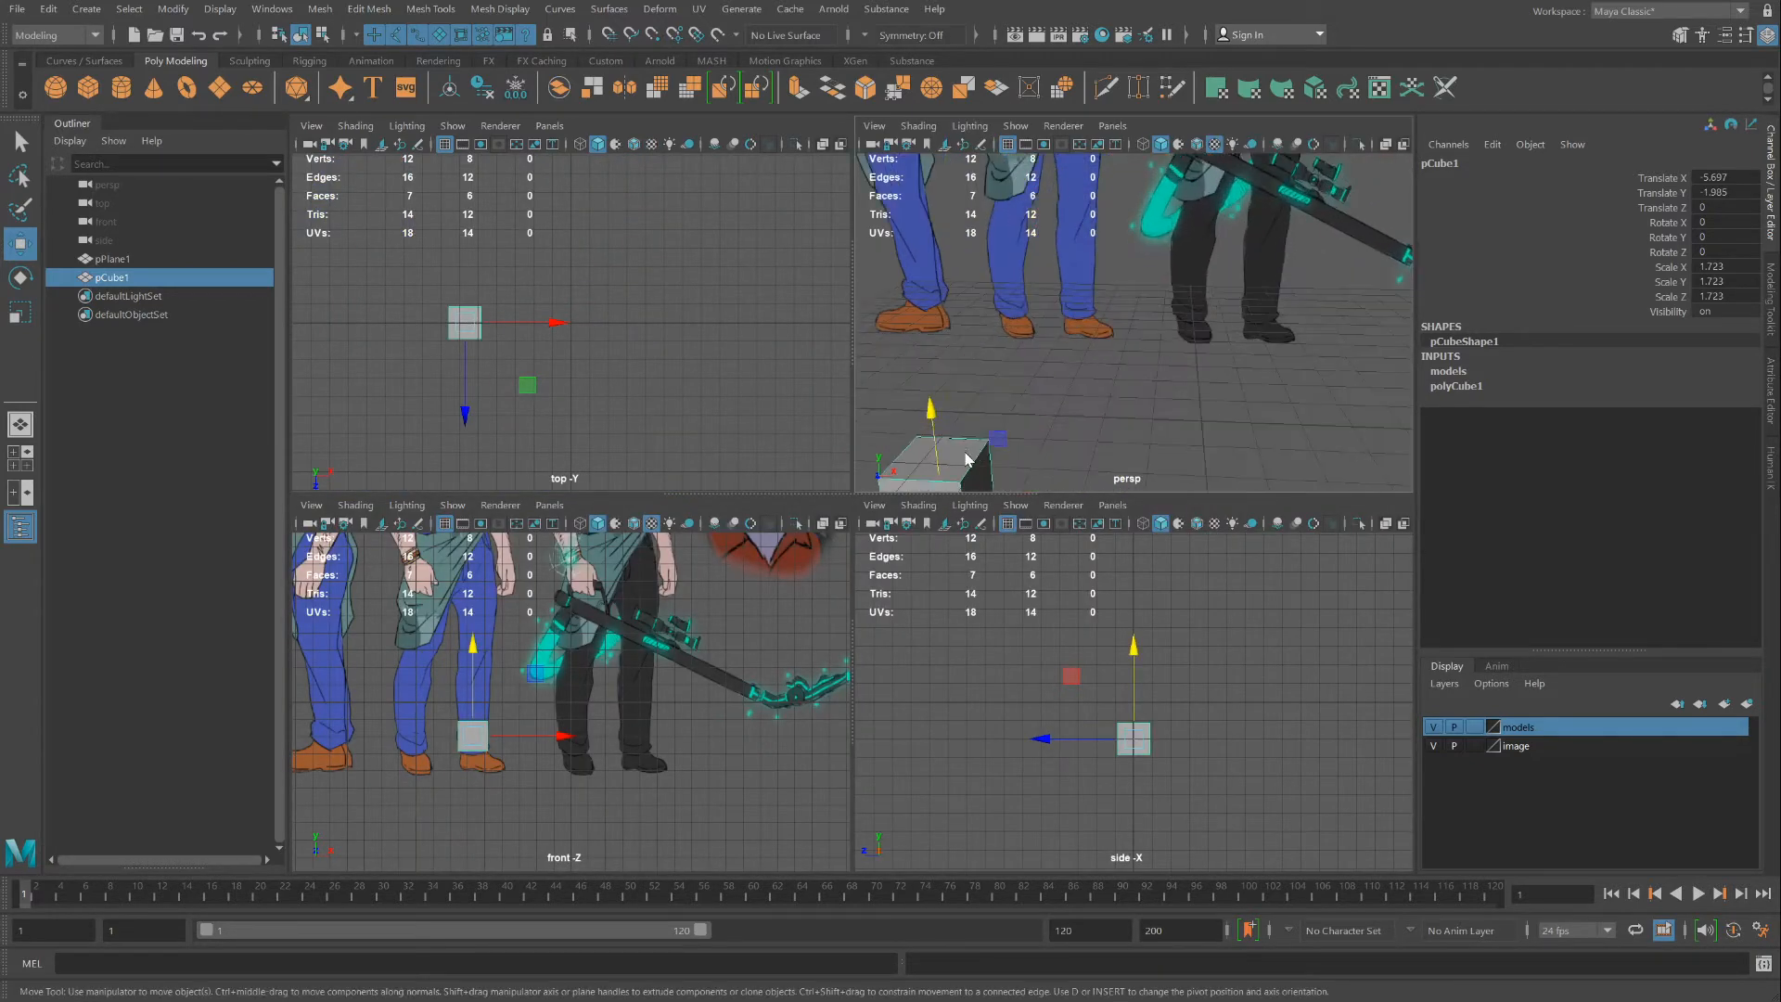
Extrude the cube's top face upward along the trouser leg to about knee height and compare it with the front view
{"action": "right_click_drag", "start_coordinate": [965, 451], "coordinate": [961, 501]}
{"action": "left_click", "coordinate": [938, 454]}
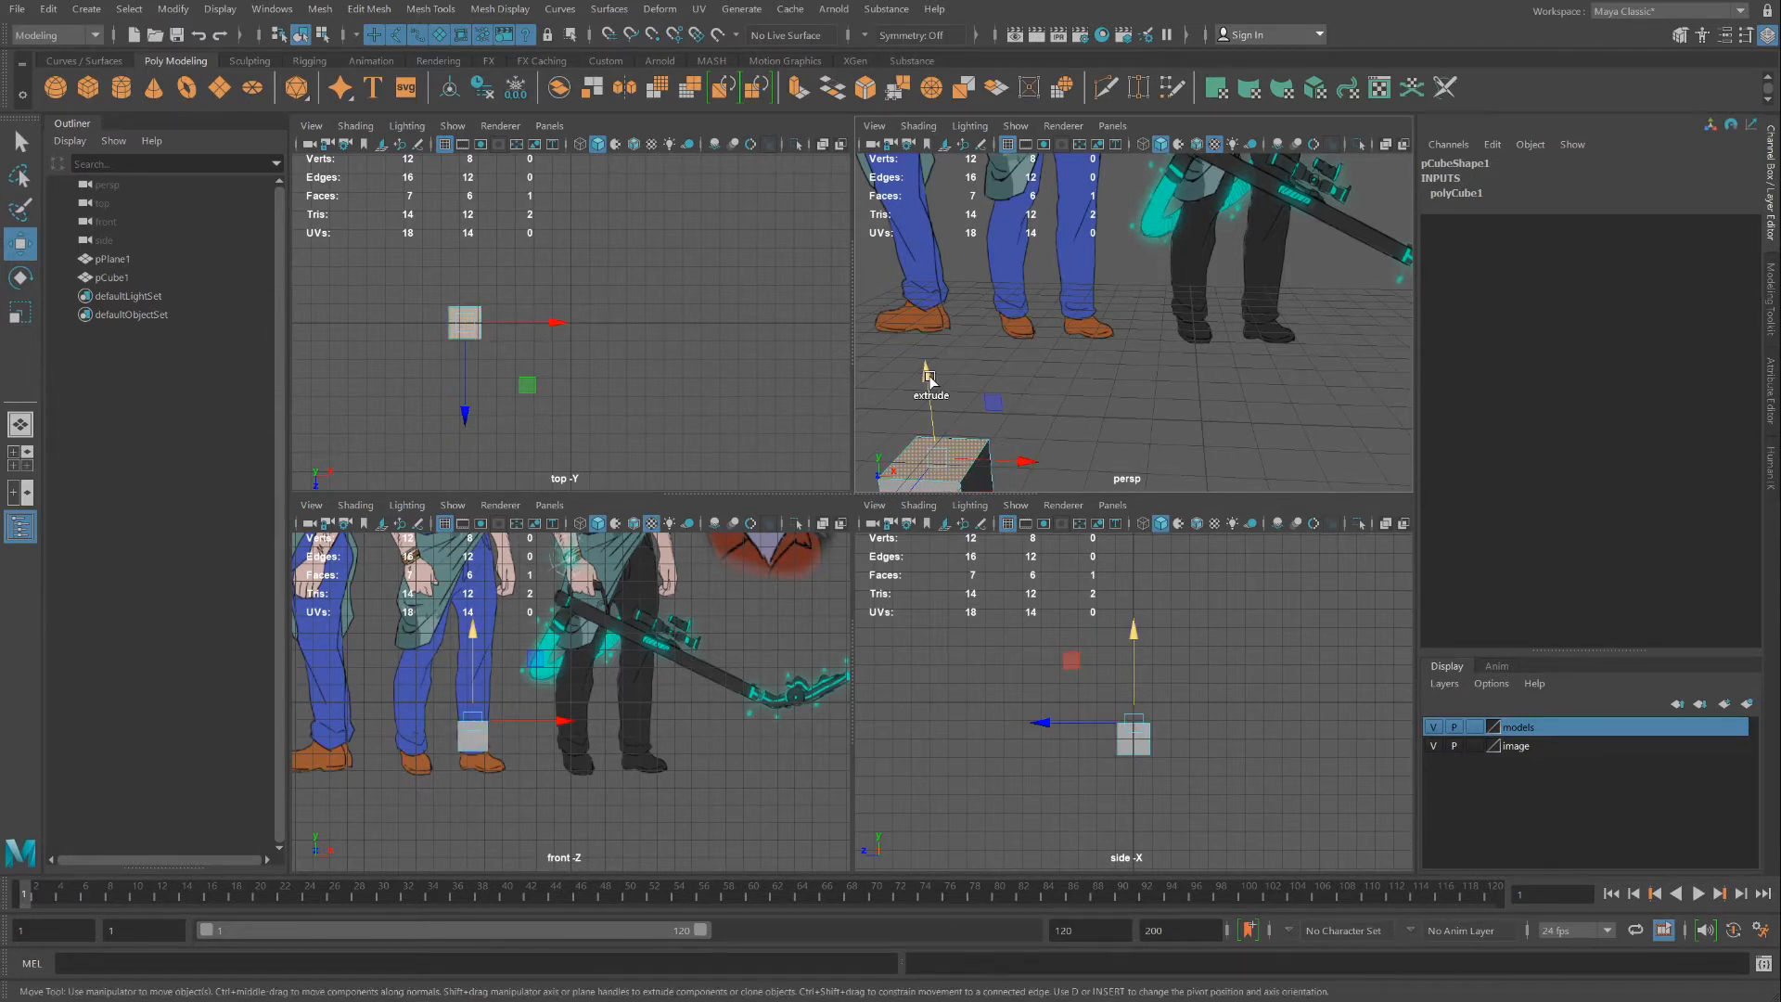
{"action": "key", "text": "ctrl+e"}
{"action": "left_click_drag", "start_coordinate": [926, 373], "coordinate": [911, 217]}
{"action": "key", "text": "space"}
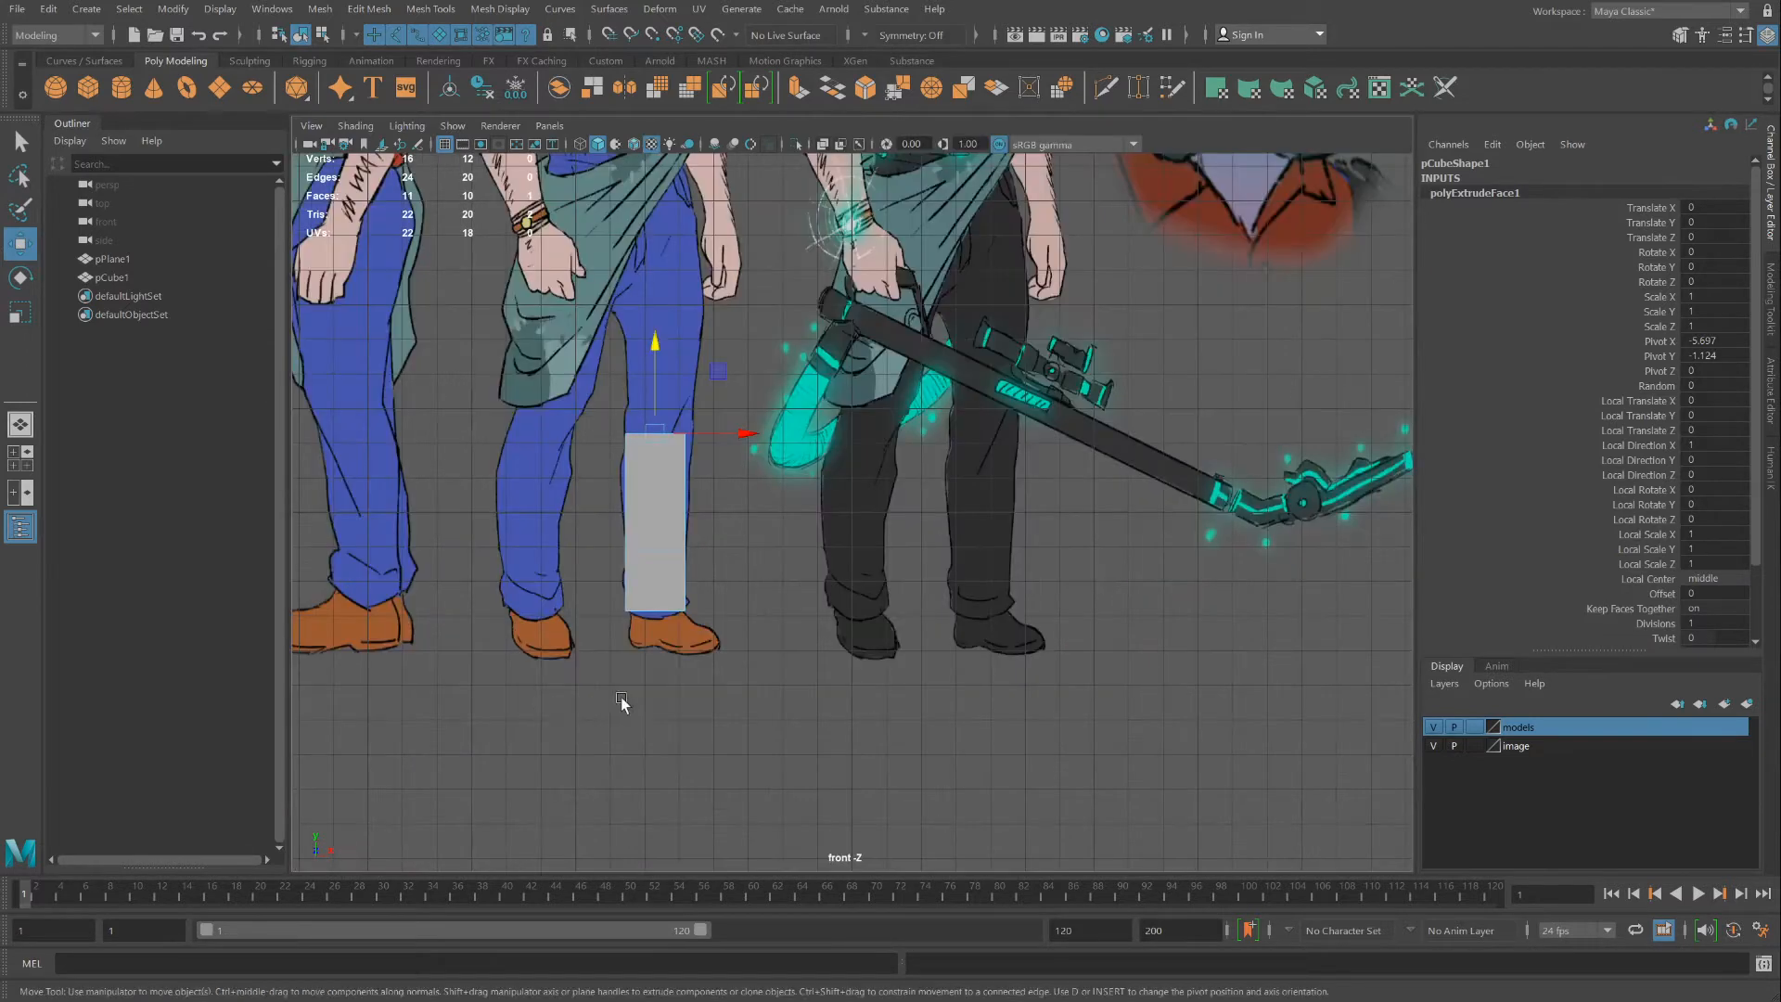
{"action": "key", "text": "space"}
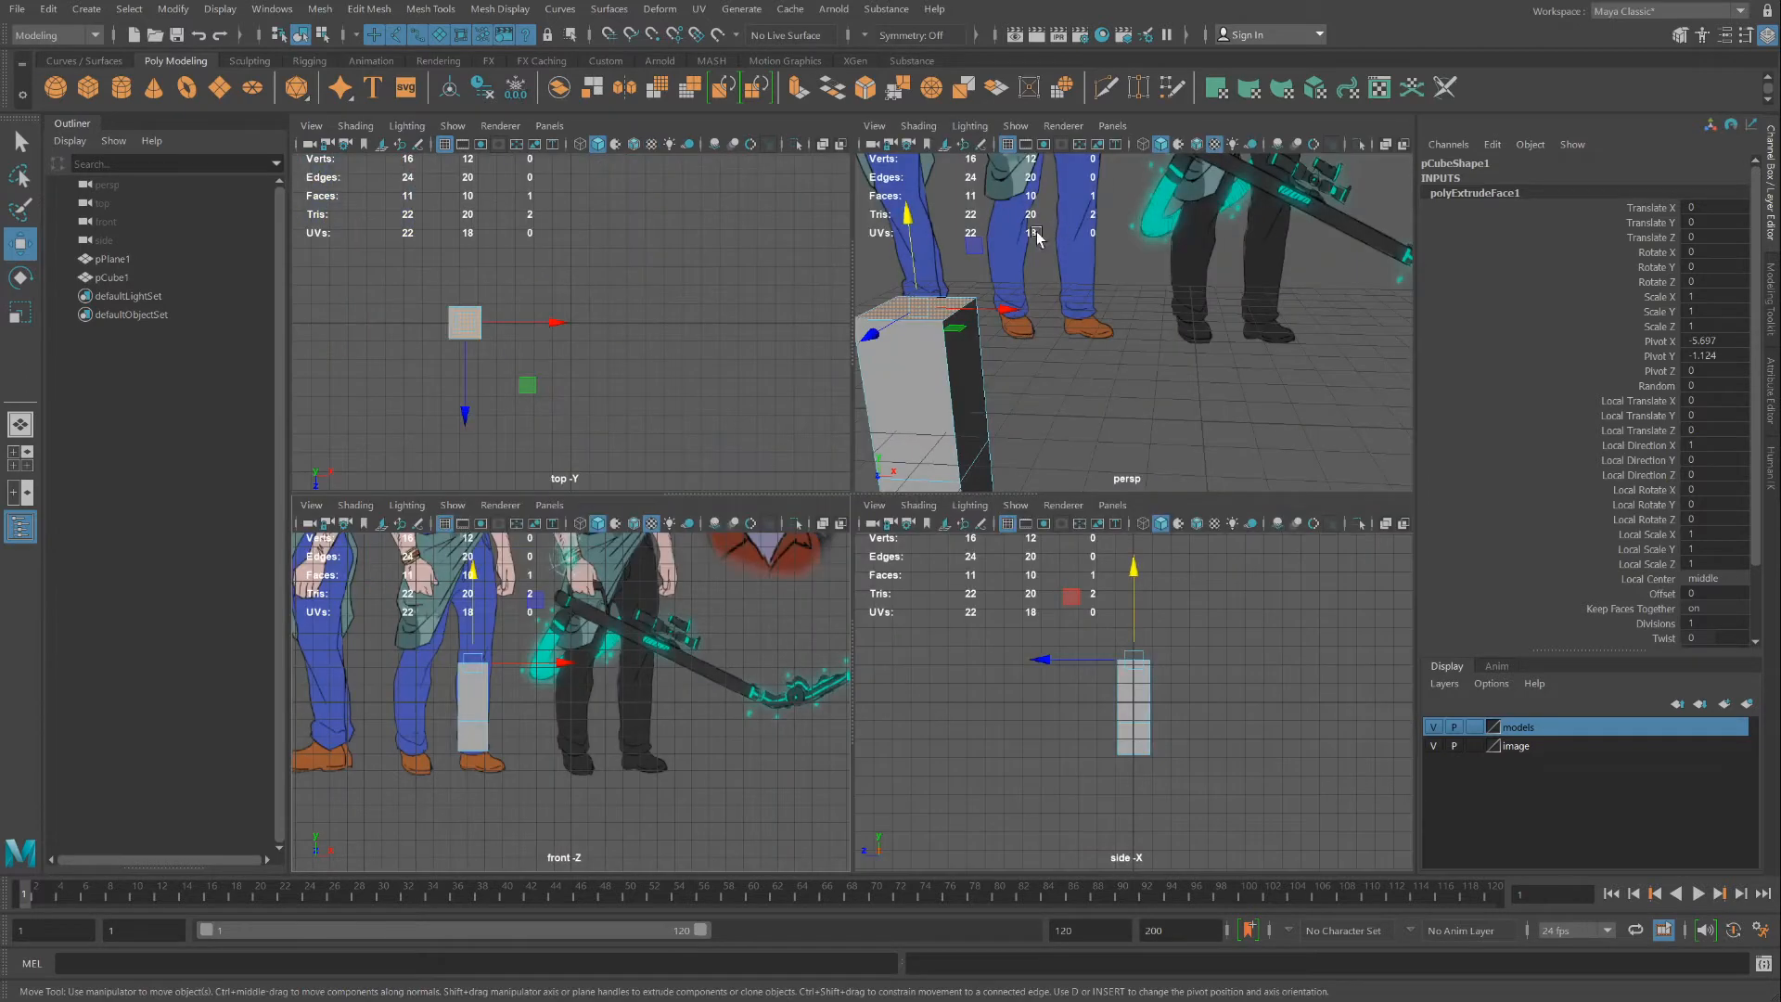
Move the whole leg block to about -16.68 on Z so it sits against the middle figure's leg in perspective
{"action": "scroll", "coordinate": [797, 490], "scroll_direction": "down", "scroll_amount": 2}
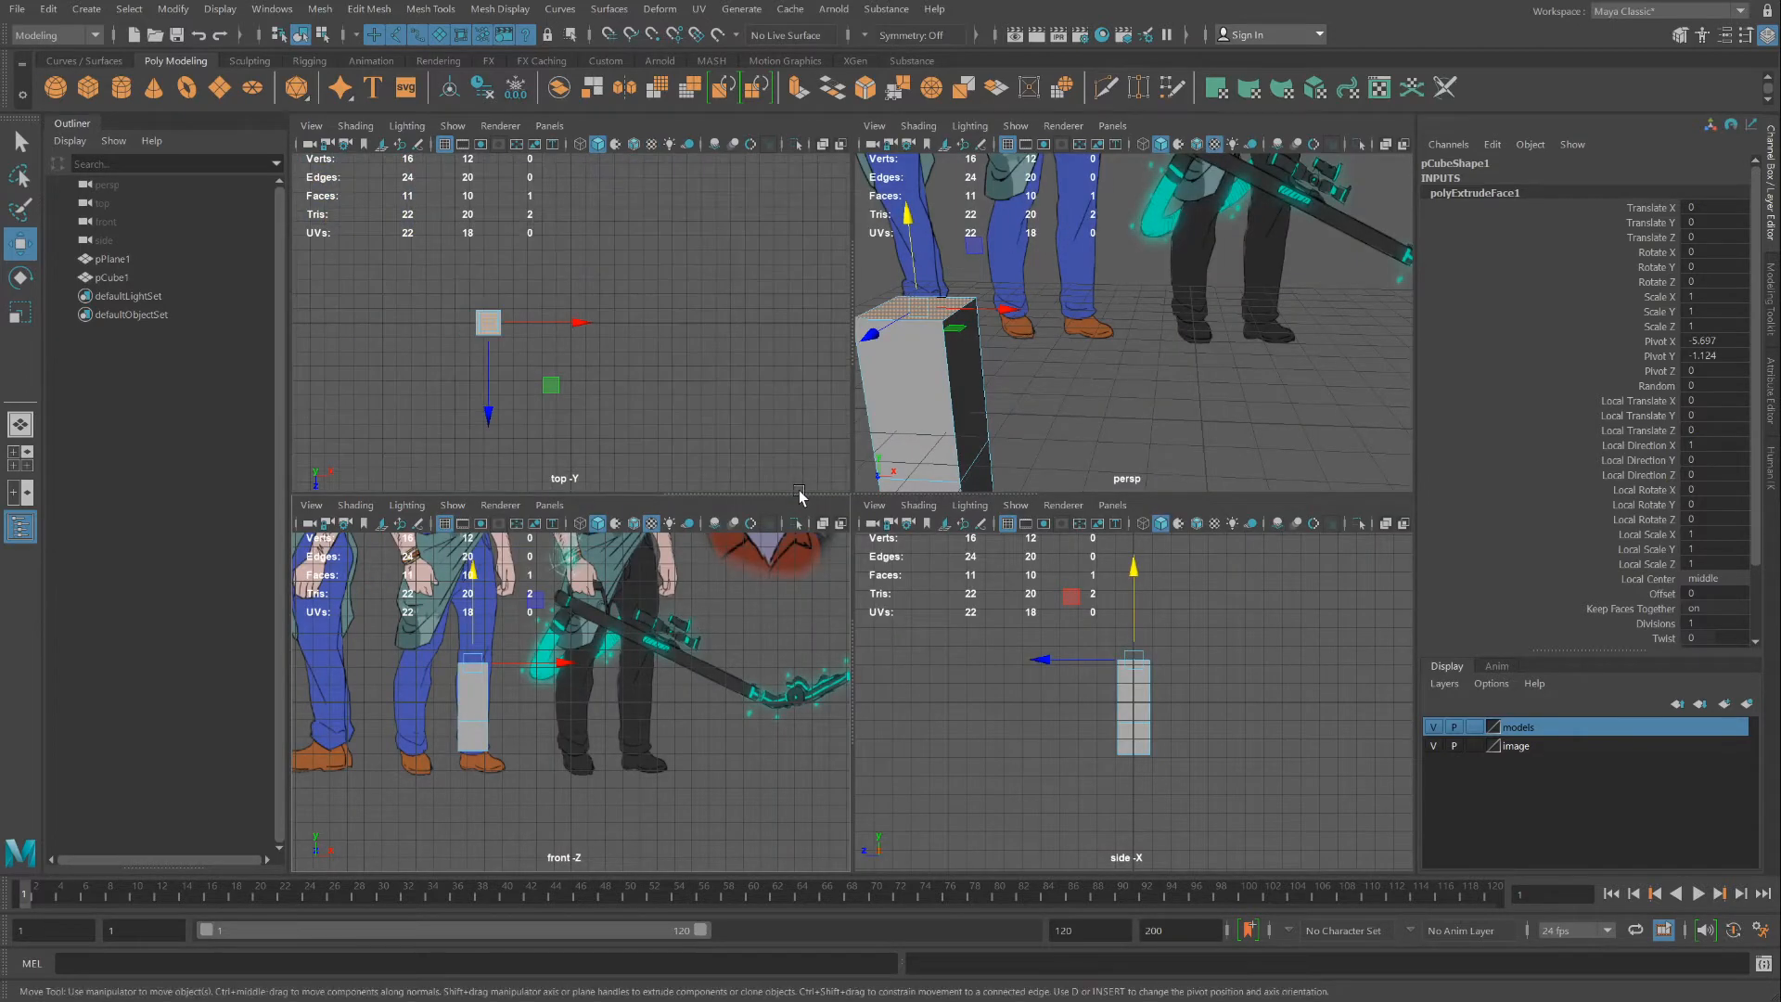
{"action": "right_click_drag", "start_coordinate": [928, 409], "coordinate": [986, 372]}
{"action": "scroll", "coordinate": [1062, 448], "scroll_direction": "down", "scroll_amount": 3}
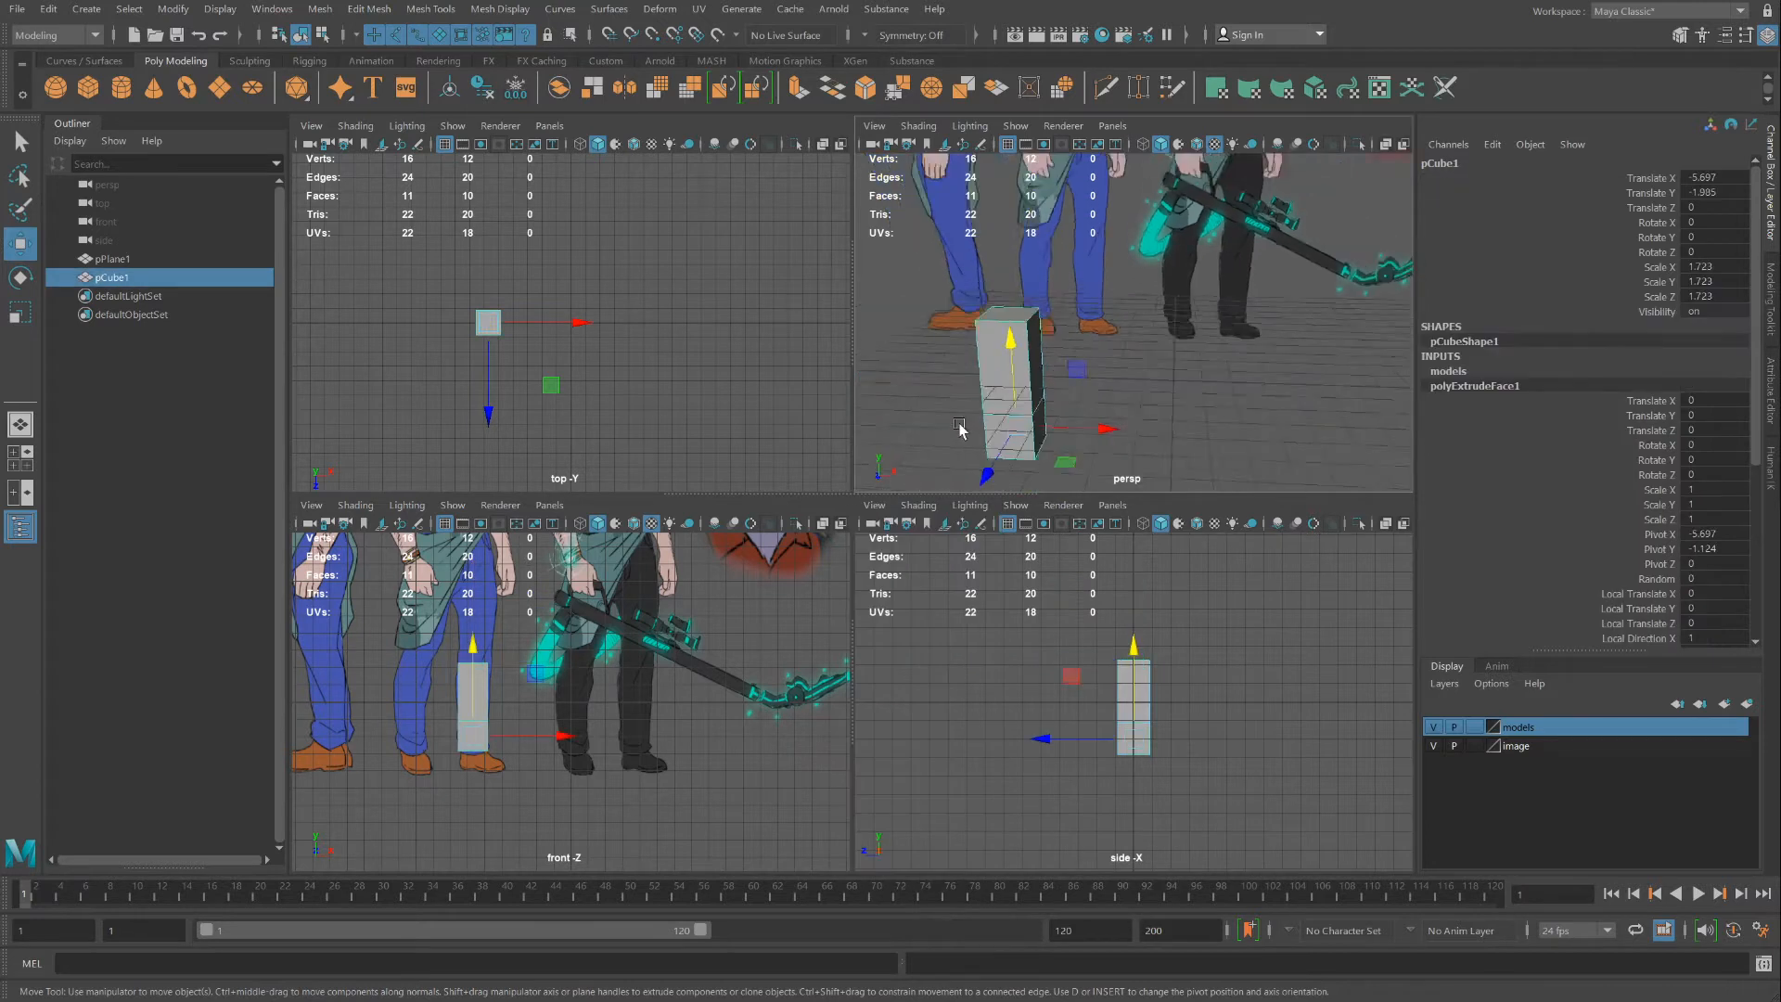
{"action": "left_click_drag", "start_coordinate": [1062, 449], "coordinate": [1084, 329]}
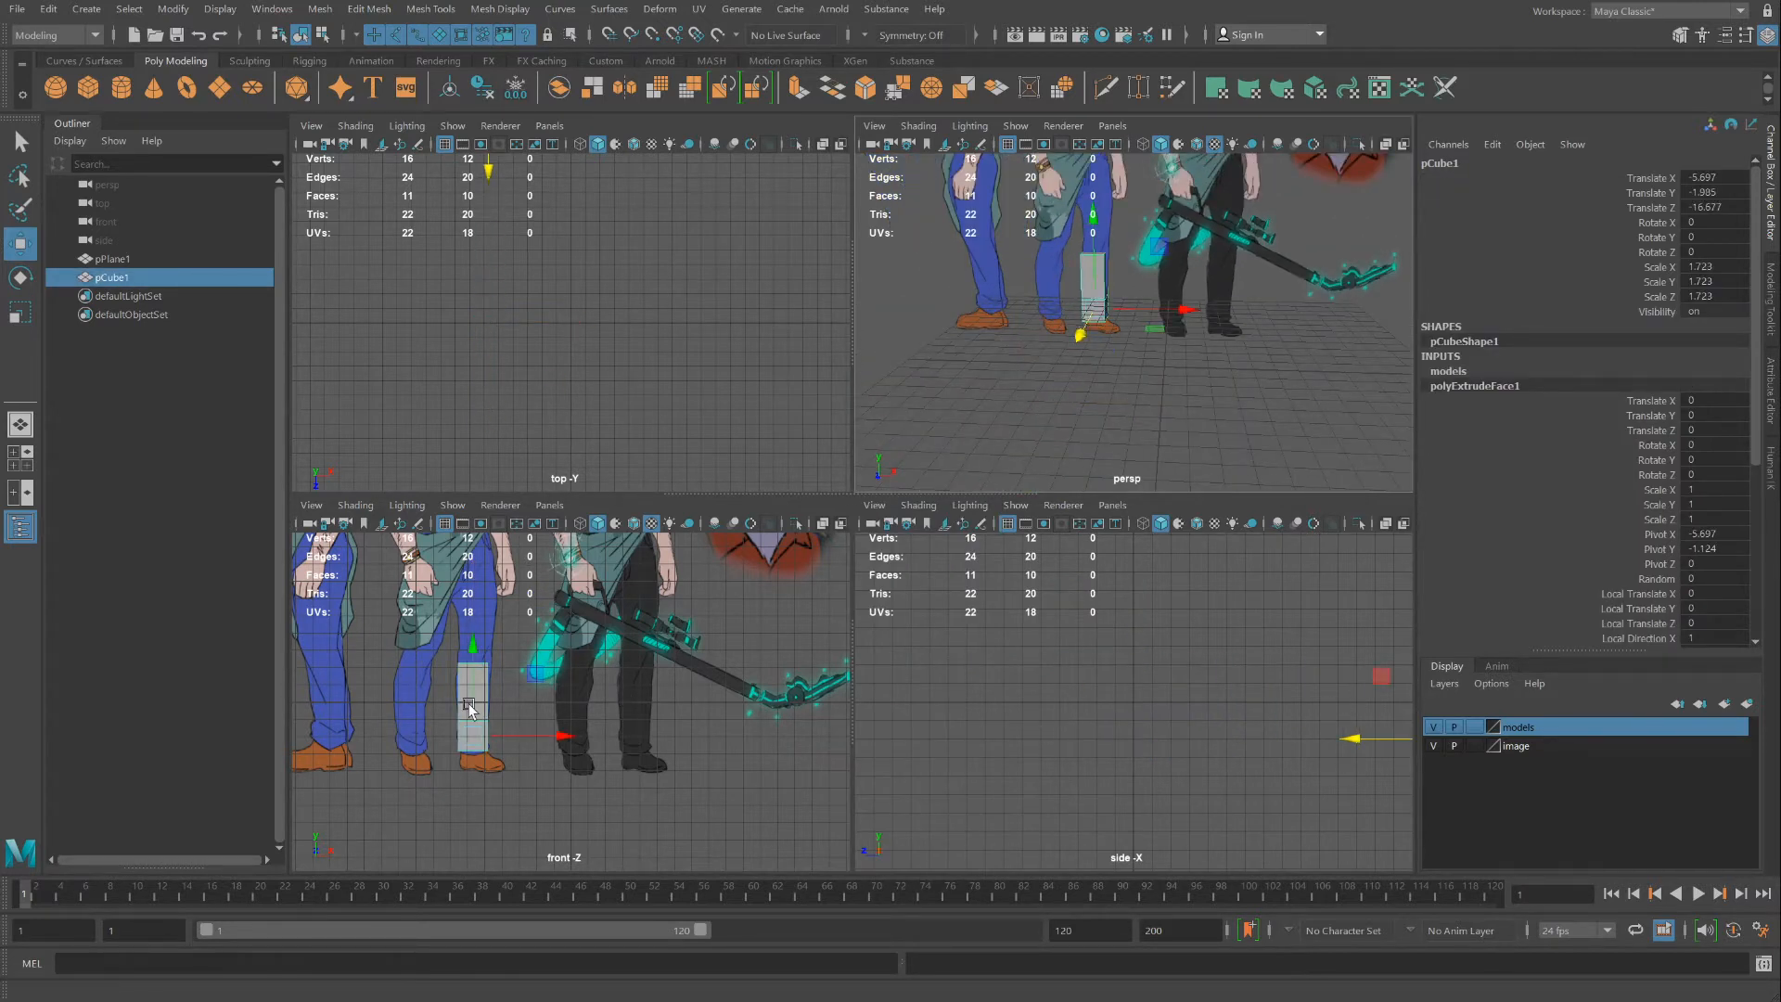
In a maximized front view, widen the block's top vertices to the trouser width and lower them to about 1.5 on Y
{"action": "scroll", "coordinate": [469, 703], "scroll_direction": "up", "scroll_amount": 3}
{"action": "key", "text": "space"}
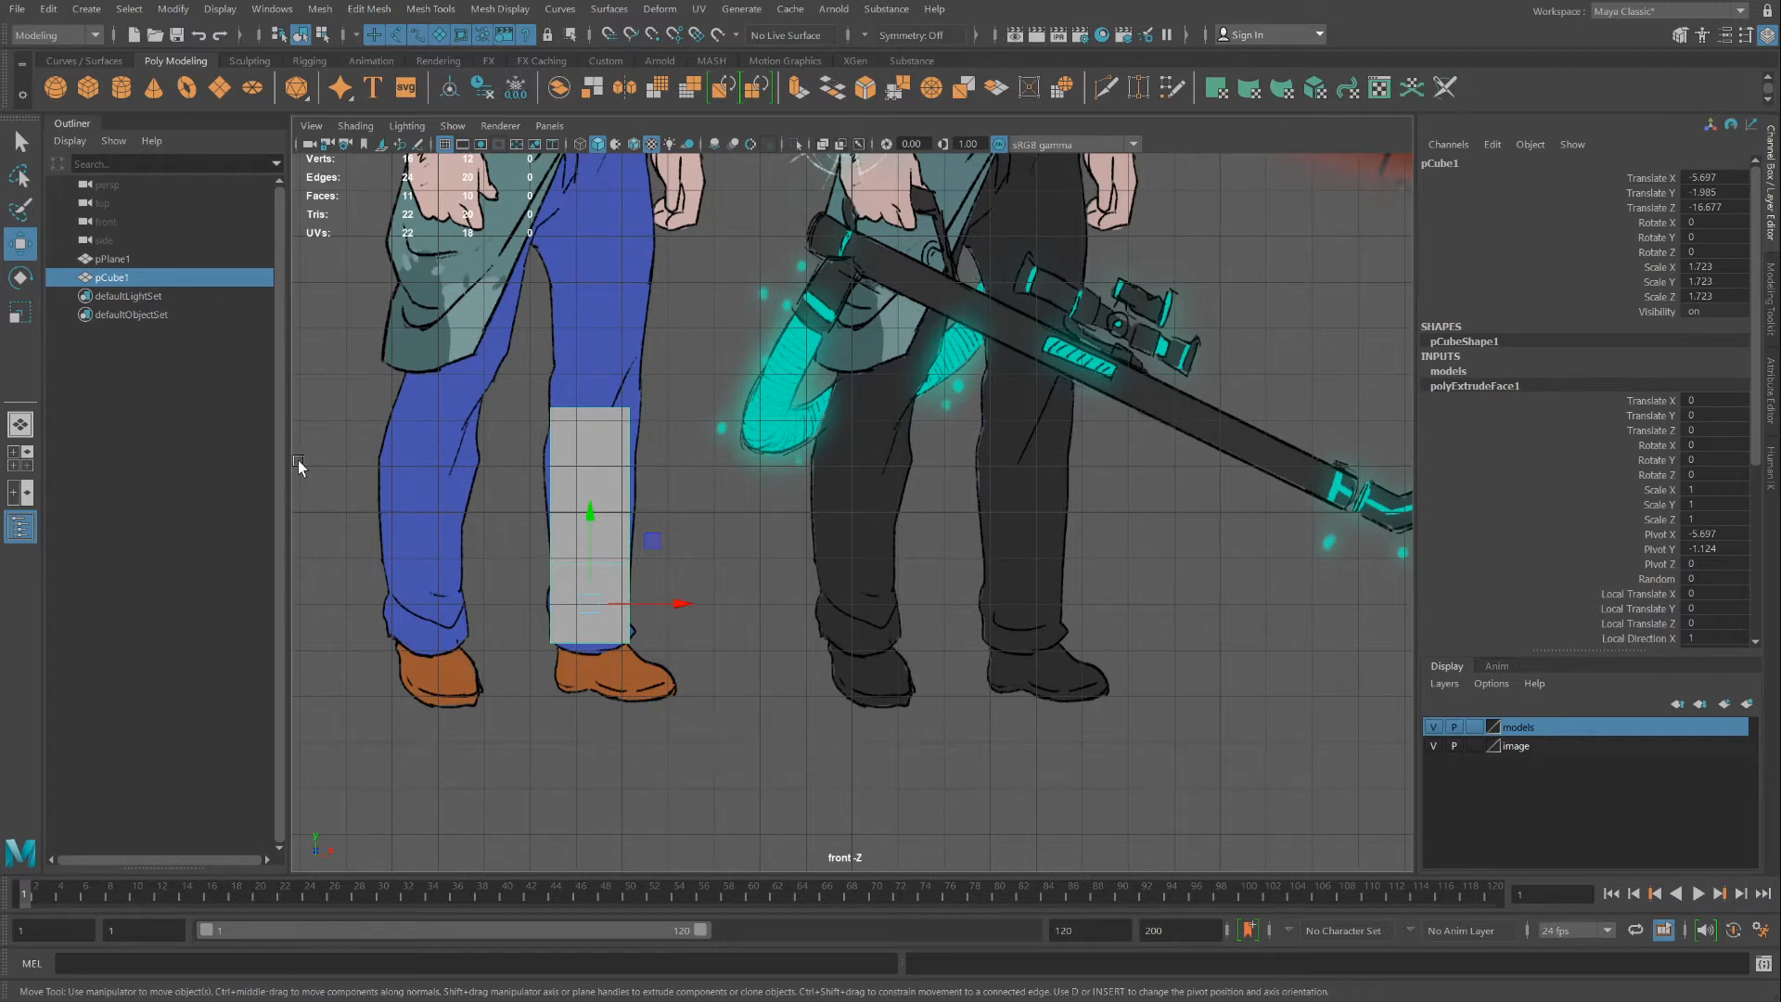
{"action": "right_click_drag", "start_coordinate": [614, 413], "coordinate": [532, 395]}
{"action": "left_click_drag", "start_coordinate": [515, 369], "coordinate": [681, 455]}
{"action": "mouse_move", "coordinate": [594, 319]}
{"action": "left_mouse_down"}
{"action": "mouse_move", "coordinate": [590, 369]}
{"action": "mouse_move", "coordinate": [592, 343]}
{"action": "left_mouse_up"}
{"action": "left_click", "coordinate": [20, 314]}
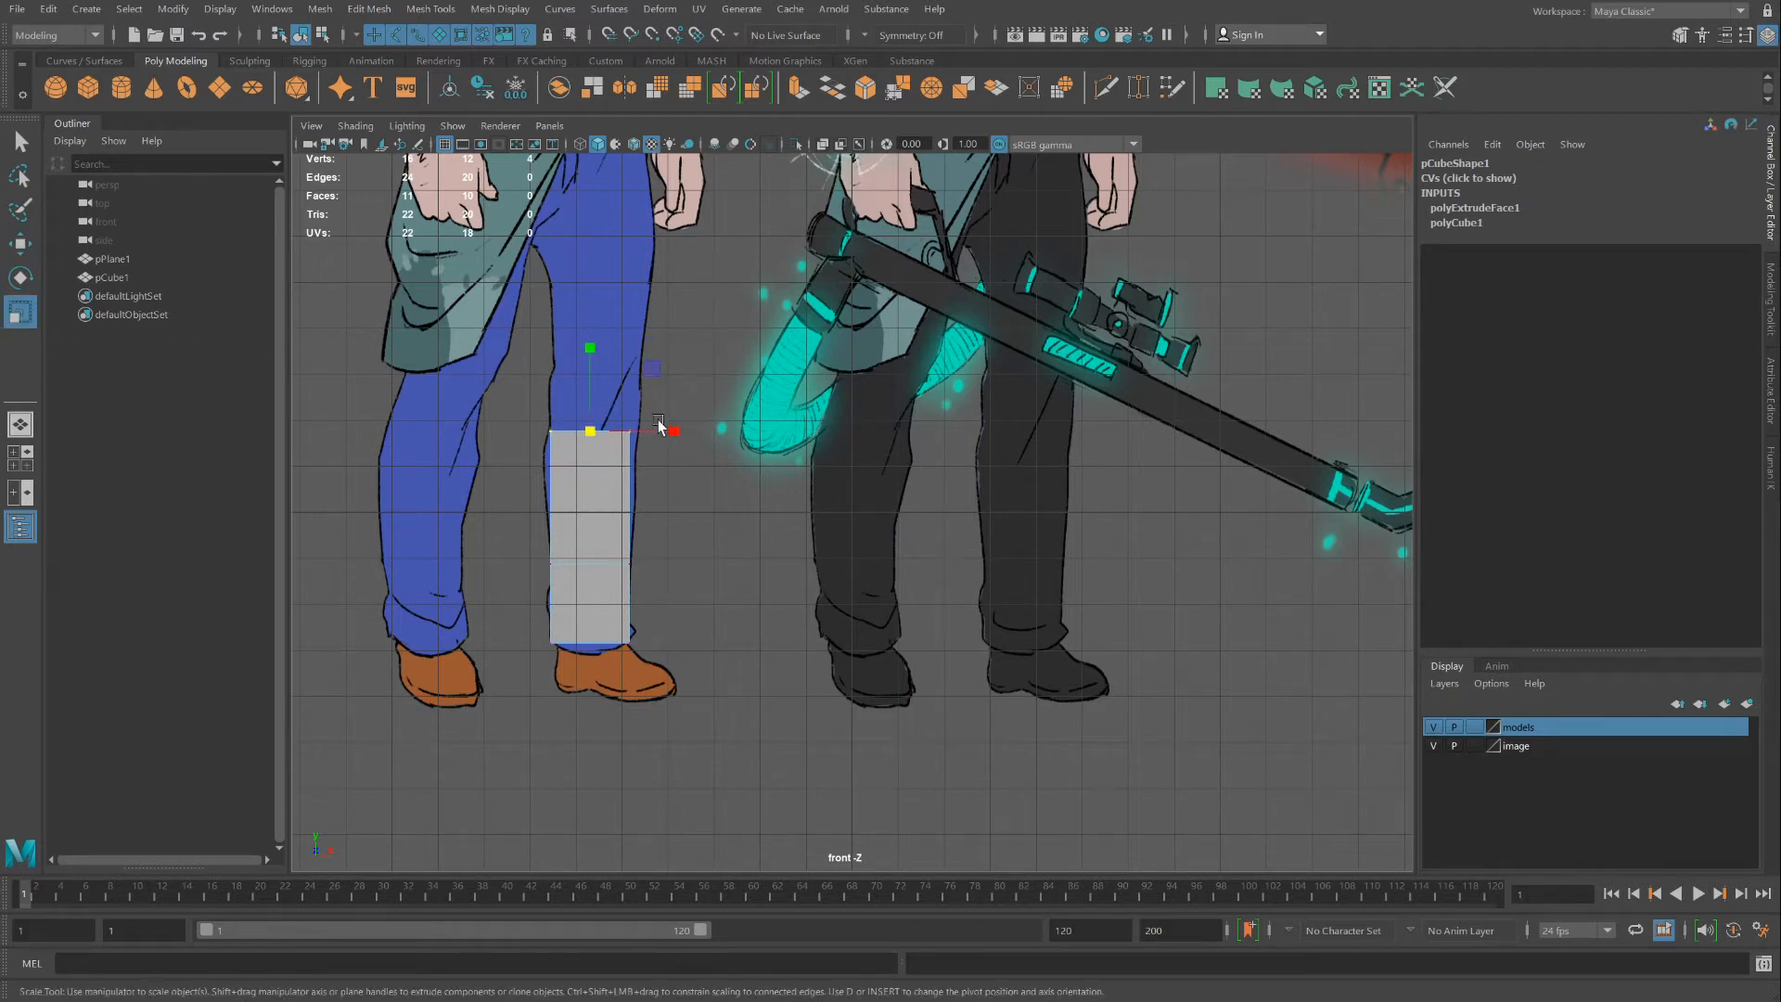
{"action": "left_click_drag", "start_coordinate": [592, 433], "coordinate": [617, 434]}
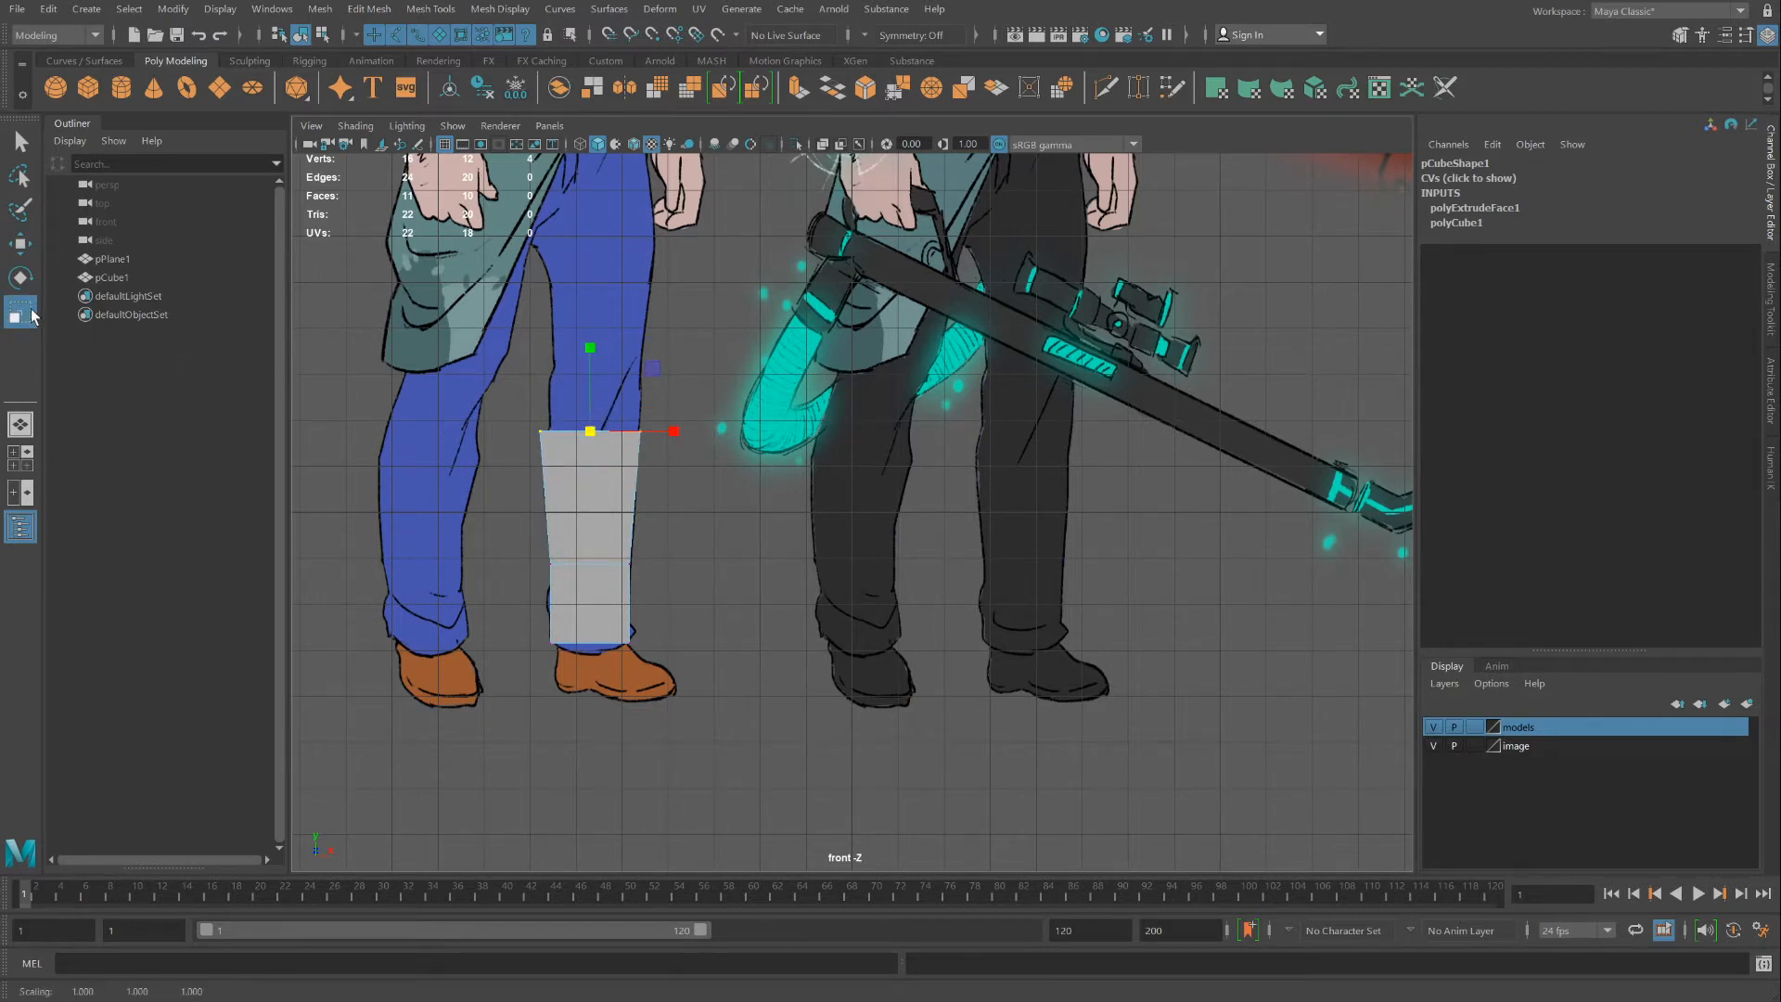
{"action": "left_click", "coordinate": [20, 243]}
{"action": "left_click_drag", "start_coordinate": [592, 364], "coordinate": [592, 377]}
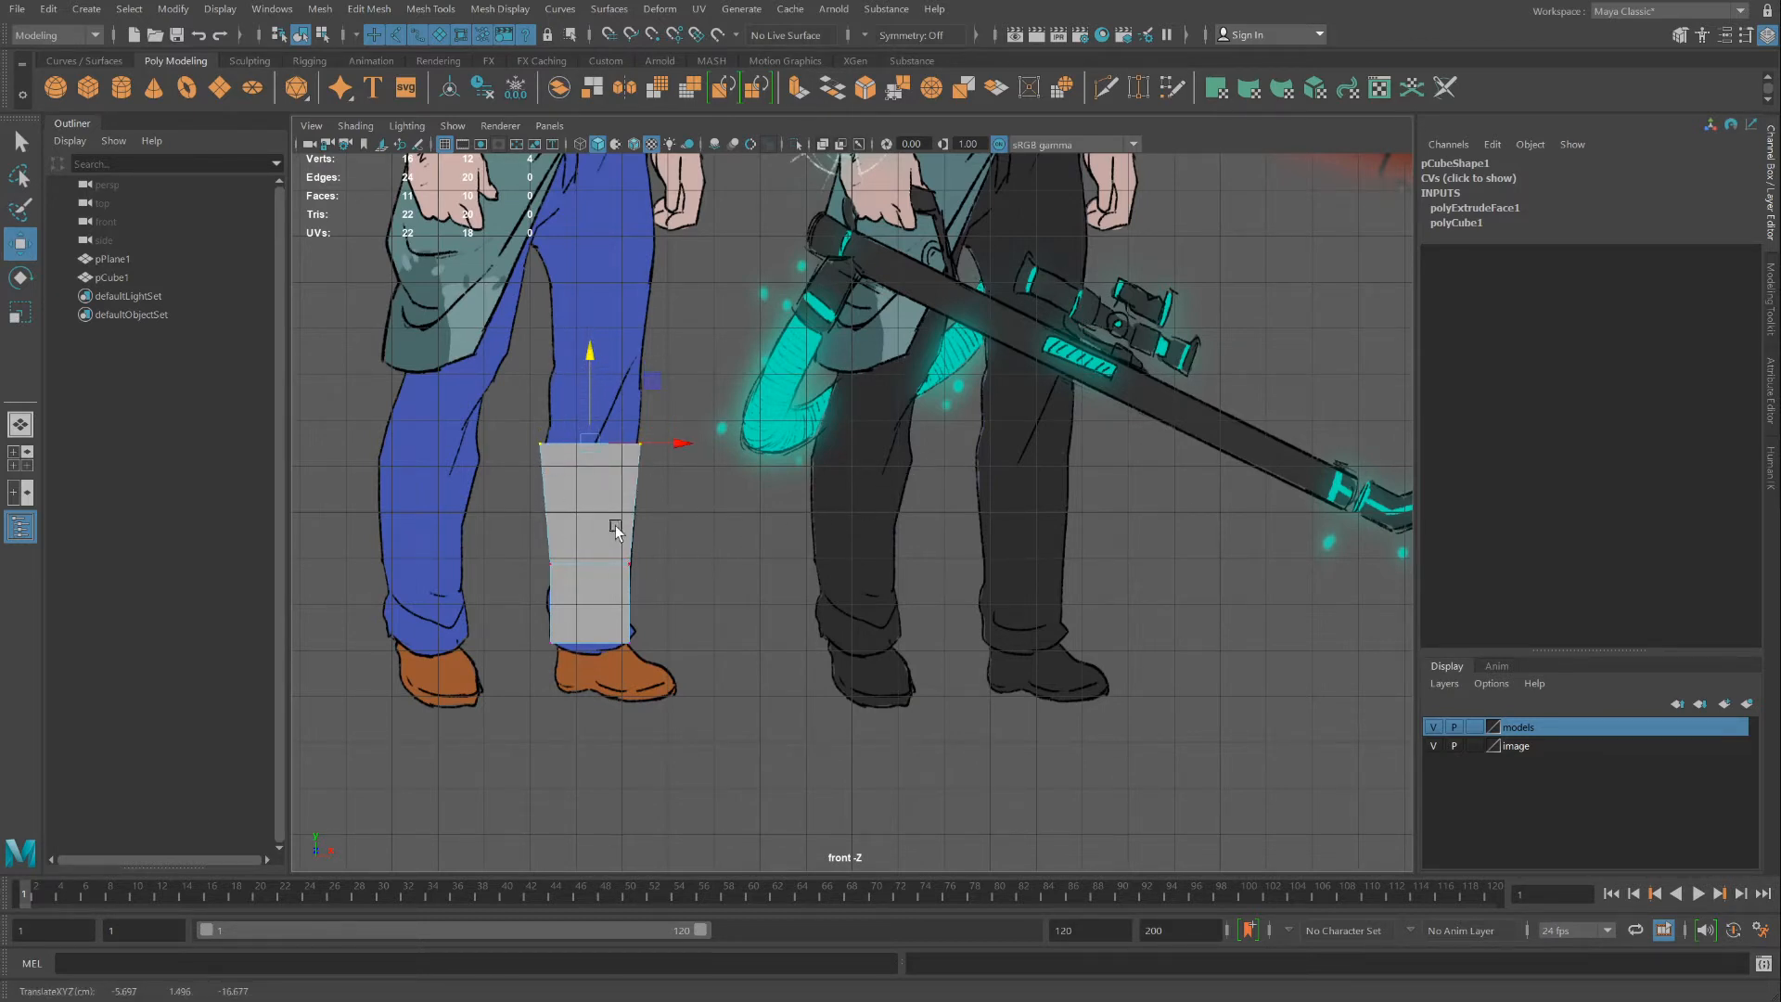
In the perspective view, extrude the block's top face slightly upward at the knee and turn on smooth mesh preview
{"action": "key", "text": "space"}
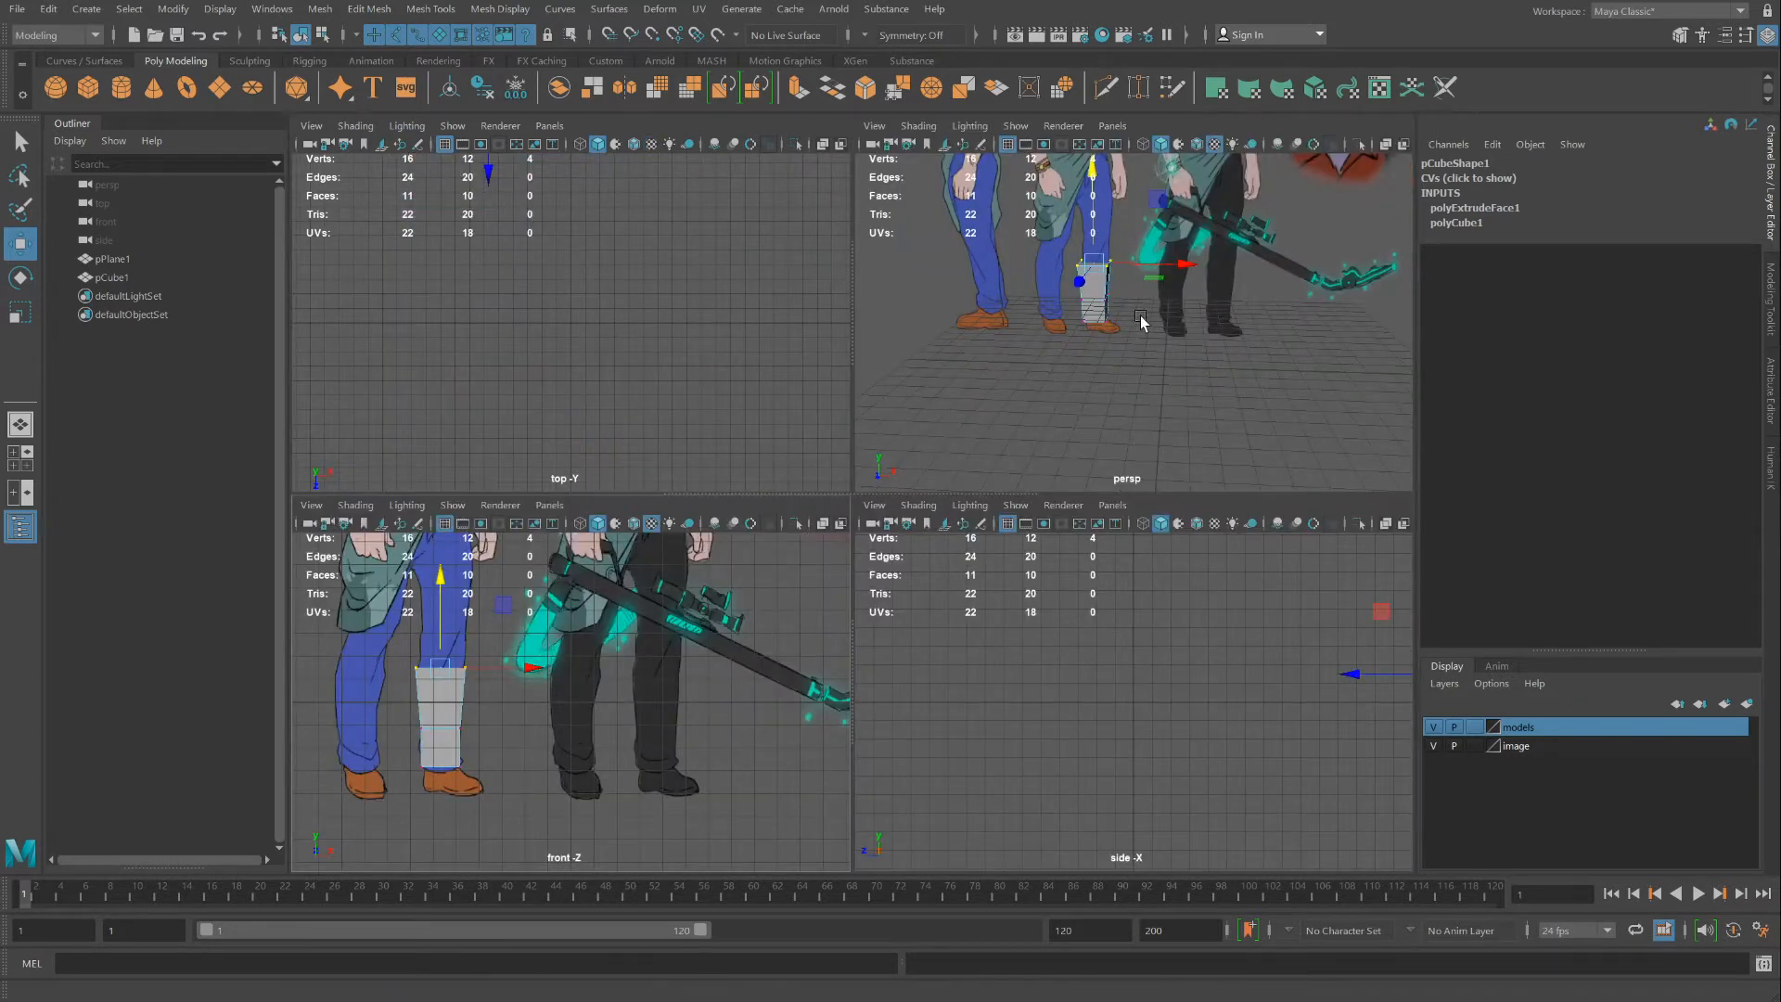
{"action": "scroll", "coordinate": [1079, 302], "scroll_direction": "up", "scroll_amount": 3}
{"action": "scroll", "coordinate": [1071, 223], "scroll_direction": "up", "scroll_amount": 3}
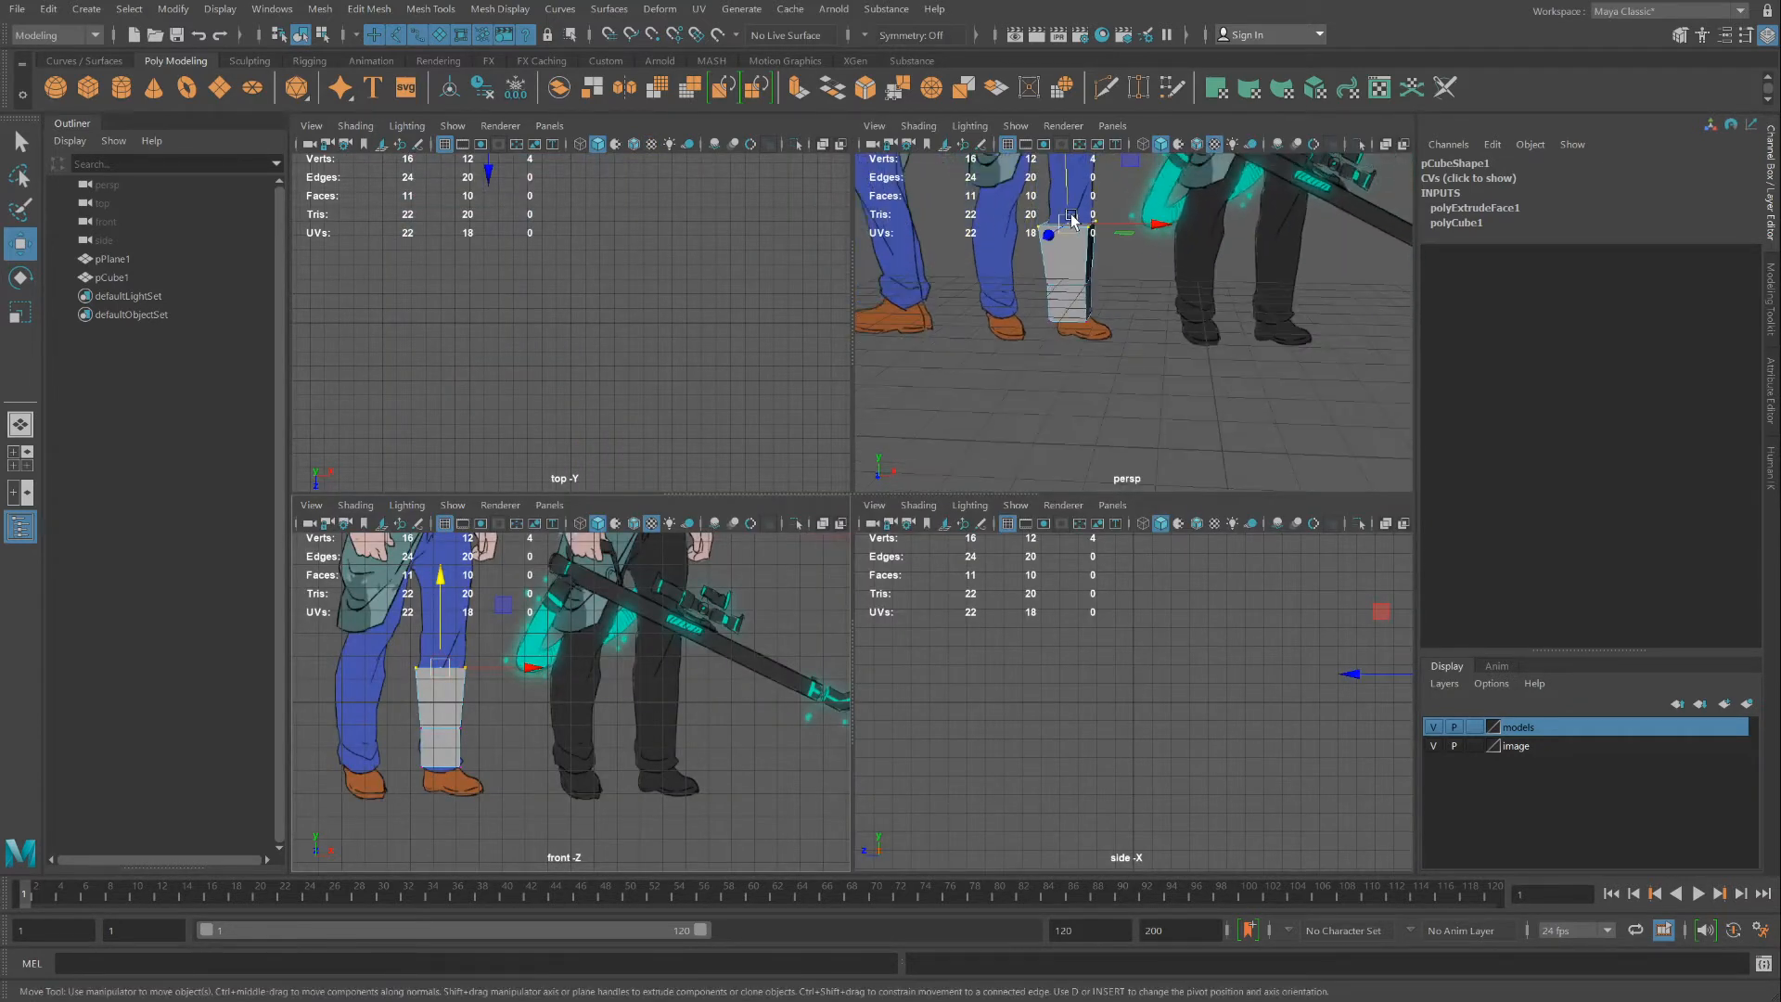
{"action": "right_click", "coordinate": [1072, 219]}
{"action": "left_click", "coordinate": [1070, 268]}
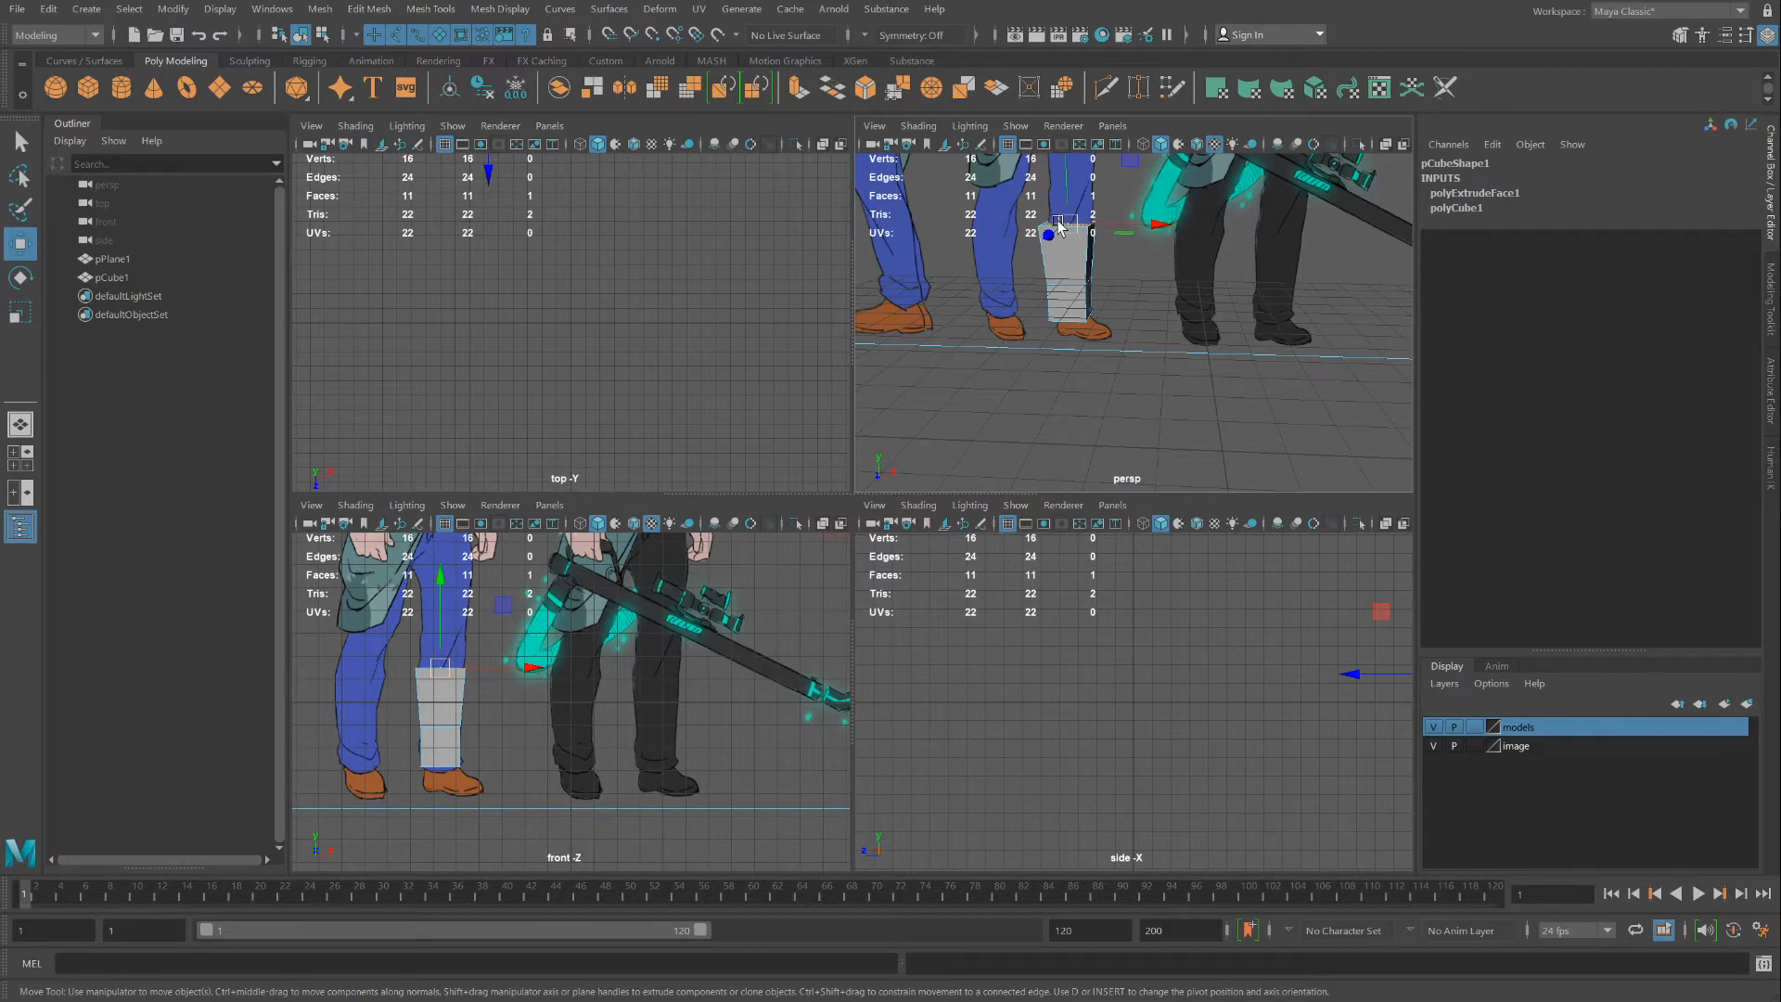
{"action": "left_click", "coordinate": [1049, 230]}
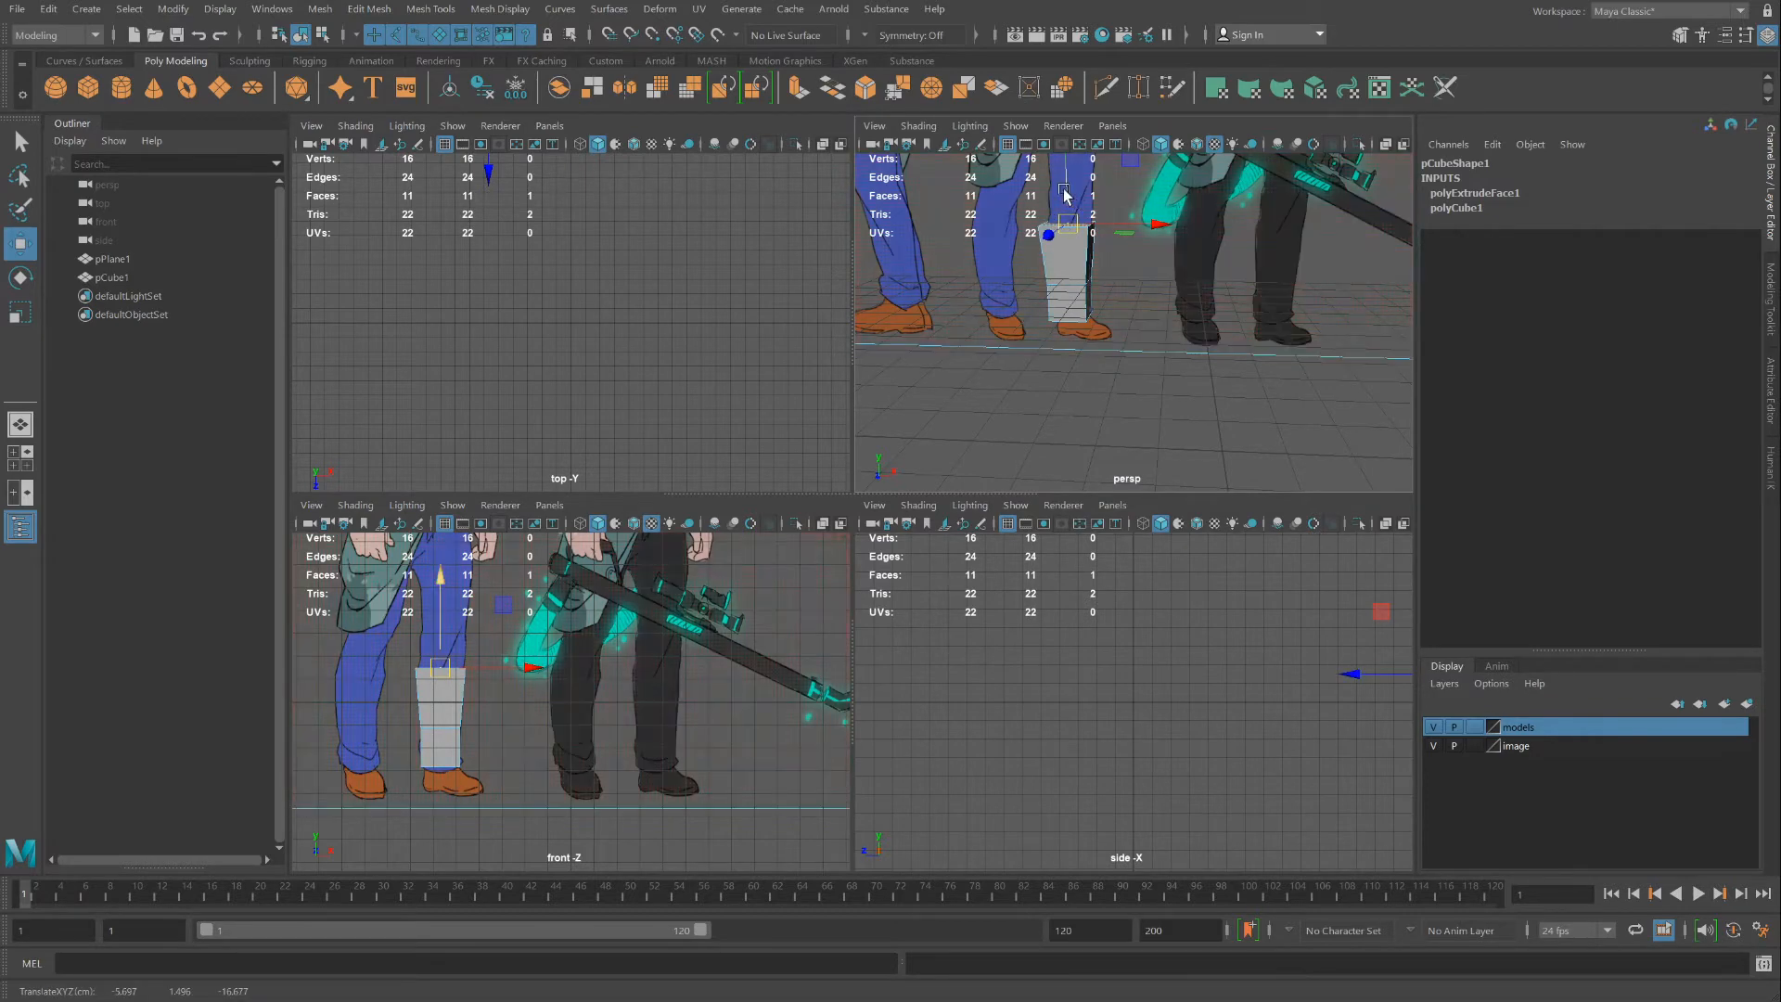
{"action": "key", "text": "ctrl+e"}
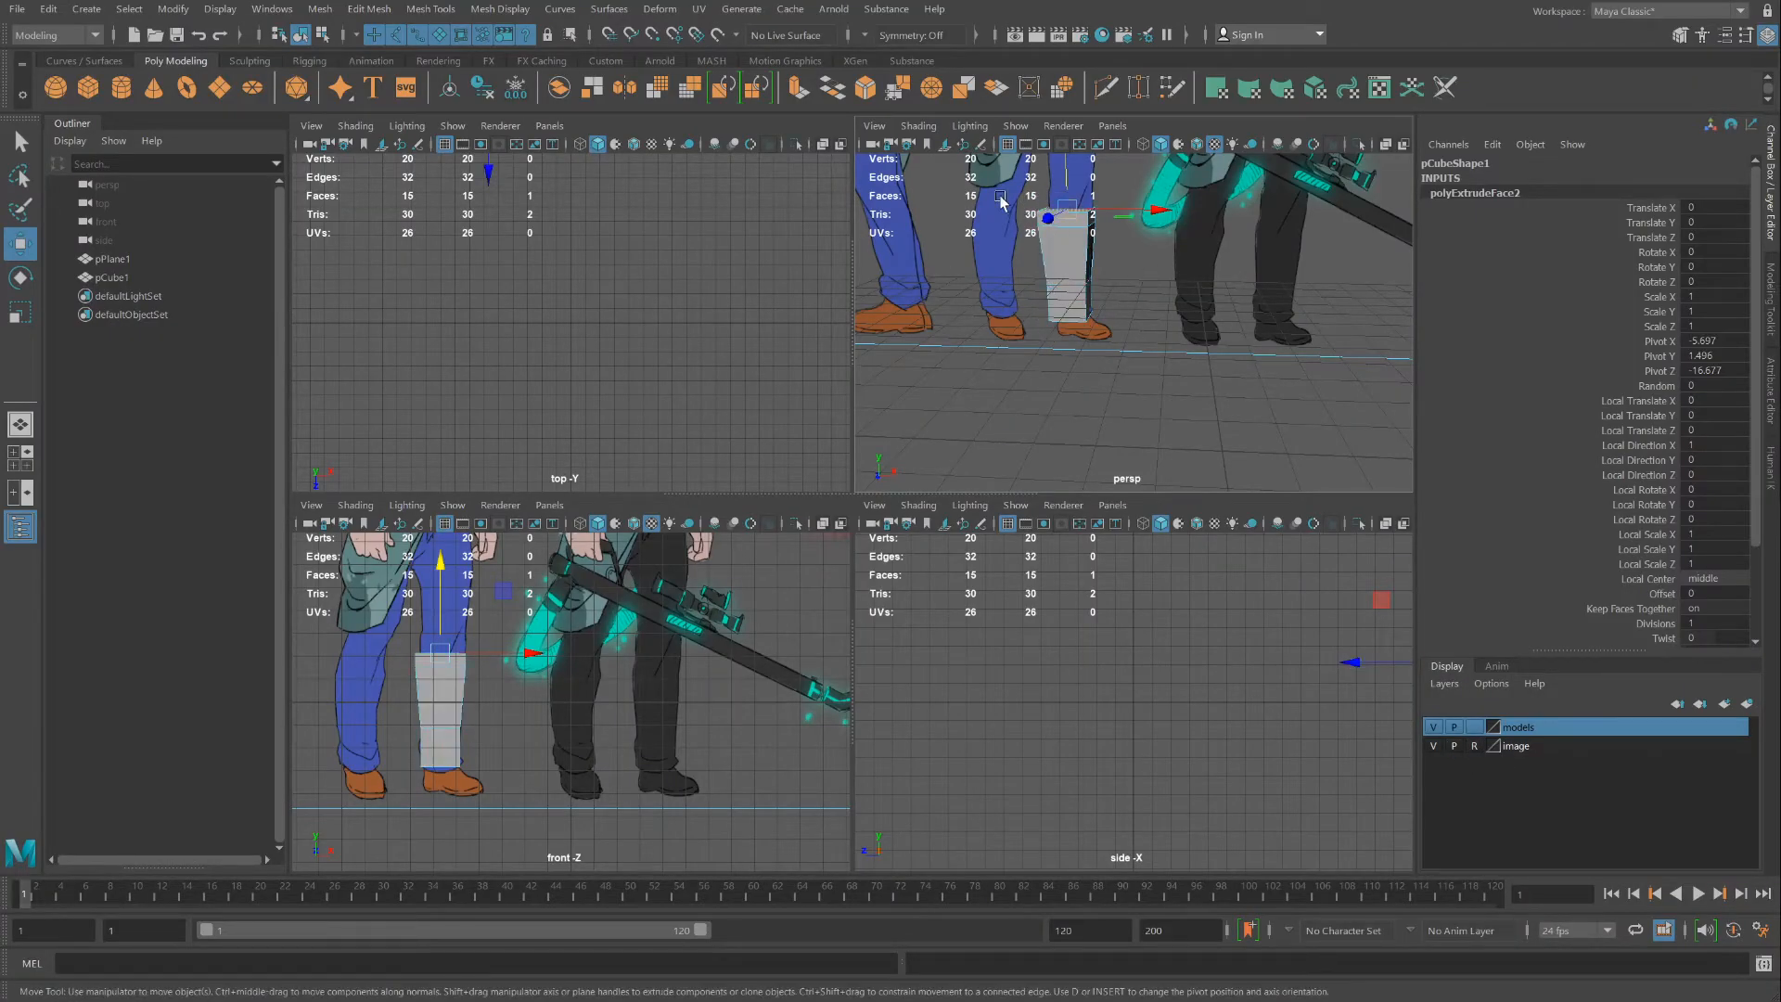
{"action": "key", "text": "r"}
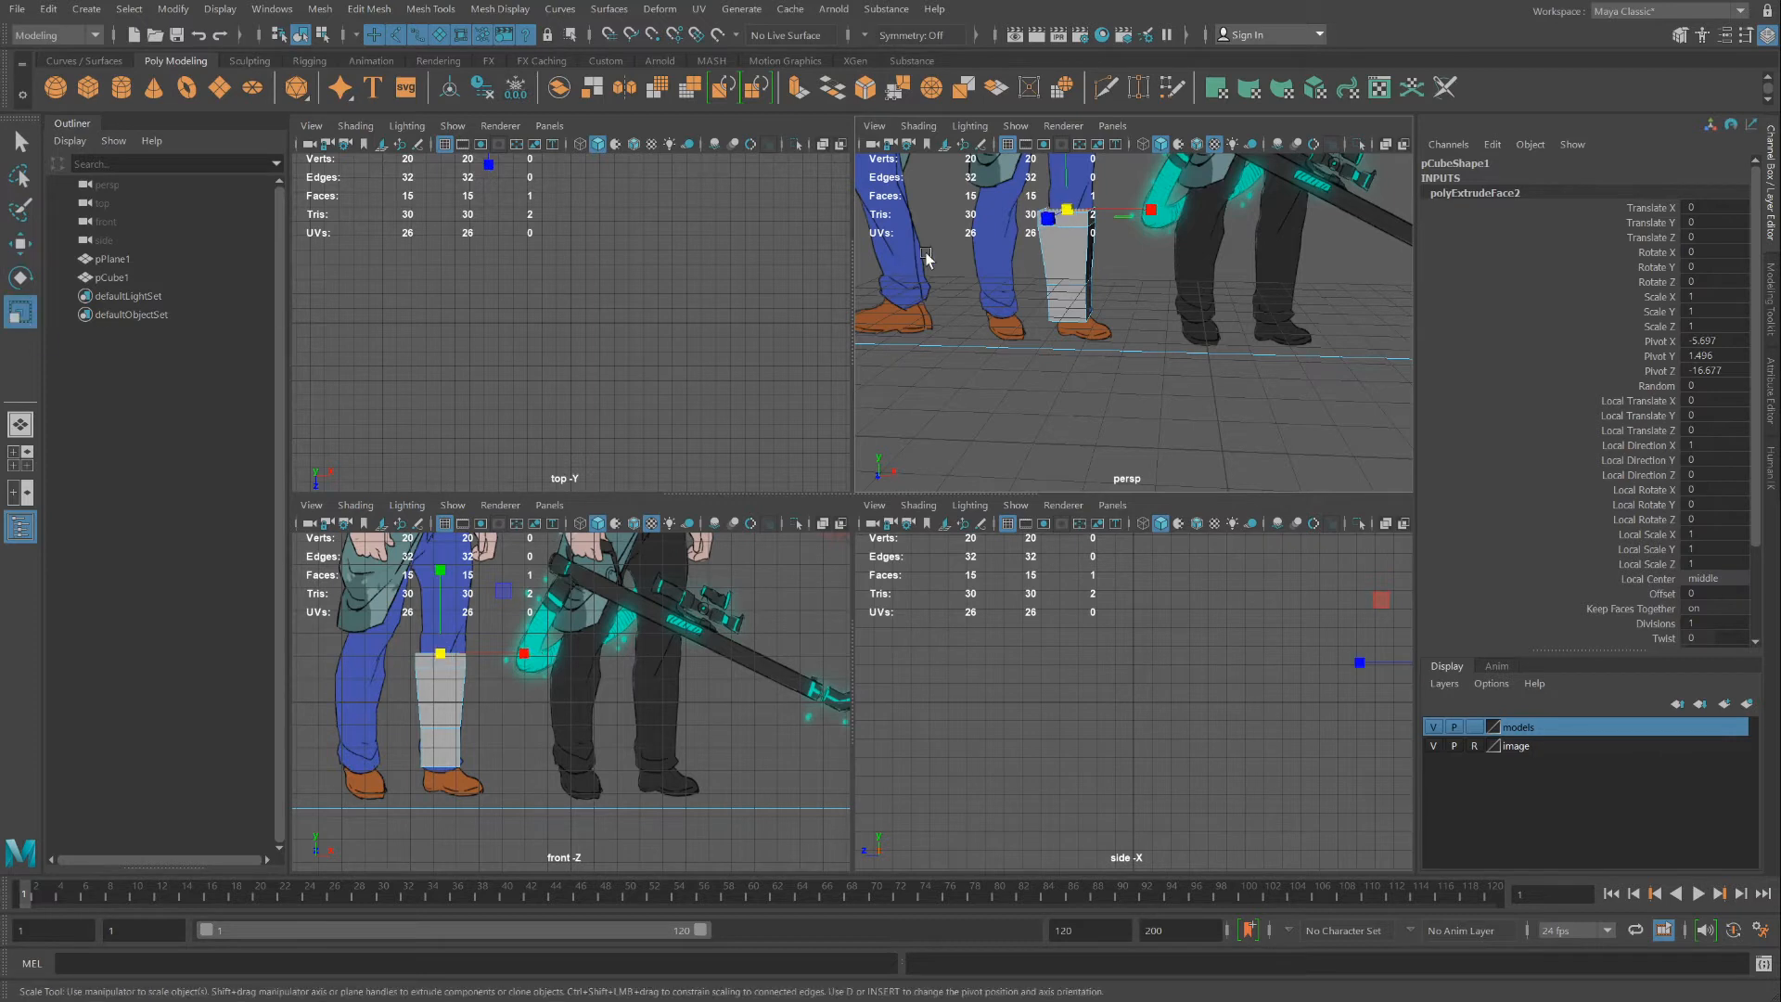
{"action": "left_click_drag", "start_coordinate": [1068, 208], "coordinate": [1068, 212]}
{"action": "key", "text": "3"}
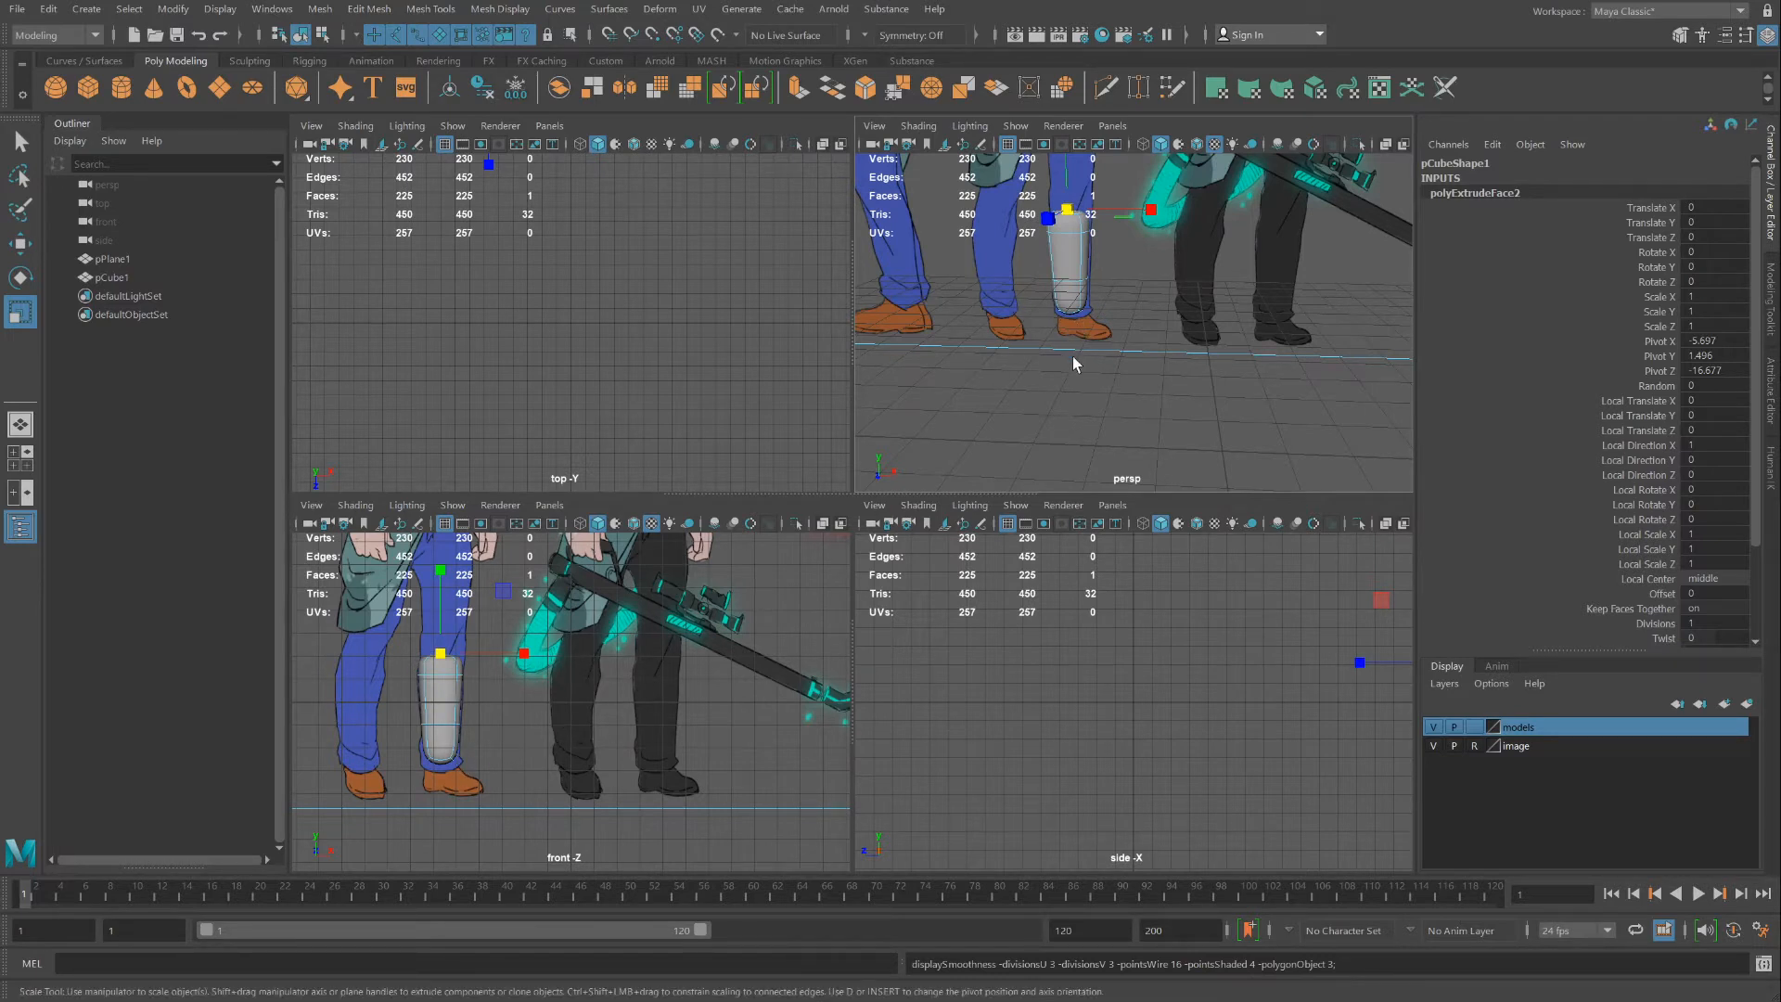
In a maximized perspective view, extrude the lower leg's bottom face slightly downward to meet the top of the shoe
{"action": "left_click", "coordinate": [1073, 314]}
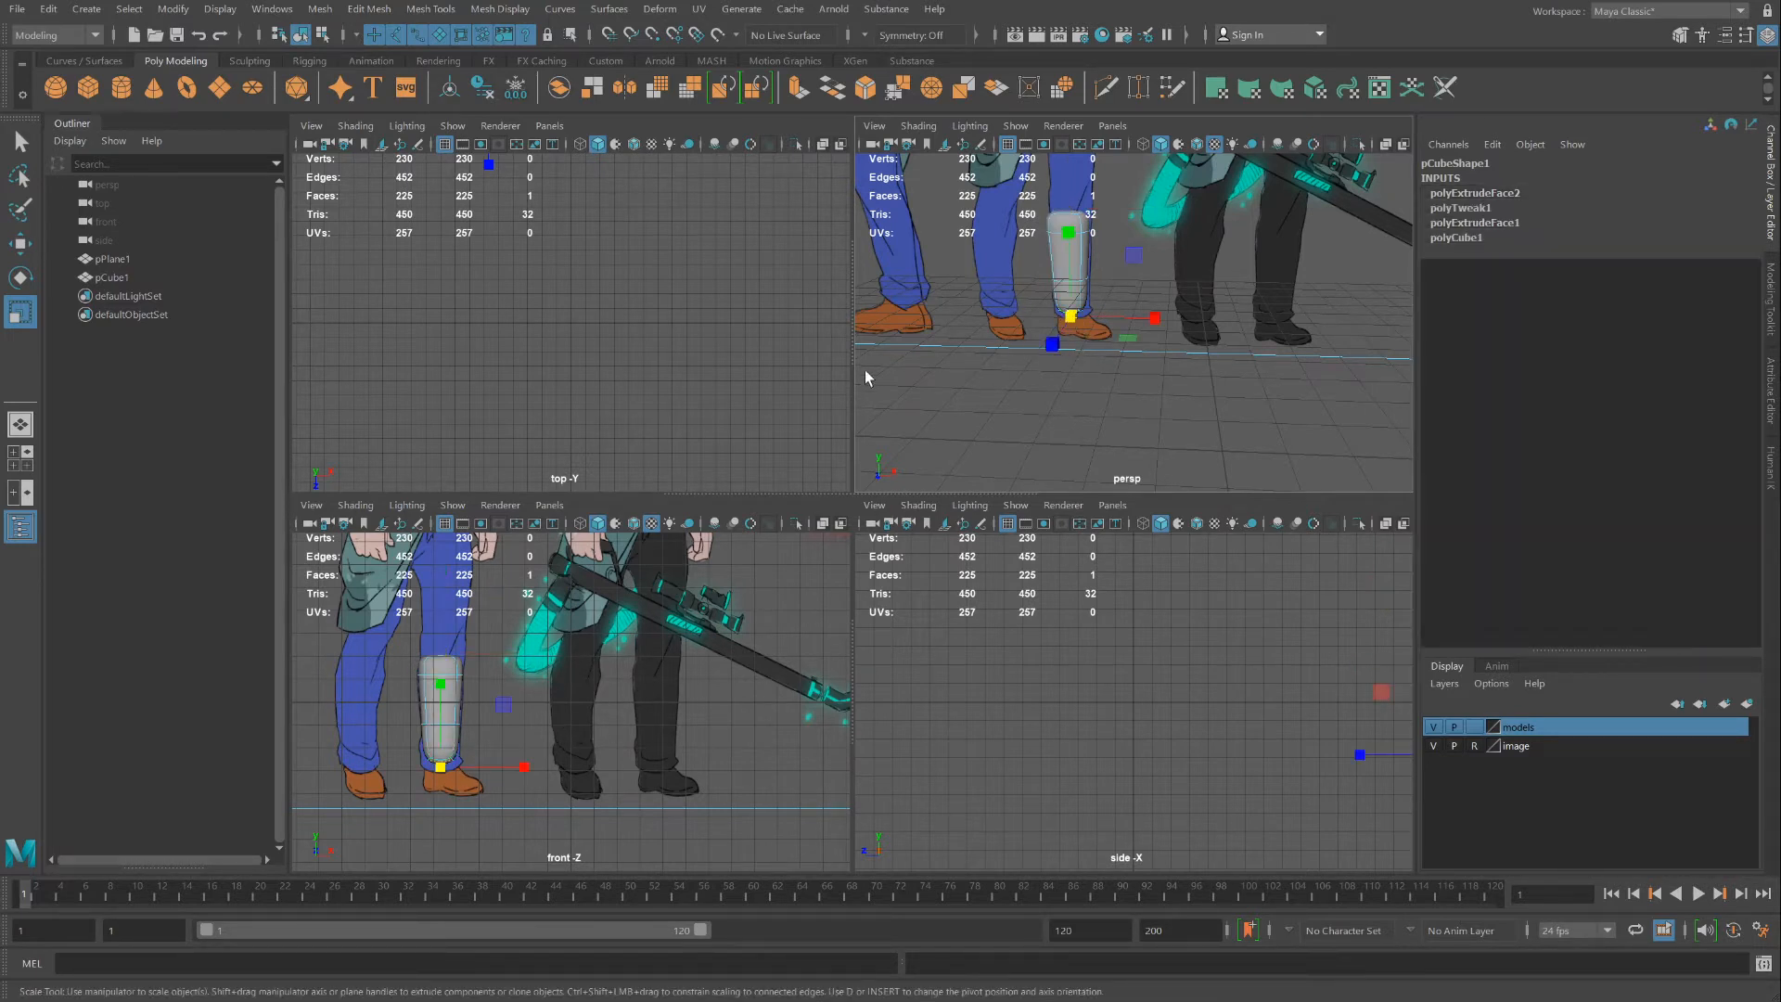
{"action": "scroll", "coordinate": [1062, 375], "scroll_direction": "up", "scroll_amount": 8}
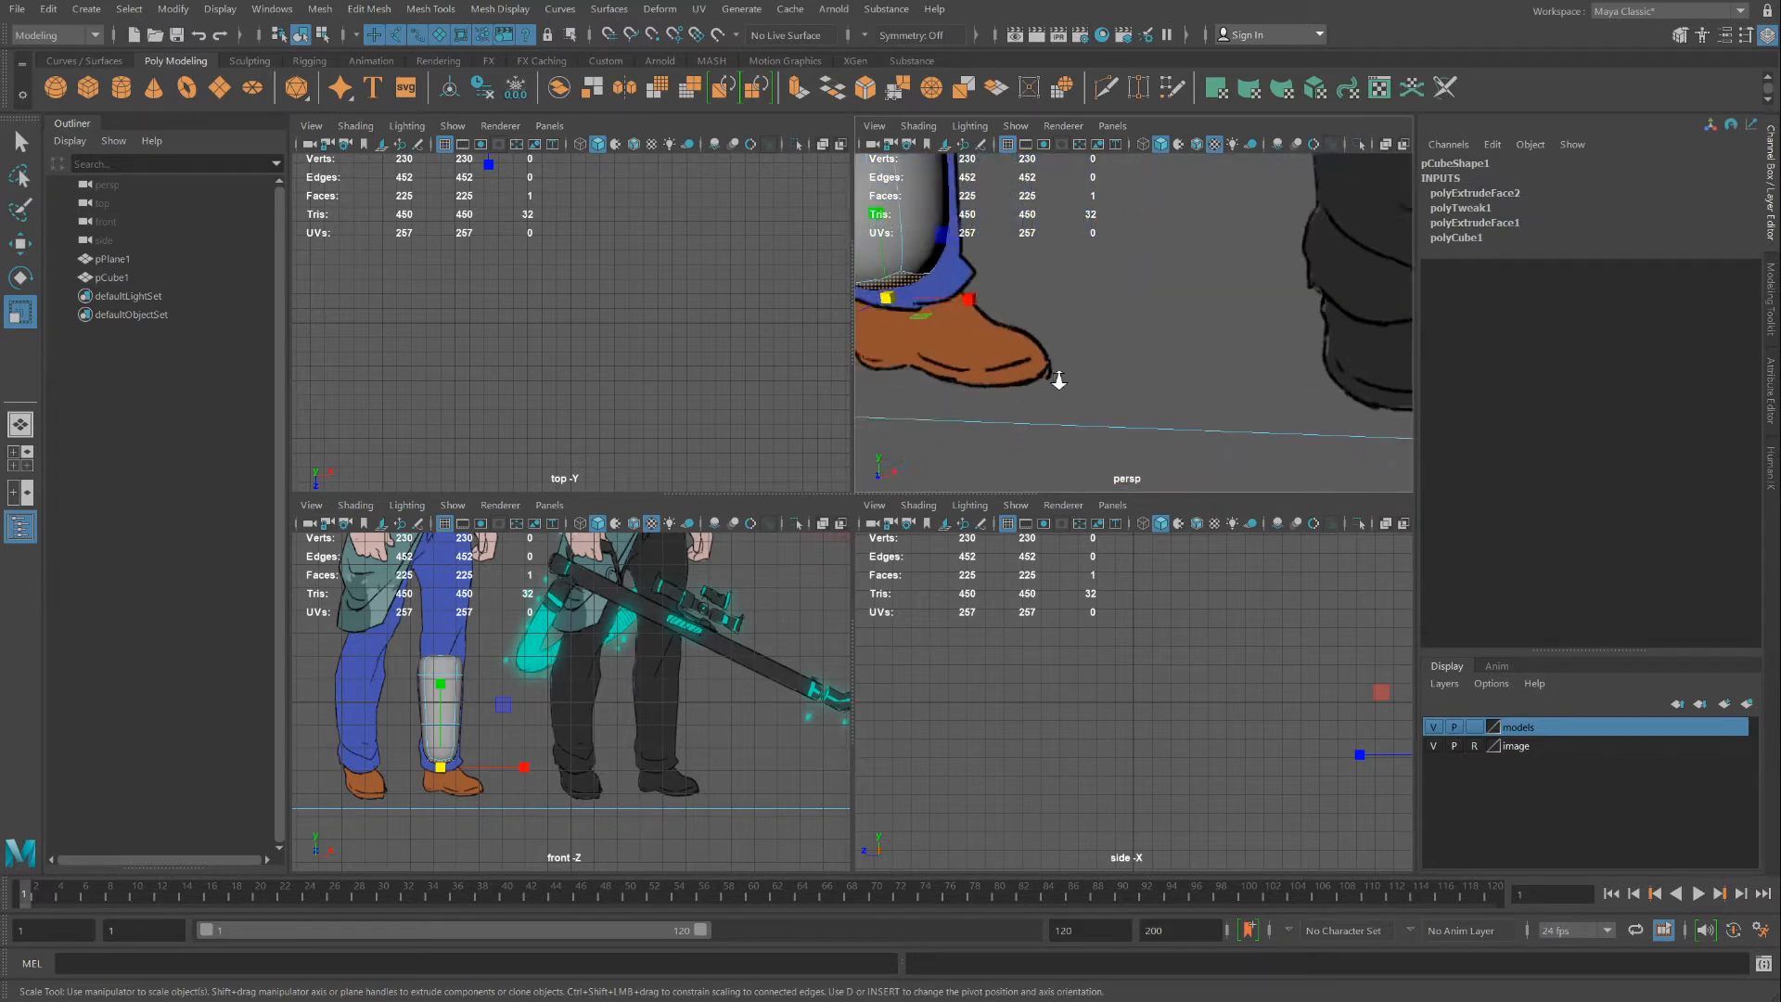
{"action": "key", "text": "space"}
{"action": "scroll", "coordinate": [377, 469], "scroll_direction": "down", "scroll_amount": 3}
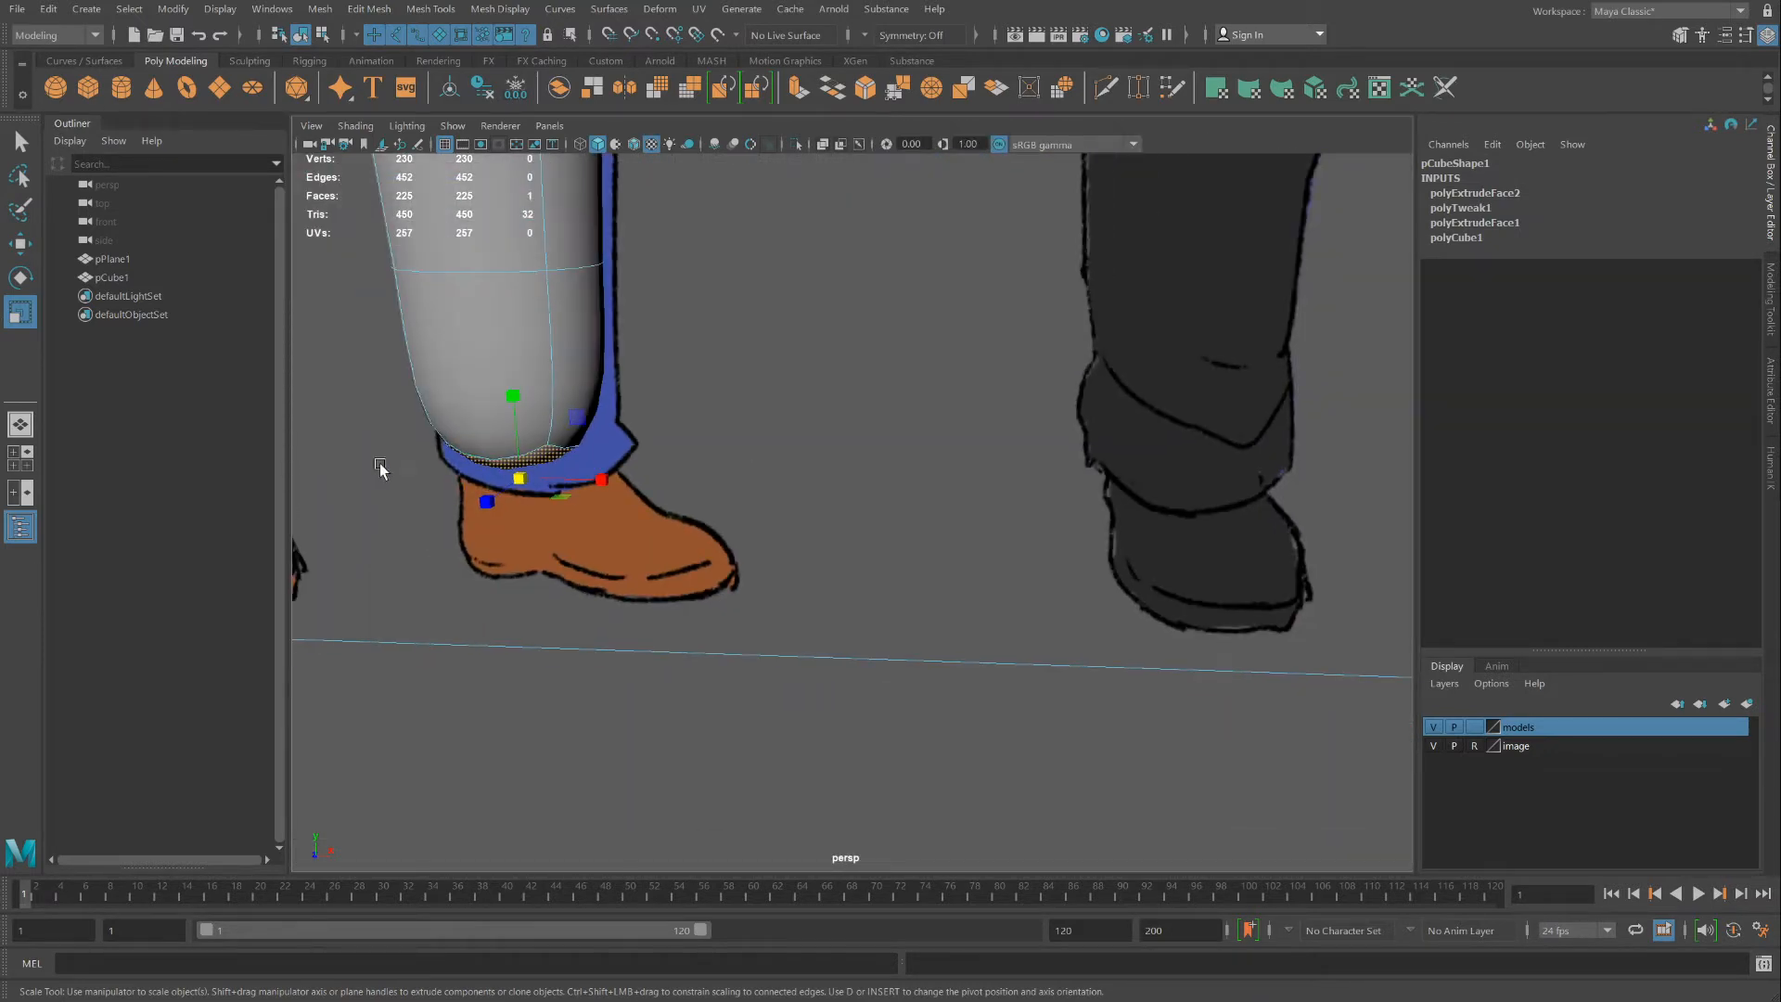
{"action": "key", "text": "w"}
{"action": "left_click_drag", "start_coordinate": [509, 386], "coordinate": [512, 403], "text": "shift"}
{"action": "scroll", "coordinate": [501, 469], "scroll_direction": "down", "scroll_amount": 5}
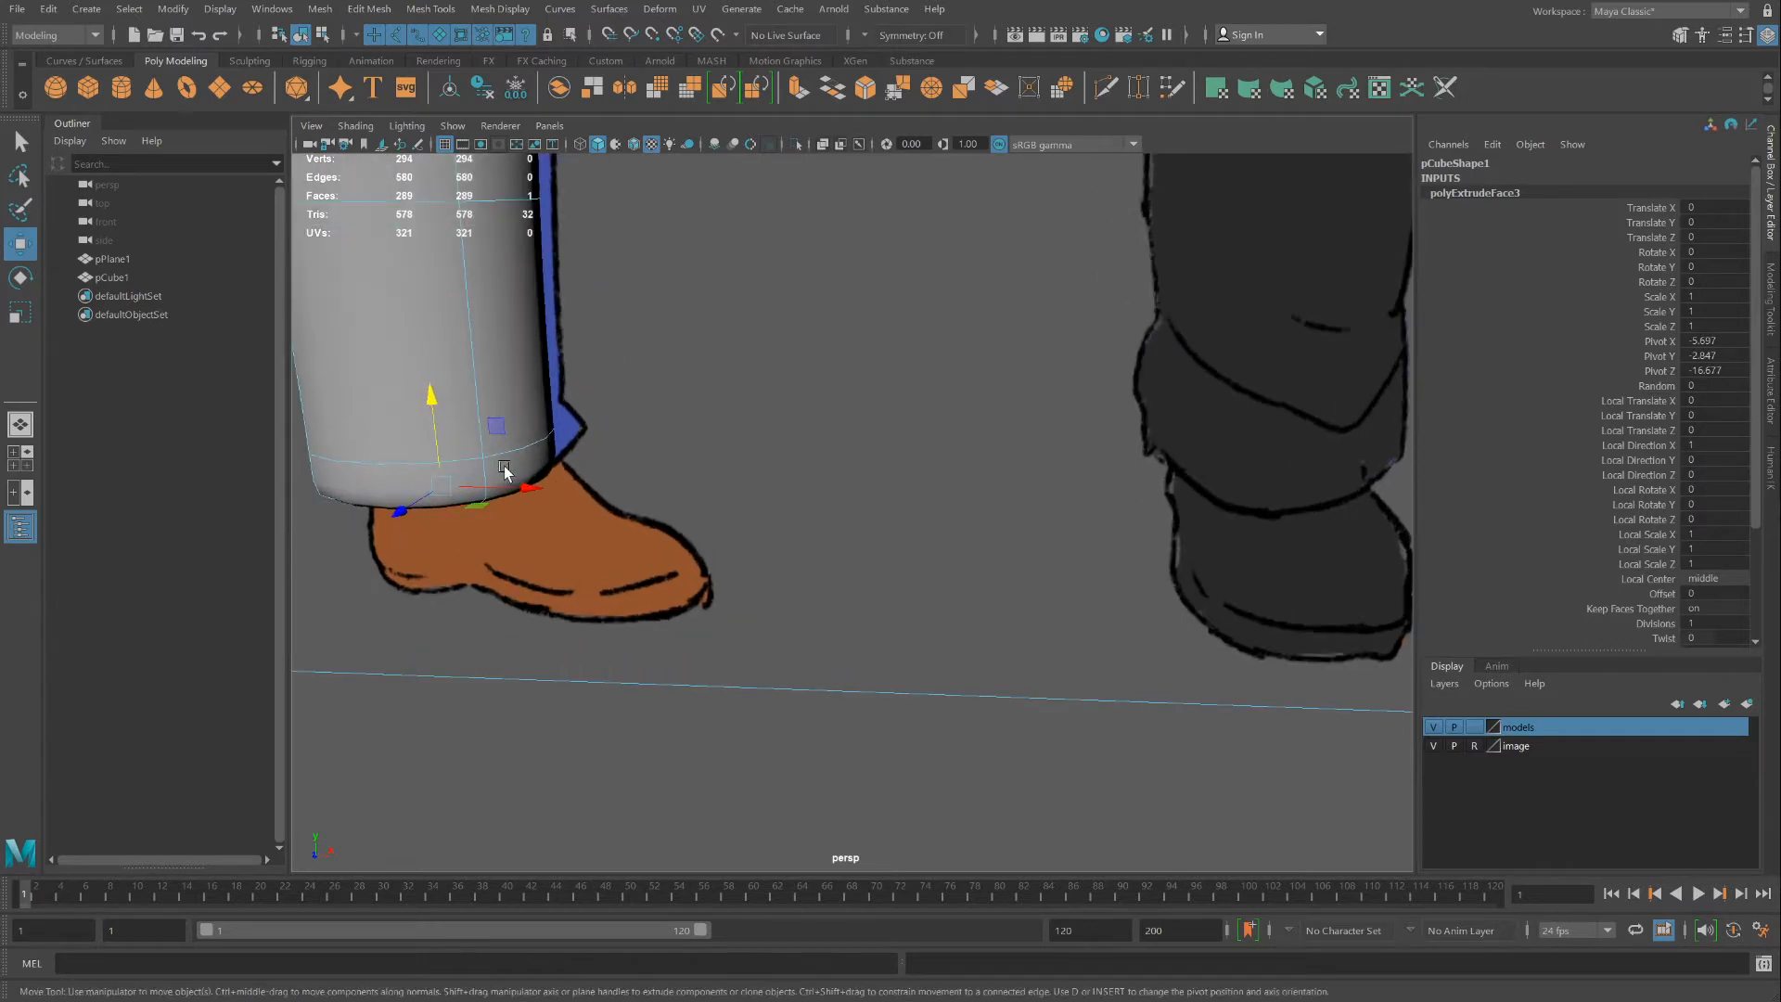
Select the lower leg's vertex ring just above the trouser hem and raise it slightly
{"action": "scroll", "coordinate": [655, 478], "scroll_direction": "up", "scroll_amount": 4}
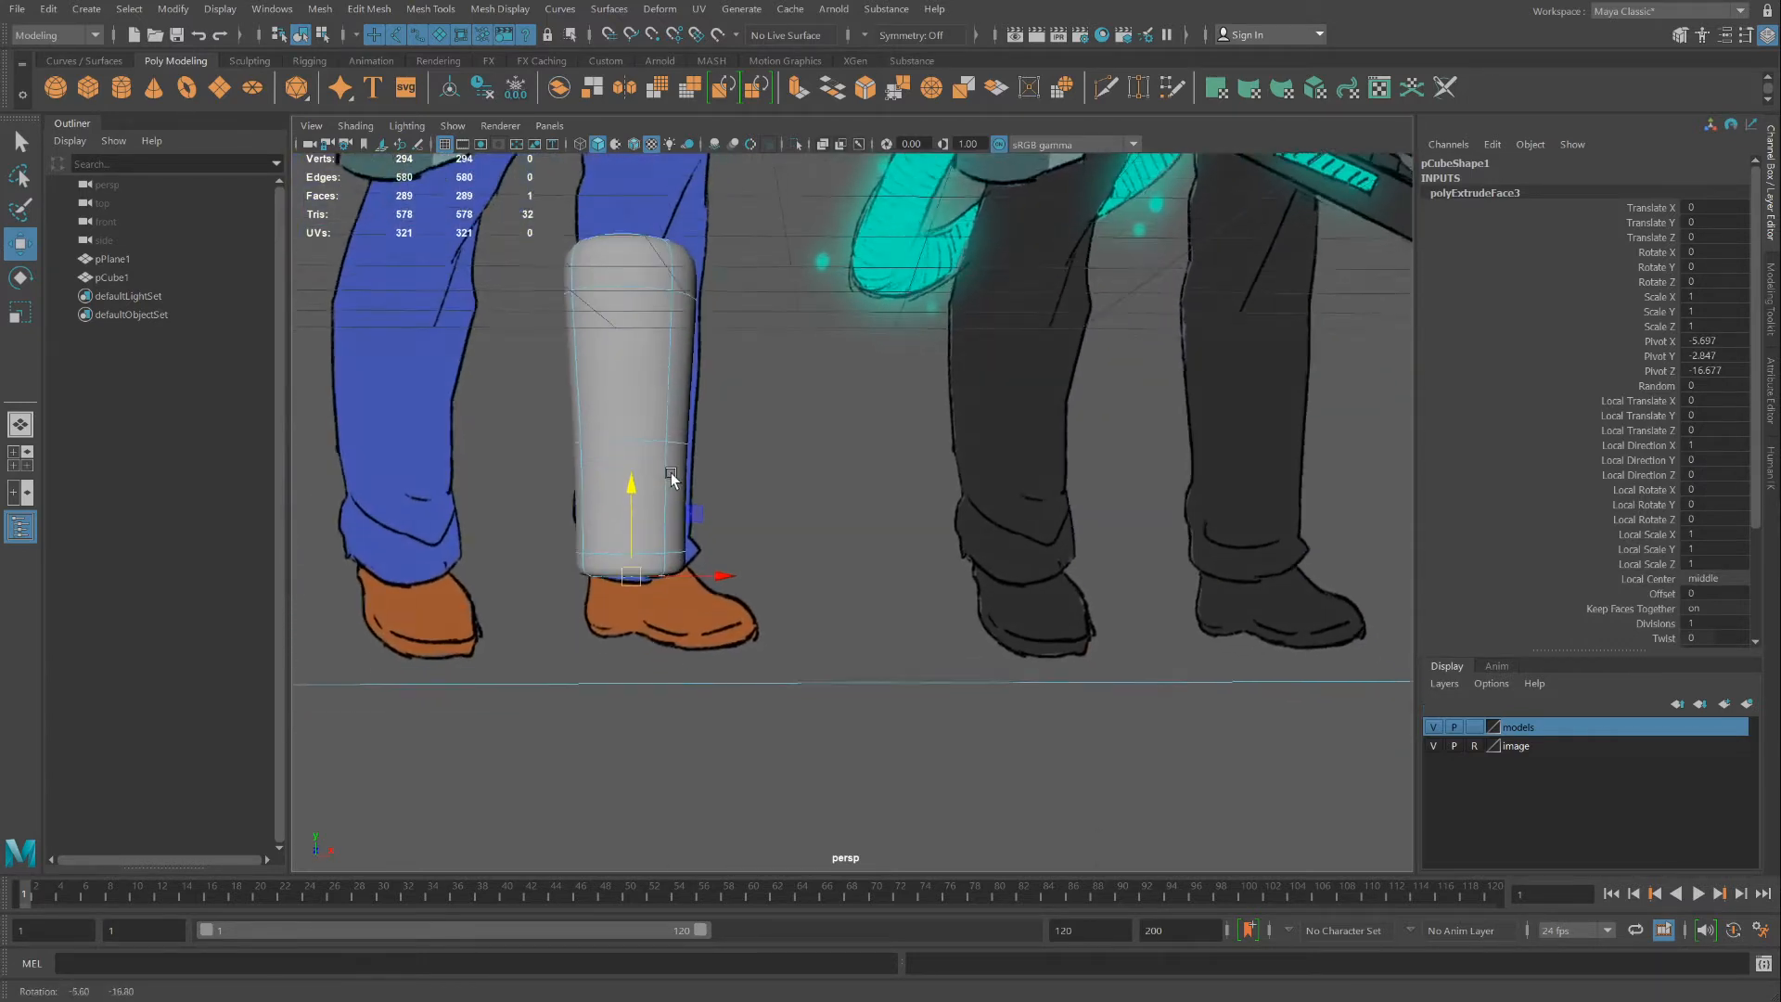
{"action": "right_click_drag", "start_coordinate": [655, 501], "coordinate": [557, 495]}
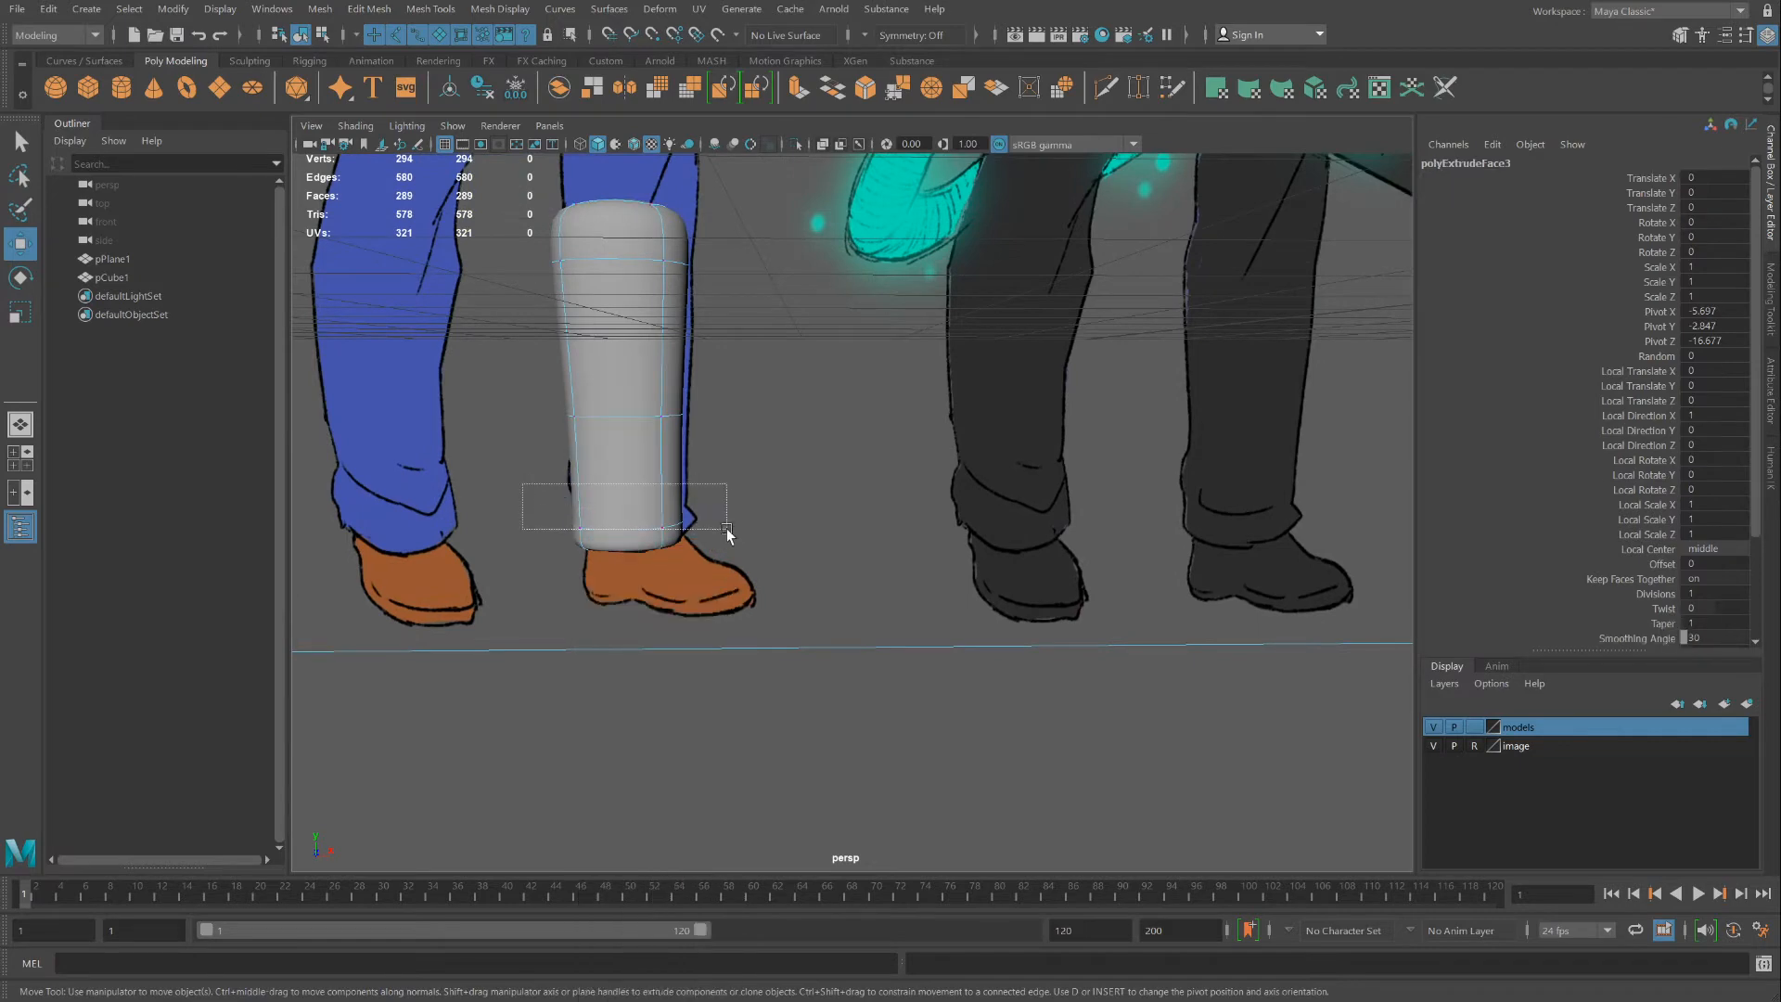
{"action": "left_click_drag", "start_coordinate": [726, 527], "coordinate": [706, 434]}
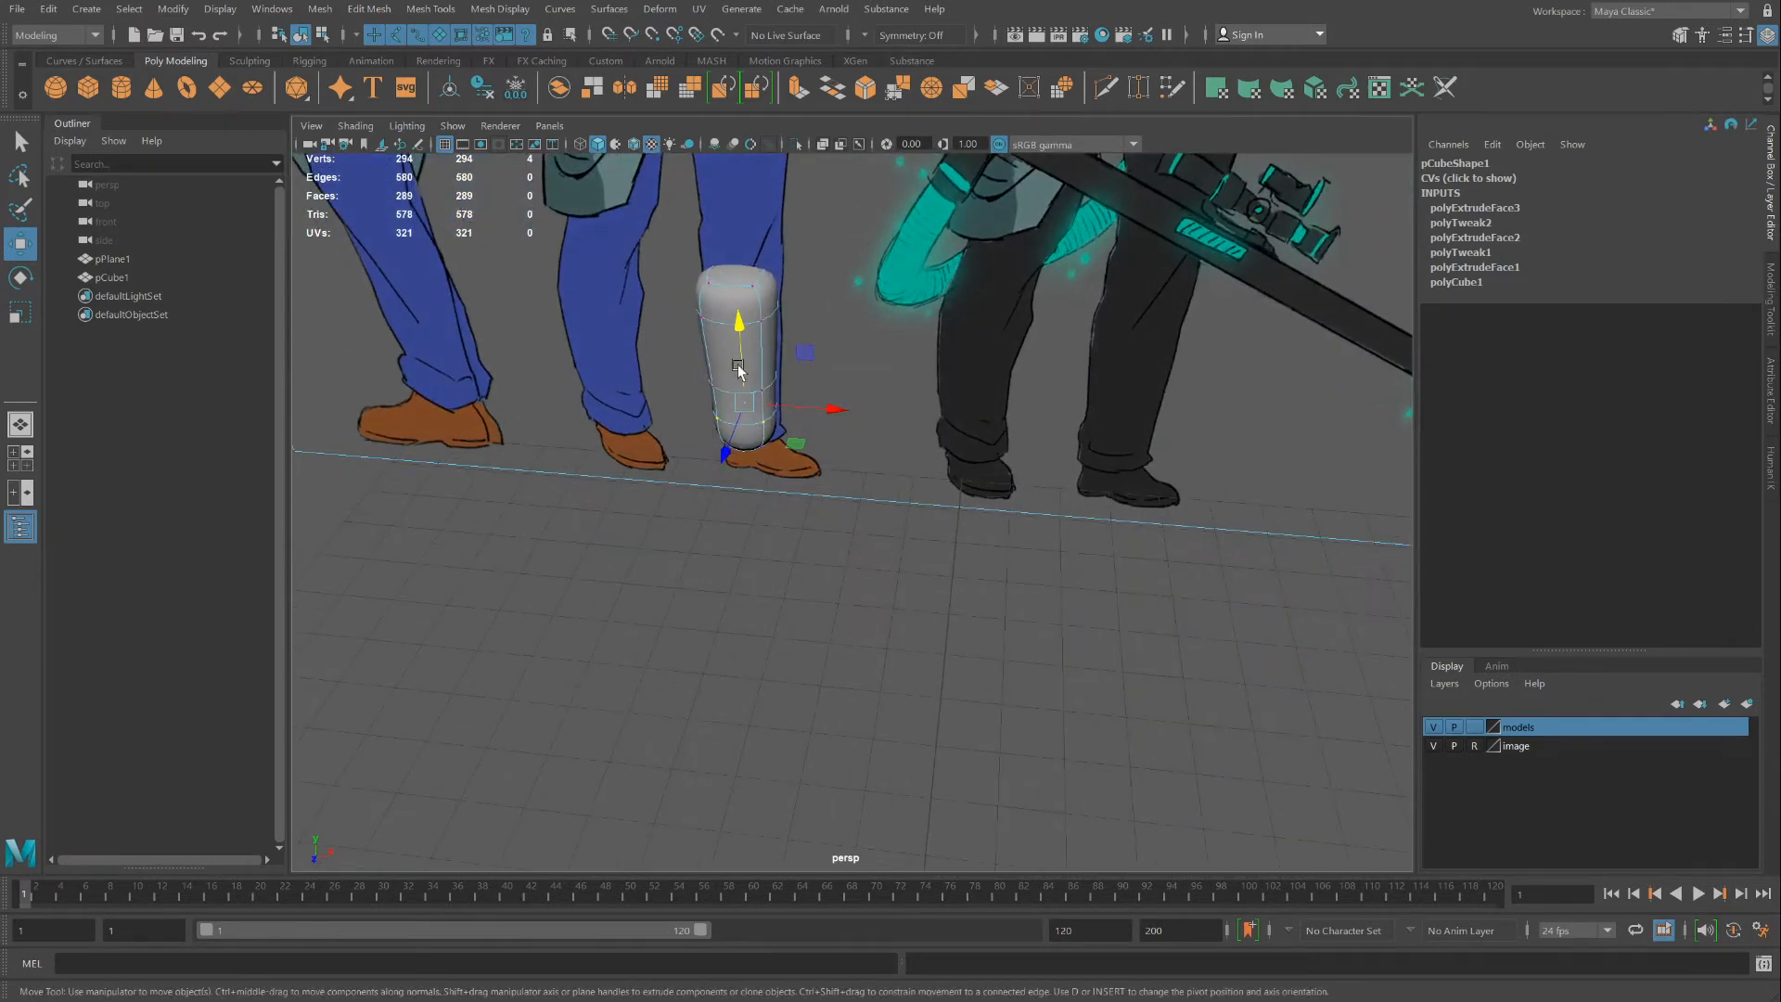
Duplicate the lower-leg mesh in object mode and place the copy above it at about 2.27 on Y as the thigh
{"action": "right_click_drag", "start_coordinate": [745, 345], "coordinate": [754, 401]}
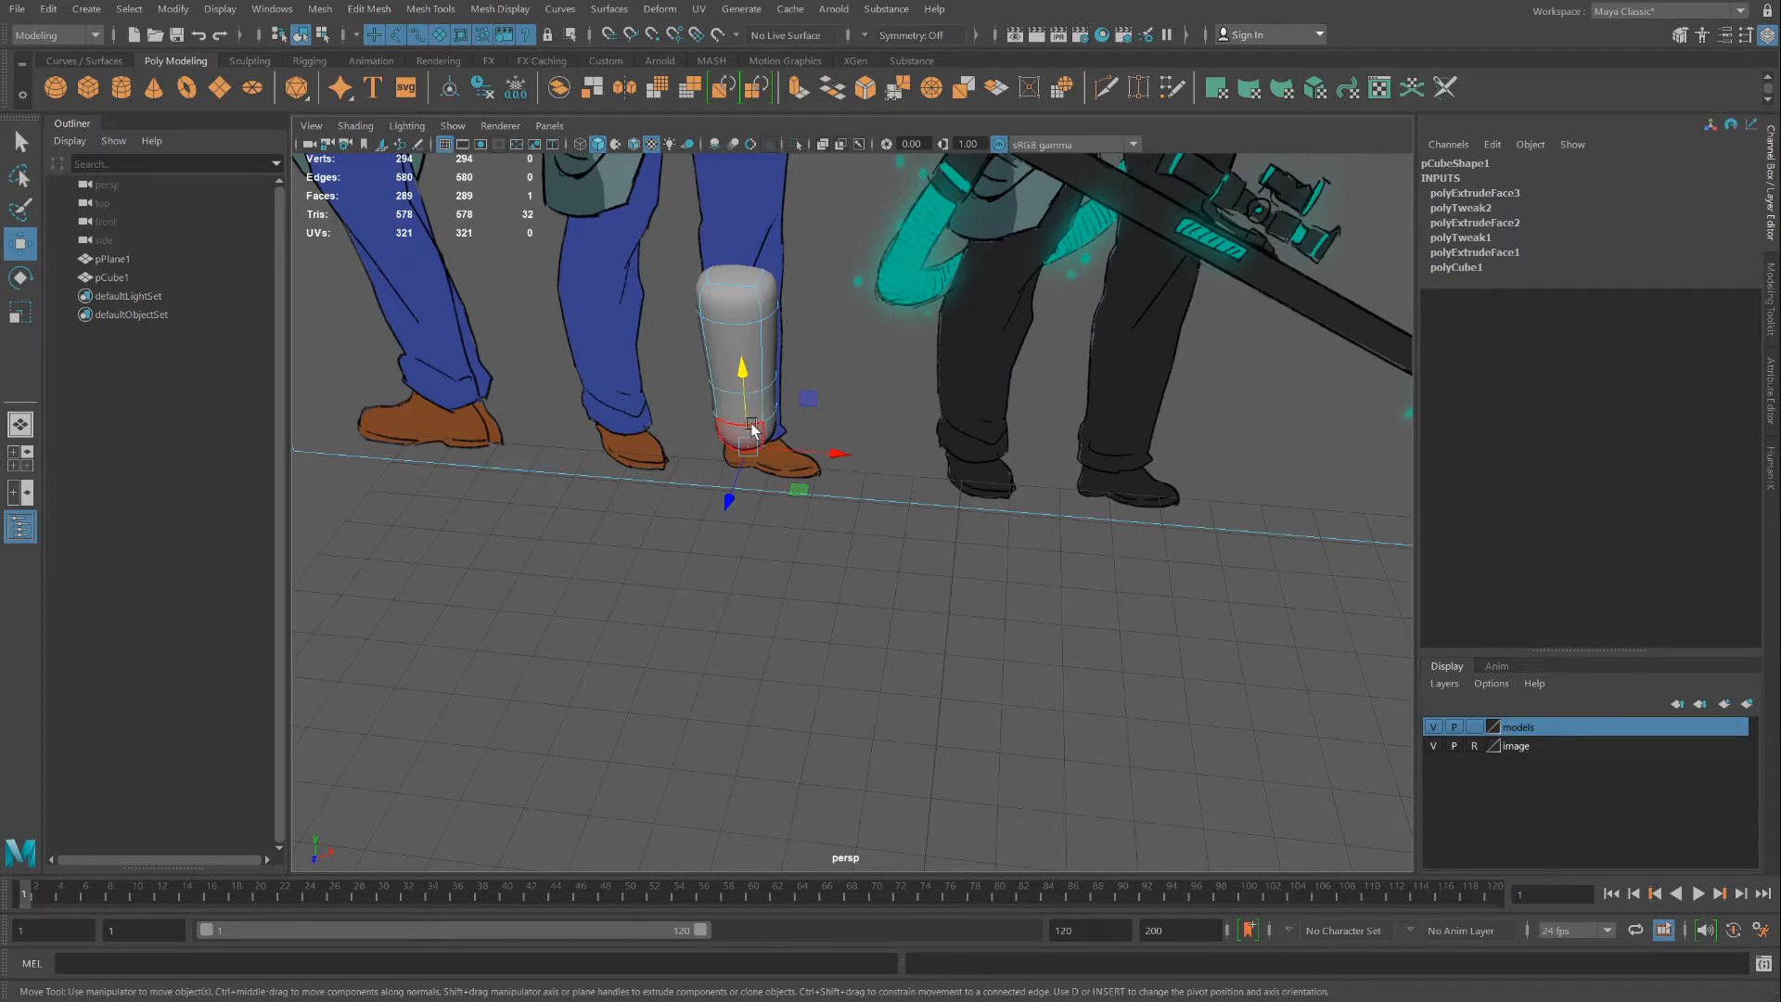
{"action": "mouse_move", "coordinate": [759, 415]}
{"action": "left_mouse_down", "text": "alt"}
{"action": "mouse_move", "coordinate": [668, 381]}
{"action": "mouse_move", "coordinate": [548, 381]}
{"action": "mouse_move", "coordinate": [767, 388]}
{"action": "mouse_move", "coordinate": [770, 424]}
{"action": "left_mouse_up", "text": "alt"}
{"action": "right_click_drag", "start_coordinate": [770, 424], "coordinate": [820, 402]}
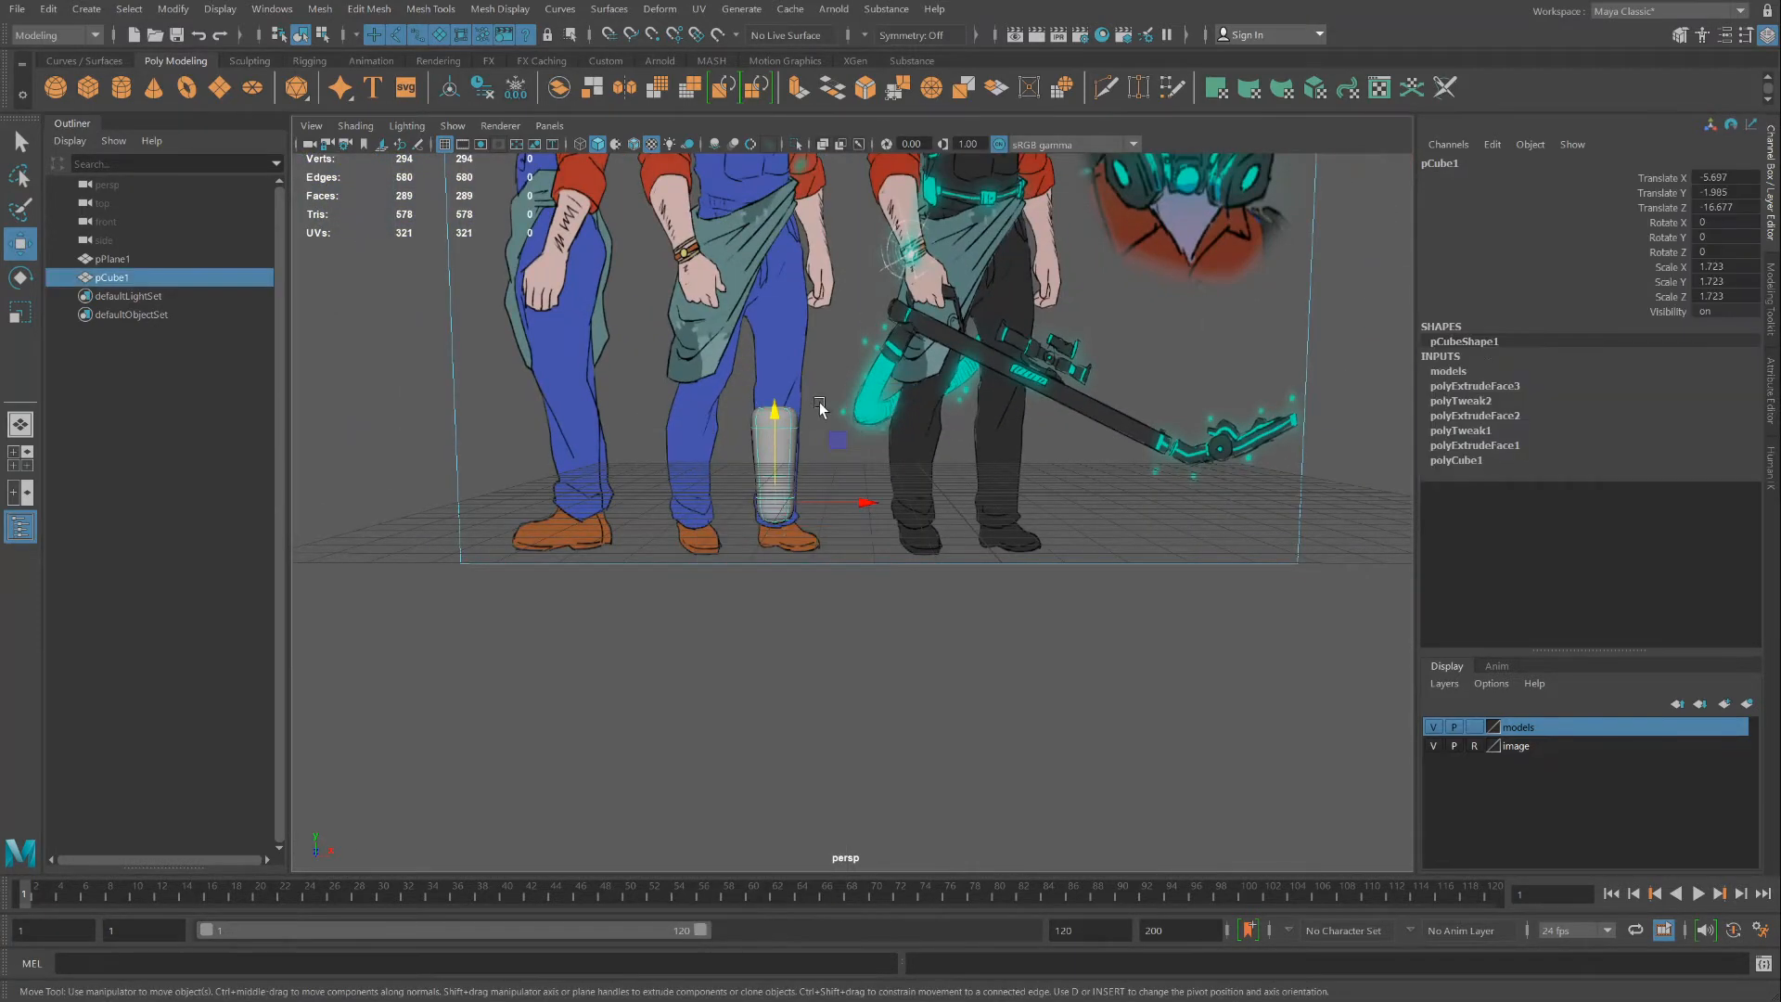
{"action": "left_click_drag", "start_coordinate": [820, 402], "coordinate": [786, 425], "text": "alt"}
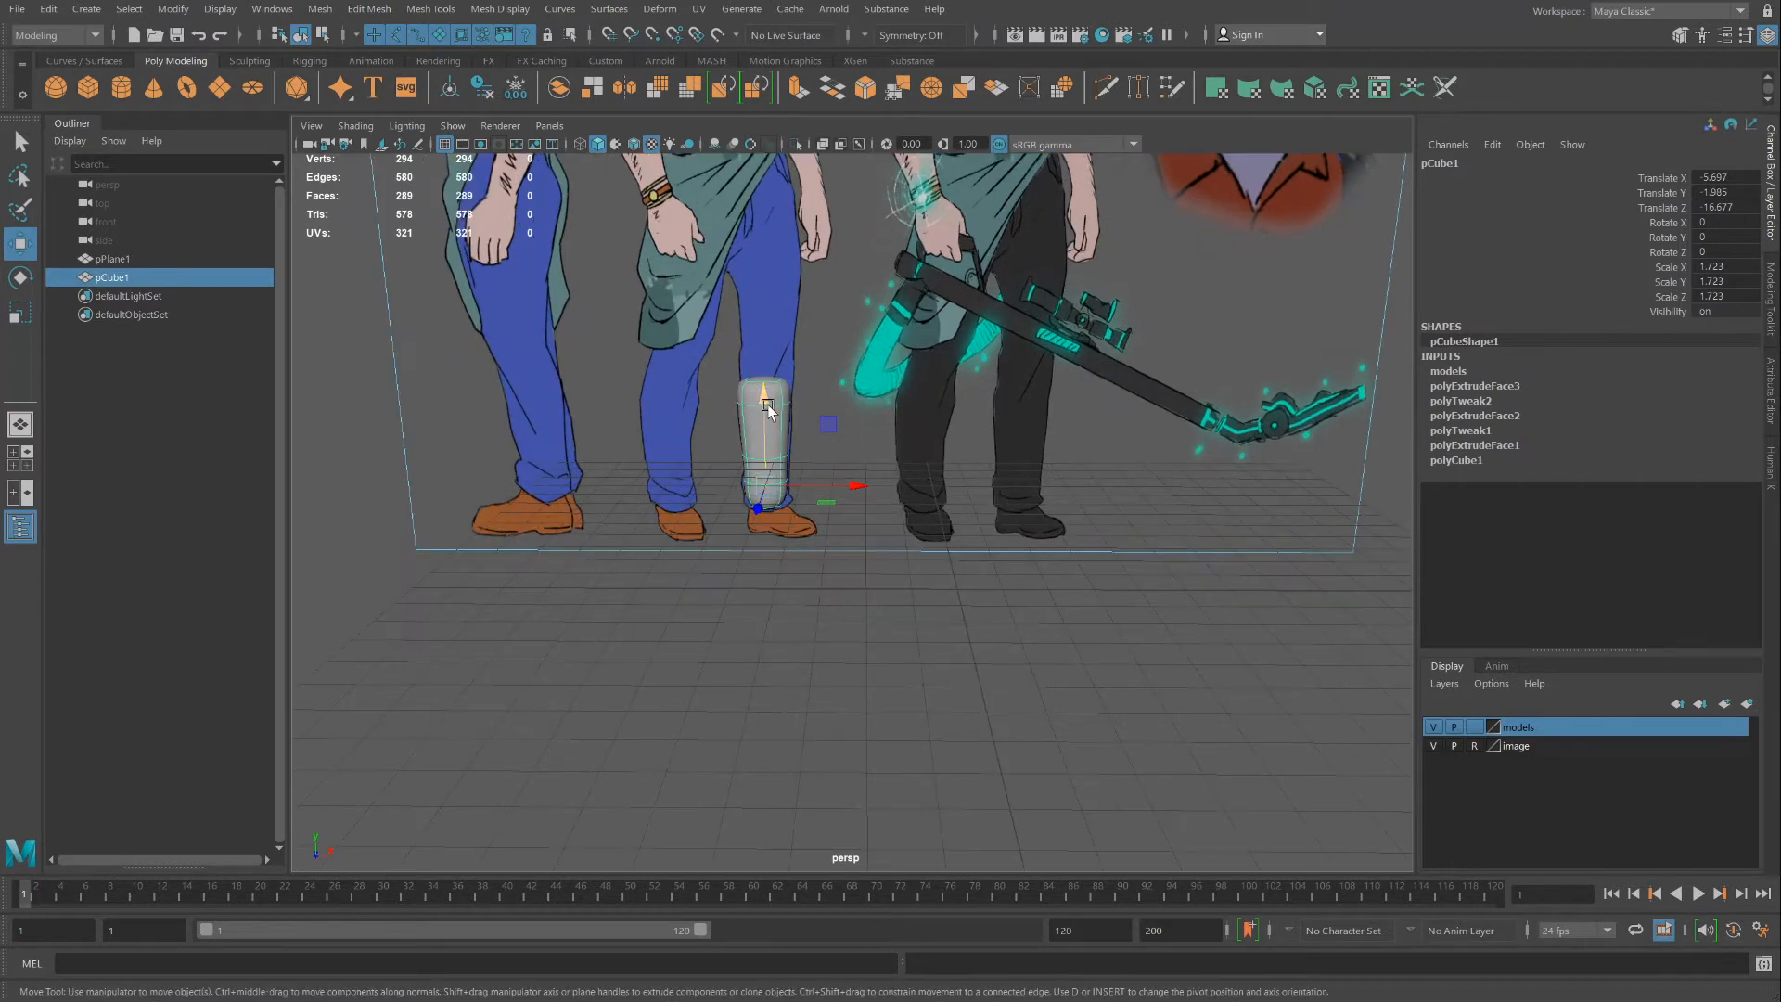
{"action": "right_click_drag", "start_coordinate": [766, 412], "coordinate": [840, 376]}
{"action": "left_click_drag", "start_coordinate": [765, 399], "coordinate": [755, 276], "text": "shift"}
{"action": "scroll", "coordinate": [838, 353], "scroll_direction": "down", "scroll_amount": 6}
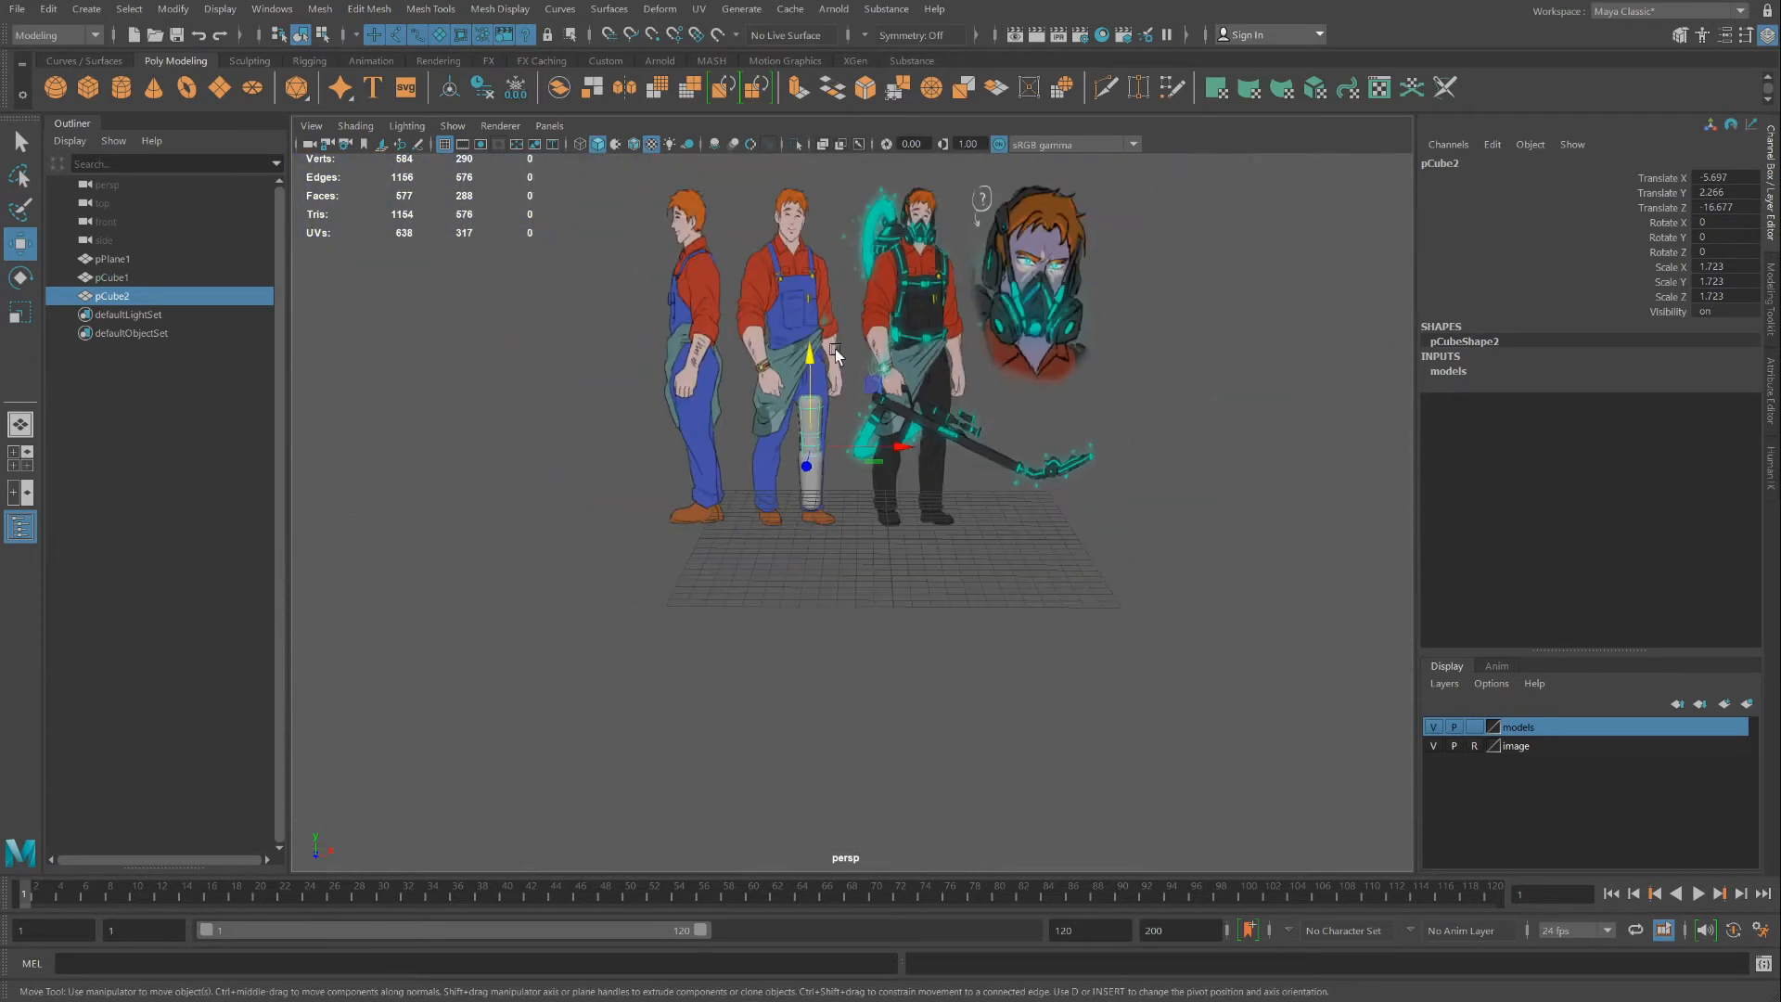
{"action": "scroll", "coordinate": [835, 353], "scroll_direction": "up", "scroll_amount": 5}
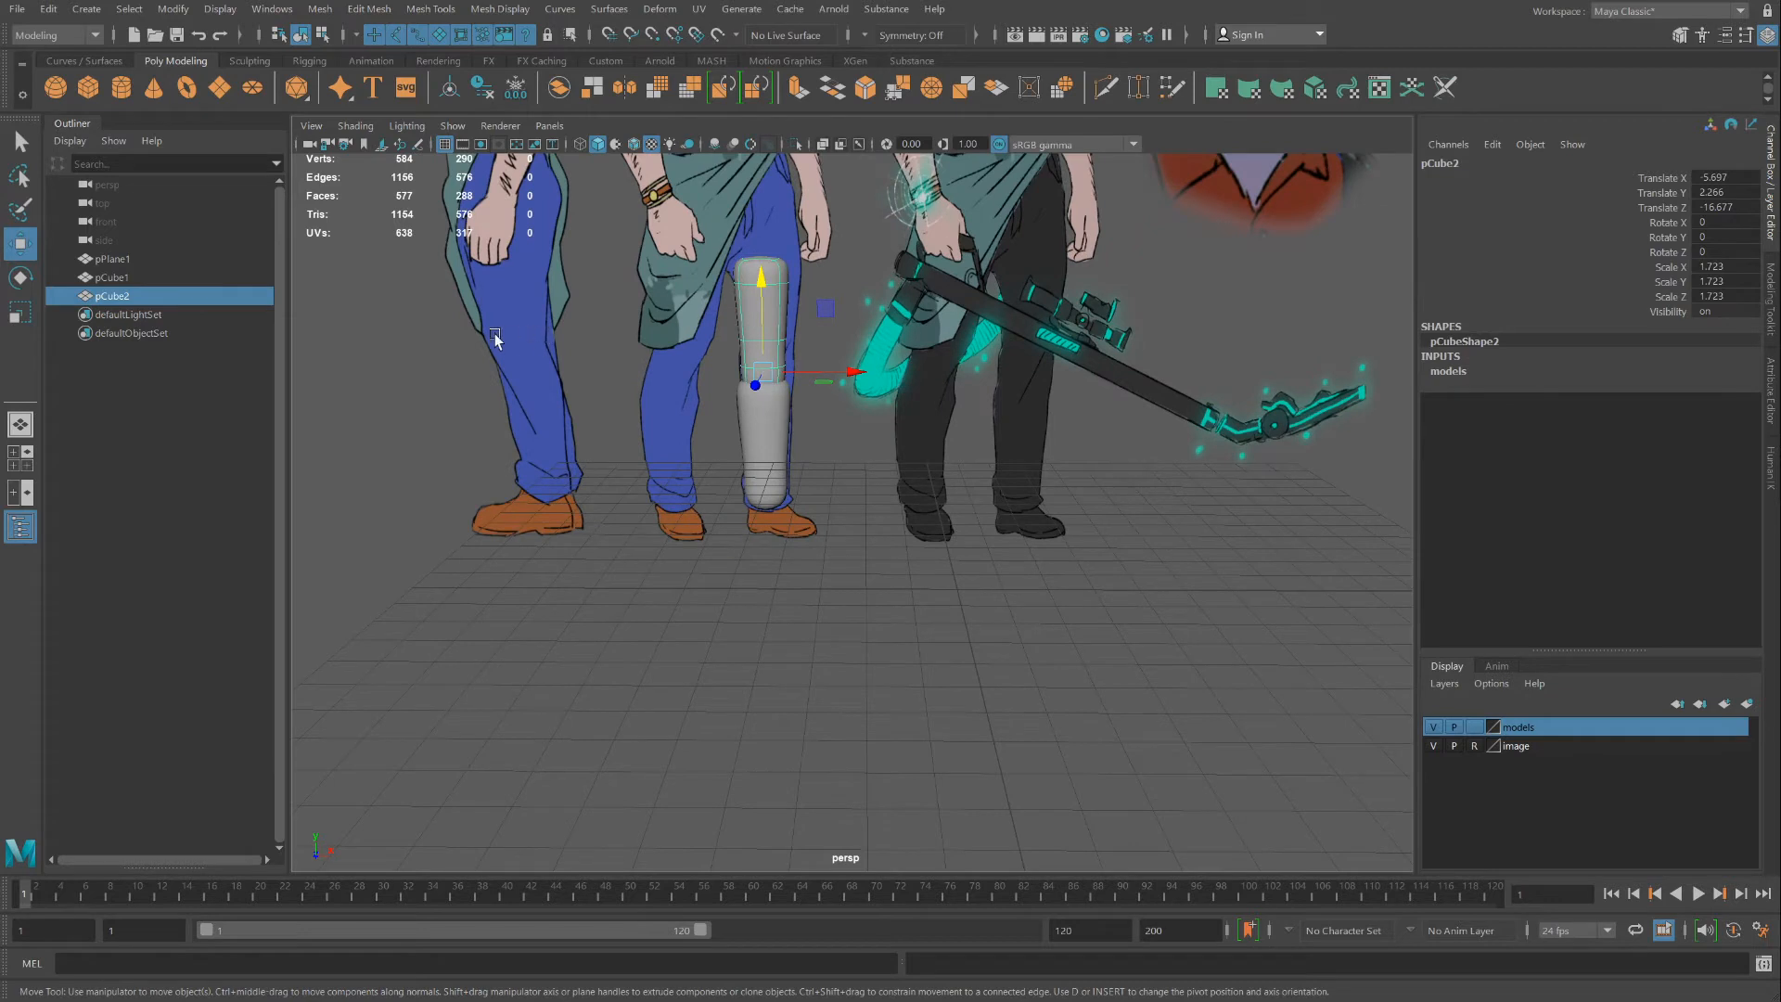
Scale the thigh piece's upper vertices wider to match the upper trouser leg, and select the vertex ring near its lower end
{"action": "scroll", "coordinate": [838, 462], "scroll_direction": "up", "scroll_amount": 2}
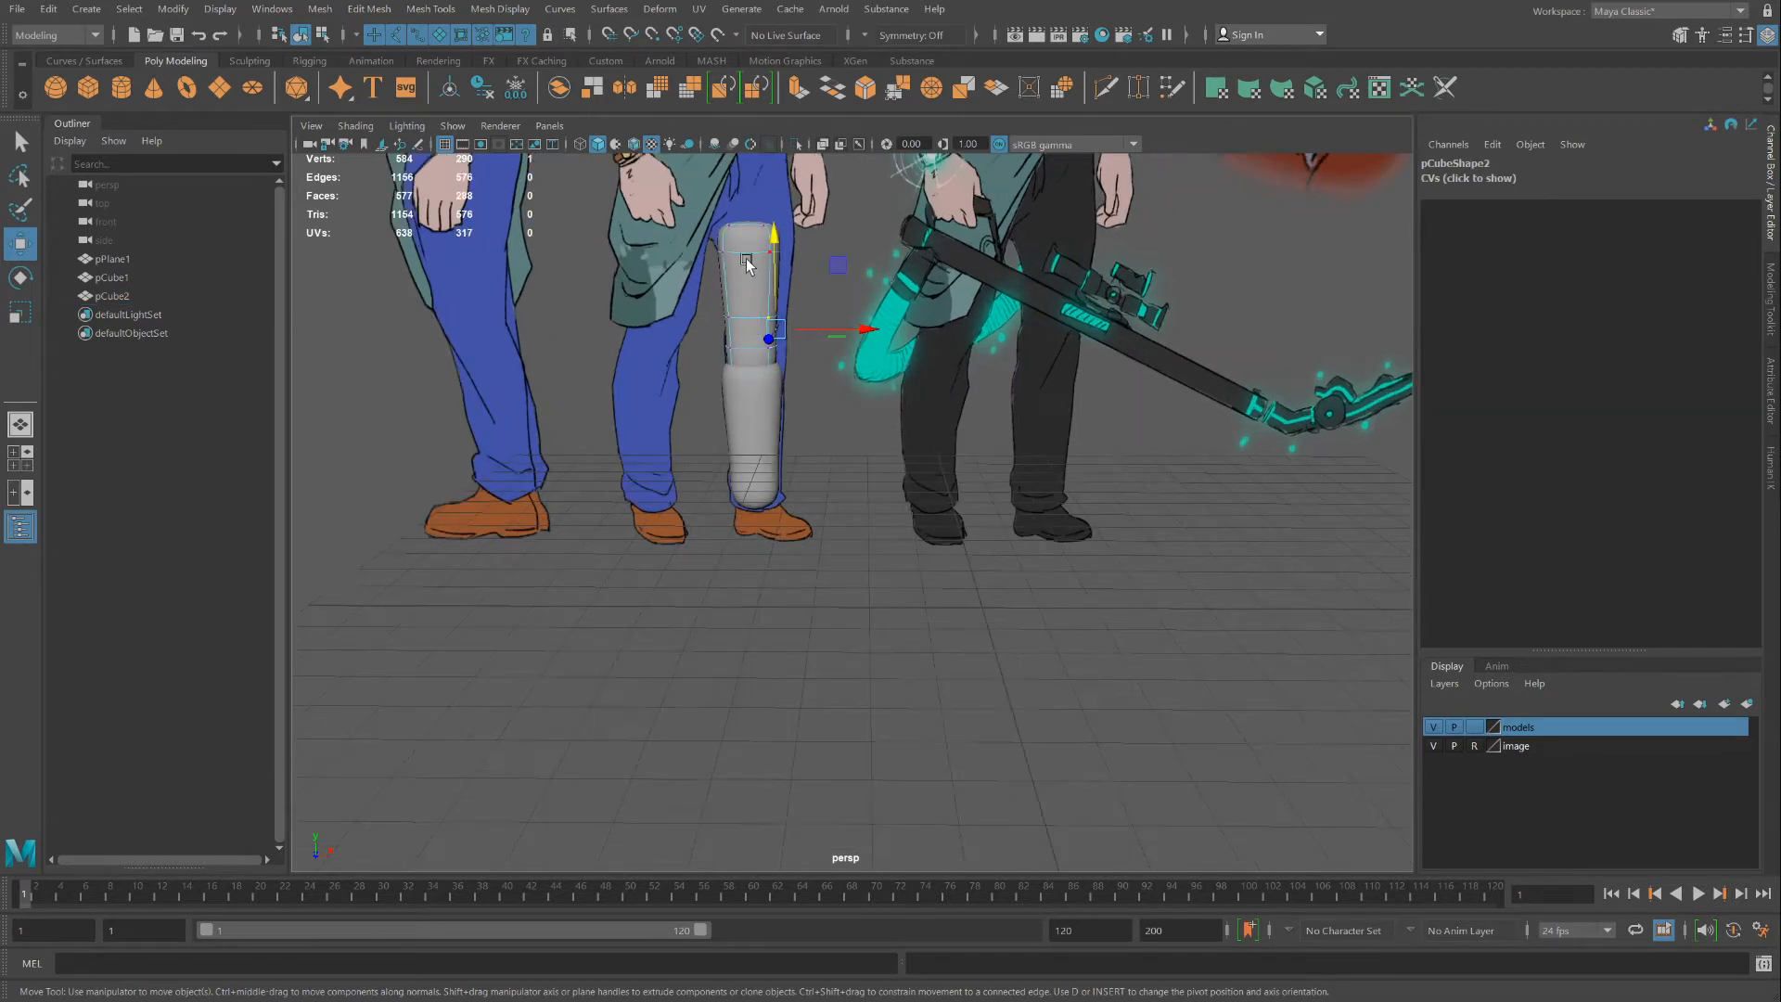
{"action": "right_click_drag", "start_coordinate": [742, 258], "coordinate": [675, 247]}
{"action": "left_click_drag", "start_coordinate": [839, 270], "coordinate": [841, 272]}
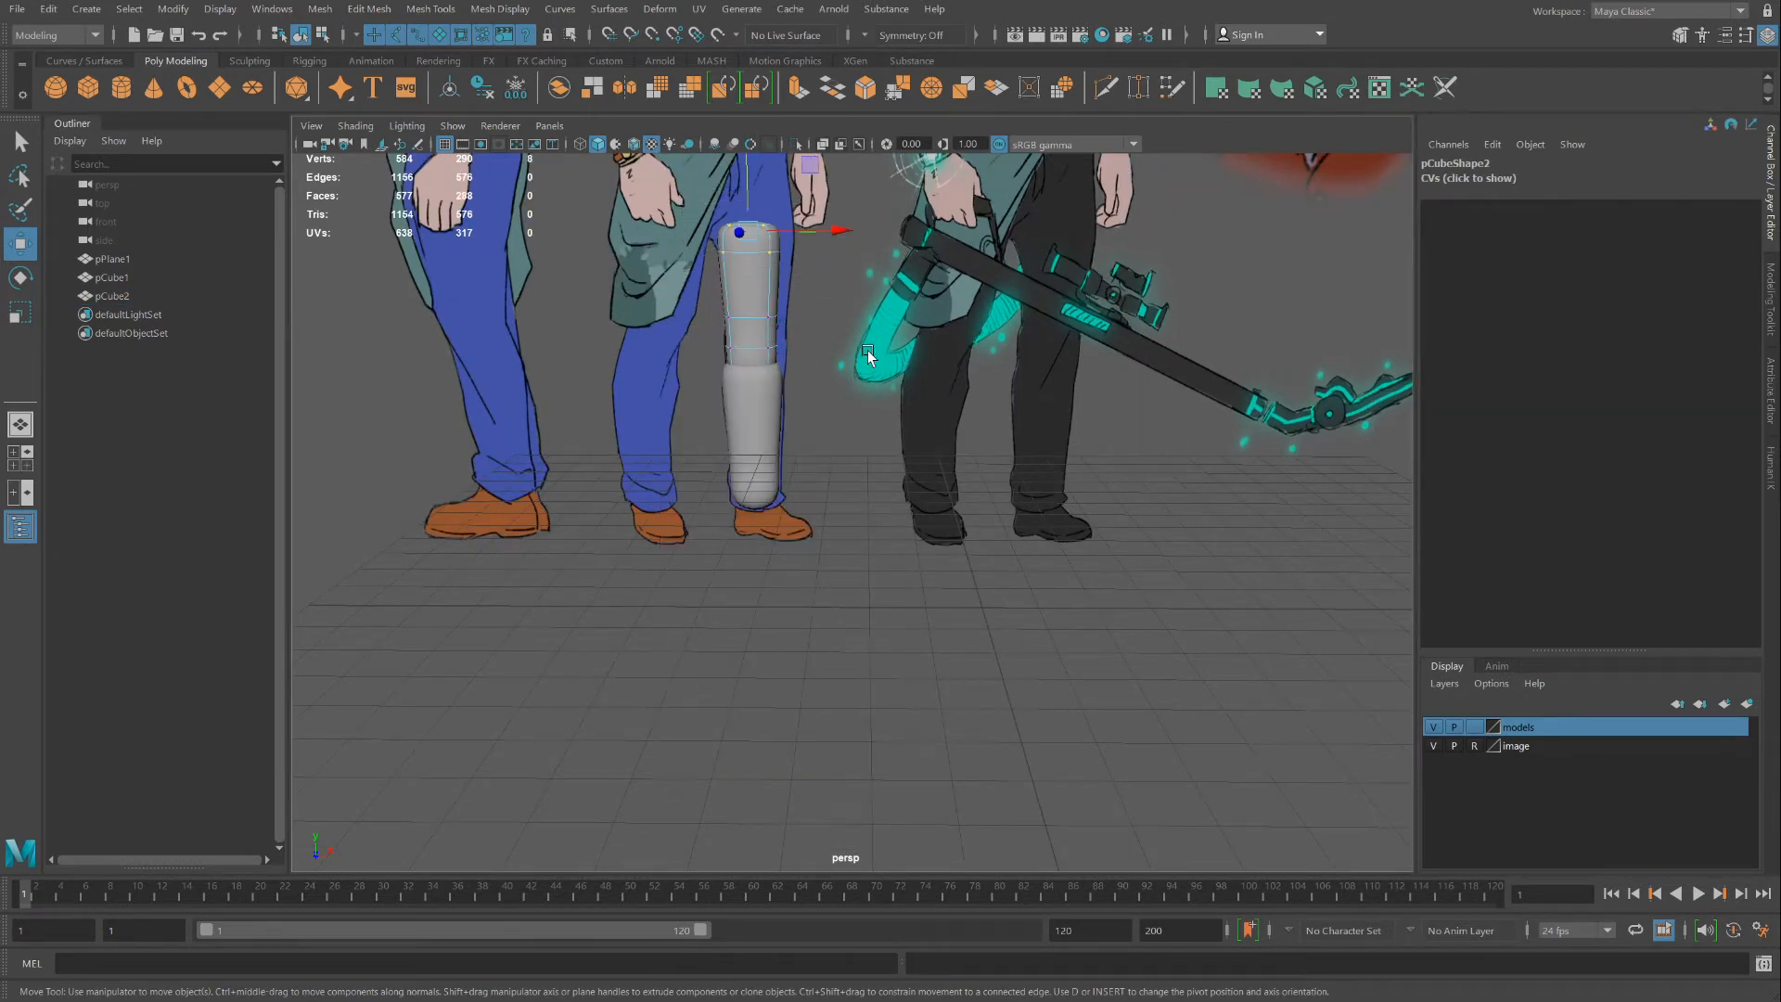
{"action": "key", "text": "r"}
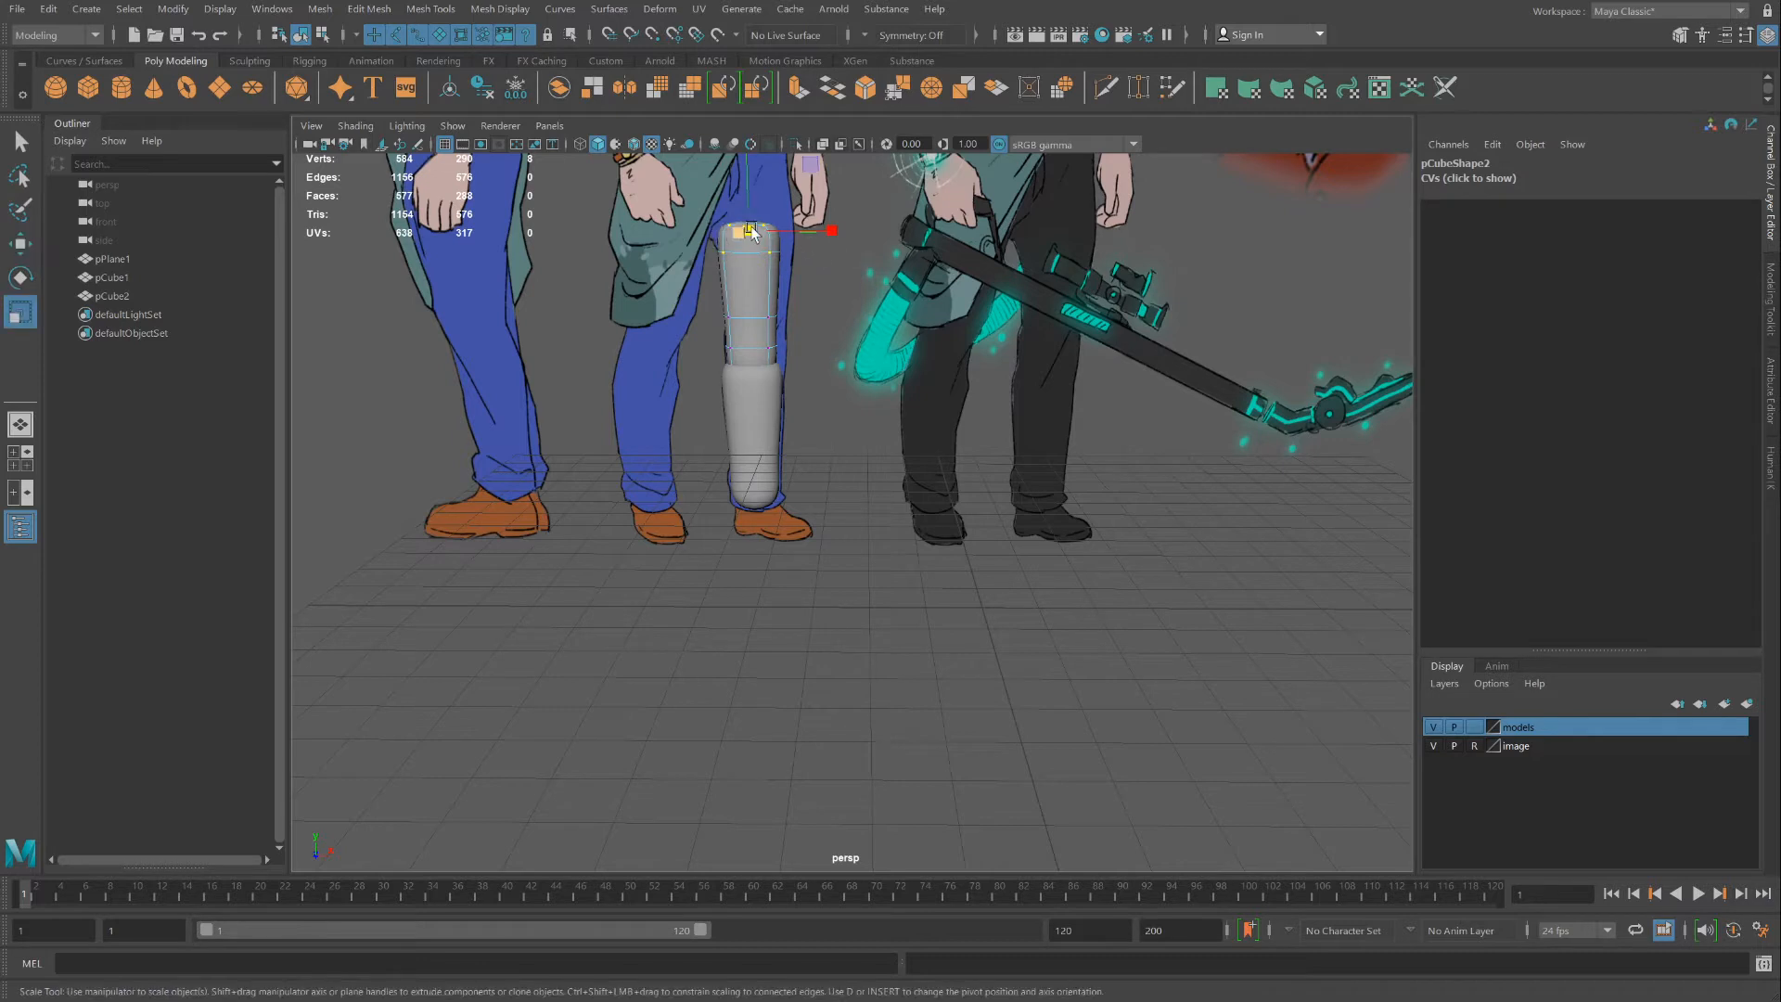
{"action": "left_click_drag", "start_coordinate": [751, 232], "coordinate": [776, 224]}
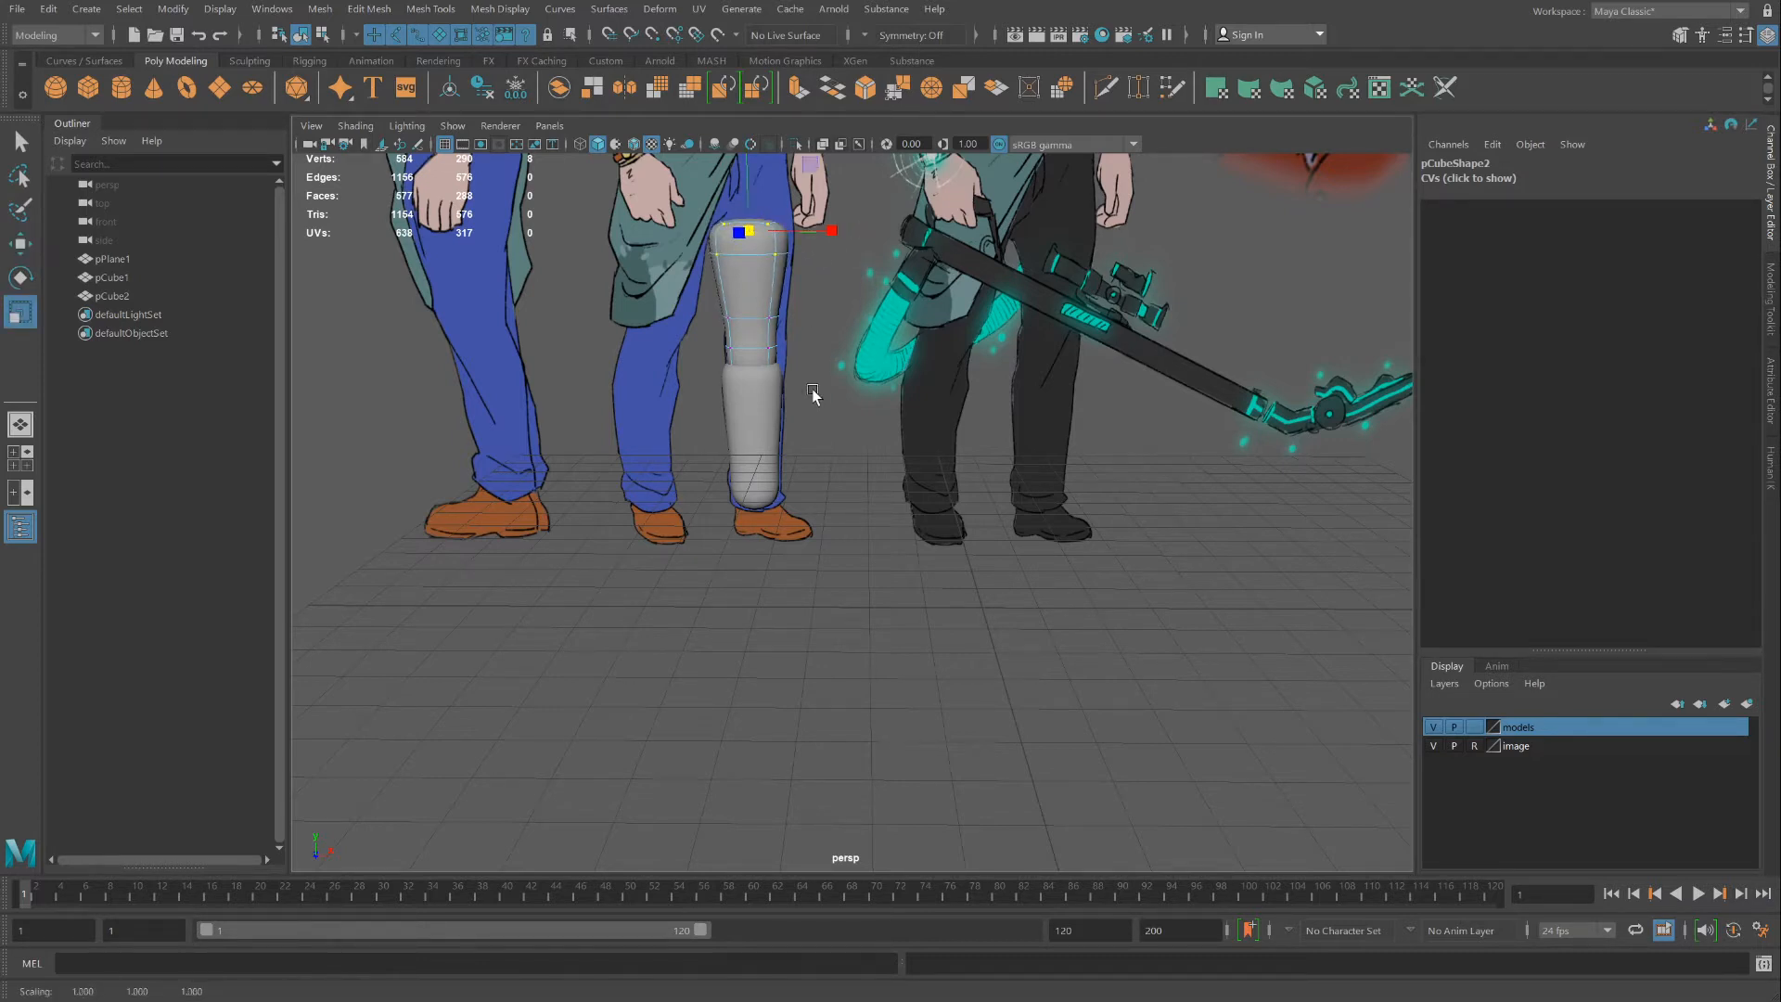
{"action": "left_click_drag", "start_coordinate": [802, 361], "coordinate": [773, 336]}
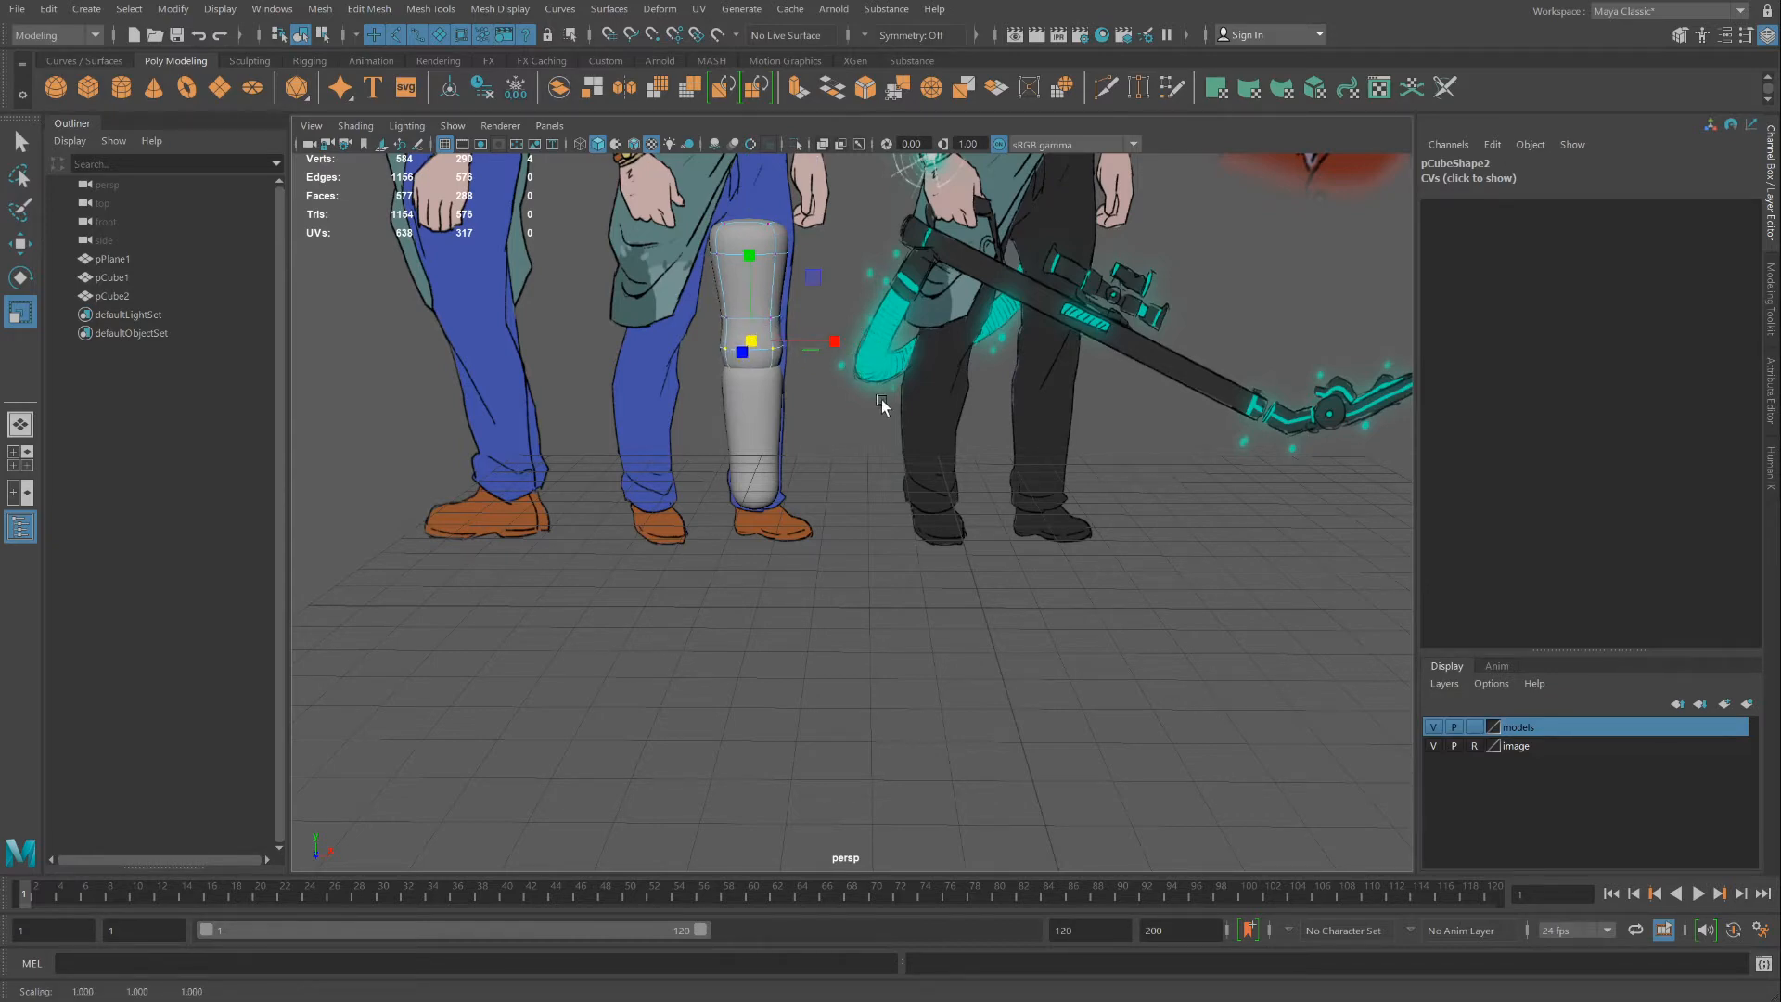
{"action": "mouse_move", "coordinate": [881, 399]}
{"action": "left_mouse_down", "text": "alt"}
{"action": "mouse_move", "coordinate": [723, 402]}
{"action": "mouse_move", "coordinate": [878, 417]}
{"action": "left_mouse_up", "text": "alt"}
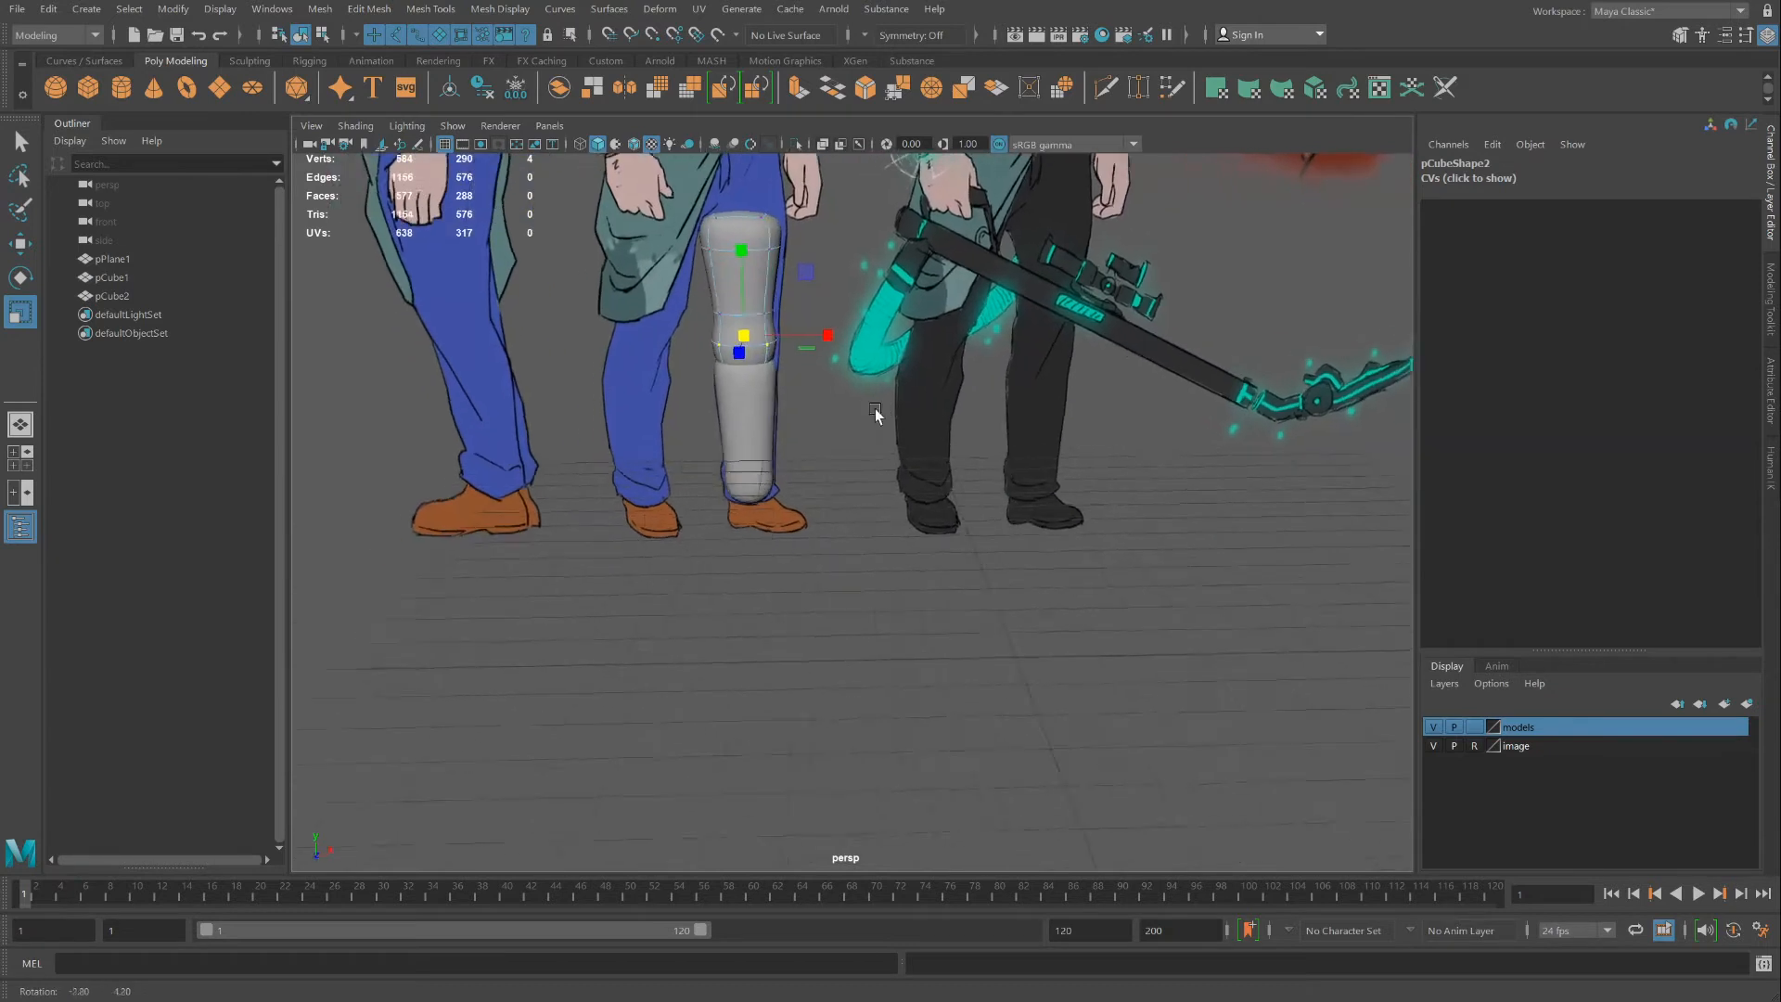
Return the thigh mesh to object mode with the Move tool and make the image layer selectable by clearing its reference display
{"action": "middle_click_drag", "start_coordinate": [879, 417], "coordinate": [1105, 577], "text": "alt"}
{"action": "left_click_drag", "start_coordinate": [1039, 506], "coordinate": [1019, 471], "text": "alt"}
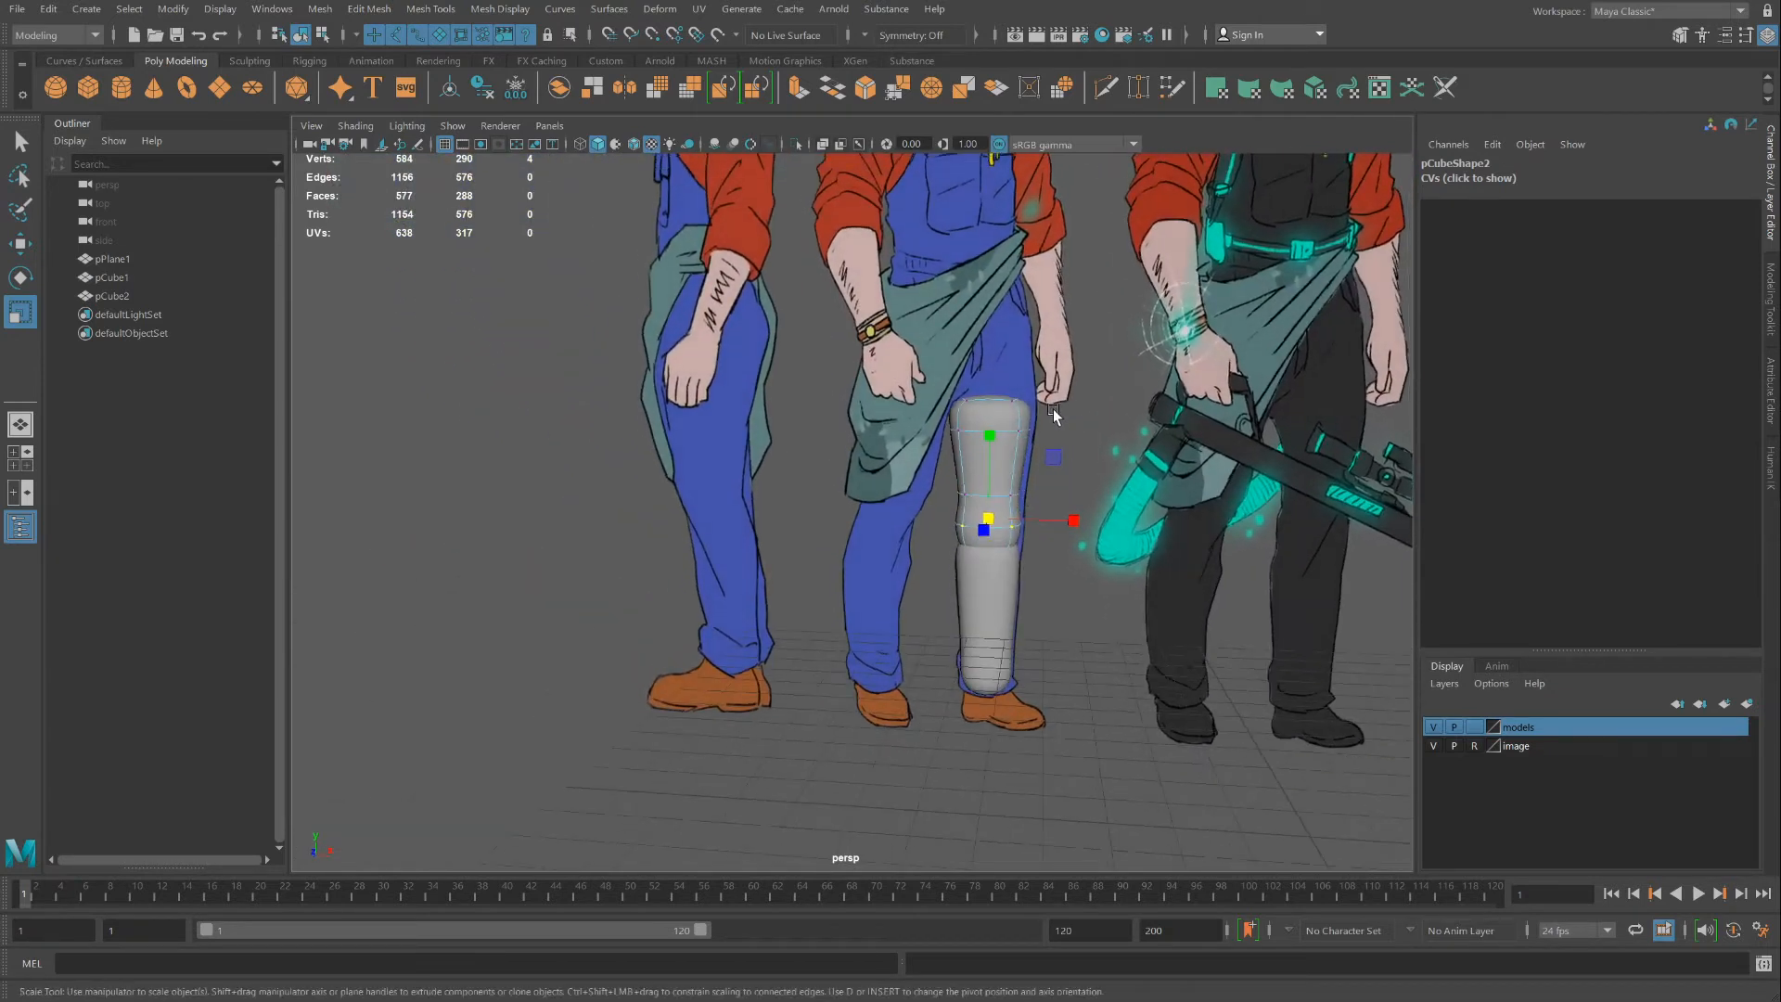
{"action": "left_click_drag", "start_coordinate": [1051, 409], "coordinate": [987, 325]}
{"action": "key", "text": "w"}
{"action": "right_click_drag", "start_coordinate": [983, 362], "coordinate": [1052, 337]}
{"action": "scroll", "coordinate": [1042, 343], "scroll_direction": "down", "scroll_amount": 5}
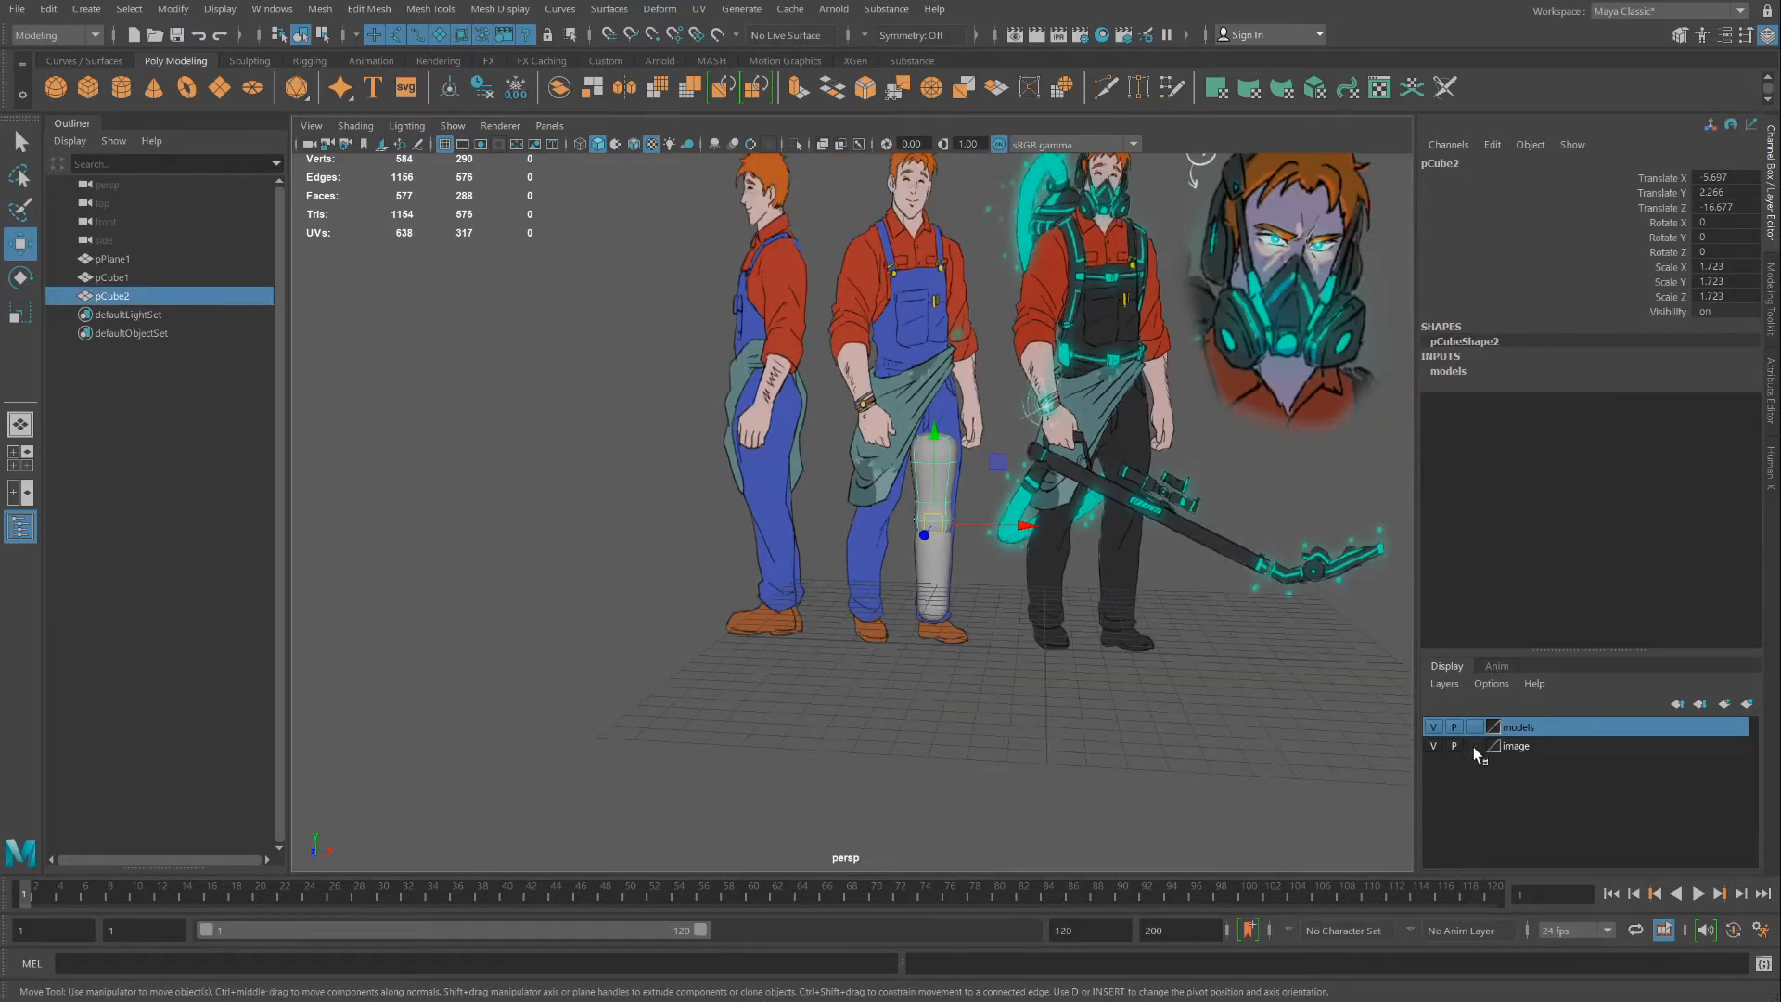
Duplicate the reference image plane along X and rotate the copy to 90 degrees on Y as a side reference
{"action": "left_click", "coordinate": [772, 376]}
{"action": "scroll", "coordinate": [854, 425], "scroll_direction": "down", "scroll_amount": 3}
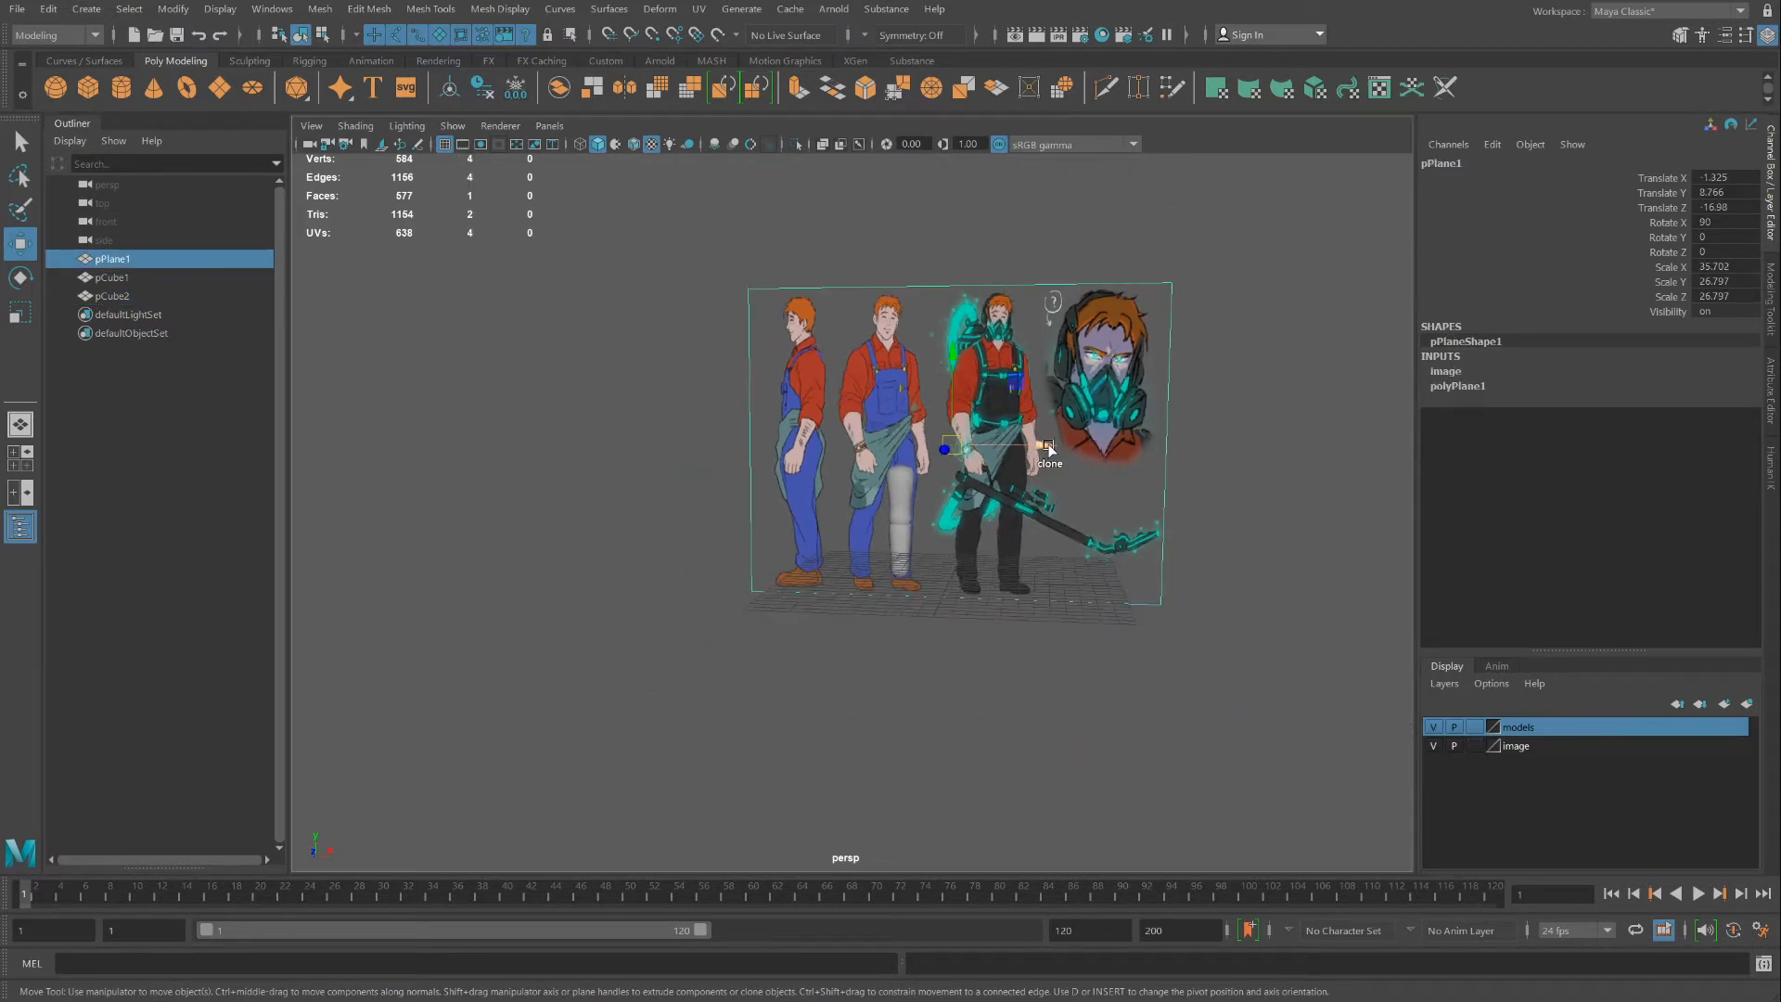
{"action": "left_click_drag", "start_coordinate": [1048, 449], "coordinate": [1164, 467], "text": "shift"}
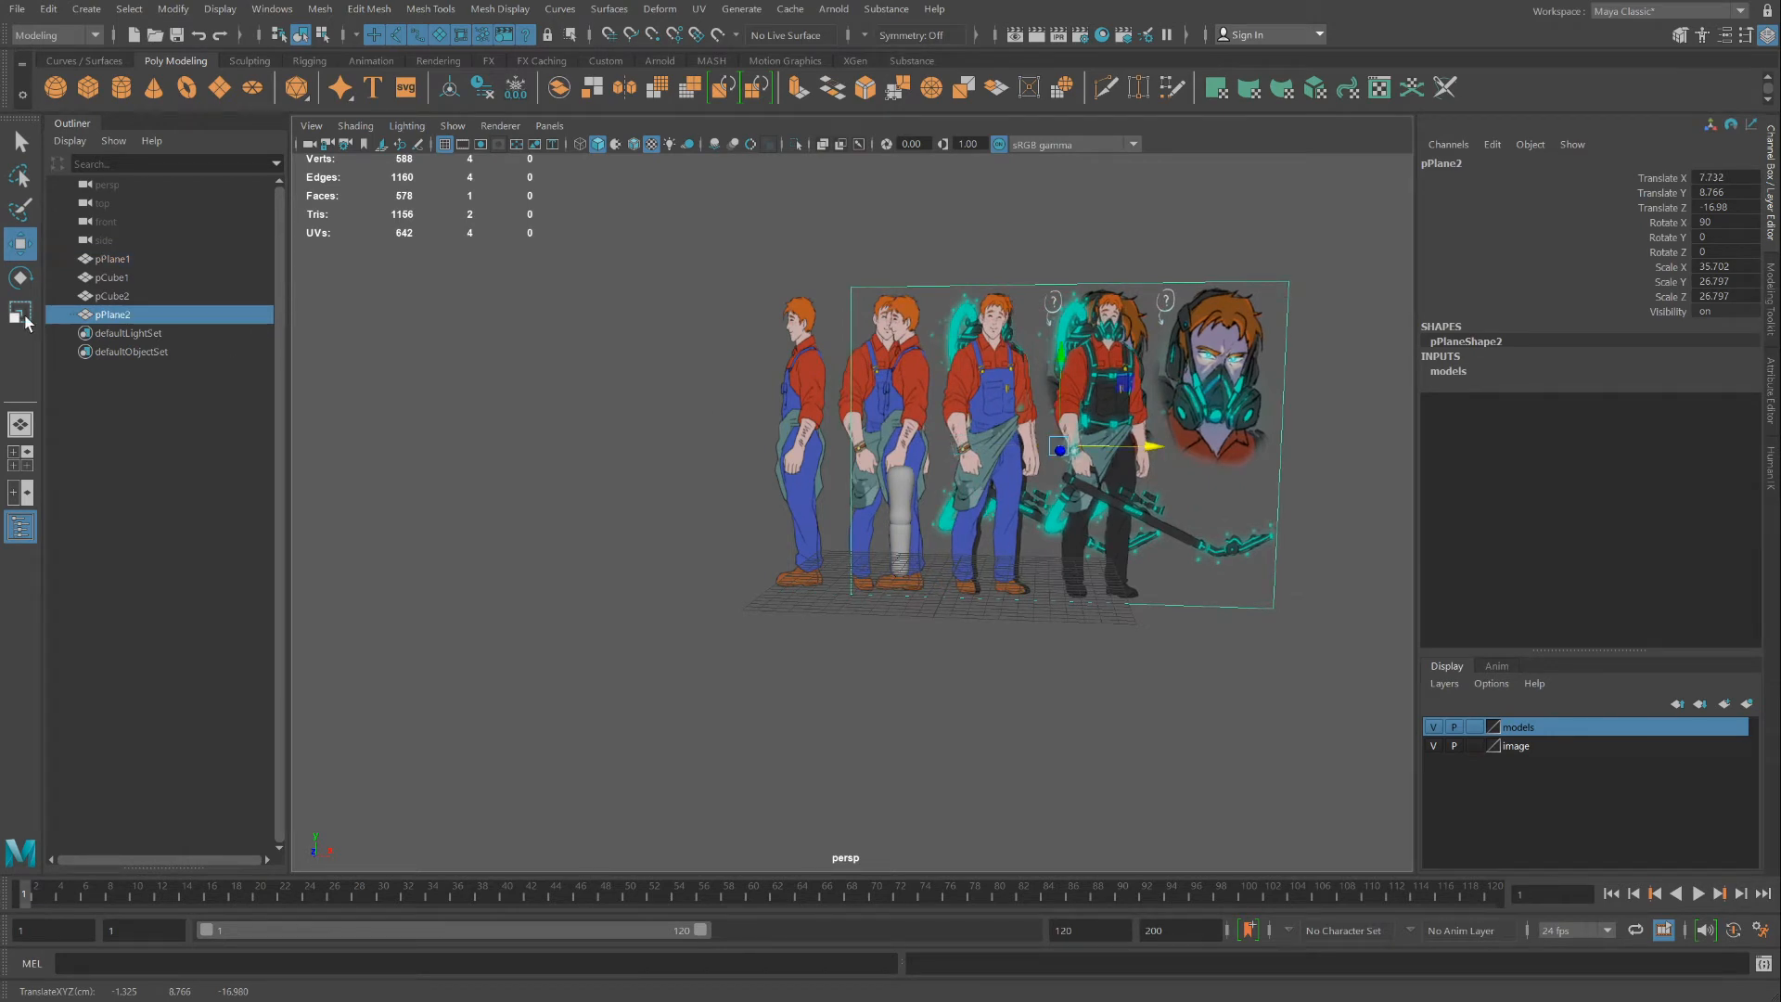
{"action": "key", "text": "e"}
{"action": "left_click_drag", "start_coordinate": [1008, 452], "coordinate": [1081, 462]}
{"action": "key", "text": "w"}
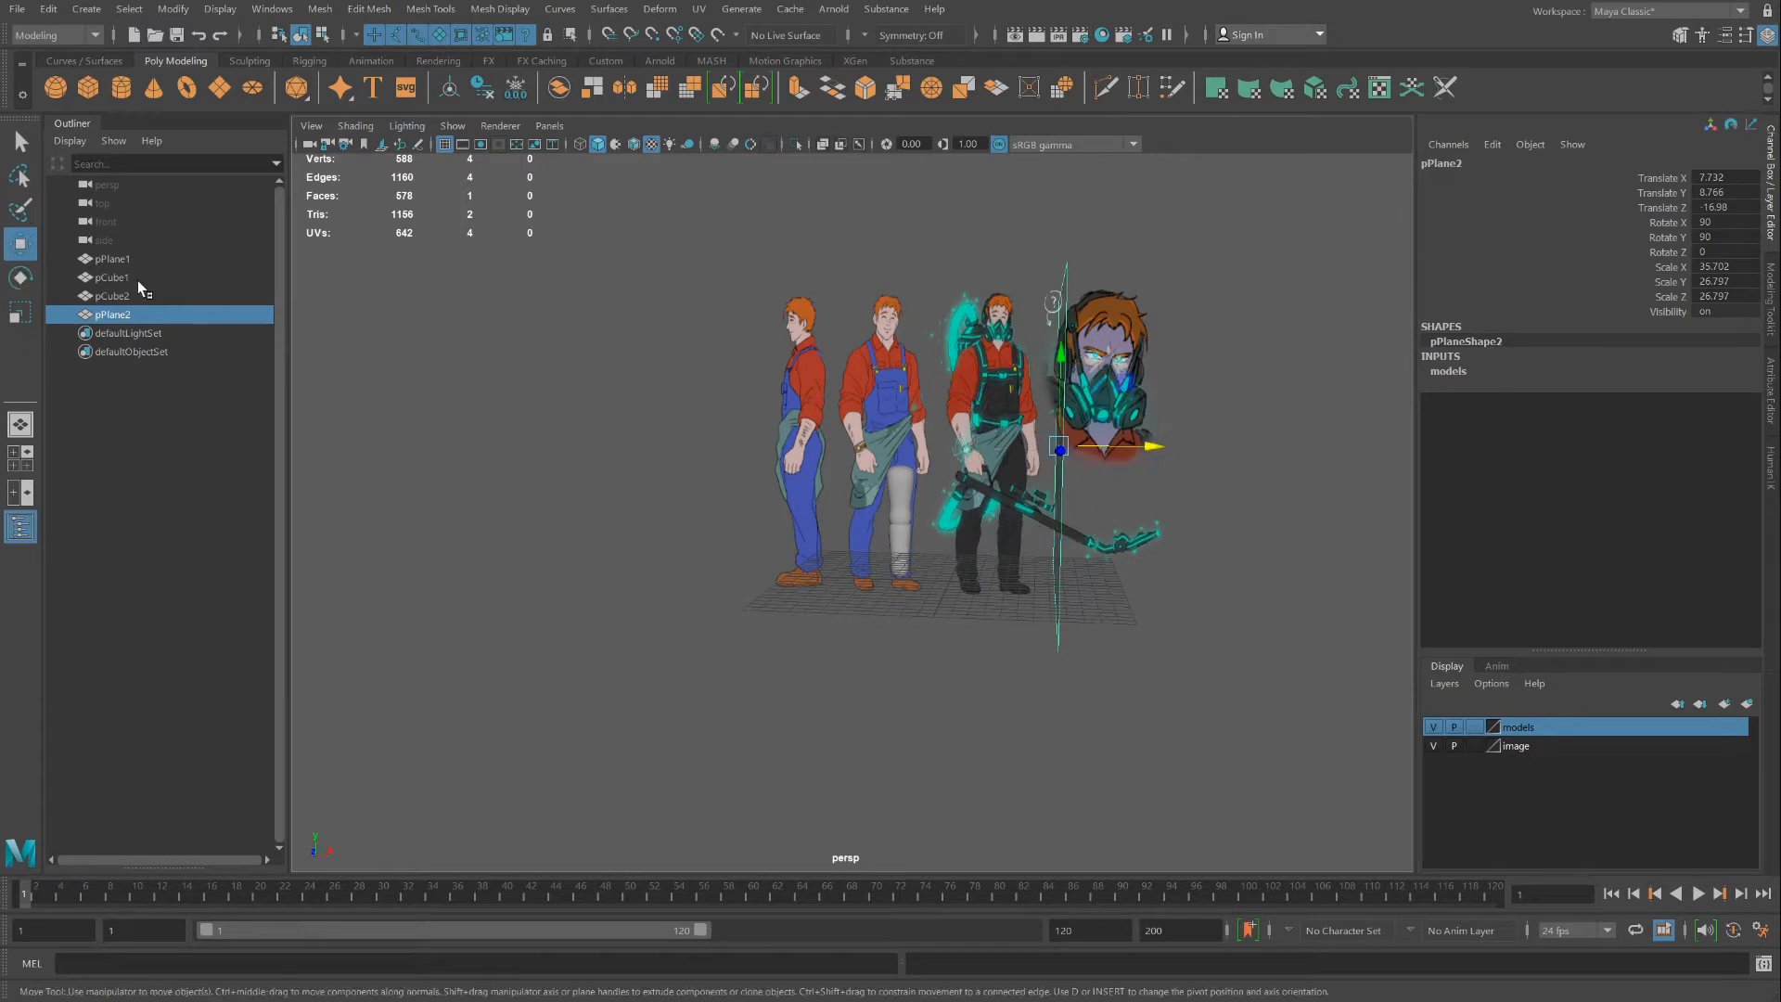
Move the side reference plane to about -5.65 on X and -29.6 on Z, aligning its side-view figure with the leg
{"action": "scroll", "coordinate": [994, 459], "scroll_direction": "up", "scroll_amount": 4}
{"action": "left_click_drag", "start_coordinate": [1082, 512], "coordinate": [994, 475], "text": "alt"}
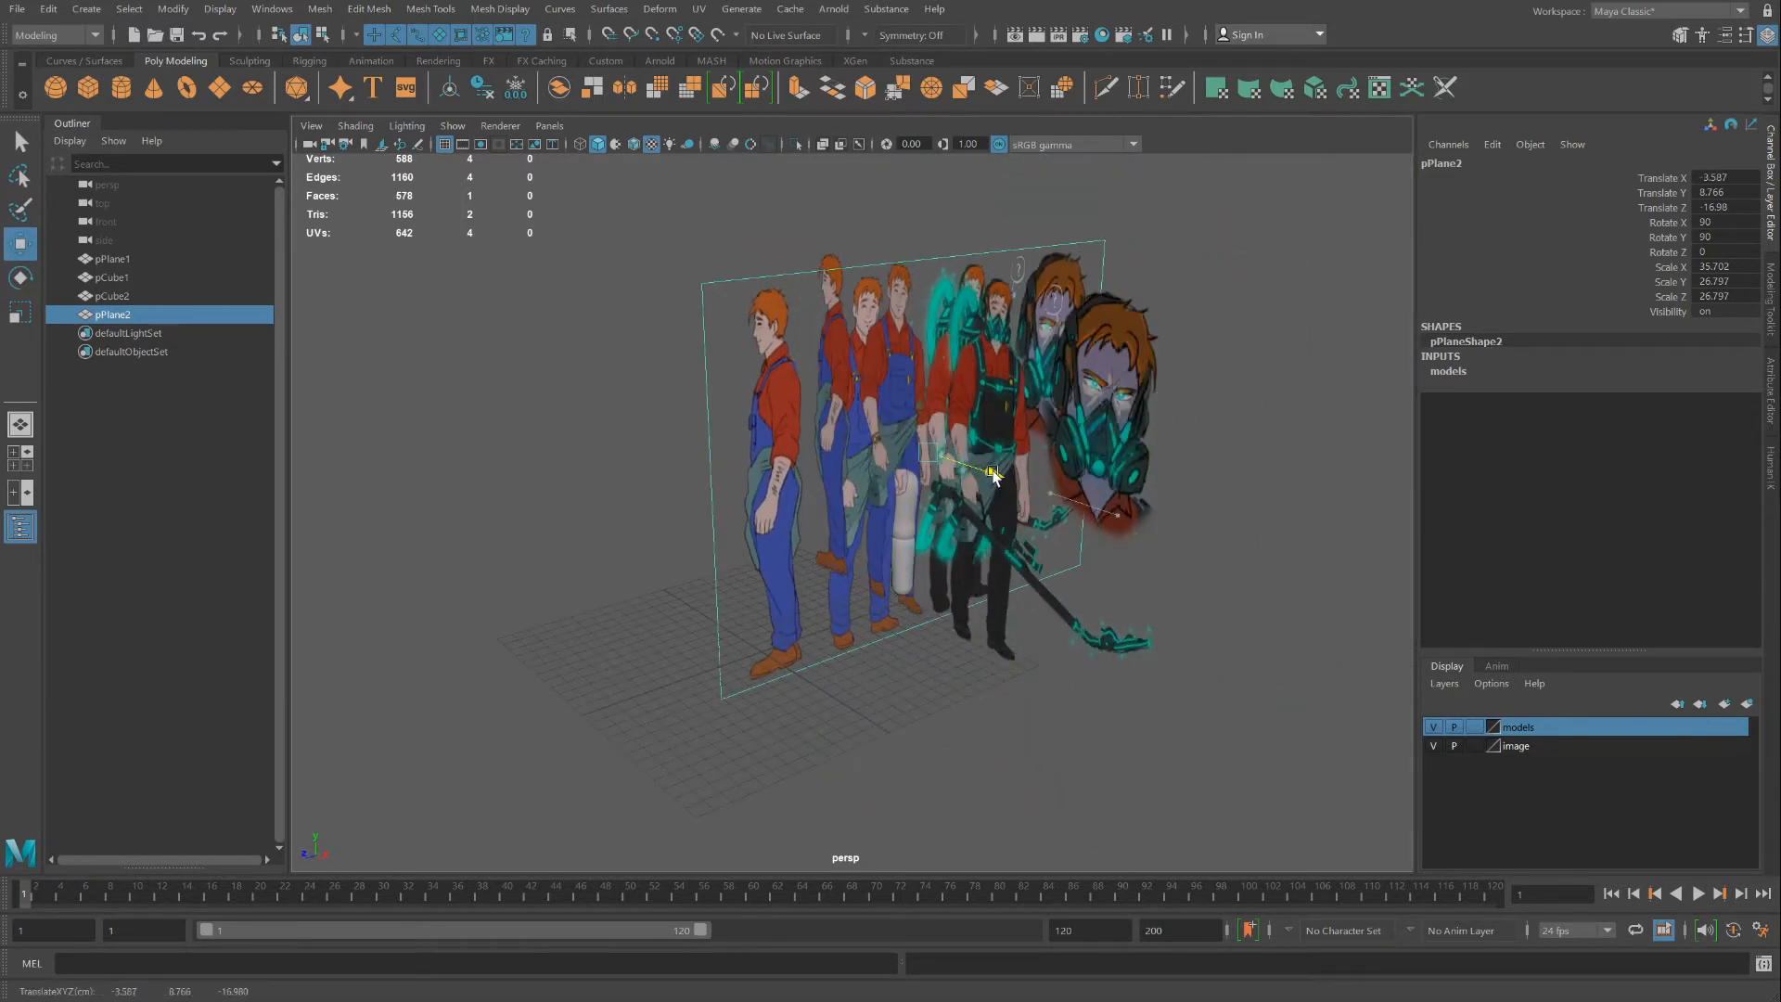
{"action": "left_click_drag", "start_coordinate": [863, 468], "coordinate": [1048, 472]}
{"action": "left_click_drag", "start_coordinate": [990, 405], "coordinate": [1136, 383]}
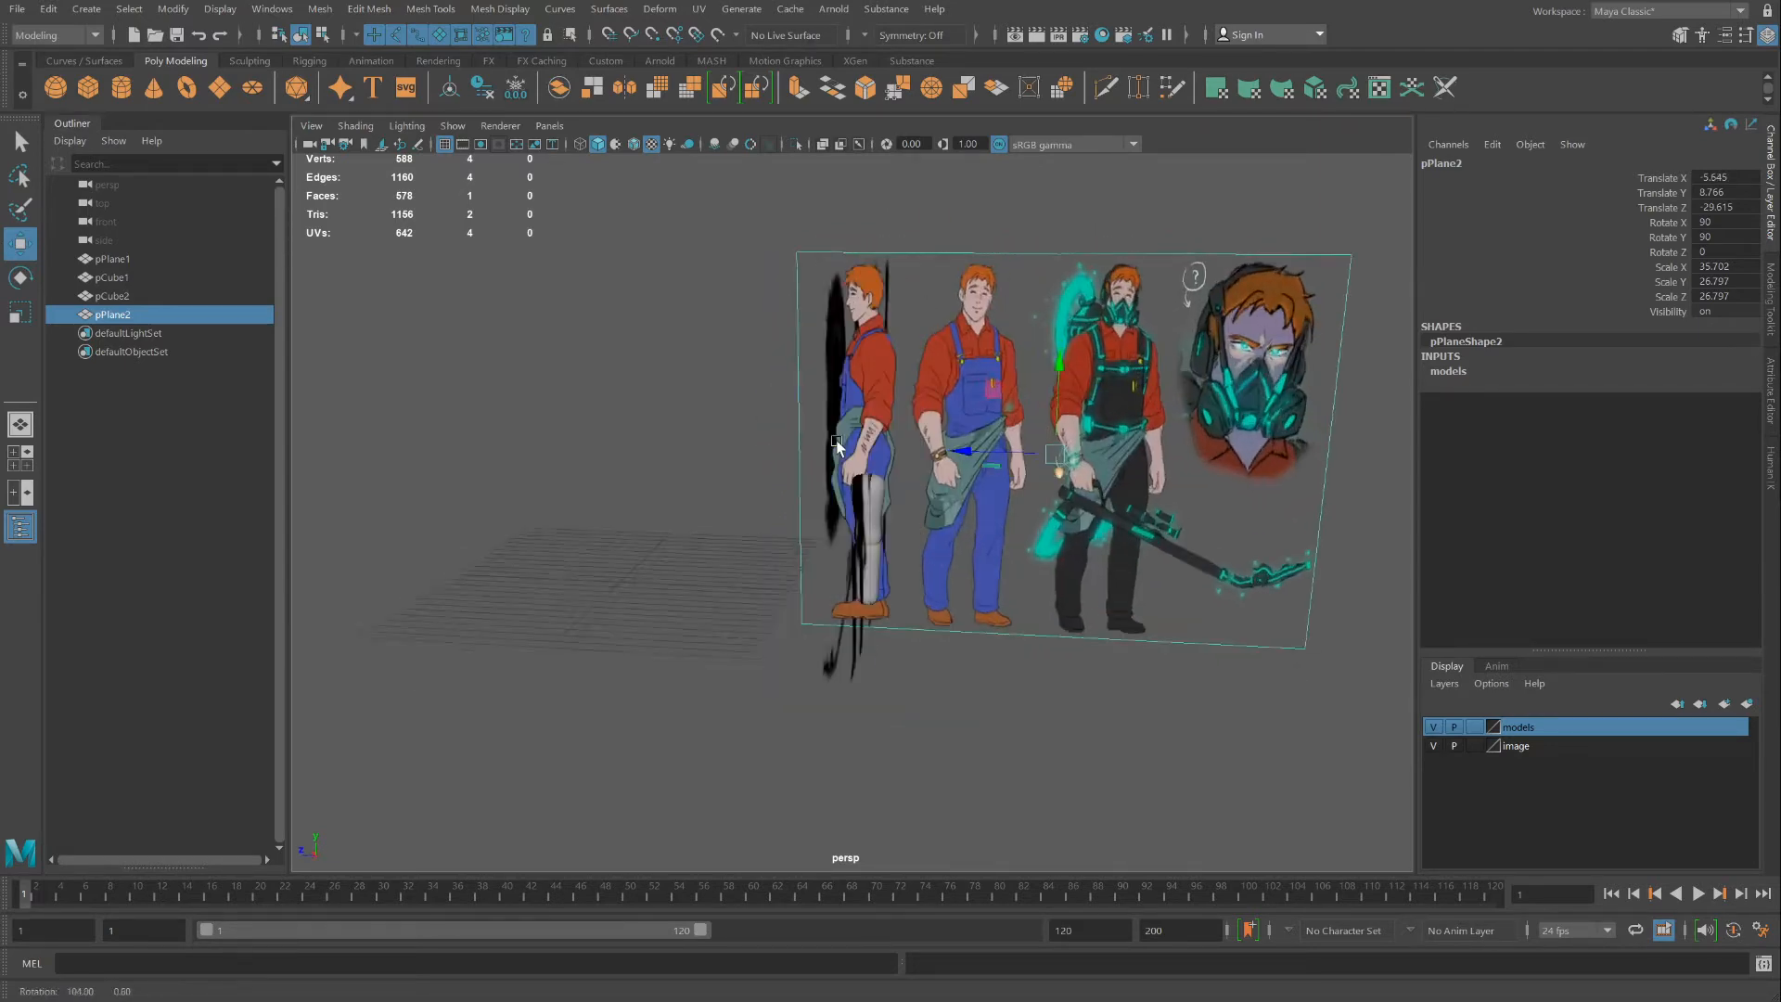
Open the UV Editor for the original front plane and display jerry_final.png in it with the checker map off
{"action": "left_click", "coordinate": [1136, 380]}
{"action": "right_click", "coordinate": [1125, 394]}
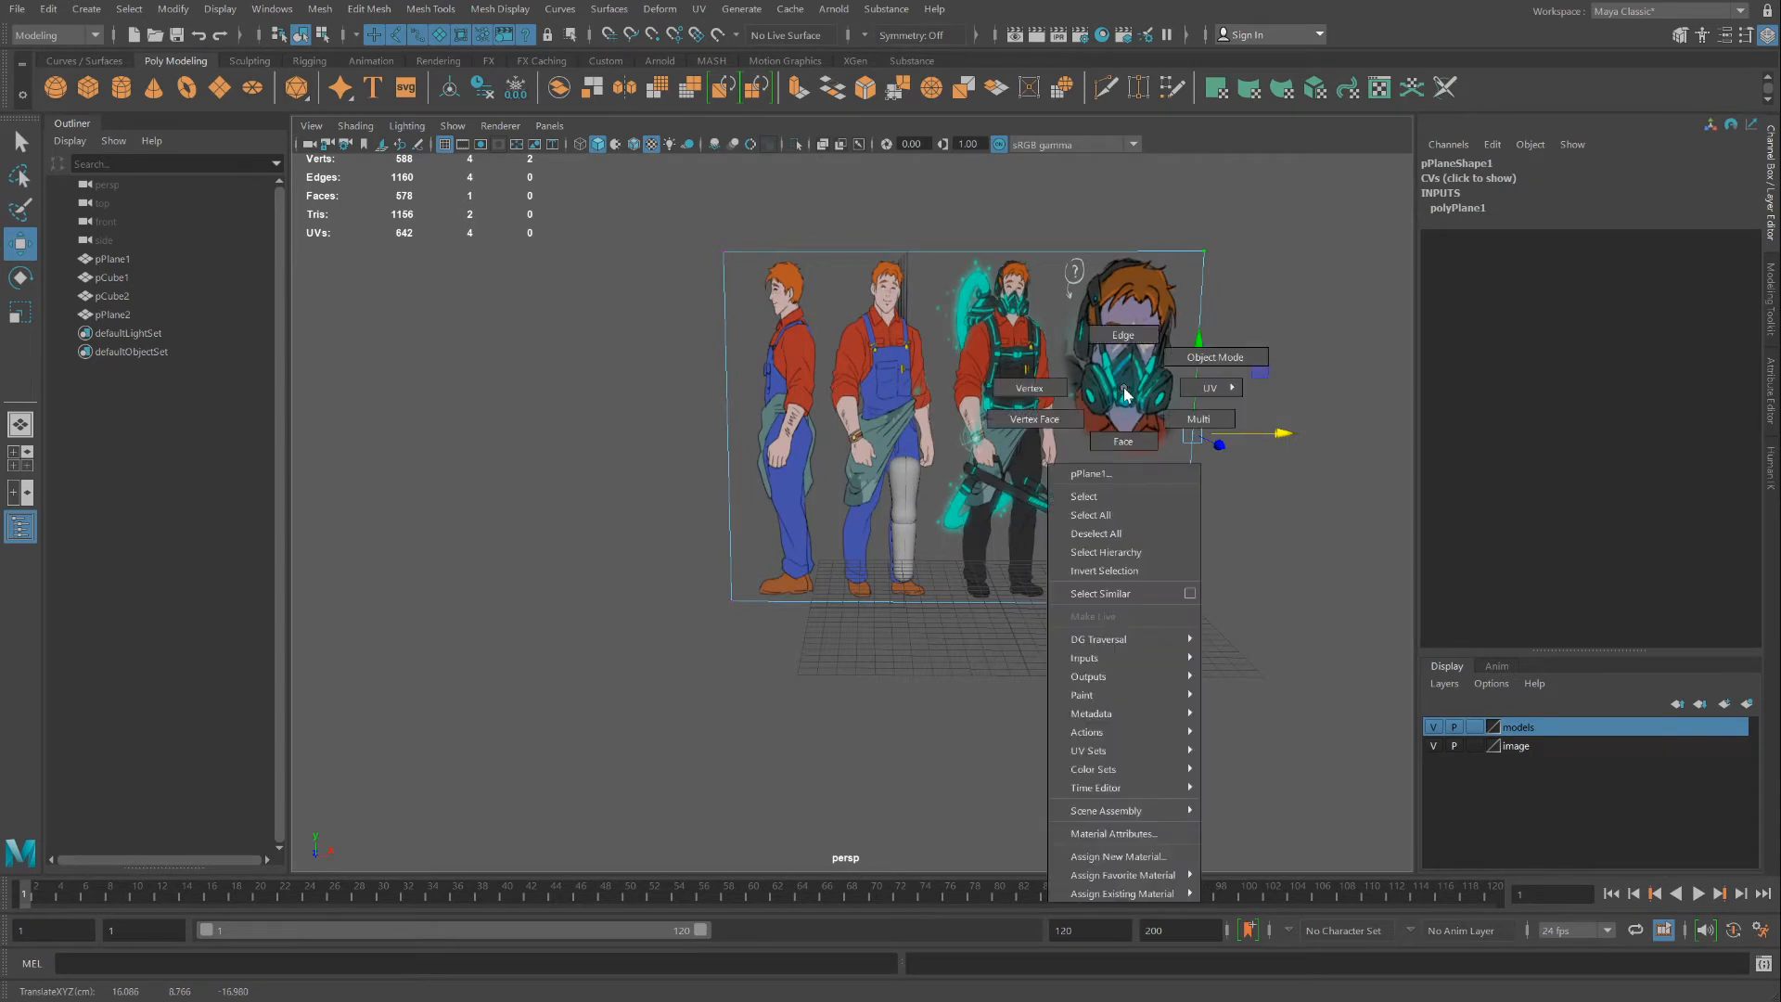
{"action": "left_click_drag", "start_coordinate": [1196, 234], "coordinate": [1294, 761]}
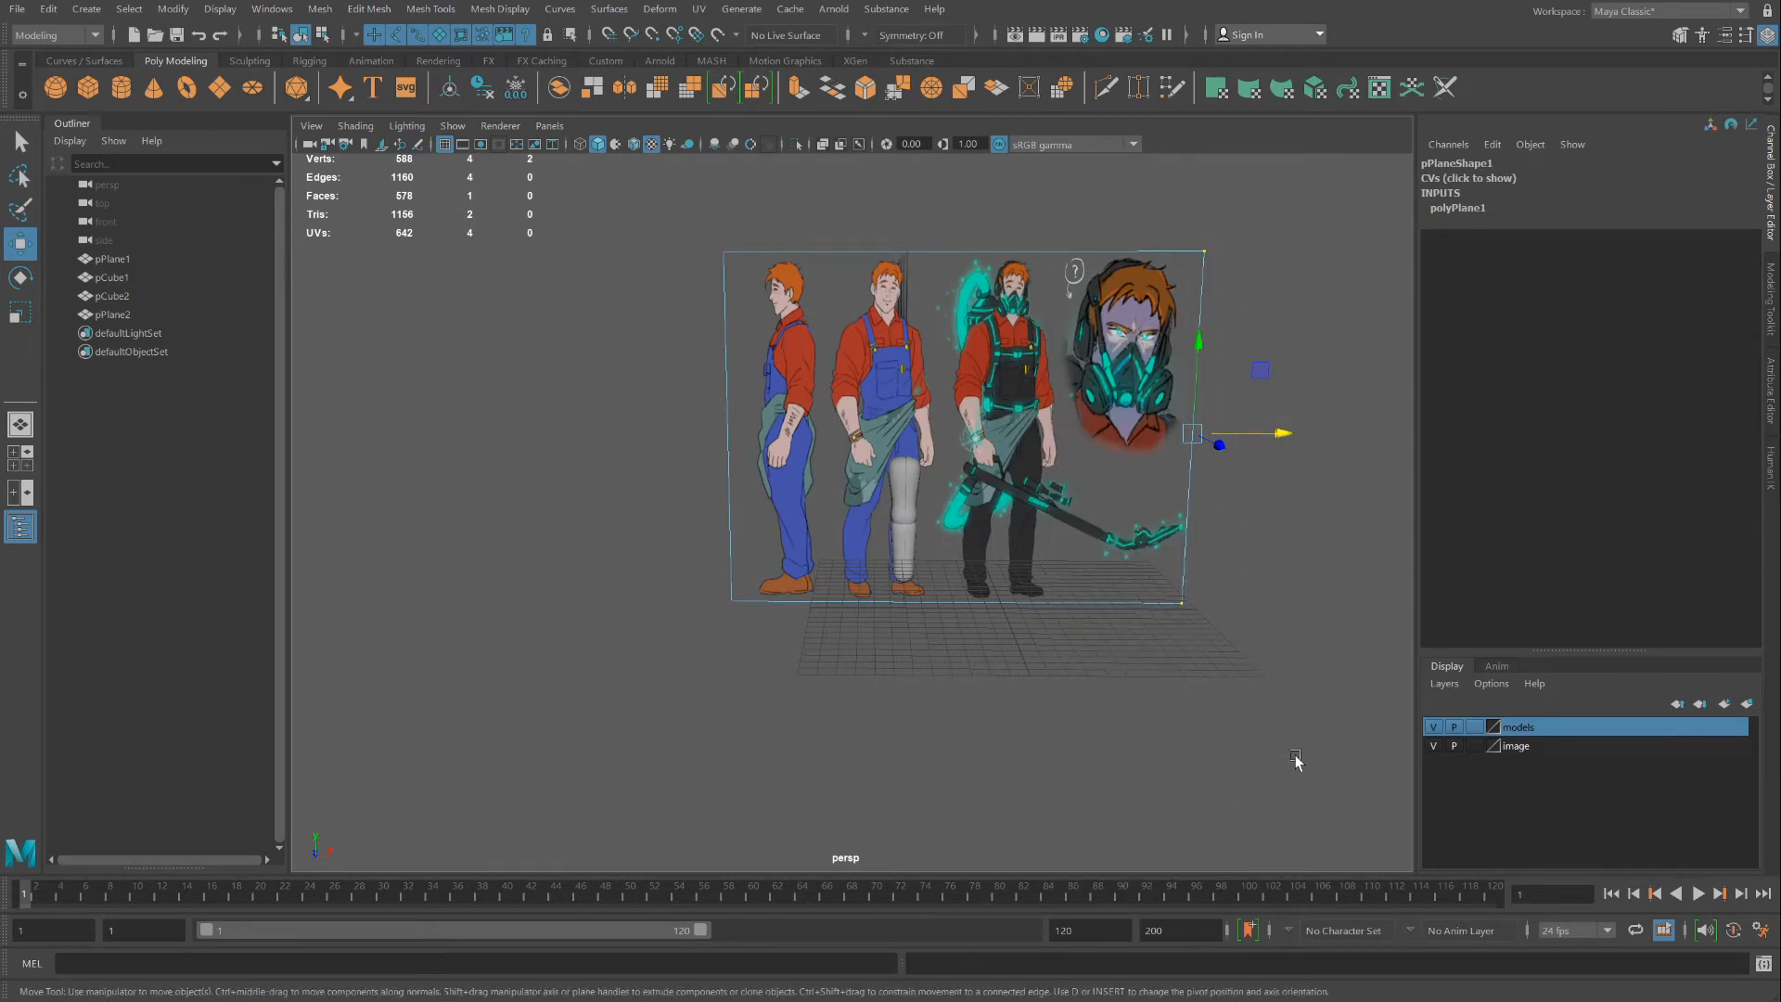
{"action": "left_click_drag", "start_coordinate": [1234, 662], "coordinate": [1110, 215]}
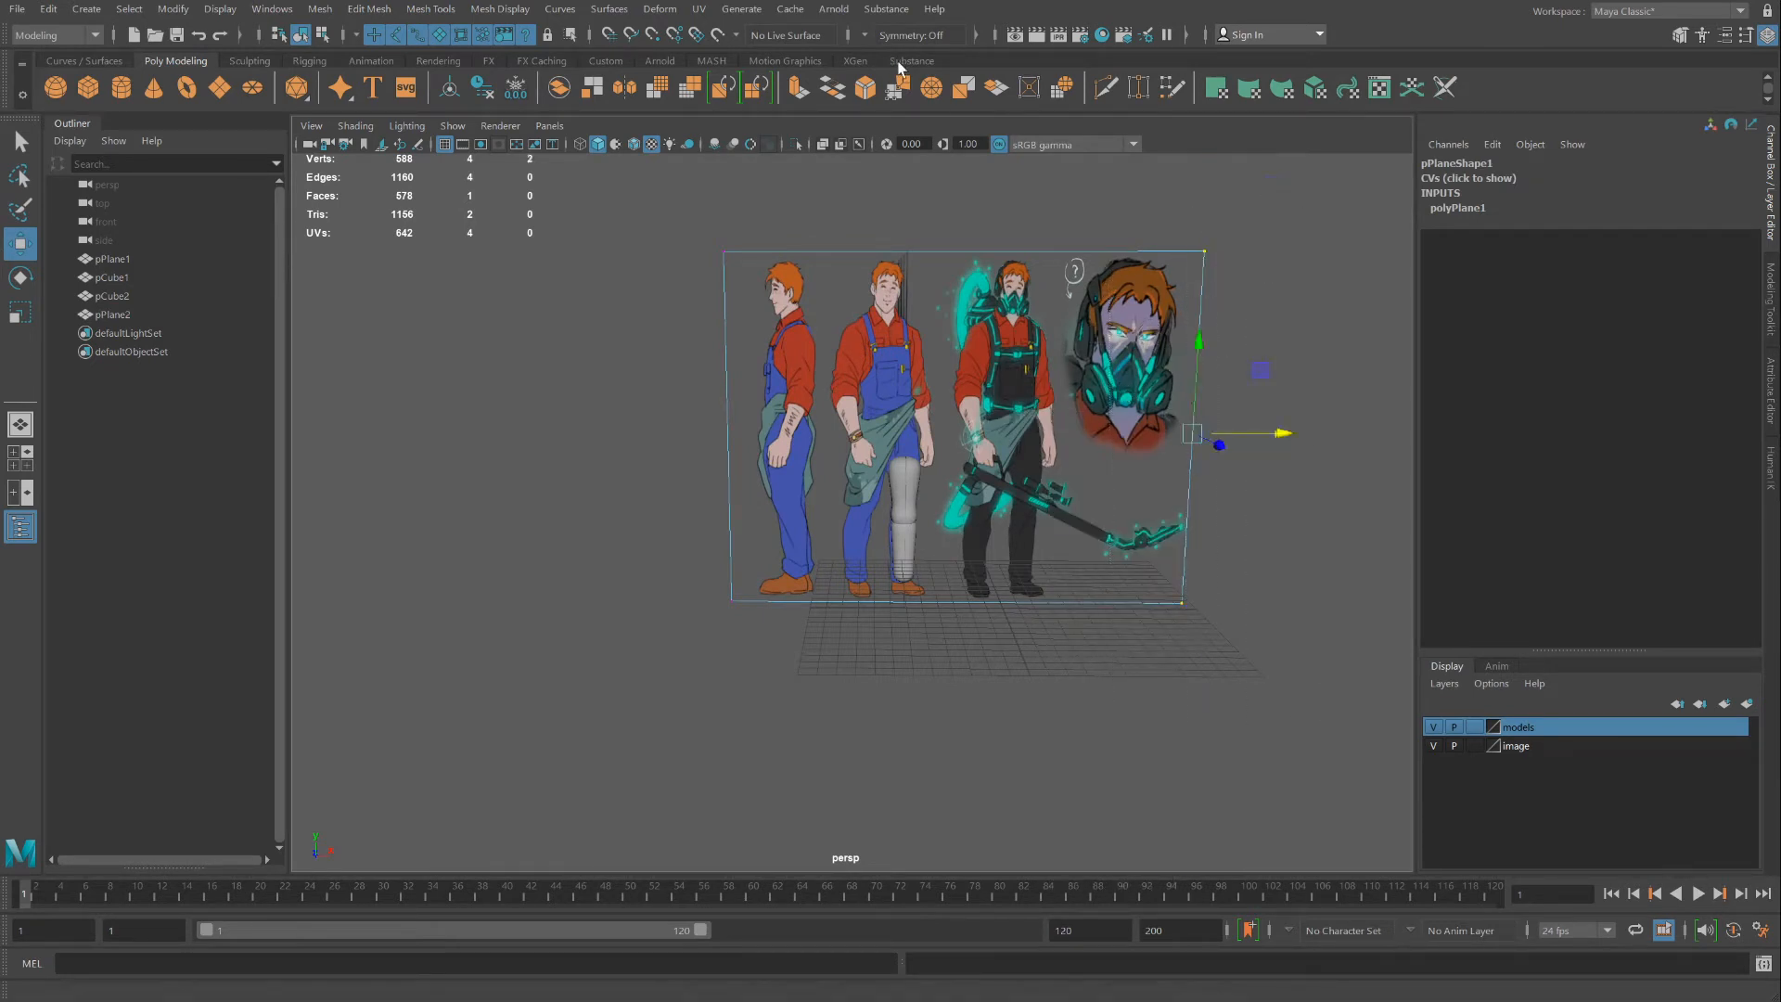
{"action": "left_click", "coordinate": [699, 8]}
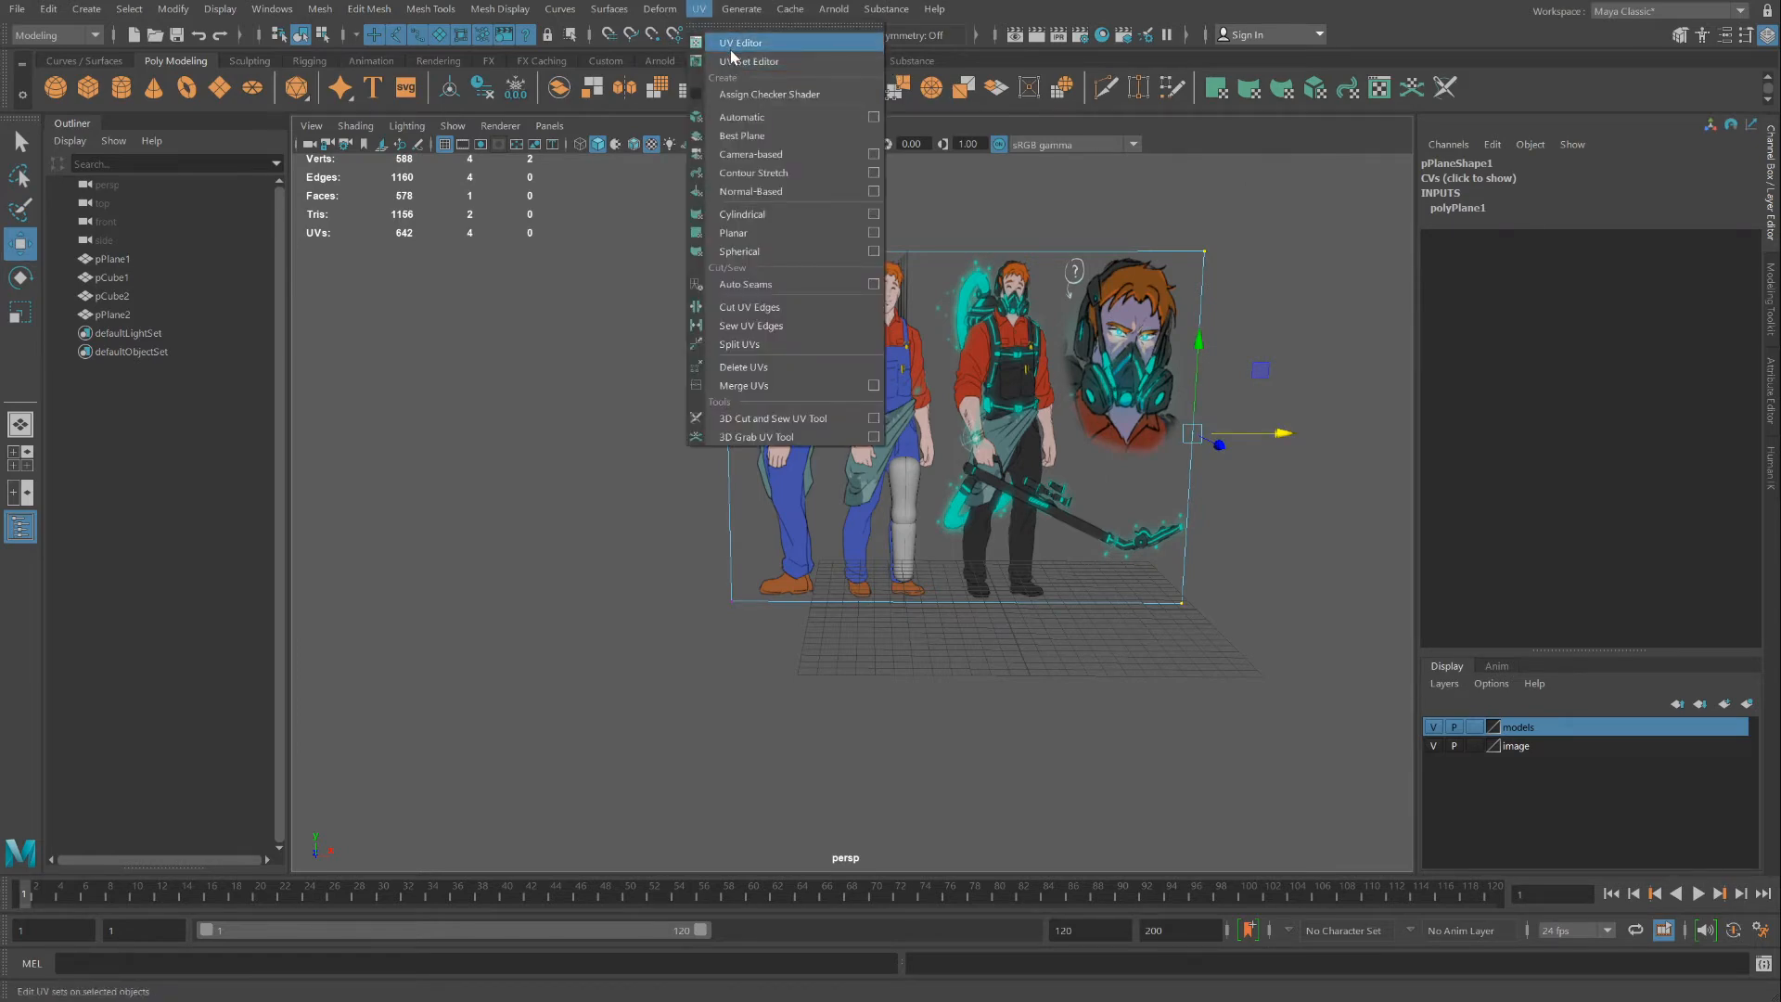
{"action": "left_click", "coordinate": [731, 48]}
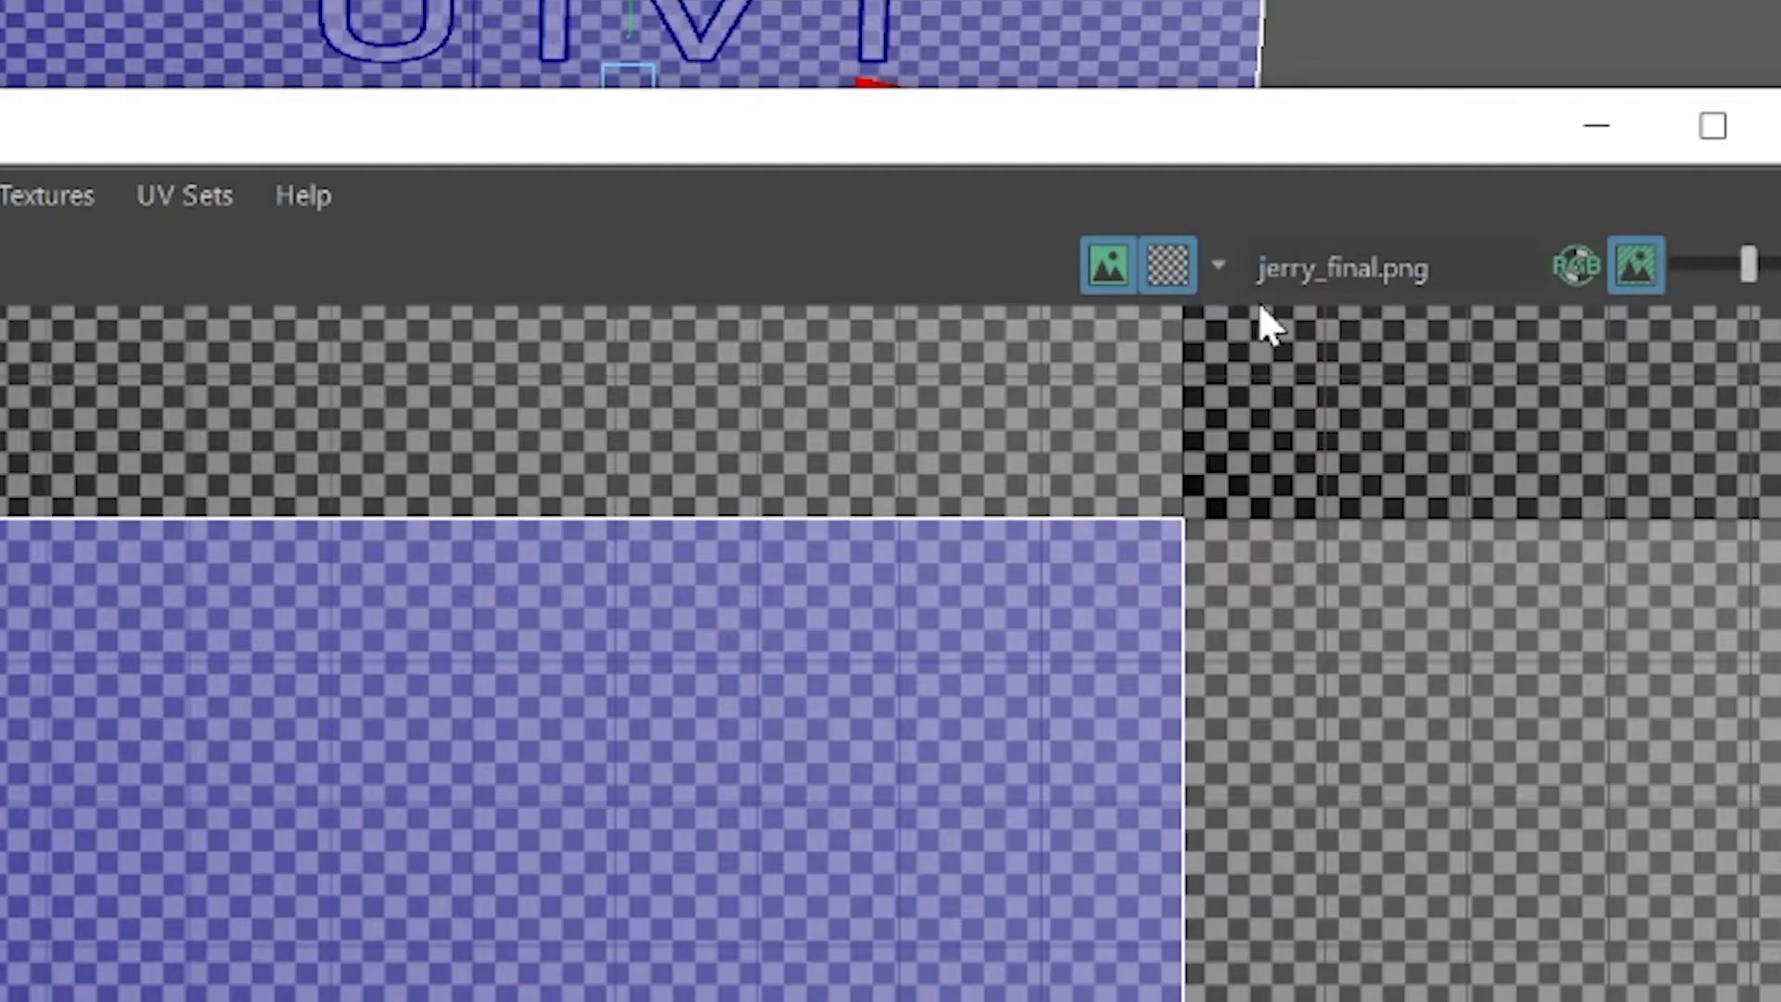
{"action": "left_click", "coordinate": [1174, 269]}
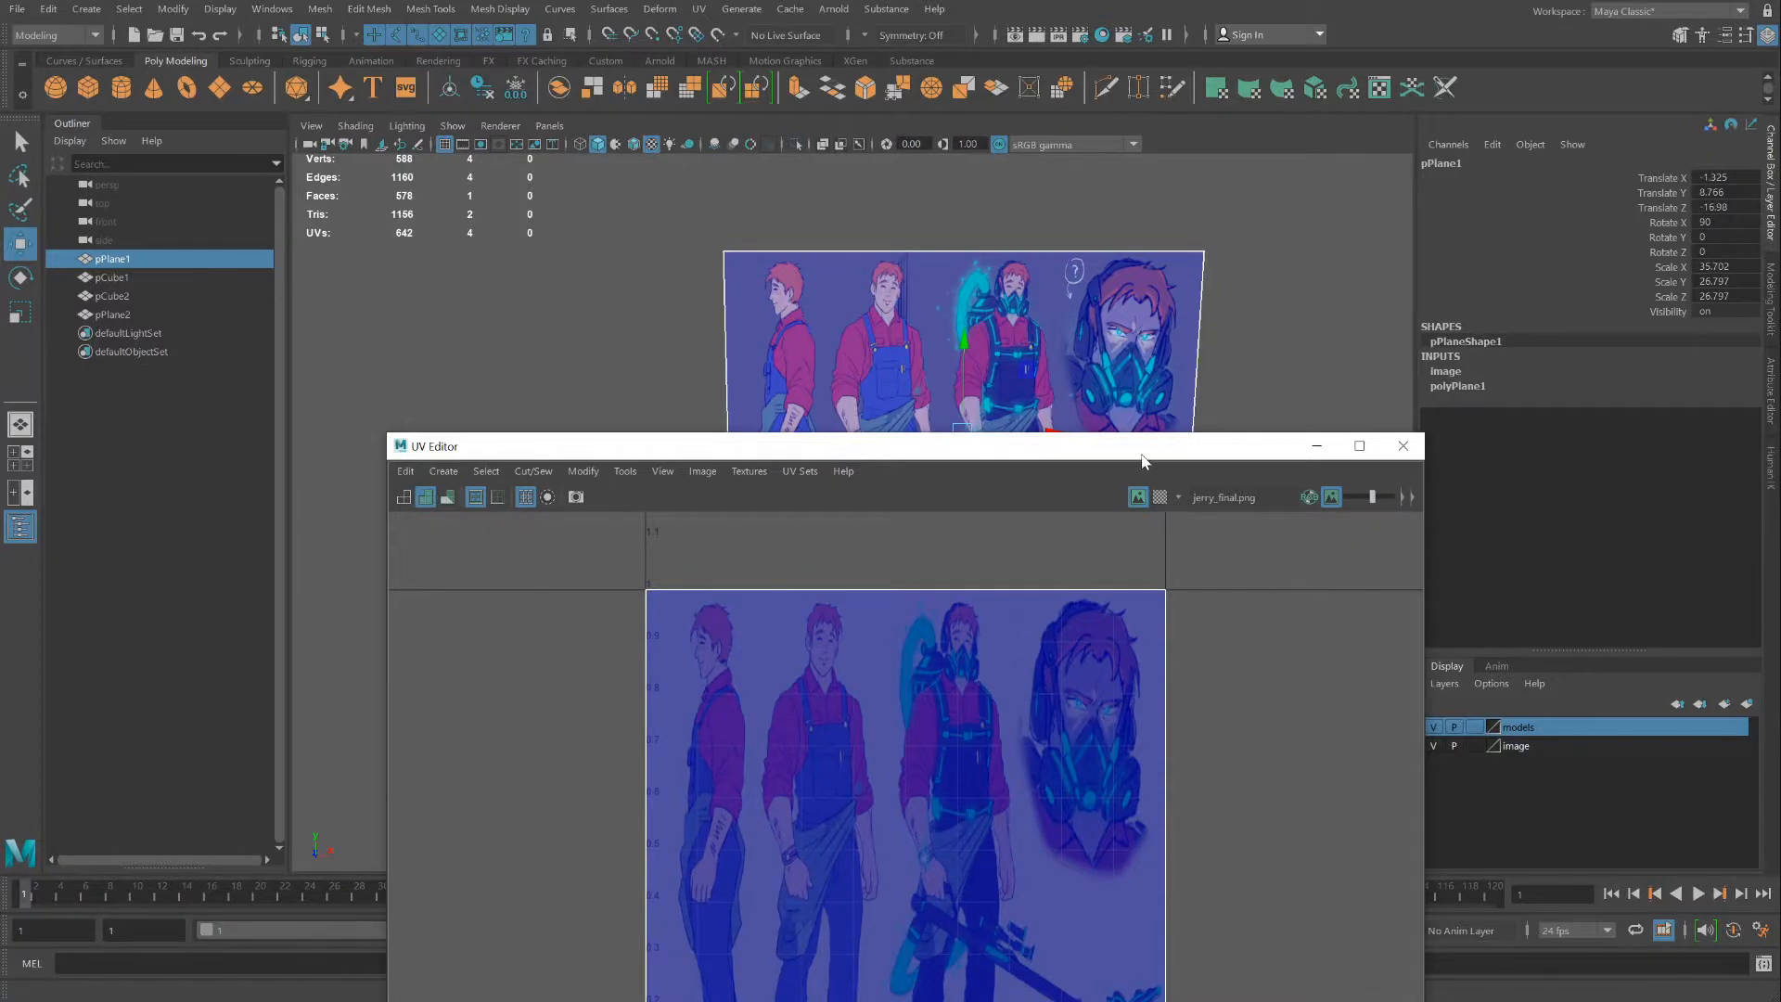
{"action": "left_click_drag", "start_coordinate": [1144, 462], "coordinate": [714, 275]}
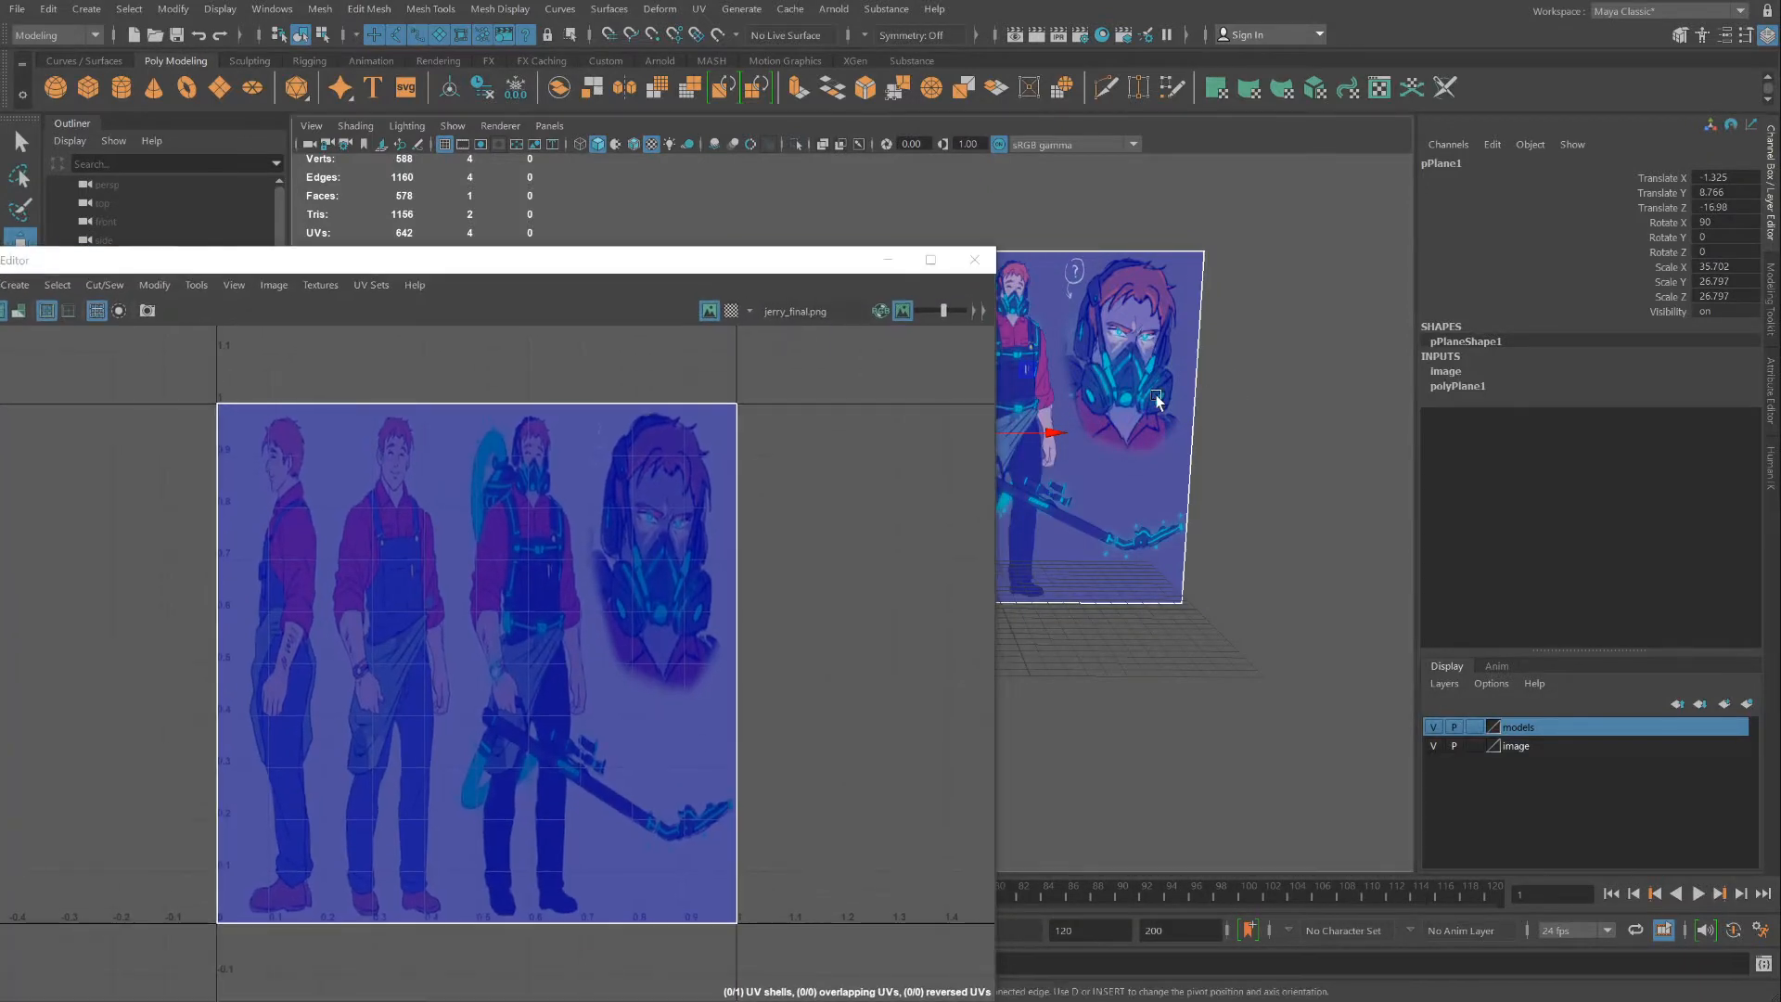
Select the front plane's right-edge vertices and slide their UVs to about 0.47 on U, cropping out the masked figure and portrait
{"action": "right_click_drag", "start_coordinate": [1160, 403], "coordinate": [1148, 280]}
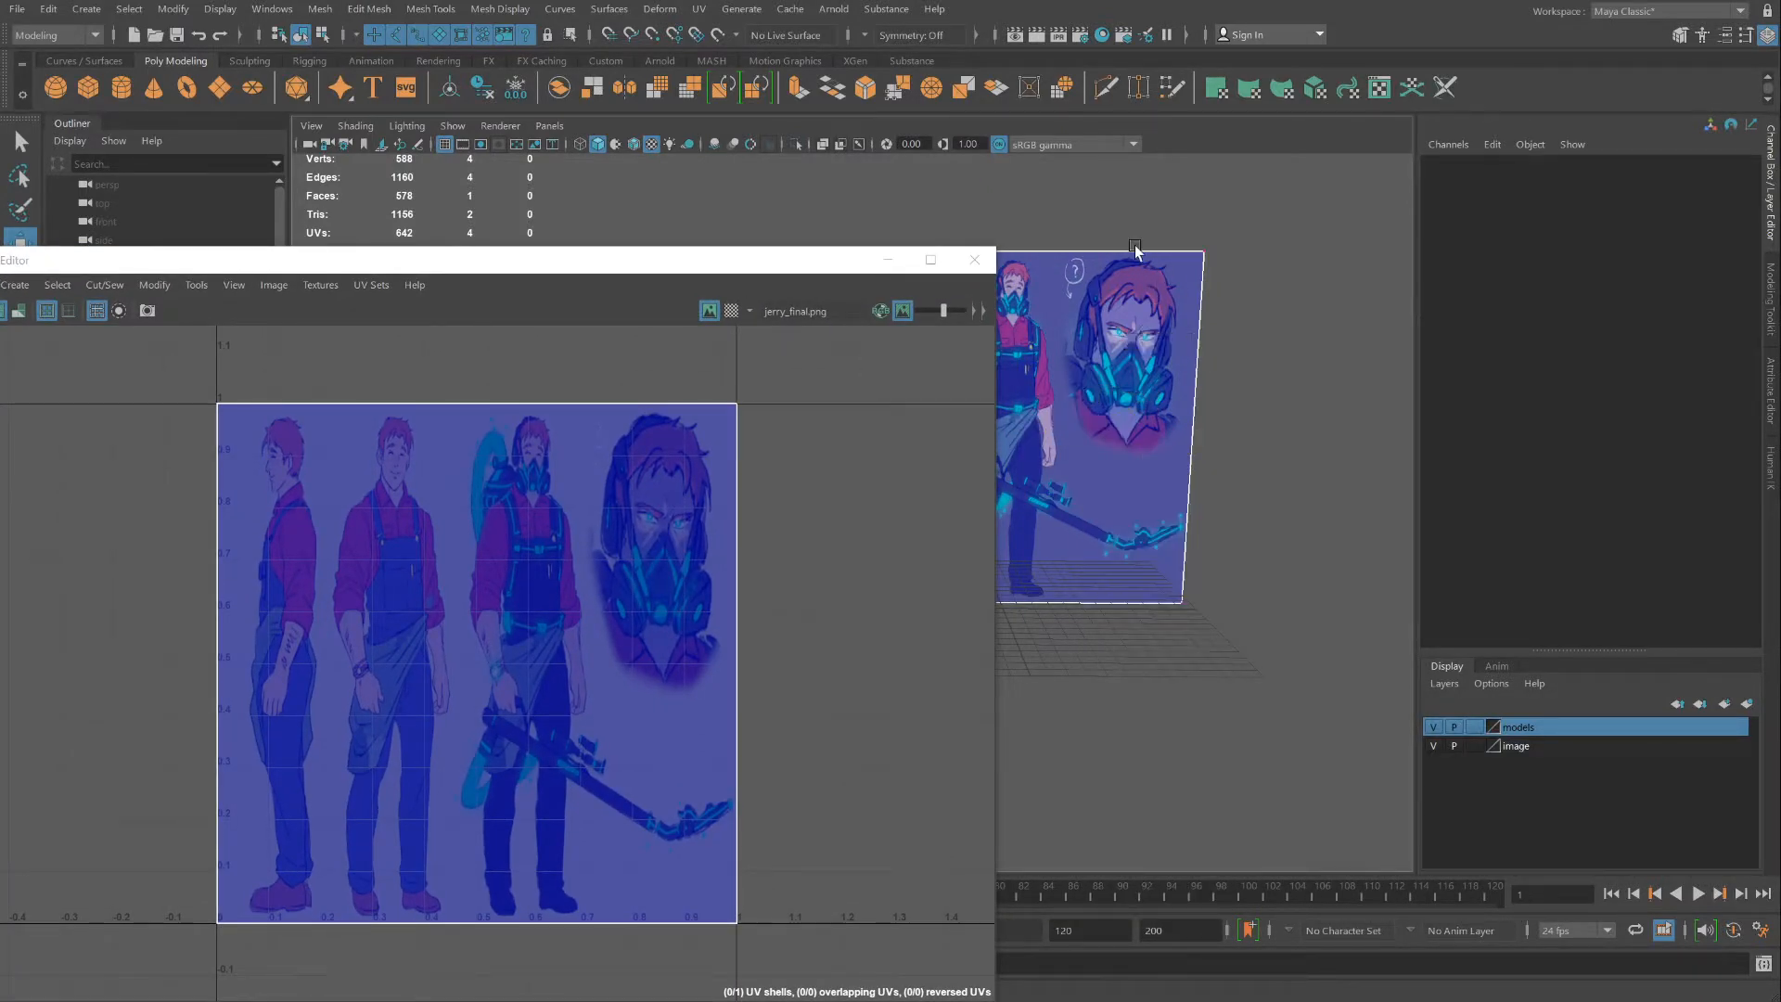
{"action": "left_click_drag", "start_coordinate": [1141, 206], "coordinate": [1283, 683]}
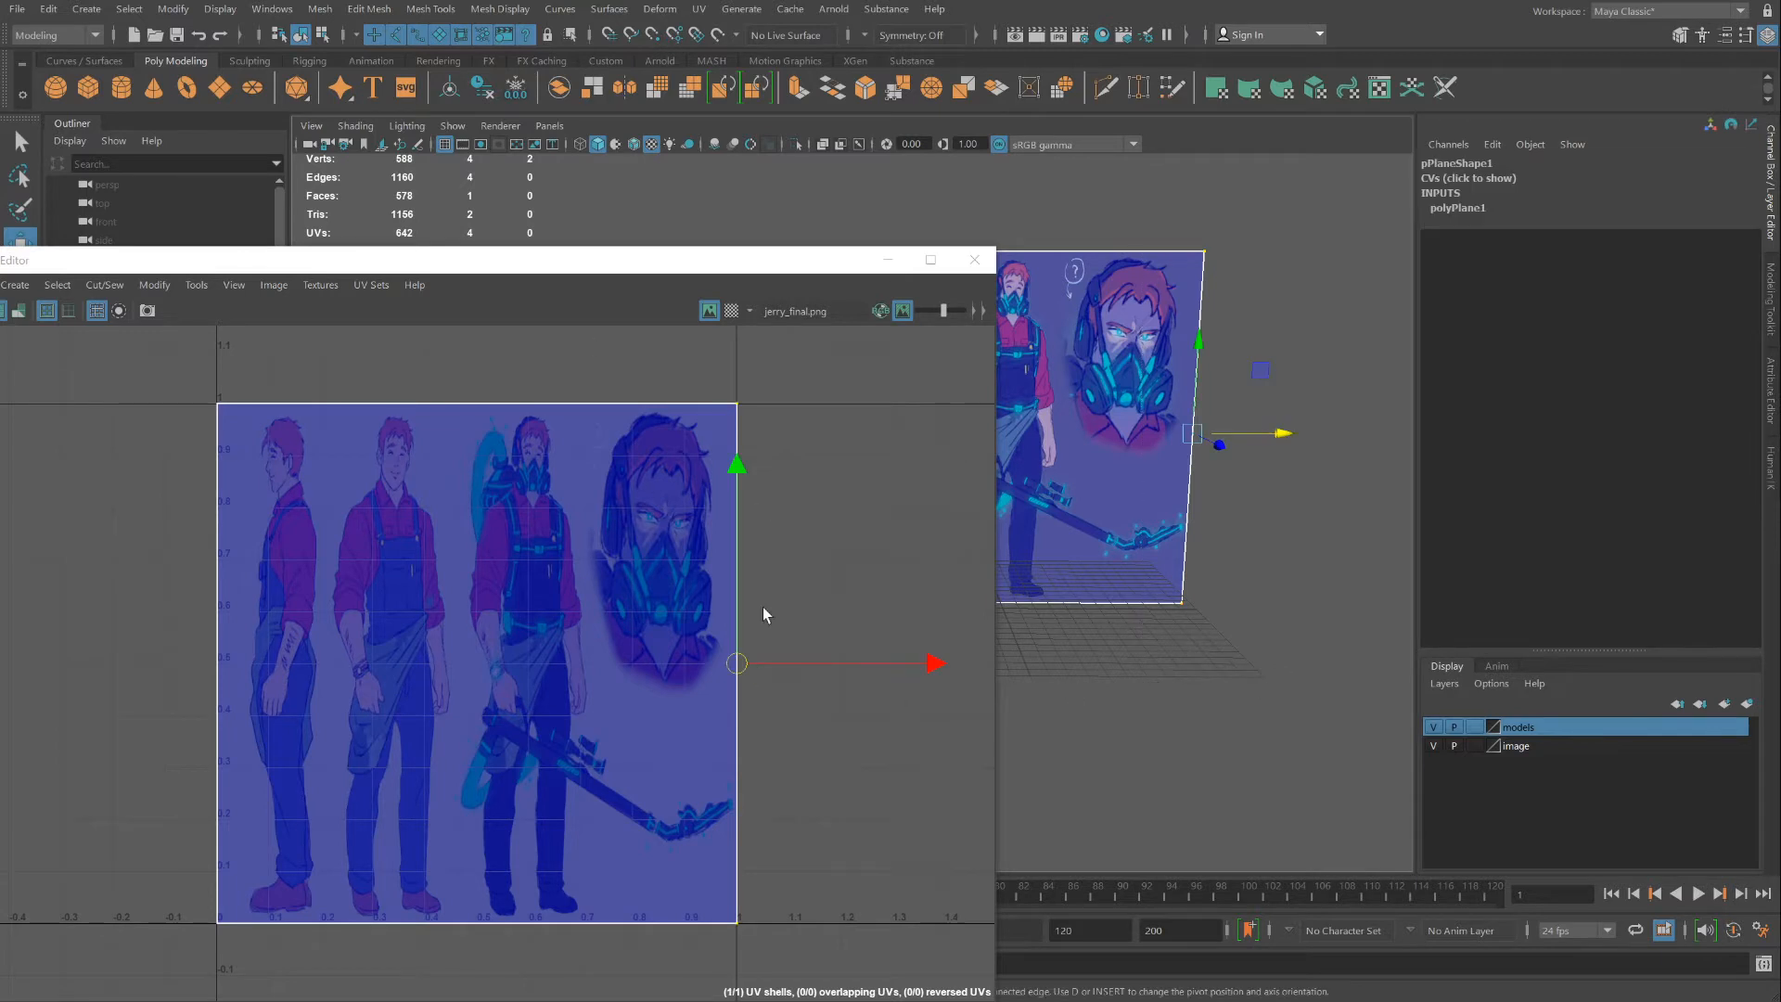
{"action": "left_click_drag", "start_coordinate": [932, 662], "coordinate": [656, 683]}
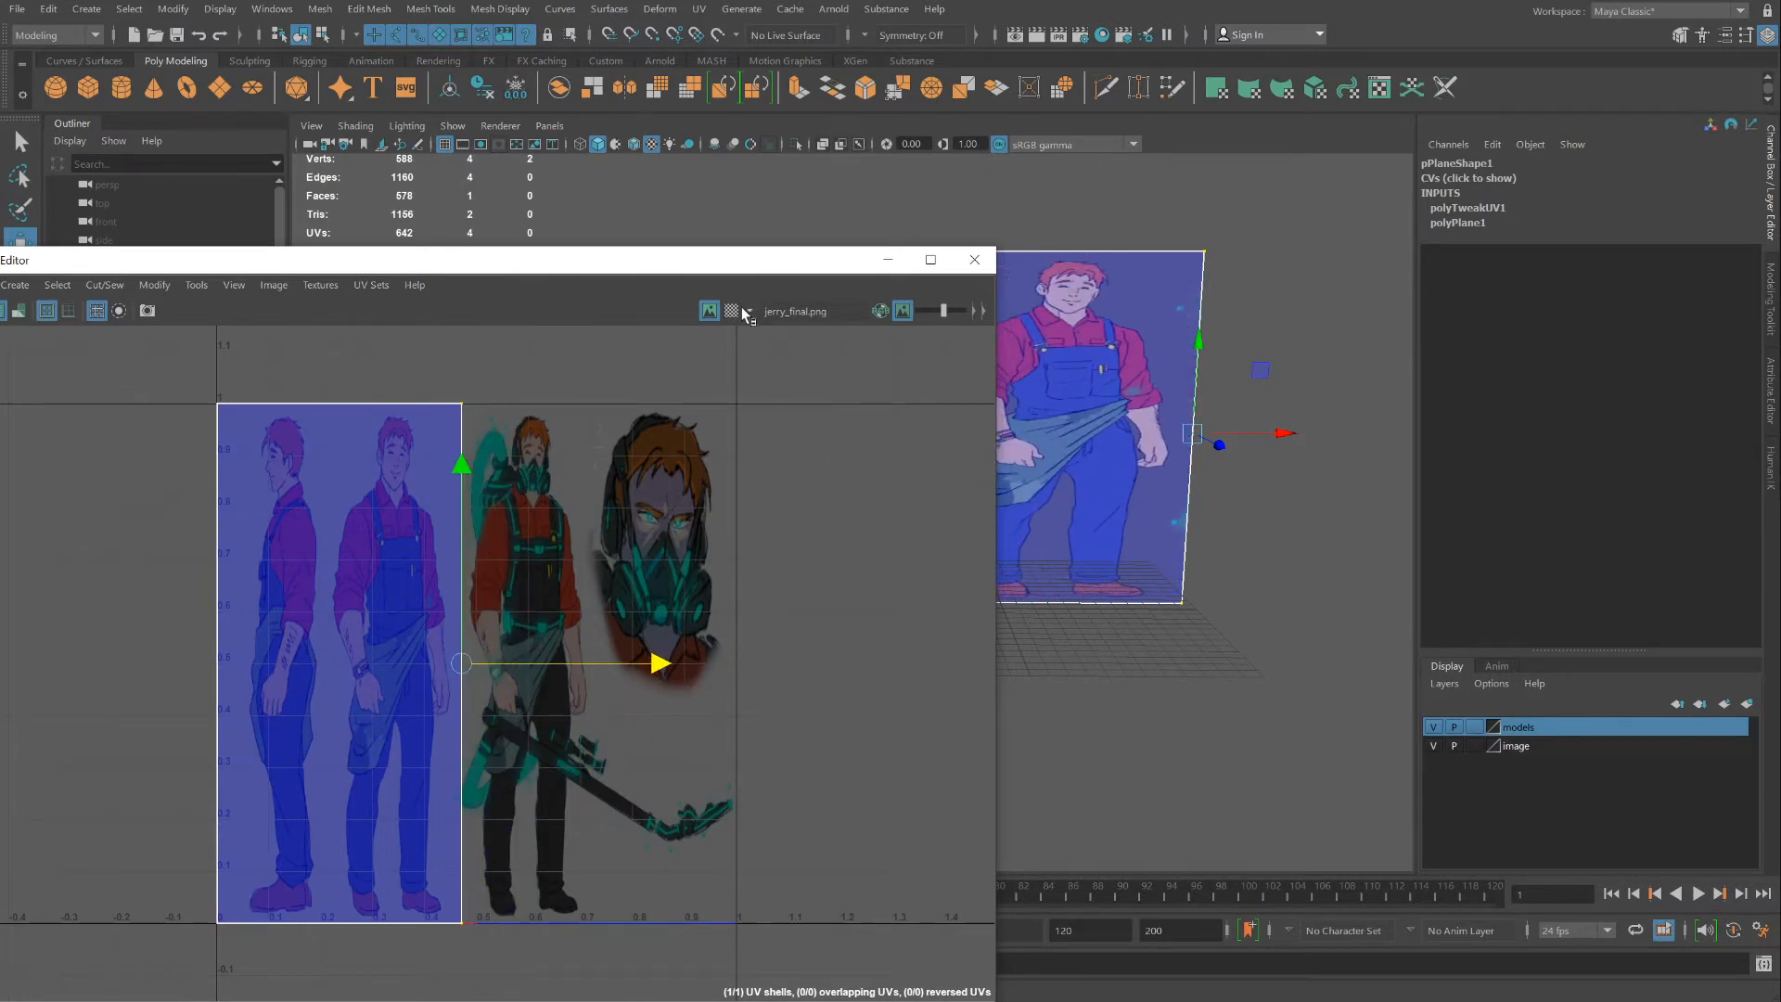
Select the front plane's left-edge vertices and slide their UVs to about 0.2 on U, leaving just the front-view figure
{"action": "left_click_drag", "start_coordinate": [715, 260], "coordinate": [806, 658]}
{"action": "left_click_drag", "start_coordinate": [673, 199], "coordinate": [1317, 555]}
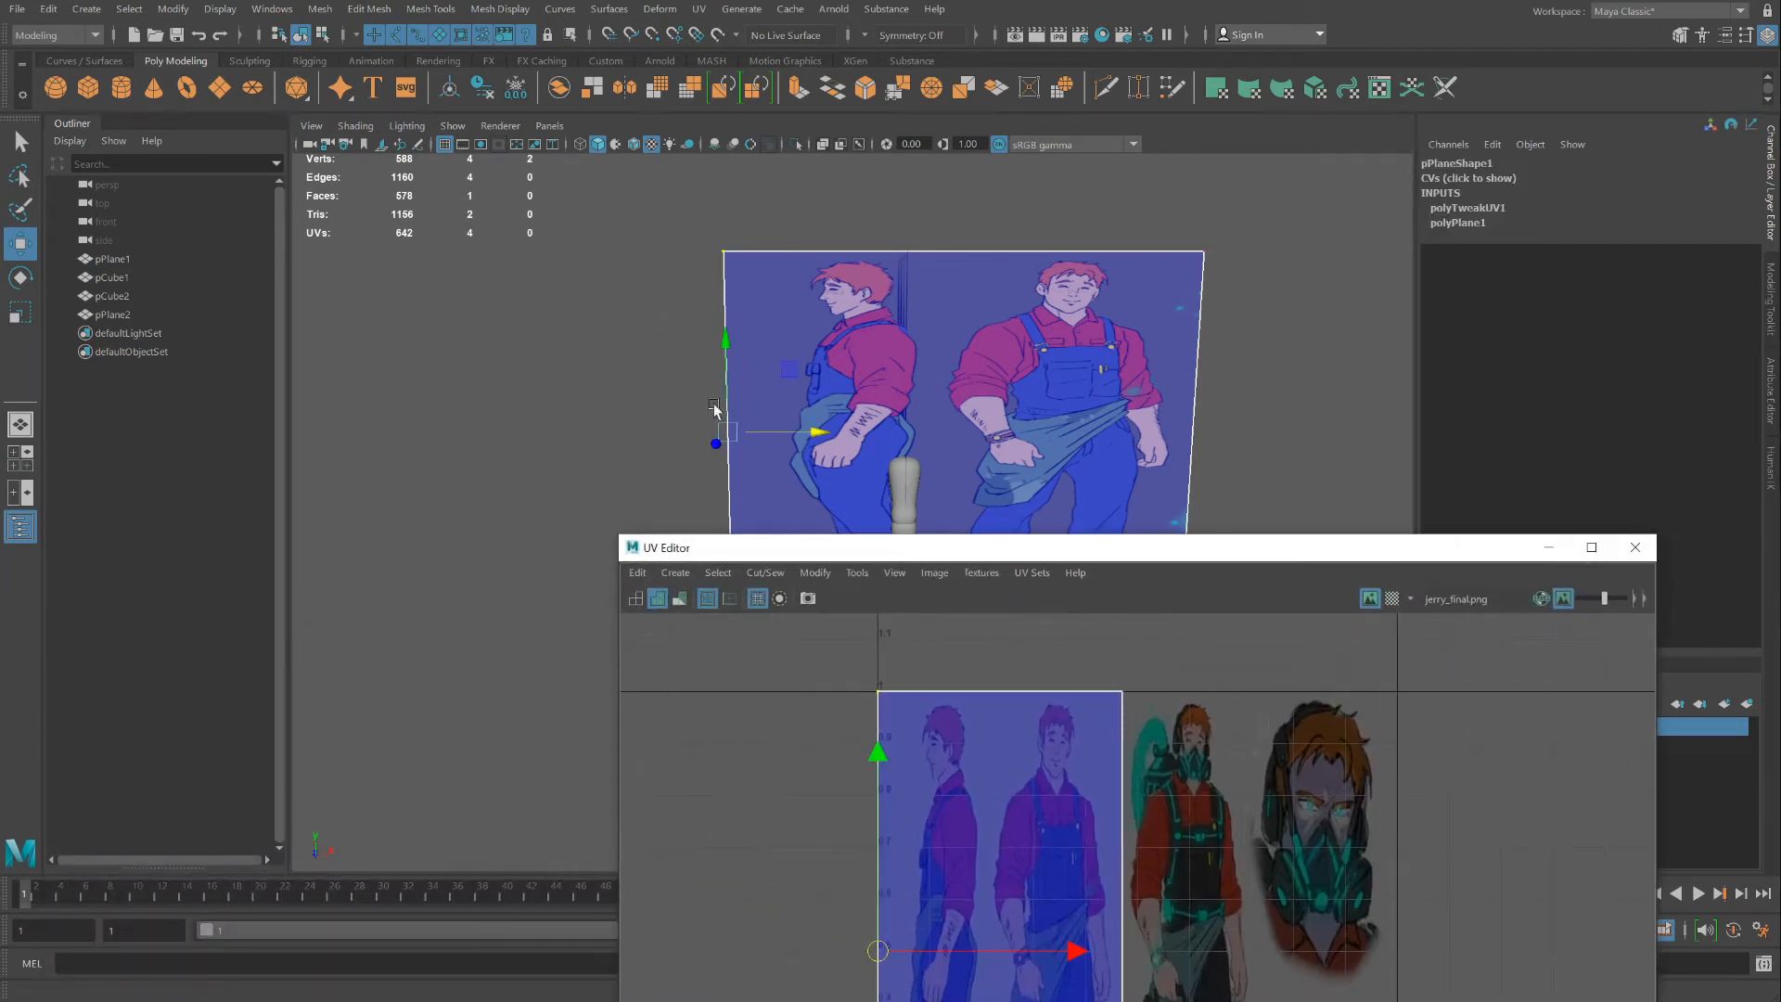
{"action": "left_click_drag", "start_coordinate": [880, 551], "coordinate": [1156, 239]}
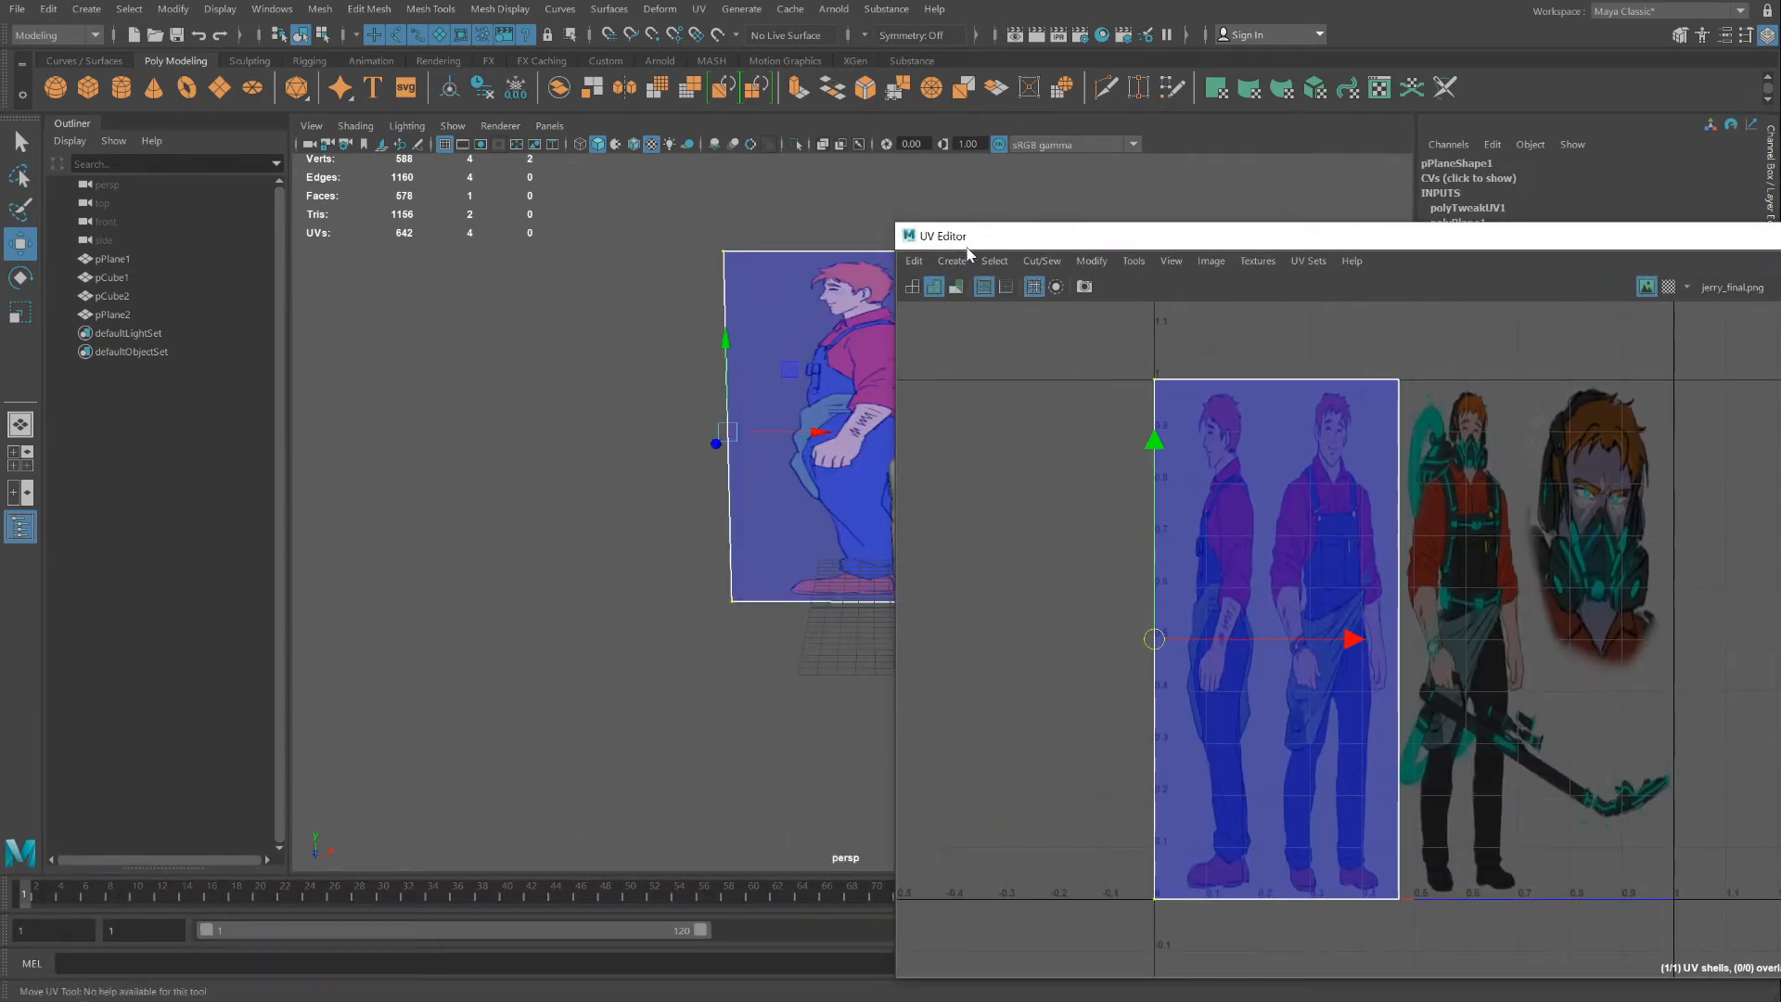
{"action": "left_click_drag", "start_coordinate": [1353, 641], "coordinate": [1454, 640]}
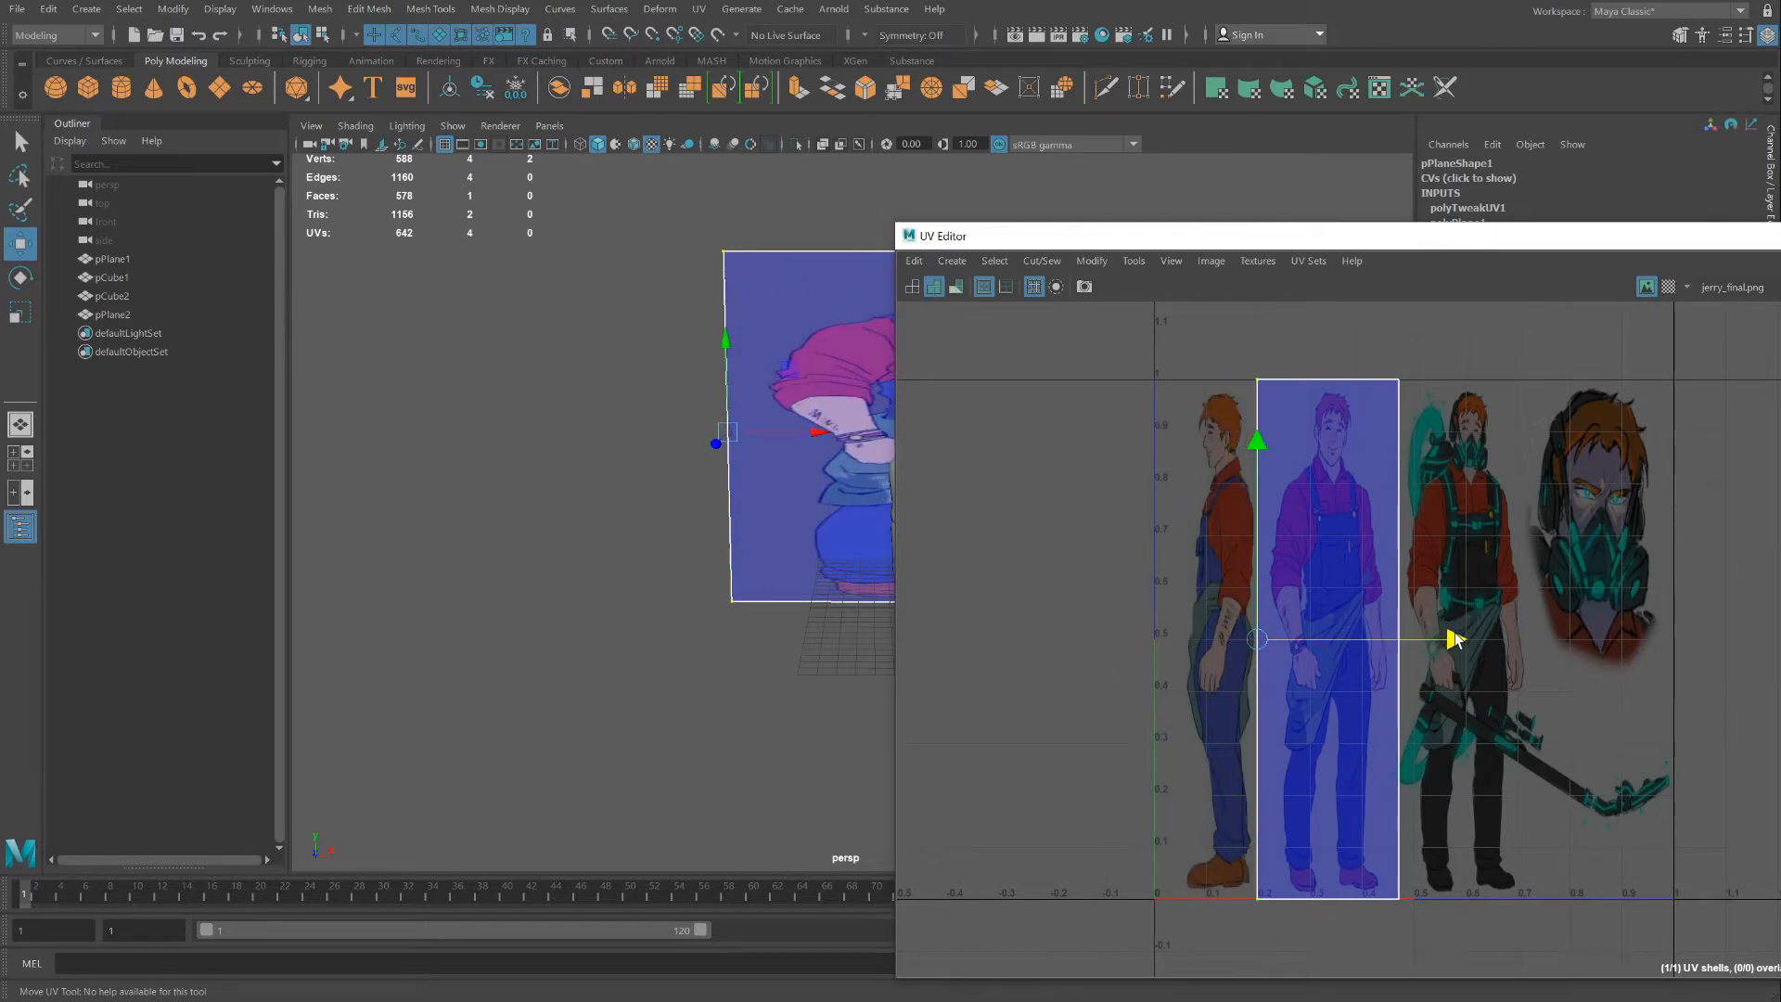
Scale the front plane in object mode to about 12.2 on X and position it at about -7.74 on X behind the leg
{"action": "left_click_drag", "start_coordinate": [1023, 237], "coordinate": [750, 707]}
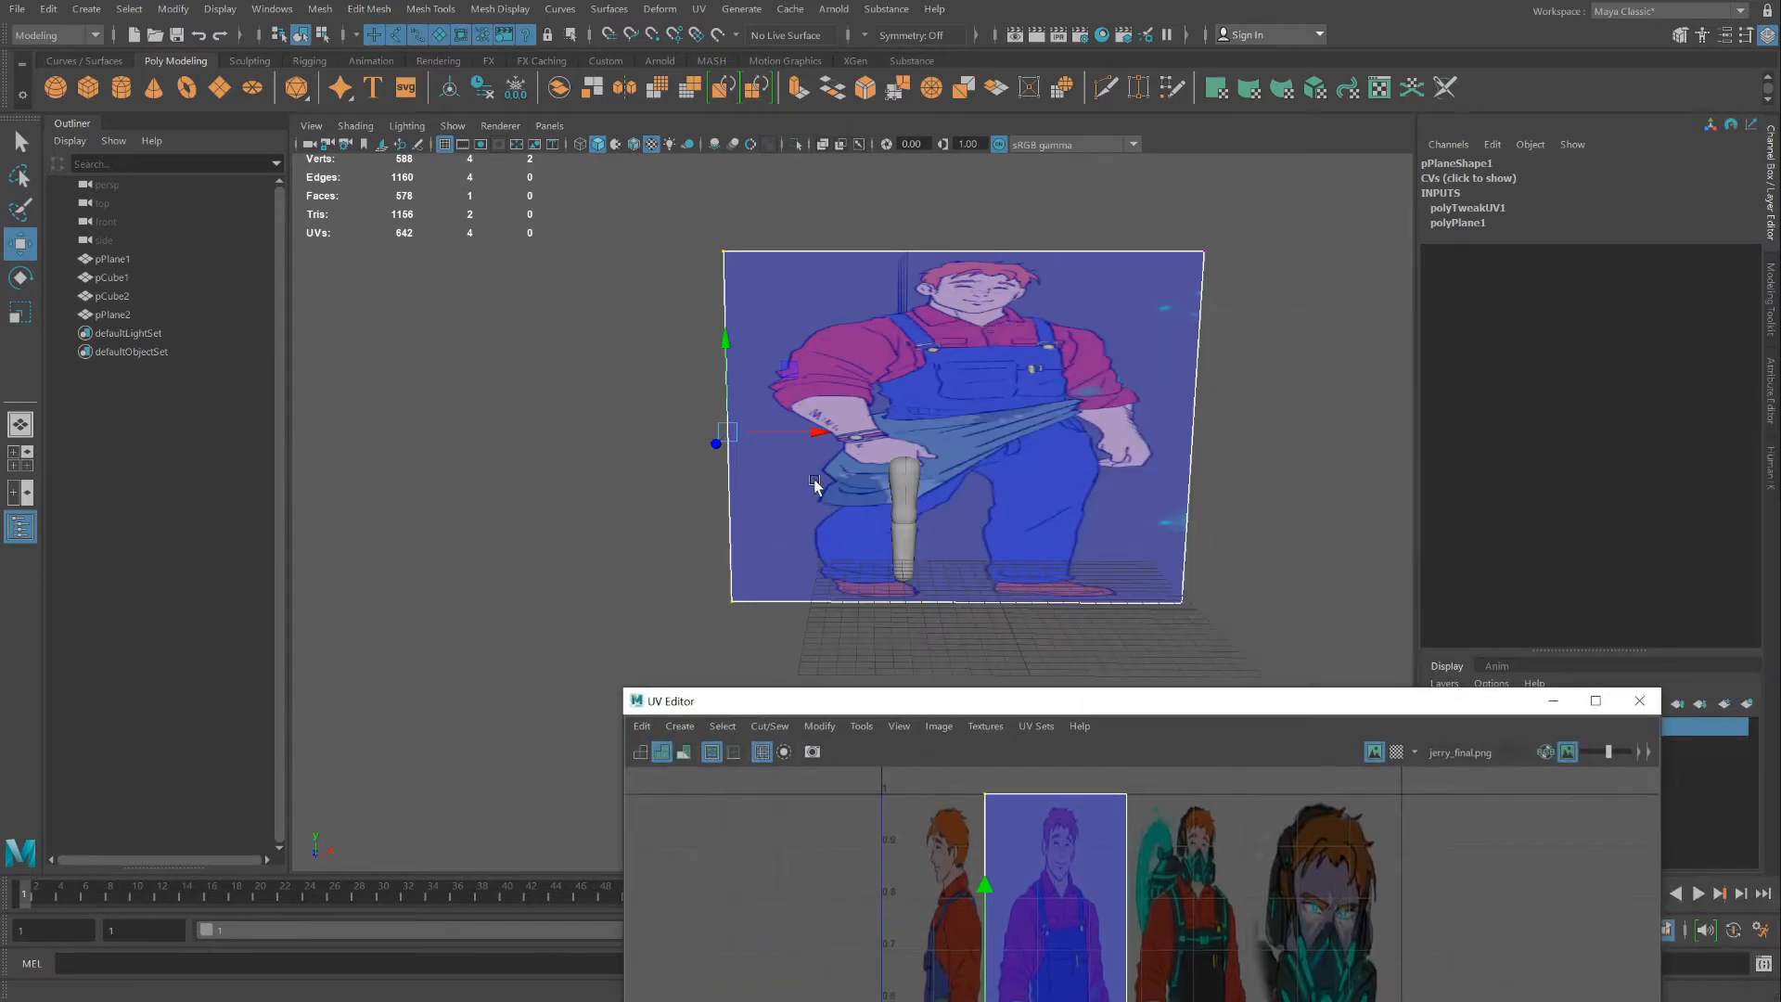
{"action": "left_click", "coordinate": [19, 315]}
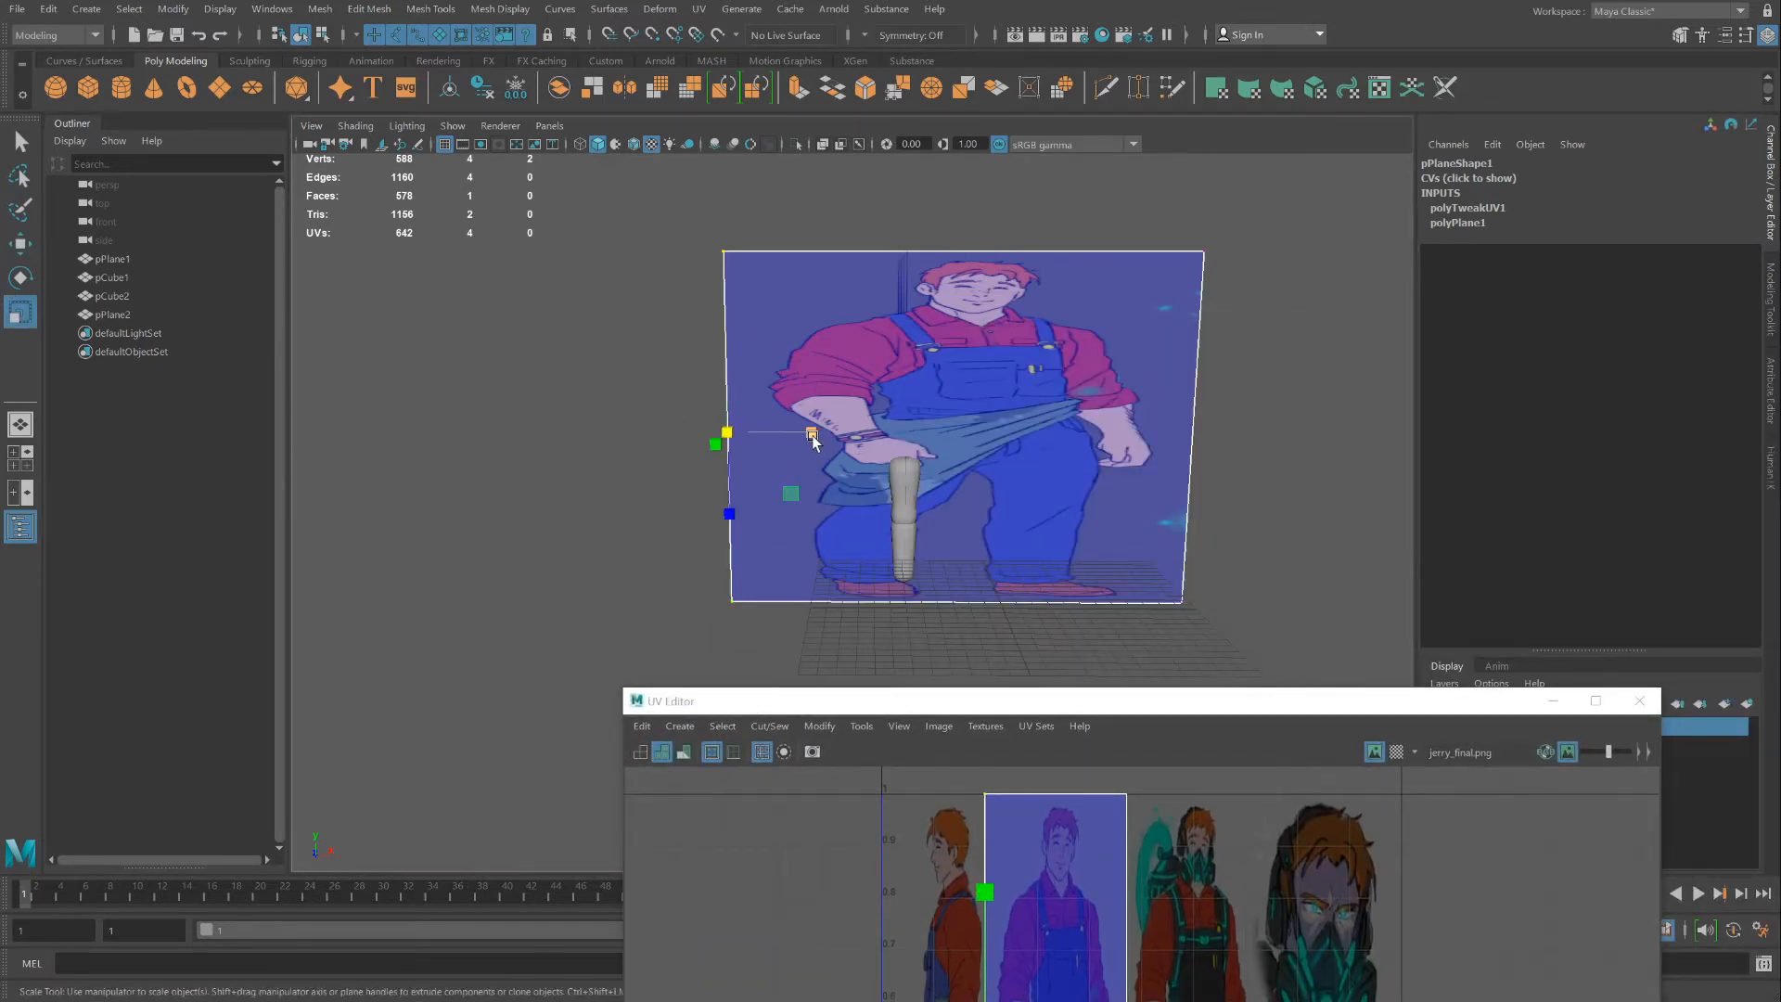
{"action": "left_click_drag", "start_coordinate": [813, 436], "coordinate": [804, 440]}
{"action": "right_click_drag", "start_coordinate": [830, 438], "coordinate": [1020, 385]}
{"action": "left_click_drag", "start_coordinate": [1043, 437], "coordinate": [979, 444]}
{"action": "key", "text": "w"}
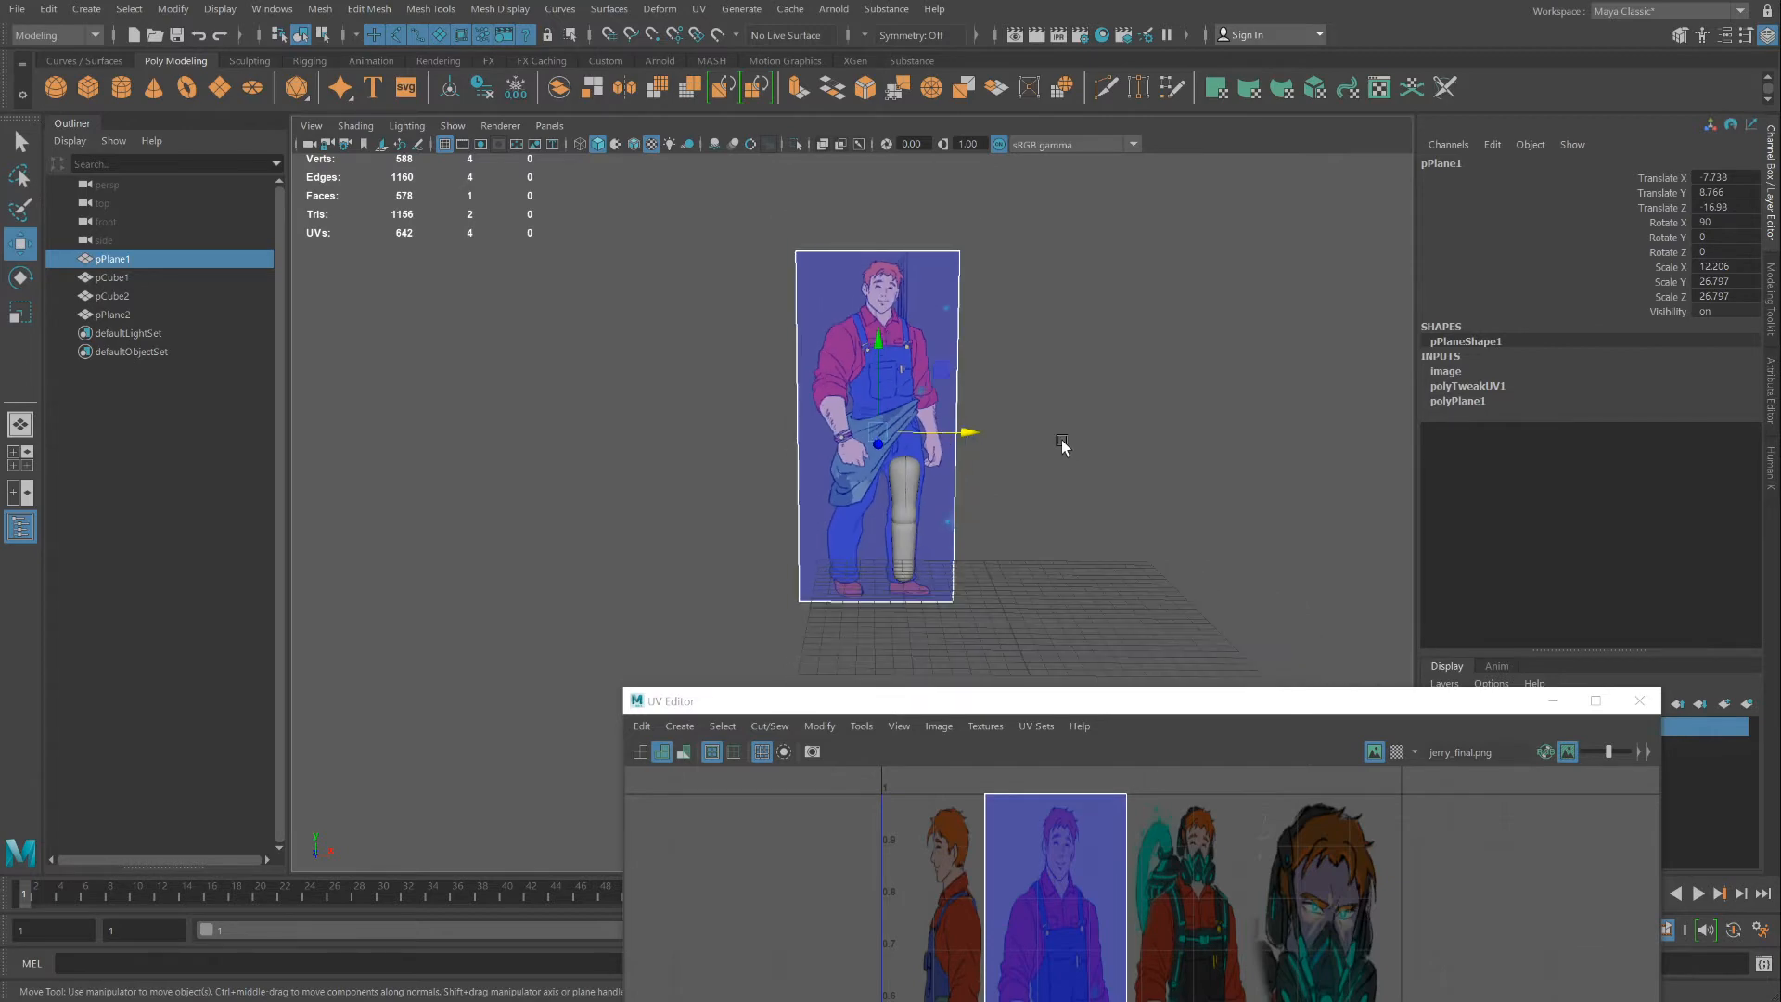
Select the side reference plane's right-edge vertices and slide their UVs to about 0.21 on U, leaving just the side-view figure
{"action": "left_click_drag", "start_coordinate": [1061, 440], "coordinate": [917, 443], "text": "alt"}
{"action": "left_click", "coordinate": [1173, 404]}
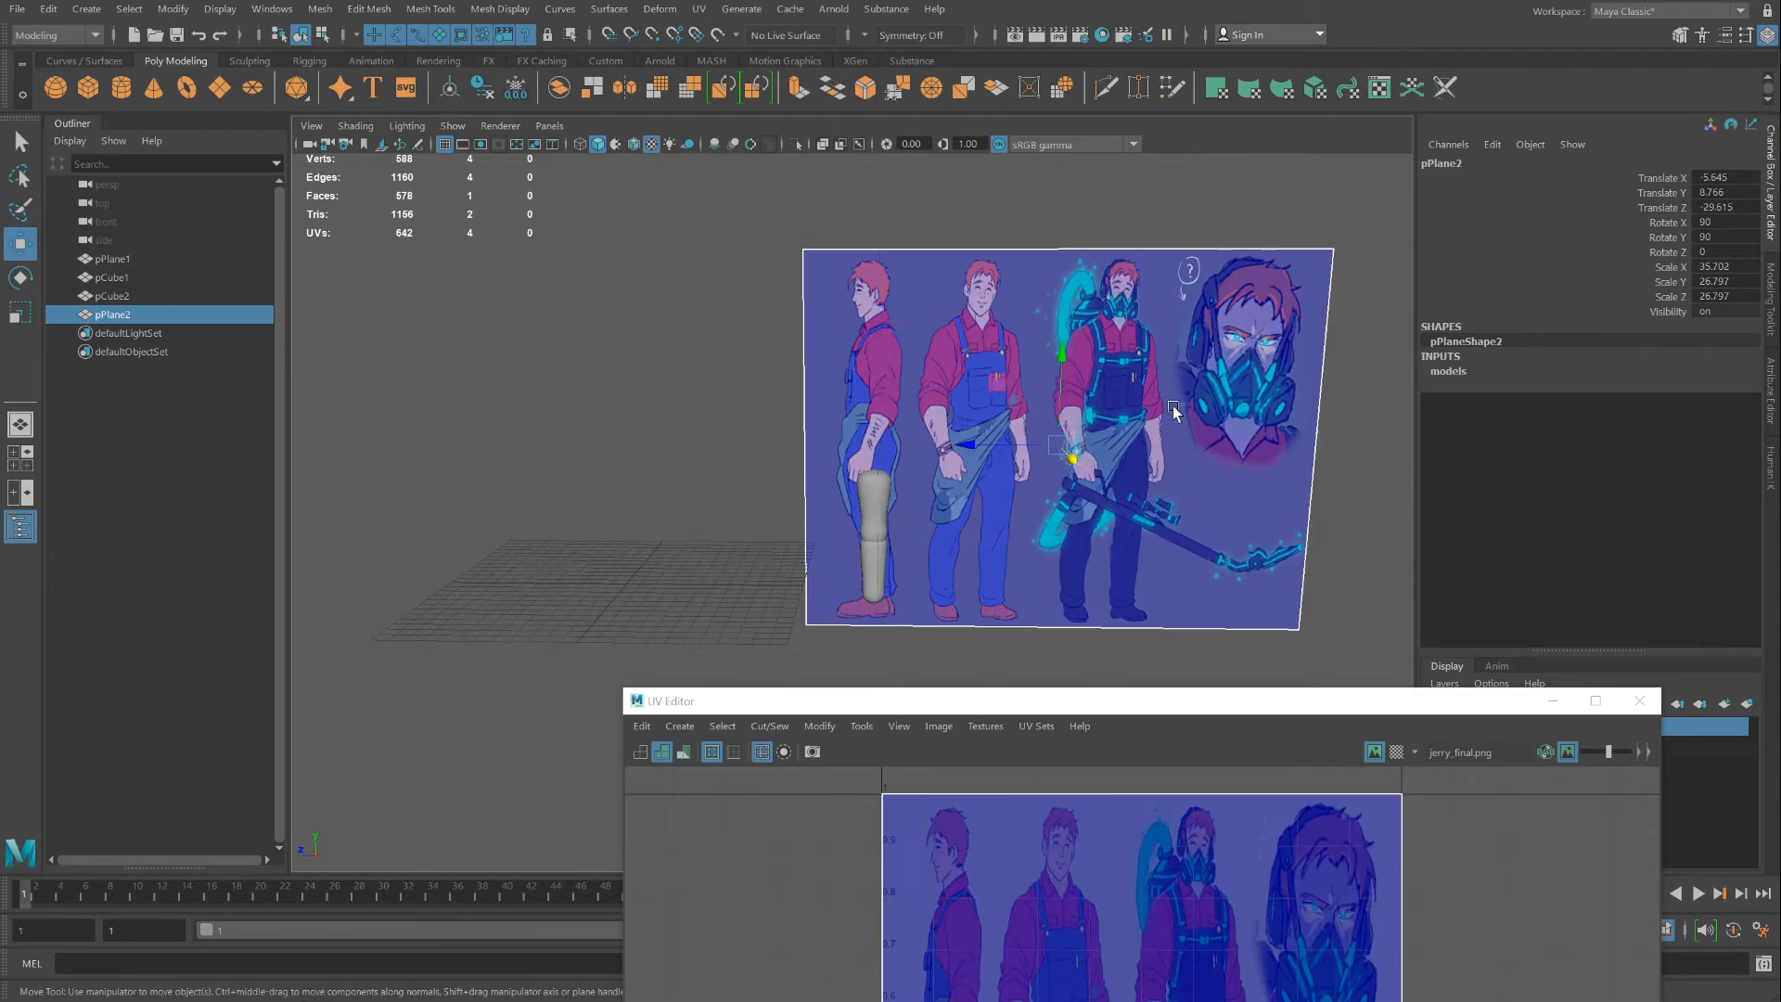
{"action": "left_click_drag", "start_coordinate": [1078, 561], "coordinate": [1003, 482], "text": "alt"}
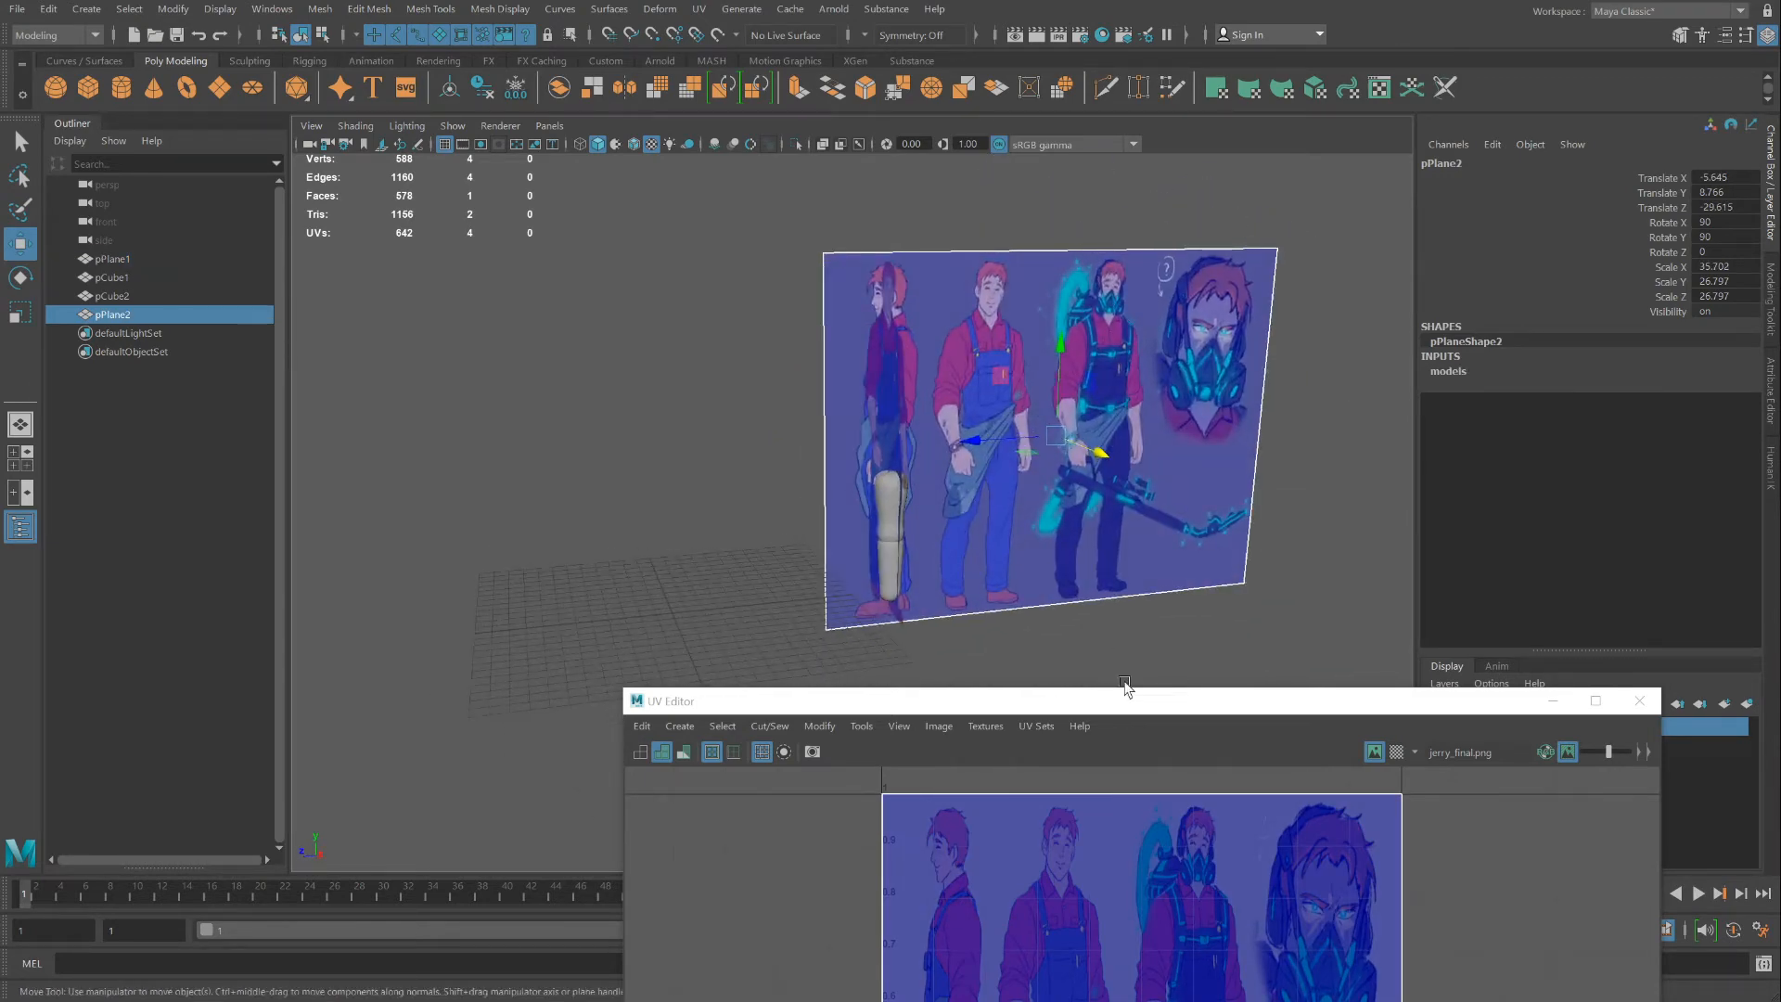
{"action": "right_click_drag", "start_coordinate": [1208, 522], "coordinate": [1121, 515]}
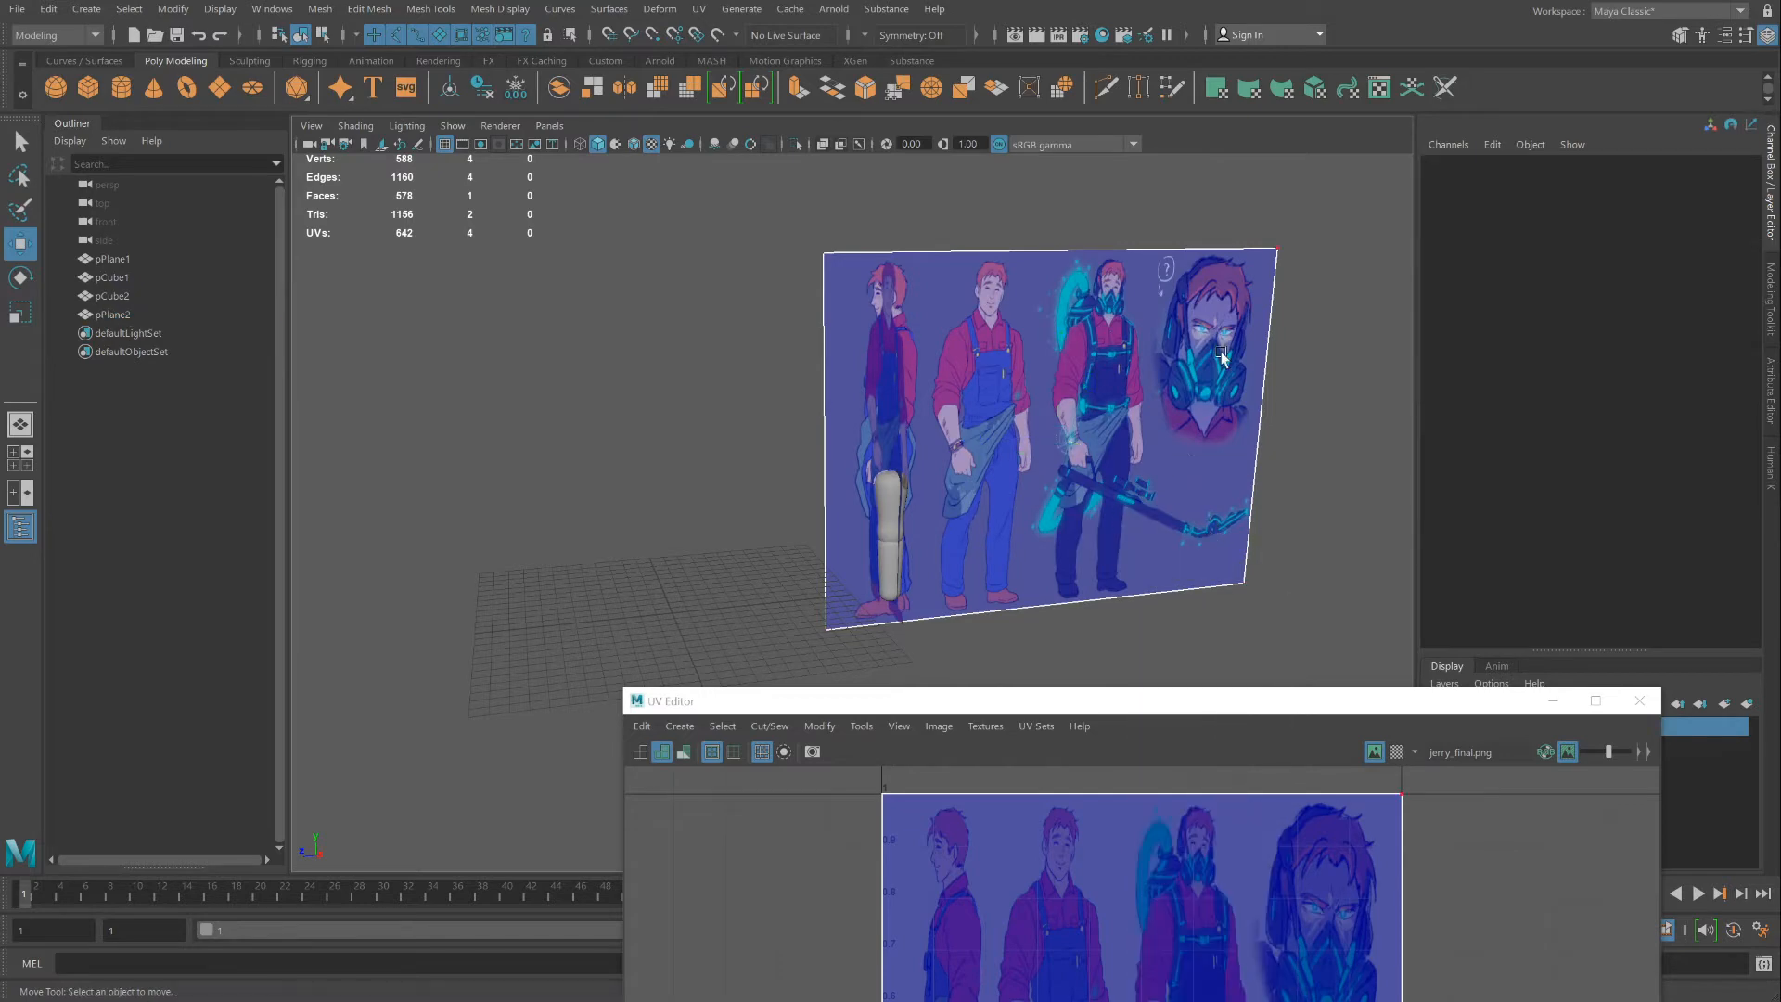
{"action": "left_click_drag", "start_coordinate": [1206, 169], "coordinate": [1327, 620]}
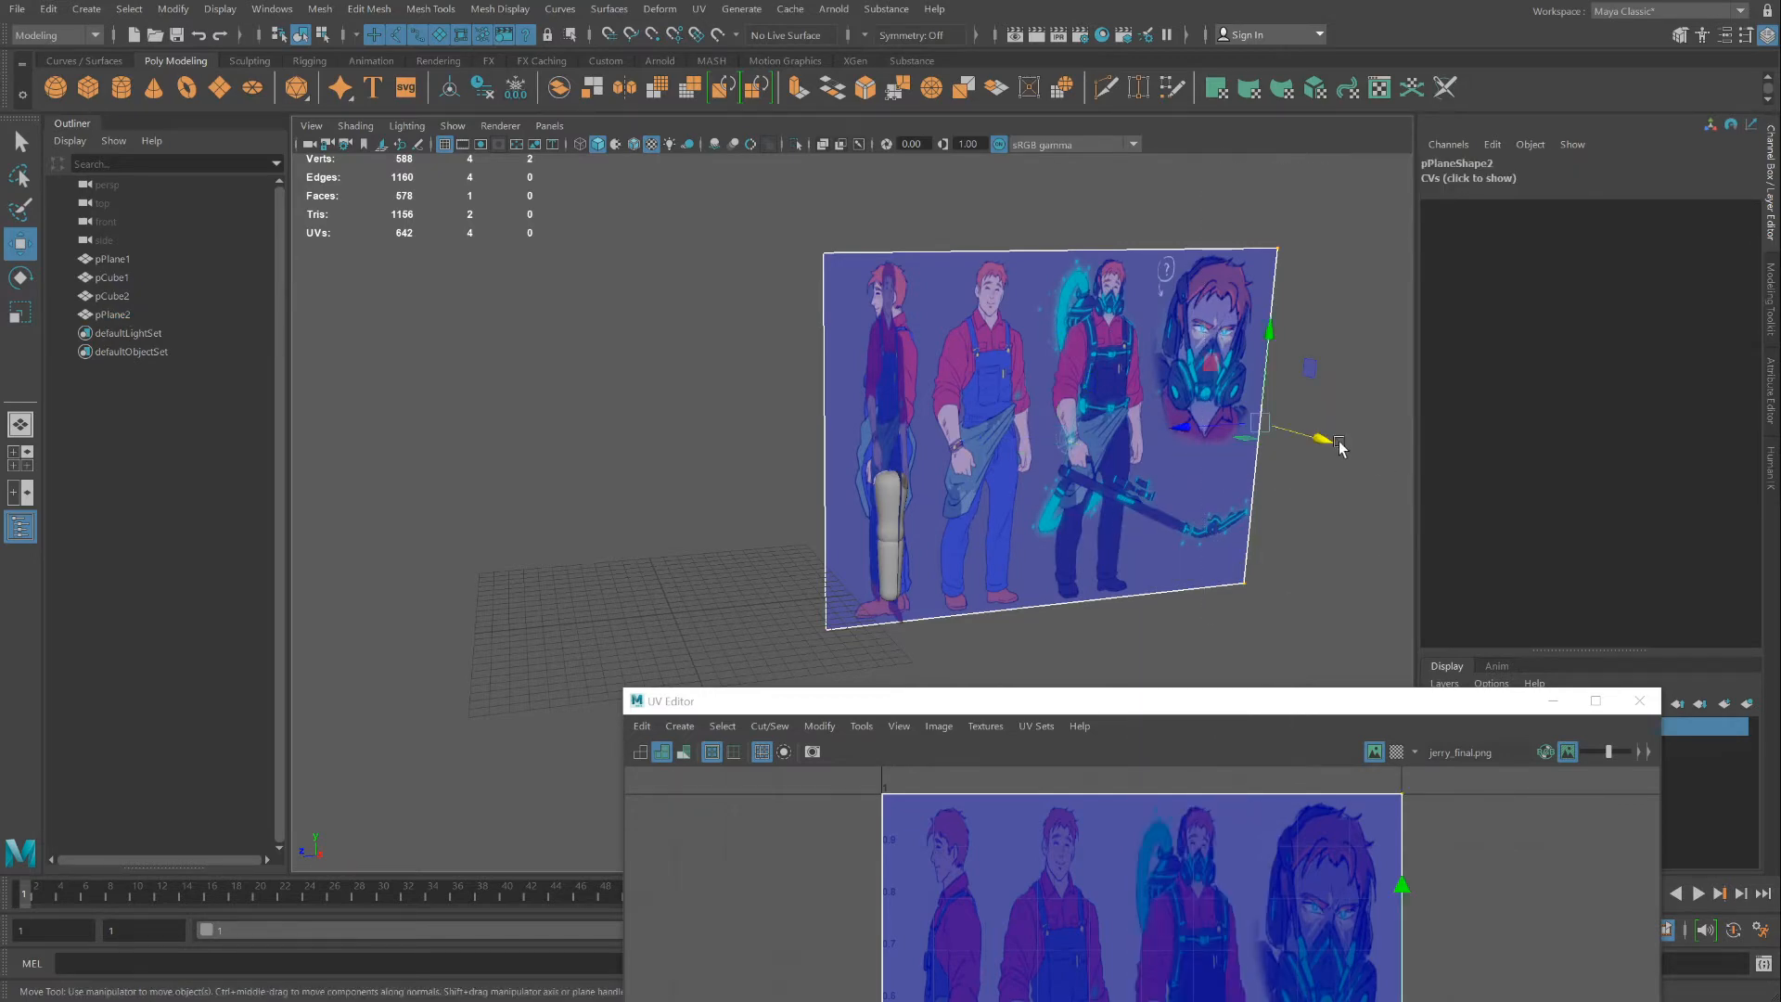
{"action": "left_click_drag", "start_coordinate": [1207, 705], "coordinate": [673, 245]}
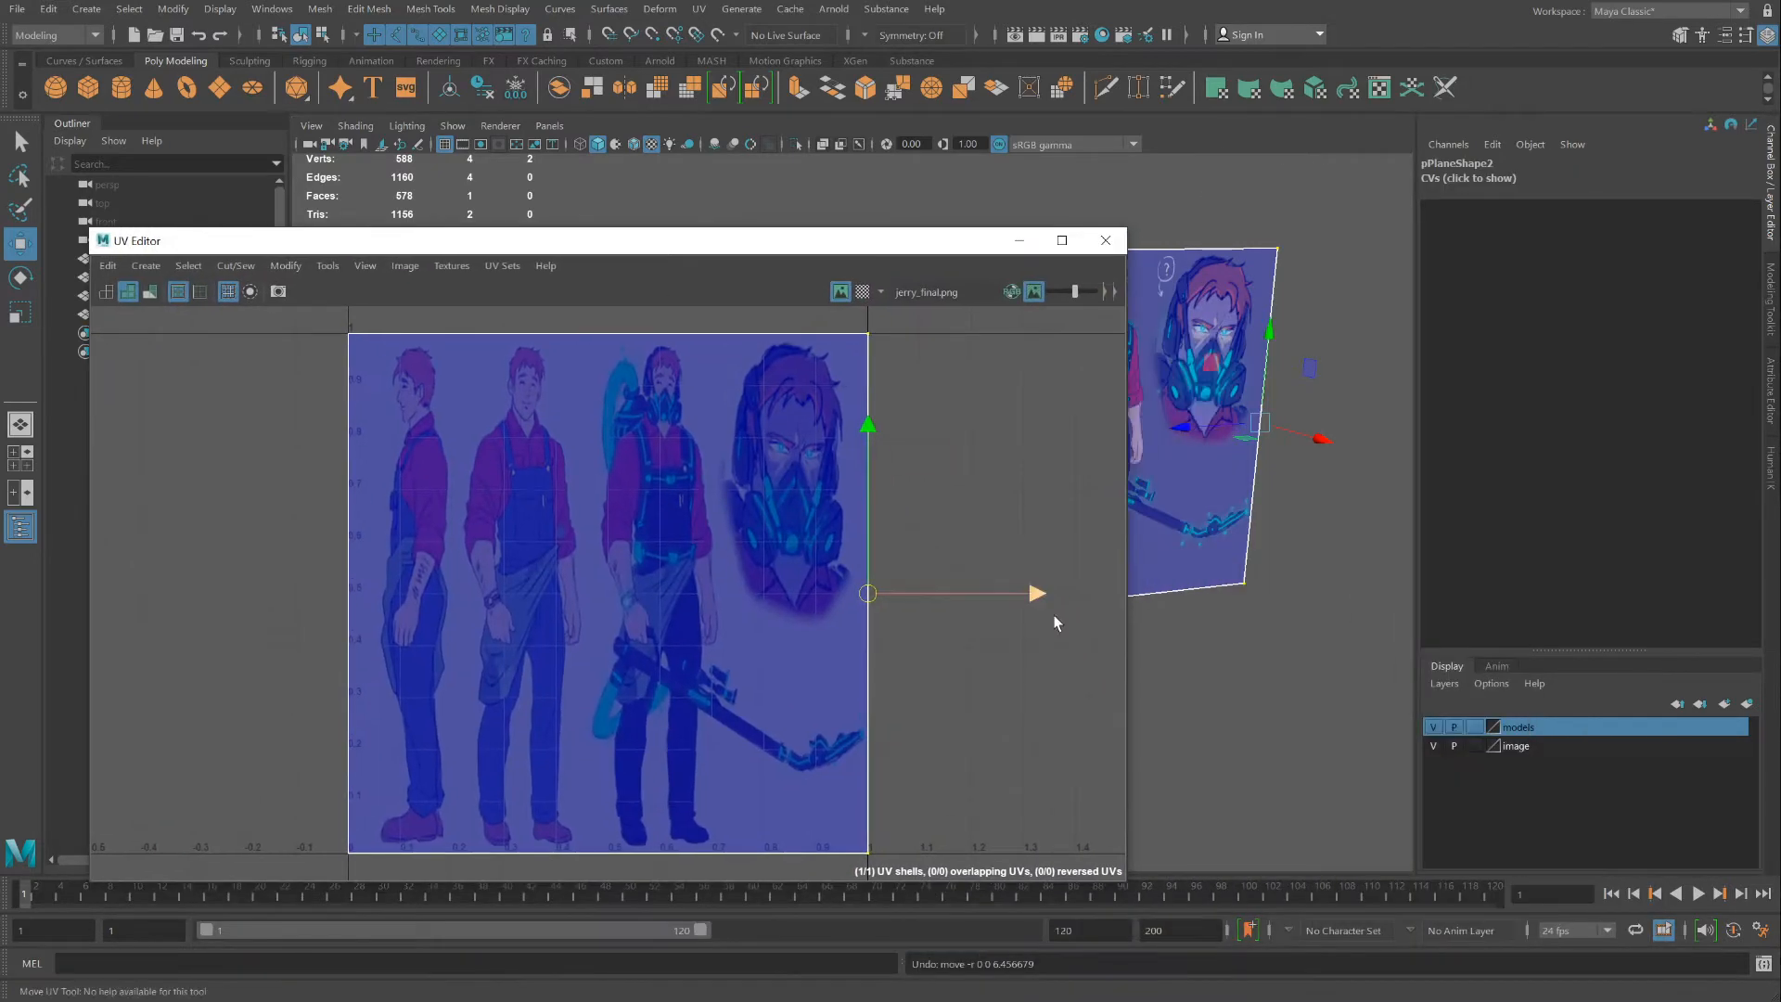
{"action": "left_click_drag", "start_coordinate": [1043, 592], "coordinate": [625, 633]}
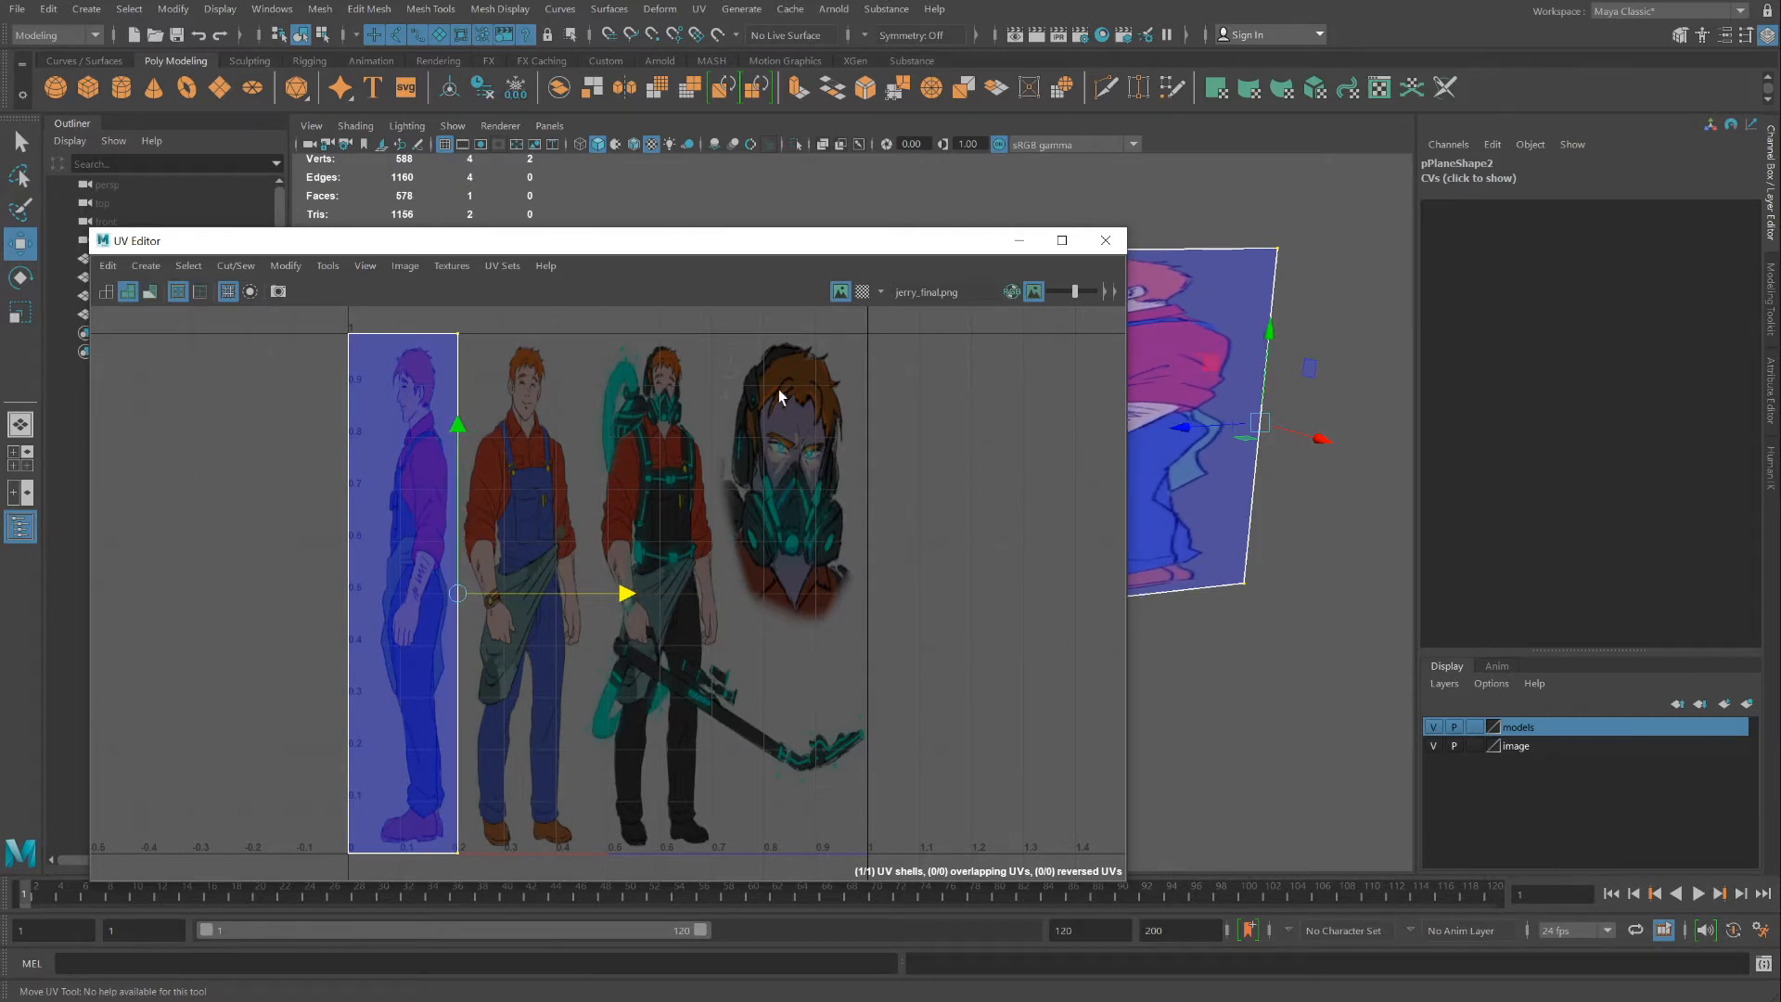
Move the side plane's right-edge vertices inward in the viewport until the side-view figure regains its natural proportions, and deselect them
{"action": "left_click_drag", "start_coordinate": [756, 258], "coordinate": [938, 477]}
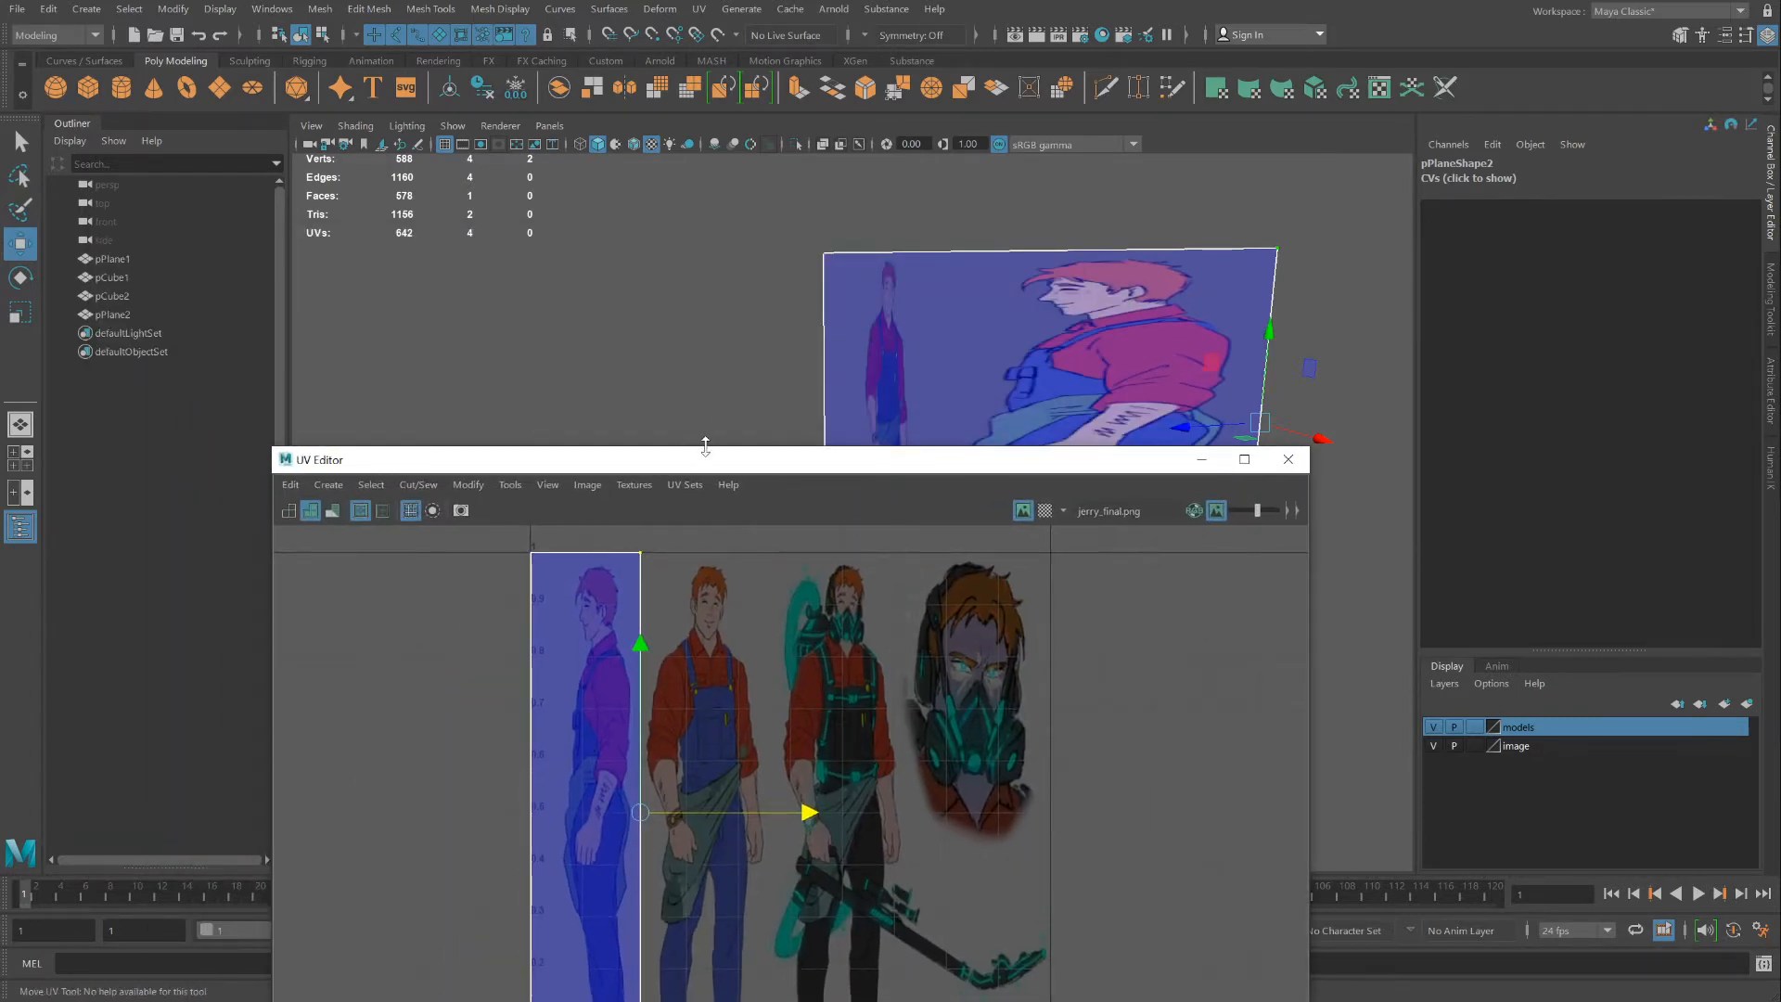
{"action": "left_click_drag", "start_coordinate": [713, 463], "coordinate": [776, 623]}
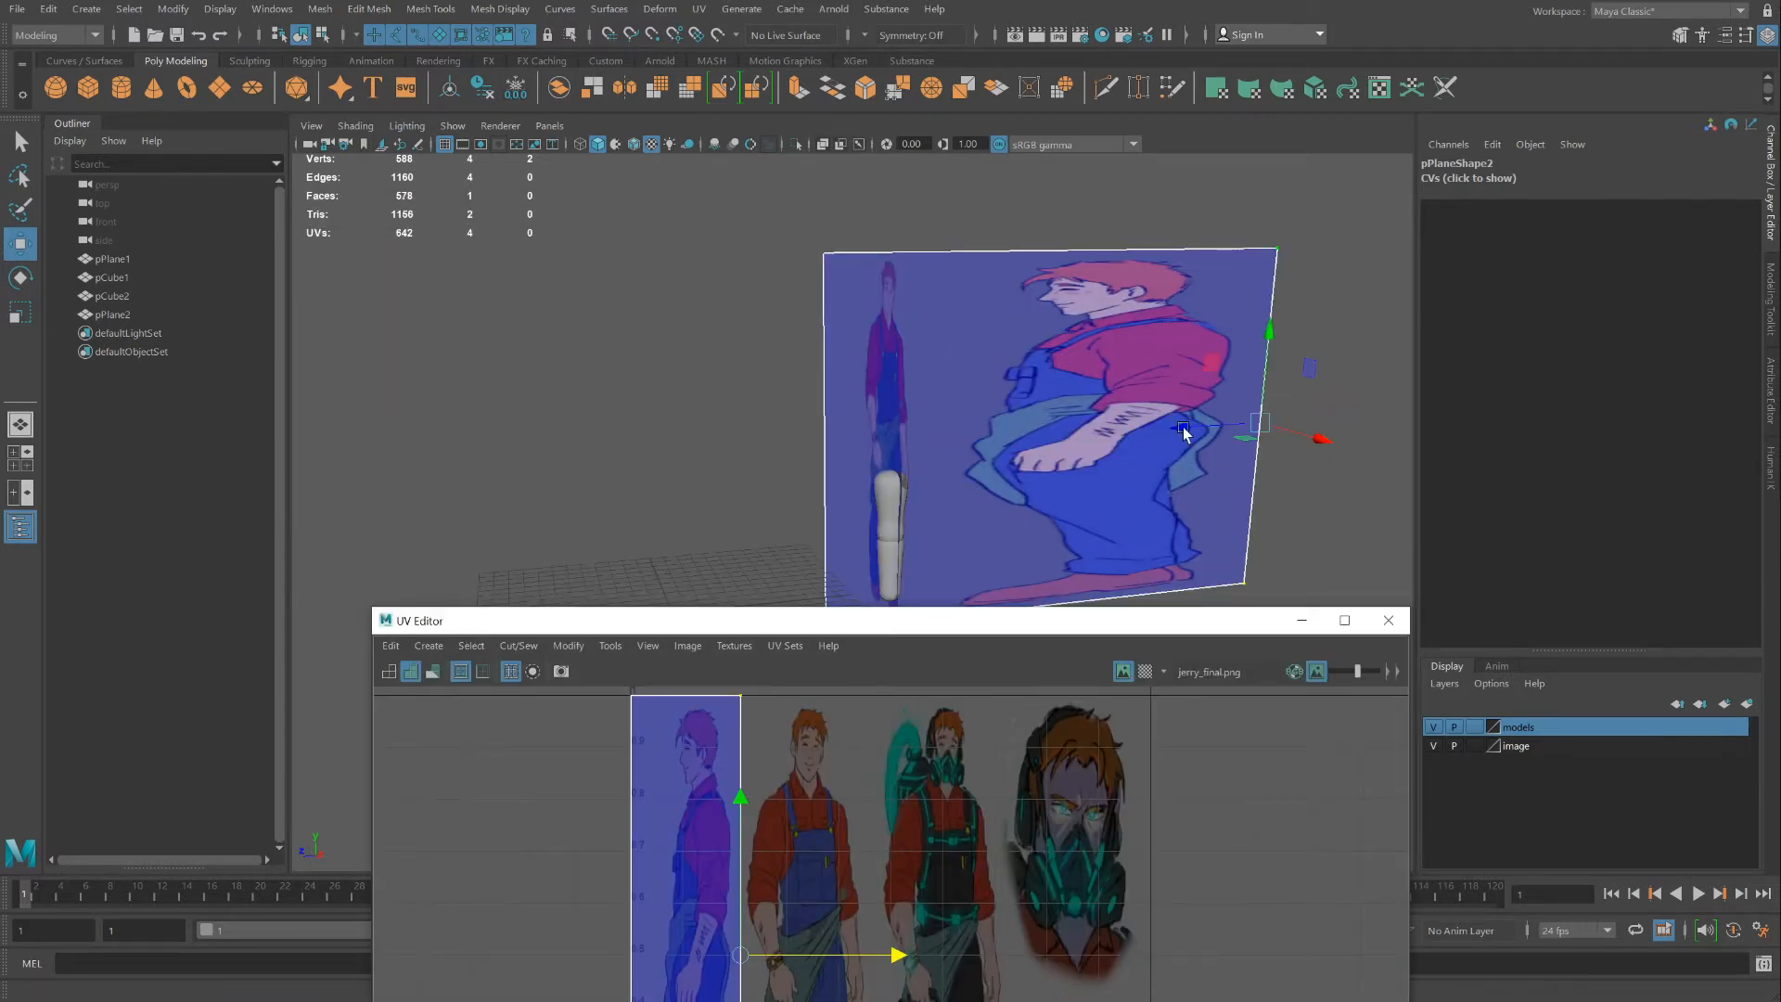
{"action": "left_click_drag", "start_coordinate": [1185, 433], "coordinate": [862, 497]}
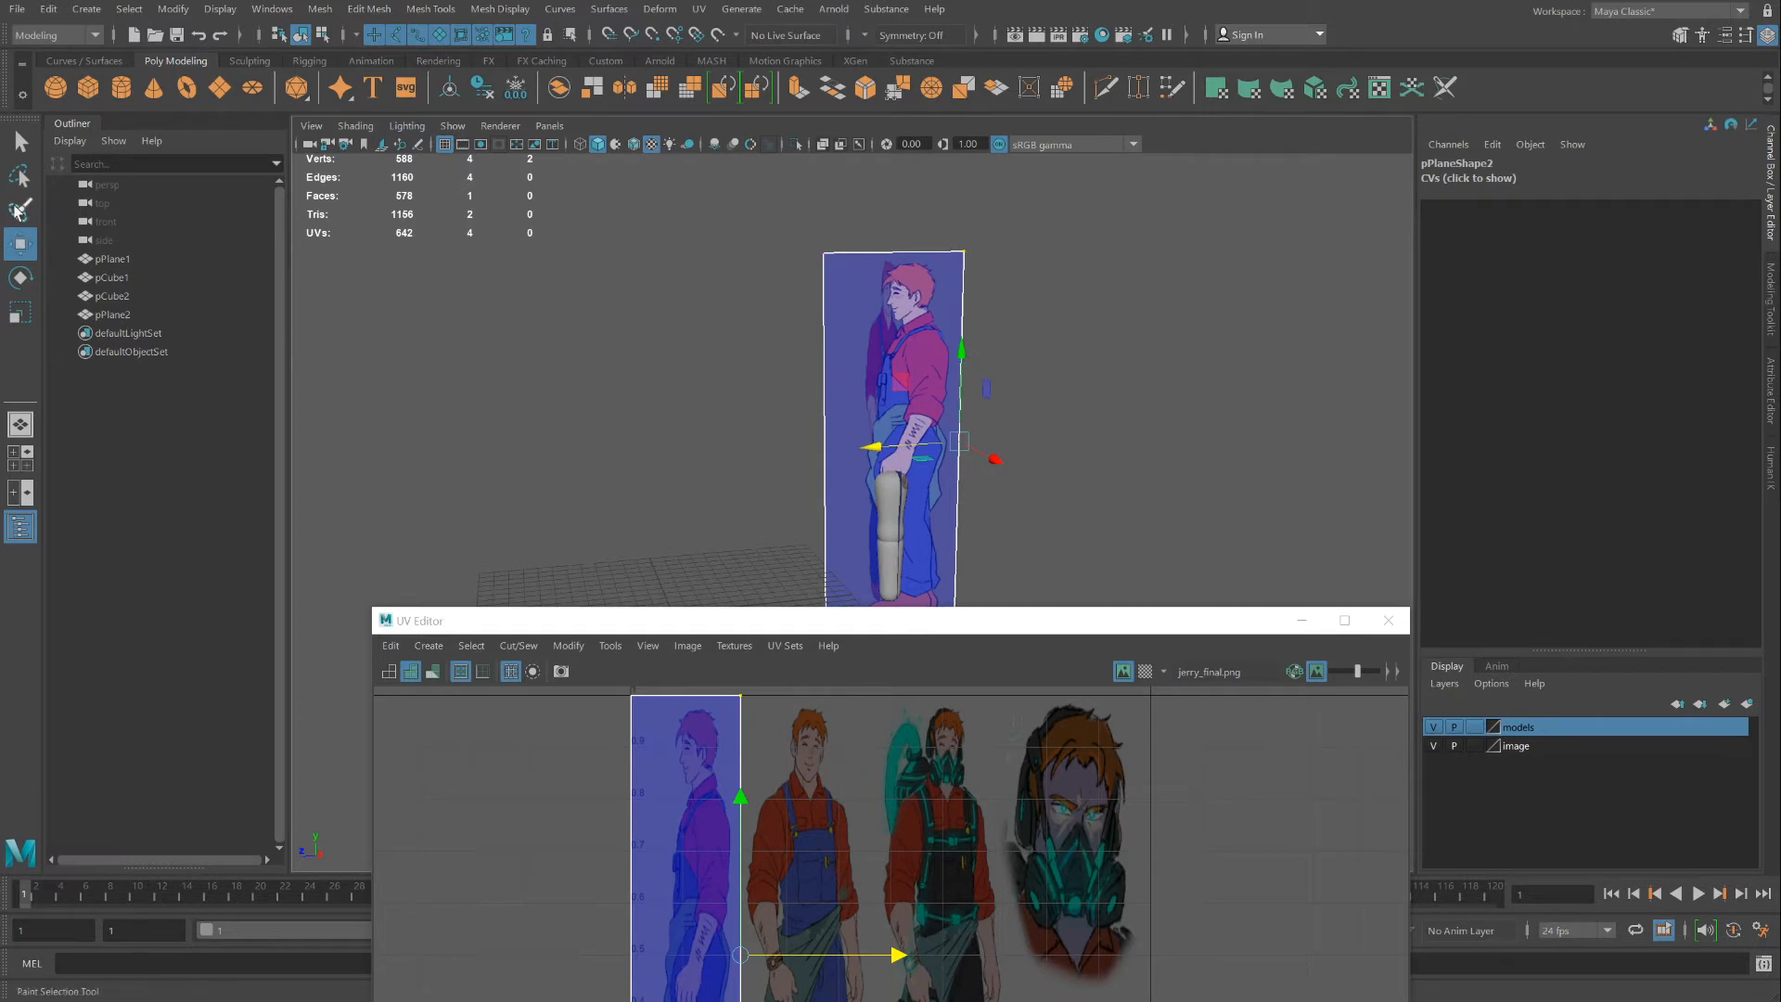
{"action": "left_click", "coordinate": [506, 386]}
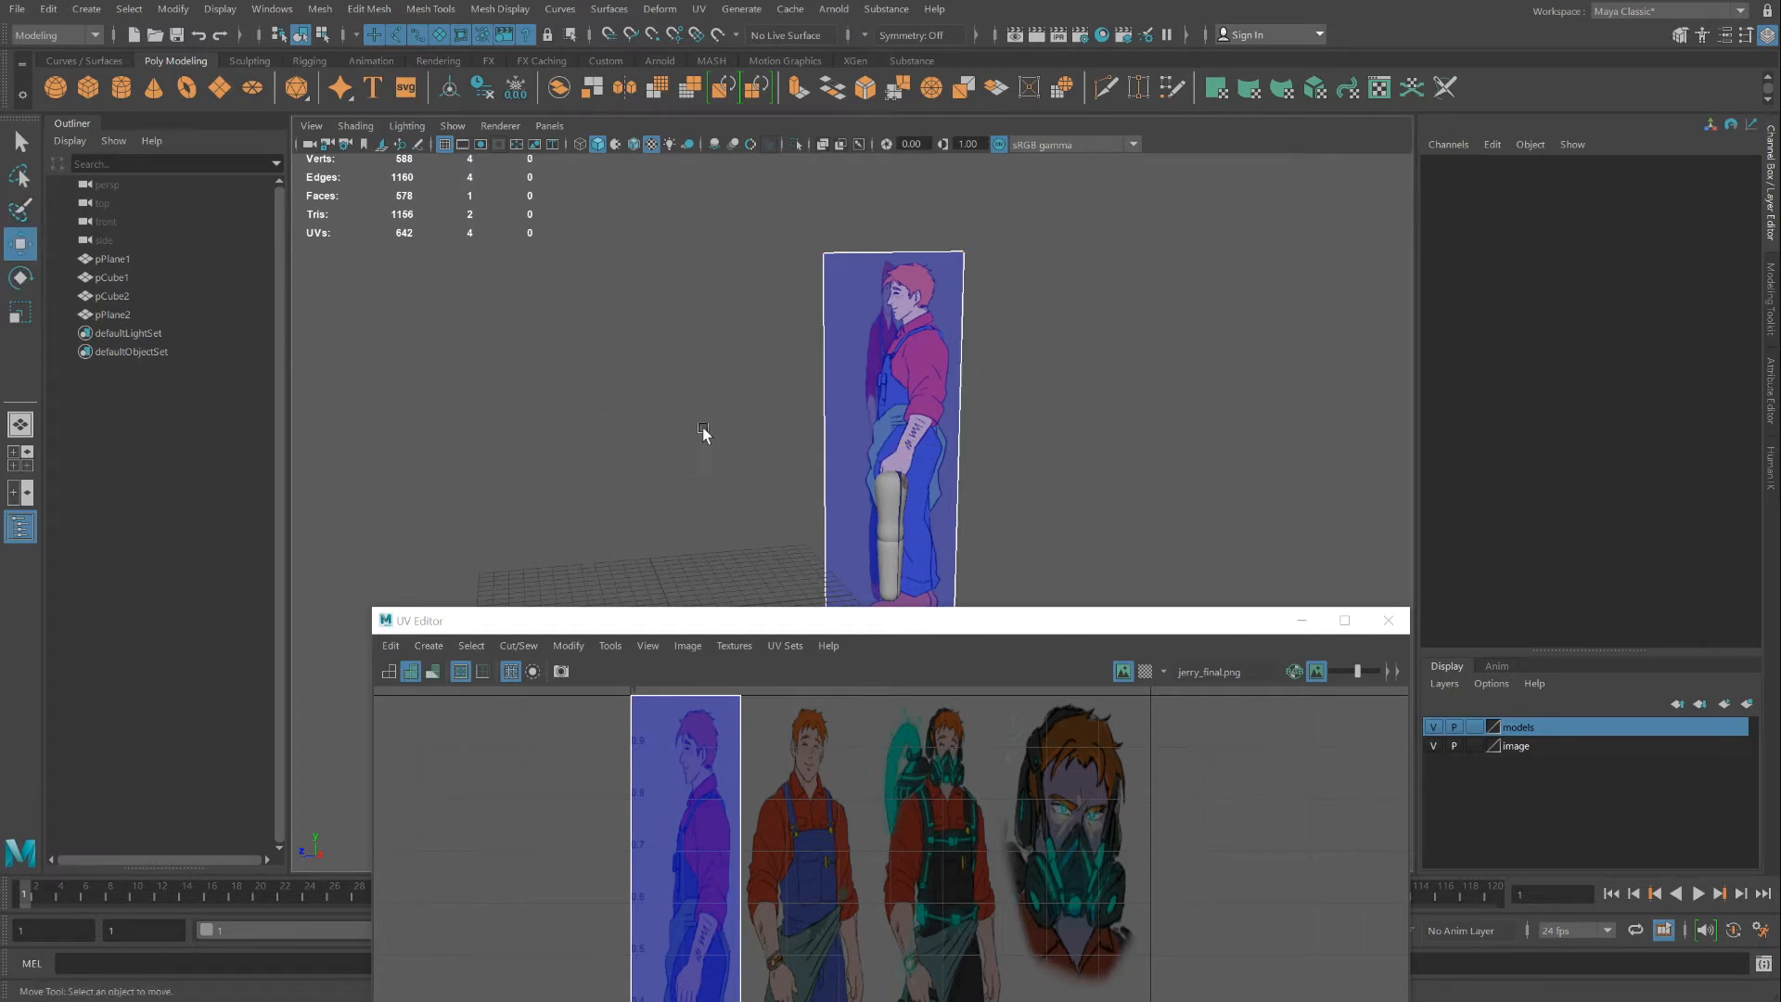
{"action": "left_click_drag", "start_coordinate": [703, 434], "coordinate": [852, 382], "text": "alt"}
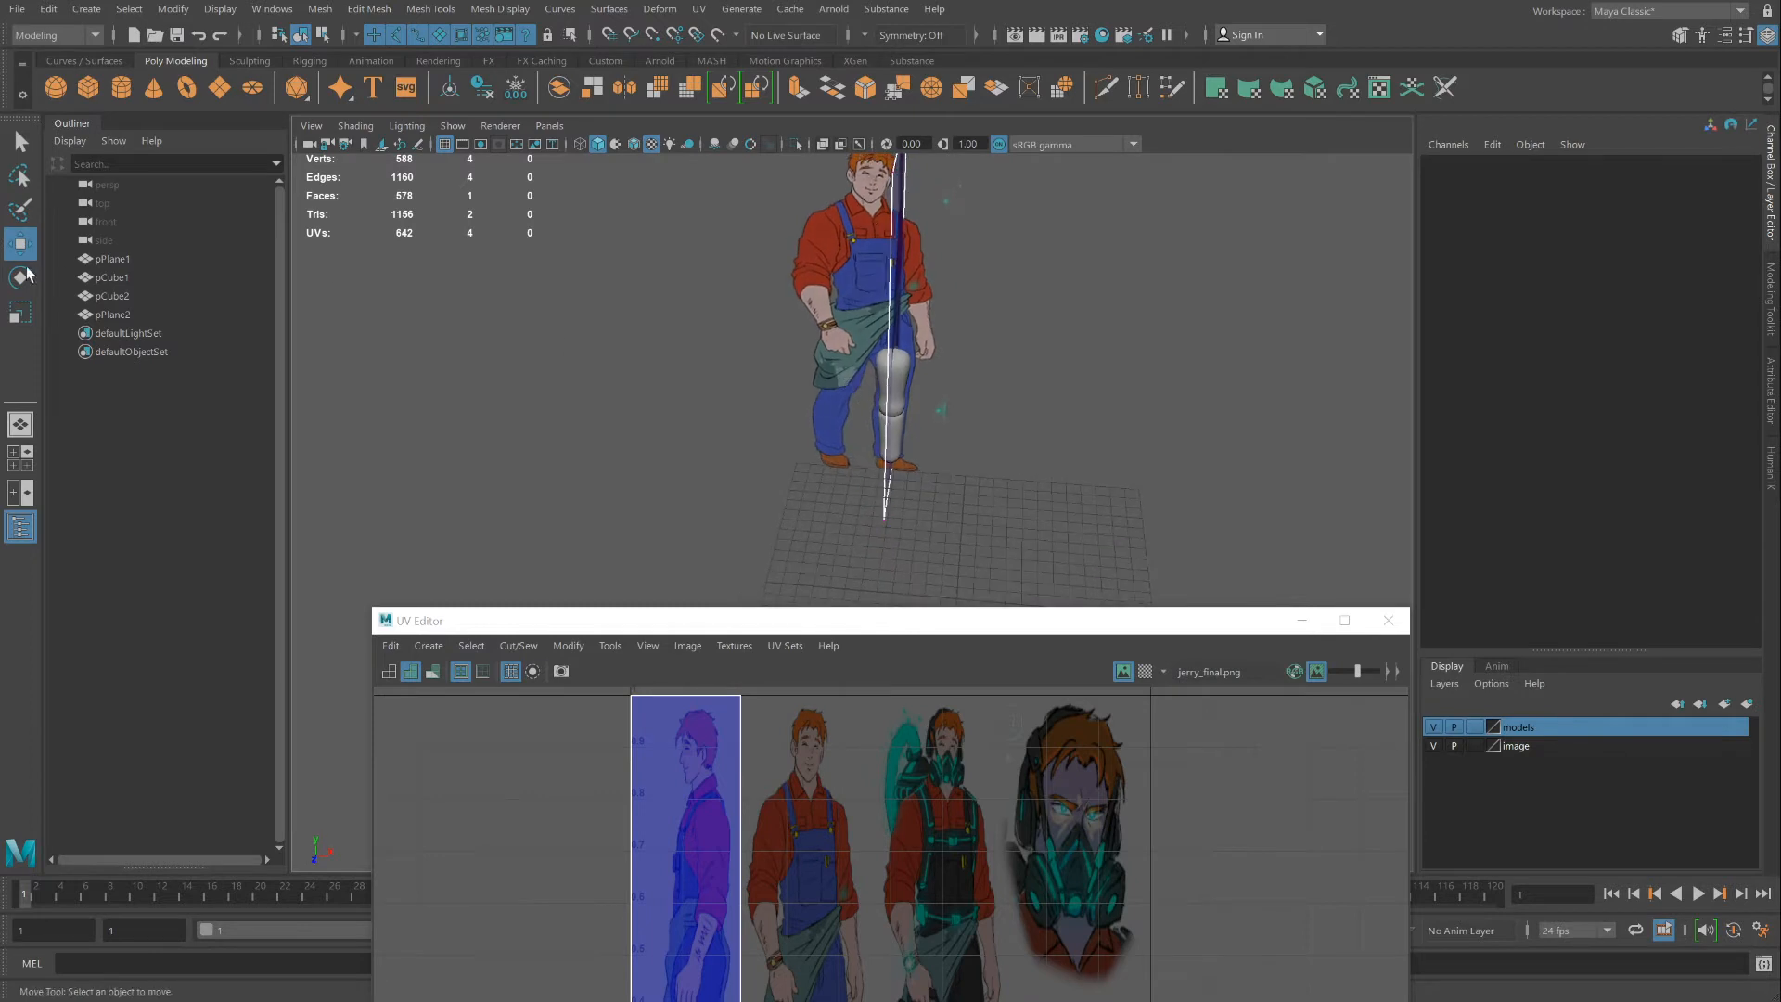
{"action": "left_click", "coordinate": [886, 401]}
{"action": "left_click_drag", "start_coordinate": [1039, 308], "coordinate": [805, 329], "text": "alt"}
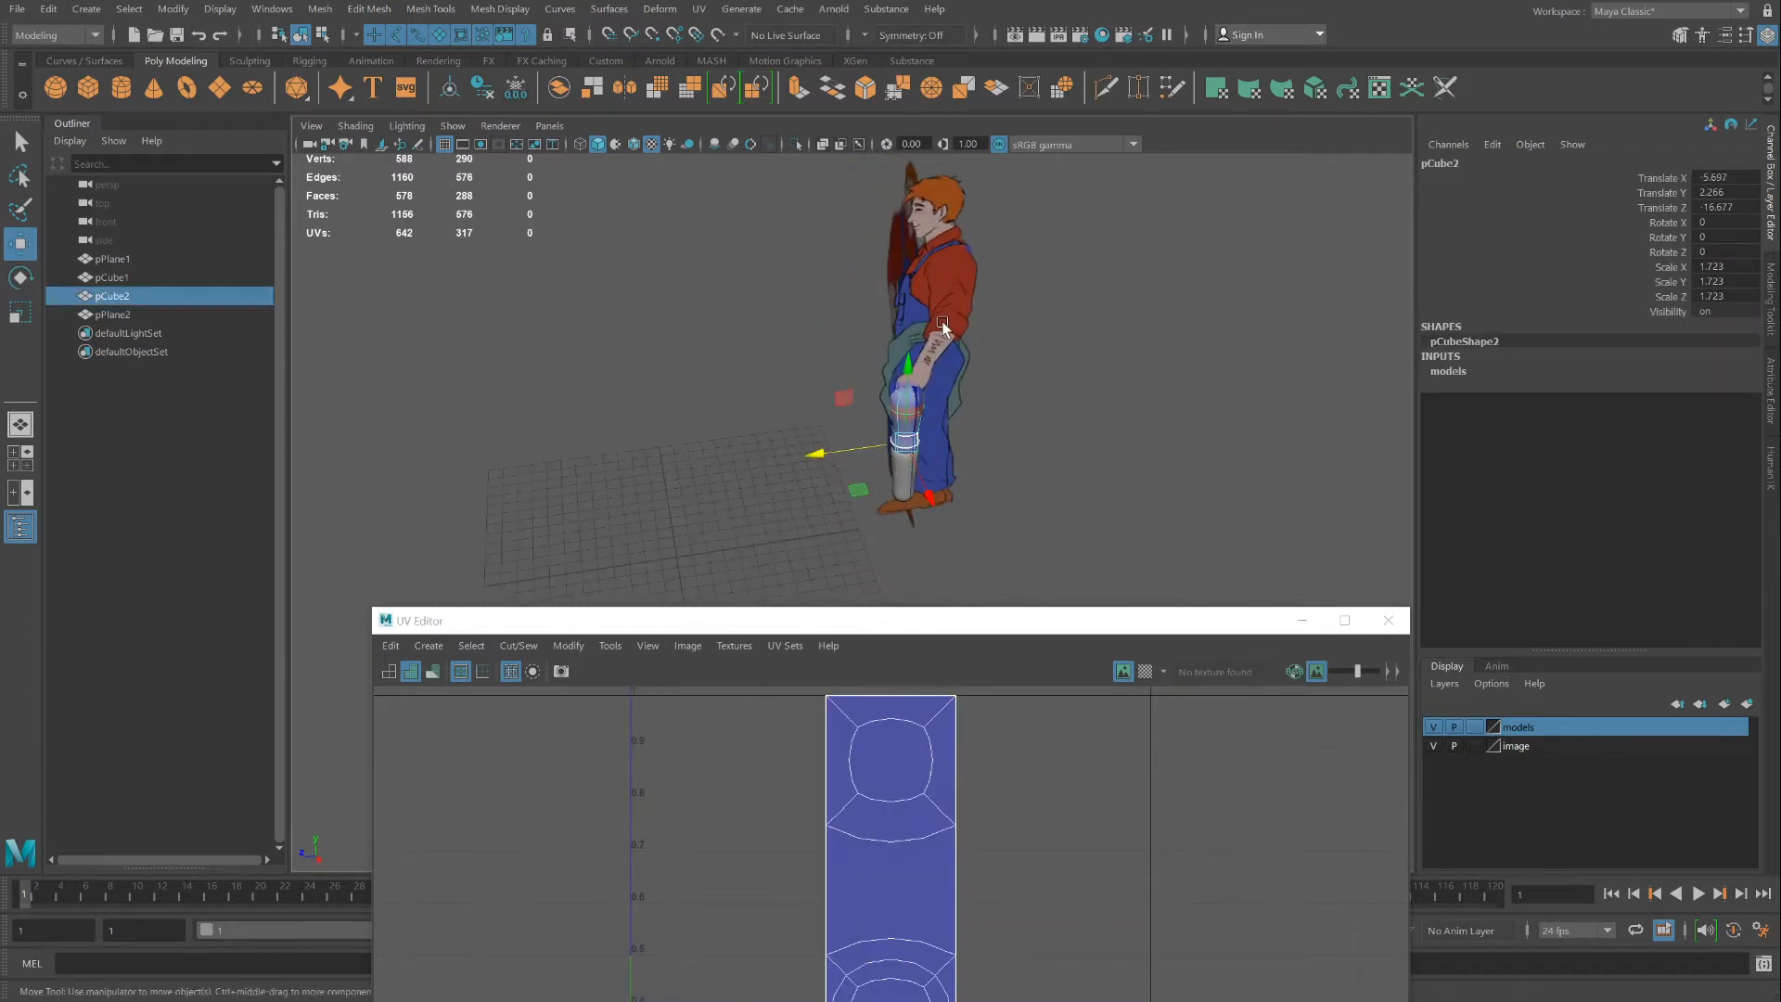
{"action": "left_click", "coordinate": [948, 272]}
{"action": "left_click_drag", "start_coordinate": [975, 320], "coordinate": [1123, 494], "text": "alt"}
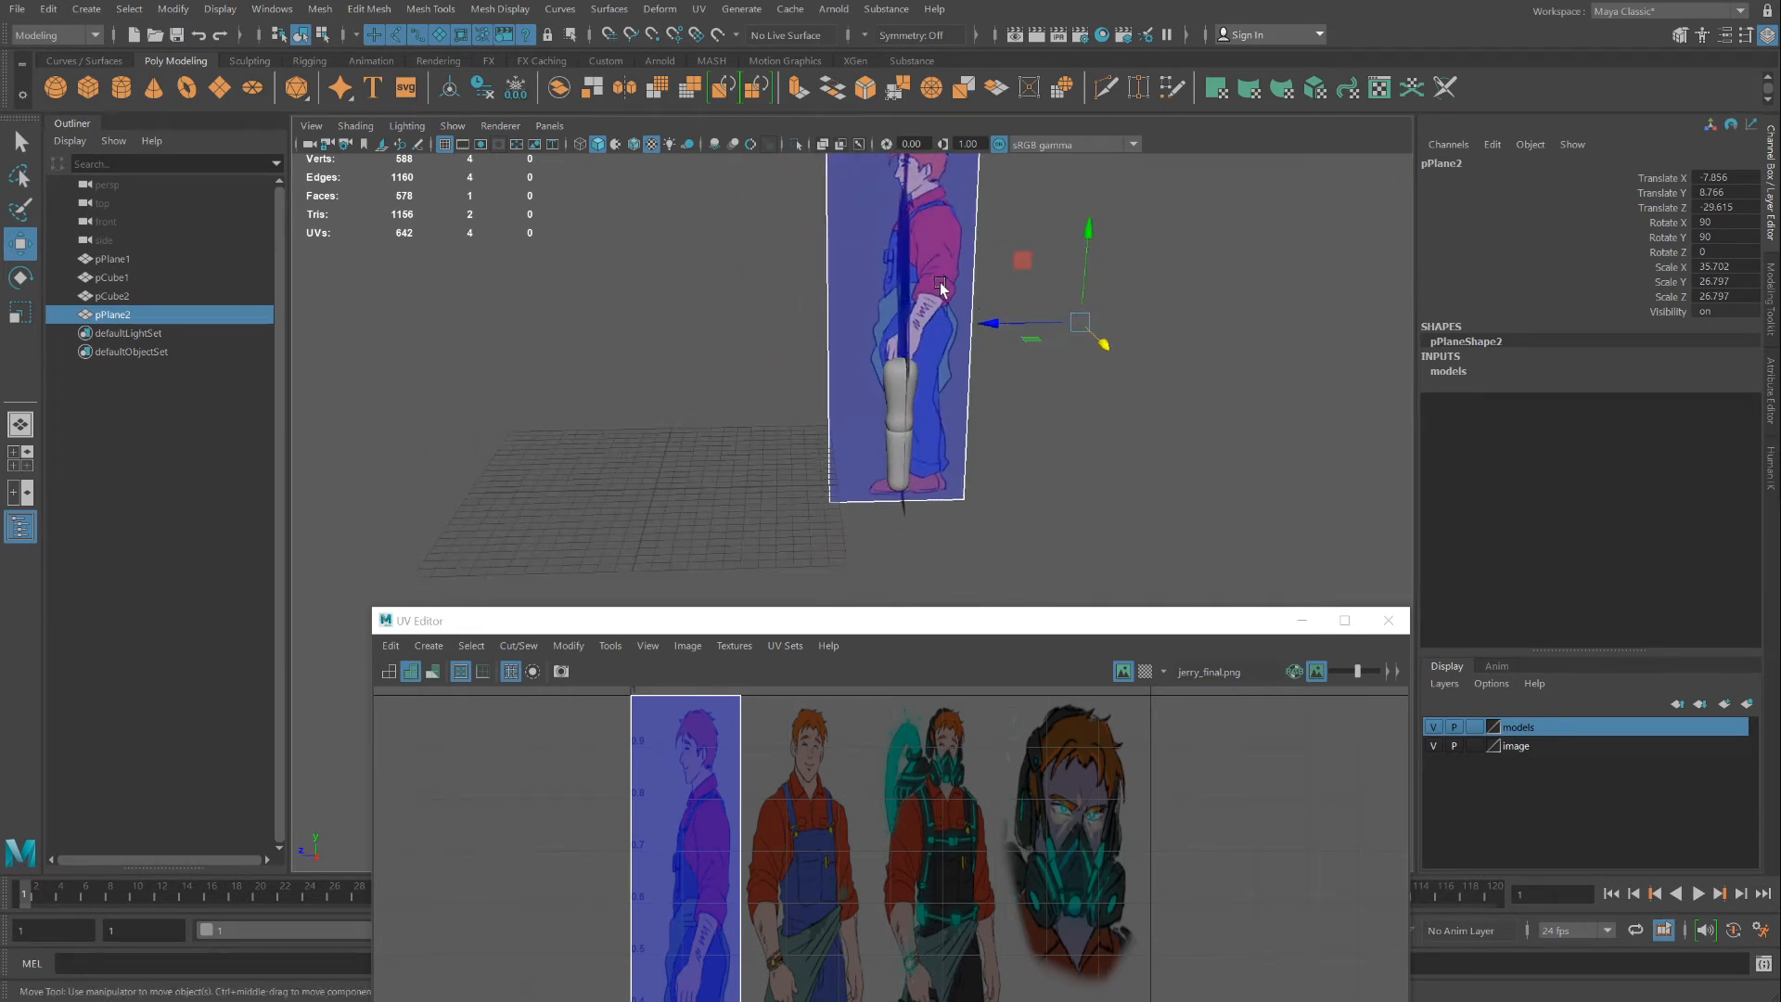
{"action": "left_click_drag", "start_coordinate": [953, 319], "coordinate": [890, 320], "text": "alt"}
Select the front reference plane and raise the Ambient Color of its lambert2 material to full white
{"action": "left_click", "coordinate": [864, 291]}
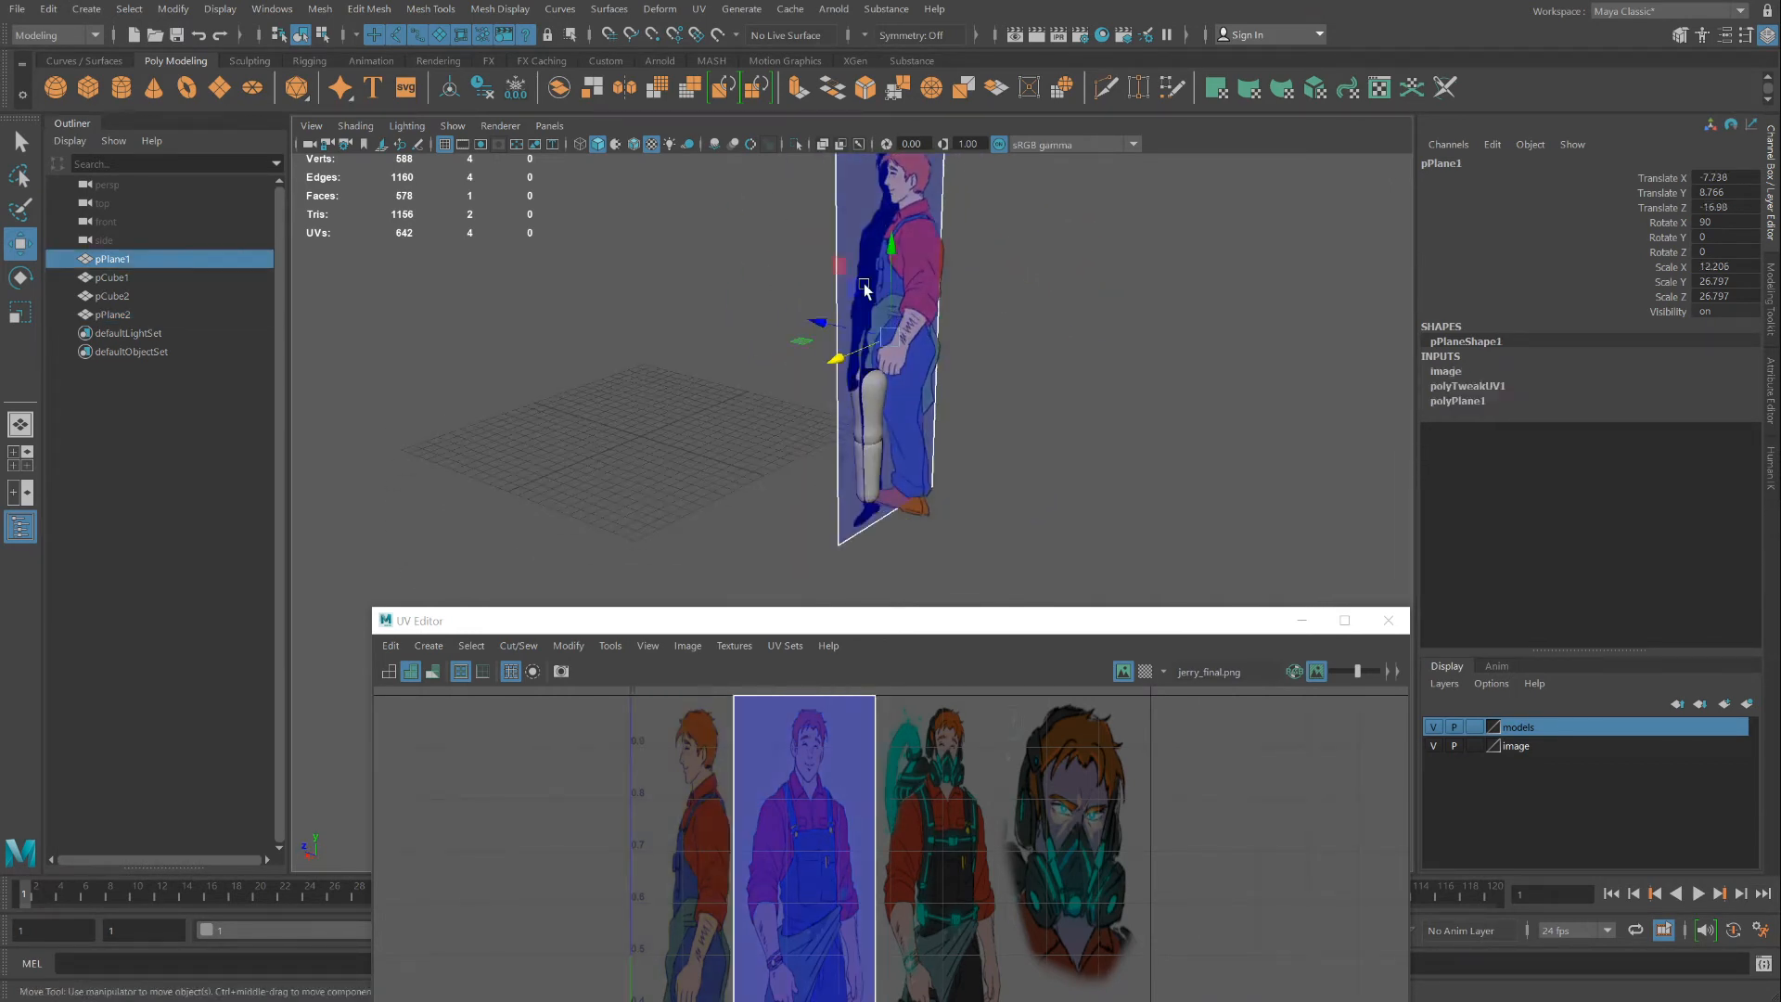
{"action": "key", "text": "ctrl+a"}
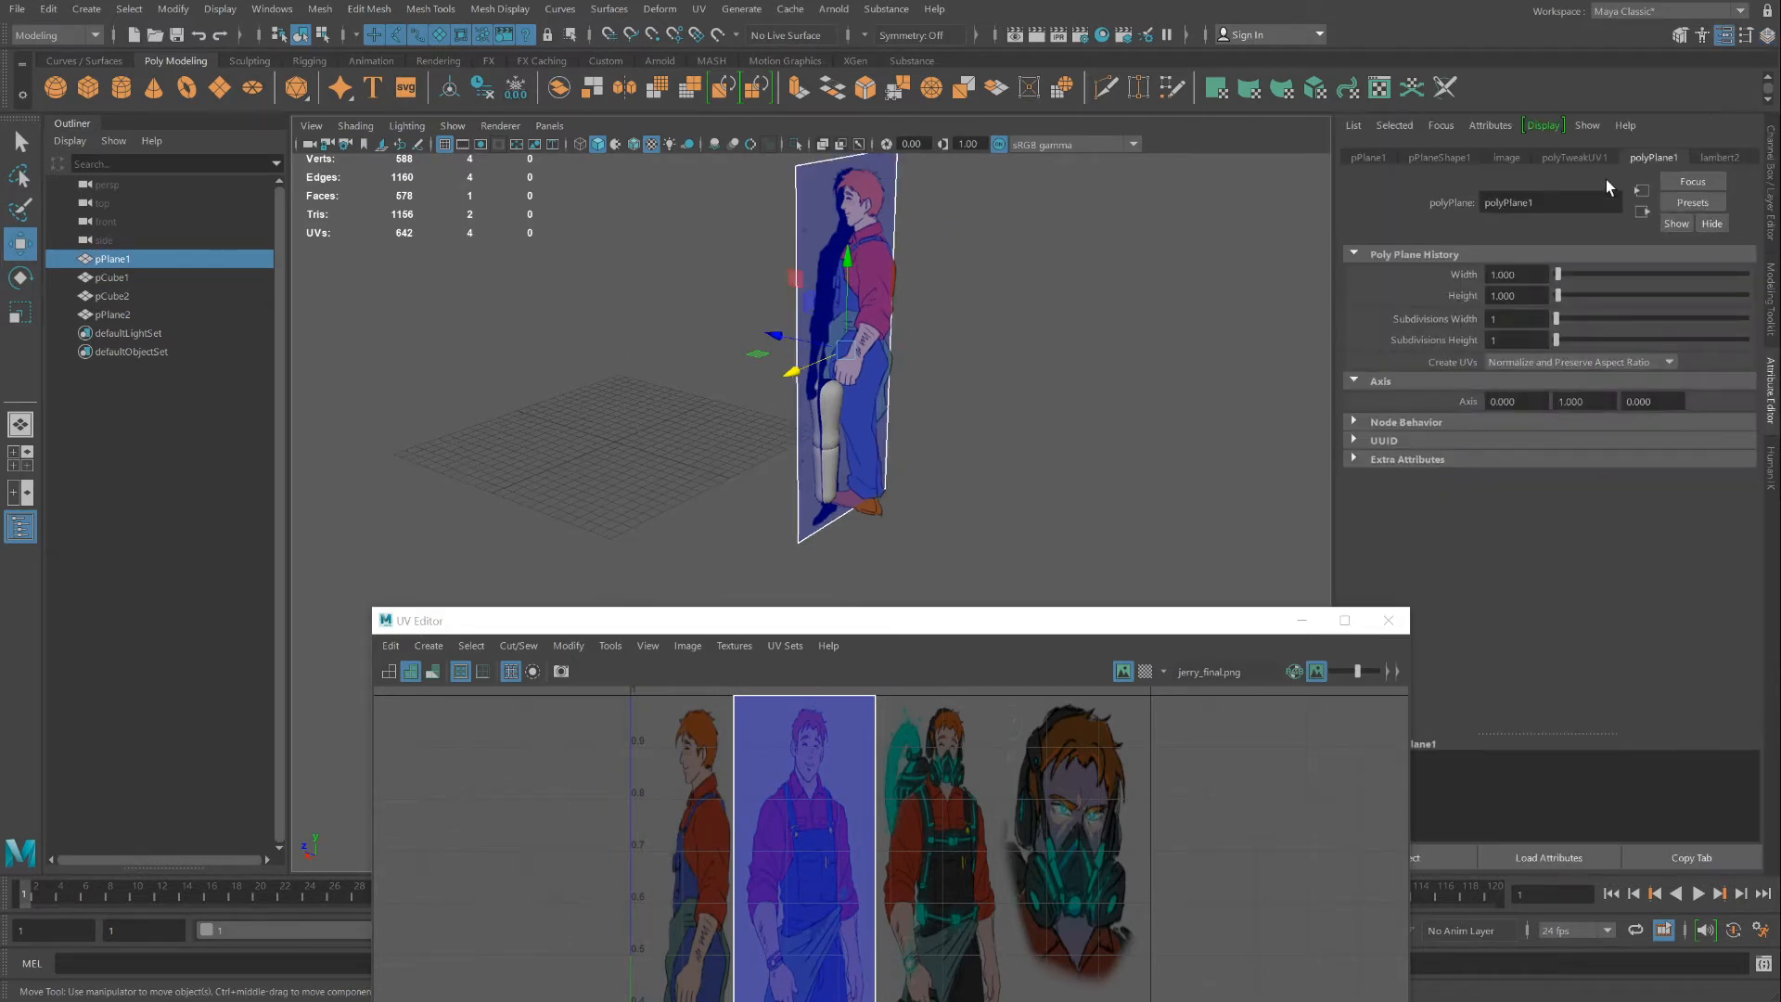
{"action": "left_click", "coordinate": [1722, 158]}
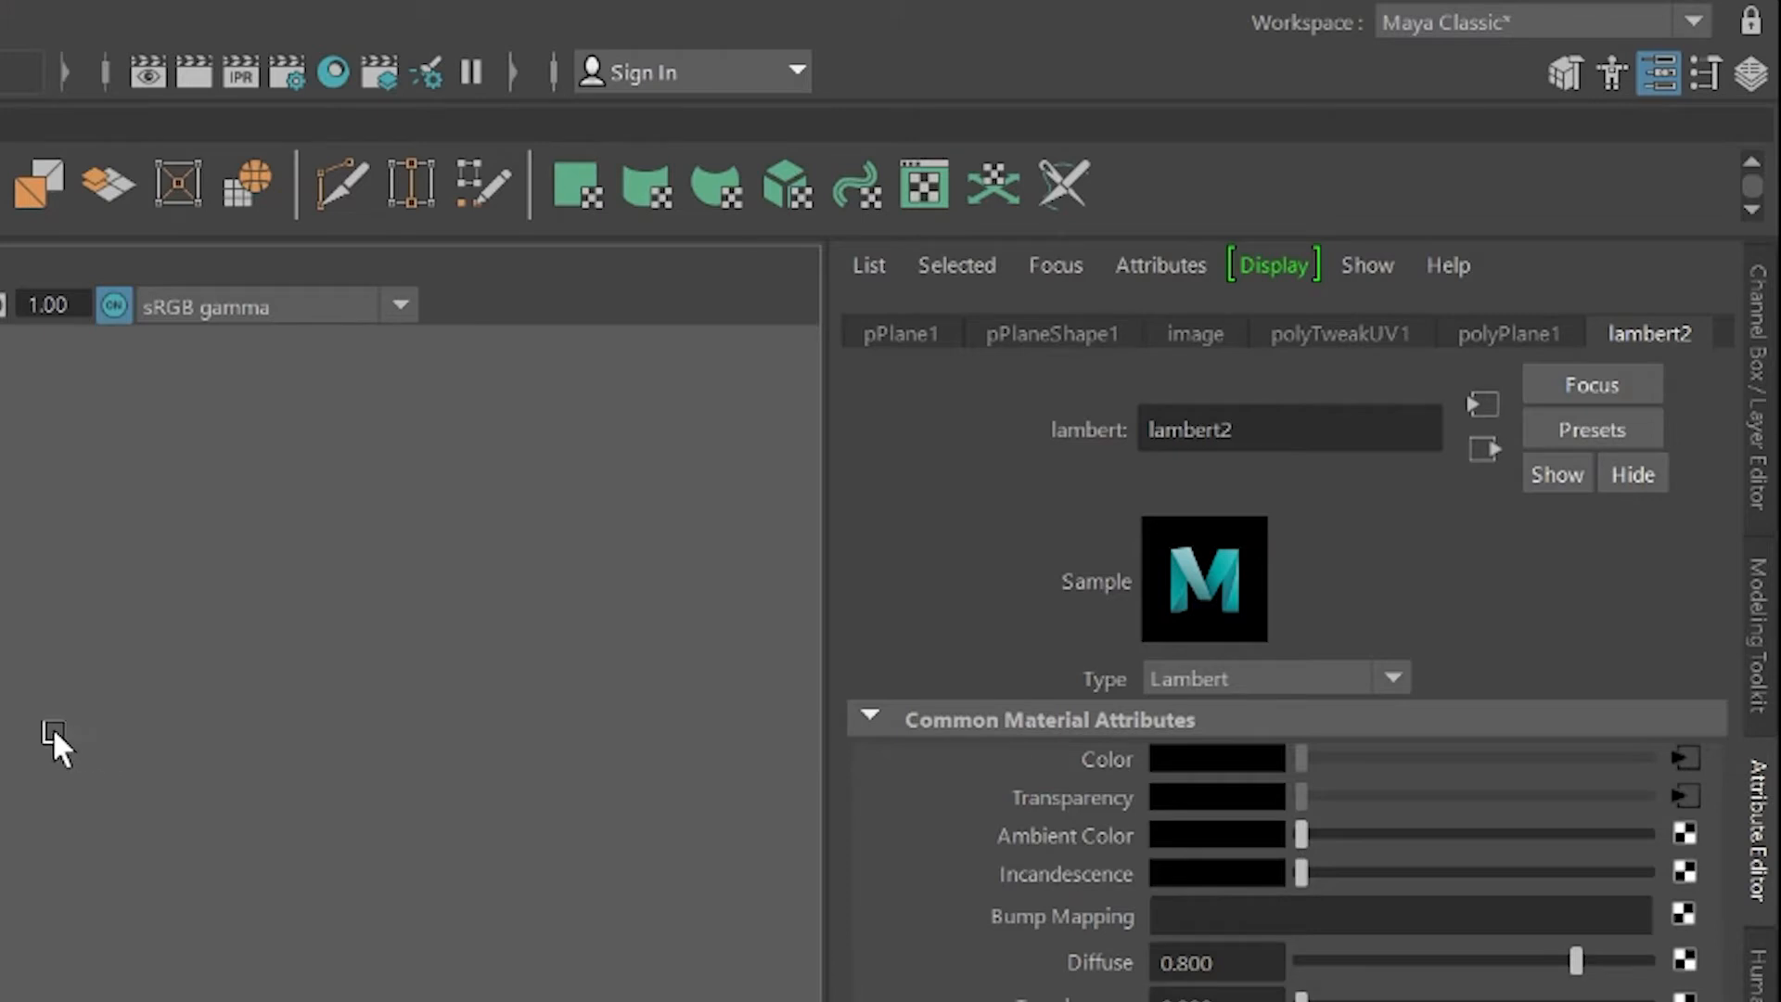
{"action": "left_click_drag", "start_coordinate": [1310, 827], "coordinate": [1709, 898]}
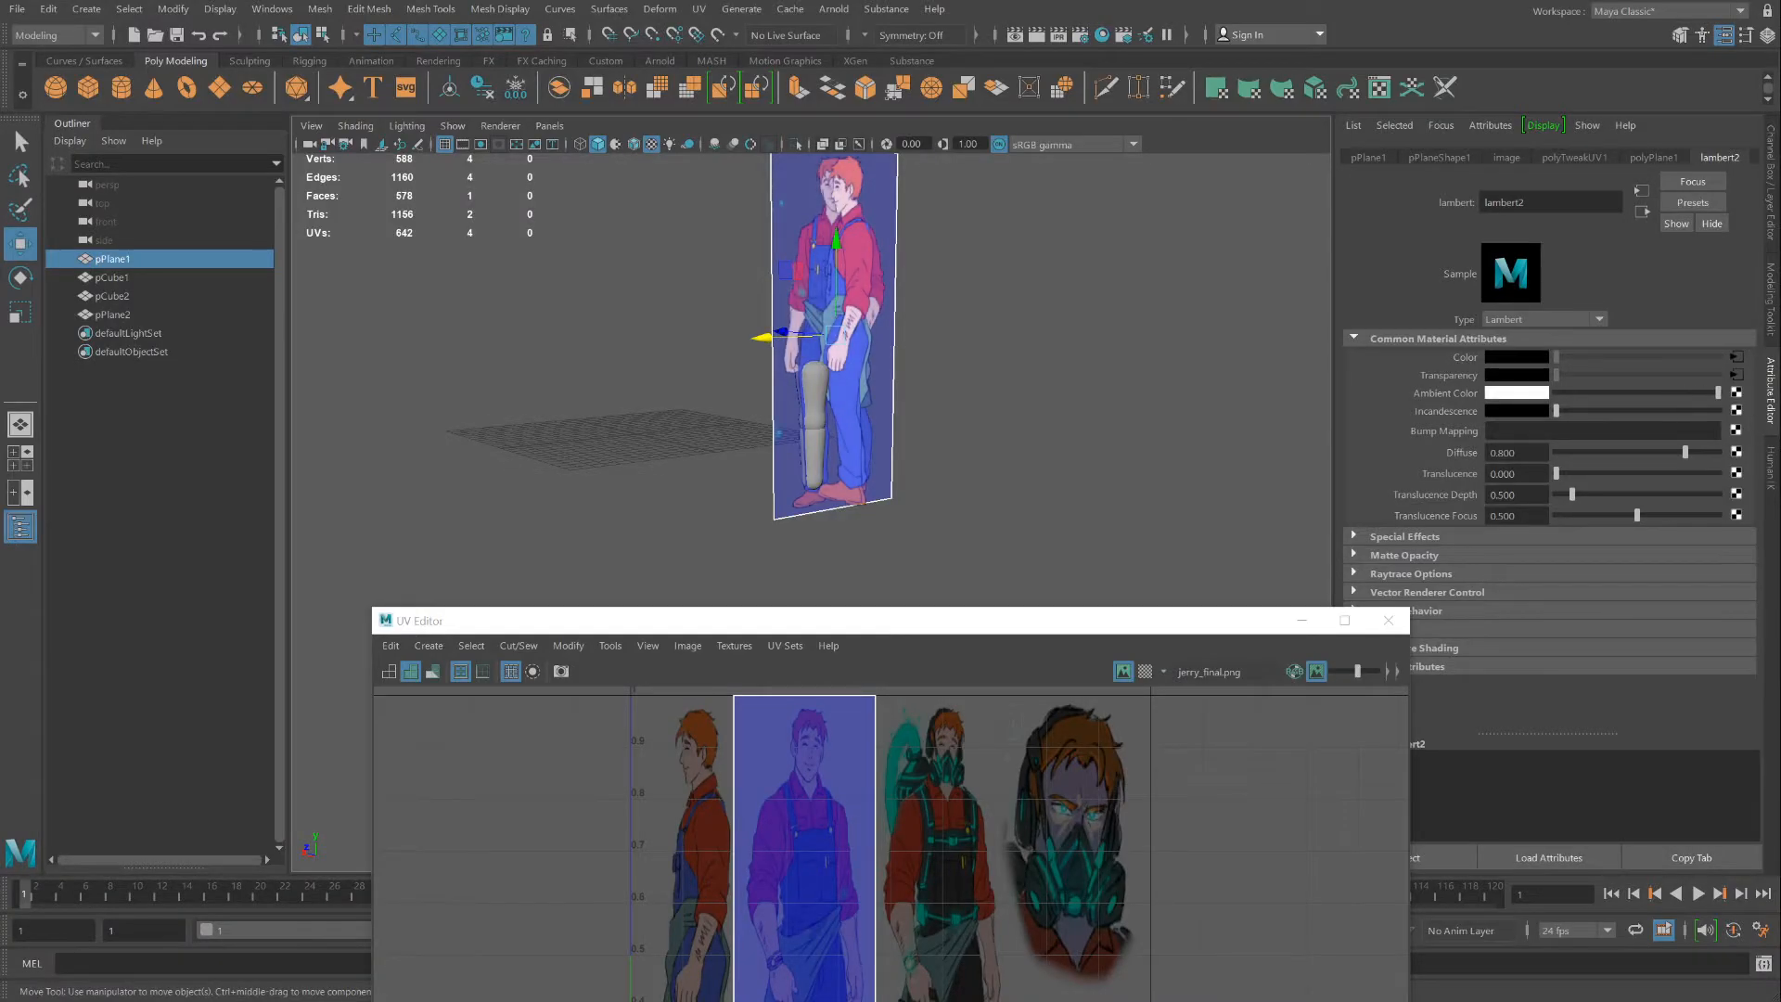
Slide the side reference plane along Z to about -28.6 so its leg lines up with the mesh, and close the UV editor
{"action": "left_click_drag", "start_coordinate": [908, 371], "coordinate": [1001, 383], "text": "alt"}
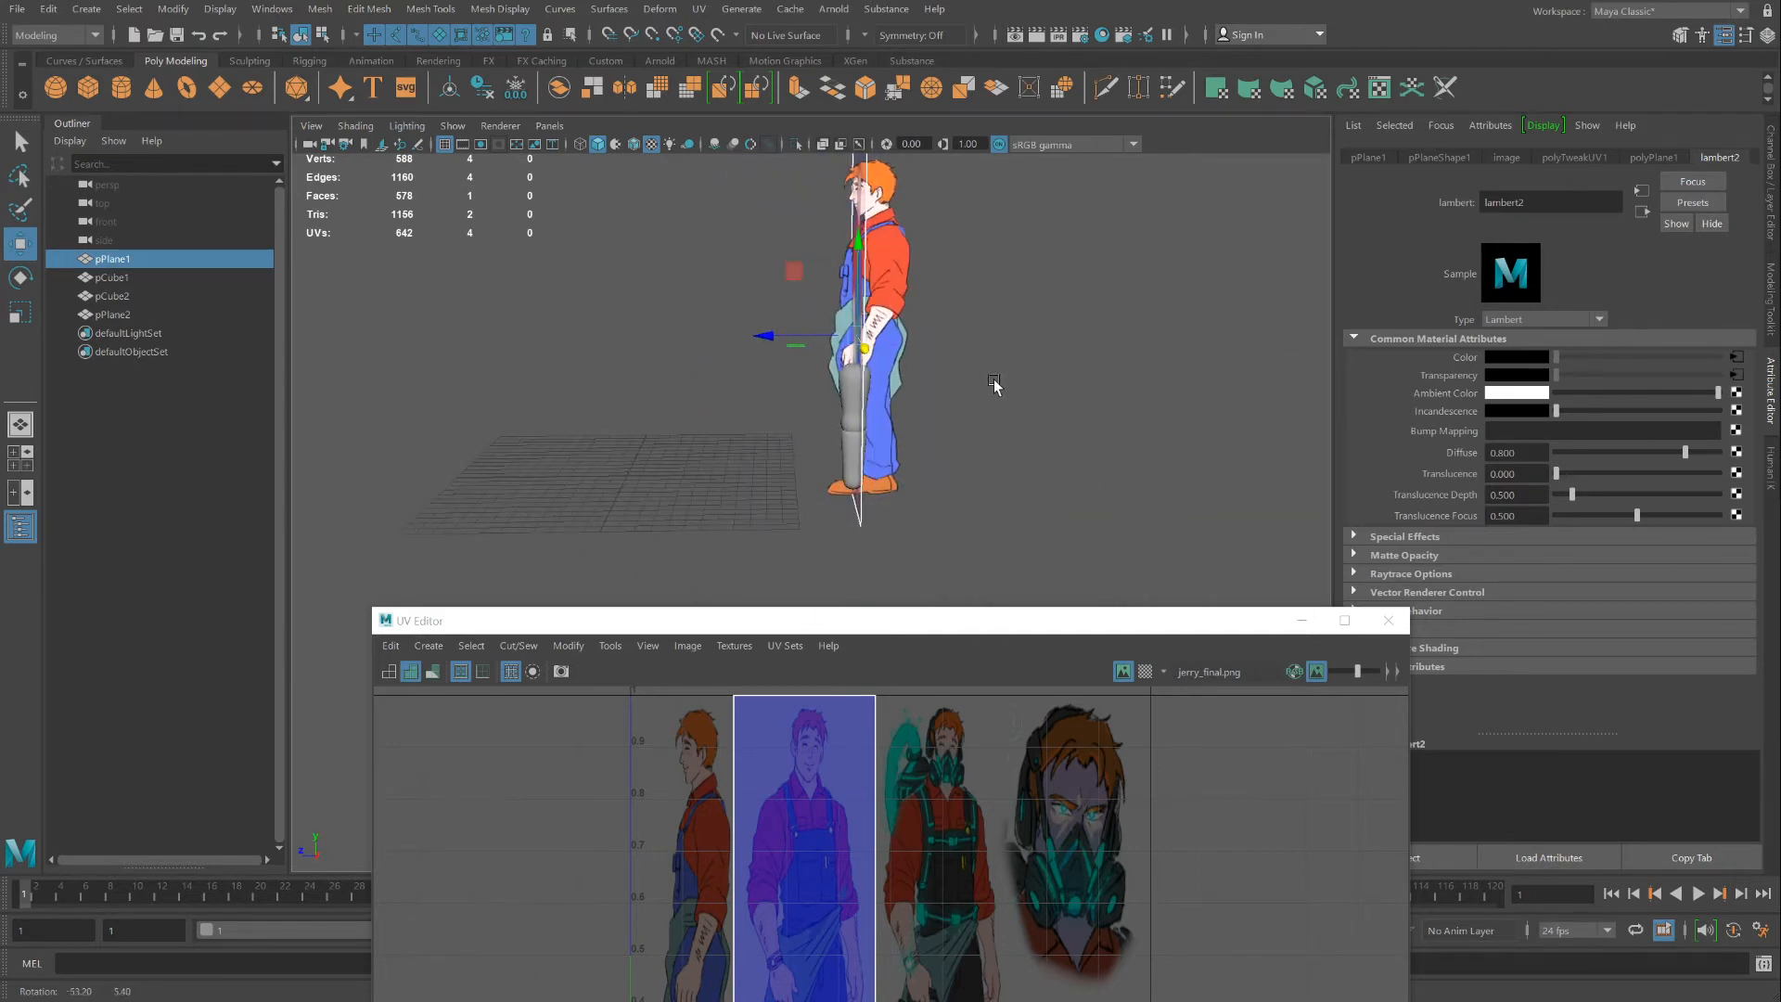
{"action": "left_click_drag", "start_coordinate": [761, 345], "coordinate": [761, 343]}
{"action": "left_click", "coordinate": [896, 312]}
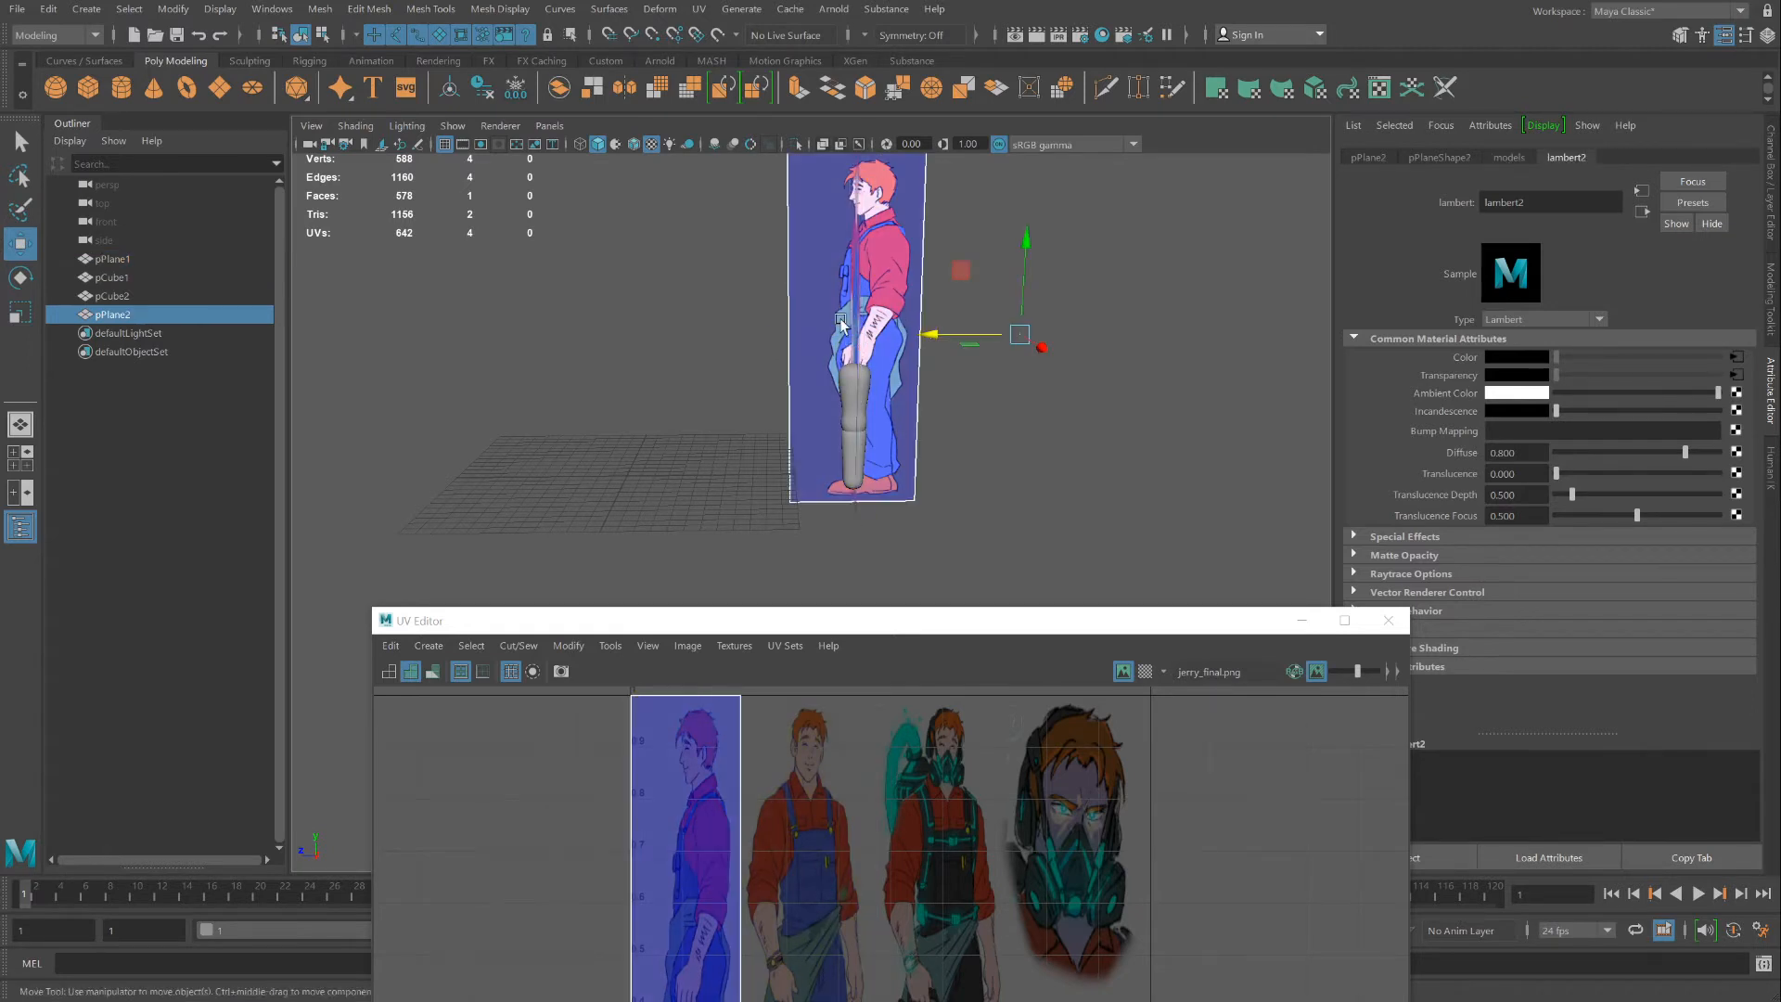
{"action": "left_click_drag", "start_coordinate": [932, 336], "coordinate": [913, 338]}
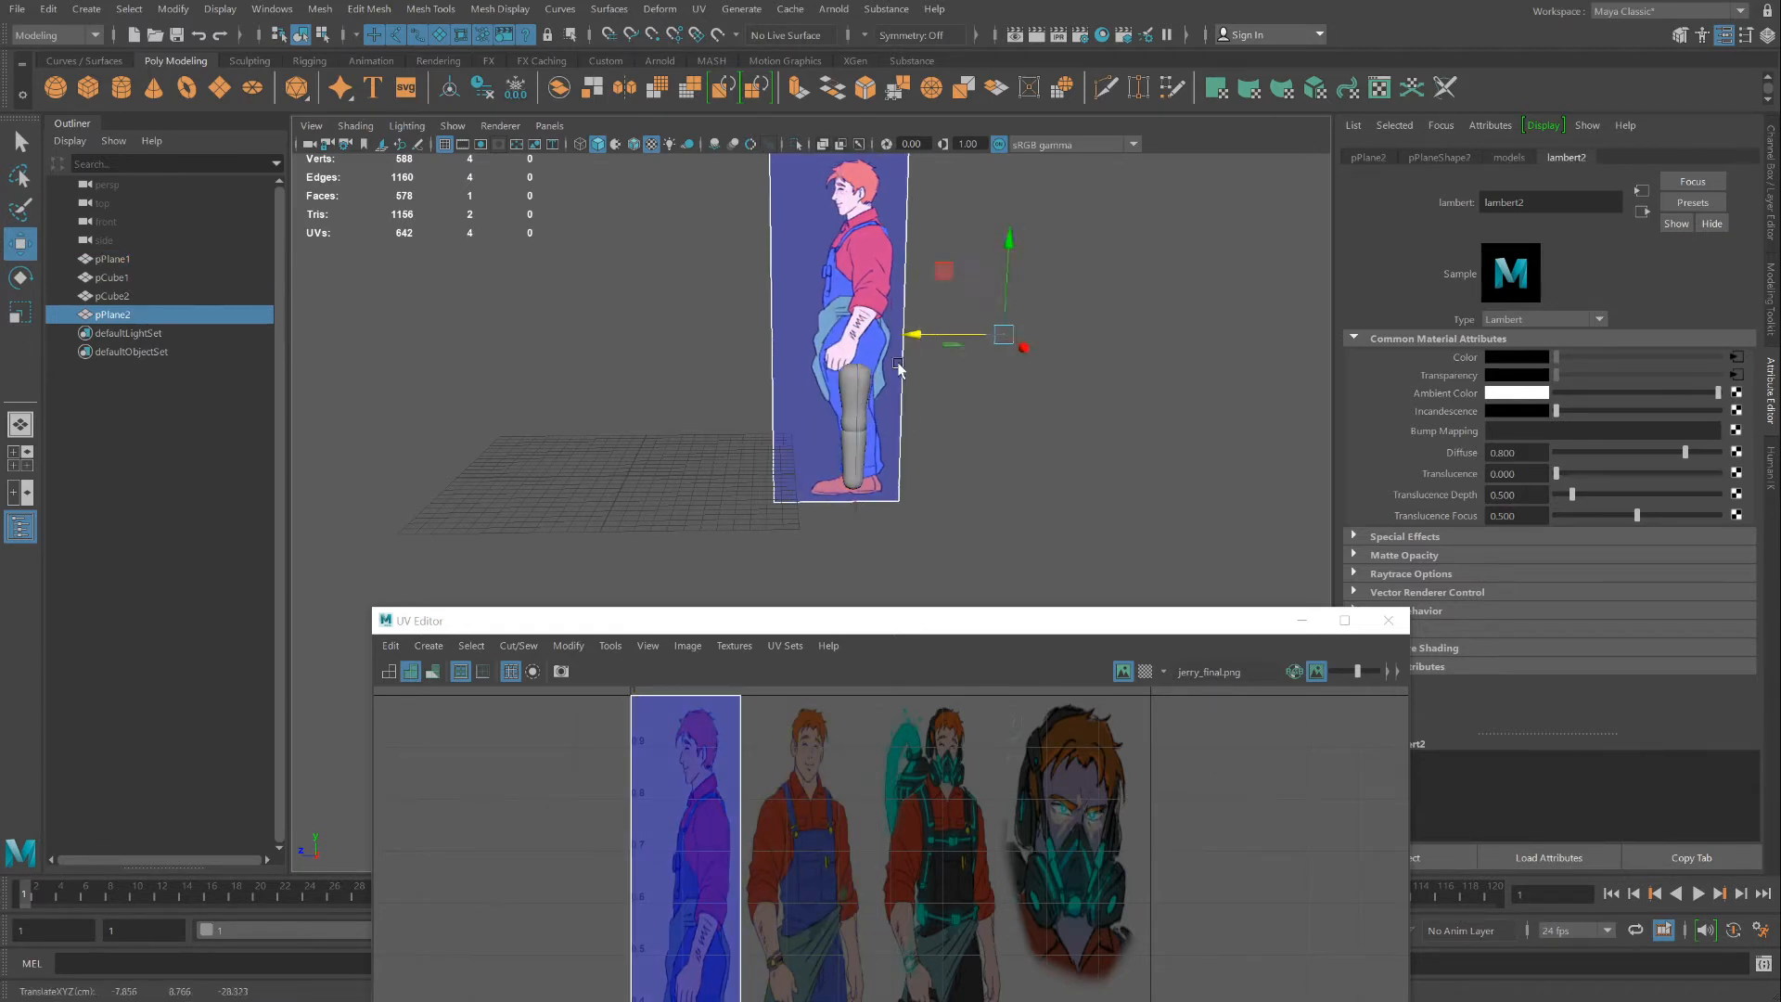
{"action": "left_click", "coordinate": [1389, 621]}
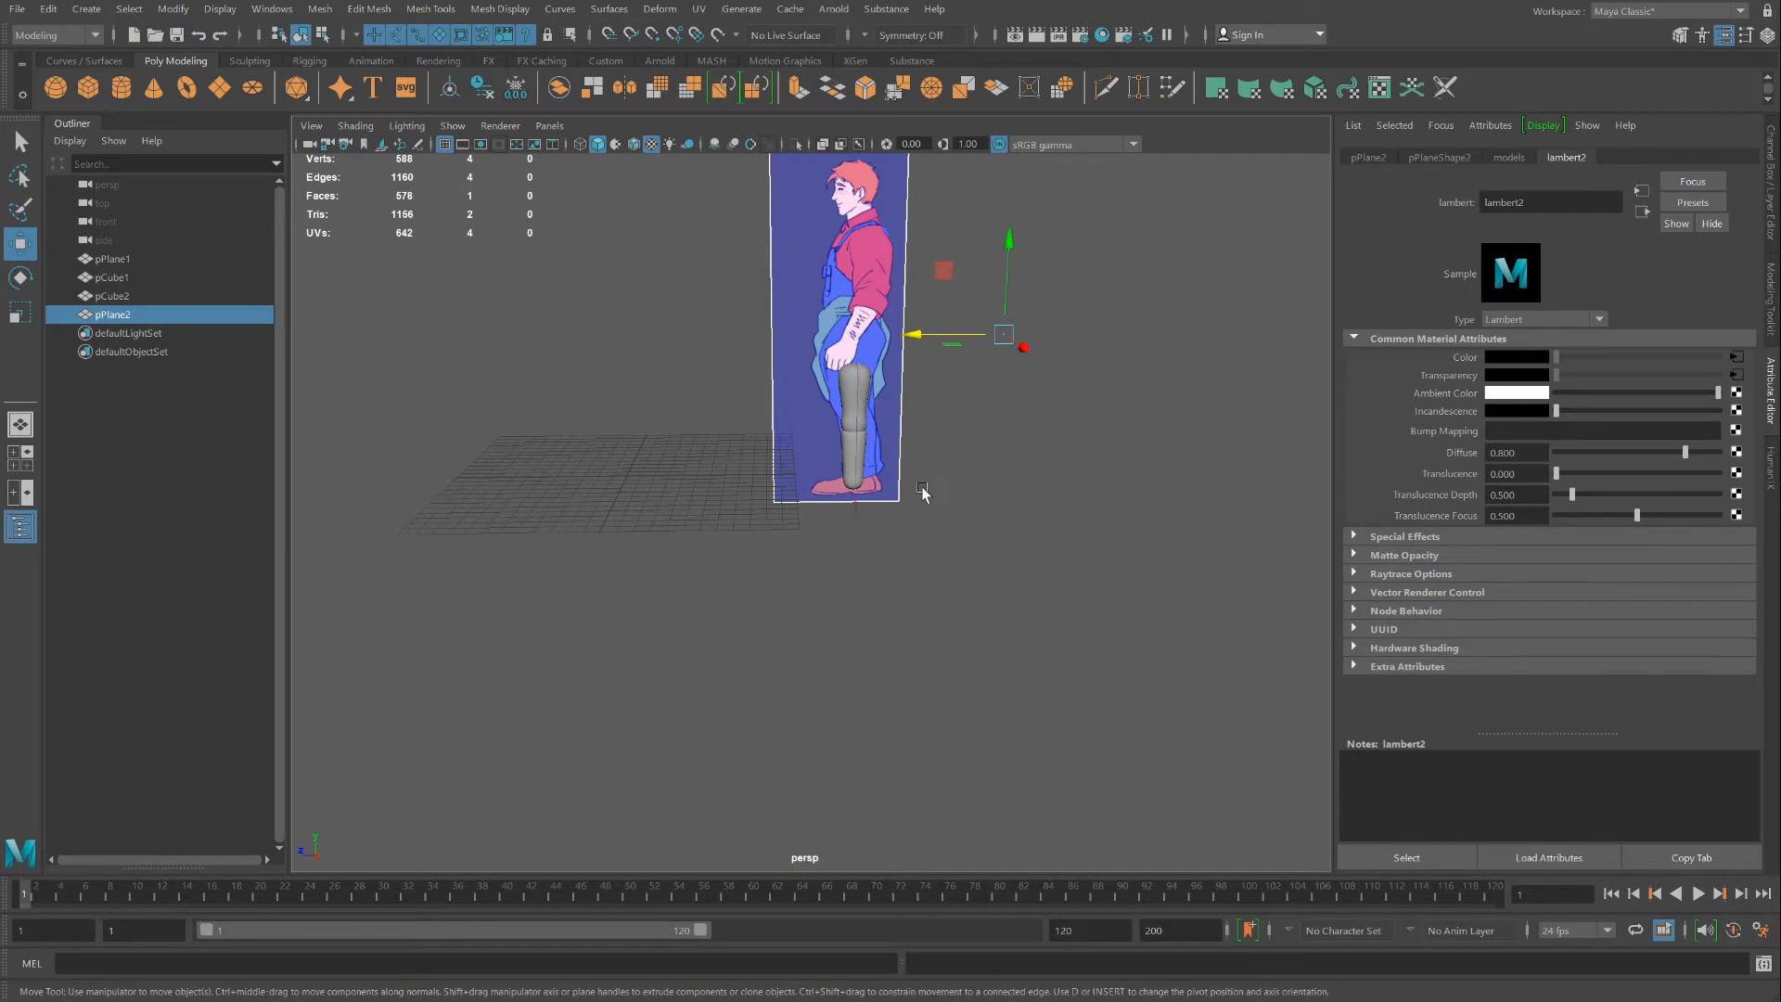
Scale the thigh mesh's top vertices wider and raise them along Y to the character's hip in the side view
{"action": "left_click_drag", "start_coordinate": [924, 492], "coordinate": [828, 590], "text": "alt"}
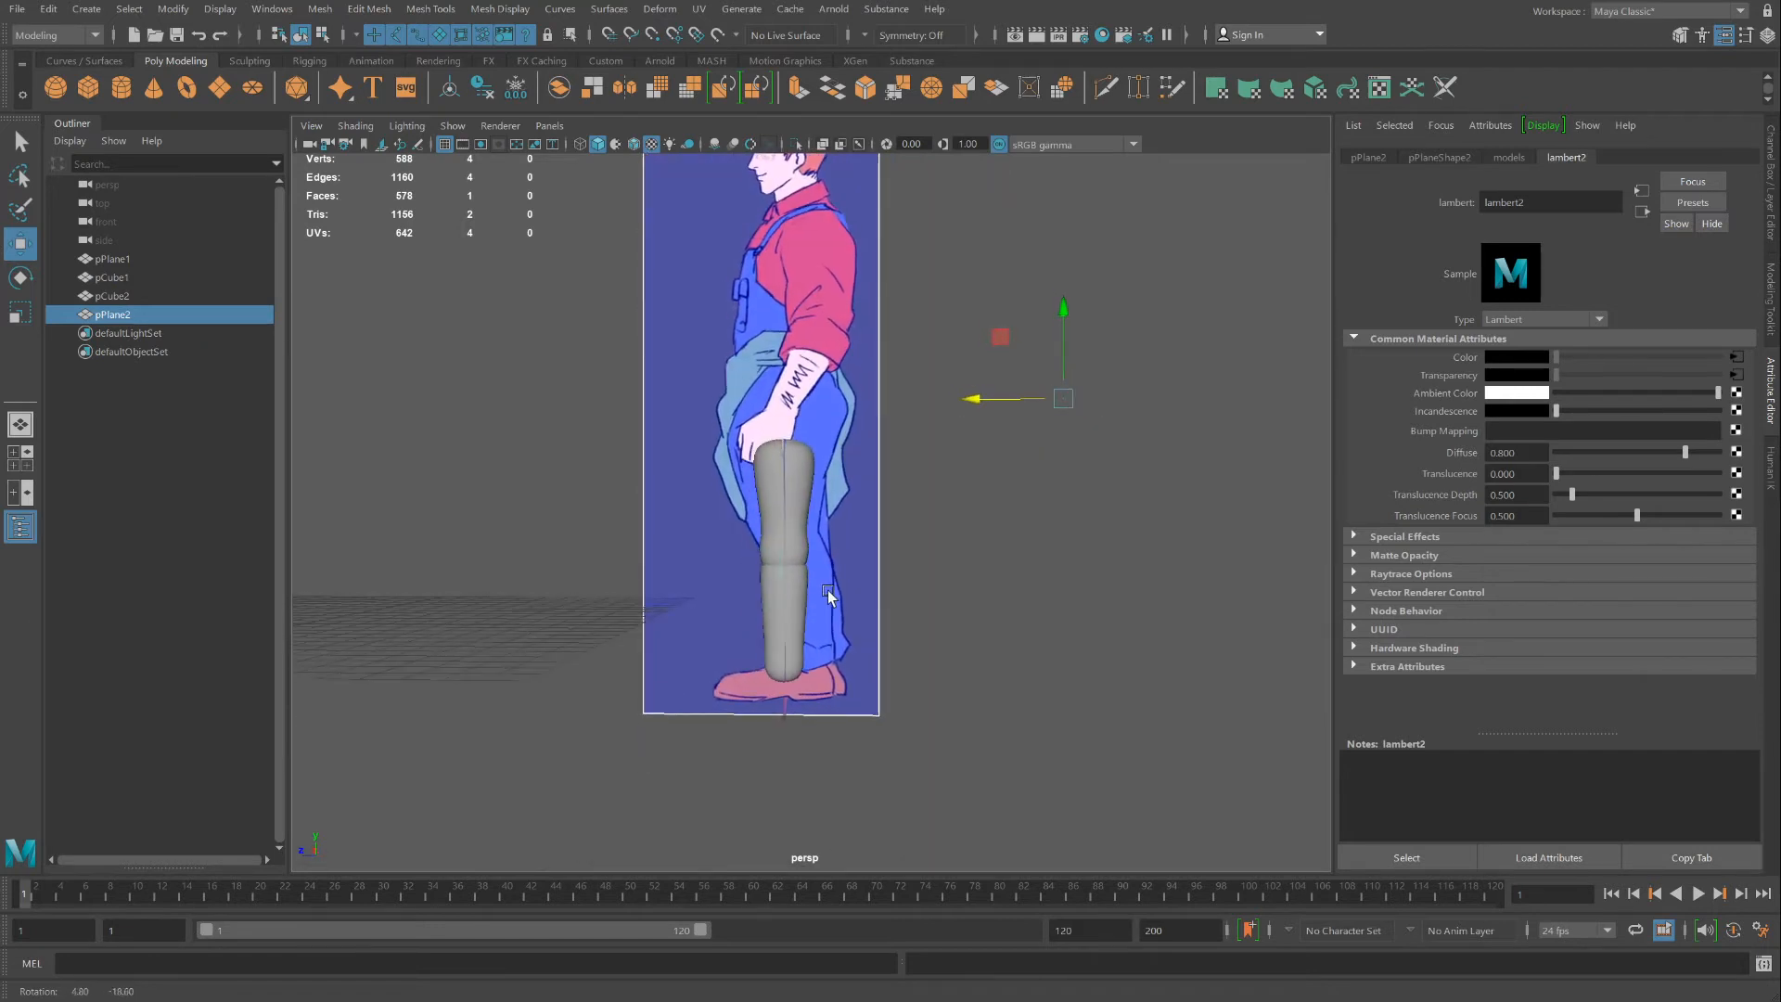
{"action": "left_click", "coordinate": [794, 536]}
{"action": "right_click", "coordinate": [794, 535]}
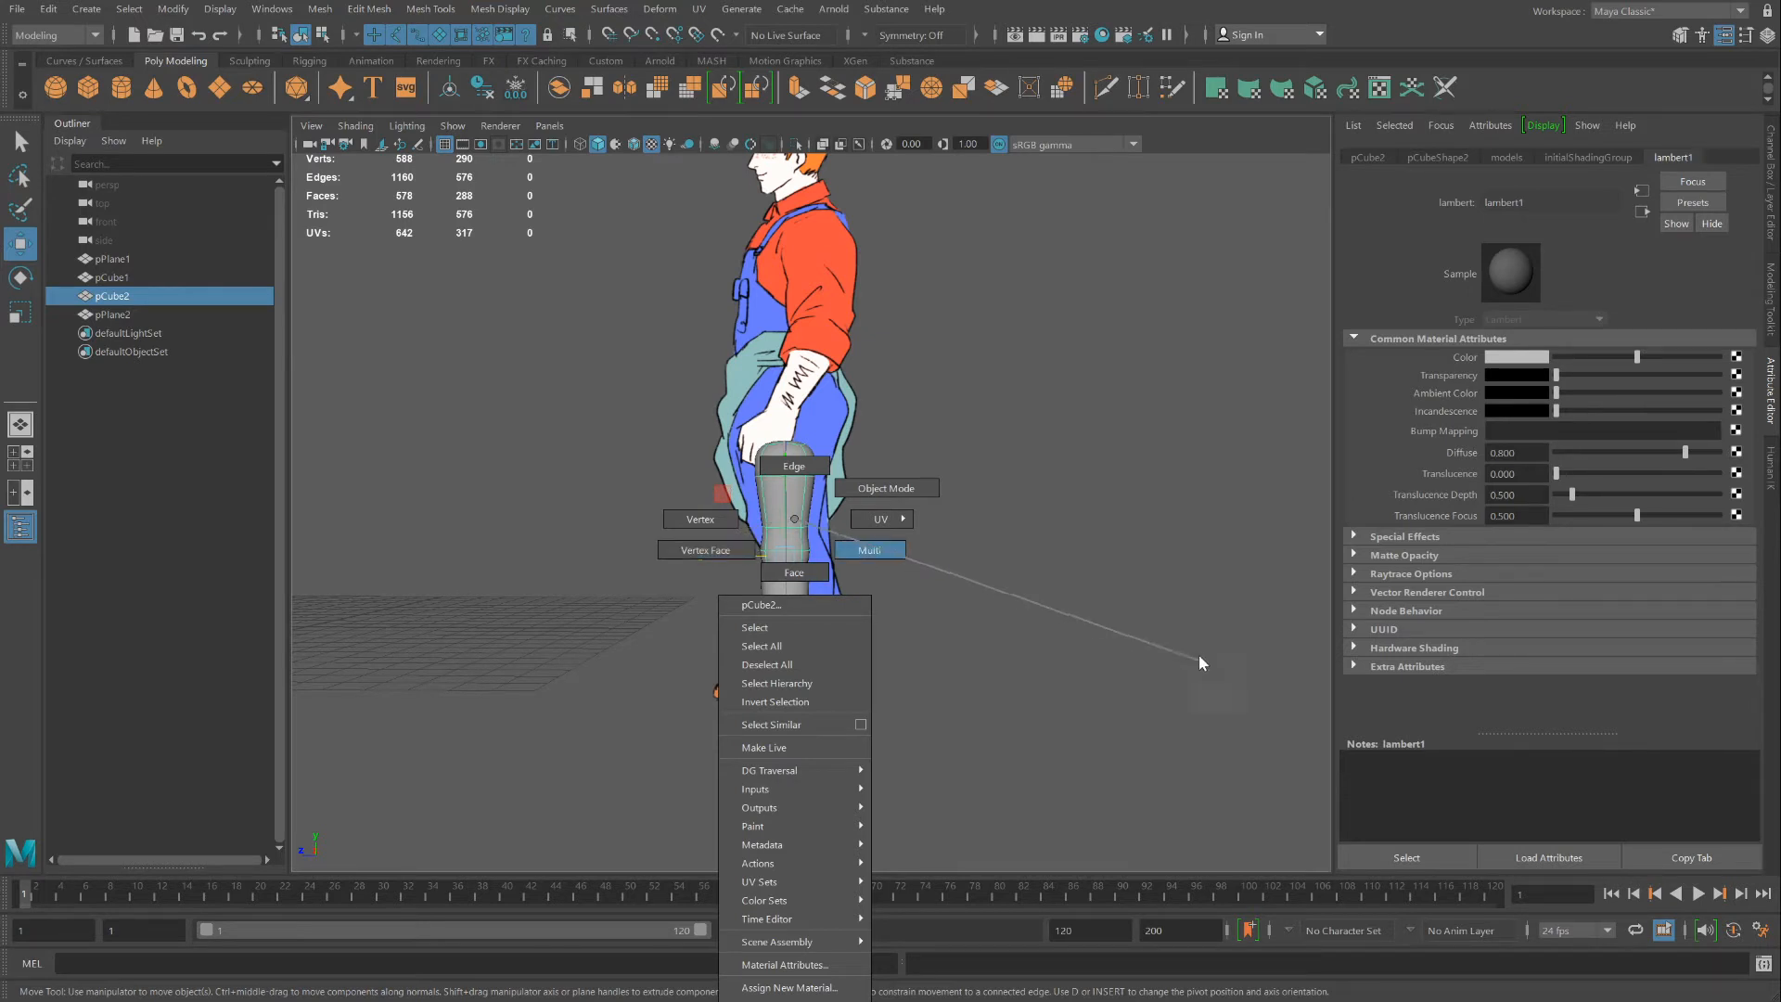
{"action": "right_click_drag", "start_coordinate": [1054, 615], "coordinate": [1054, 620]}
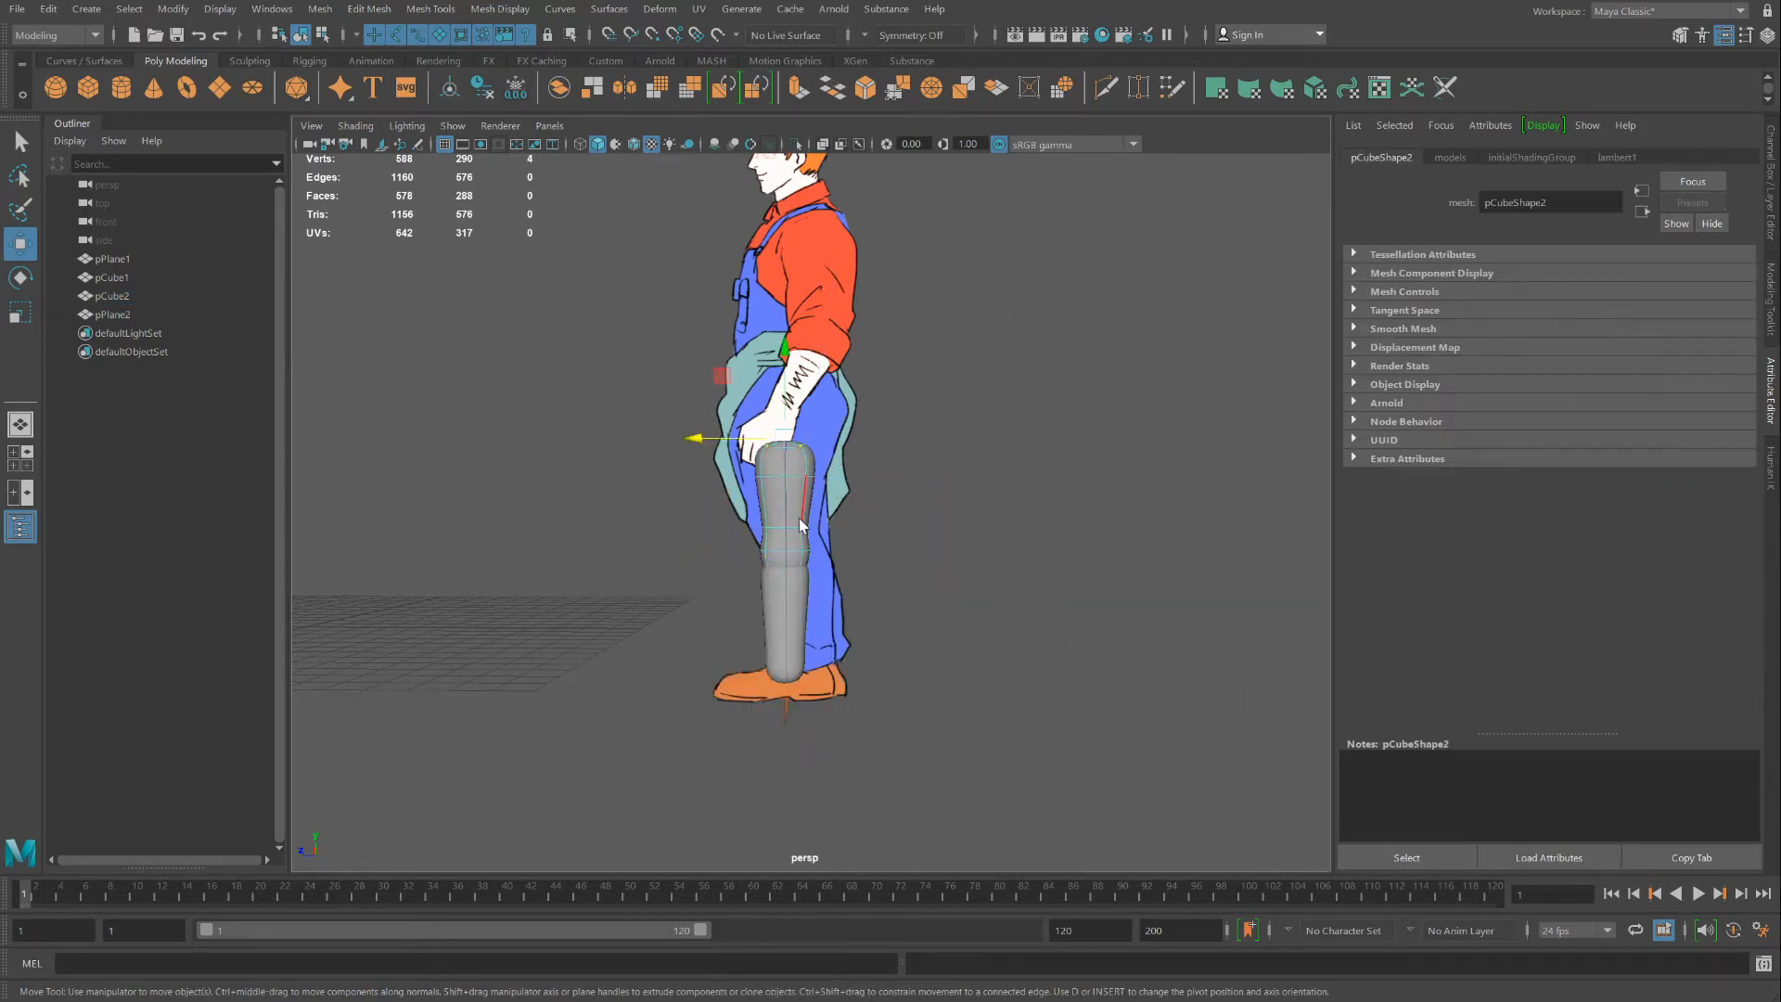
{"action": "right_click_drag", "start_coordinate": [799, 518], "coordinate": [720, 515]}
{"action": "key", "text": "r"}
{"action": "left_click_drag", "start_coordinate": [785, 439], "coordinate": [796, 444]}
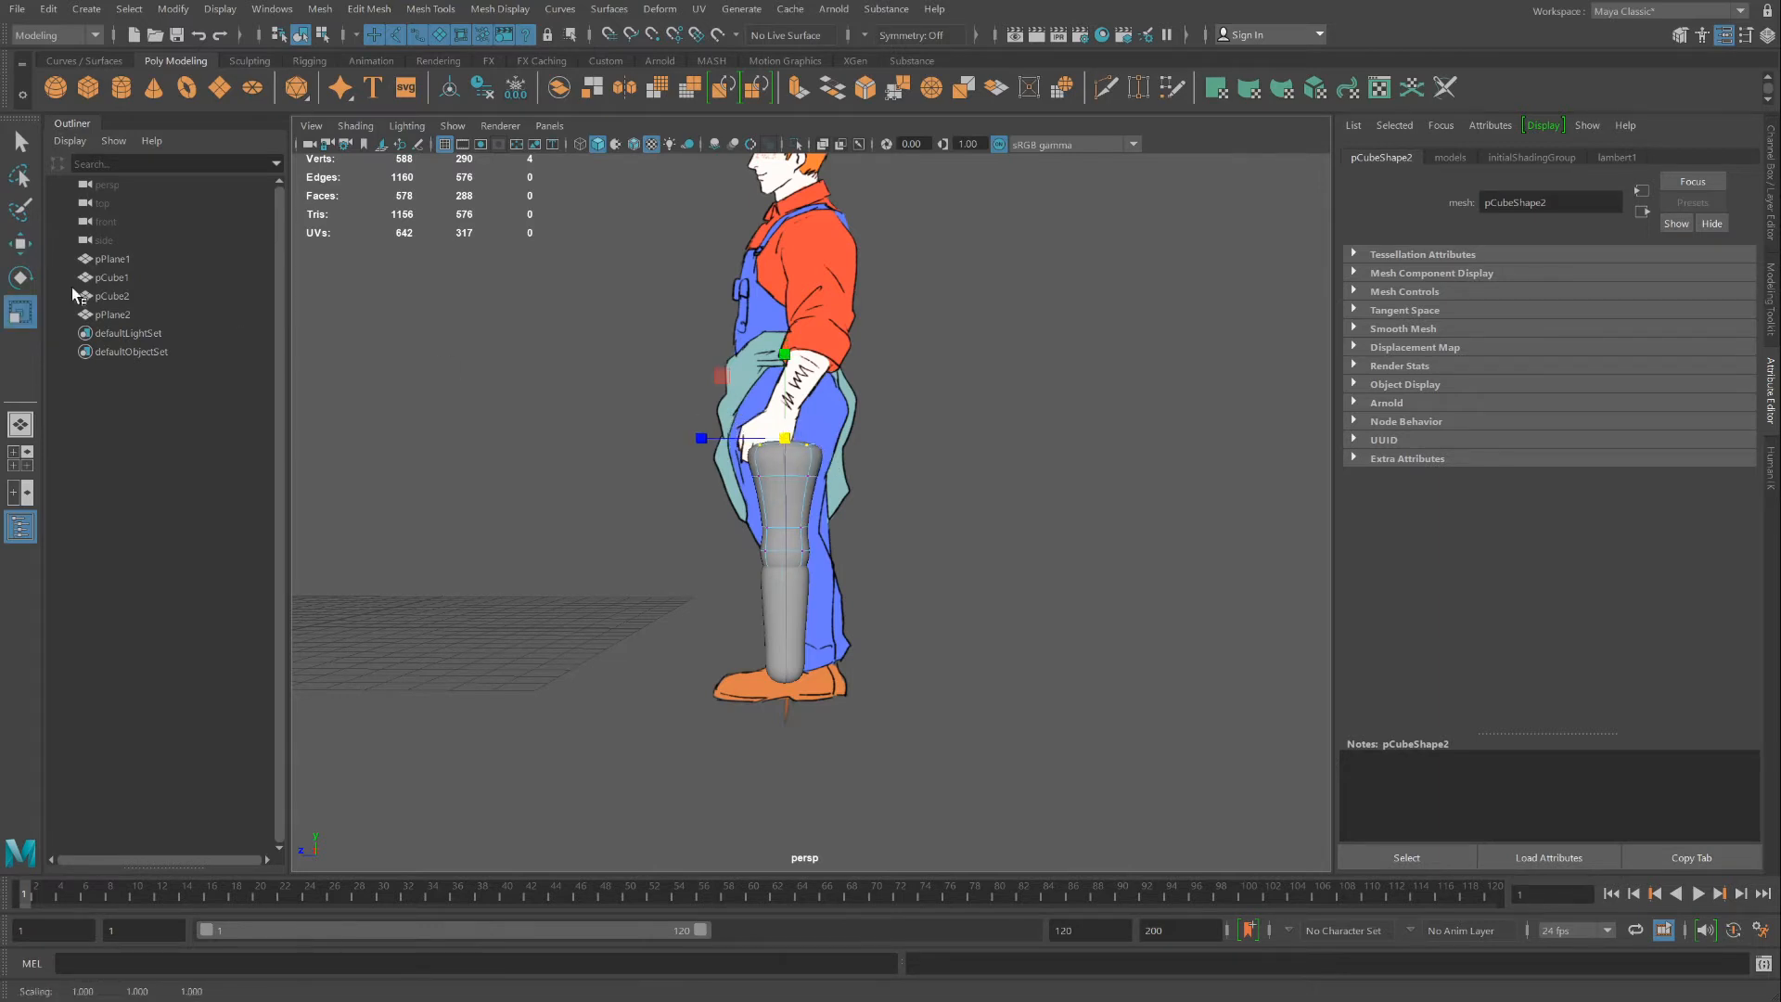
{"action": "key", "text": "w"}
{"action": "left_click_drag", "start_coordinate": [782, 362], "coordinate": [782, 306]}
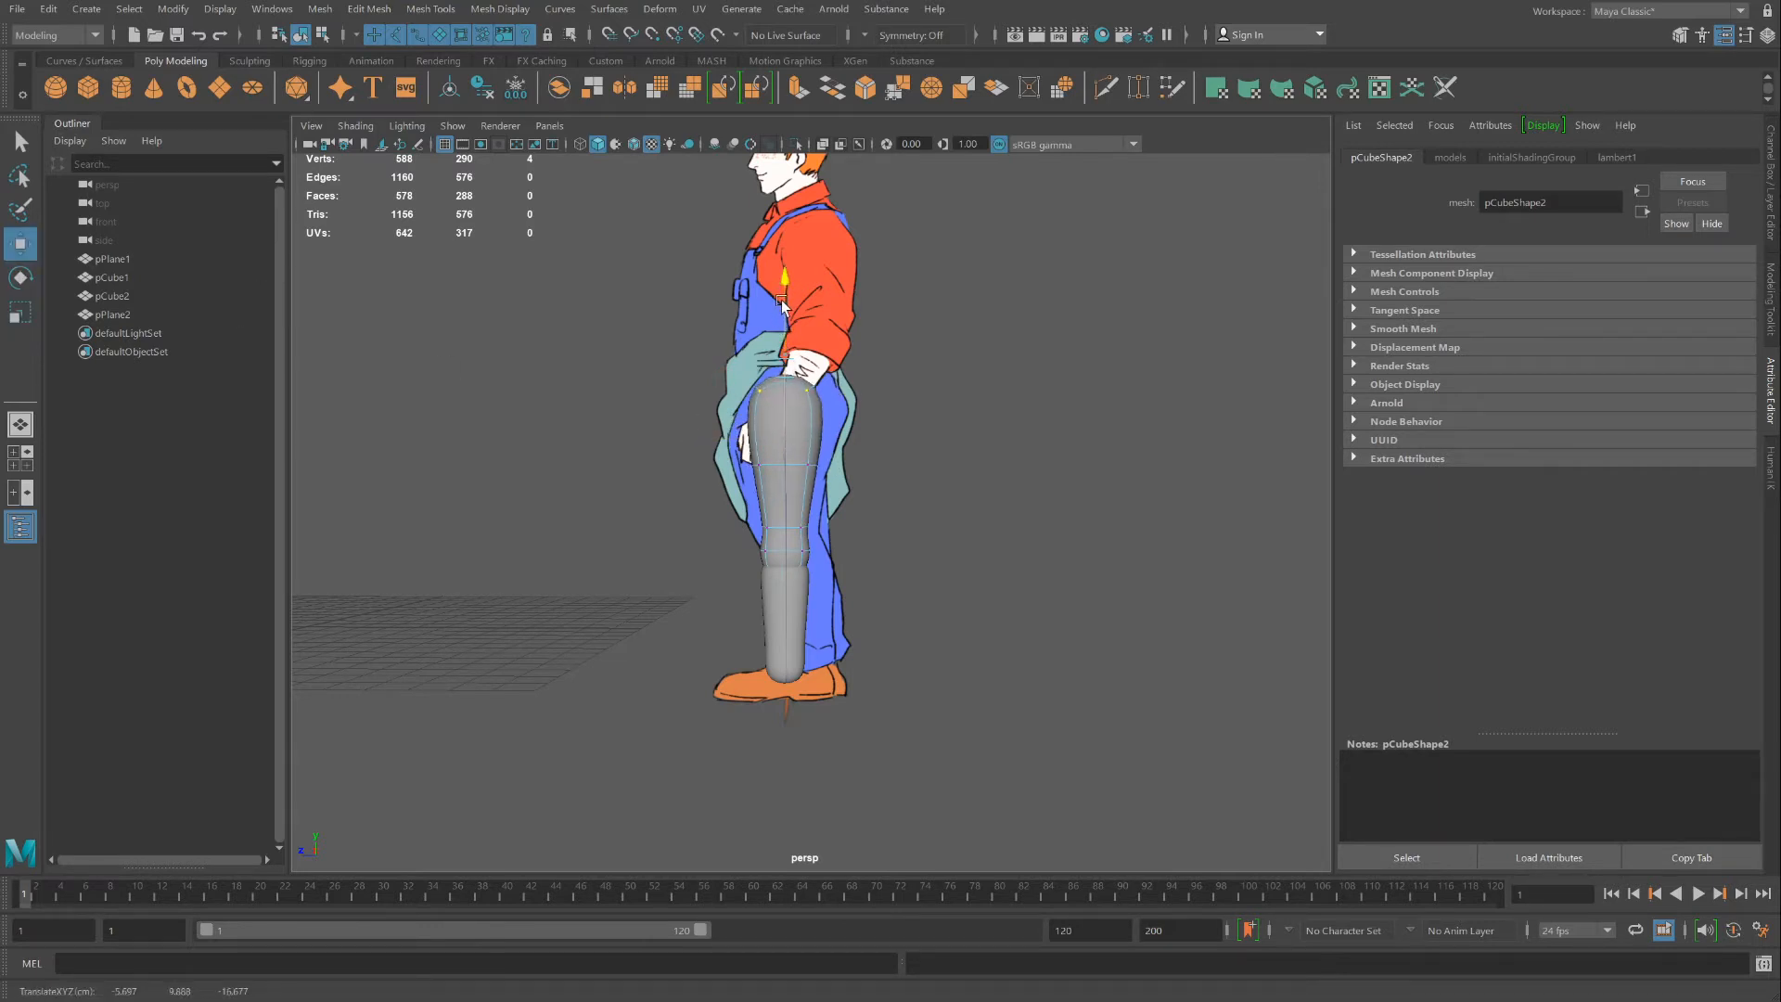
Scale the thigh's middle ring of vertices outward to fill the upper leg, checking it against the front and side figures
{"action": "left_click", "coordinate": [826, 464]}
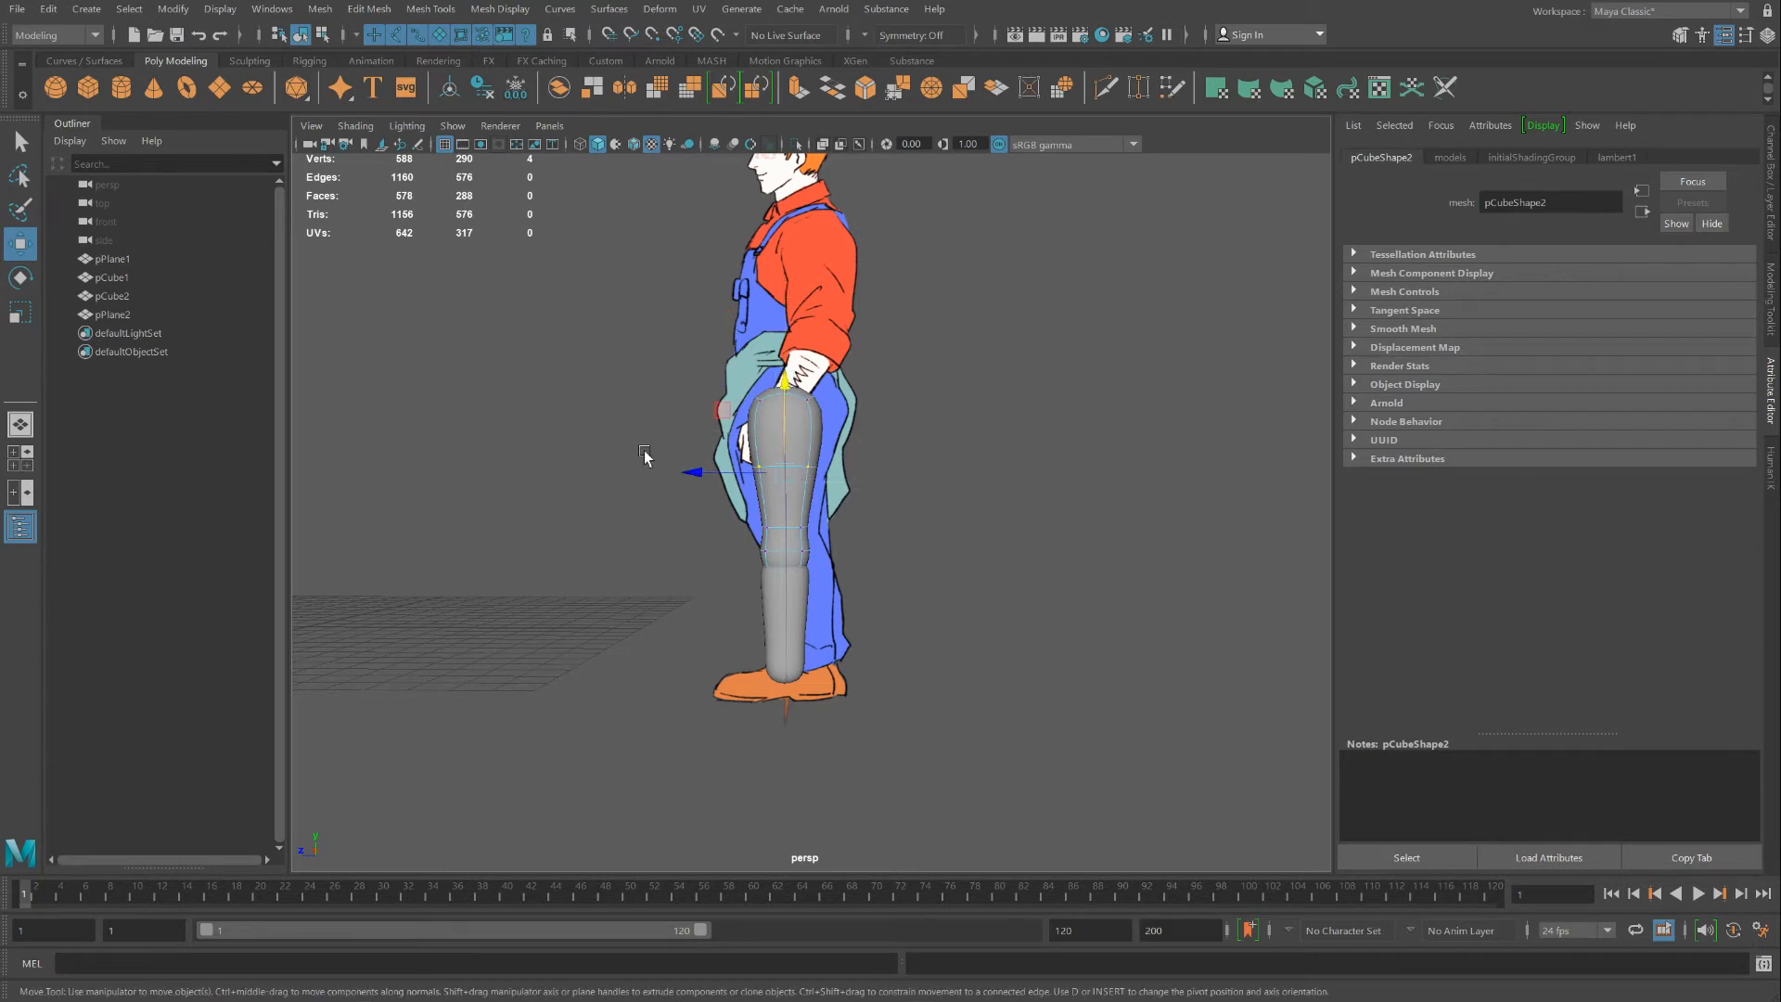
{"action": "left_click", "coordinate": [23, 301]}
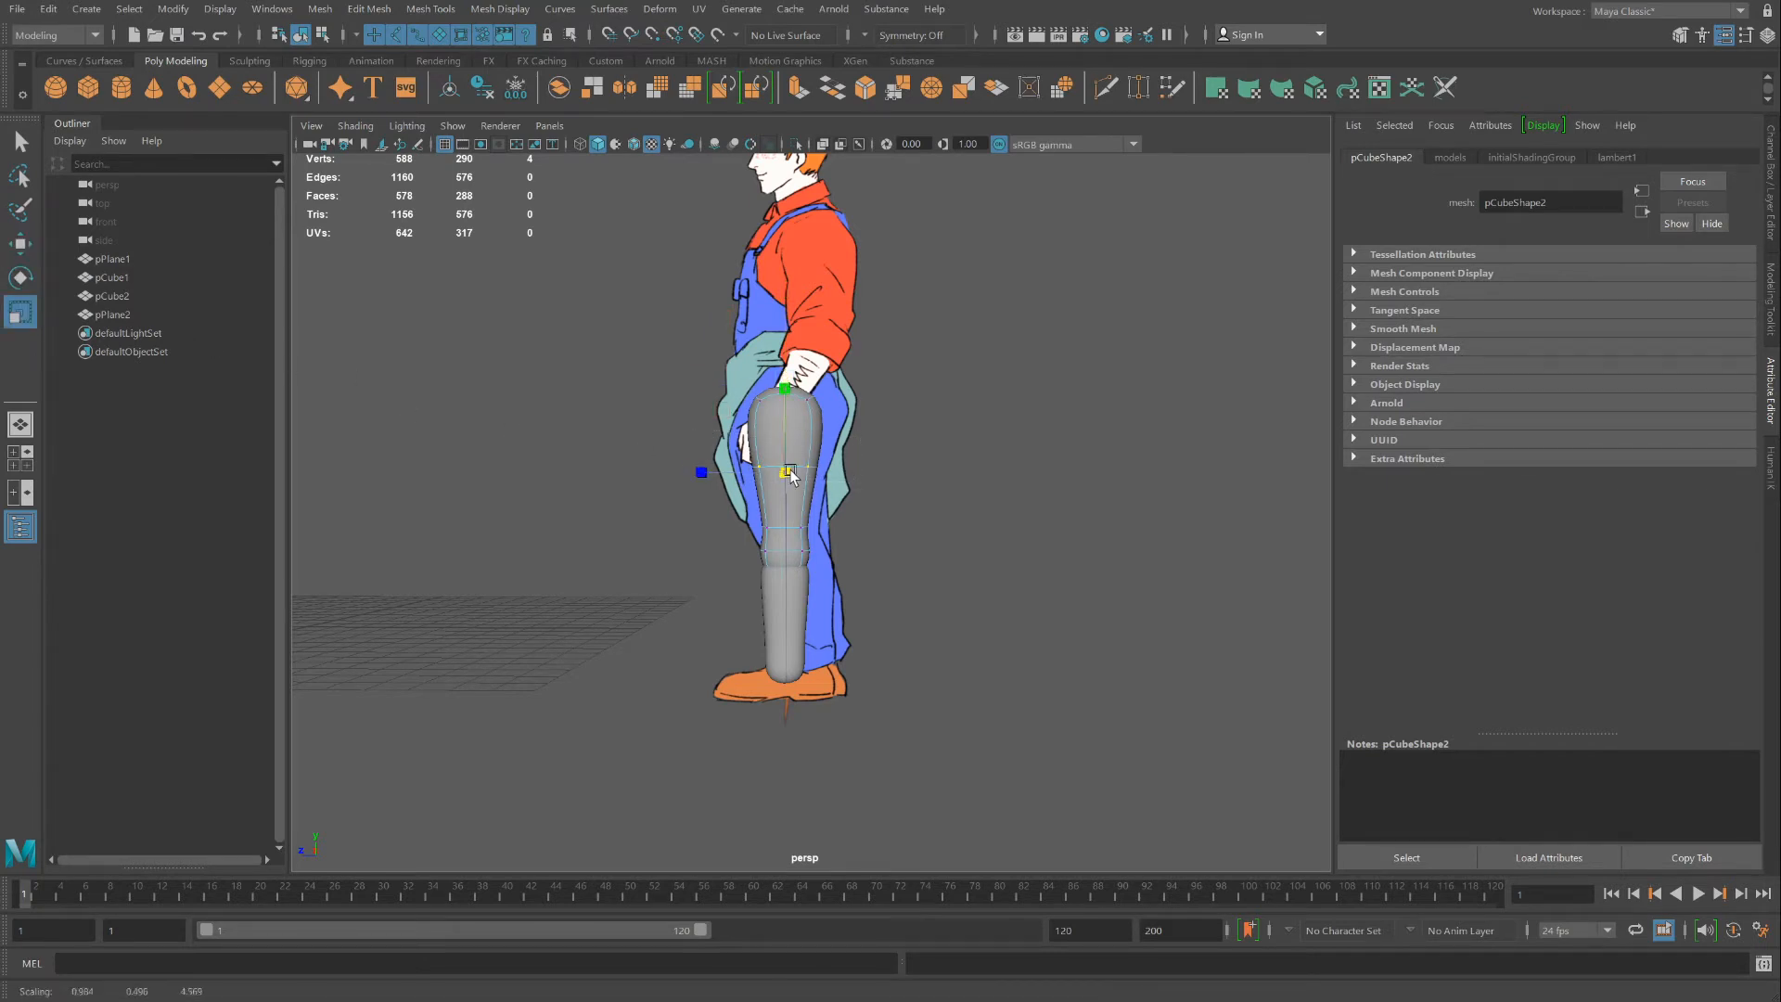
{"action": "mouse_move", "coordinate": [791, 465]}
{"action": "left_mouse_down"}
{"action": "mouse_move", "coordinate": [865, 481]}
{"action": "mouse_move", "coordinate": [774, 471]}
{"action": "mouse_move", "coordinate": [817, 469]}
{"action": "left_mouse_up"}
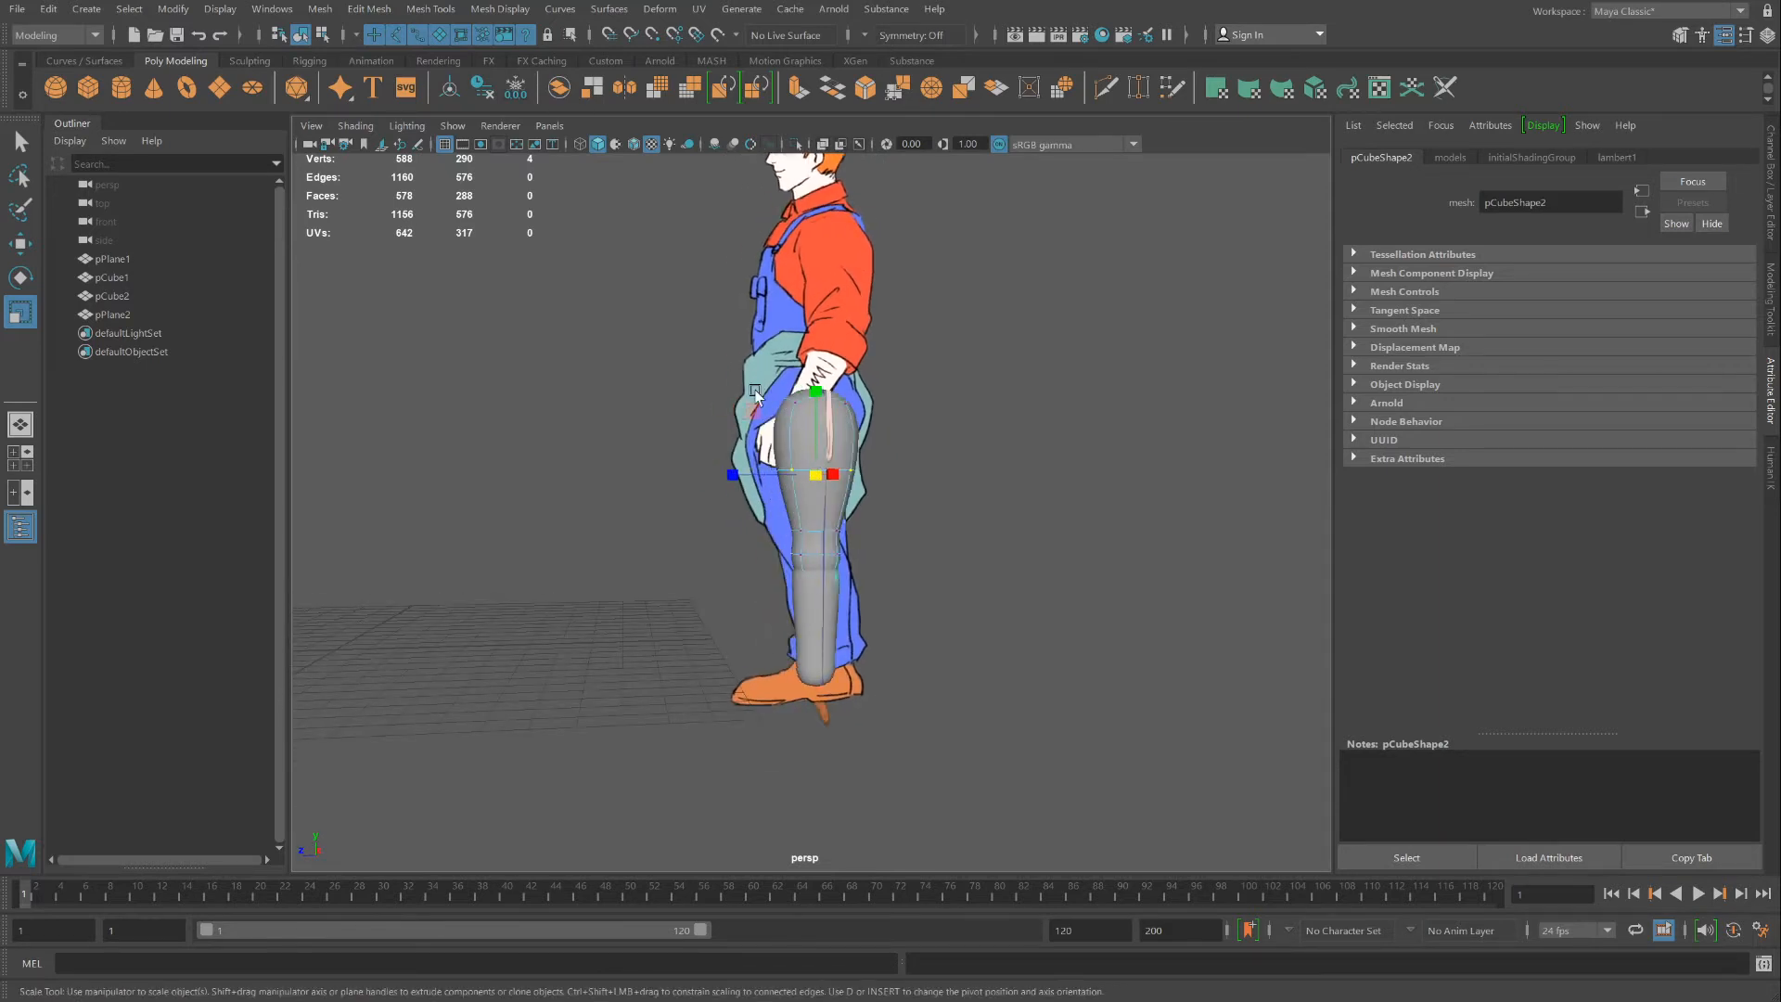
{"action": "left_click_drag", "start_coordinate": [861, 633], "coordinate": [944, 581], "text": "alt"}
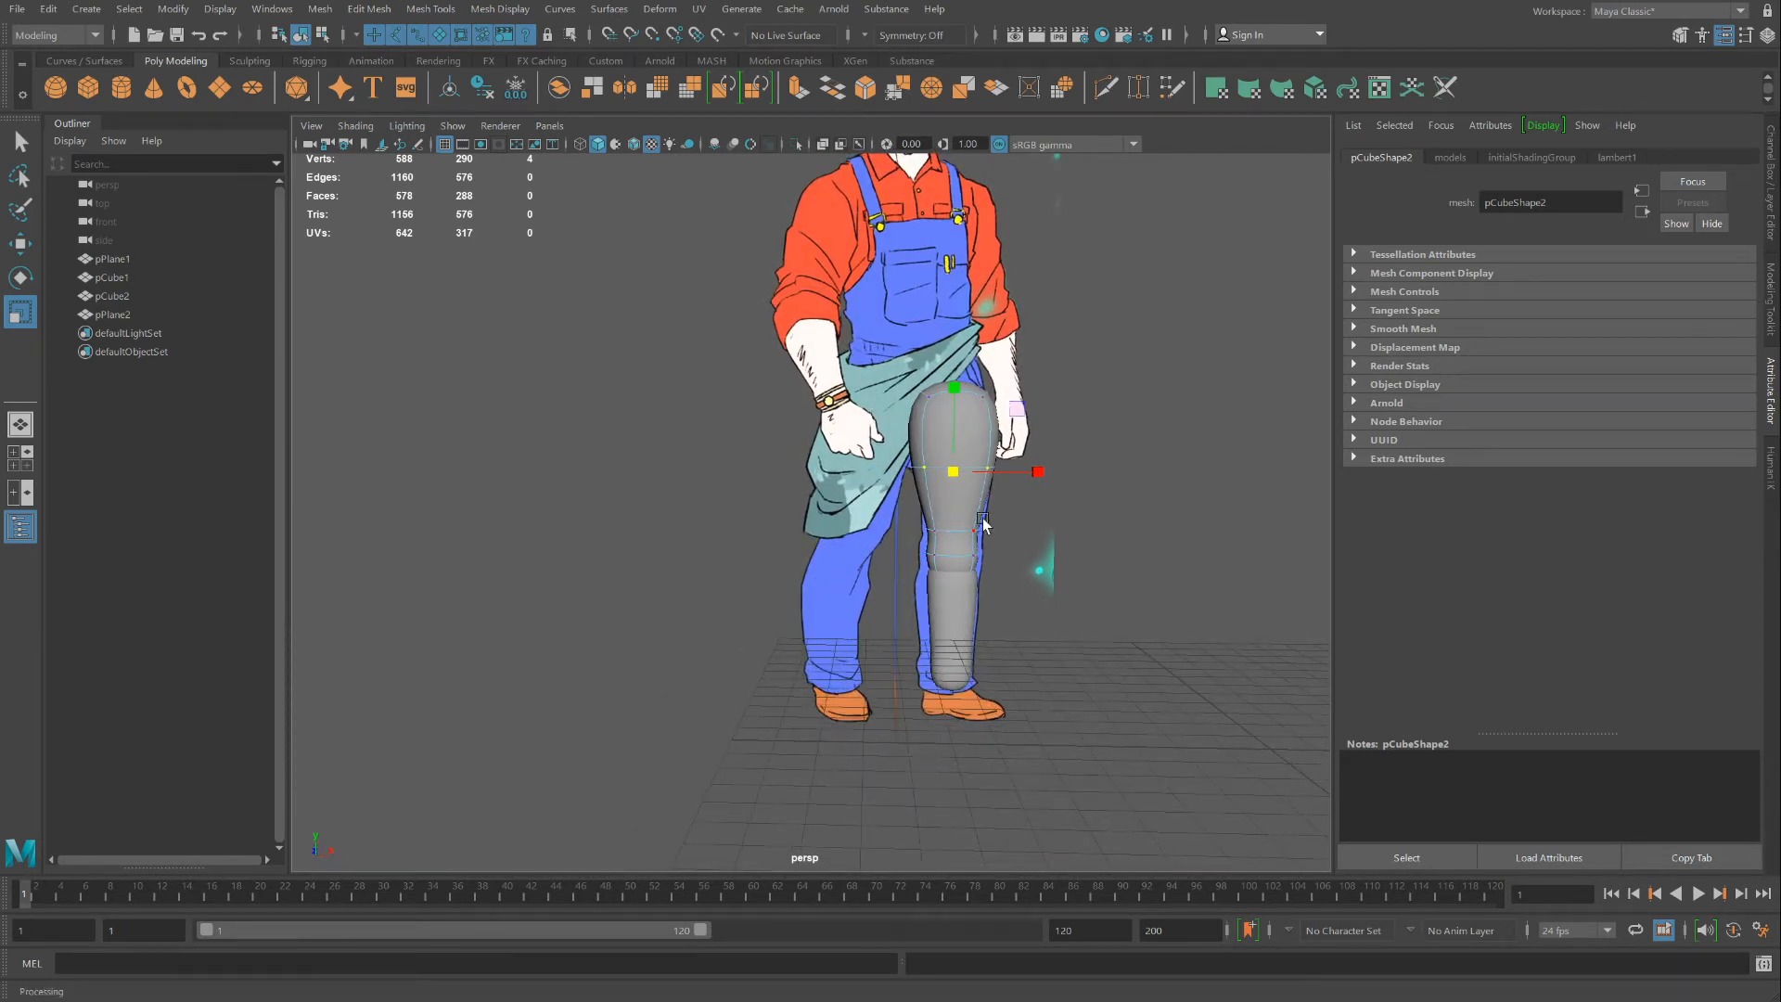
{"action": "left_click_drag", "start_coordinate": [978, 525], "coordinate": [852, 516], "text": "alt"}
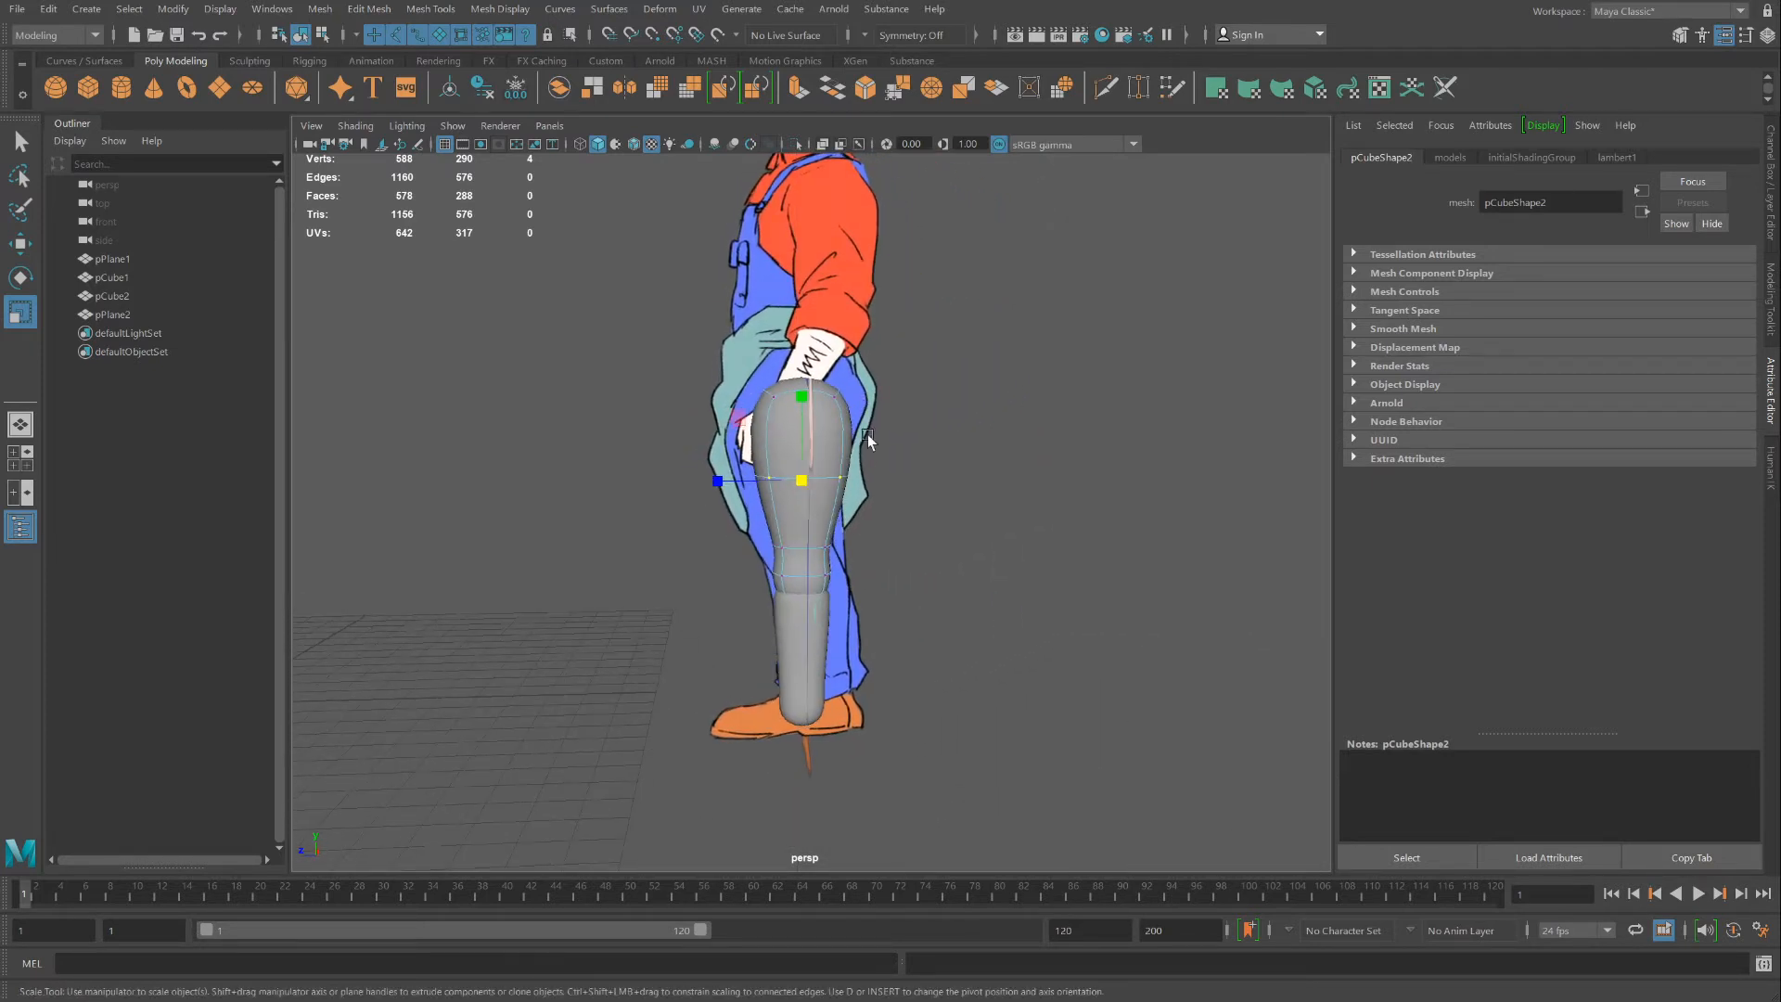
Select the thigh's lower vertices and adjust them so its side profile tapers toward the knee
{"action": "scroll", "coordinate": [954, 493], "scroll_direction": "up", "scroll_amount": 4}
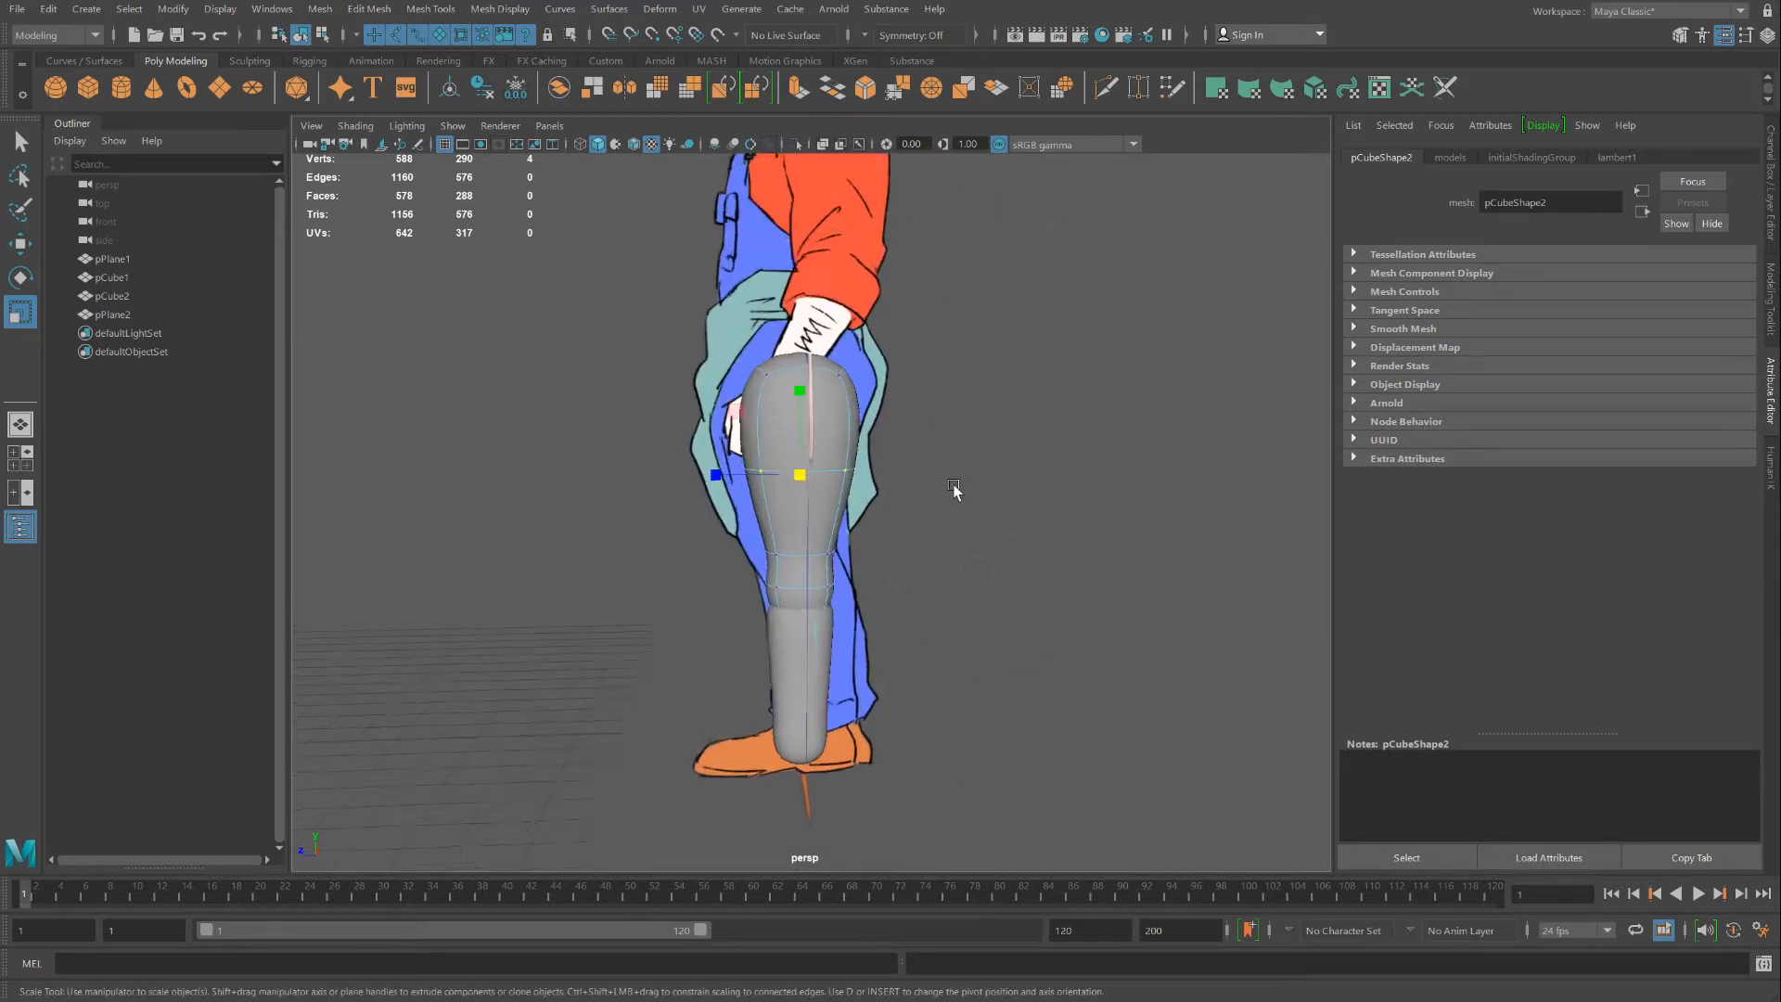
{"action": "middle_click_drag", "start_coordinate": [950, 491], "coordinate": [985, 387], "text": "alt"}
{"action": "left_click_drag", "start_coordinate": [882, 440], "coordinate": [878, 443], "text": "alt"}
{"action": "scroll", "coordinate": [873, 436], "scroll_direction": "down", "scroll_amount": 3}
{"action": "left_click_drag", "start_coordinate": [752, 446], "coordinate": [931, 496]}
{"action": "left_click_drag", "start_coordinate": [823, 467], "coordinate": [781, 530]}
Move the lower leg's rear ankle vertices along Z to shape its side profile
{"action": "key", "text": "w"}
{"action": "right_click_drag", "start_coordinate": [839, 521], "coordinate": [741, 521]}
{"action": "left_click_drag", "start_coordinate": [872, 627], "coordinate": [824, 659]}
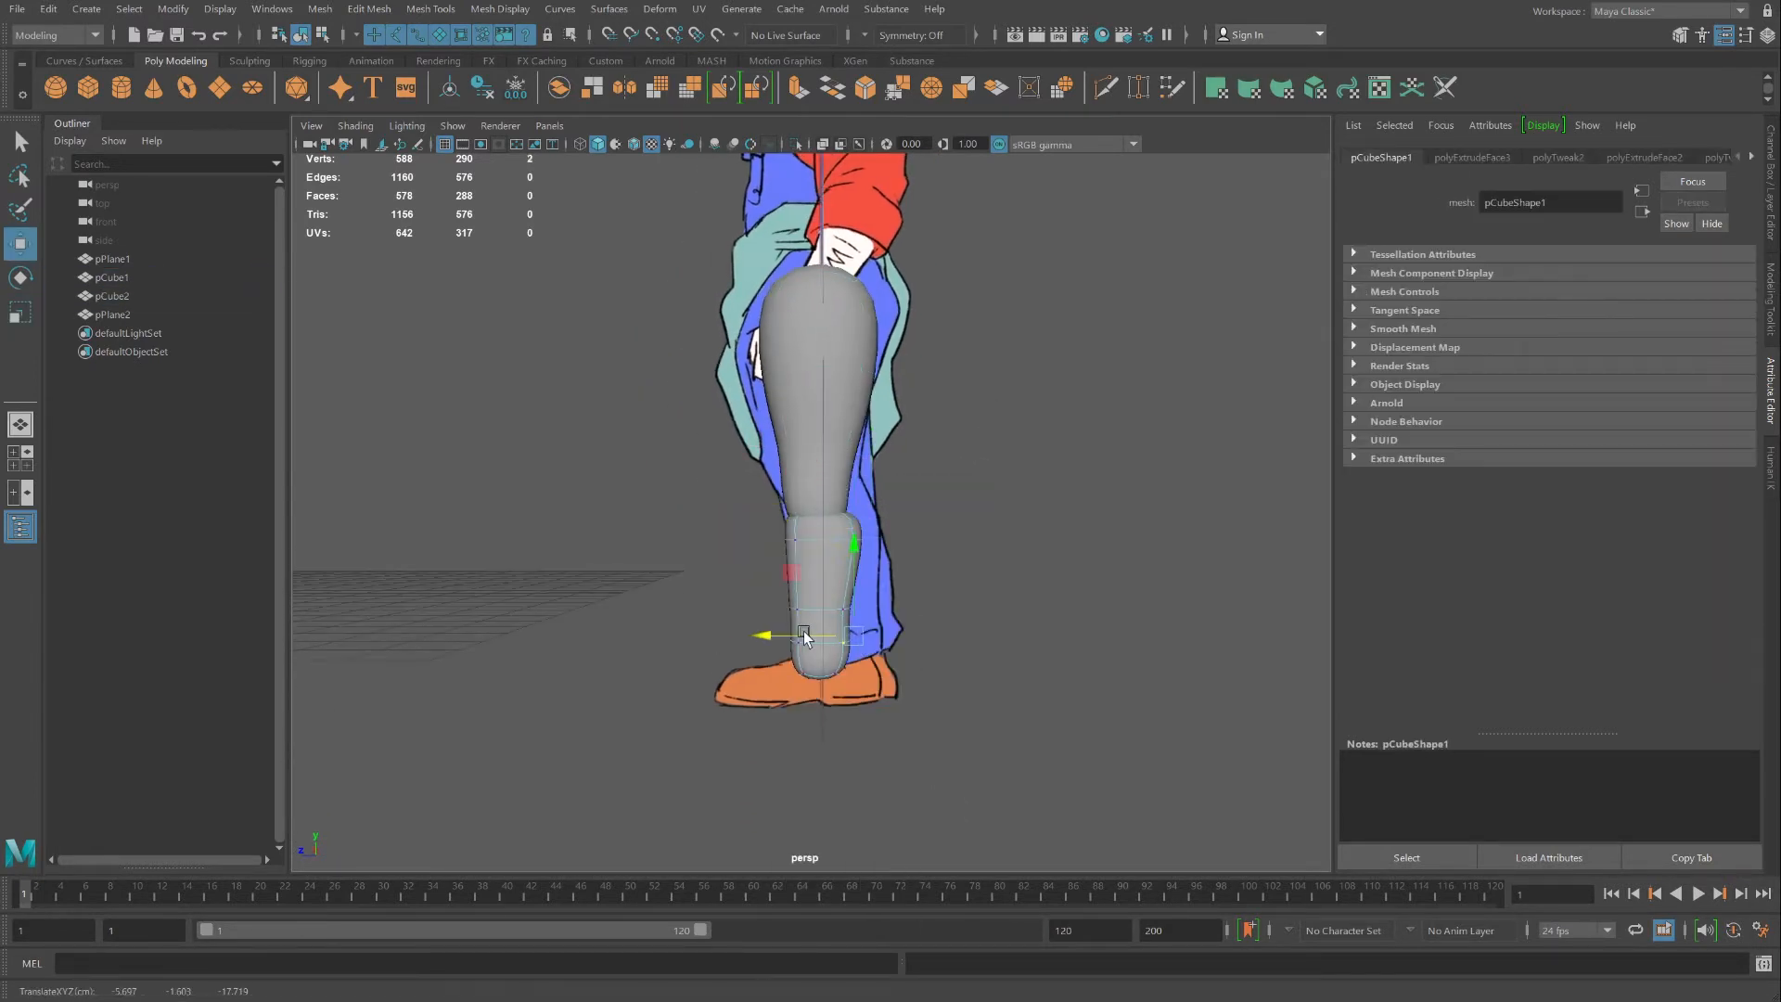
Duplicate the thigh and lower leg together and move the pair along X to the character's other leg
{"action": "right_click_drag", "start_coordinate": [822, 557], "coordinate": [923, 487]}
{"action": "left_click_drag", "start_coordinate": [835, 436], "coordinate": [907, 426], "text": "alt"}
{"action": "right_click_drag", "start_coordinate": [907, 539], "coordinate": [807, 538]}
{"action": "left_click_drag", "start_coordinate": [835, 501], "coordinate": [914, 513], "text": "alt"}
{"action": "left_click_drag", "start_coordinate": [937, 520], "coordinate": [770, 493]}
{"action": "key", "text": "r"}
{"action": "key", "text": "w"}
{"action": "left_click_drag", "start_coordinate": [807, 542], "coordinate": [1038, 596], "text": "alt"}
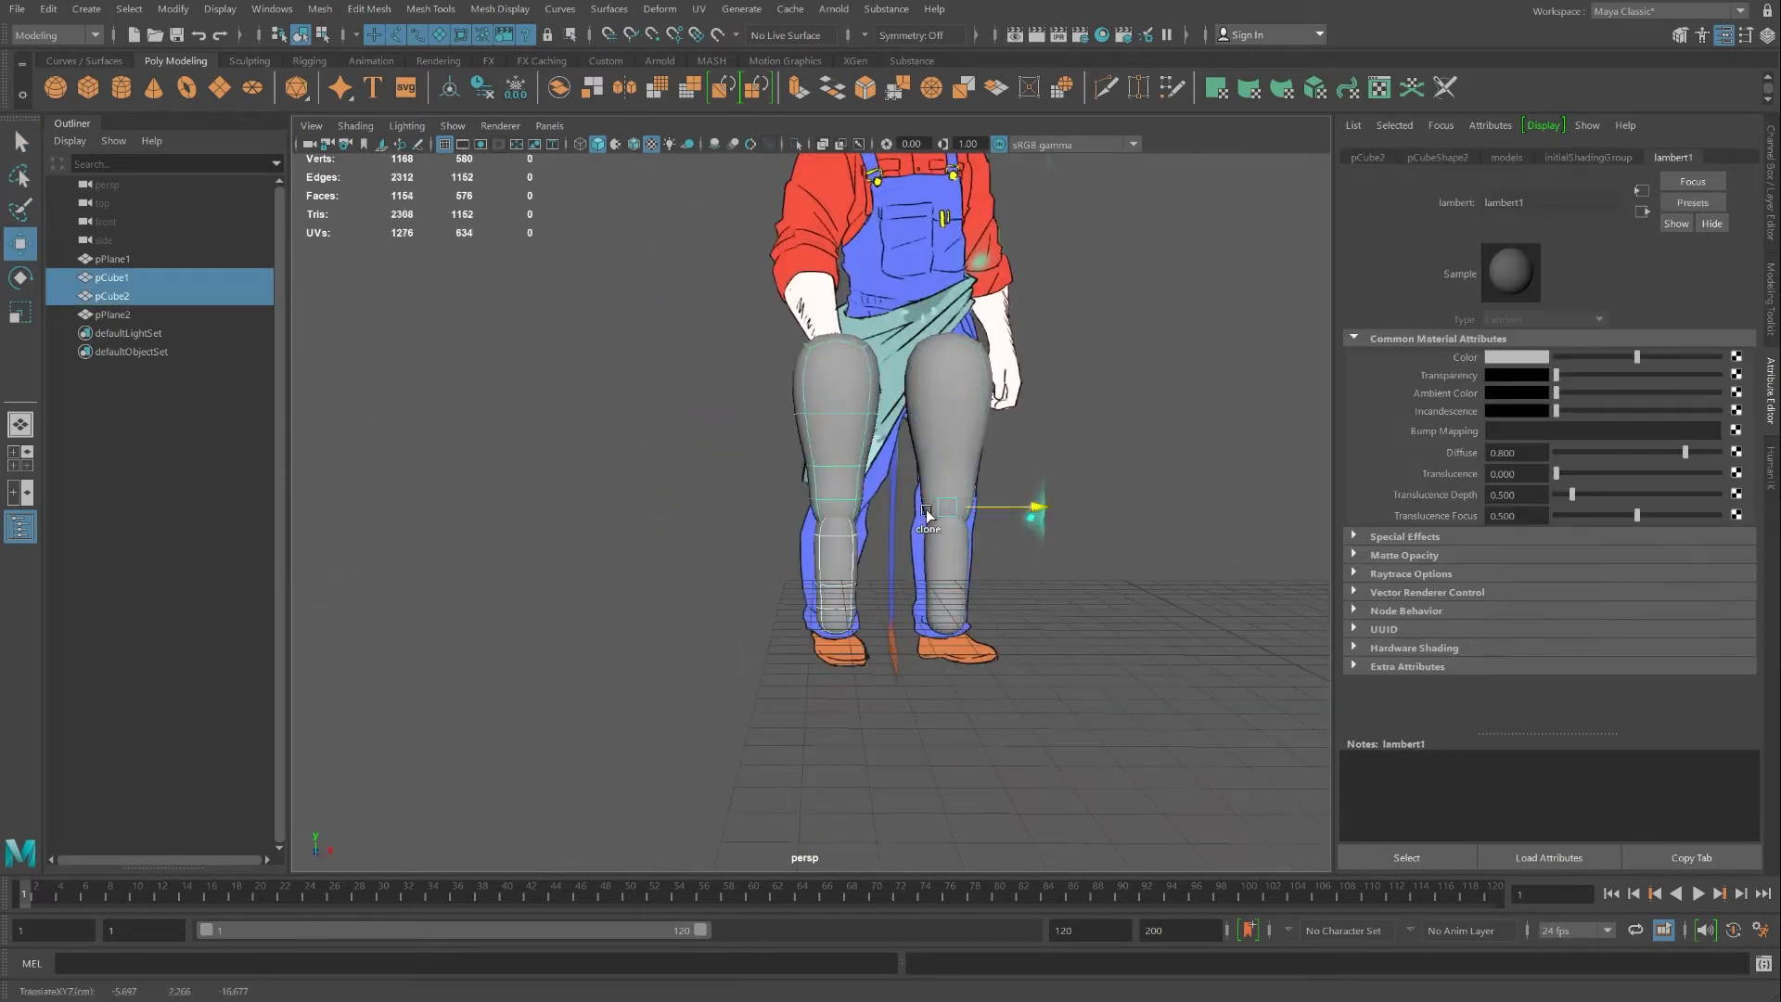
Shape the foot block by moving its upper side vertices along X to fit around the ankle
{"action": "mouse_move", "coordinate": [1235, 362]}
{"action": "left_mouse_down", "text": "alt"}
{"action": "mouse_move", "coordinate": [1388, 358]}
{"action": "mouse_move", "coordinate": [1011, 315]}
{"action": "mouse_move", "coordinate": [1225, 346]}
{"action": "left_mouse_up", "text": "alt"}
{"action": "right_click_drag", "start_coordinate": [1224, 346], "coordinate": [1308, 318]}
{"action": "left_click_drag", "start_coordinate": [1048, 325], "coordinate": [1169, 334], "text": "alt"}
{"action": "right_click_drag", "start_coordinate": [1160, 331], "coordinate": [1118, 327]}
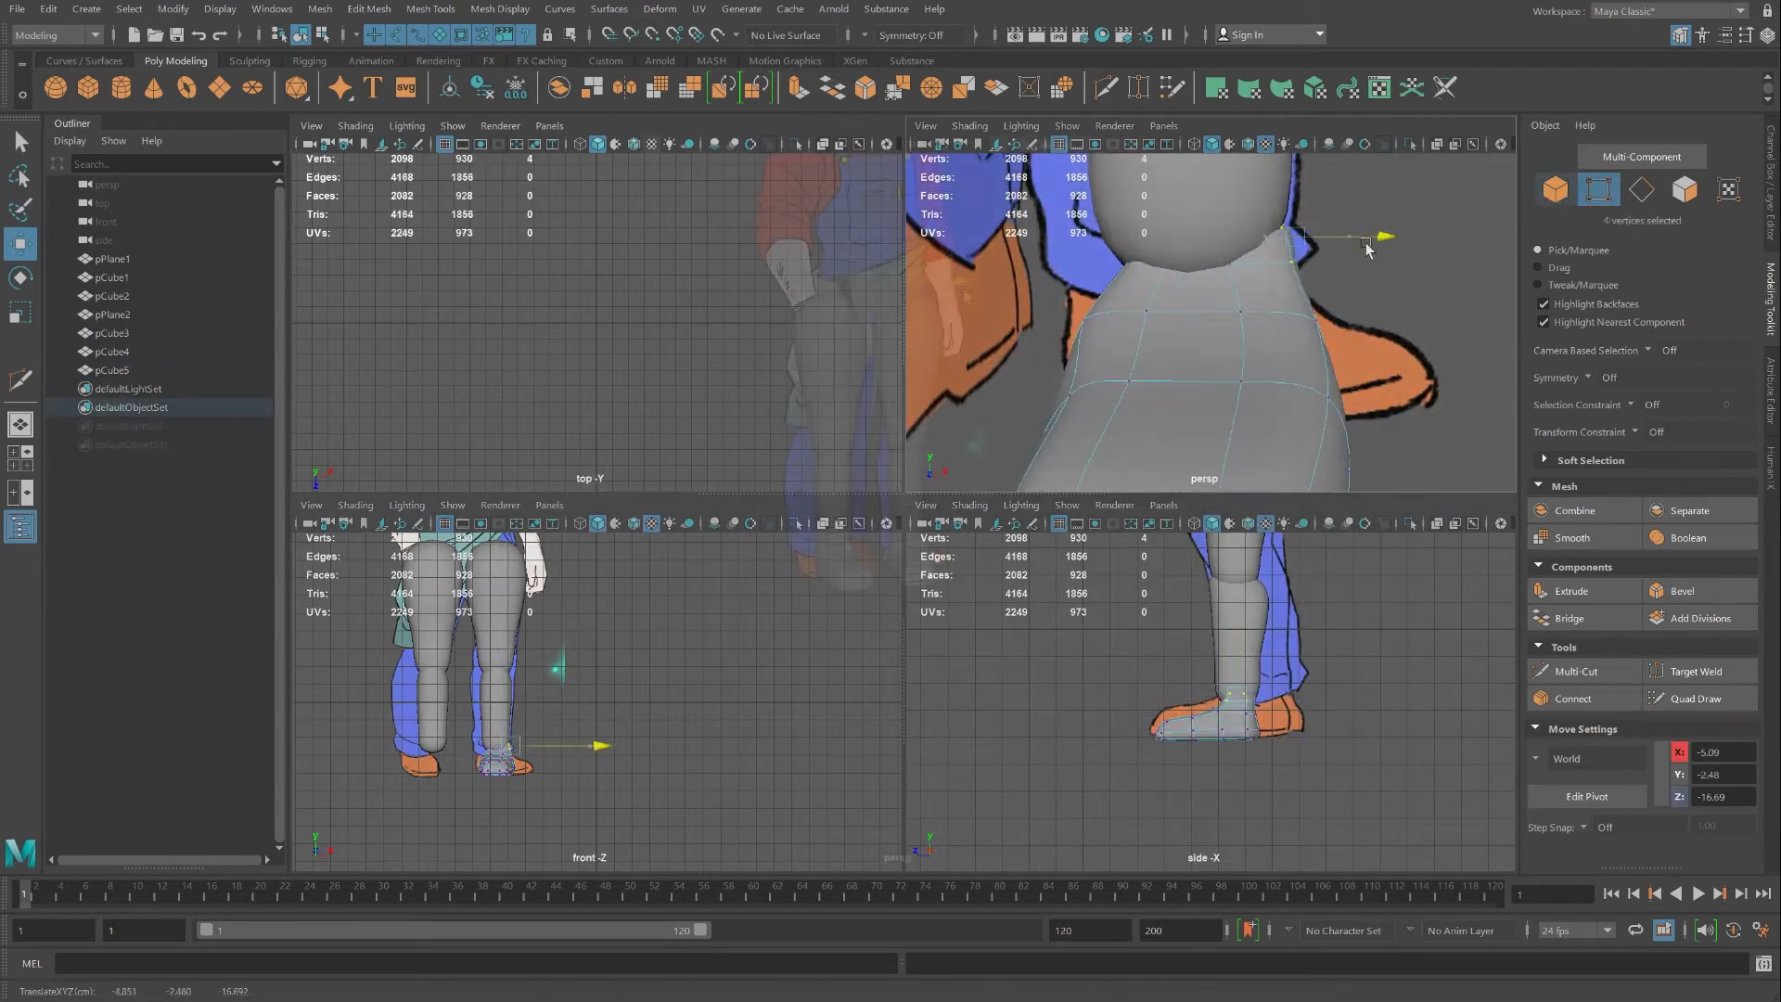
Select the hip block's side vertices and move them outward to about -10.3 on X
{"action": "right_click_drag", "start_coordinate": [838, 447], "coordinate": [744, 441]}
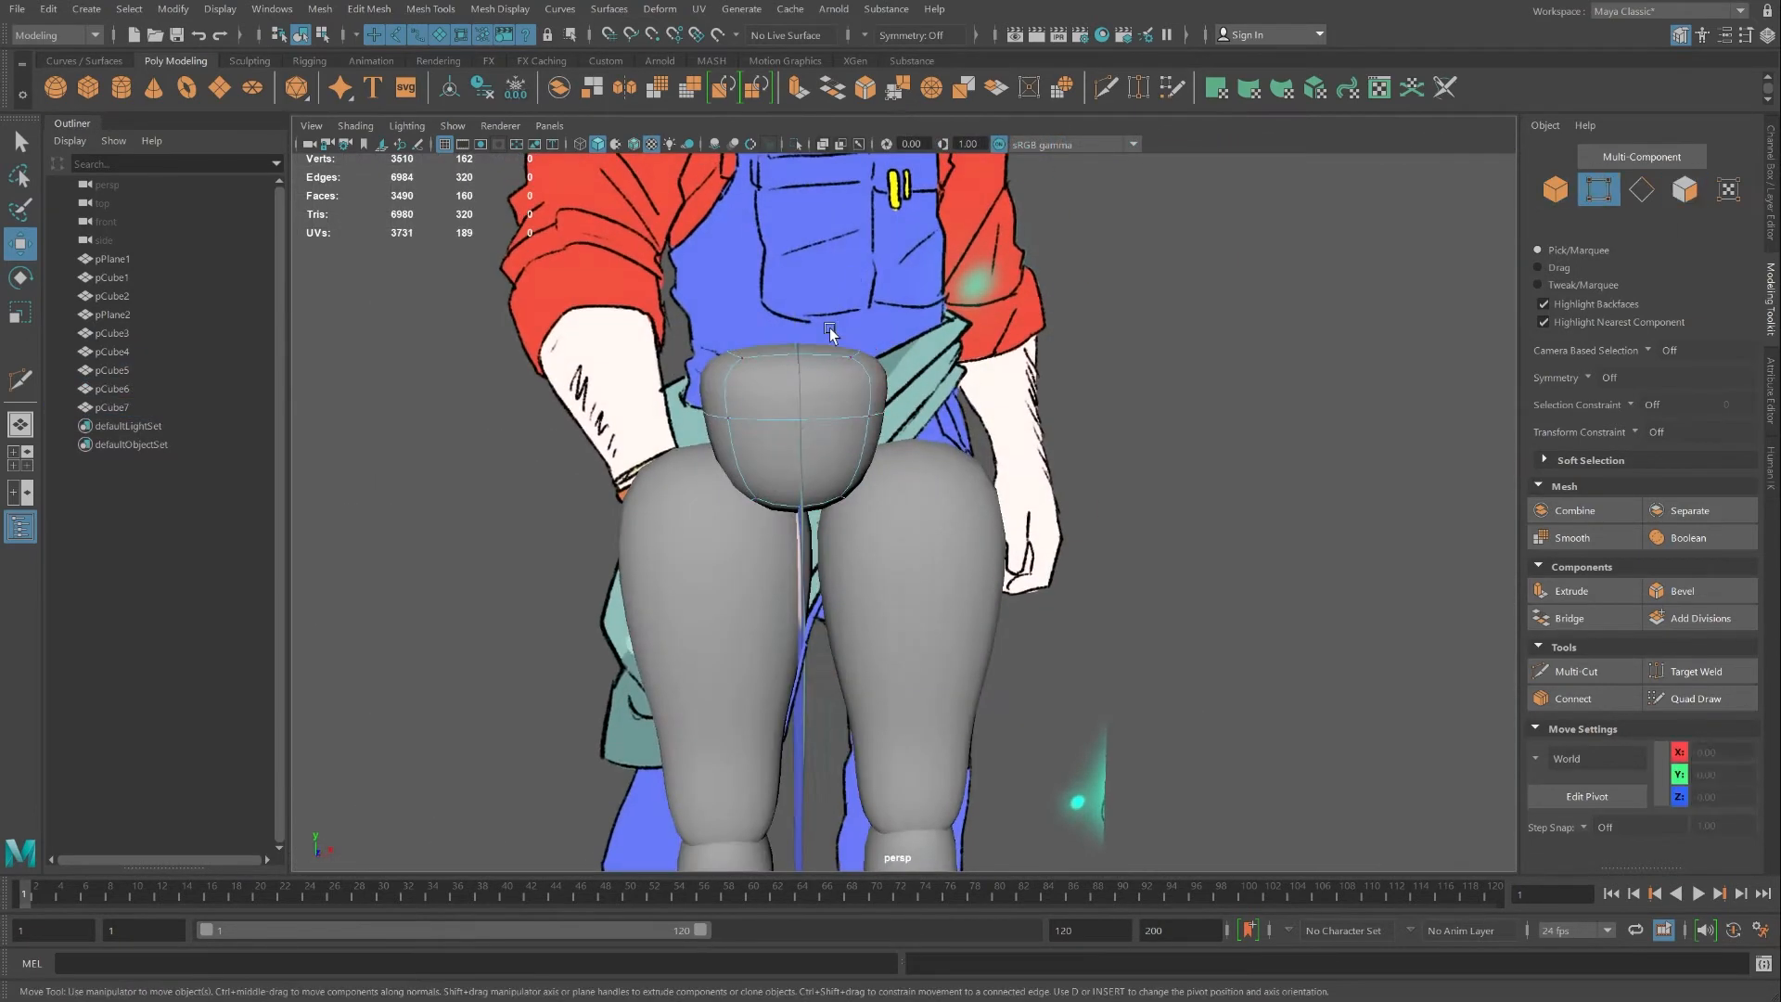
{"action": "left_click_drag", "start_coordinate": [831, 334], "coordinate": [694, 516]}
{"action": "left_click_drag", "start_coordinate": [965, 501], "coordinate": [628, 461], "text": "alt"}
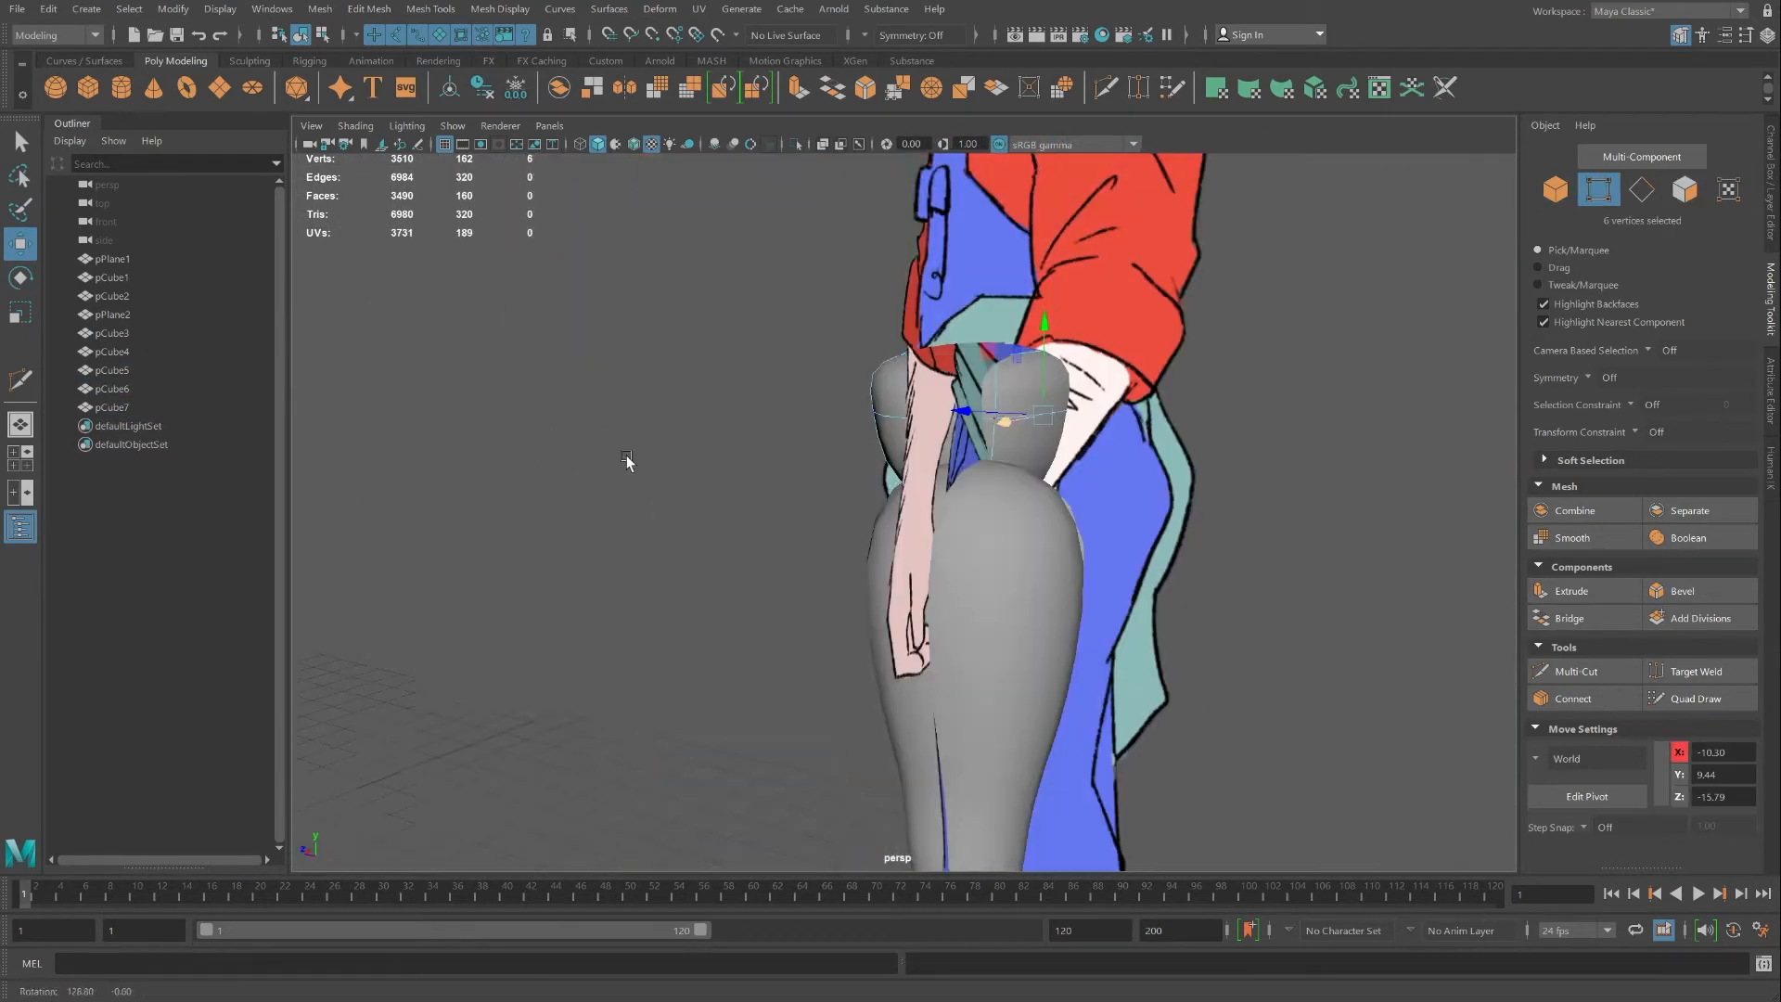
Adjust the hip block with Object X symmetry, moving its outer vertices so it spans the tops of both thighs
{"action": "left_click", "coordinate": [983, 416]}
{"action": "left_click_drag", "start_coordinate": [1041, 464], "coordinate": [1145, 481], "text": "alt"}
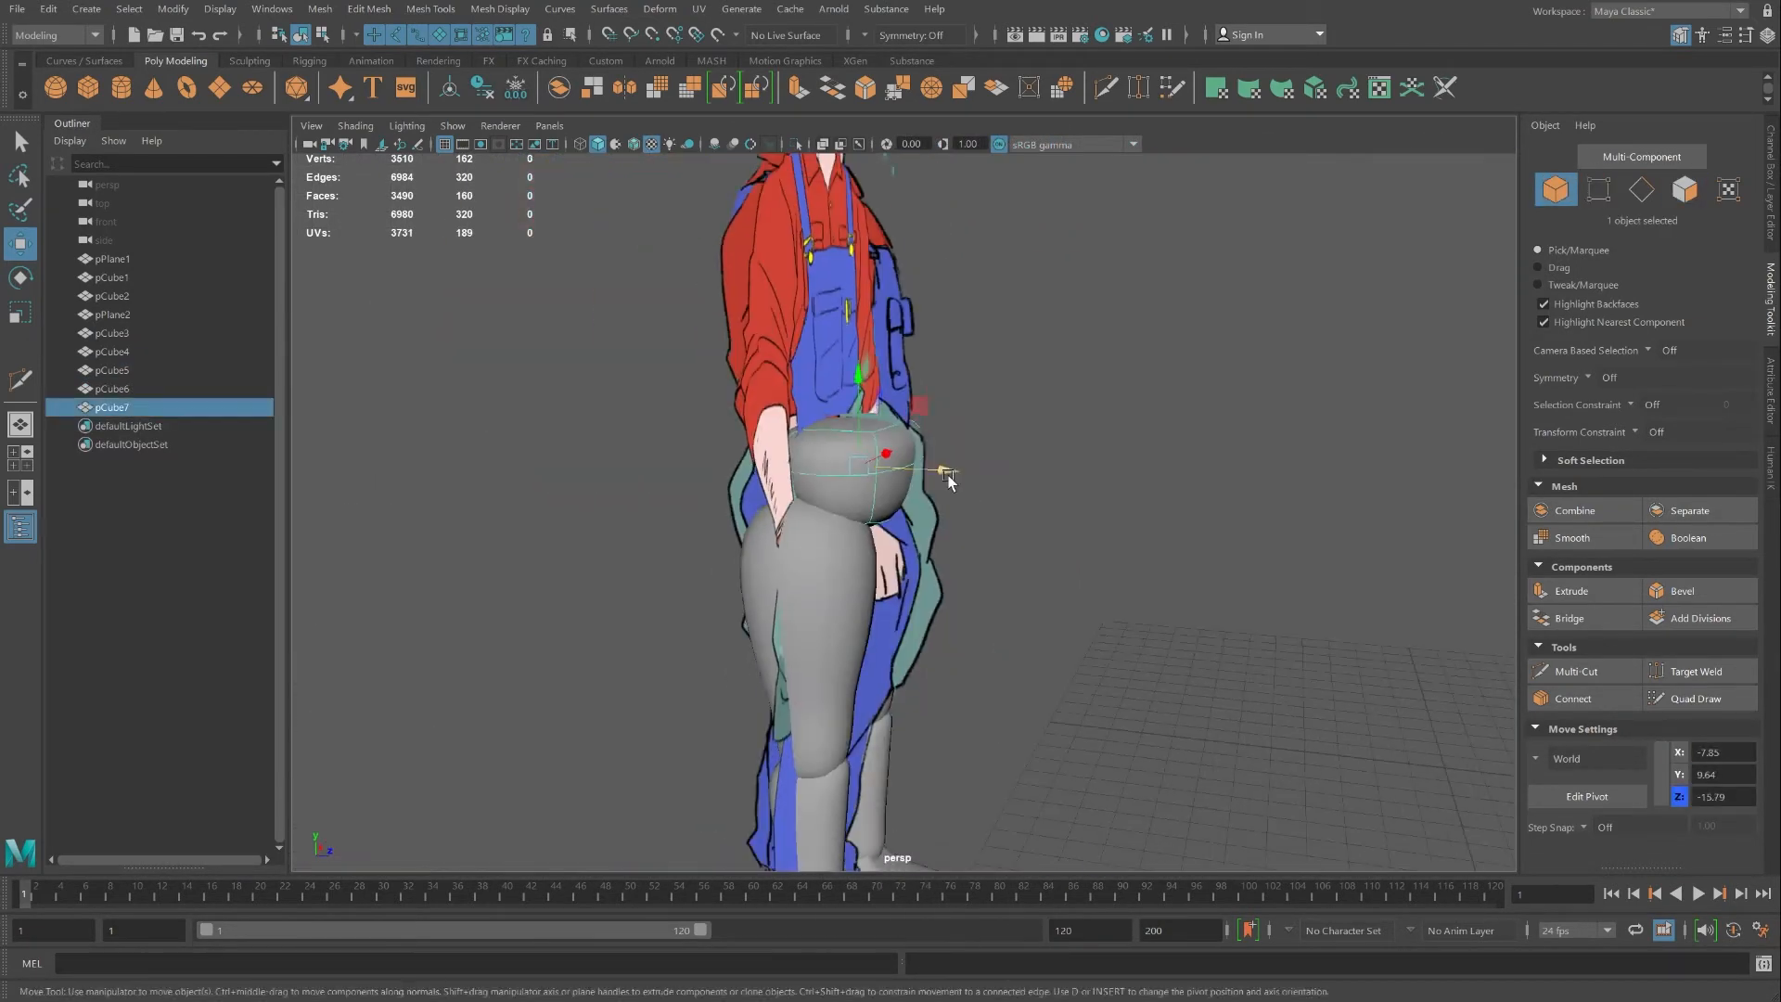
{"action": "left_click_drag", "start_coordinate": [950, 480], "coordinate": [1000, 492], "text": "alt"}
{"action": "left_click_drag", "start_coordinate": [1097, 530], "coordinate": [869, 486]}
{"action": "left_click_drag", "start_coordinate": [797, 513], "coordinate": [1299, 501]}
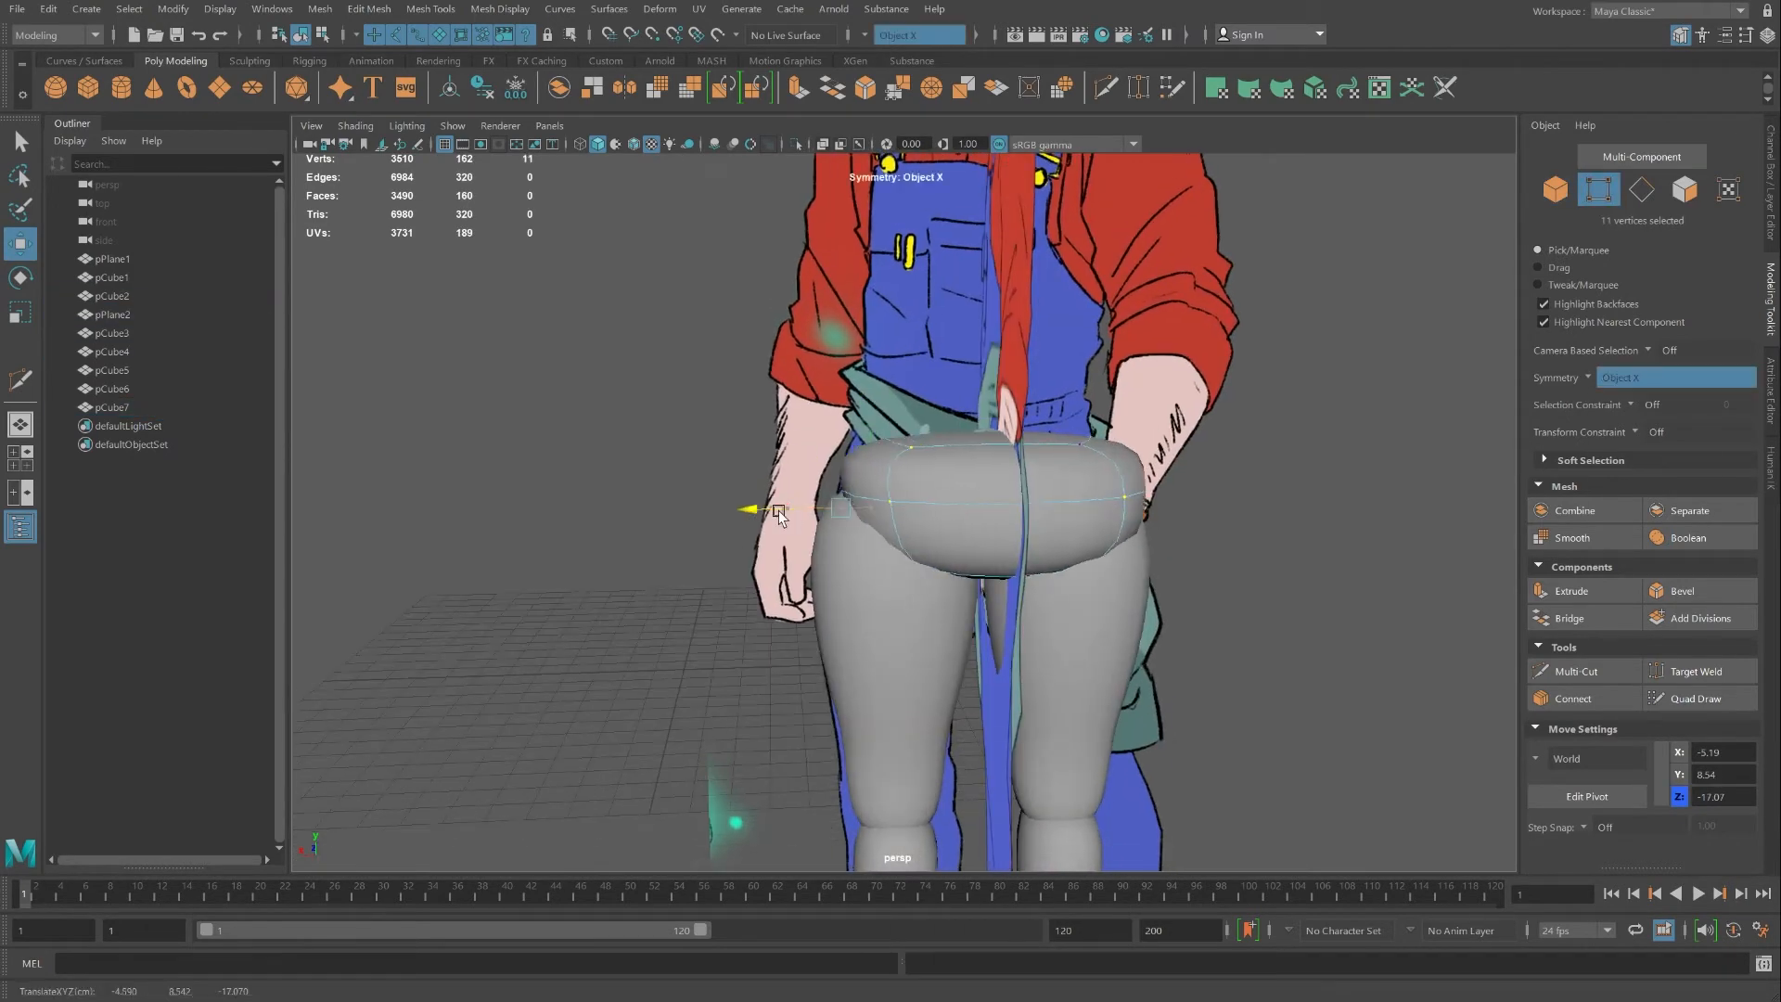
Duplicate the hip block at about 11.1 on Y and extend the copy up to the shoulders as the torso
{"action": "right_click_drag", "start_coordinate": [1067, 473], "coordinate": [807, 464], "text": "alt"}
{"action": "left_click_drag", "start_coordinate": [1299, 449], "coordinate": [1070, 441], "text": "alt"}
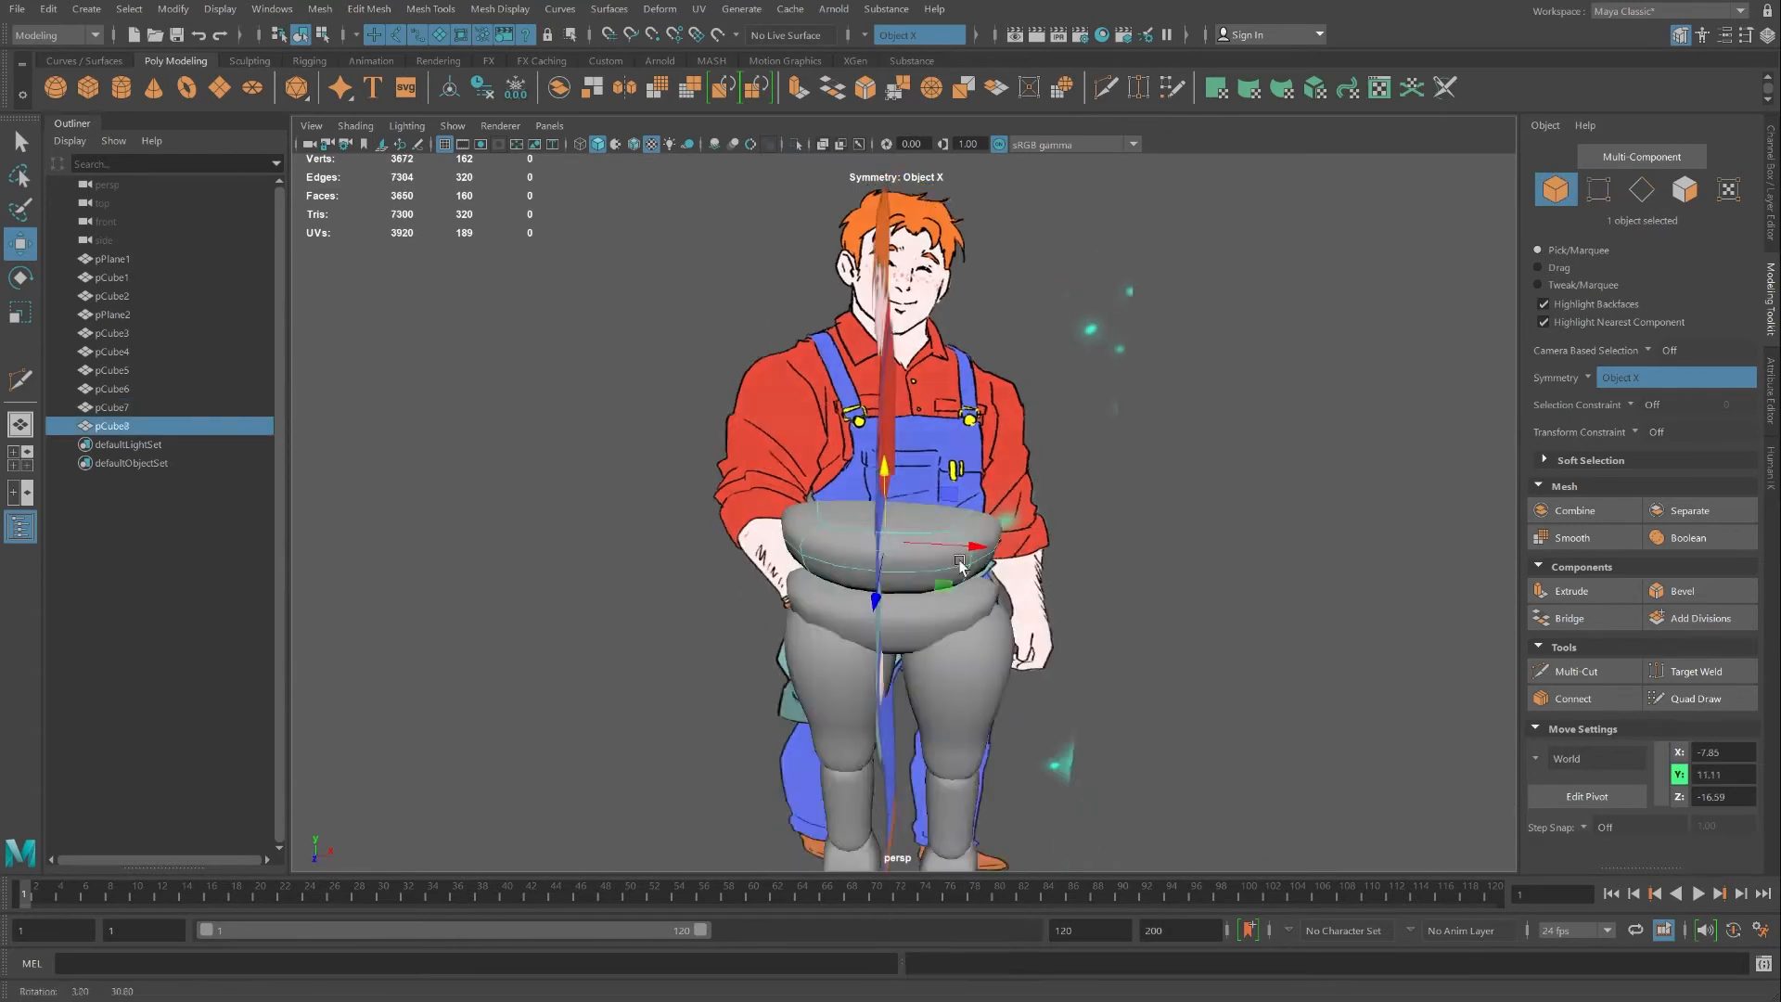
{"action": "key", "text": "4"}
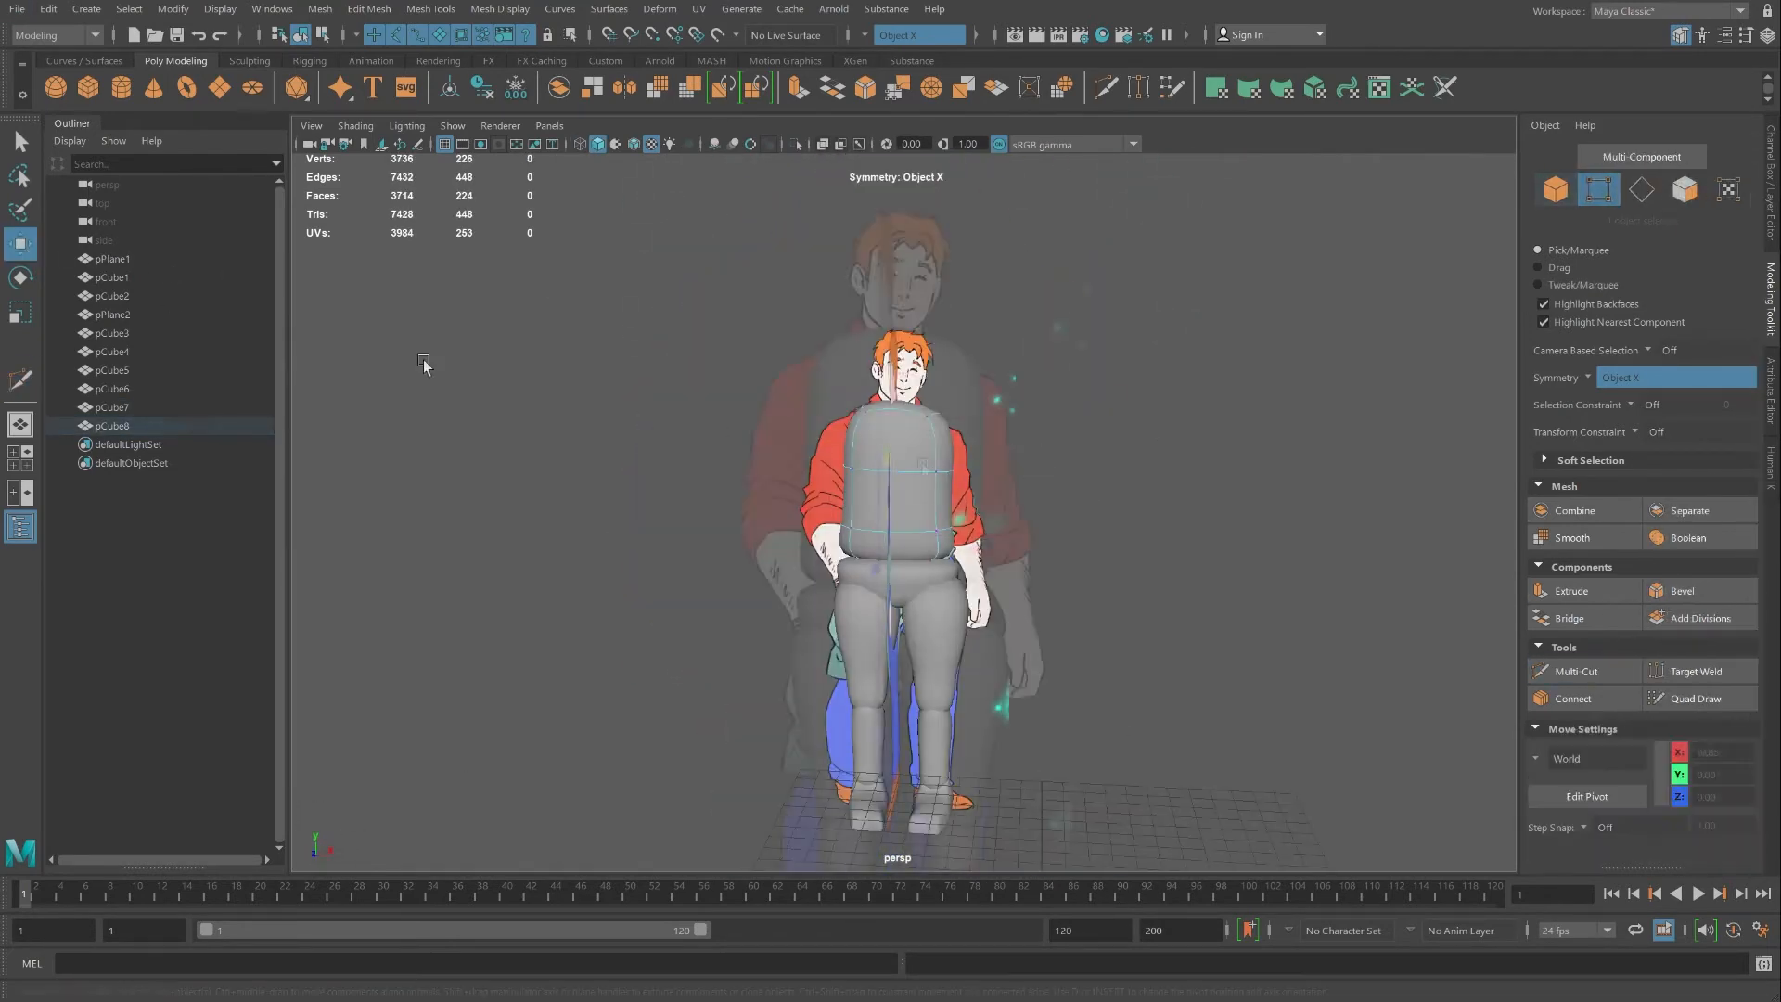
{"action": "right_click_drag", "start_coordinate": [931, 470], "coordinate": [1047, 447]}
{"action": "scroll", "coordinate": [937, 466], "scroll_direction": "up", "scroll_amount": 4}
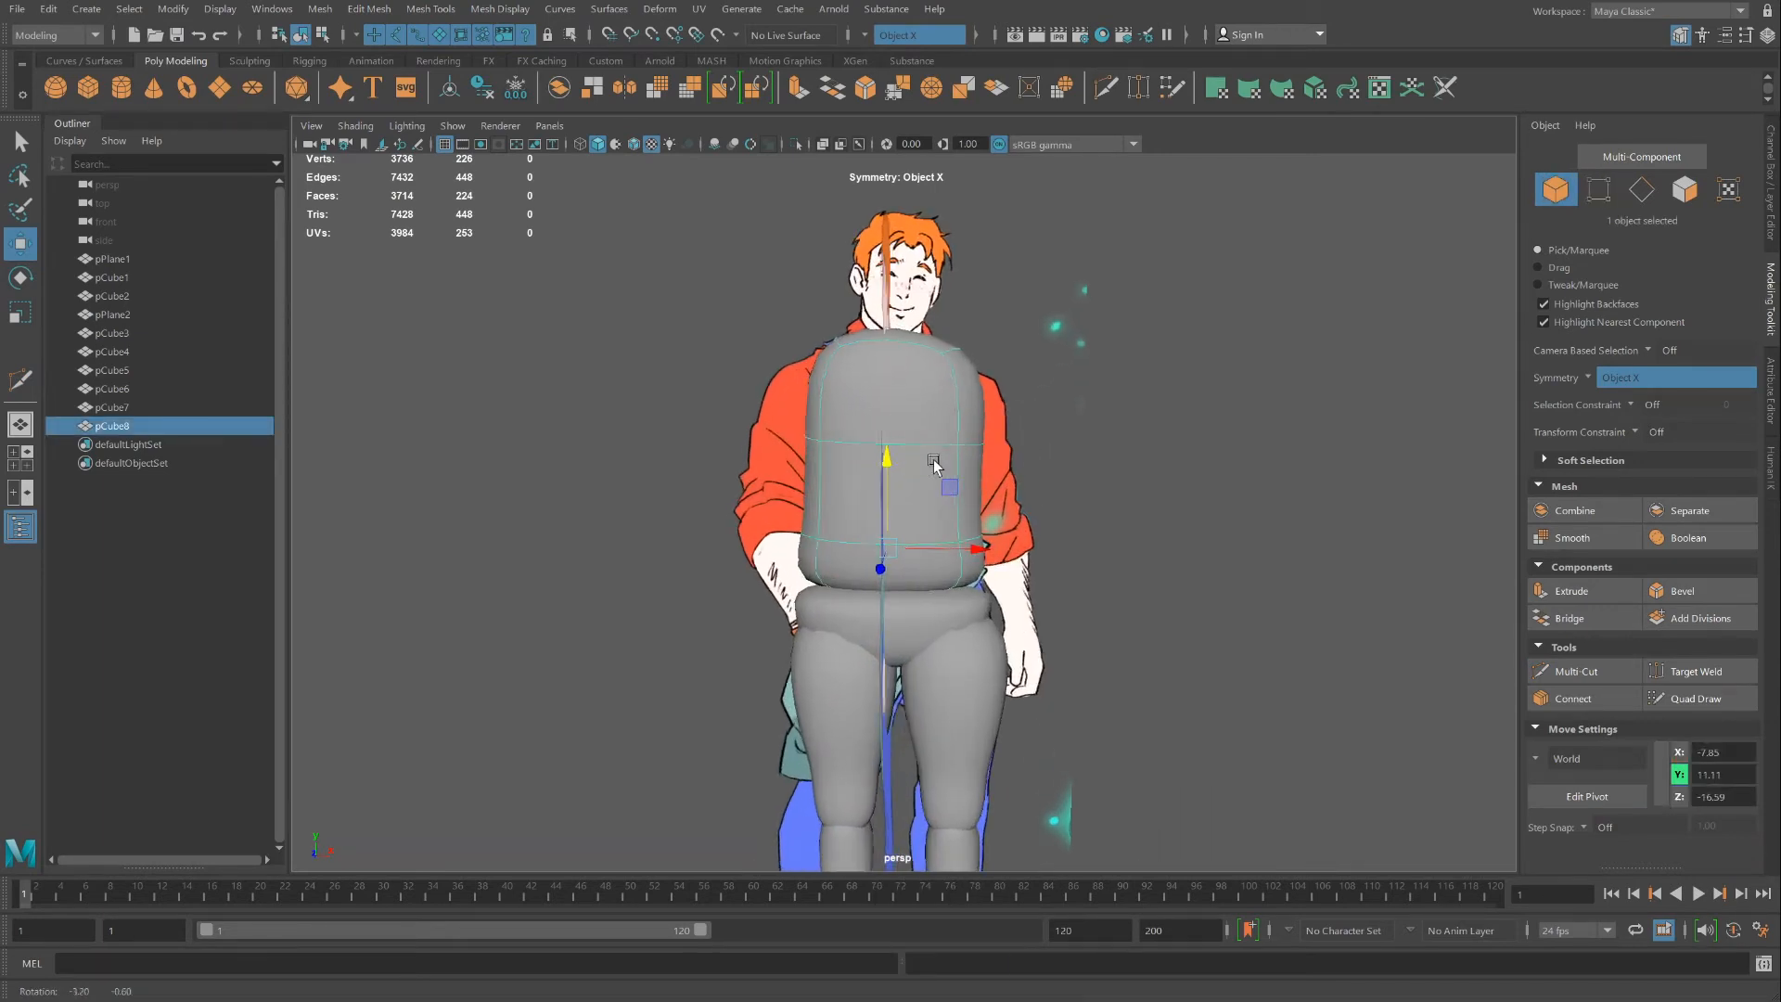
Turn off smooth preview on the torso and raise its upper back corner vertex to about 18.55 on Y
{"action": "left_click_drag", "start_coordinate": [935, 461], "coordinate": [690, 453], "text": "alt"}
{"action": "key", "text": "1"}
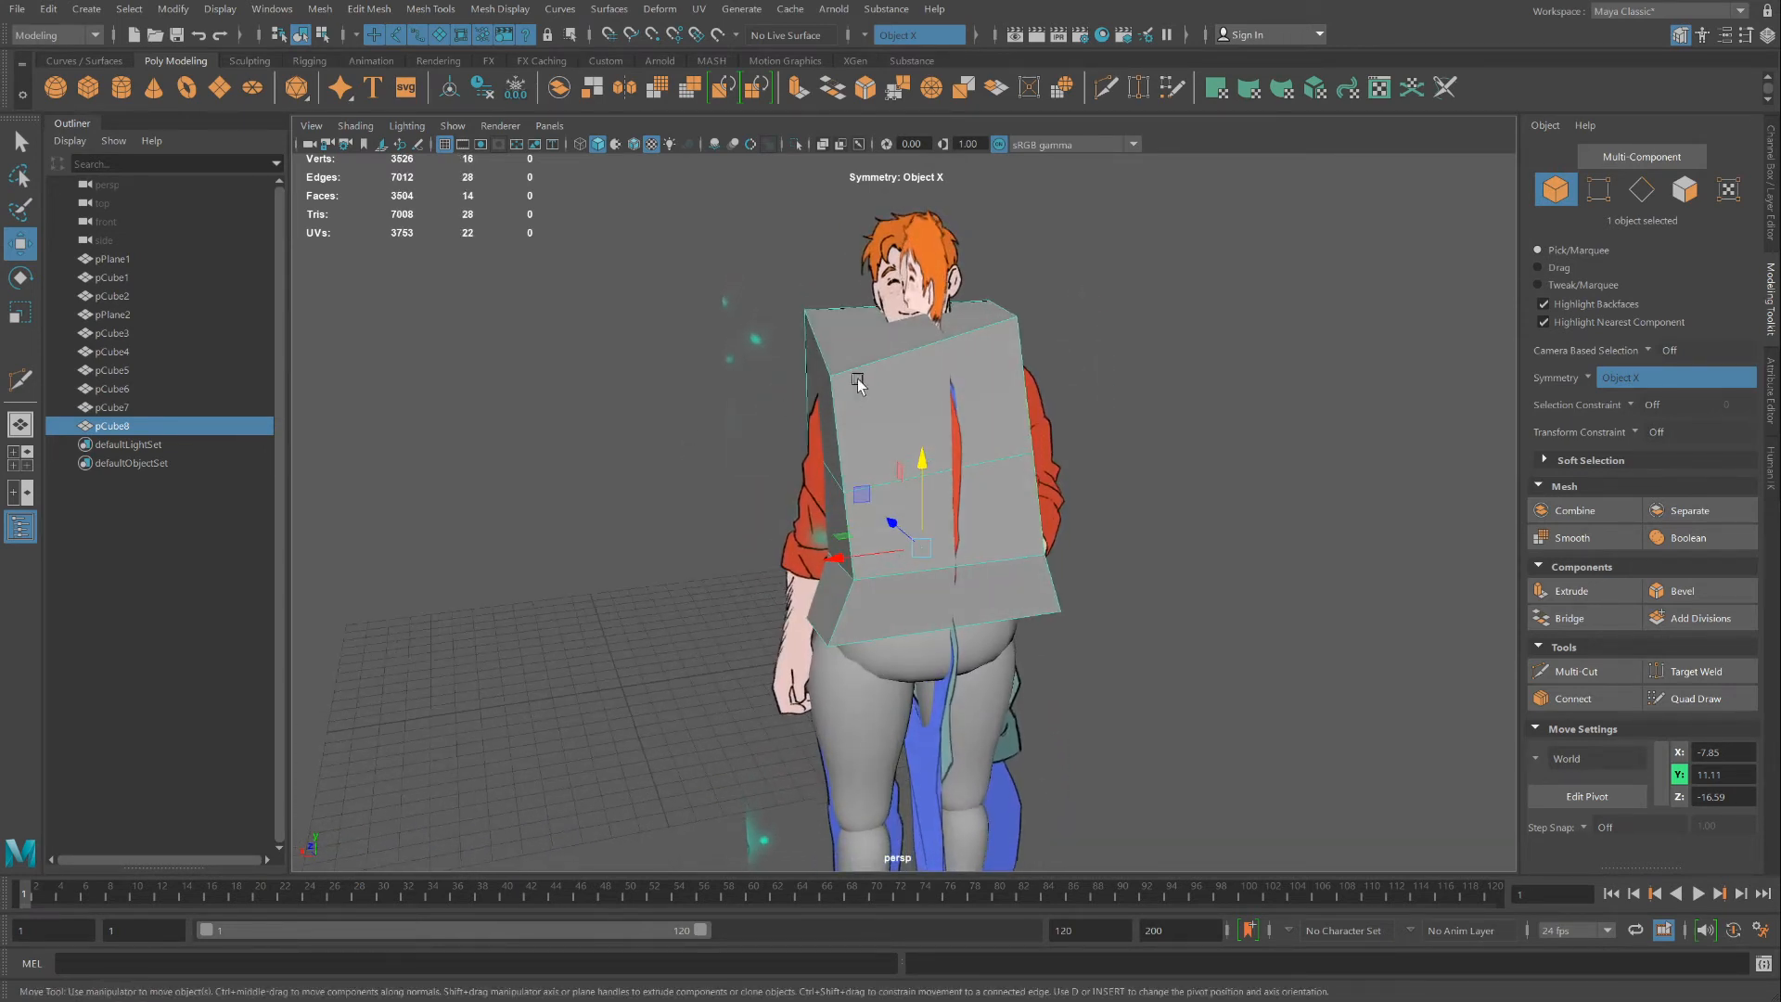
{"action": "right_click_drag", "start_coordinate": [849, 376], "coordinate": [825, 382]}
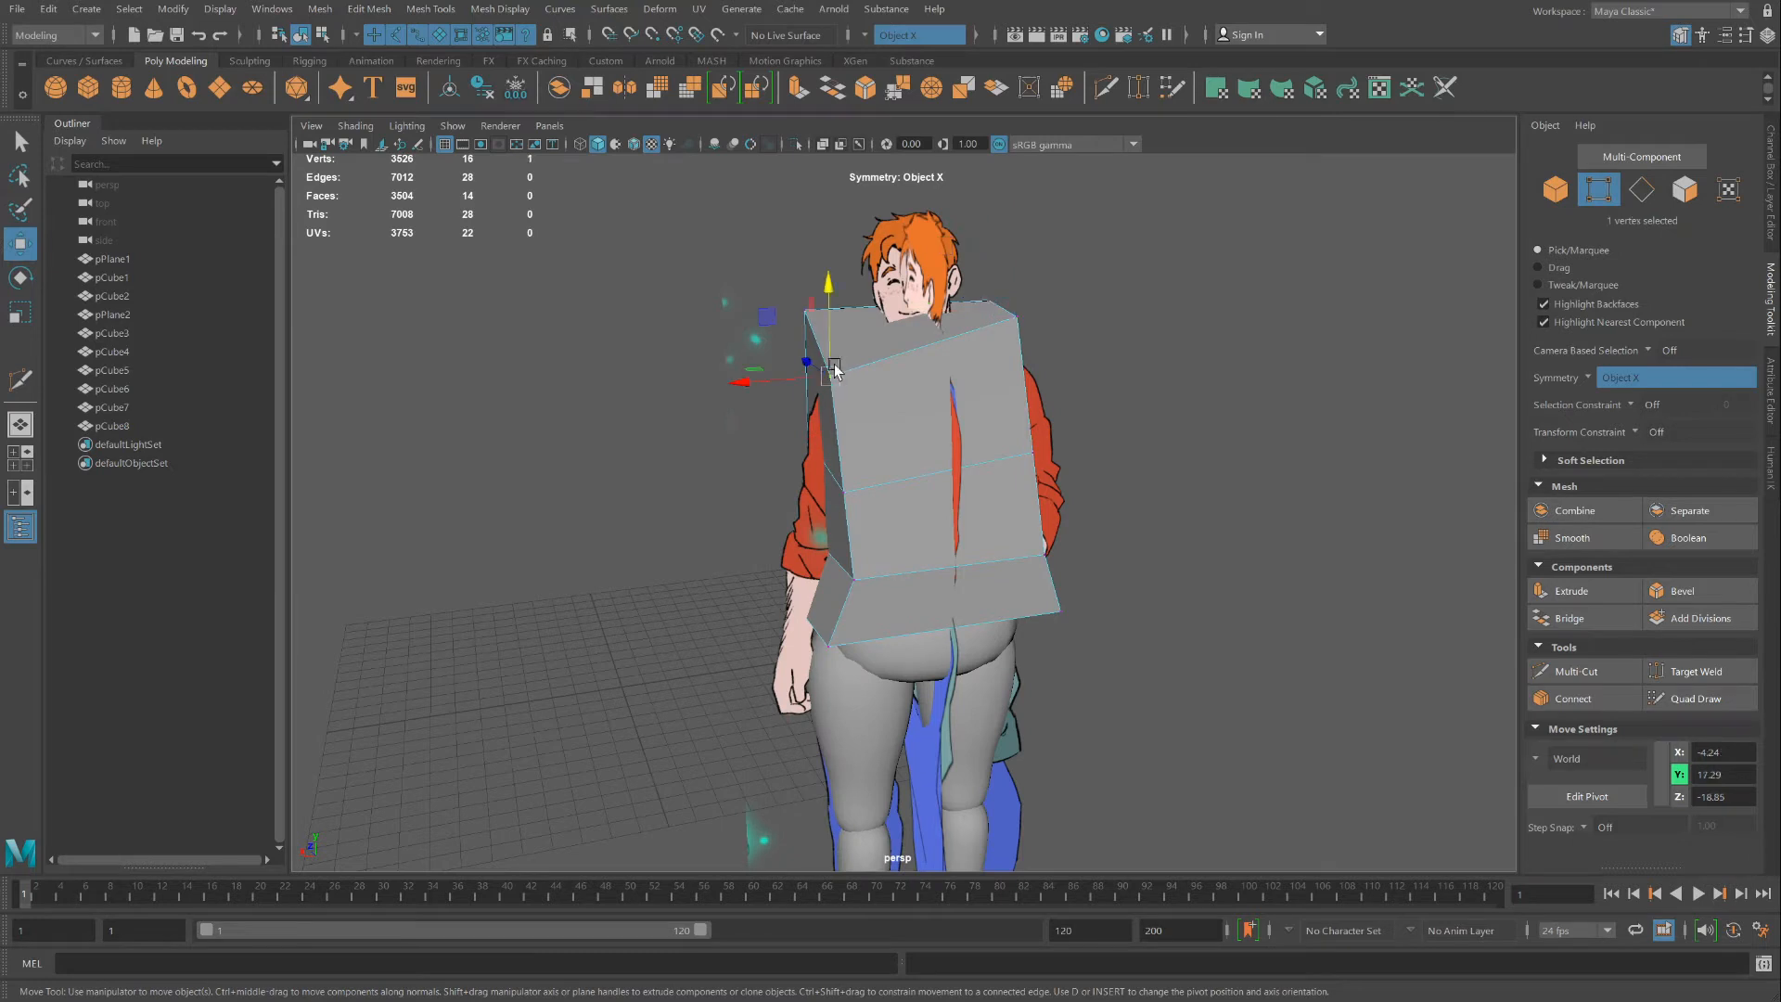
{"action": "left_click_drag", "start_coordinate": [831, 346], "coordinate": [784, 348]}
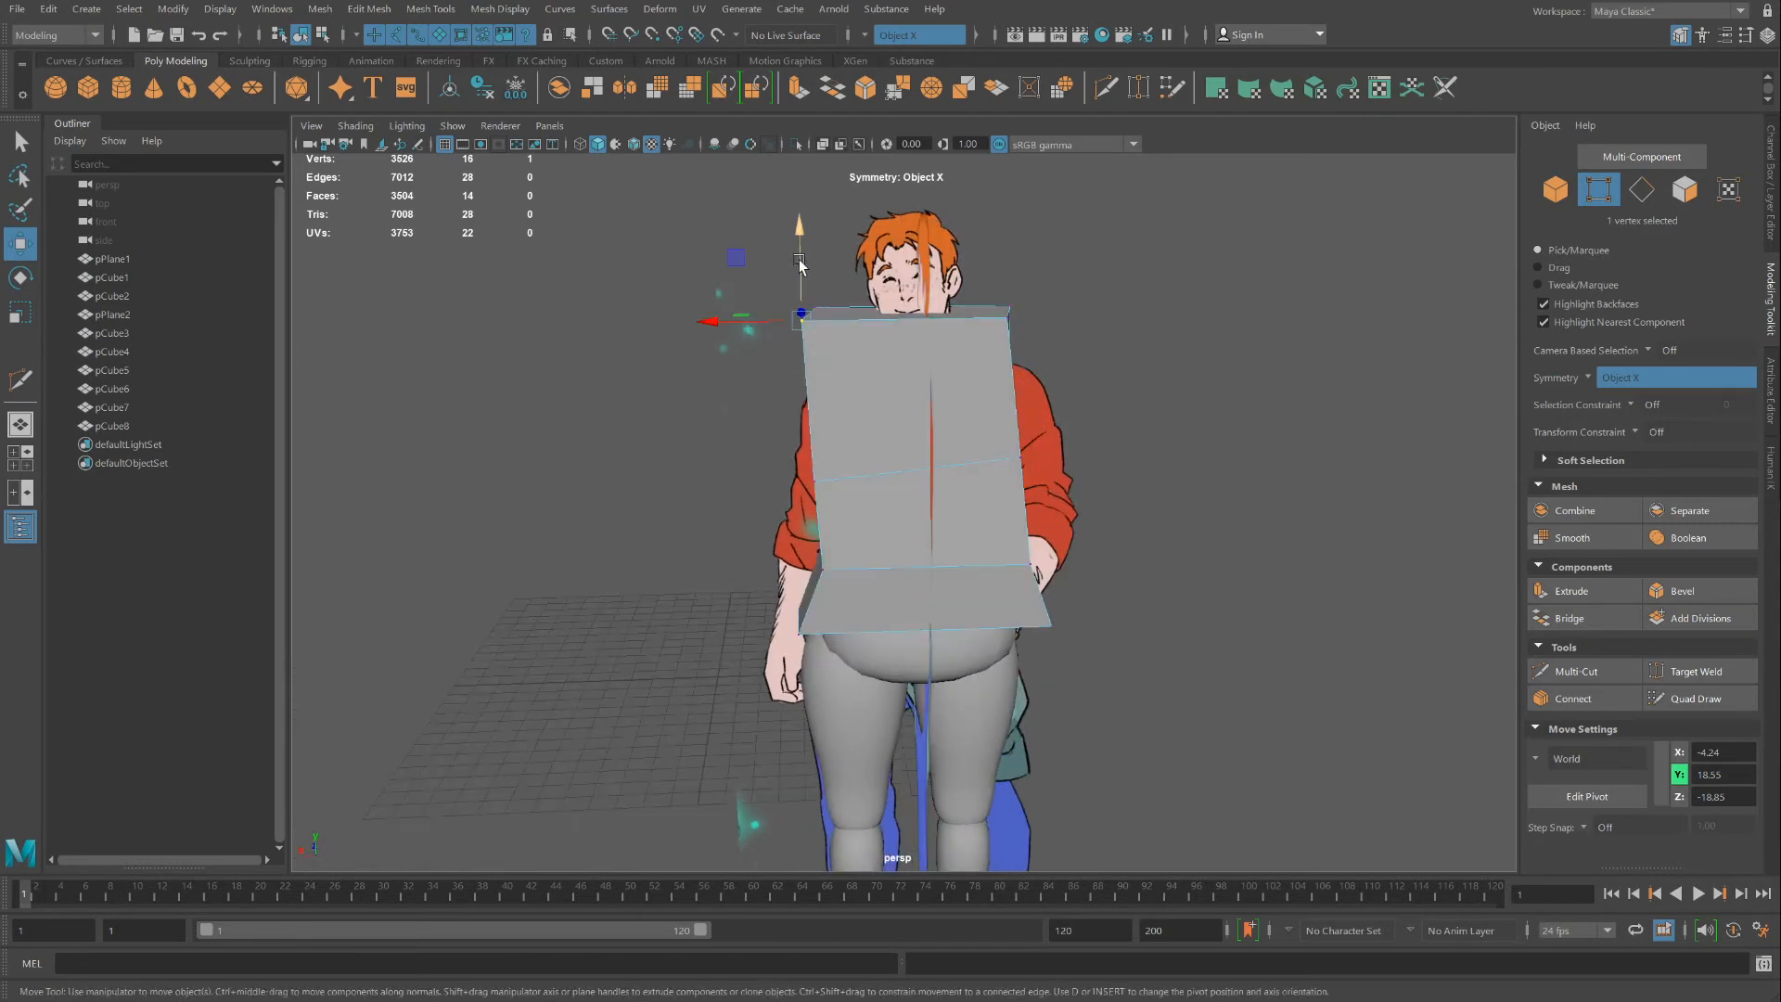
Lower the torso's upper back corner vertex to about 17.55 on Y and undo the extra diagonal move
{"action": "left_click_drag", "start_coordinate": [797, 251], "coordinate": [798, 297]}
{"action": "left_click_drag", "start_coordinate": [871, 331], "coordinate": [899, 303], "text": "alt"}
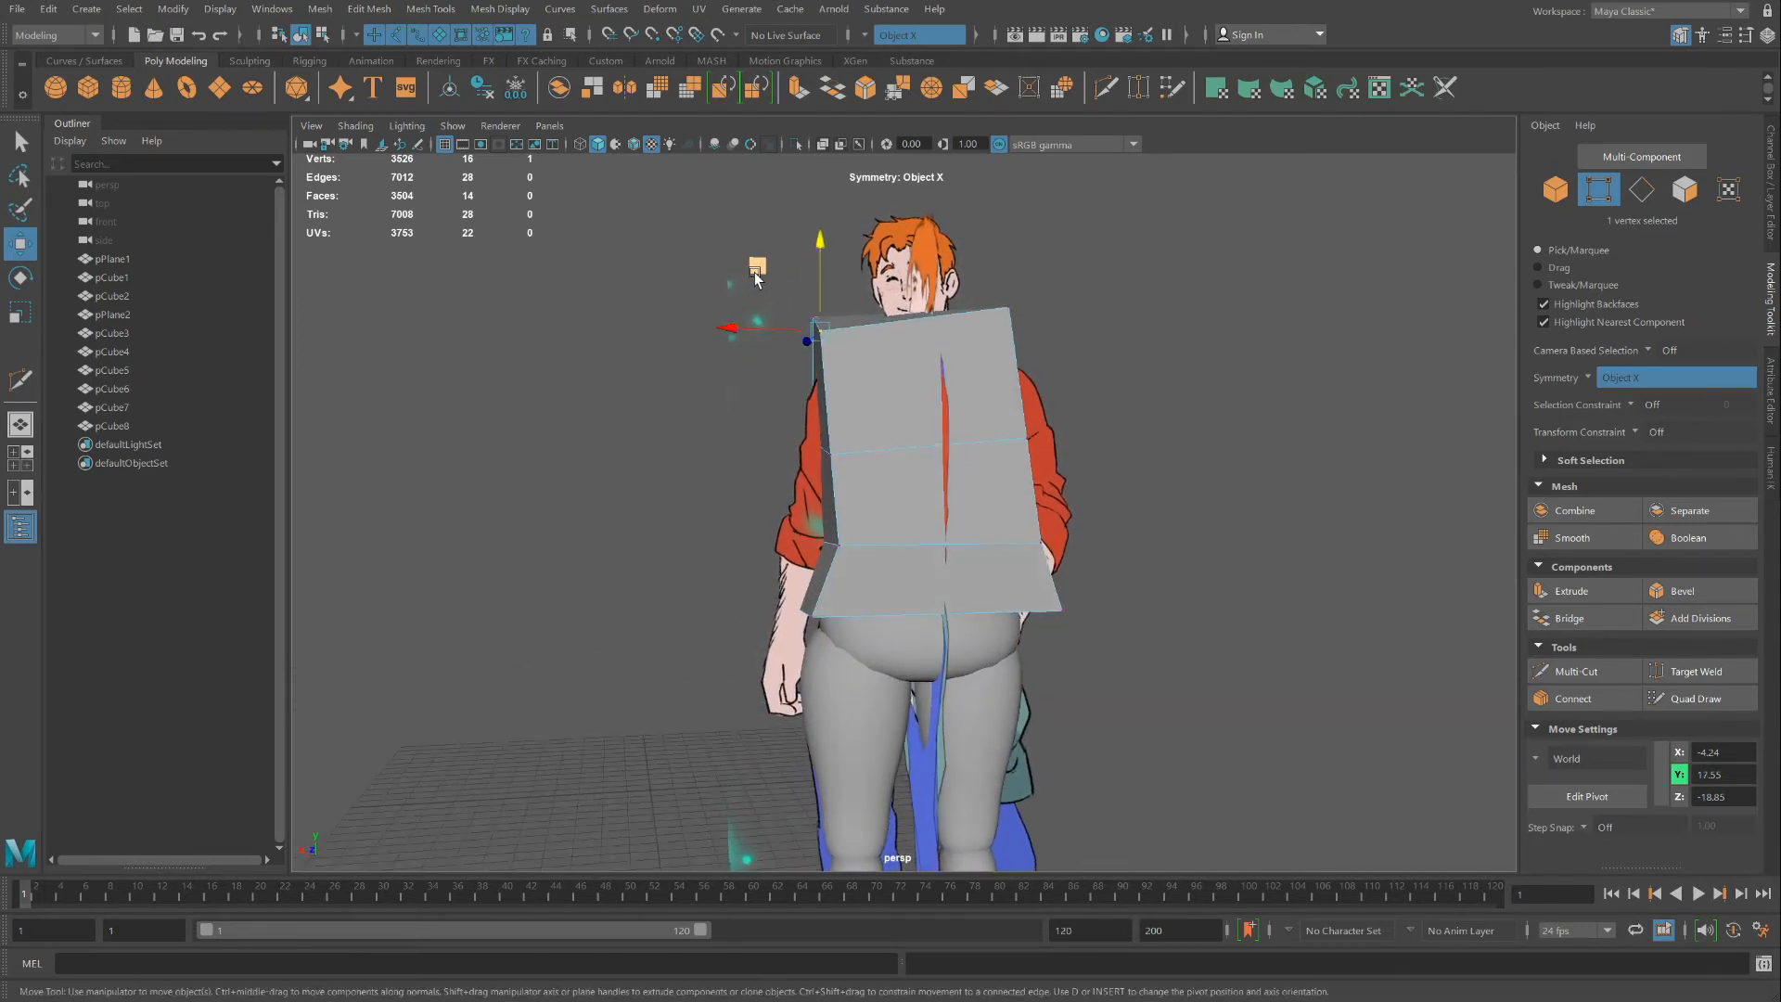
{"action": "middle_click_drag", "start_coordinate": [746, 256], "coordinate": [804, 295]}
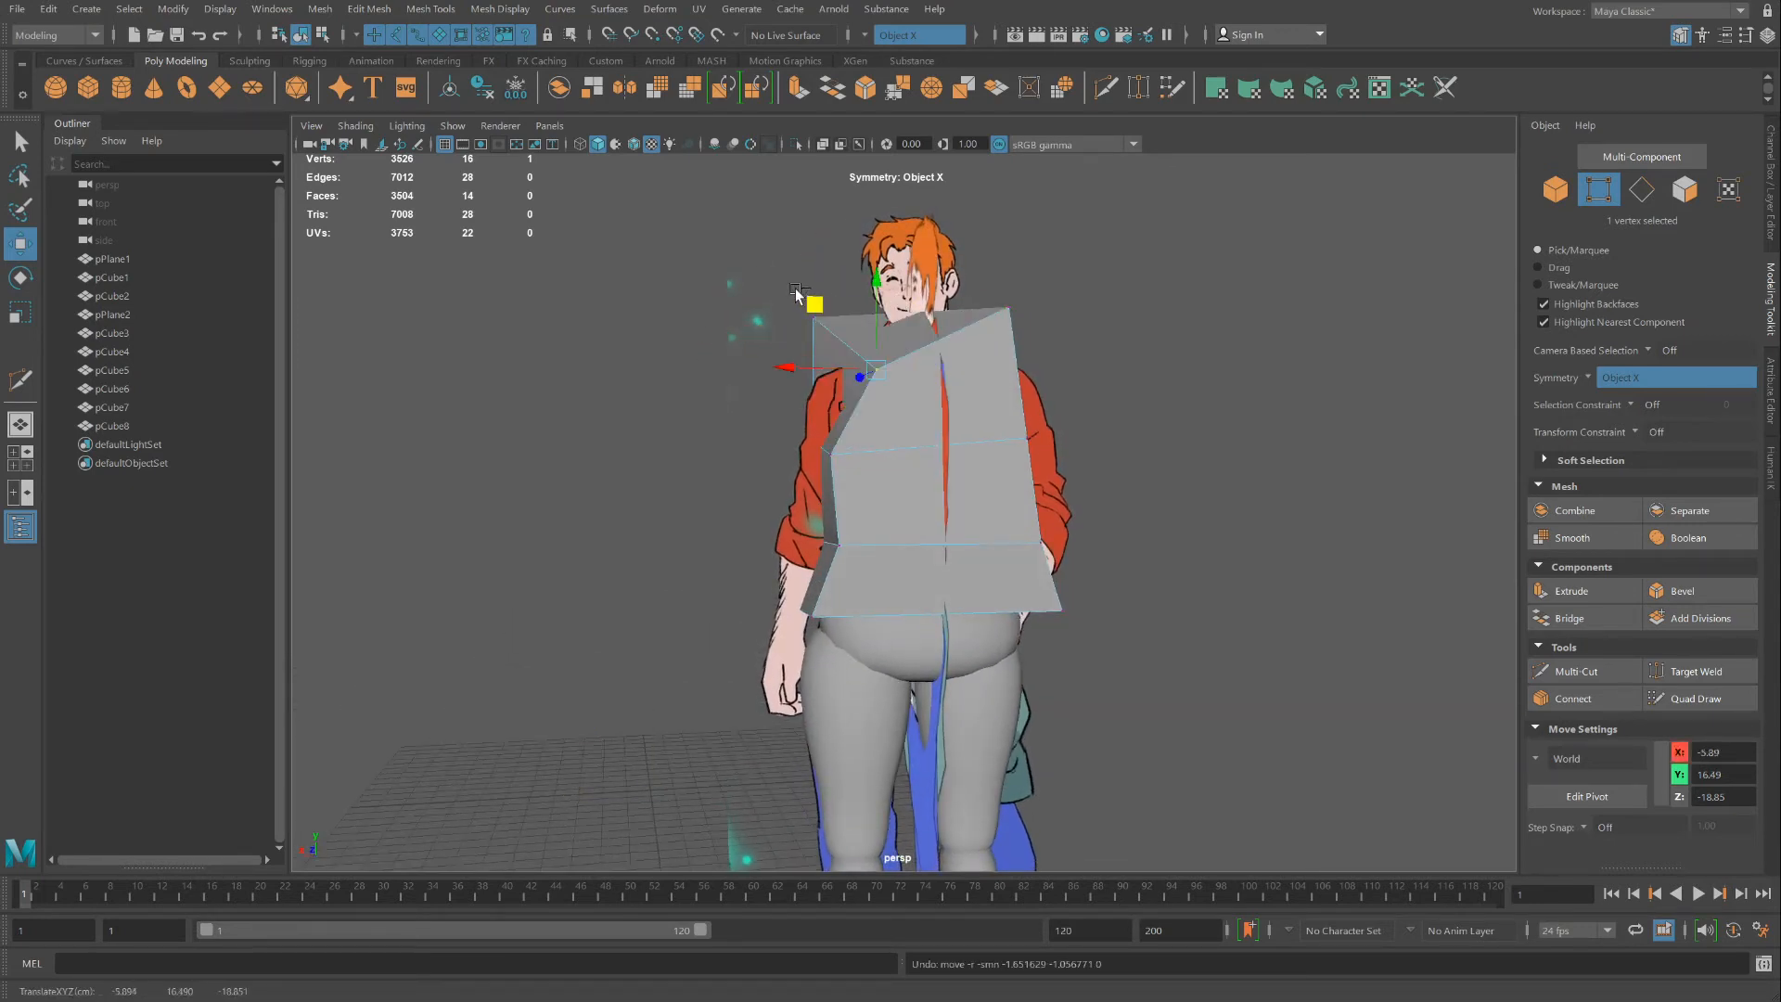
{"action": "key", "text": "ctrl+z"}
Scale the torso's four top corner vertices along Y until the top edge is level
{"action": "left_click_drag", "start_coordinate": [936, 243], "coordinate": [1059, 369]}
{"action": "key", "text": "r"}
{"action": "left_click_drag", "start_coordinate": [809, 327], "coordinate": [718, 380], "text": "alt"}
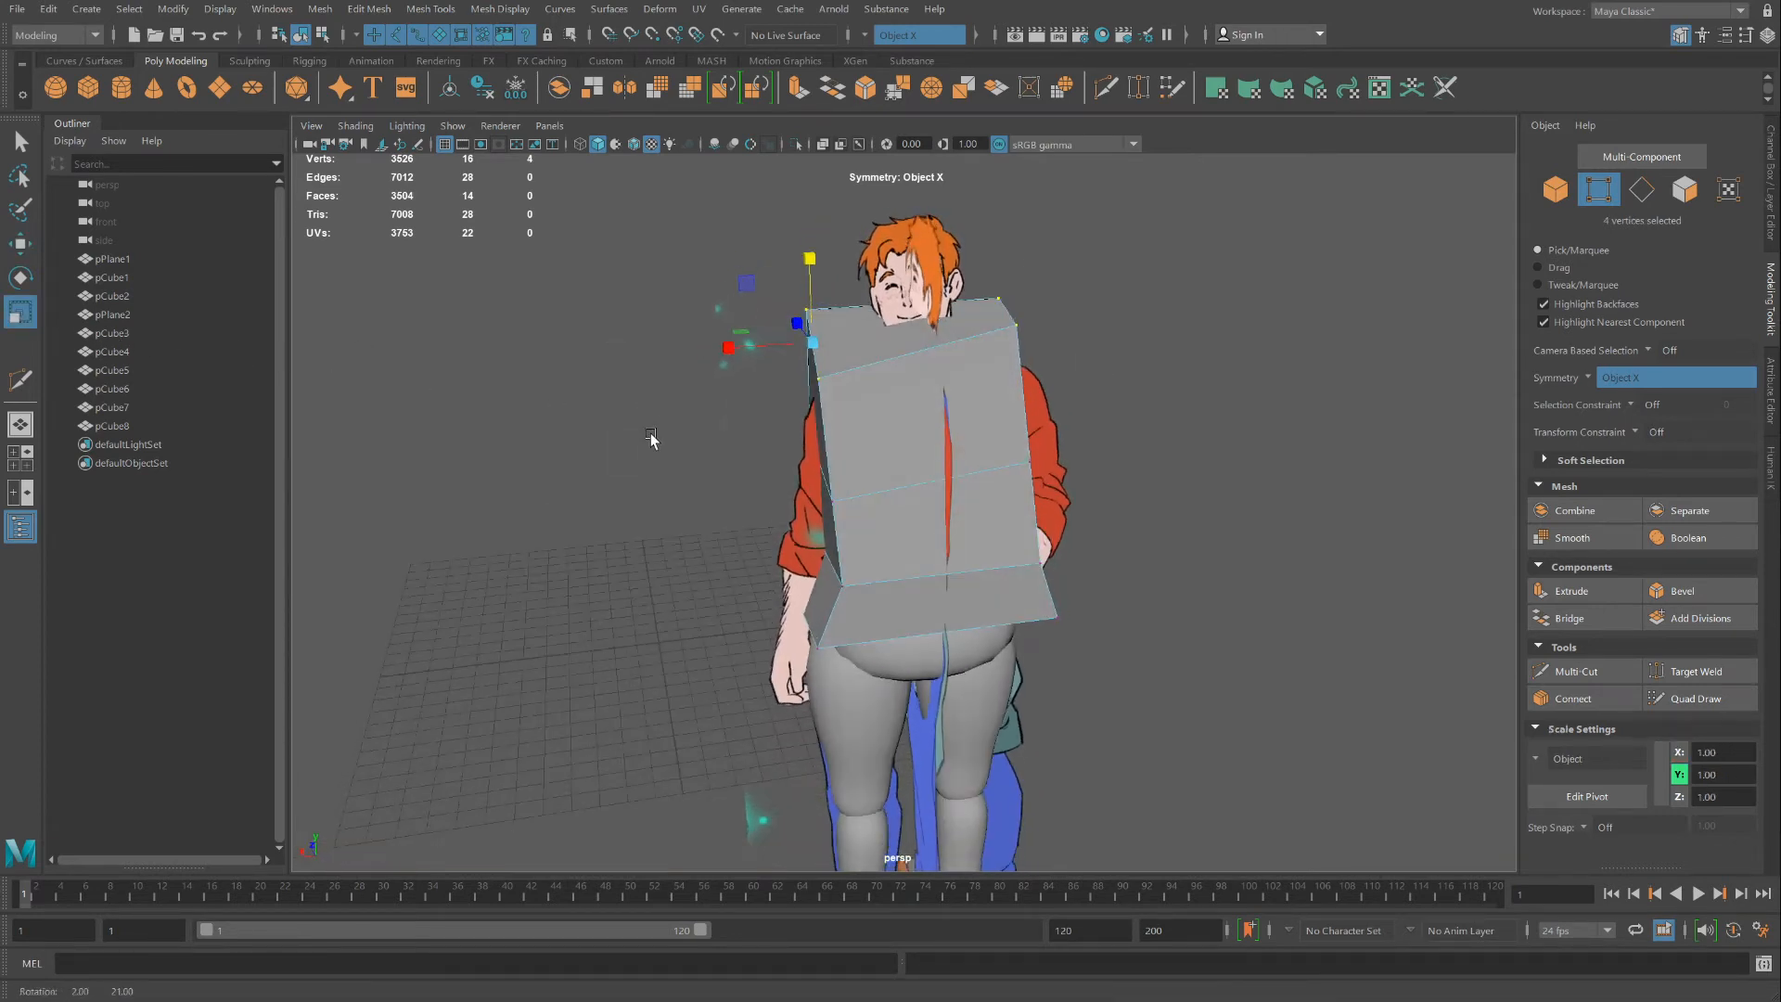
{"action": "left_click_drag", "start_coordinate": [812, 293], "coordinate": [816, 246], "text": "alt"}
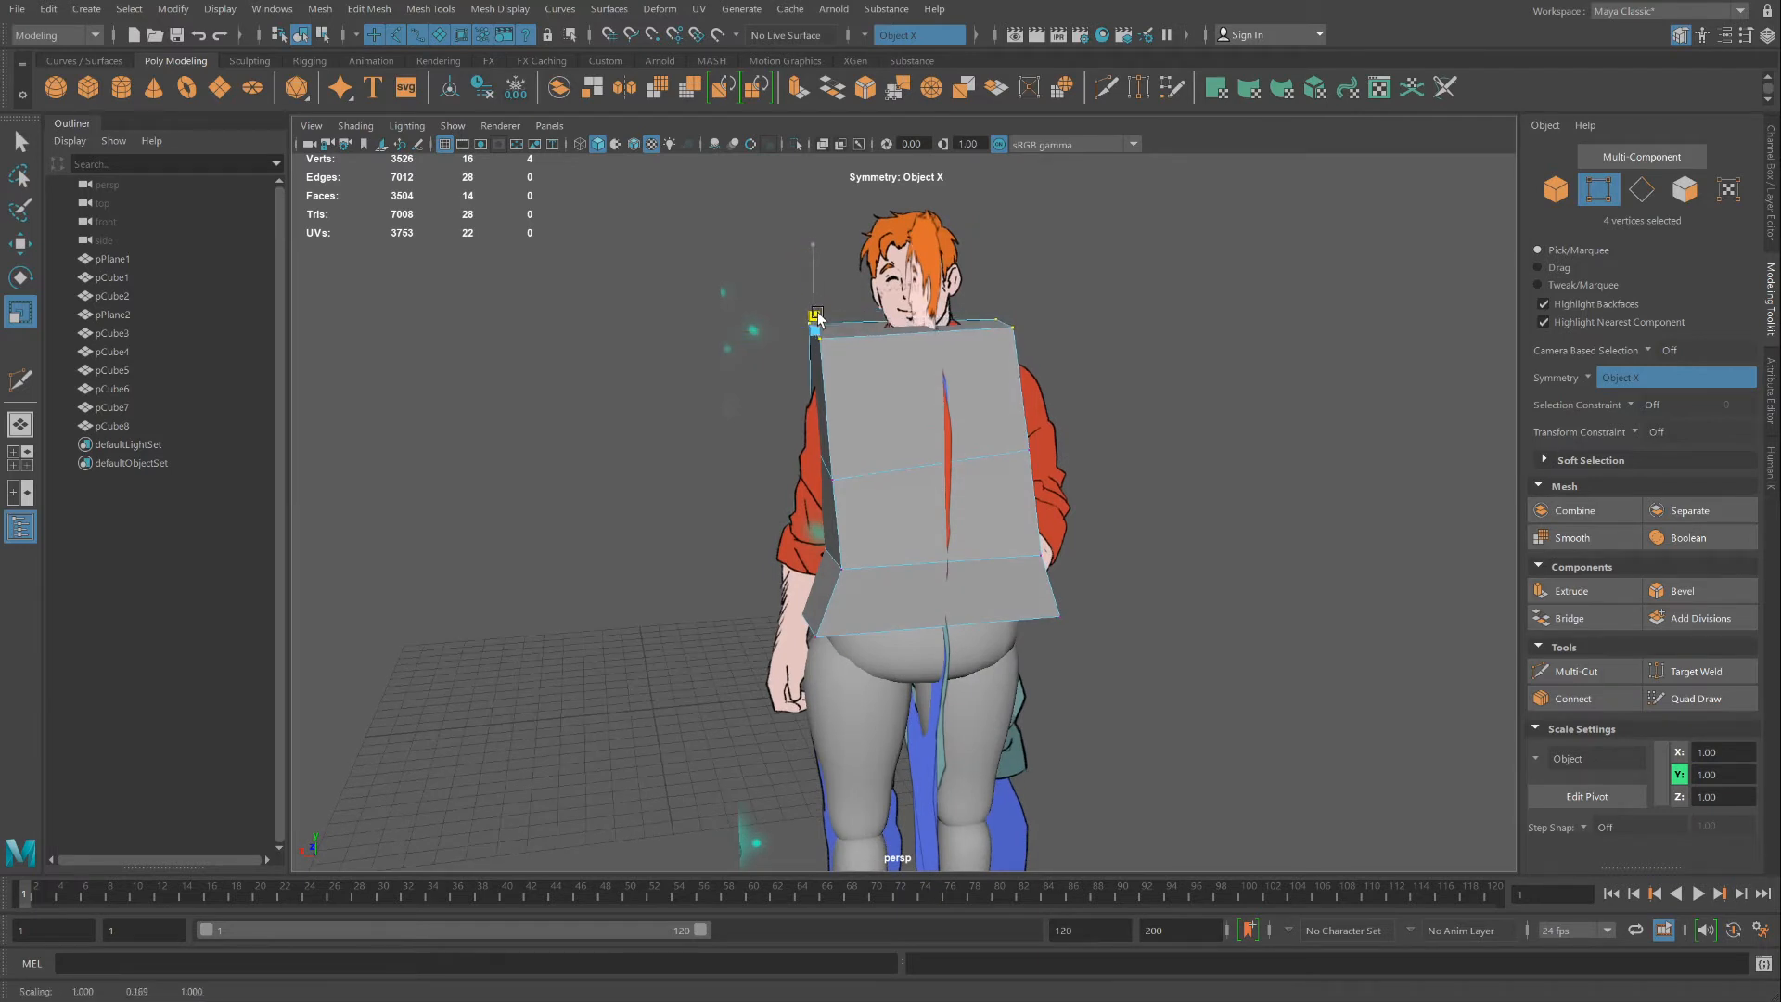
Scale the torso's middle row of four vertices along Y to level that edge loop
{"action": "left_click_drag", "start_coordinate": [815, 379], "coordinate": [815, 394]}
{"action": "left_click_drag", "start_coordinate": [814, 395], "coordinate": [728, 417], "text": "alt"}
{"action": "left_click_drag", "start_coordinate": [821, 364], "coordinate": [822, 365]}
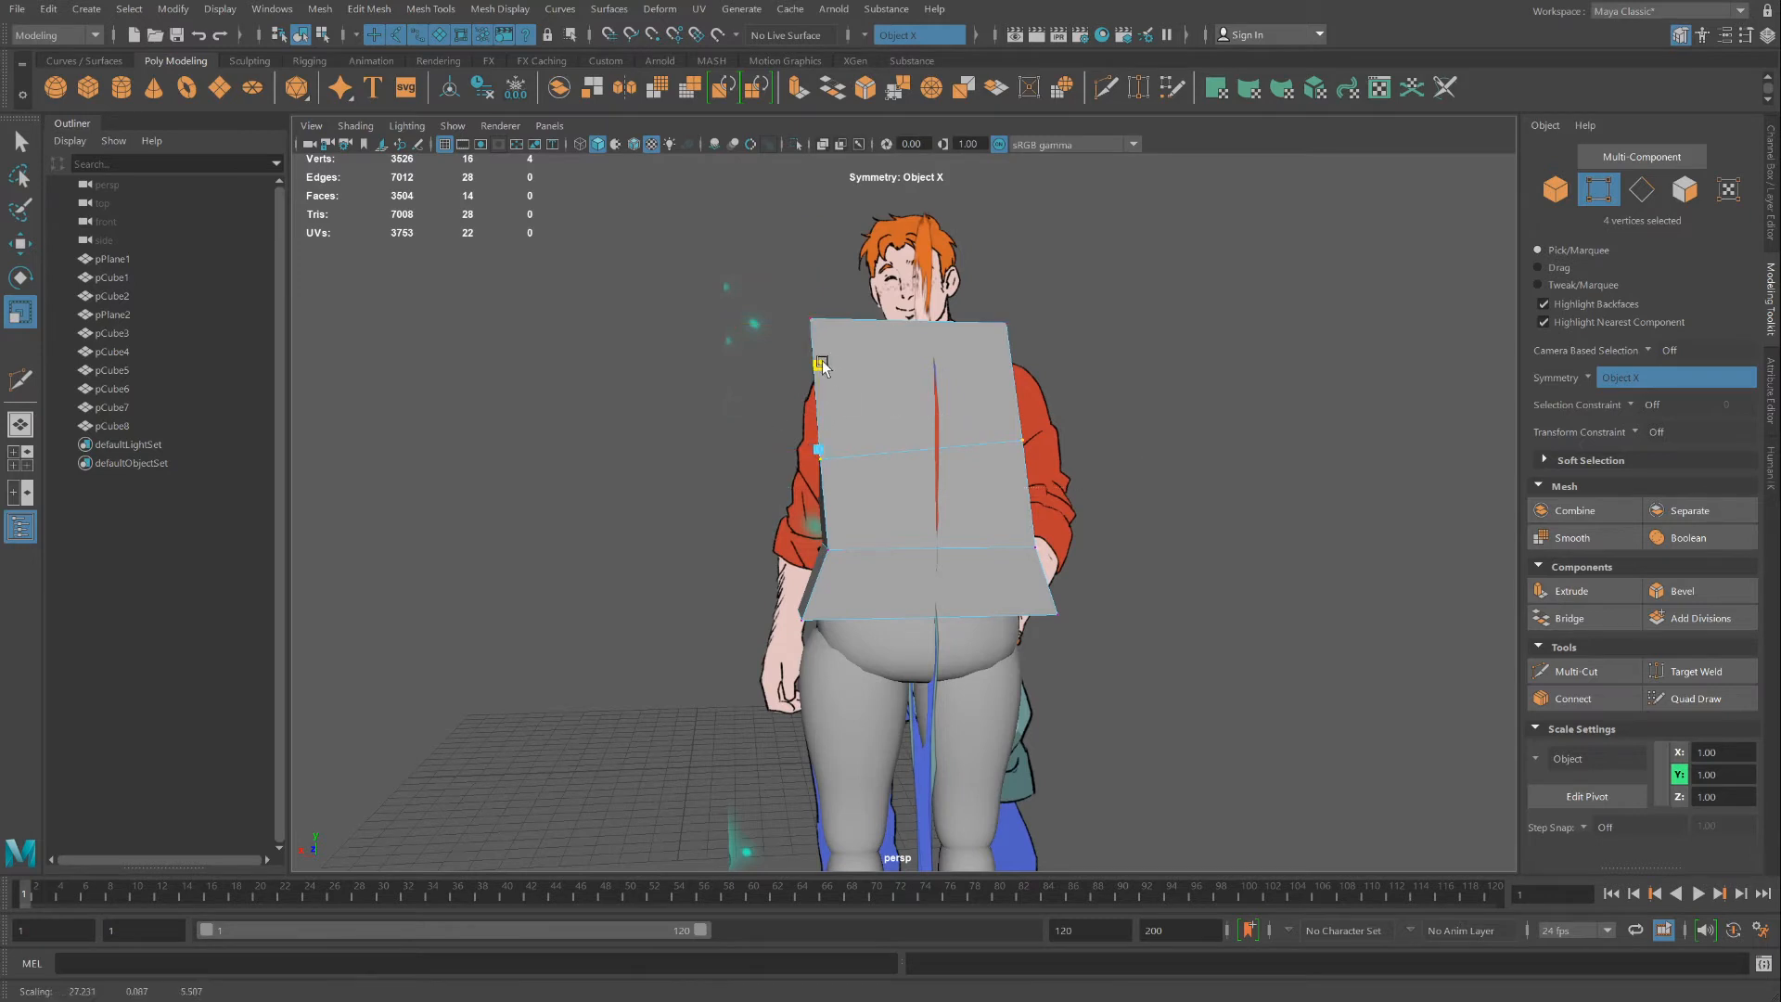
{"action": "left_click_drag", "start_coordinate": [814, 501], "coordinate": [928, 506]}
{"action": "left_click_drag", "start_coordinate": [928, 506], "coordinate": [903, 397], "text": "alt"}
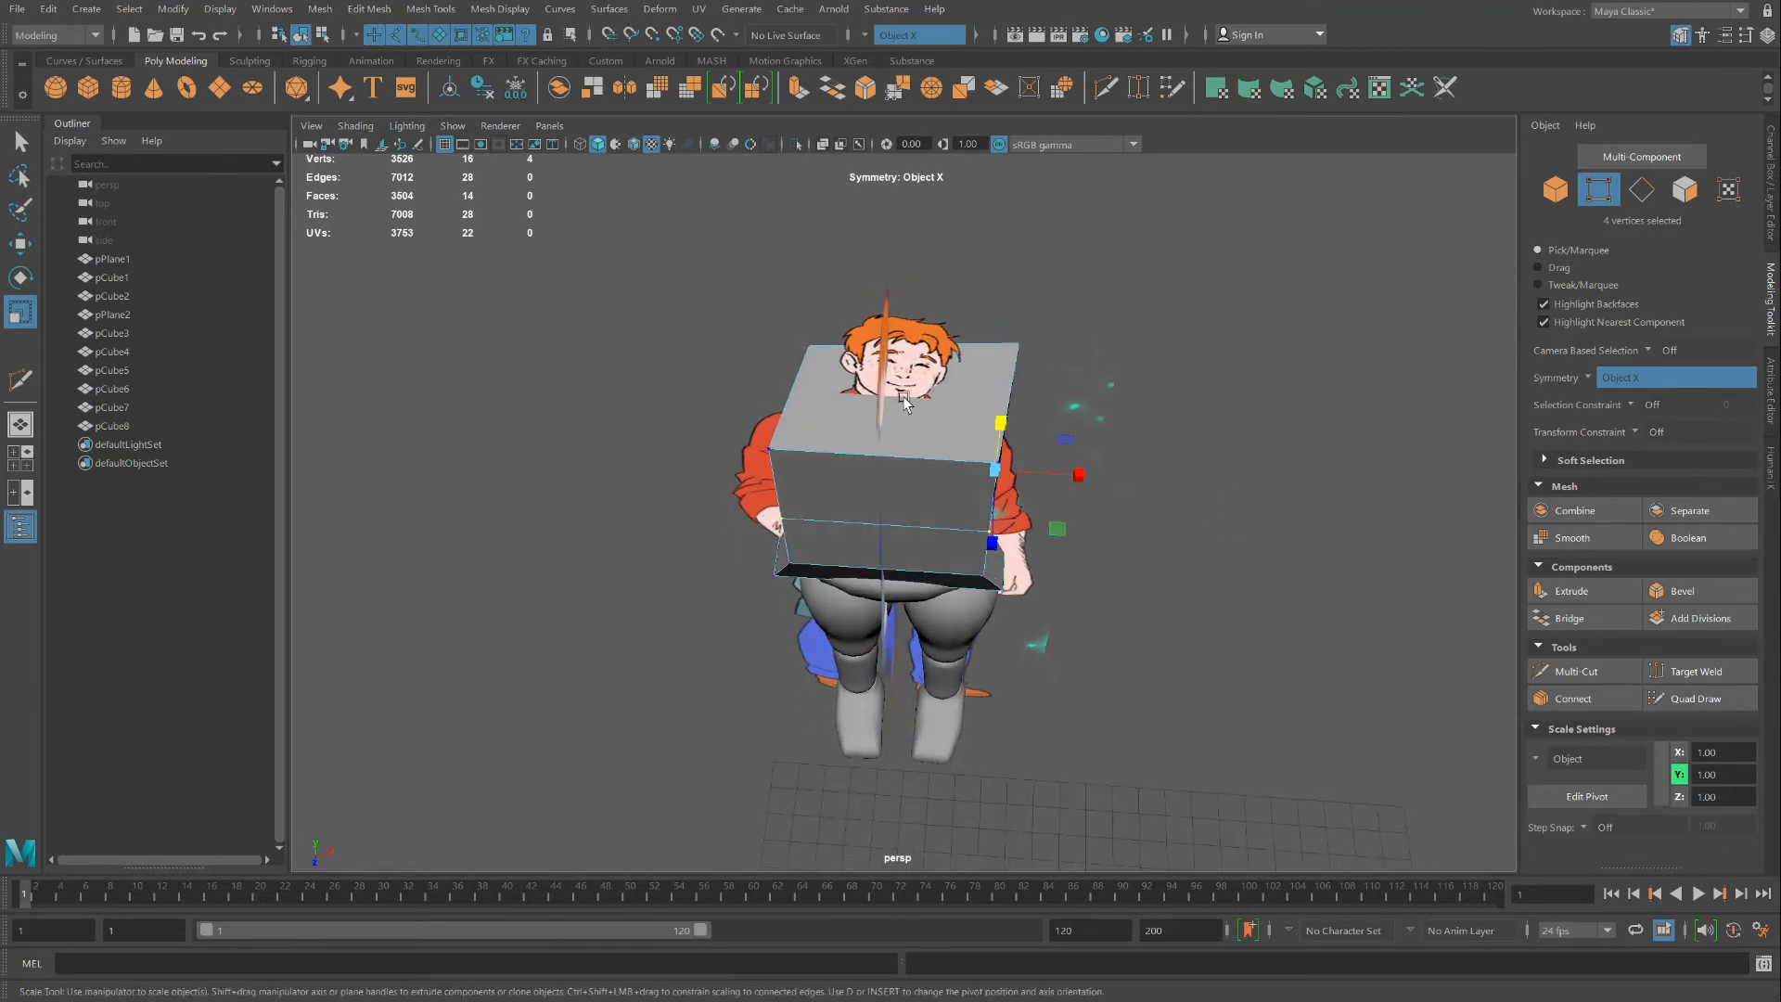
Move the torso's upper back corner vertex along X to about -4.70
{"action": "left_click", "coordinate": [35, 246]}
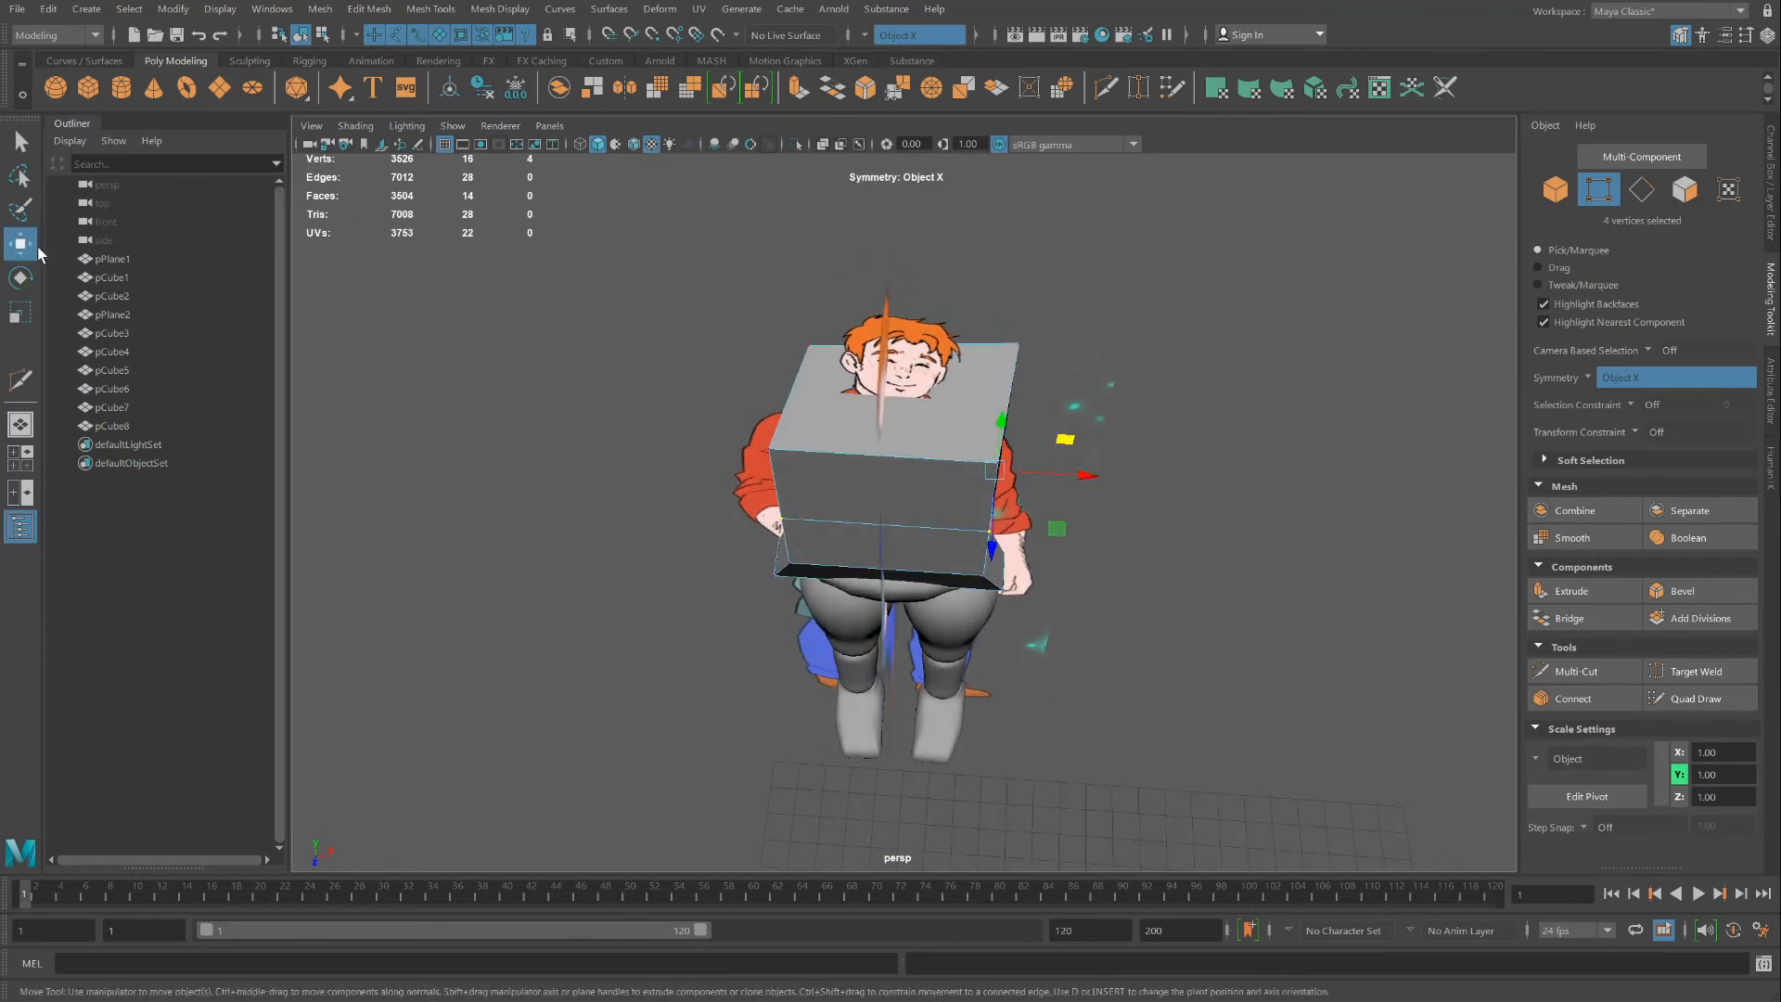
{"action": "left_click", "coordinate": [1020, 341]}
{"action": "mouse_move", "coordinate": [1098, 351]}
{"action": "left_mouse_down"}
{"action": "mouse_move", "coordinate": [799, 338]}
{"action": "mouse_move", "coordinate": [1092, 339]}
{"action": "mouse_move", "coordinate": [1094, 355]}
{"action": "left_mouse_up"}
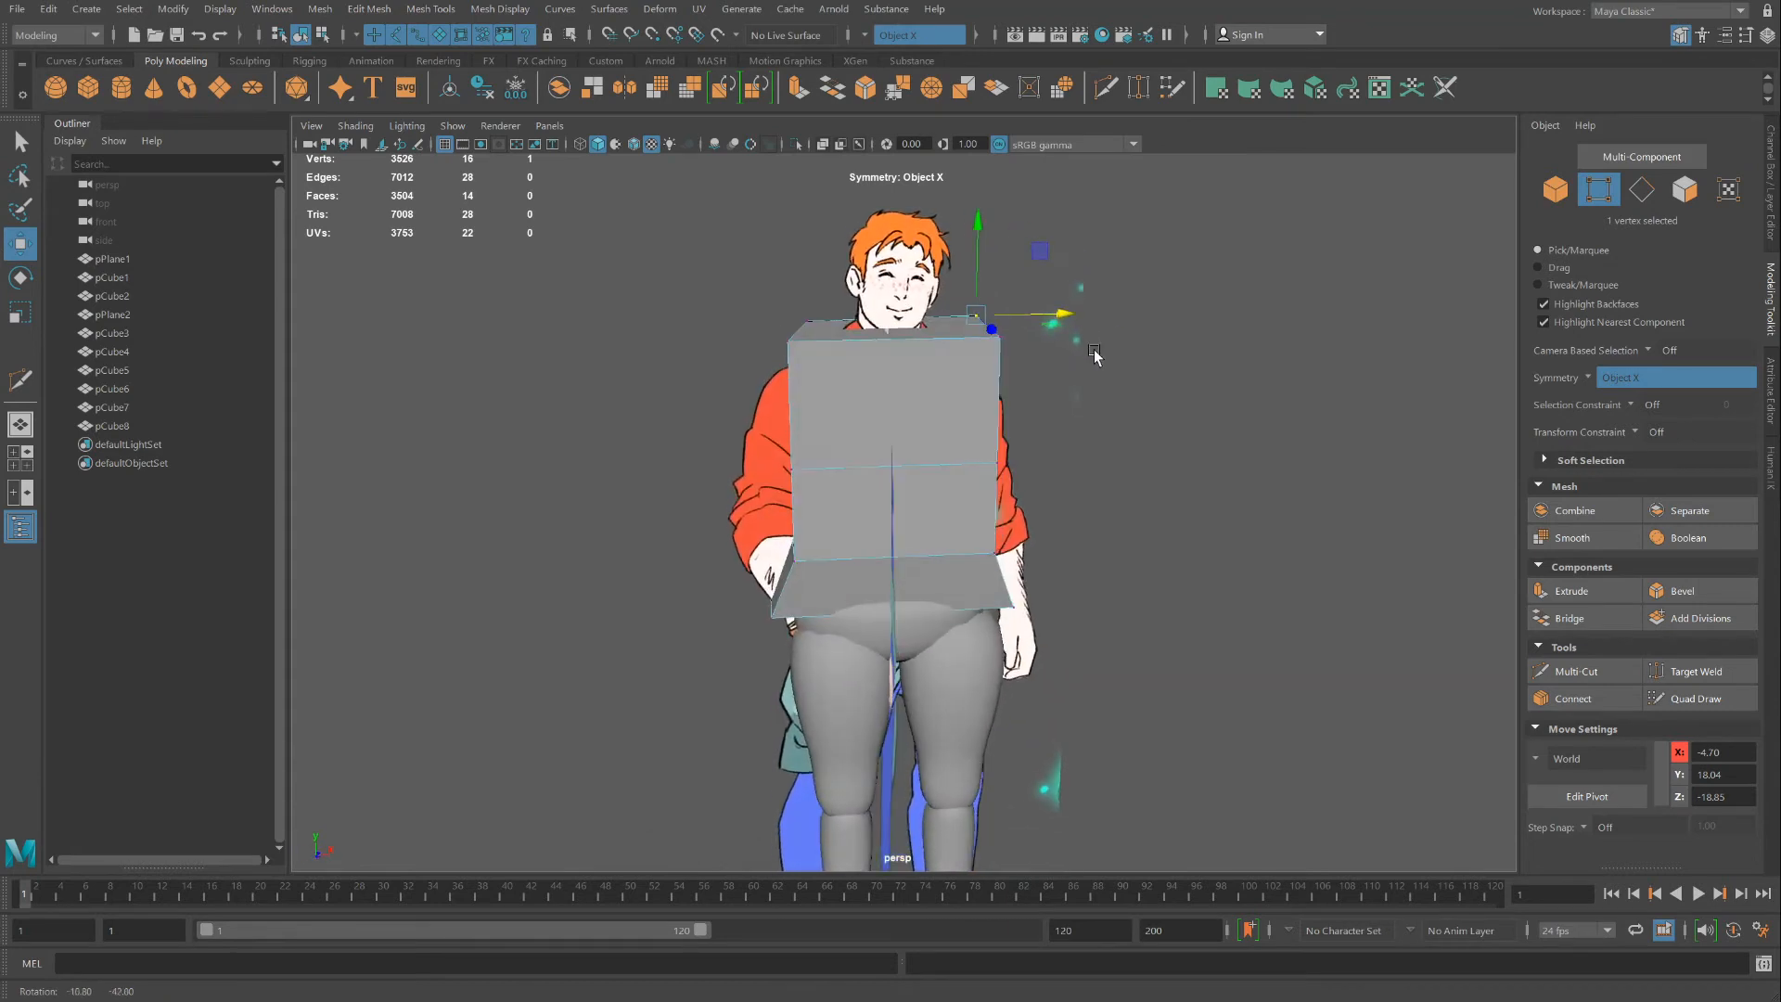
Mirror the whole torso with Cut Geometry on, World axis position, X axis, + direction and merged border vertices
{"action": "right_click_drag", "start_coordinate": [939, 380], "coordinate": [1001, 369]}
{"action": "left_click_drag", "start_coordinate": [1001, 382], "coordinate": [1243, 403], "text": "alt"}
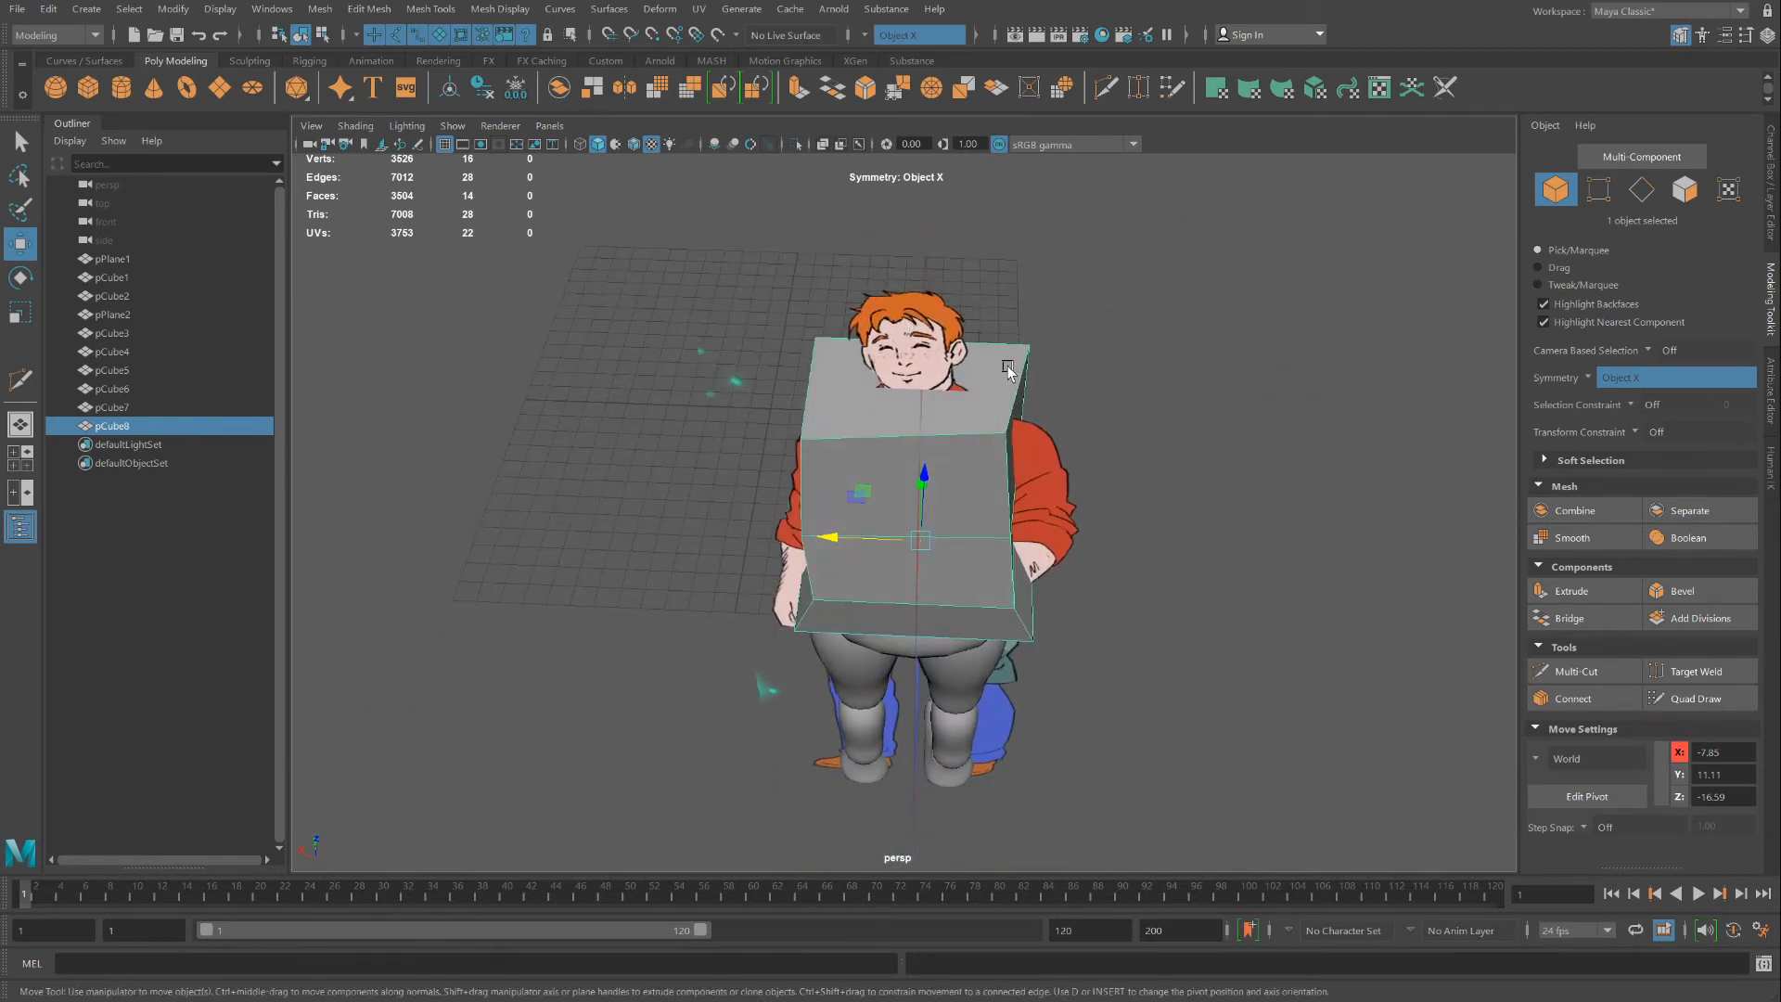
{"action": "left_click_drag", "start_coordinate": [1058, 422], "coordinate": [817, 373], "text": "alt"}
{"action": "right_click", "coordinate": [822, 371]}
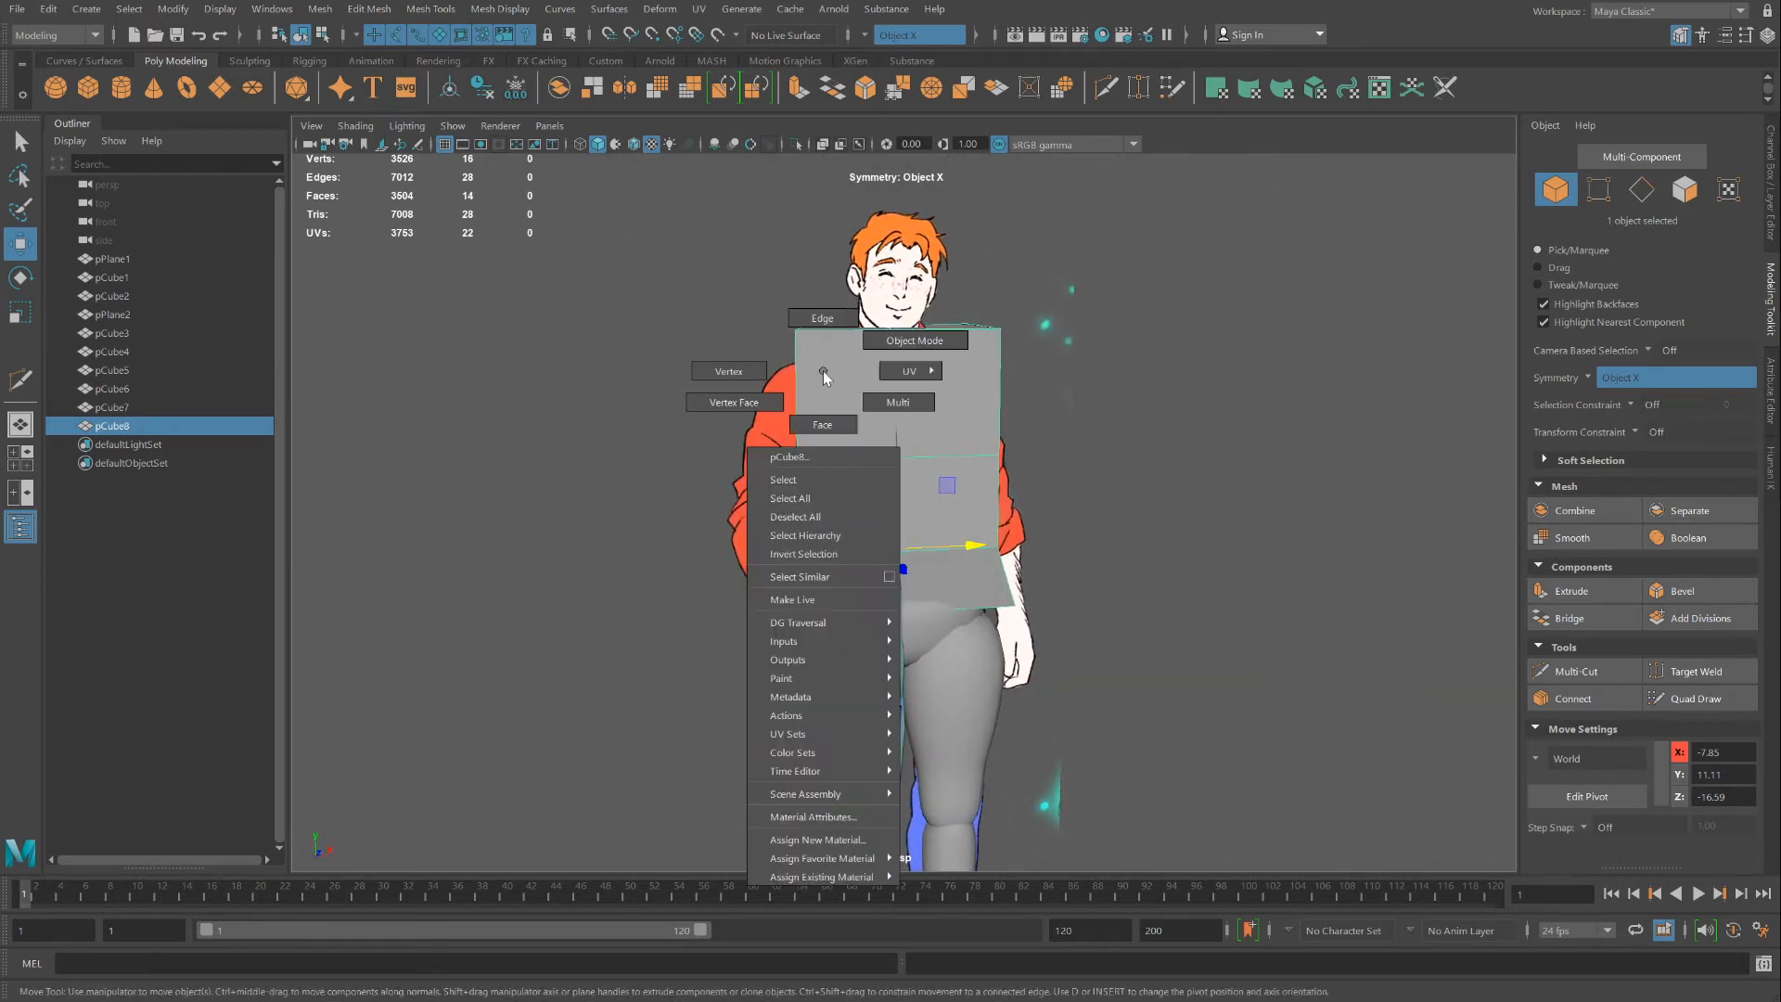
{"action": "right_click_drag", "start_coordinate": [822, 370], "coordinate": [905, 341]}
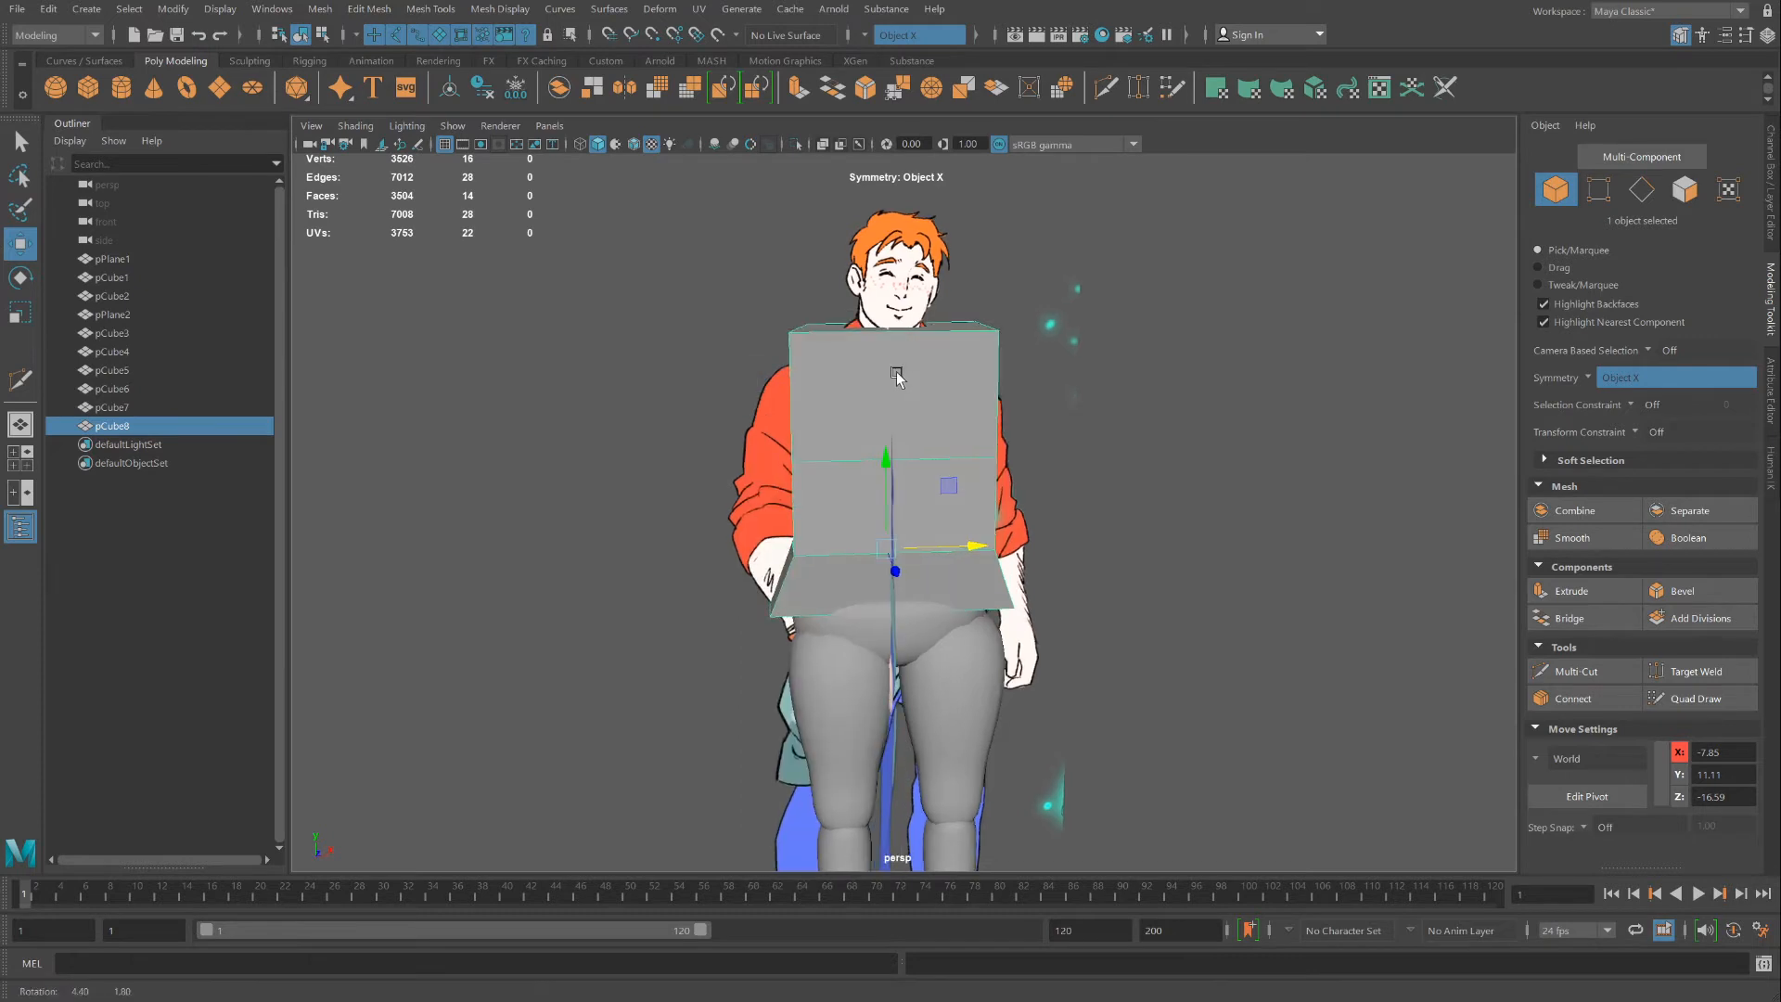
{"action": "left_click", "coordinate": [321, 9]}
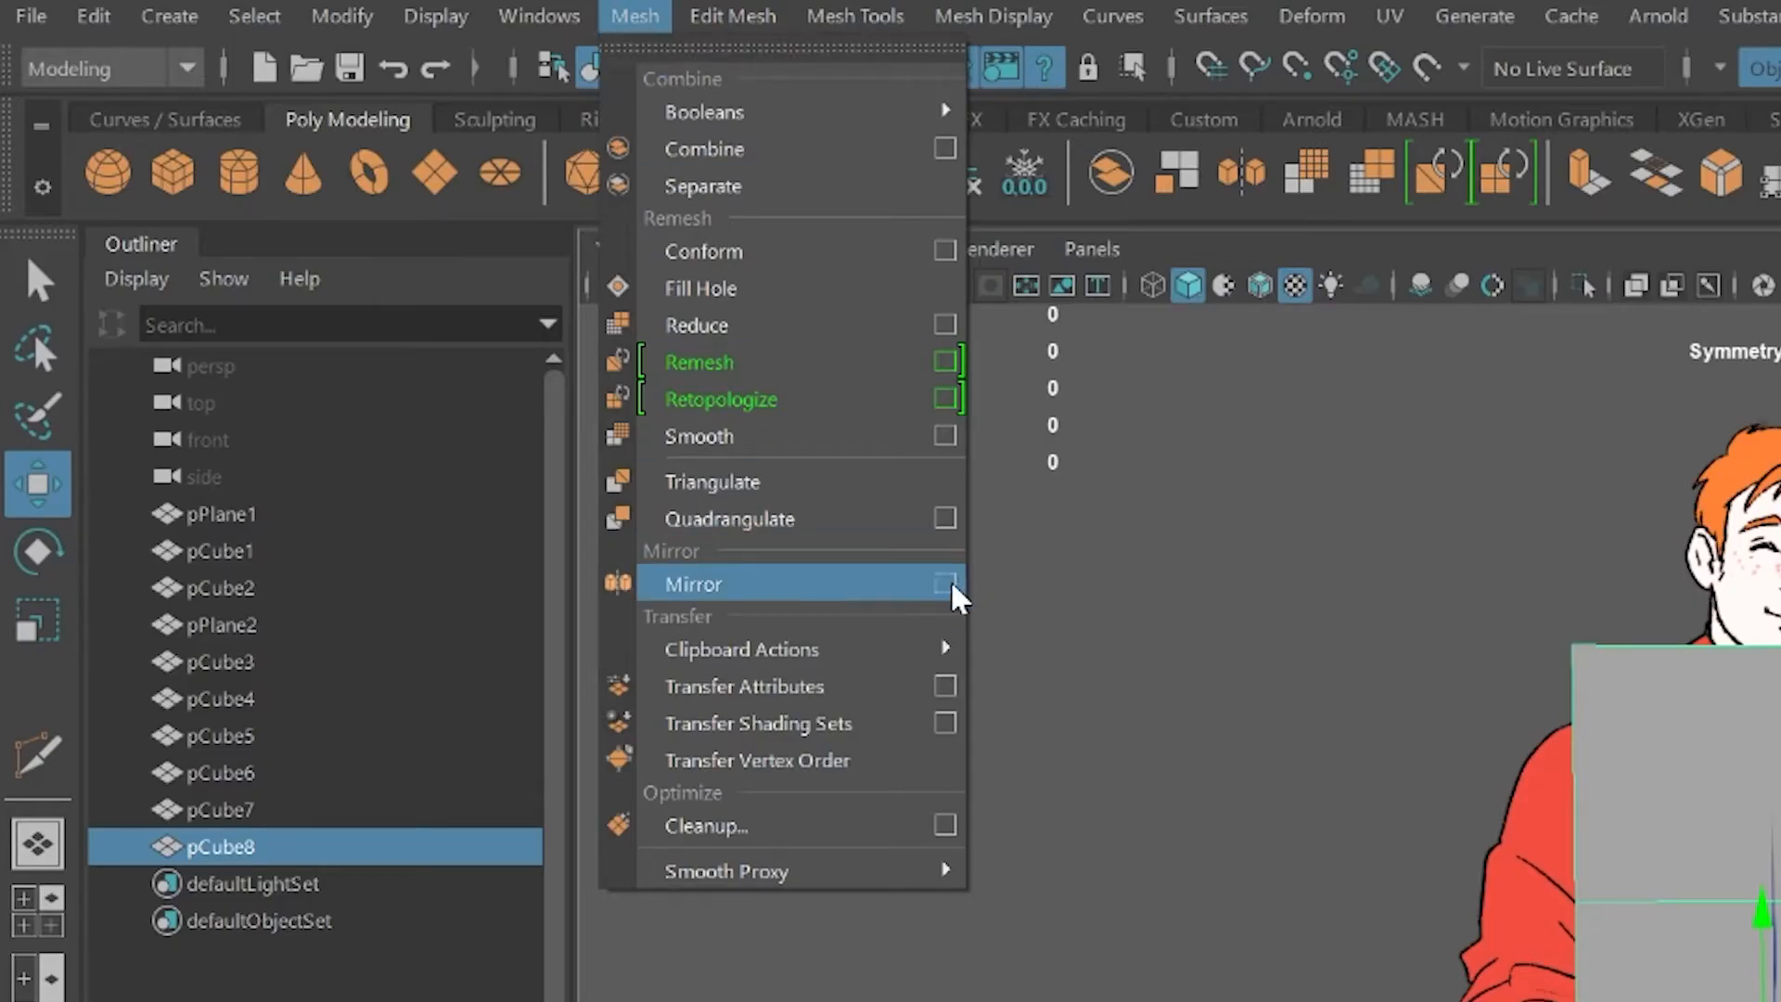
{"action": "left_click", "coordinate": [945, 583]}
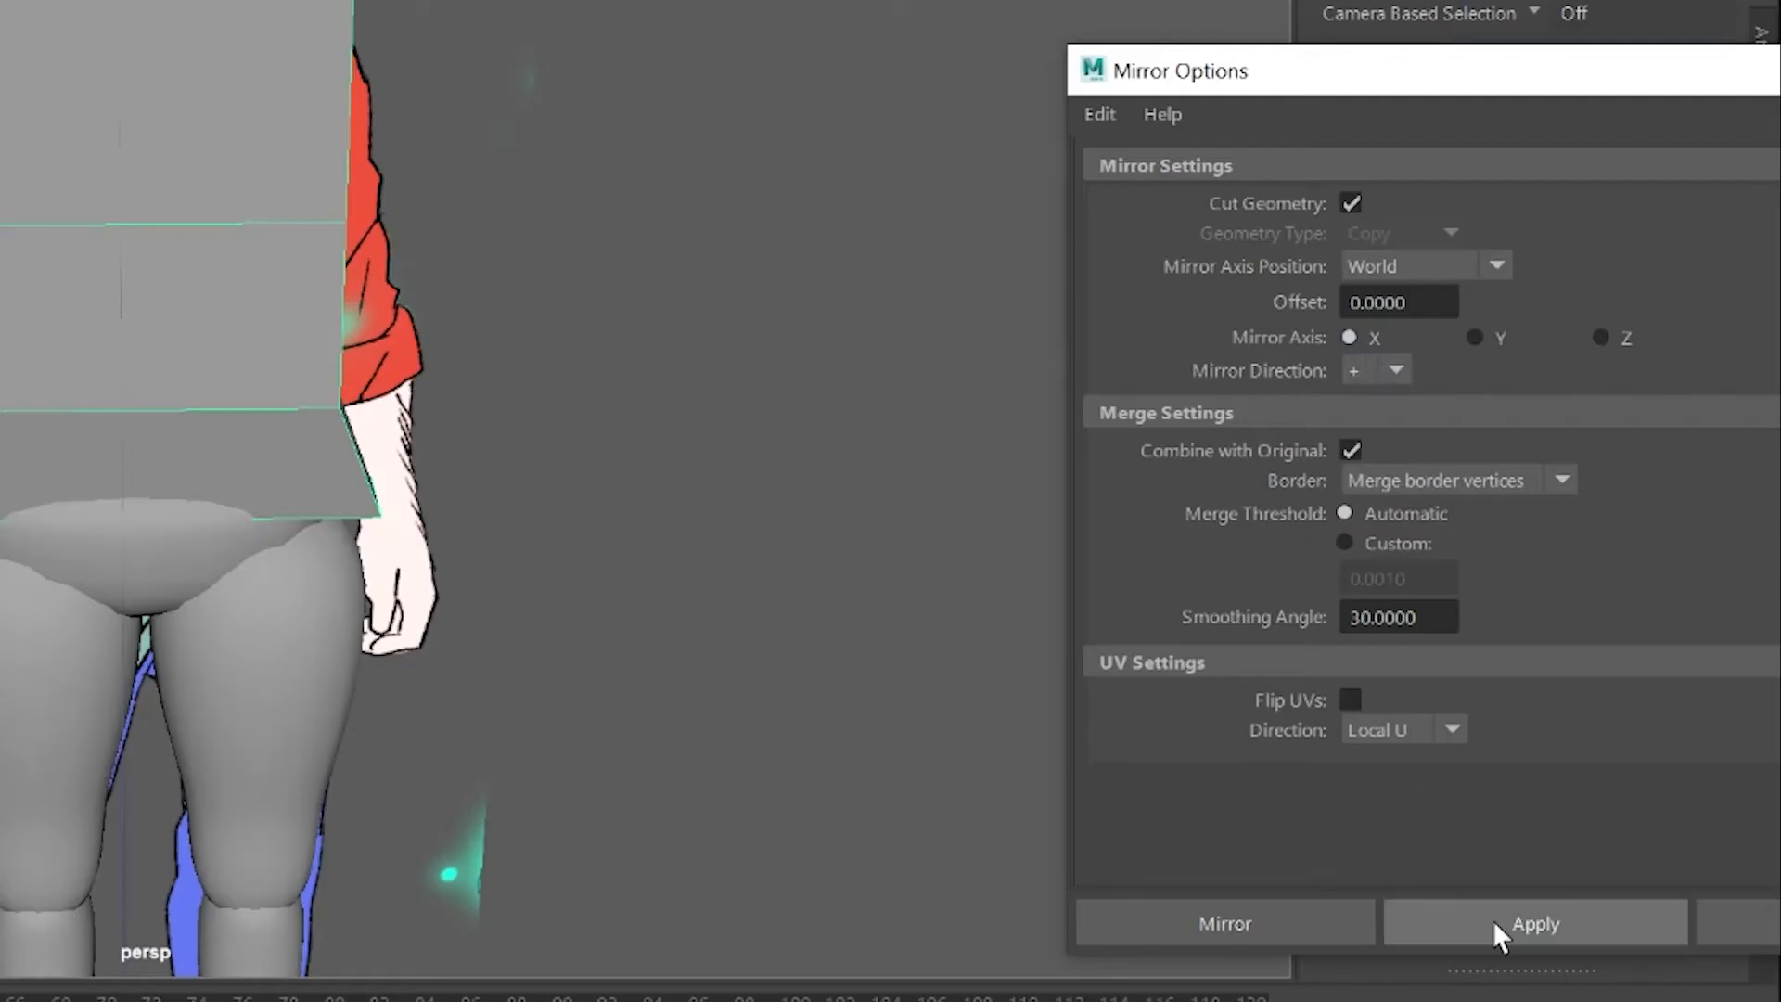
{"action": "left_click", "coordinate": [1497, 928]}
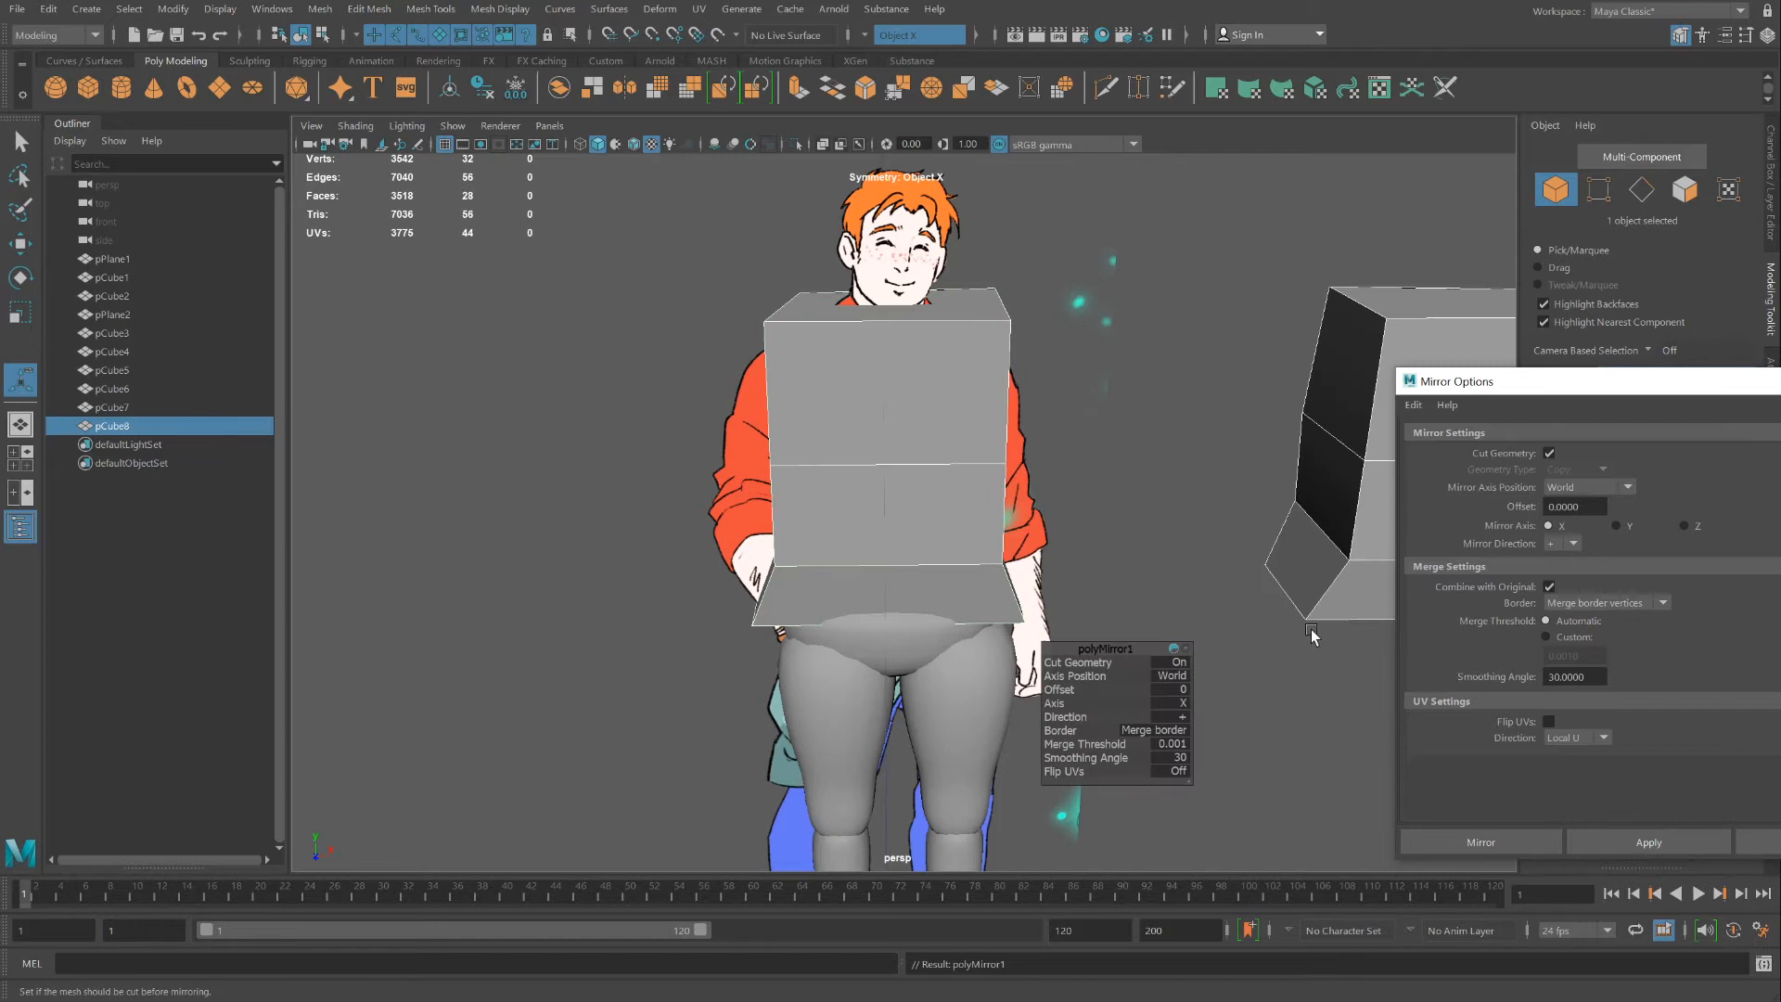
Try offsetting the mirror plane along X to the torso's centre with the + direction, and undo the offset
{"action": "scroll", "coordinate": [1265, 575], "scroll_direction": "down", "scroll_amount": 7}
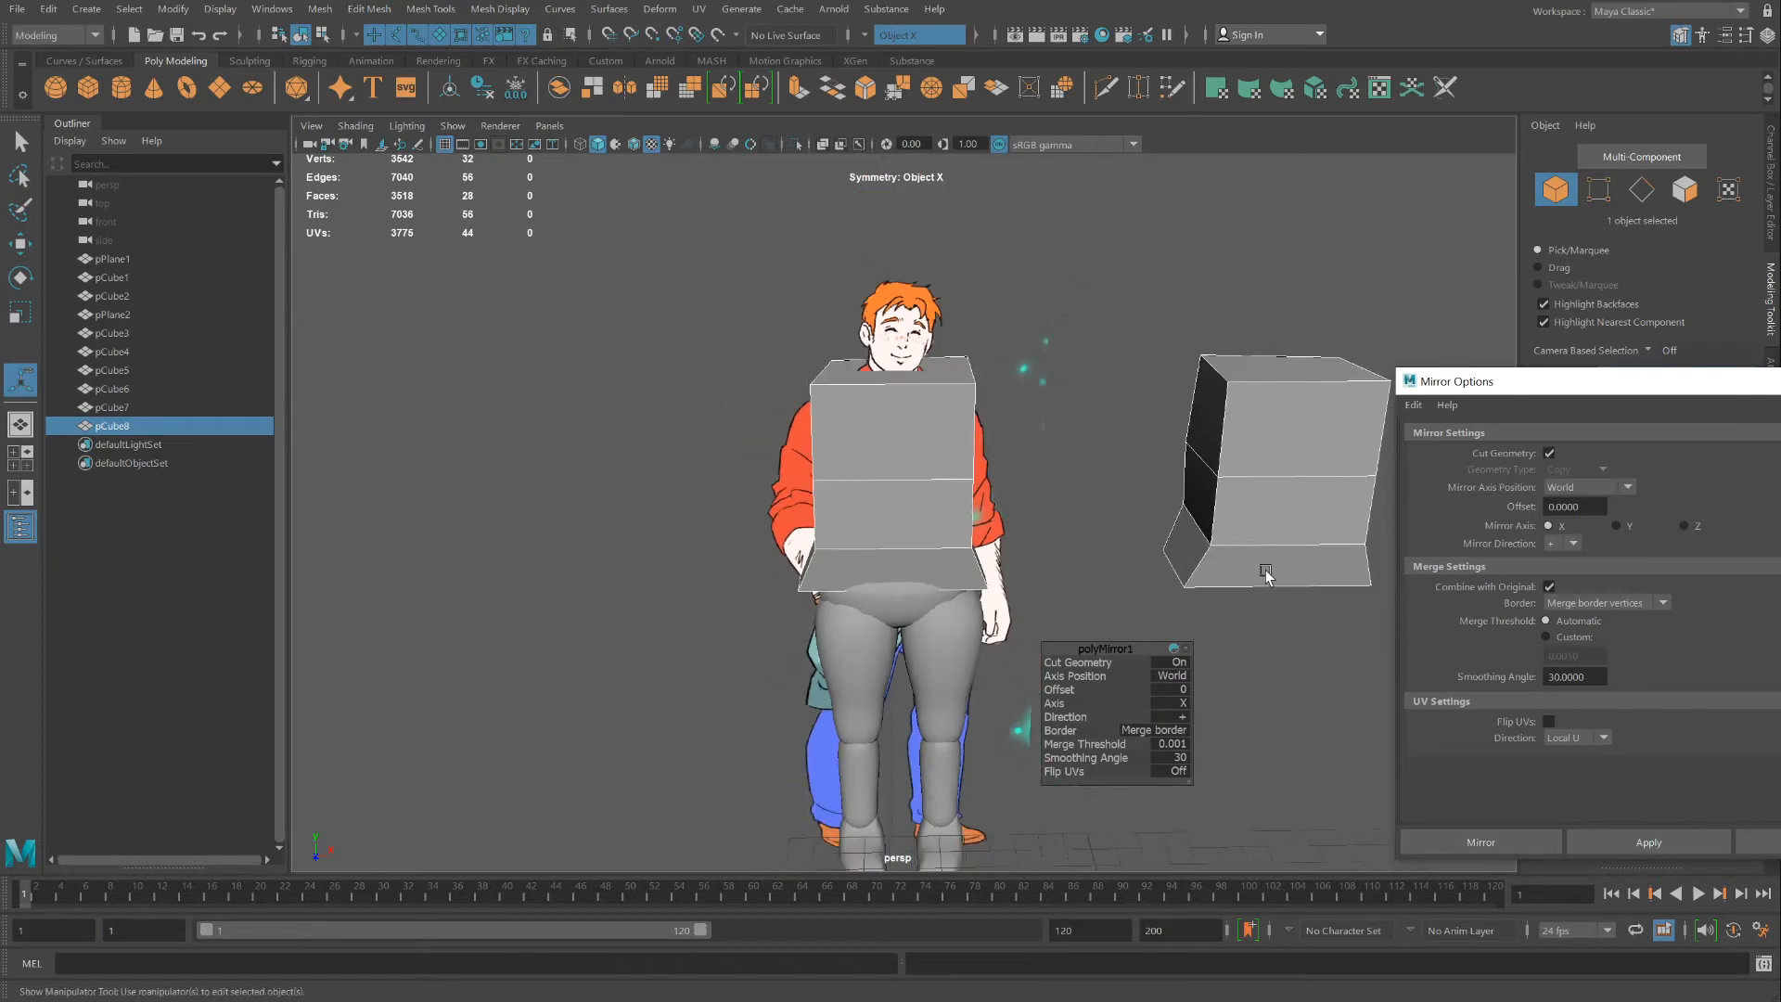
{"action": "left_click_drag", "start_coordinate": [1132, 828], "coordinate": [989, 834]}
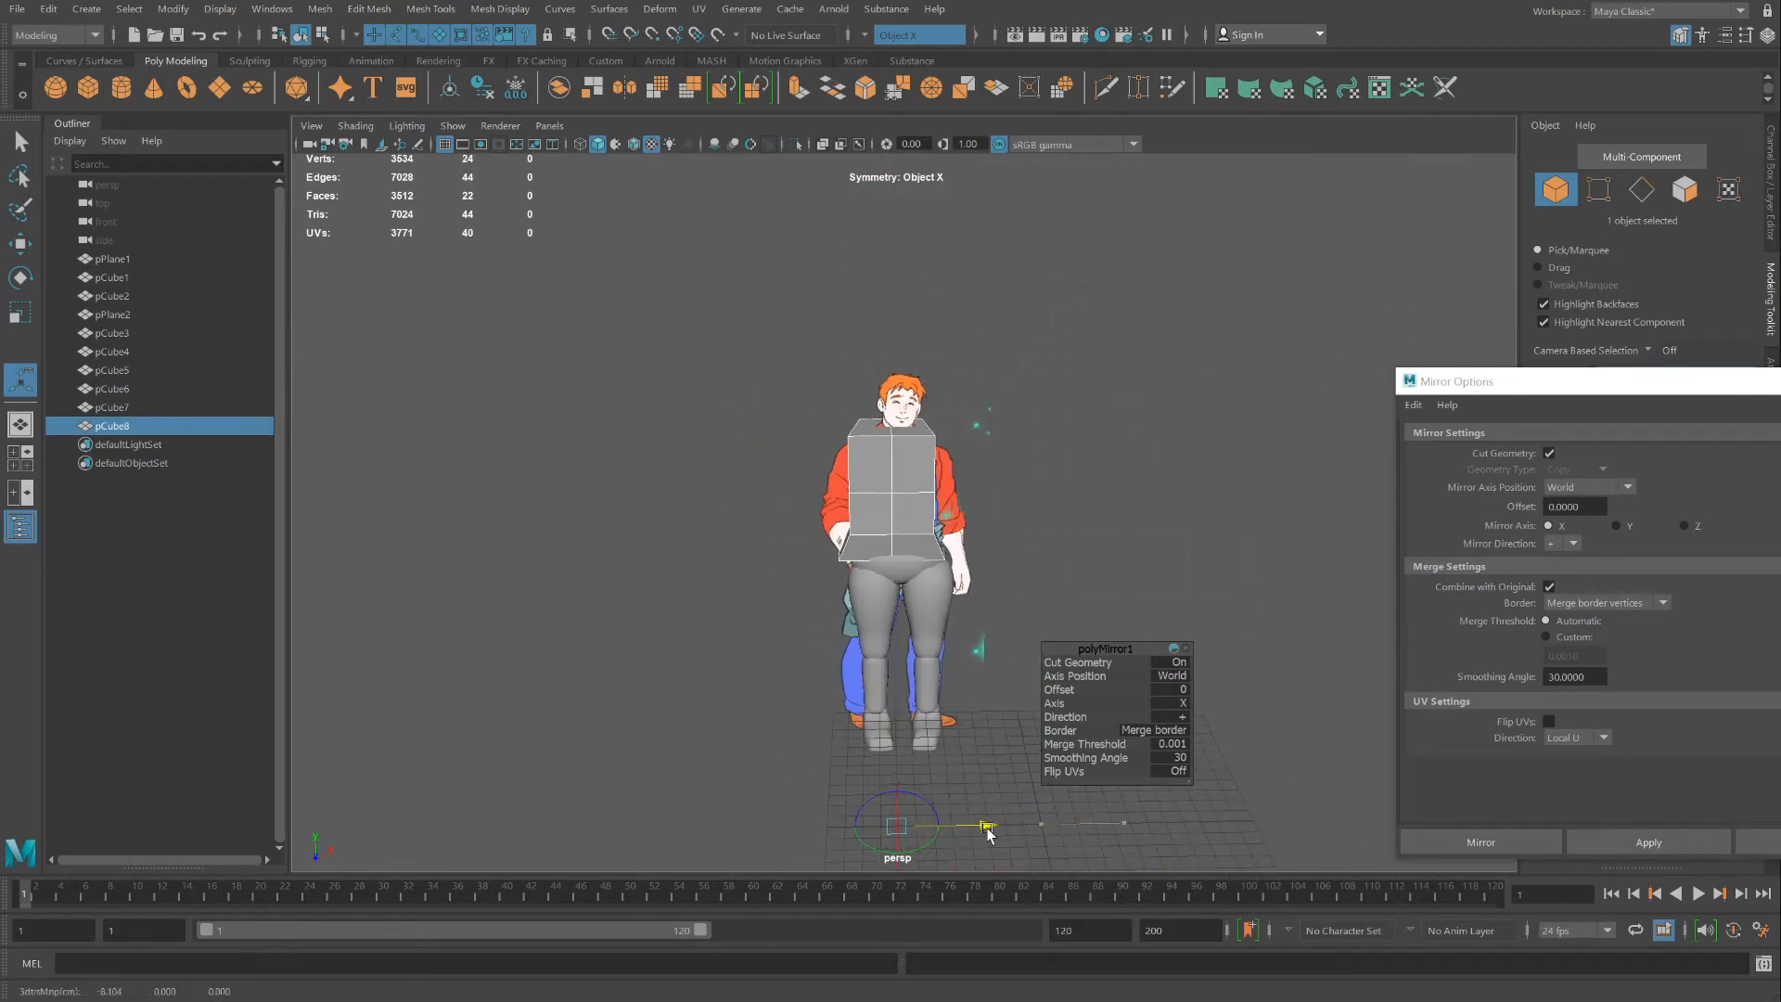
{"action": "left_click_drag", "start_coordinate": [933, 491], "coordinate": [878, 510], "text": "alt"}
{"action": "key", "text": "ctrl+z"}
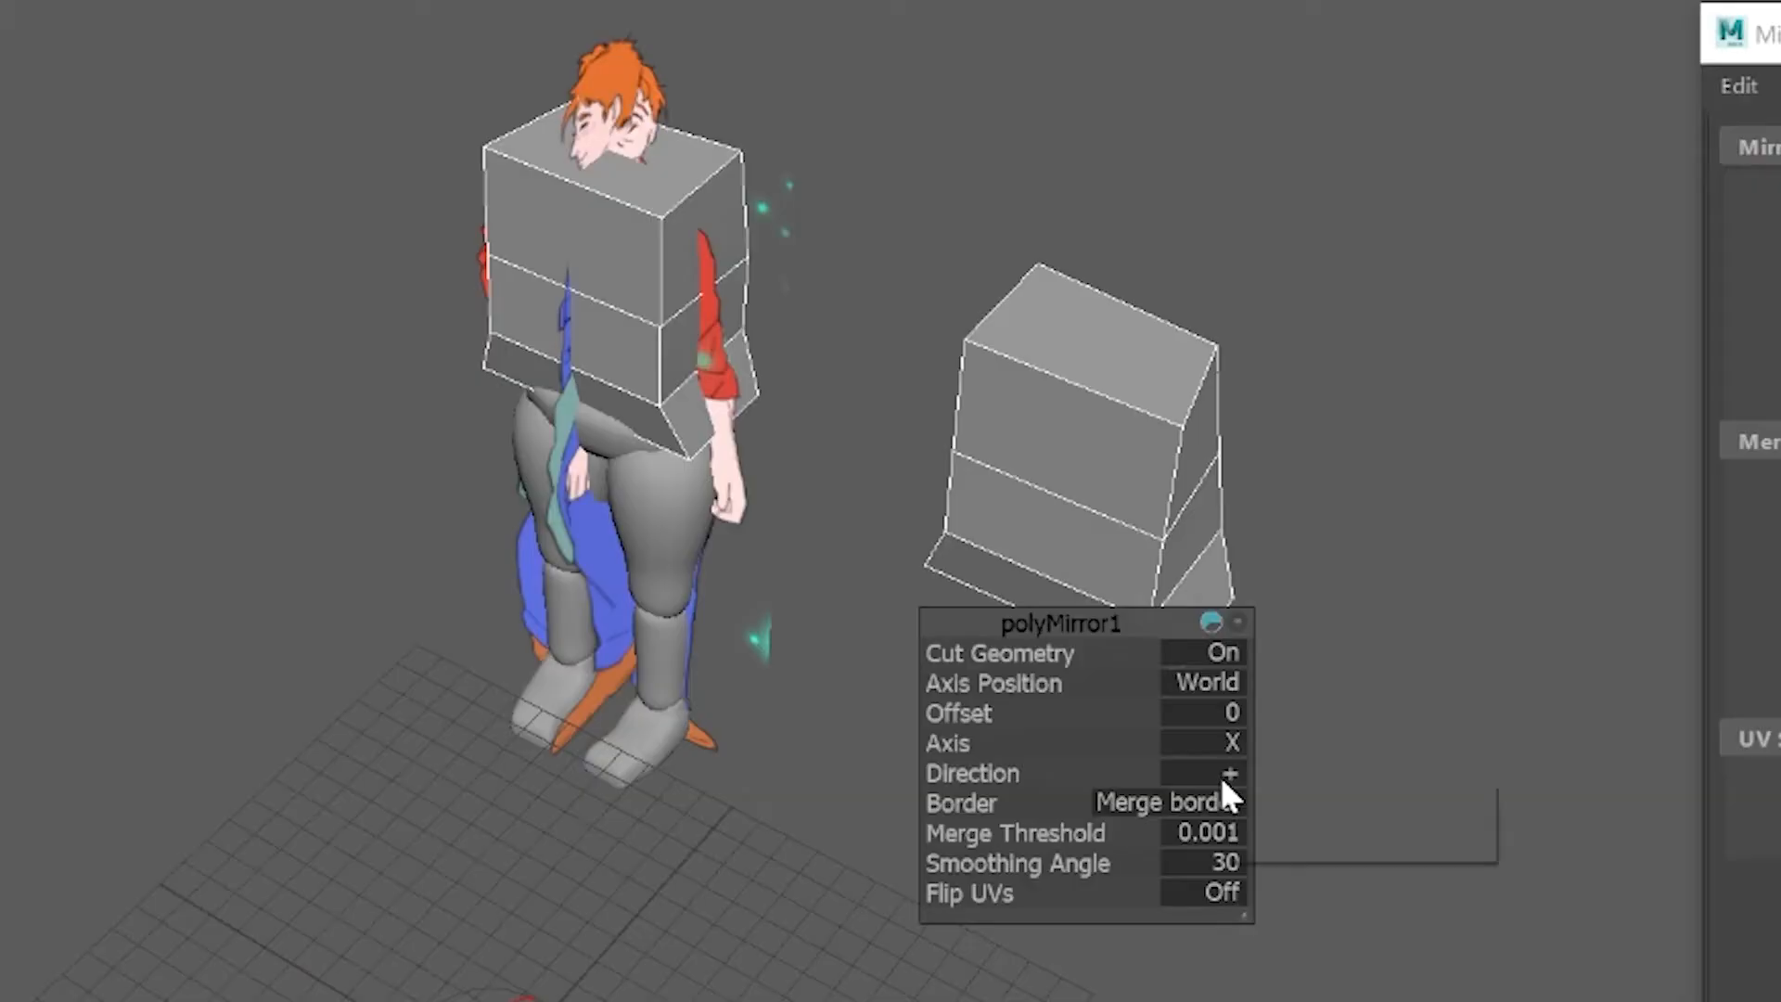
Set the mirror direction to - and offset the mirror plane to about -7.667 so it cuts through the torso's centre
{"action": "left_click", "coordinate": [1180, 727]}
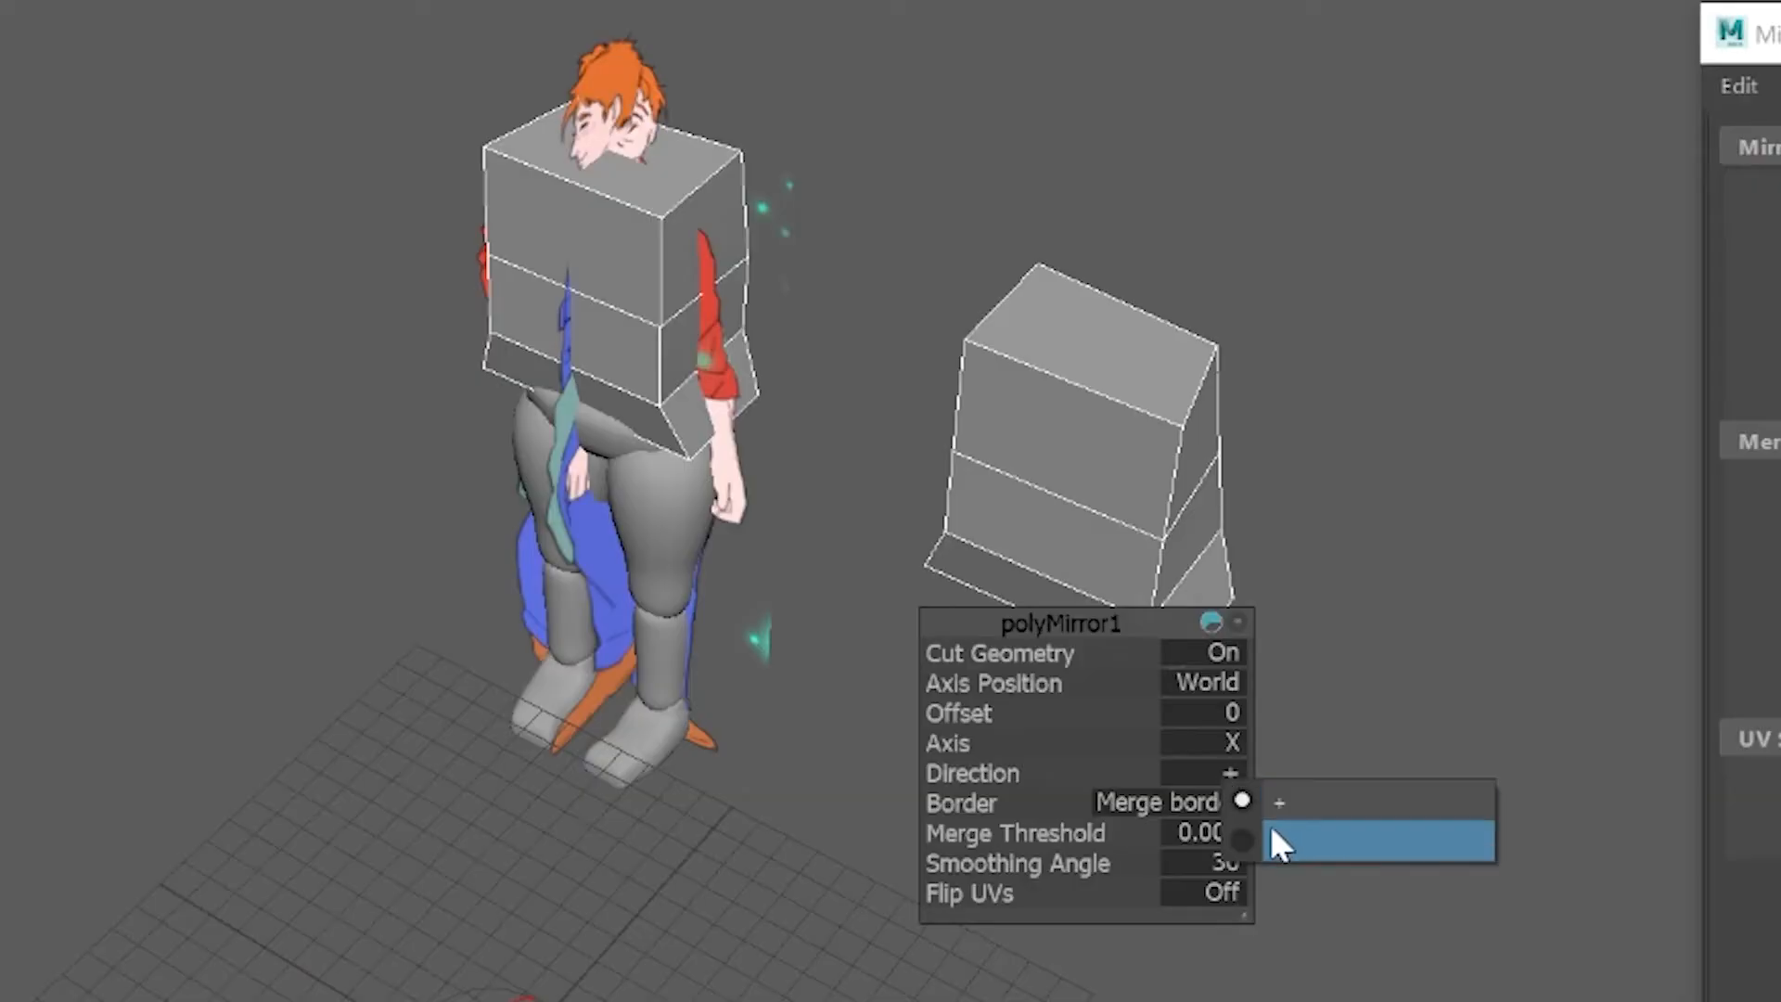
{"action": "left_click", "coordinate": [1198, 744]}
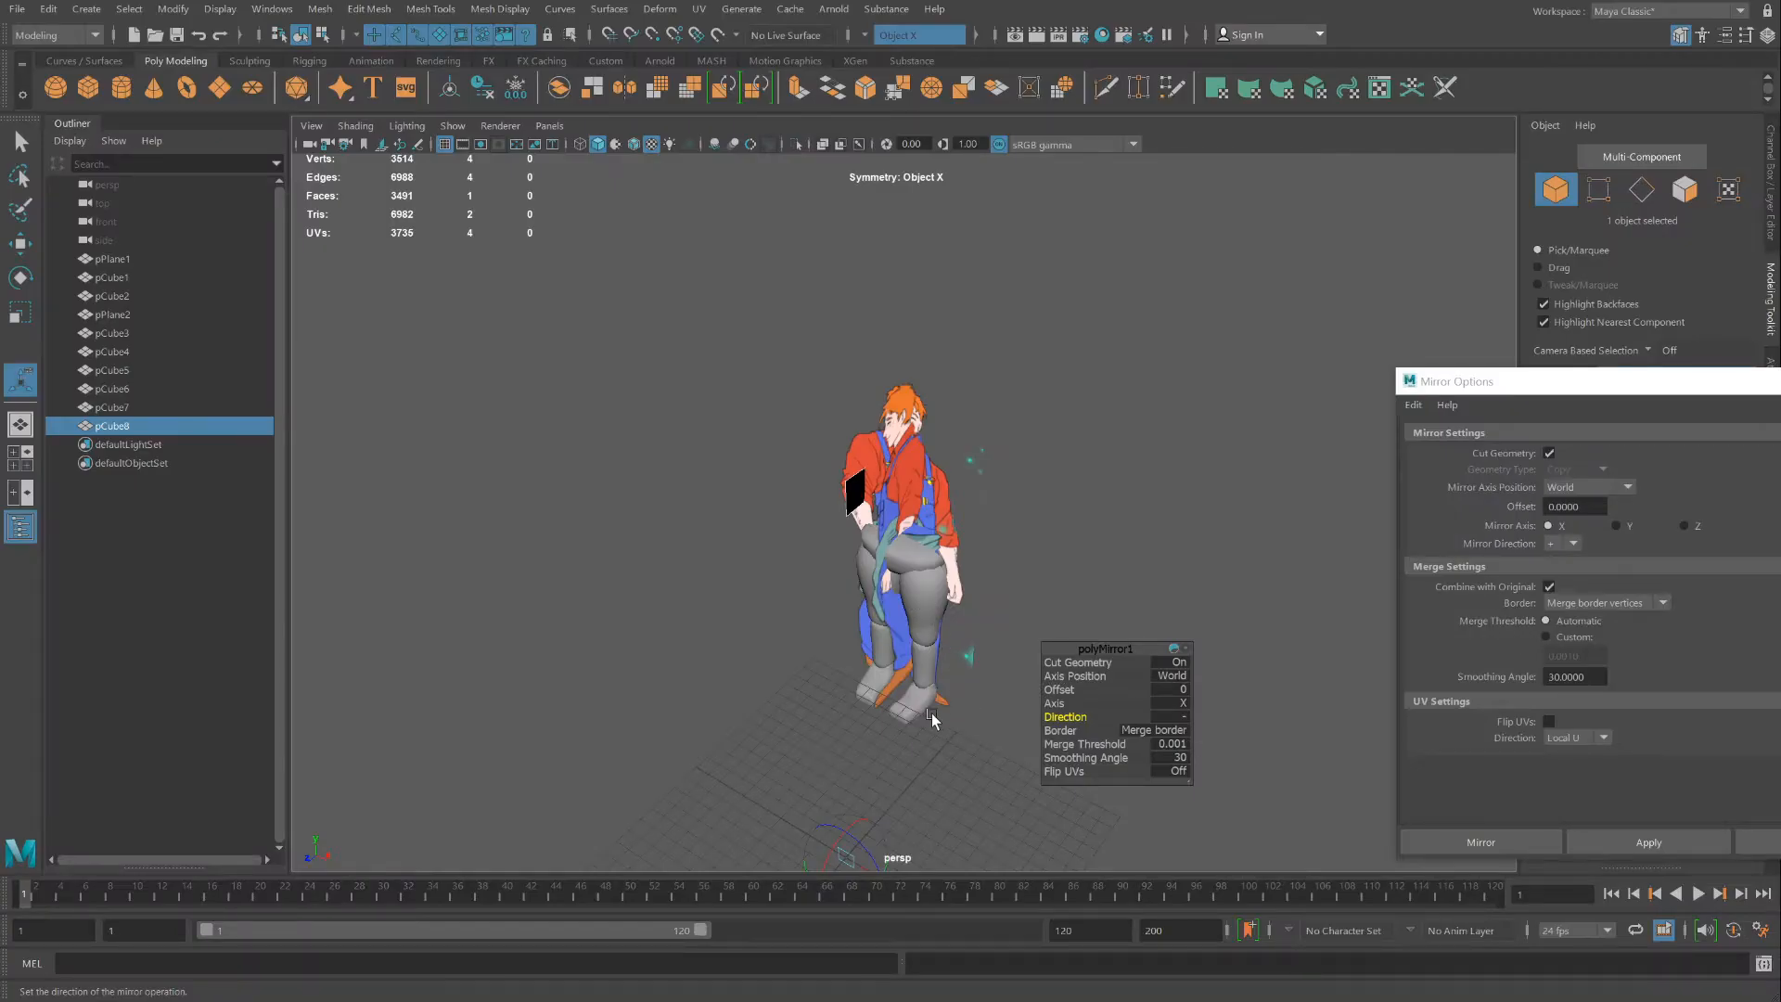
{"action": "scroll", "coordinate": [946, 743], "scroll_direction": "down", "scroll_amount": 3}
{"action": "left_click_drag", "start_coordinate": [956, 799], "coordinate": [868, 748]}
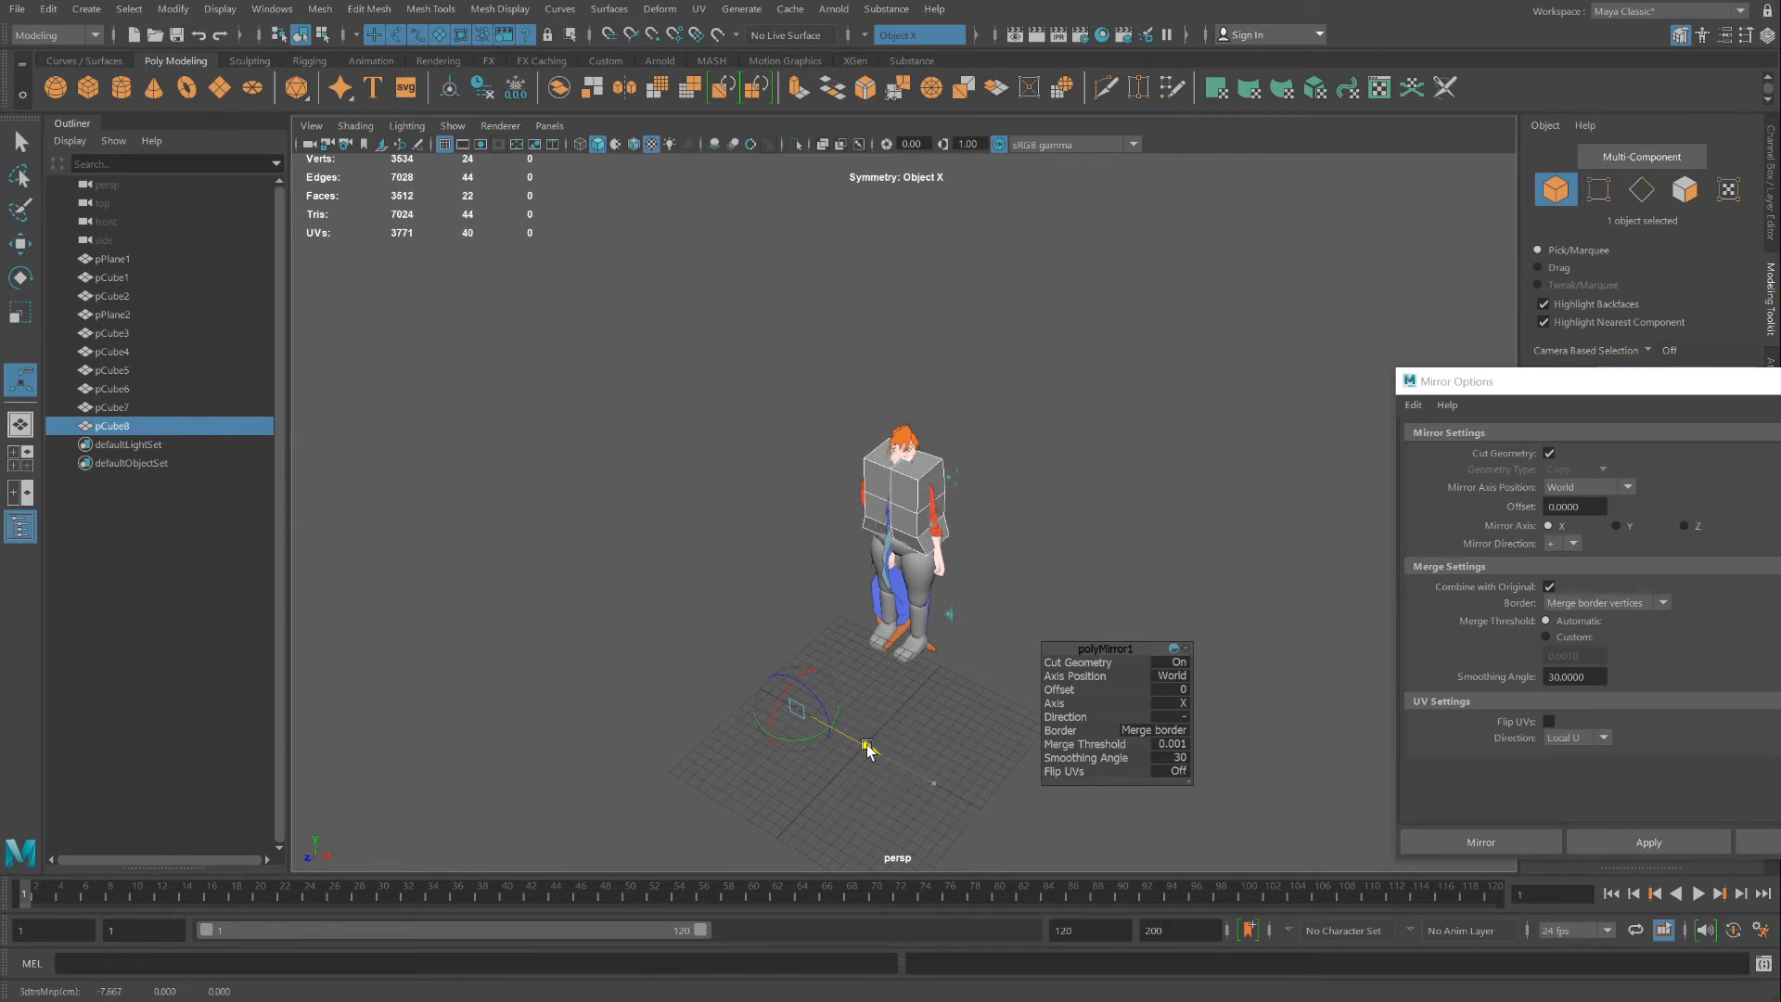
{"action": "scroll", "coordinate": [964, 529], "scroll_direction": "up", "scroll_amount": 5}
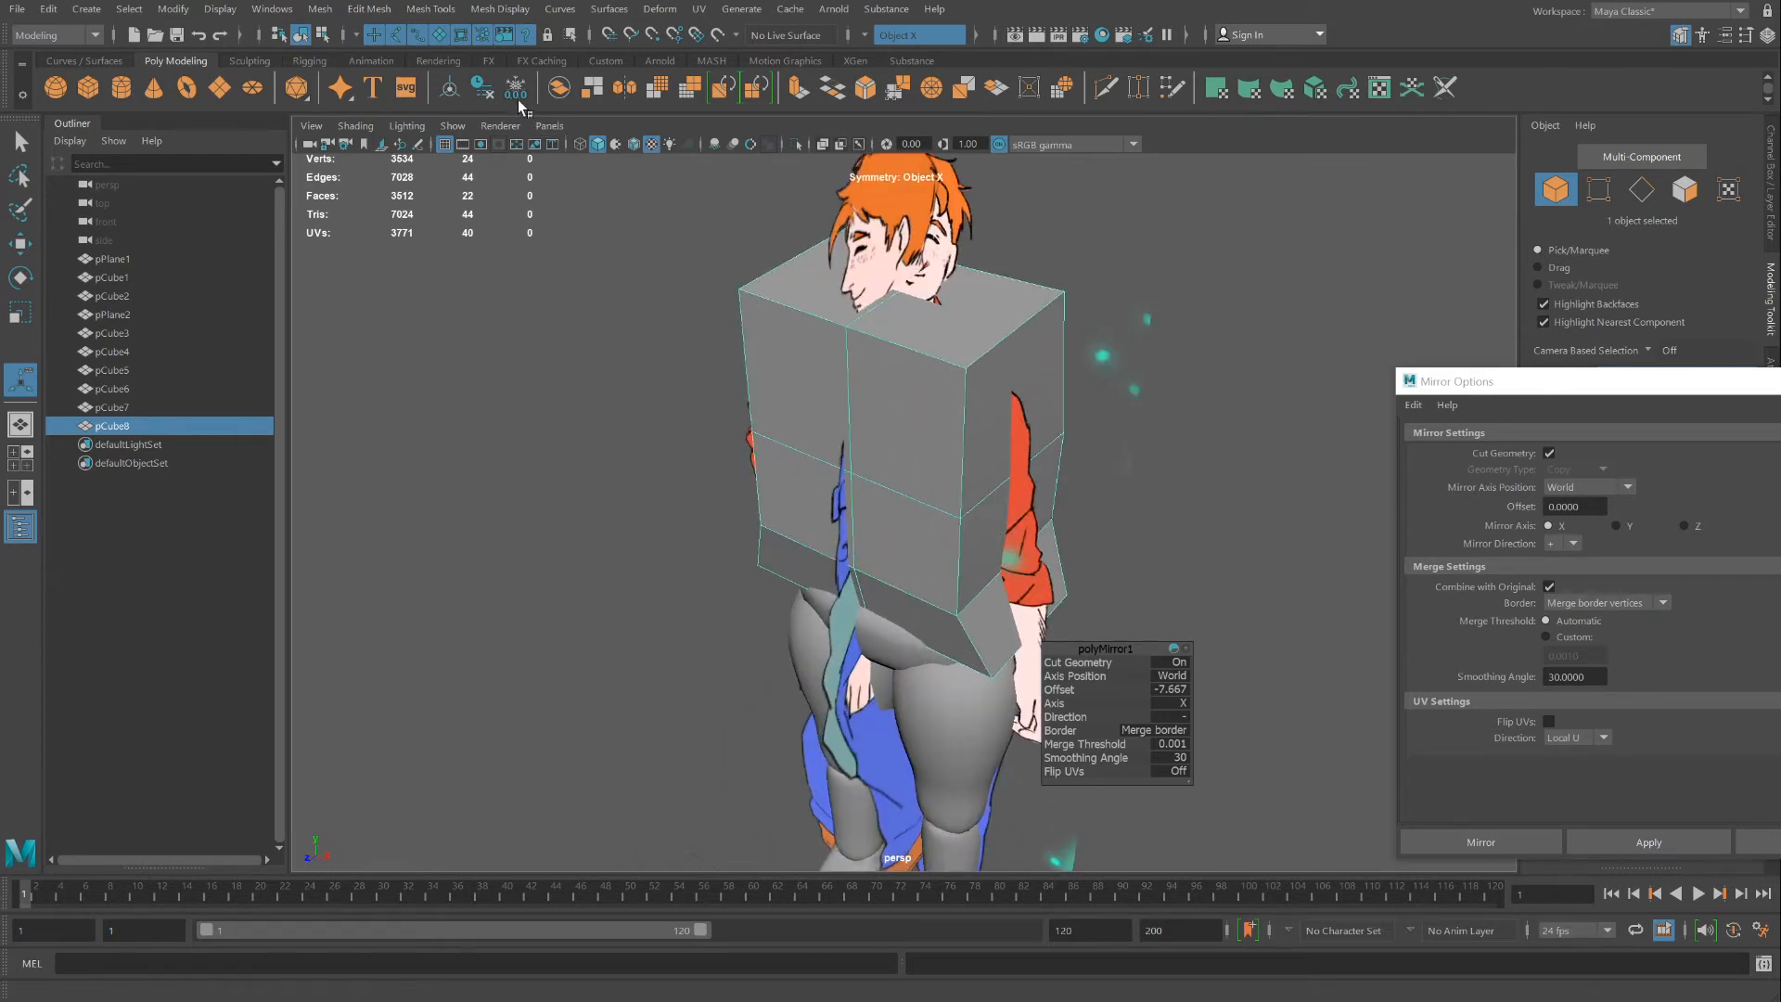
{"action": "left_click", "coordinate": [489, 96]}
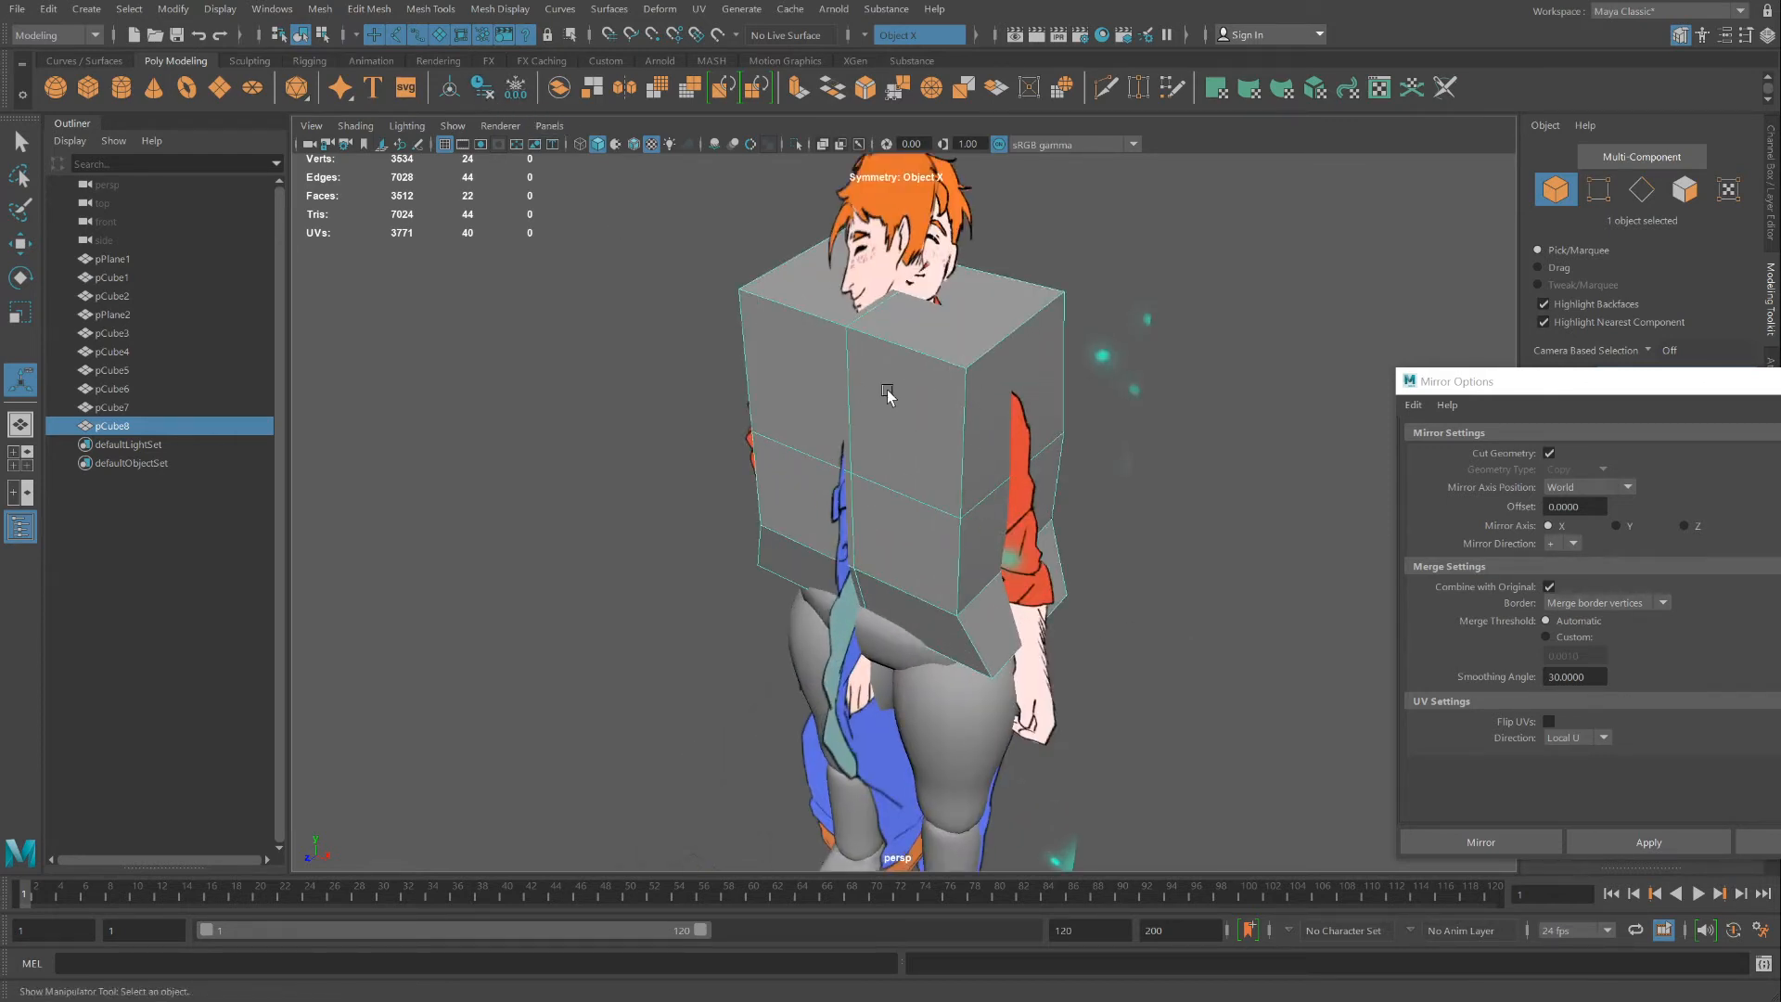
Turn on smooth preview for the mirrored torso and switch it to vertex selection
{"action": "mouse_move", "coordinate": [889, 397]}
{"action": "left_mouse_down", "text": "alt"}
{"action": "mouse_move", "coordinate": [929, 367]}
{"action": "mouse_move", "coordinate": [1021, 437]}
{"action": "mouse_move", "coordinate": [1145, 430]}
{"action": "mouse_move", "coordinate": [739, 401]}
{"action": "mouse_move", "coordinate": [913, 411]}
{"action": "left_mouse_up", "text": "alt"}
{"action": "key", "text": "3"}
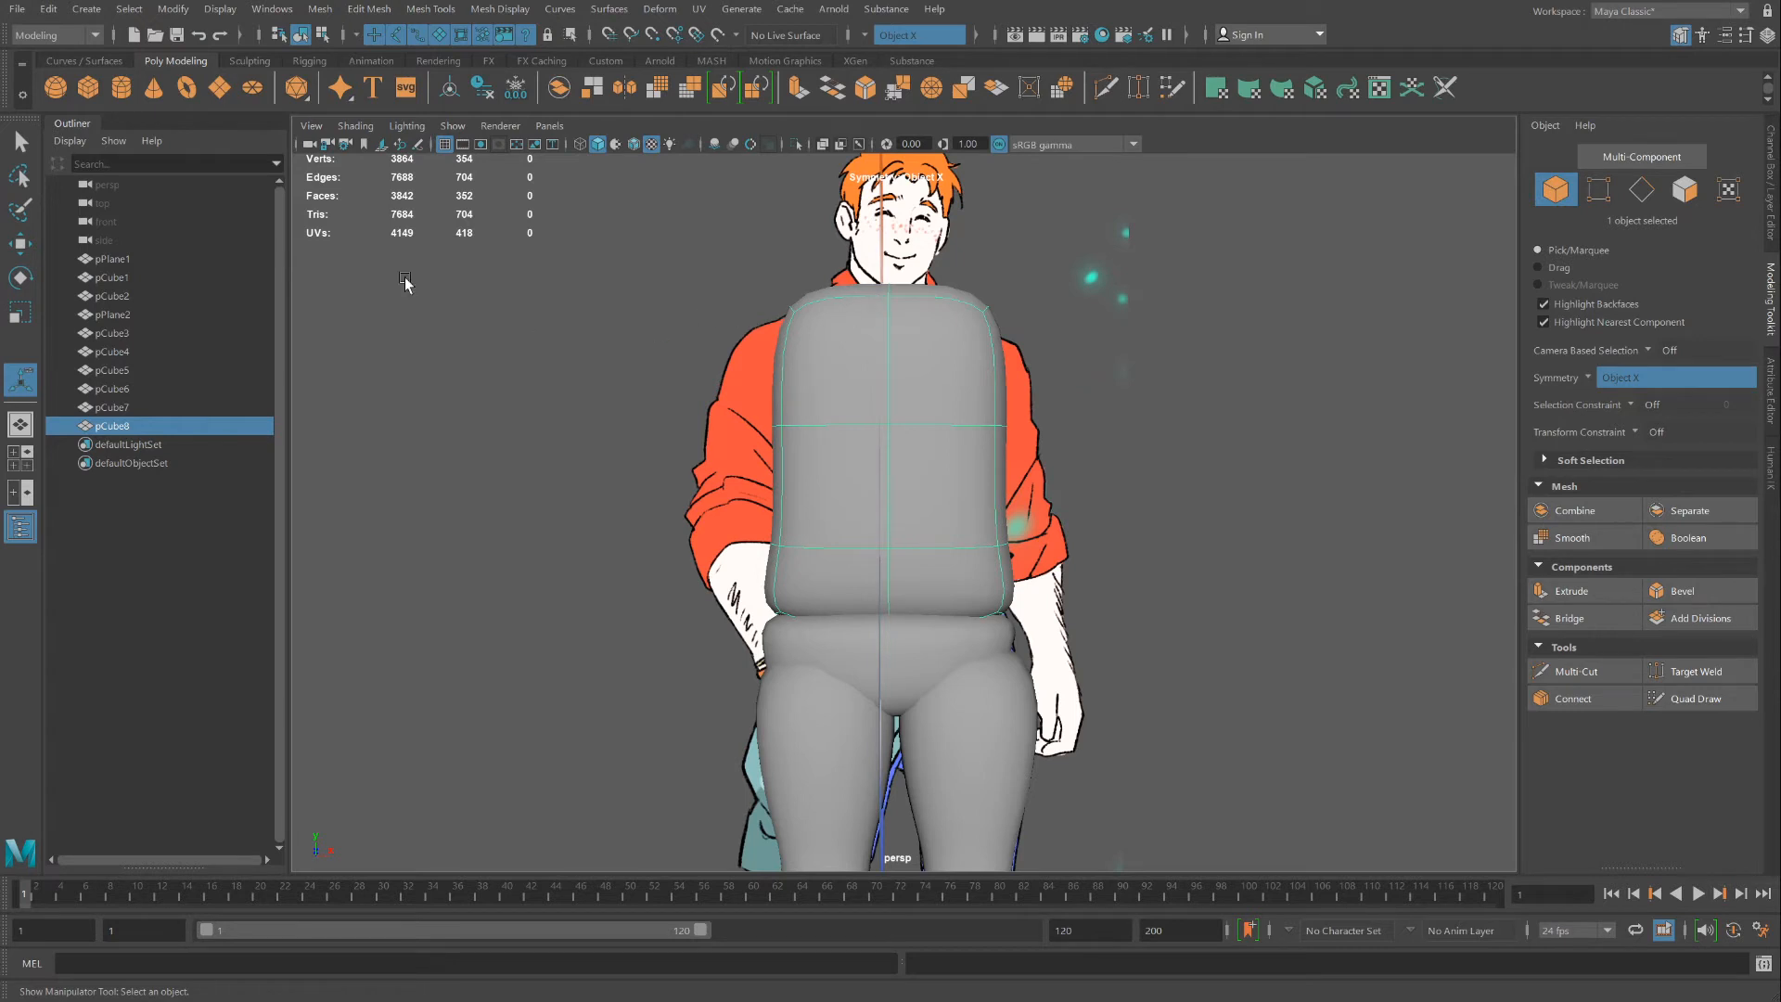
{"action": "right_click_drag", "start_coordinate": [861, 319], "coordinate": [765, 310]}
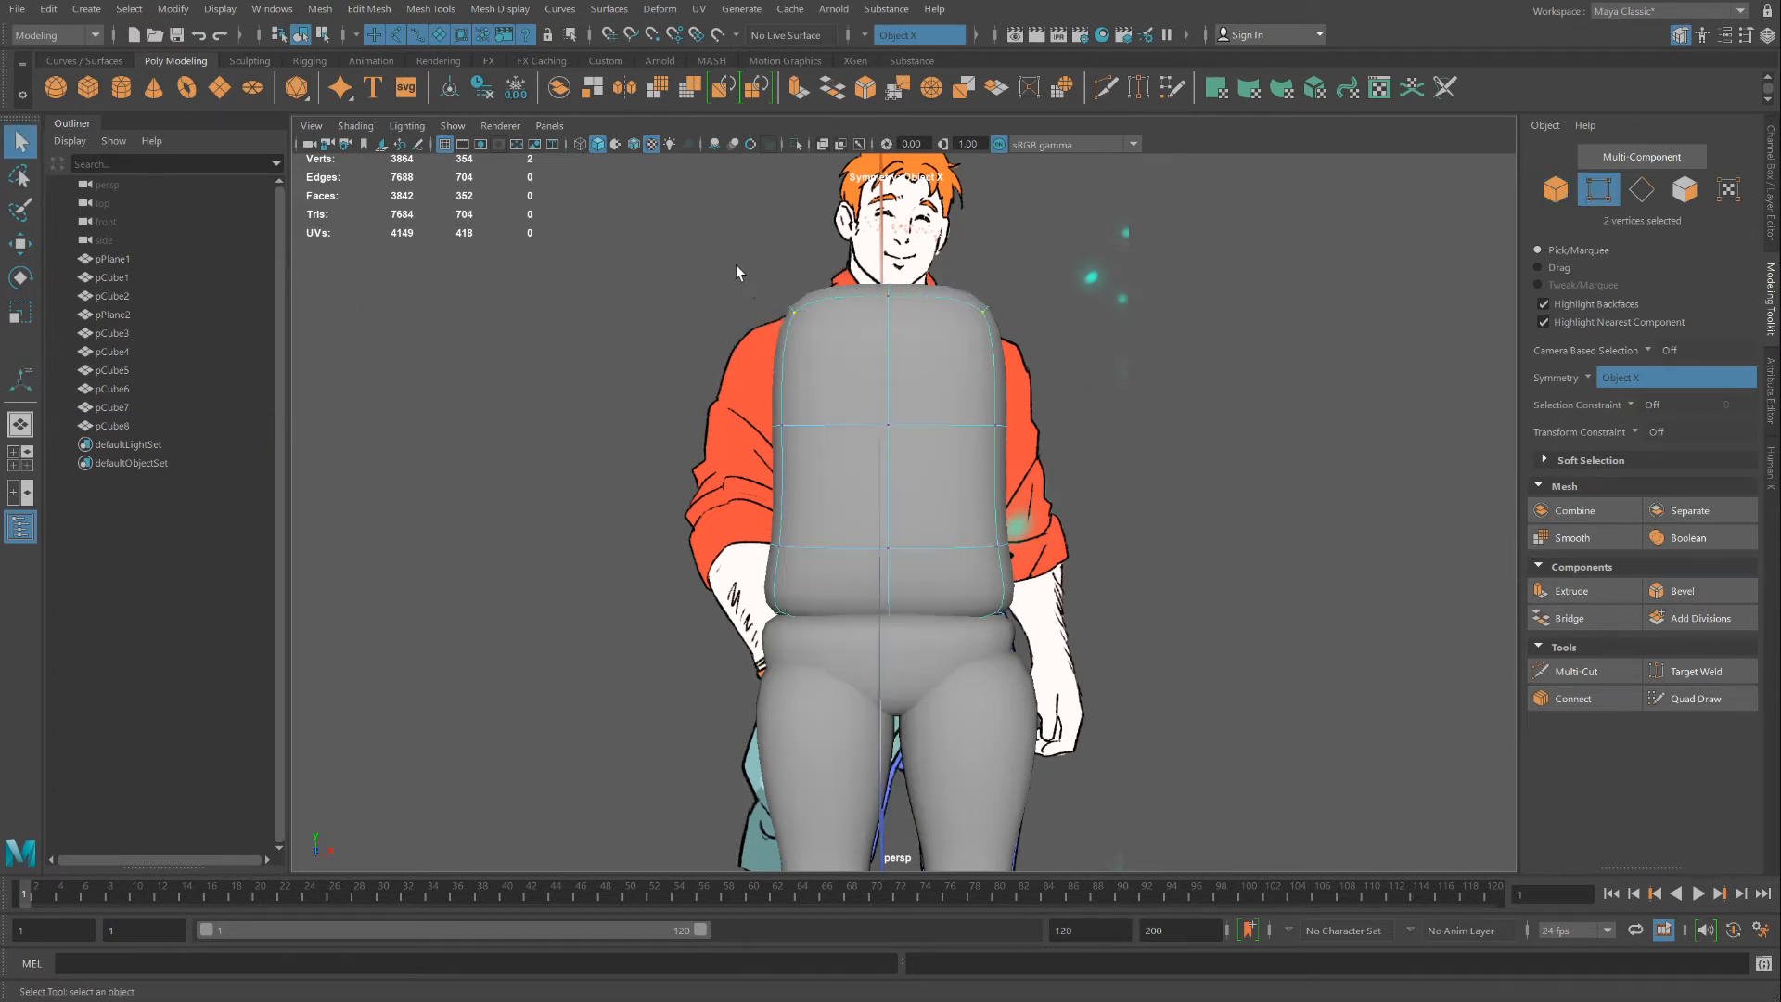
Undo the upper corner move and set topological symmetry on the torso using its vertical centre edge
{"action": "left_click_drag", "start_coordinate": [809, 332], "coordinate": [811, 331]}
{"action": "key", "text": "ctrl+z"}
{"action": "key", "text": "w"}
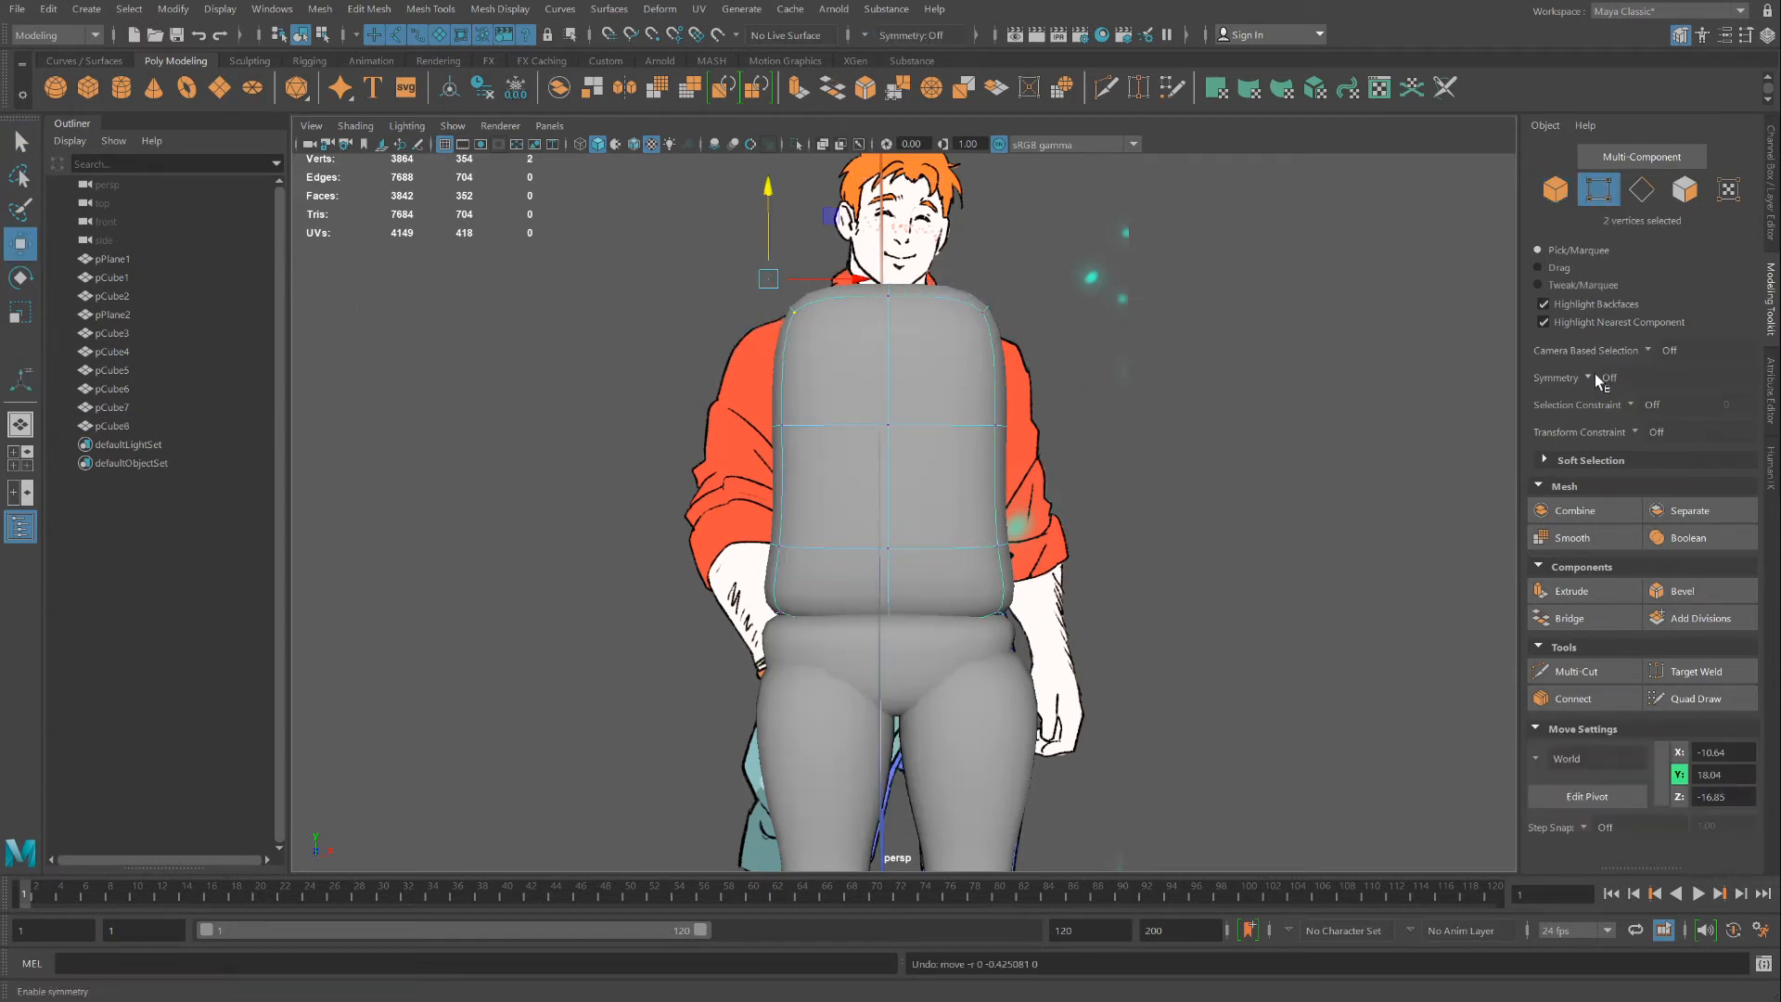
{"action": "left_click", "coordinate": [1594, 374]}
{"action": "left_click", "coordinate": [1645, 516]}
{"action": "left_click", "coordinate": [888, 378]}
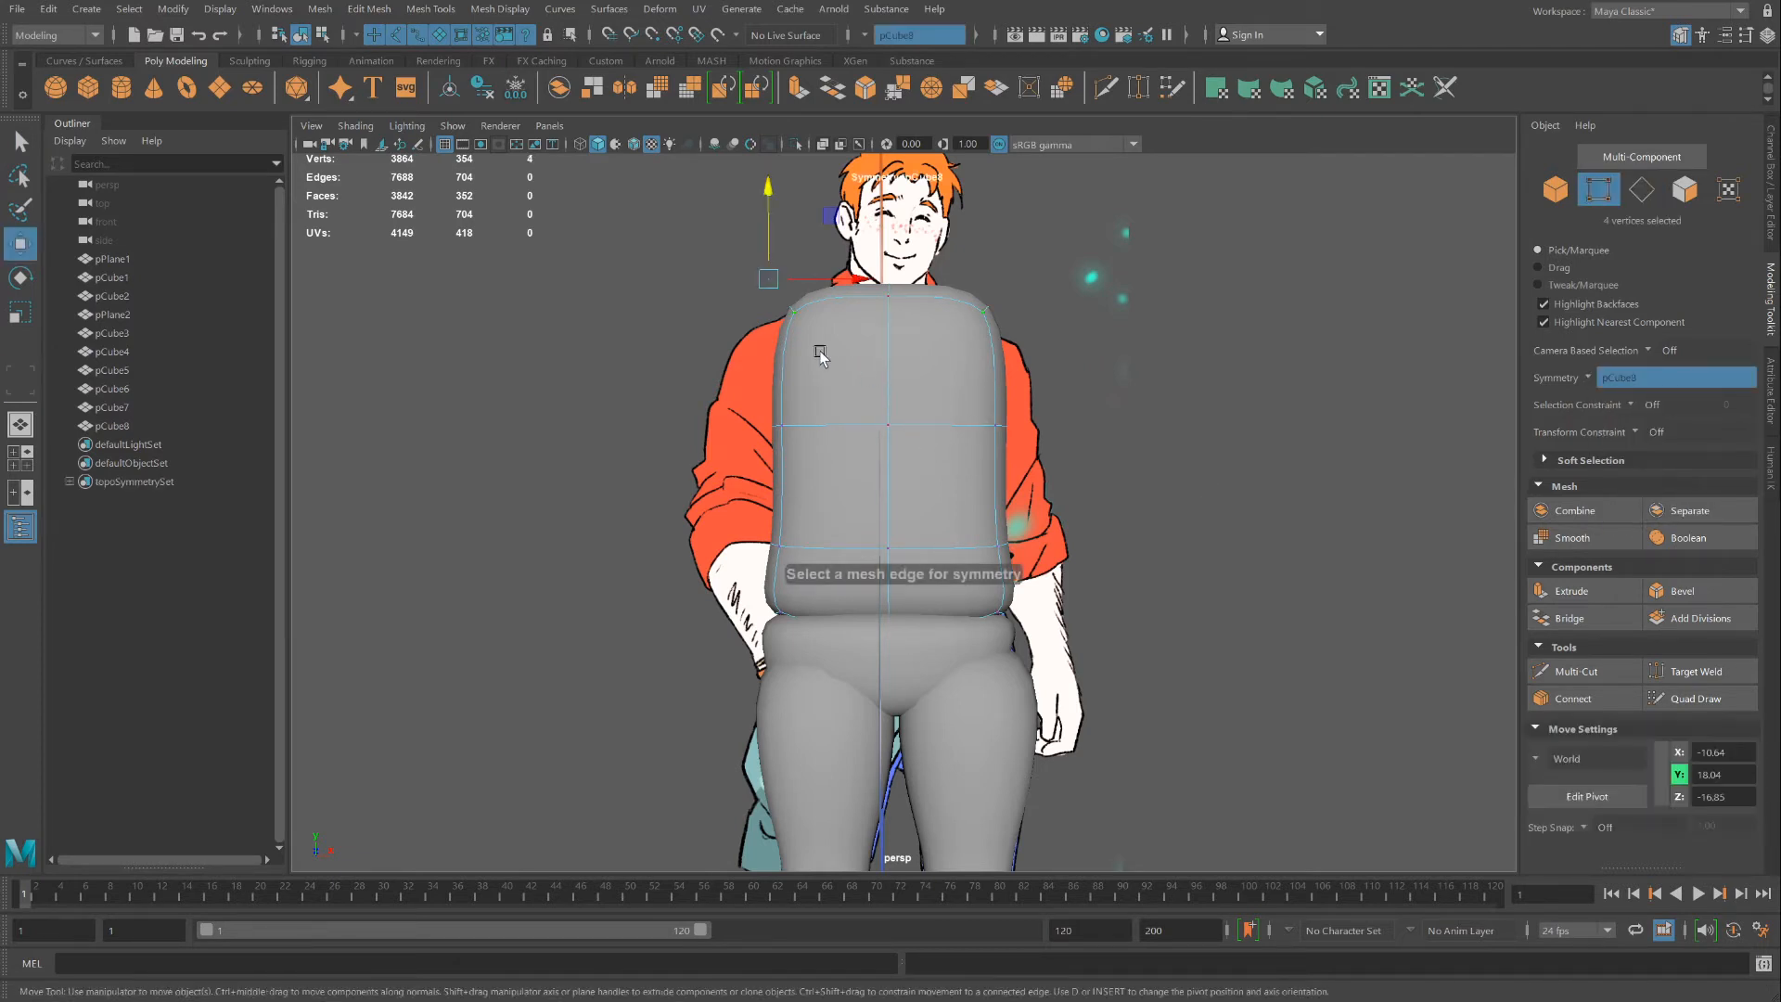
Move the torso's upper corner vertices symmetrically to about -10.80 on X and 17.53 on Y
{"action": "left_click_drag", "start_coordinate": [841, 355], "coordinate": [821, 310]}
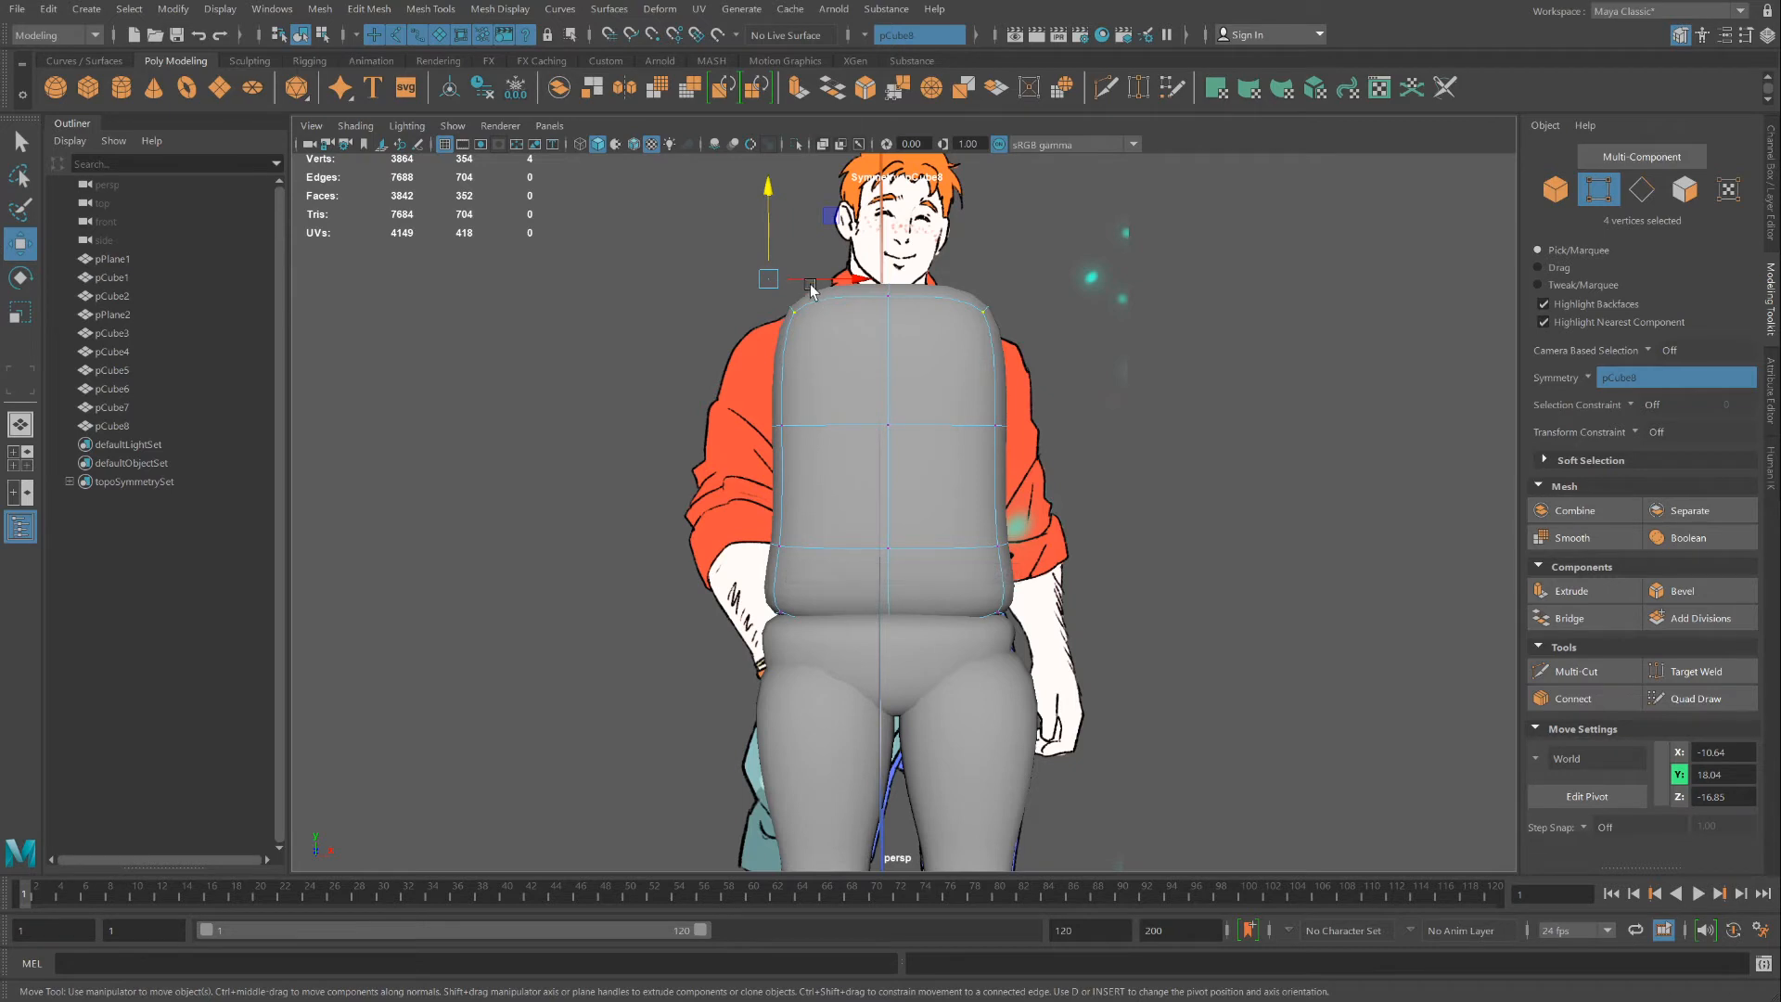
{"action": "left_click_drag", "start_coordinate": [768, 227], "coordinate": [761, 243]}
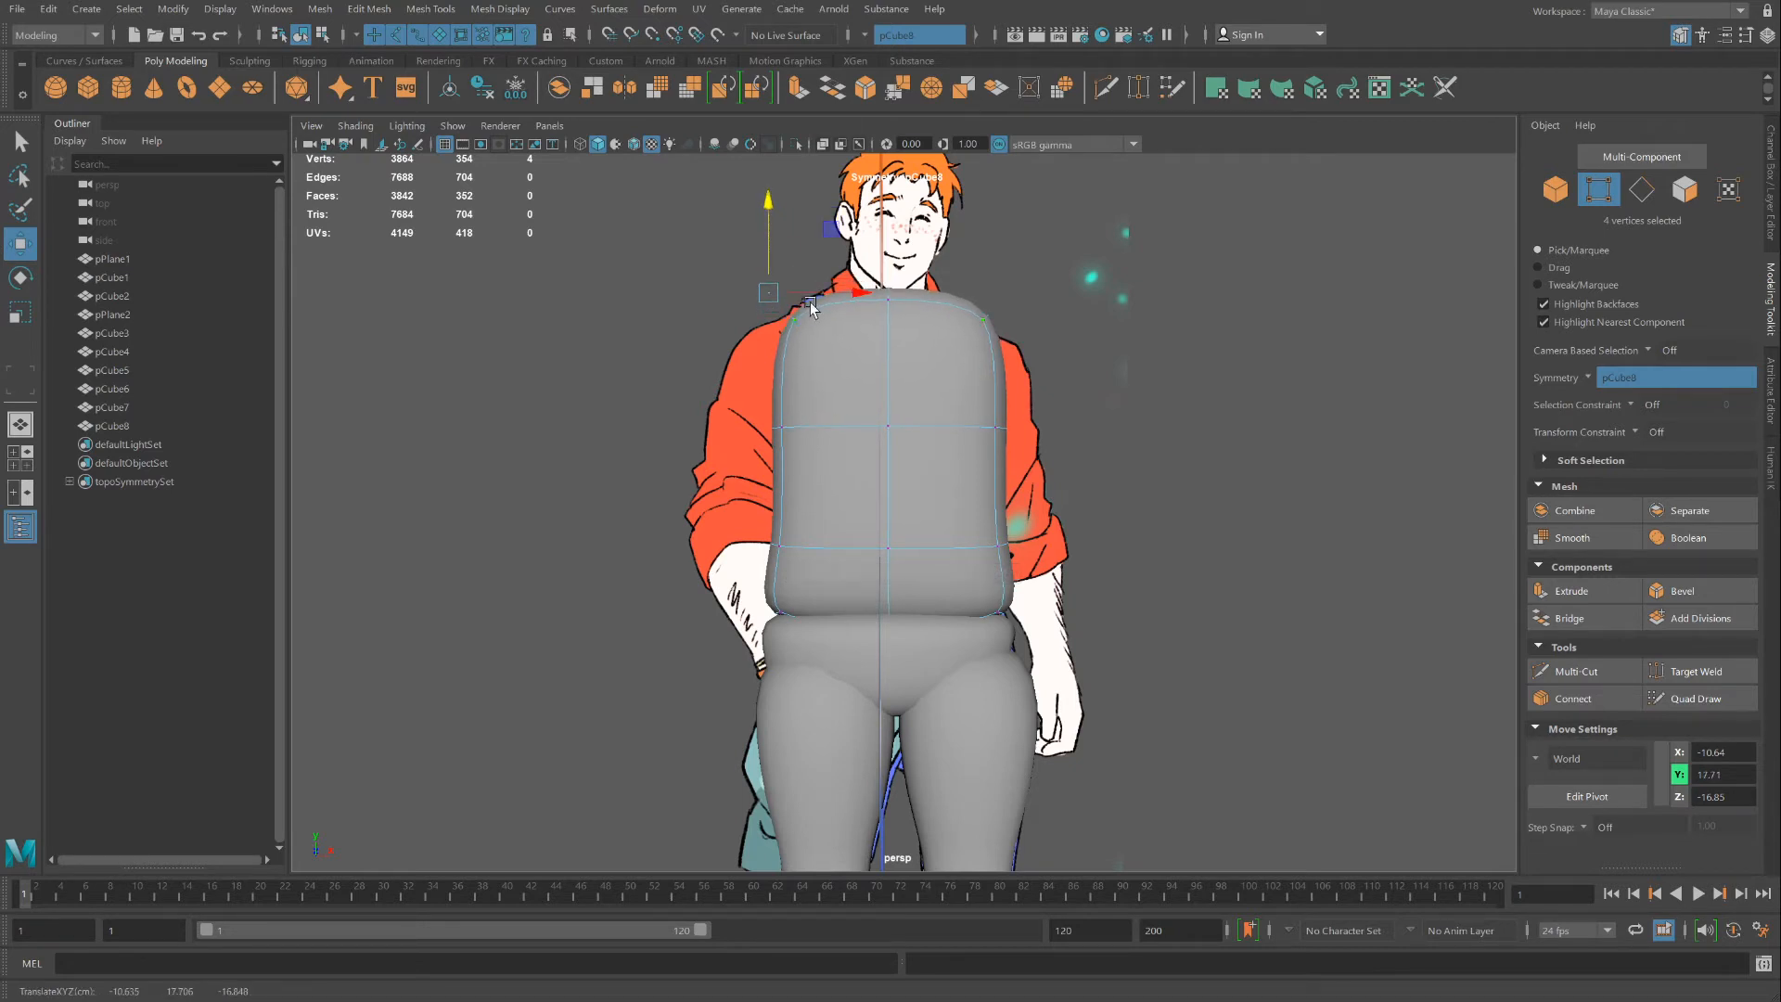
{"action": "left_click_drag", "start_coordinate": [843, 299], "coordinate": [765, 262]}
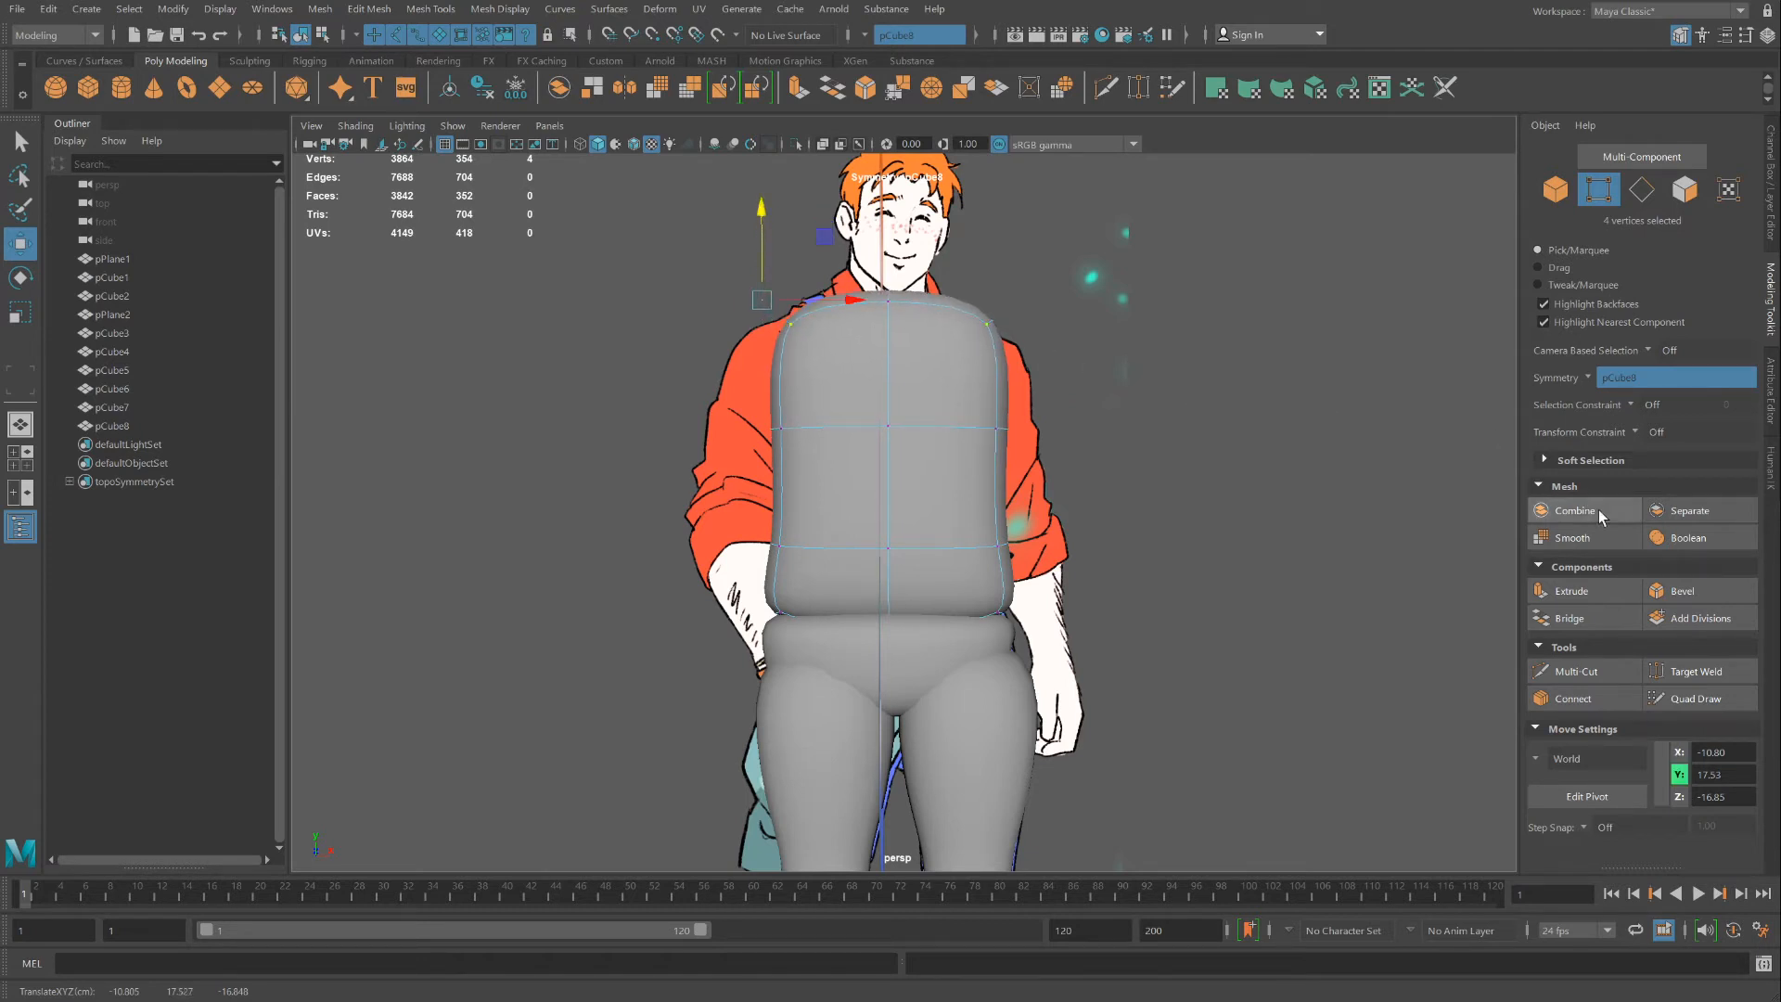
Insert a horizontal edge loop around the upper chest of the torso with Multi-Cut
{"action": "left_click", "coordinate": [1576, 671]}
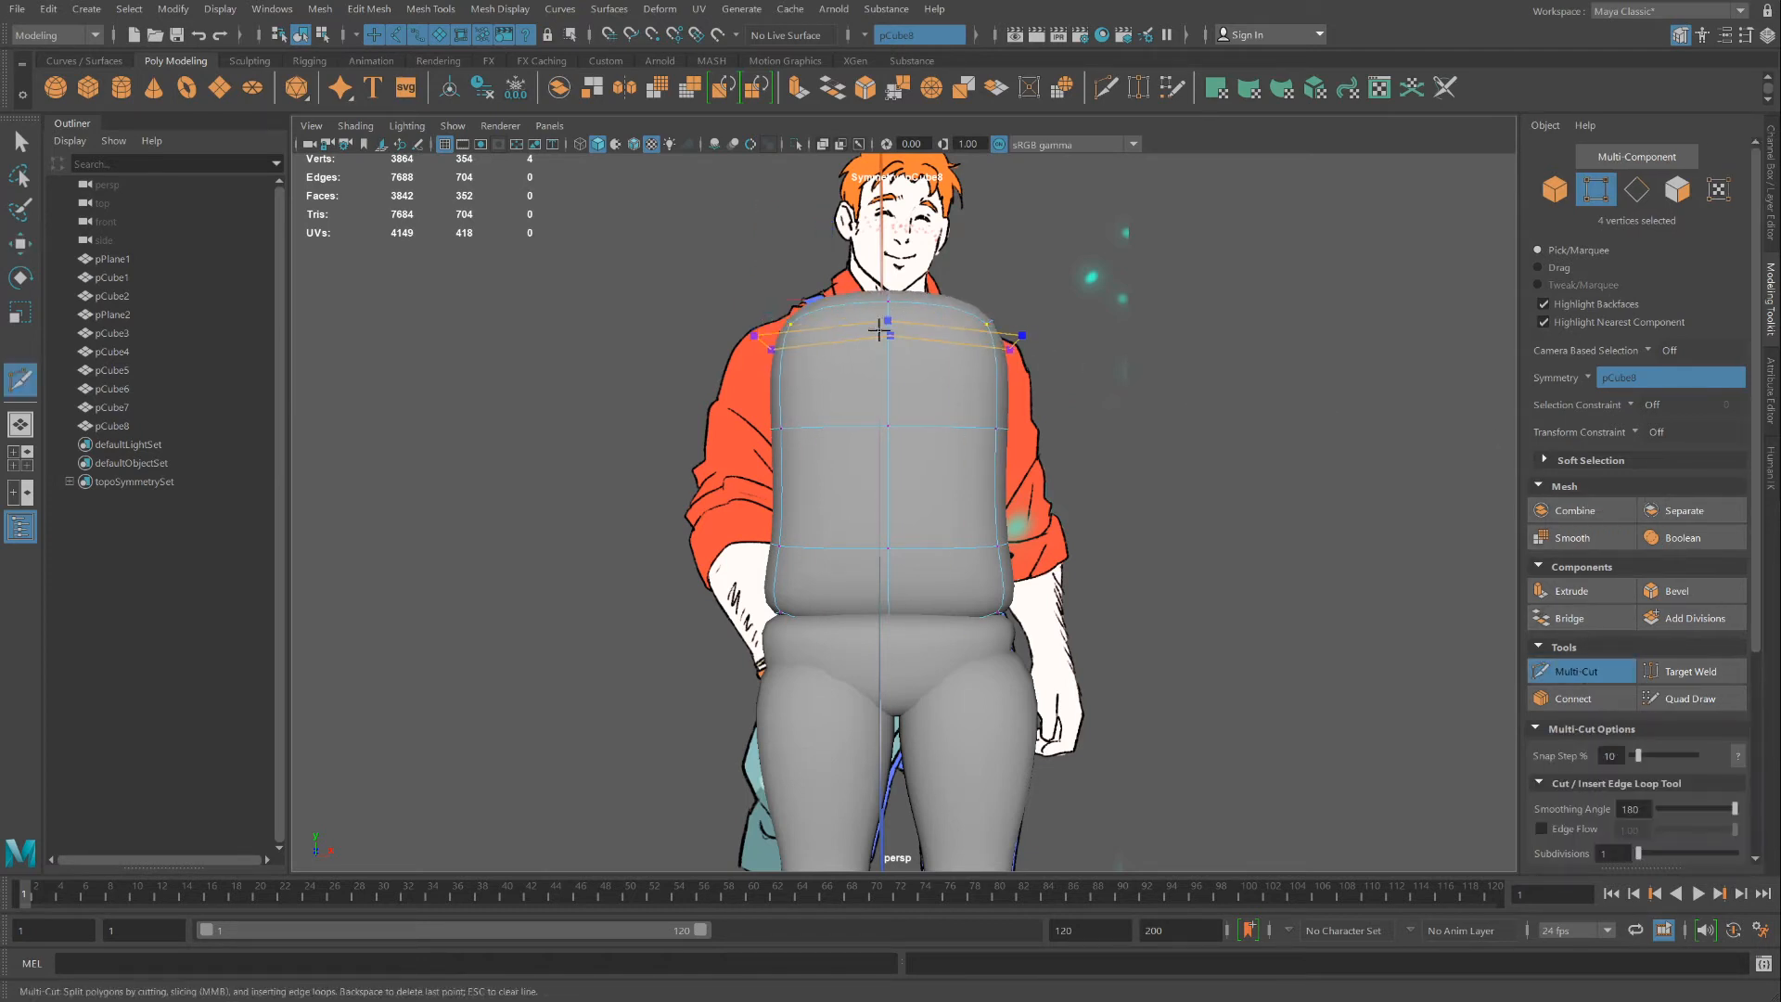
{"action": "left_click", "coordinate": [845, 351], "text": "ctrl"}
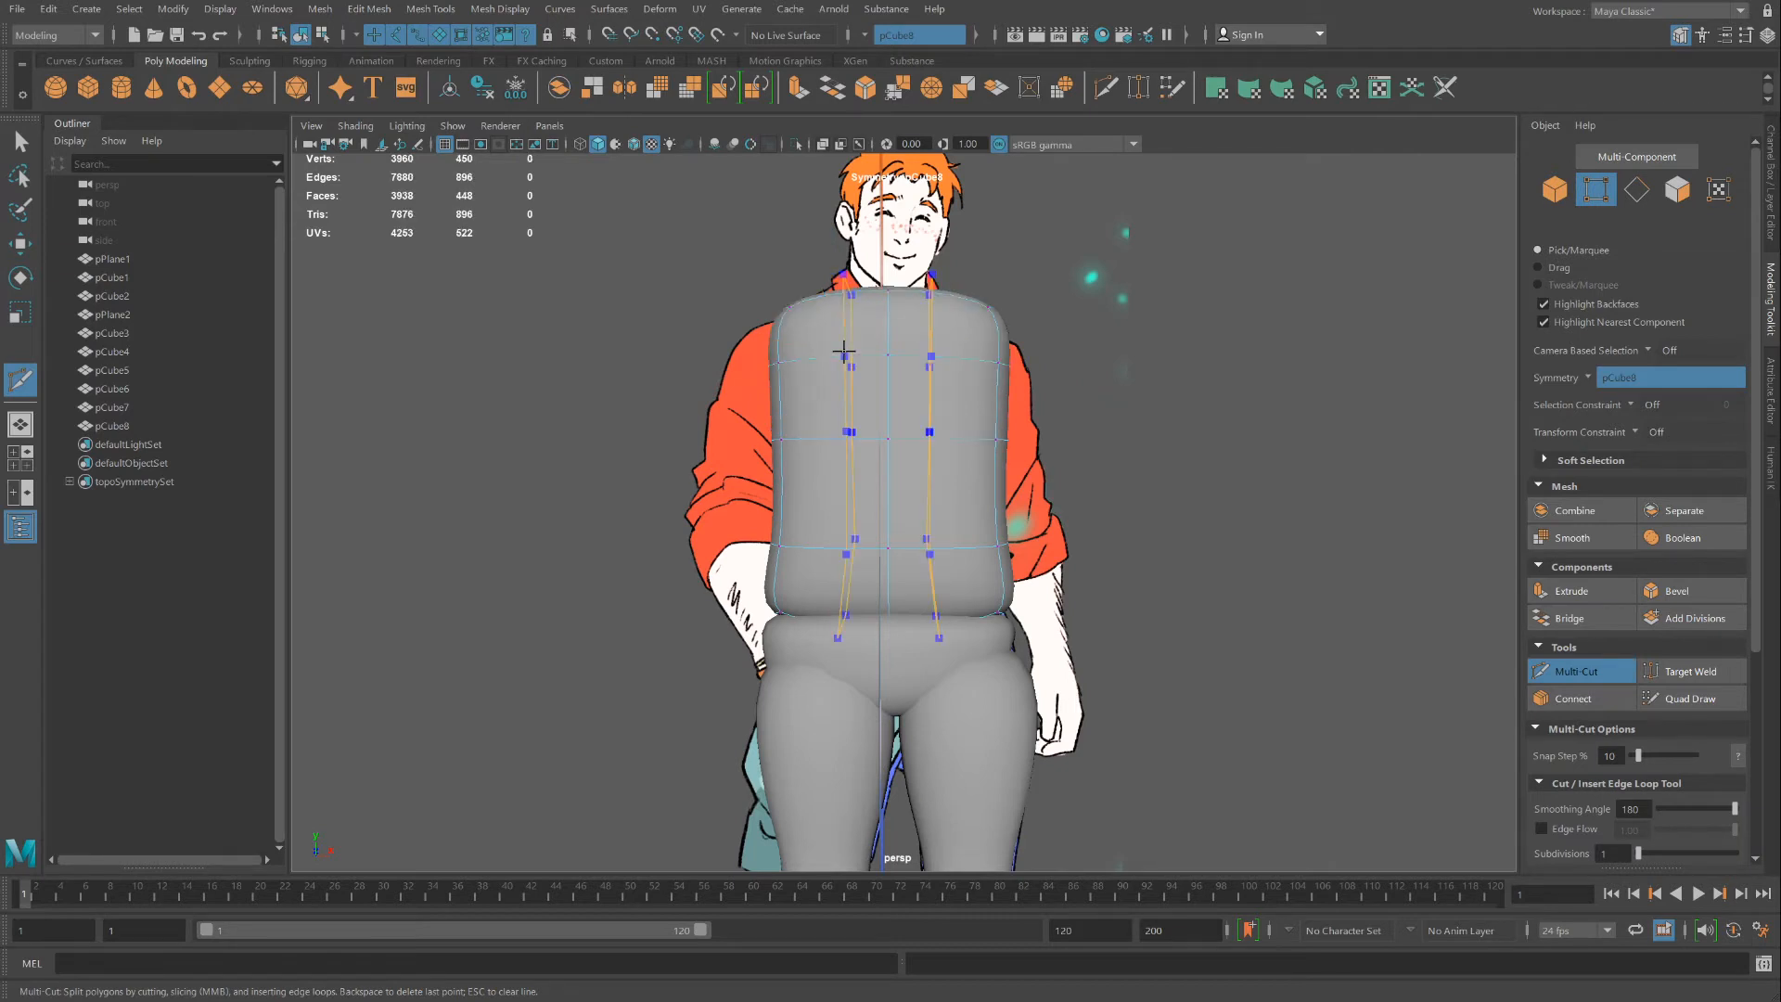
{"action": "left_click", "coordinate": [20, 243]}
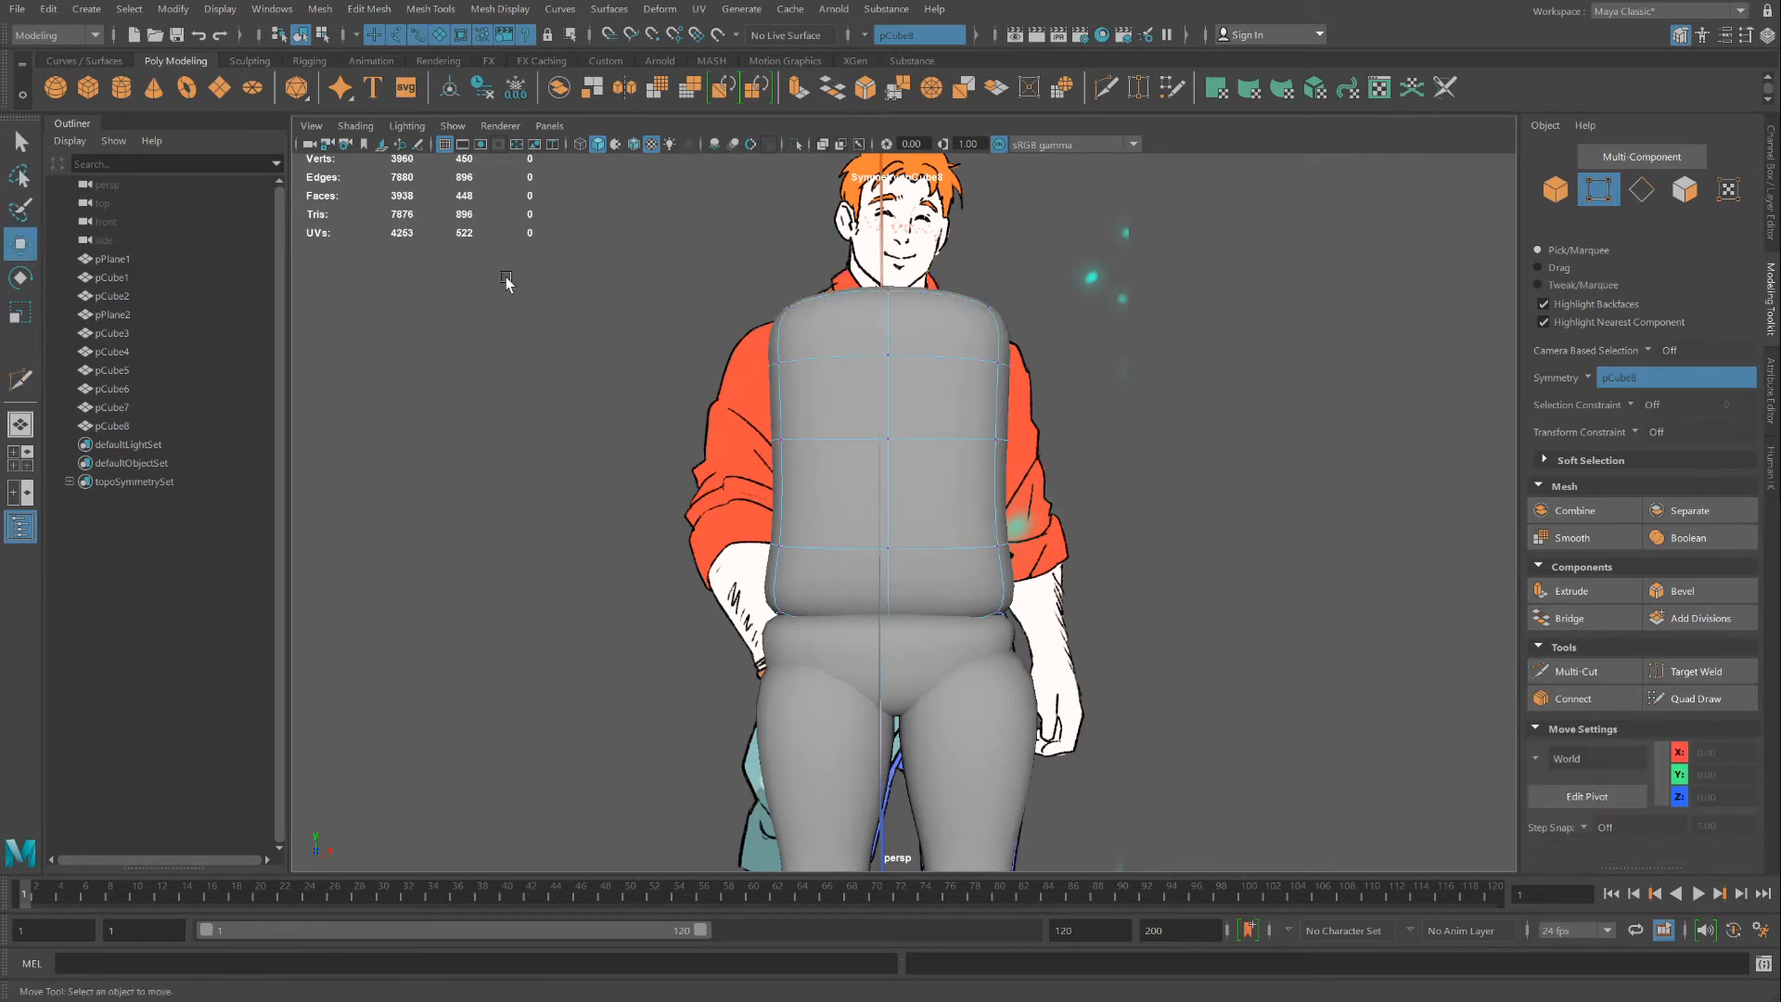
Lower the torso's top corner vertices and pull its bottom corner vertices inward to about -10.57 on X
{"action": "left_click_drag", "start_coordinate": [958, 268], "coordinate": [1046, 330]}
{"action": "left_click_drag", "start_coordinate": [1016, 257], "coordinate": [1022, 278]}
{"action": "left_click_drag", "start_coordinate": [725, 531], "coordinate": [815, 640]}
{"action": "left_click_drag", "start_coordinate": [840, 587], "coordinate": [845, 587]}
{"action": "left_click_drag", "start_coordinate": [728, 589], "coordinate": [817, 642]}
{"action": "left_click_drag", "start_coordinate": [842, 627], "coordinate": [864, 627]}
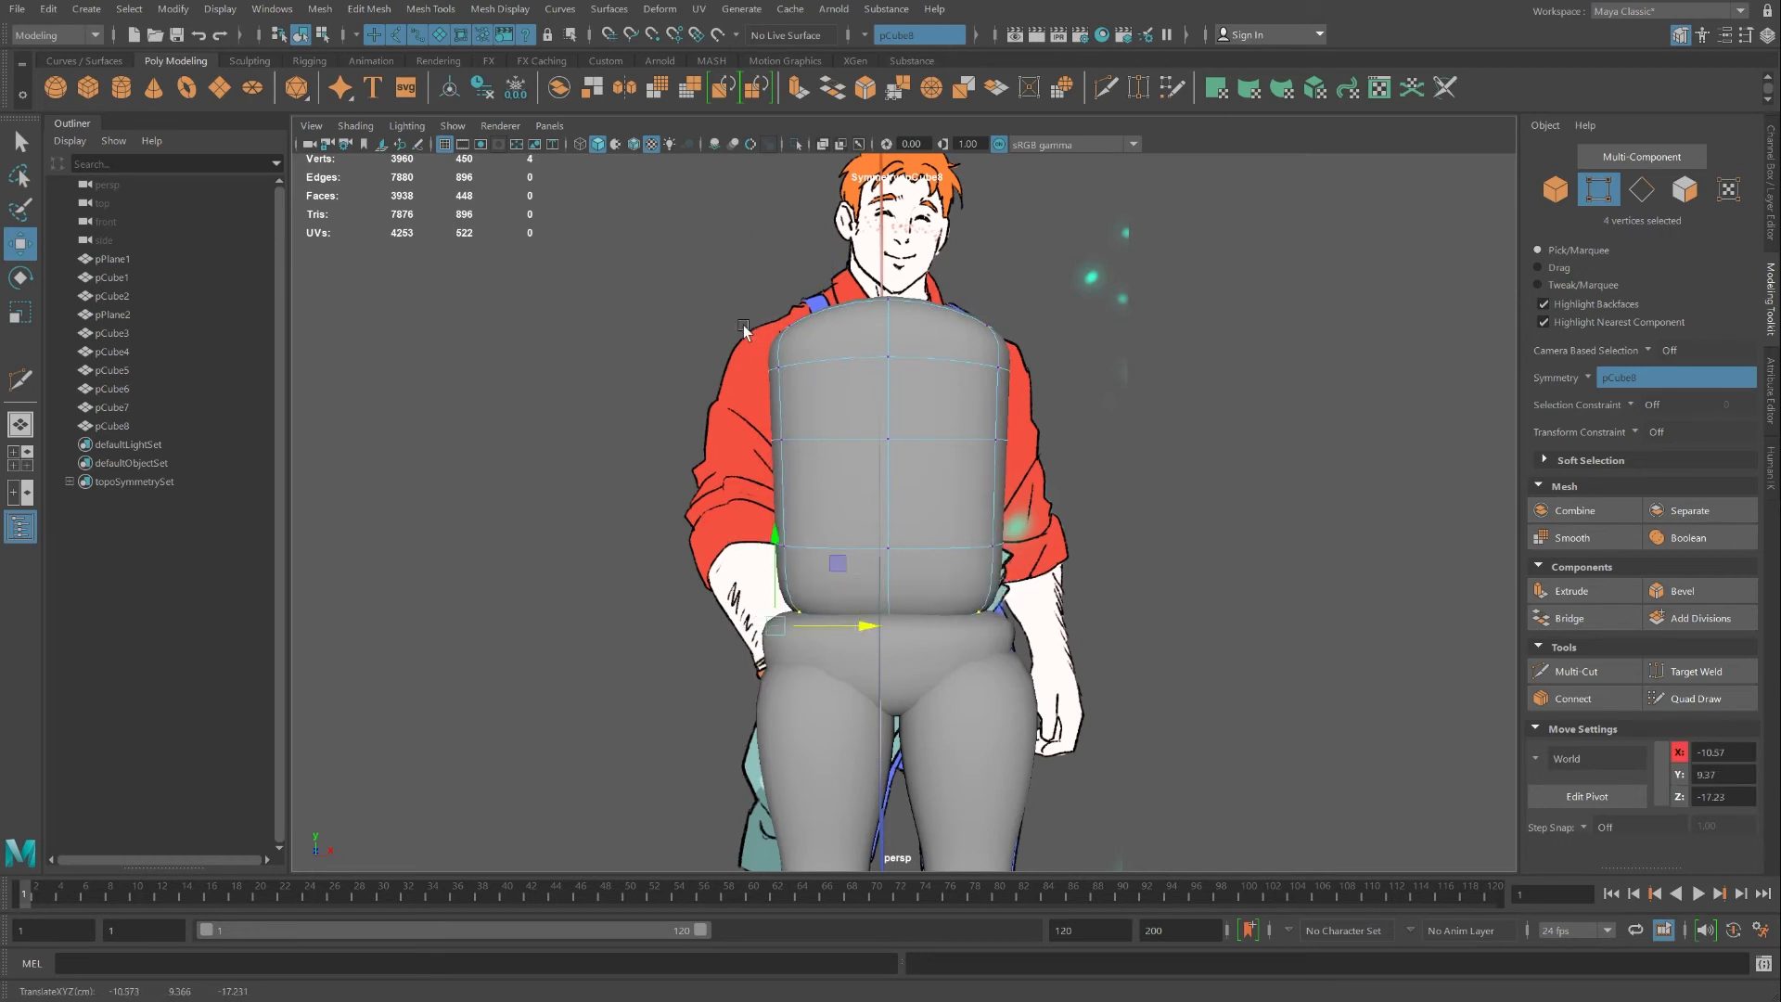
Adjust the torso's upper side vertices from the front and reshape its upper back vertices against the side reference
{"action": "left_click_drag", "start_coordinate": [729, 308], "coordinate": [815, 389]}
{"action": "mouse_move", "coordinate": [854, 351]}
{"action": "left_mouse_down"}
{"action": "mouse_move", "coordinate": [877, 351]}
{"action": "mouse_move", "coordinate": [849, 350]}
{"action": "left_mouse_up"}
{"action": "scroll", "coordinate": [1026, 449], "scroll_direction": "down", "scroll_amount": 4}
{"action": "mouse_move", "coordinate": [1027, 450]}
{"action": "left_mouse_down", "text": "alt"}
{"action": "mouse_move", "coordinate": [644, 471]}
{"action": "mouse_move", "coordinate": [1021, 464]}
{"action": "left_mouse_up", "text": "alt"}
{"action": "scroll", "coordinate": [928, 417], "scroll_direction": "up", "scroll_amount": 4}
{"action": "left_click_drag", "start_coordinate": [965, 288], "coordinate": [979, 302]}
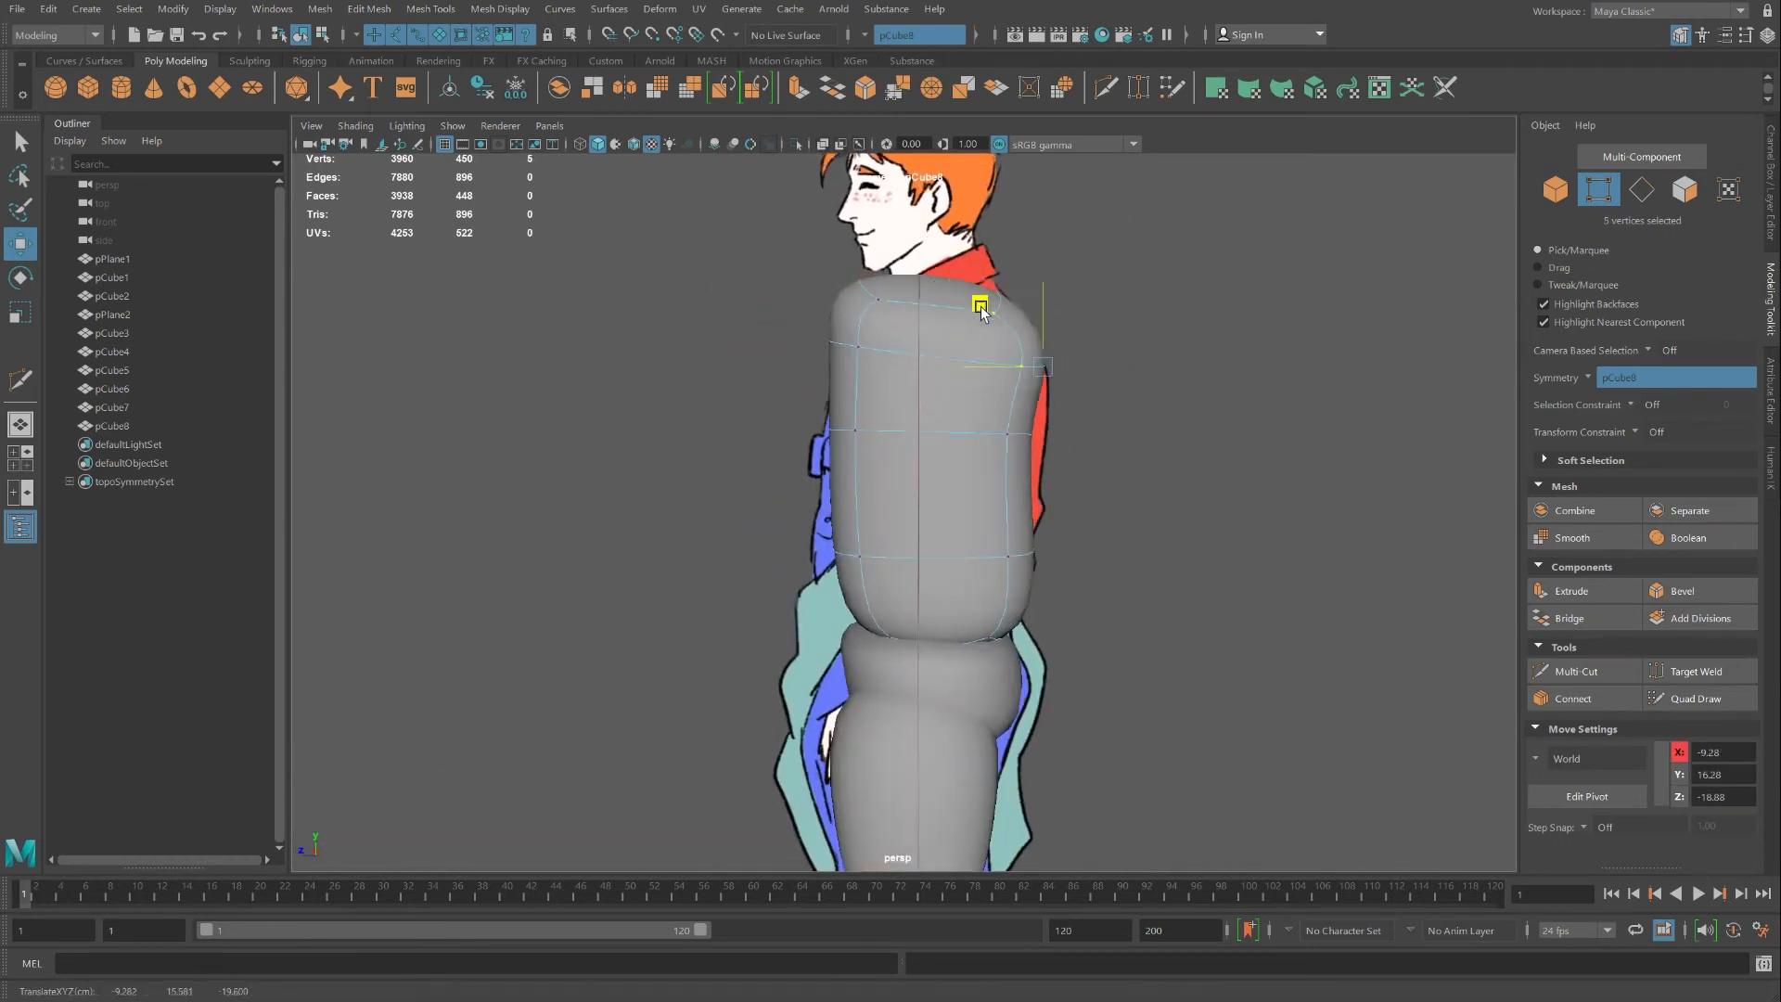
{"action": "left_click_drag", "start_coordinate": [937, 418], "coordinate": [950, 418]}
Reposition the torso's upper front vertices against the side reference and select its top corner vertices for checking from the front
{"action": "left_click_drag", "start_coordinate": [795, 255], "coordinate": [905, 338]}
{"action": "left_click_drag", "start_coordinate": [770, 261], "coordinate": [787, 251]}
{"action": "left_click_drag", "start_coordinate": [721, 420], "coordinate": [720, 422]}
{"action": "left_click_drag", "start_coordinate": [770, 519], "coordinate": [877, 598]}
{"action": "left_click_drag", "start_coordinate": [733, 571], "coordinate": [1104, 556], "text": "alt"}
{"action": "left_click_drag", "start_coordinate": [798, 260], "coordinate": [891, 329]}
{"action": "left_click_drag", "start_coordinate": [938, 409], "coordinate": [761, 446], "text": "alt"}
{"action": "right_click_drag", "start_coordinate": [1438, 811], "coordinate": [1141, 846], "text": "alt"}
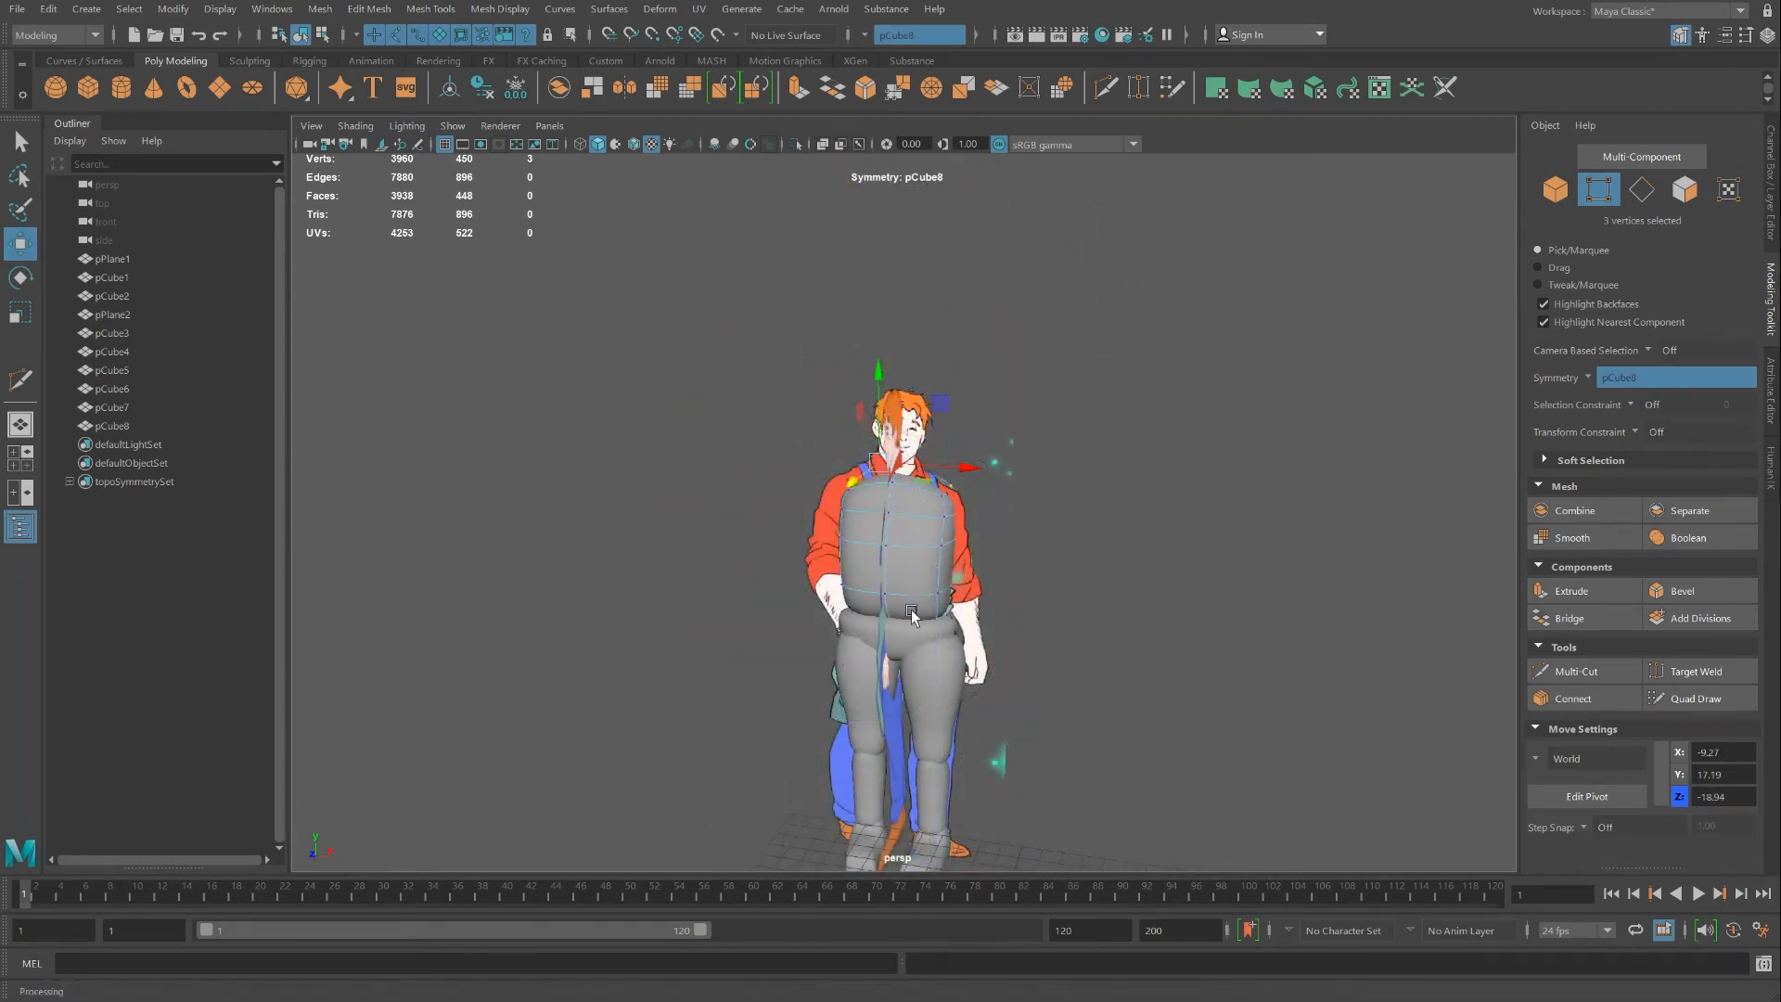
Duplicate the lower-leg mesh under the torso and place the copy beside the shoulder at about -2.41 X, 13.46 Y
{"action": "scroll", "coordinate": [915, 608], "scroll_direction": "up", "scroll_amount": 5}
{"action": "scroll", "coordinate": [918, 612], "scroll_direction": "down", "scroll_amount": 5}
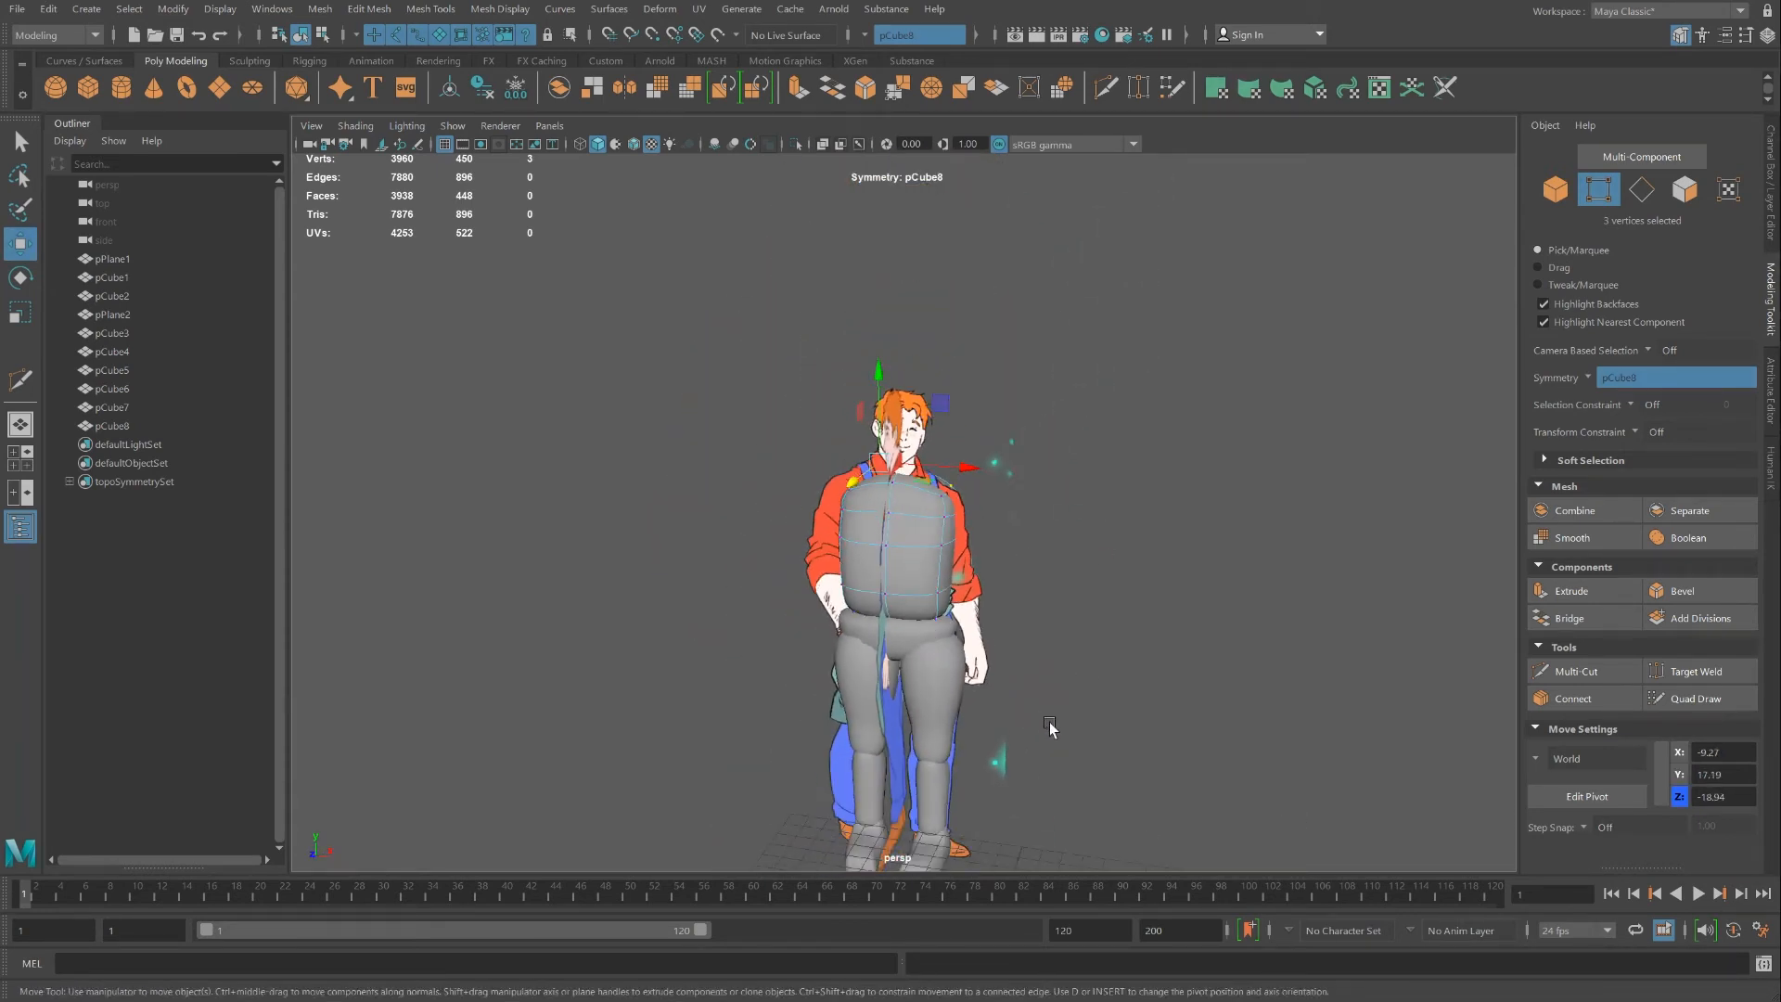
{"action": "left_click", "coordinate": [930, 808]}
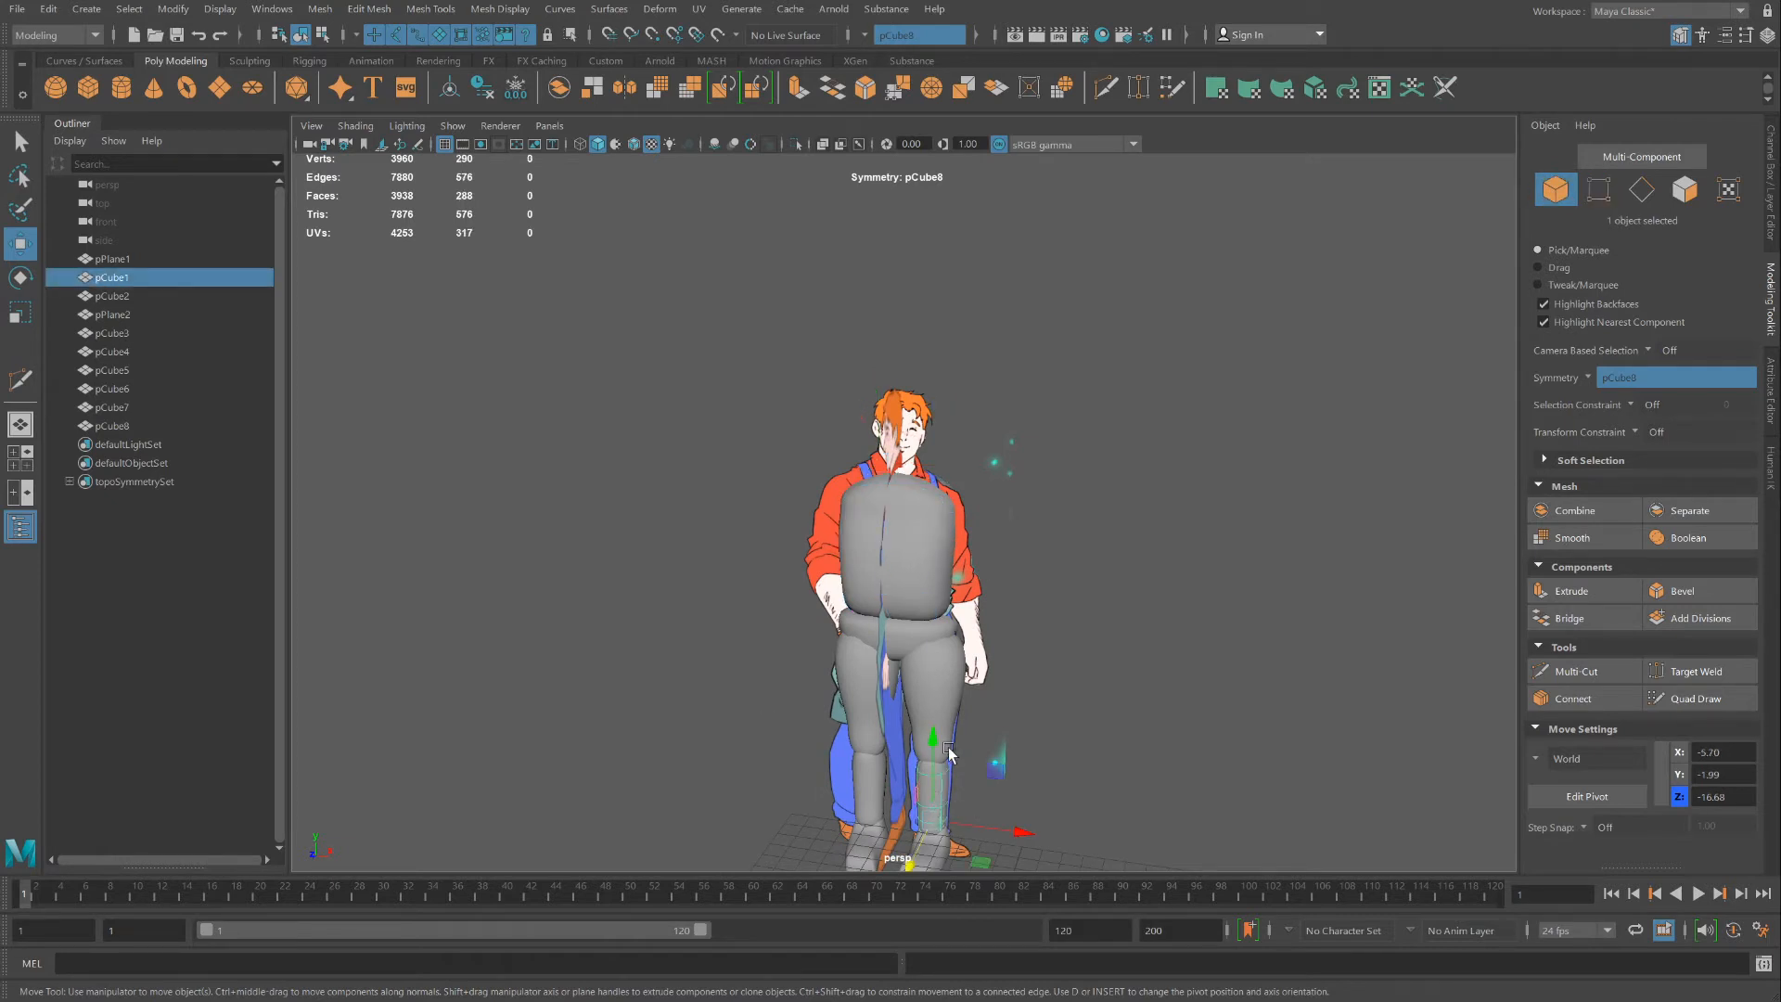
{"action": "left_click_drag", "start_coordinate": [933, 740], "coordinate": [913, 551], "text": "shift"}
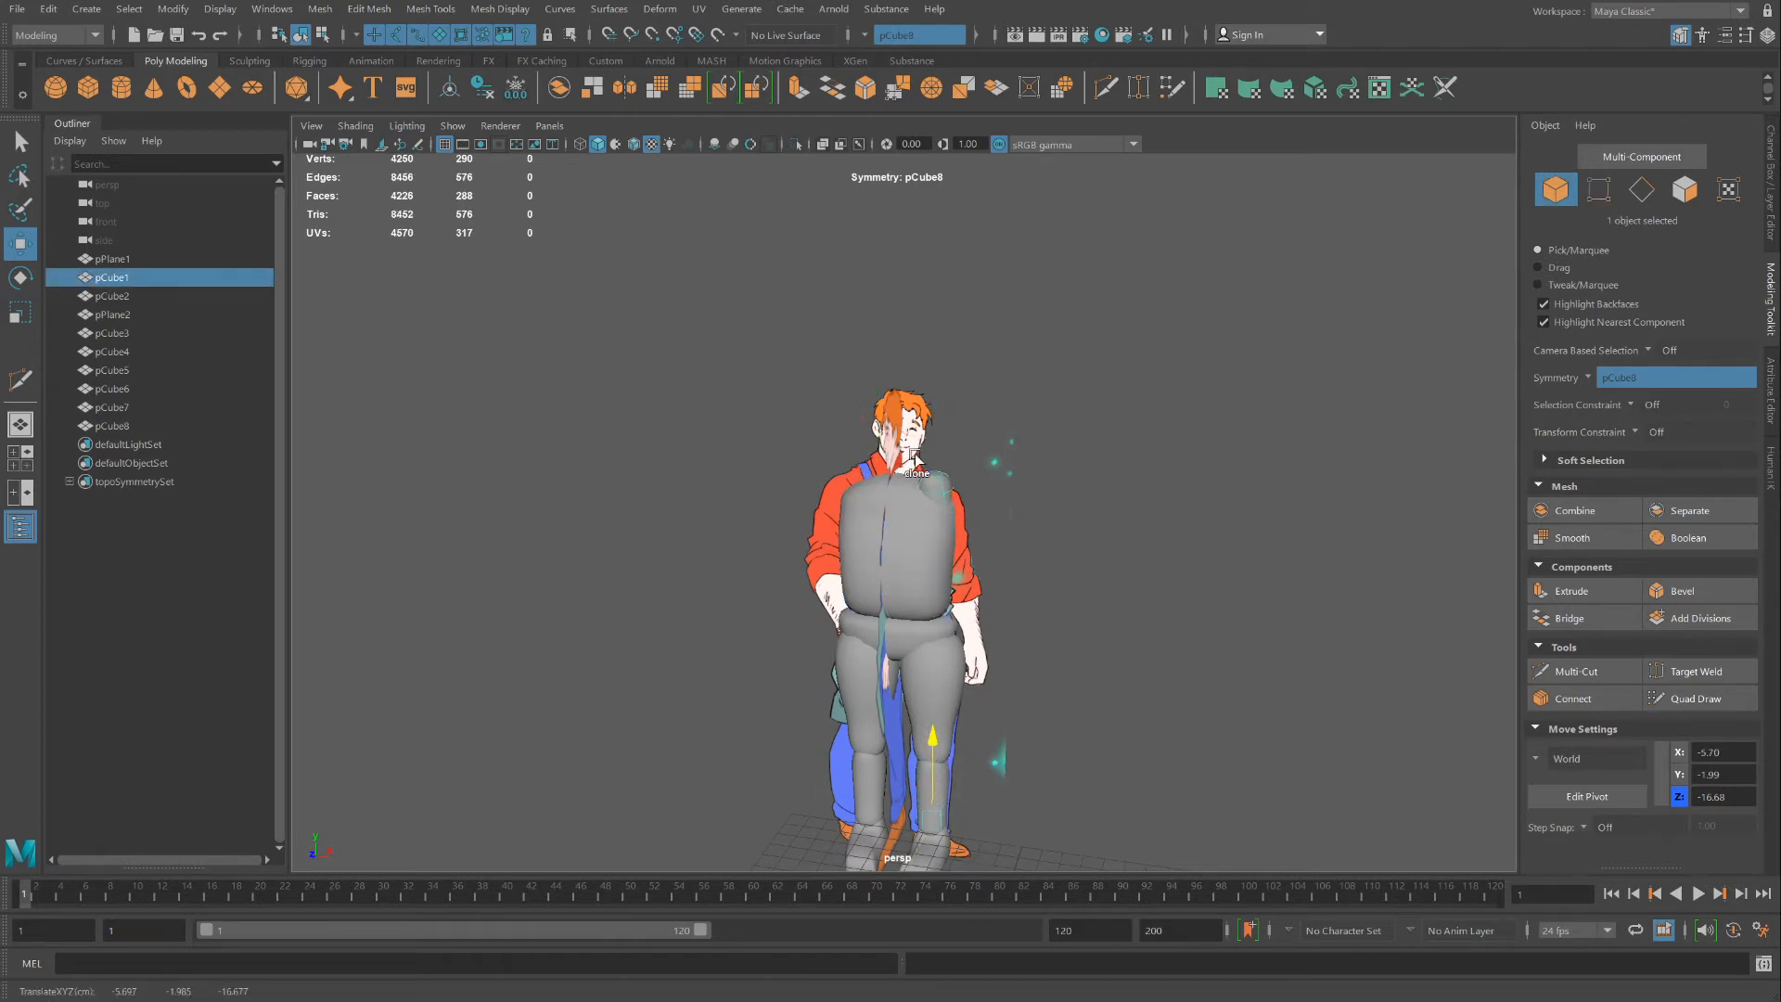
{"action": "left_click_drag", "start_coordinate": [914, 457], "coordinate": [916, 459], "text": "shift"}
{"action": "left_click_drag", "start_coordinate": [1016, 555], "coordinate": [1081, 558]}
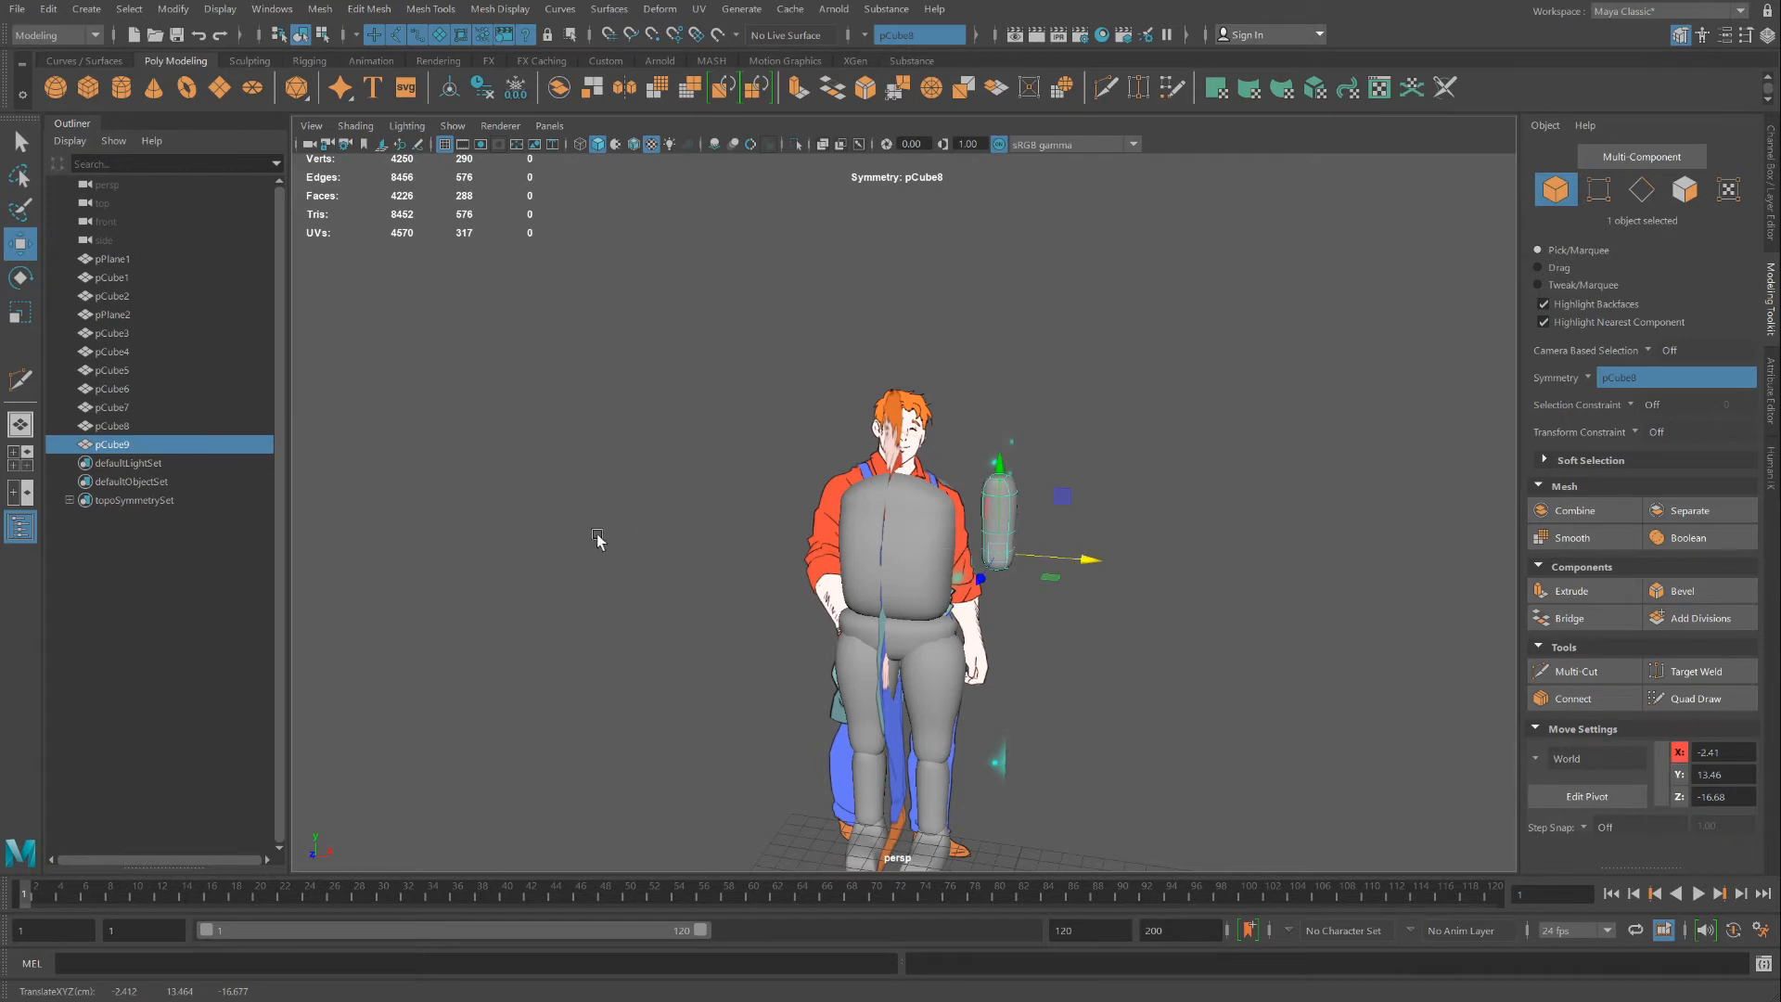
Move the duplicated piece over the reference's upper arm, to about -4.26 on X and 12.22 on Y
{"action": "left_click", "coordinate": [17, 318]}
{"action": "mouse_move", "coordinate": [886, 504]}
{"action": "left_mouse_down", "text": "alt"}
{"action": "mouse_move", "coordinate": [629, 493]}
{"action": "mouse_move", "coordinate": [905, 494]}
{"action": "left_mouse_up", "text": "alt"}
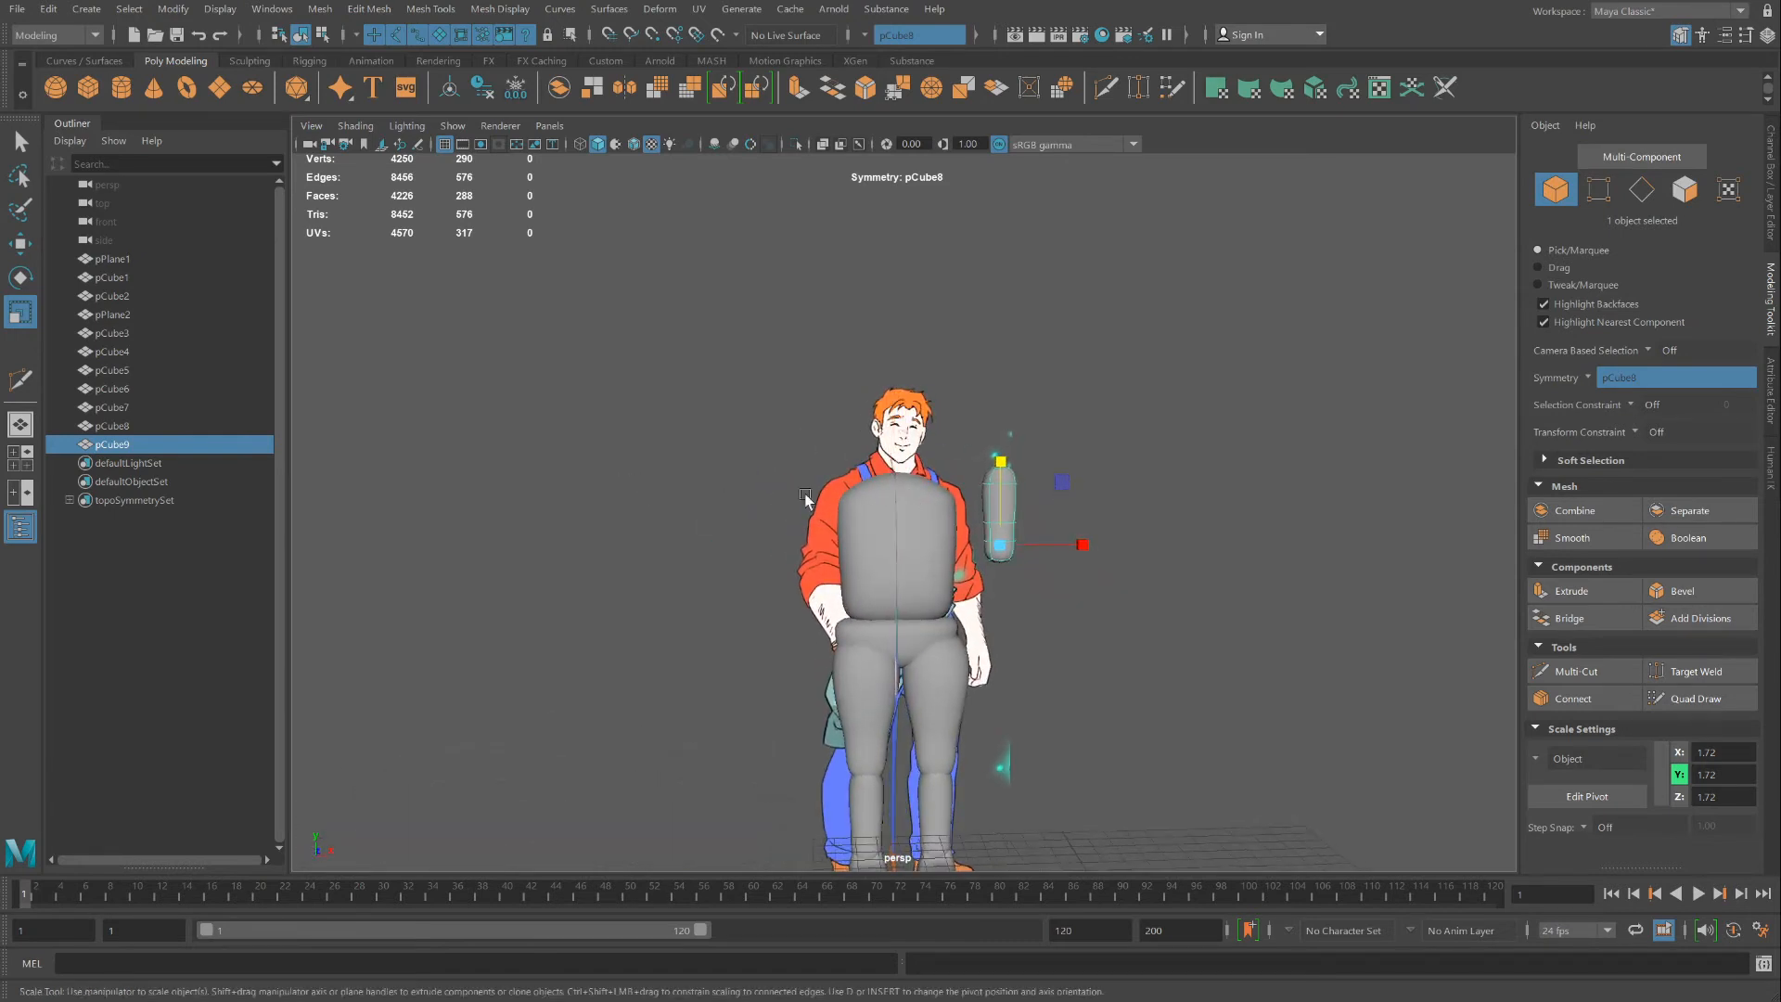
{"action": "left_click", "coordinate": [22, 245]}
{"action": "scroll", "coordinate": [993, 488], "scroll_direction": "up", "scroll_amount": 5}
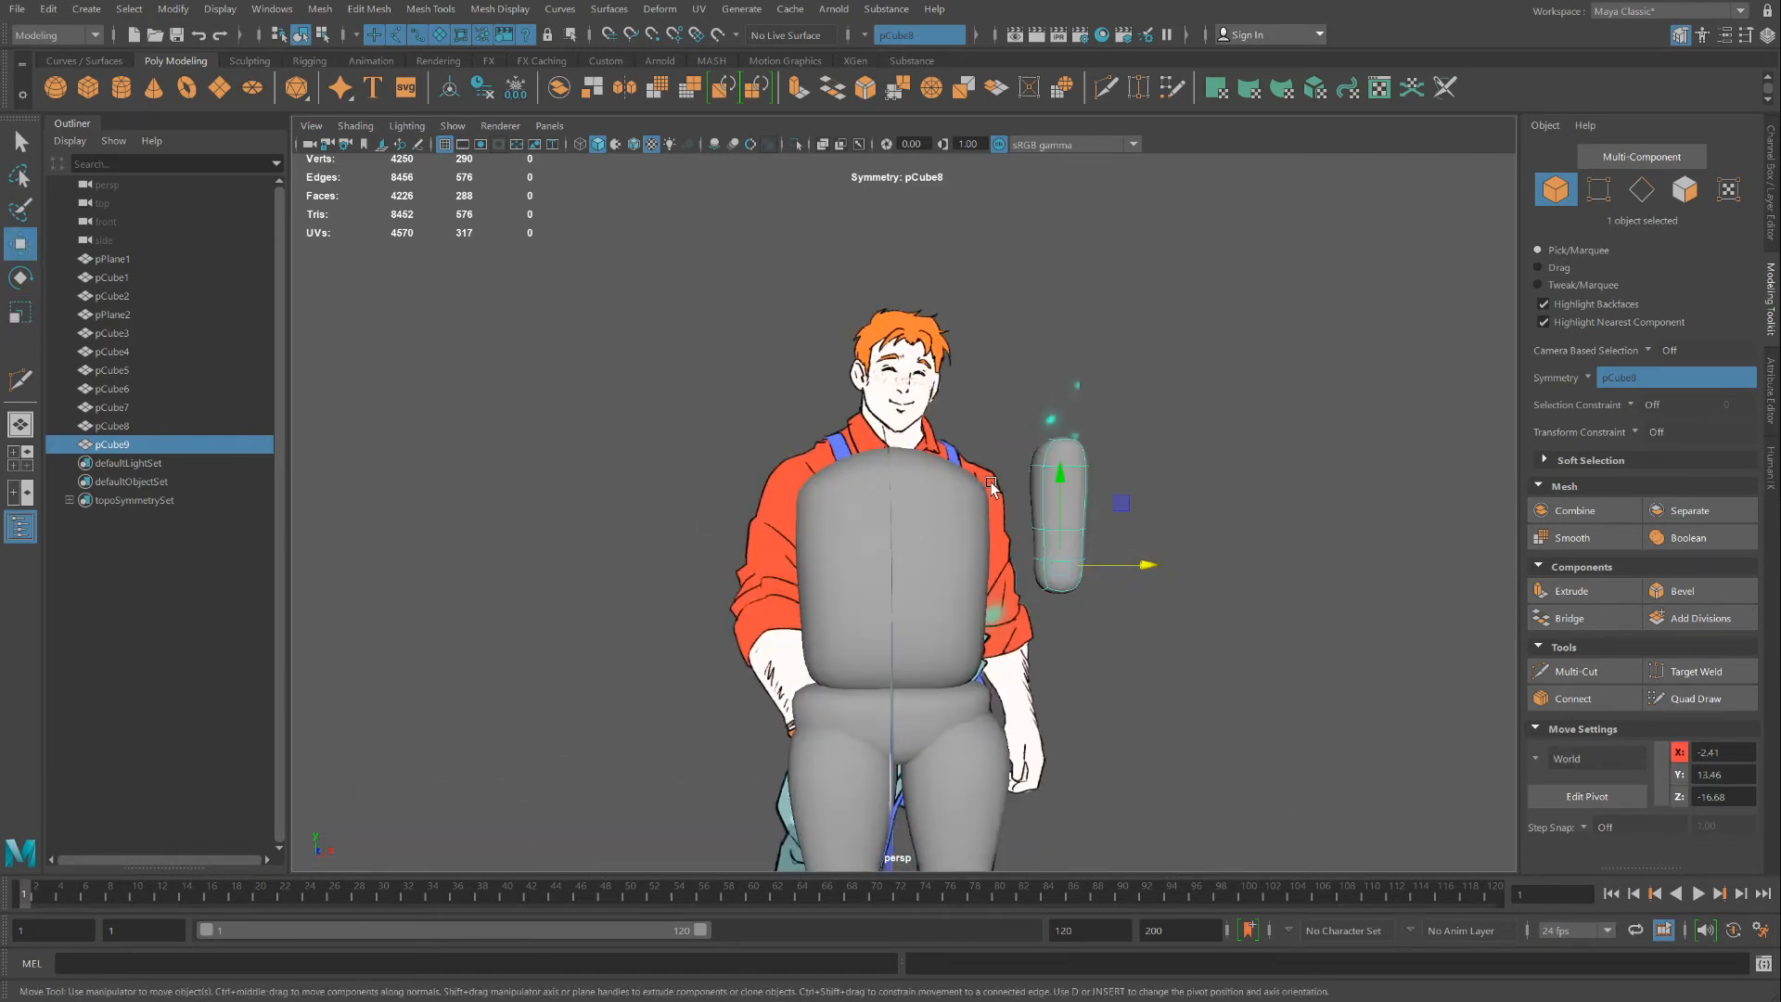
{"action": "left_click_drag", "start_coordinate": [926, 423], "coordinate": [911, 432], "text": "alt"}
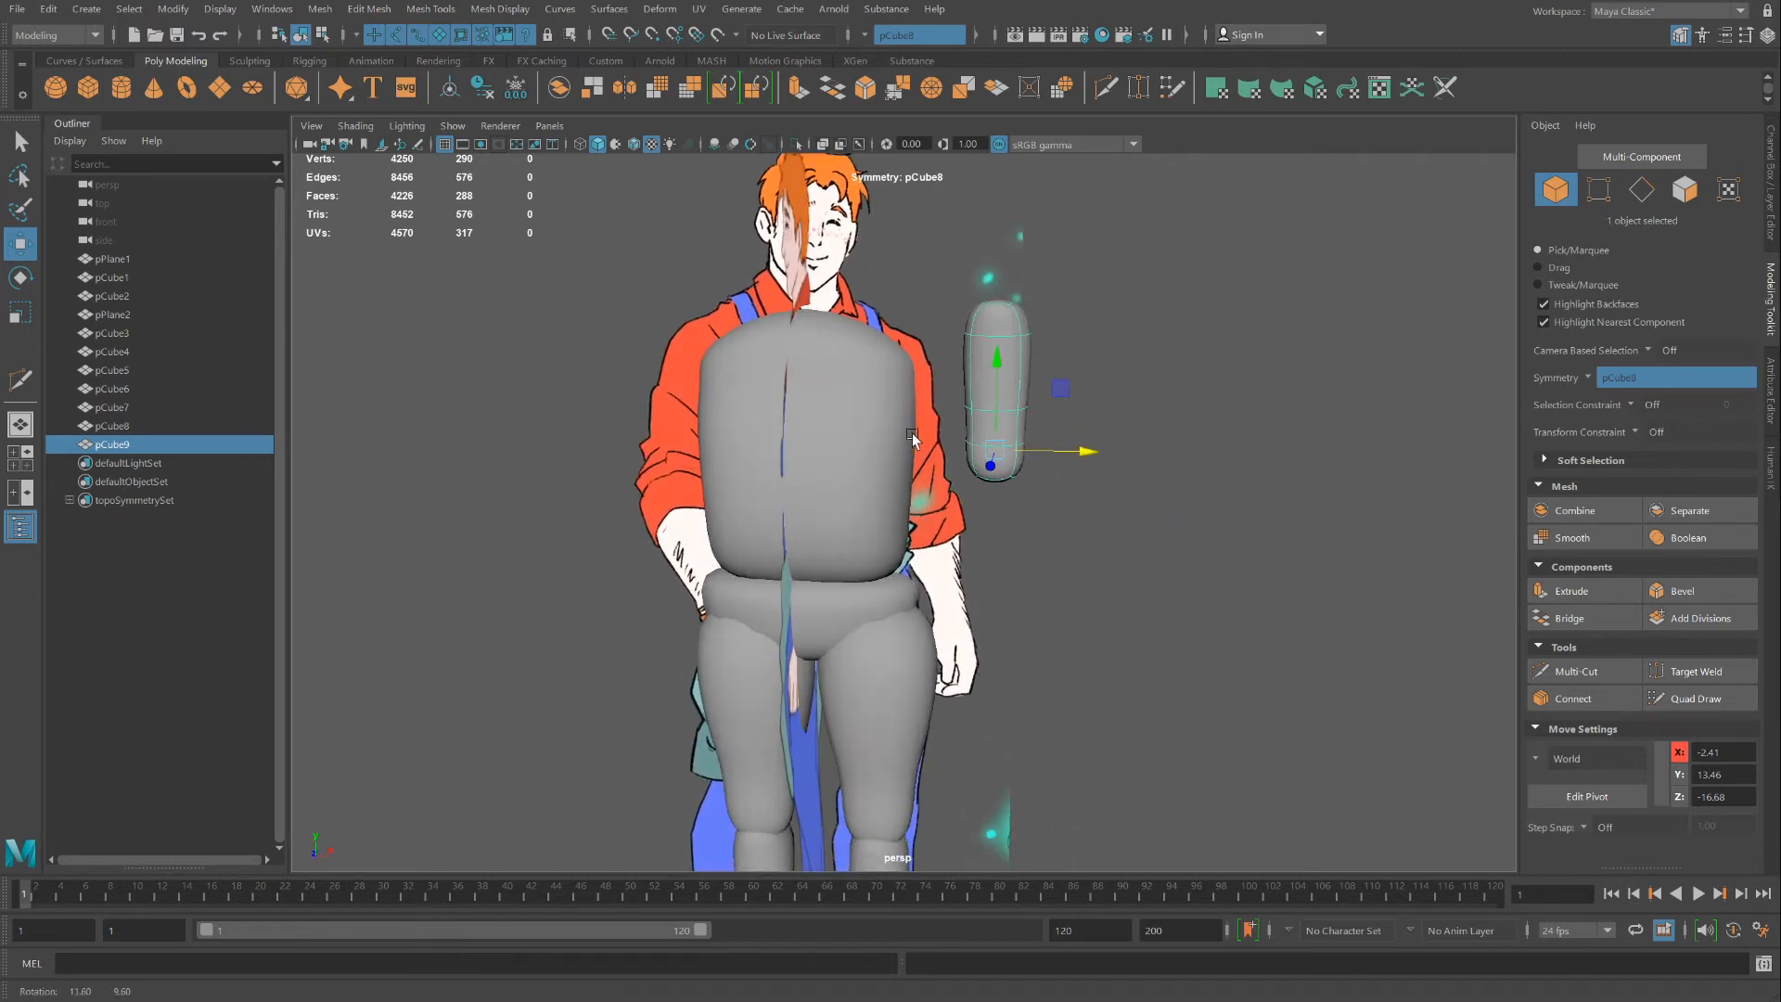
{"action": "left_click_drag", "start_coordinate": [1044, 451], "coordinate": [987, 451]}
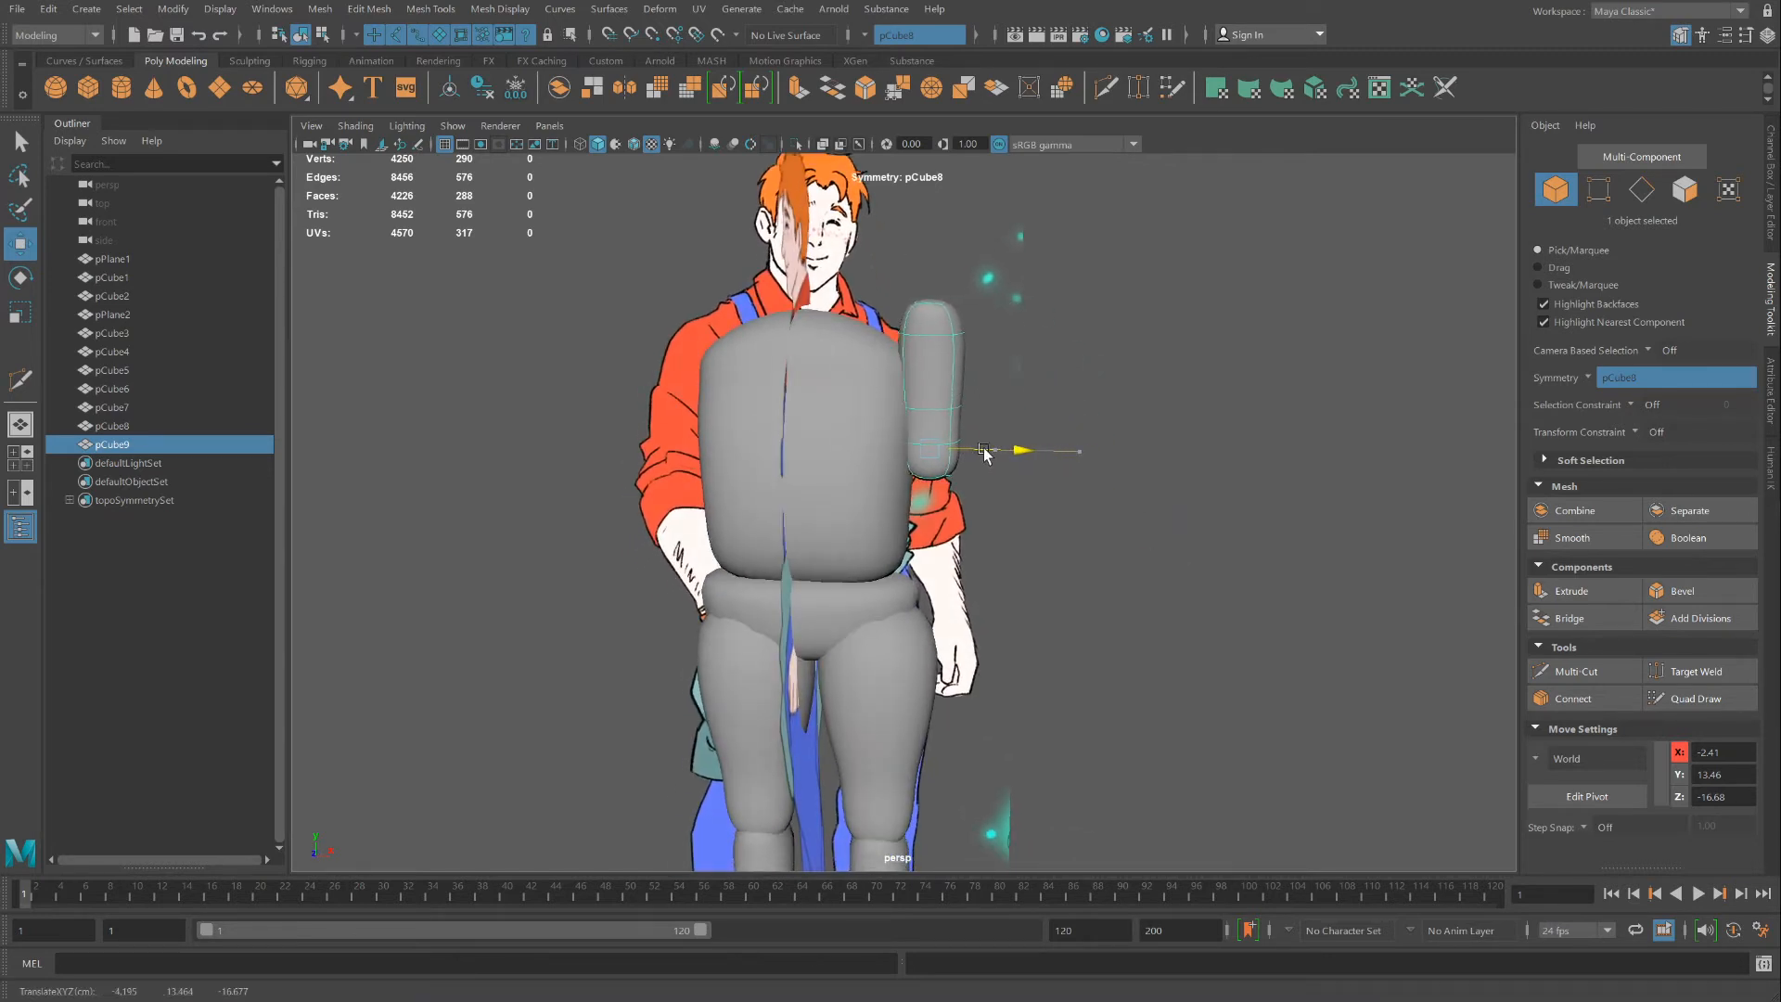
{"action": "left_click_drag", "start_coordinate": [925, 364], "coordinate": [926, 405]}
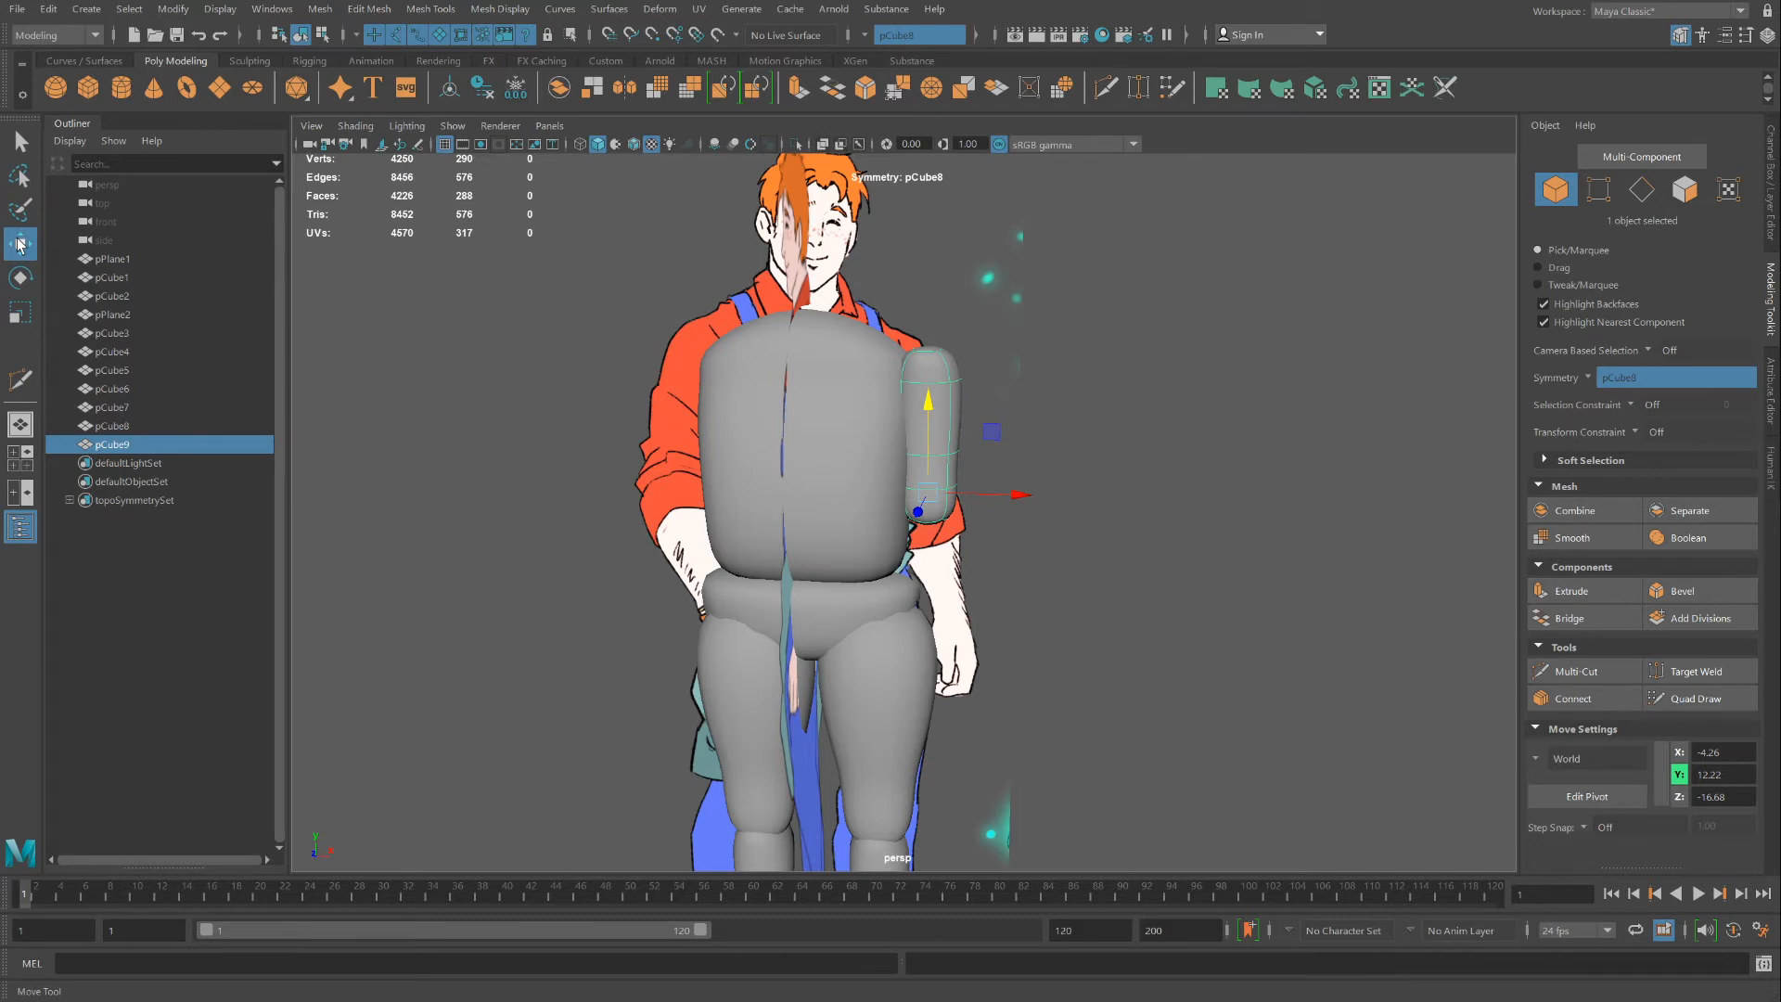
Tilt the upper-arm piece on Z along the sleeve and move its pivot to the shoulder end
{"action": "left_click", "coordinate": [18, 286]}
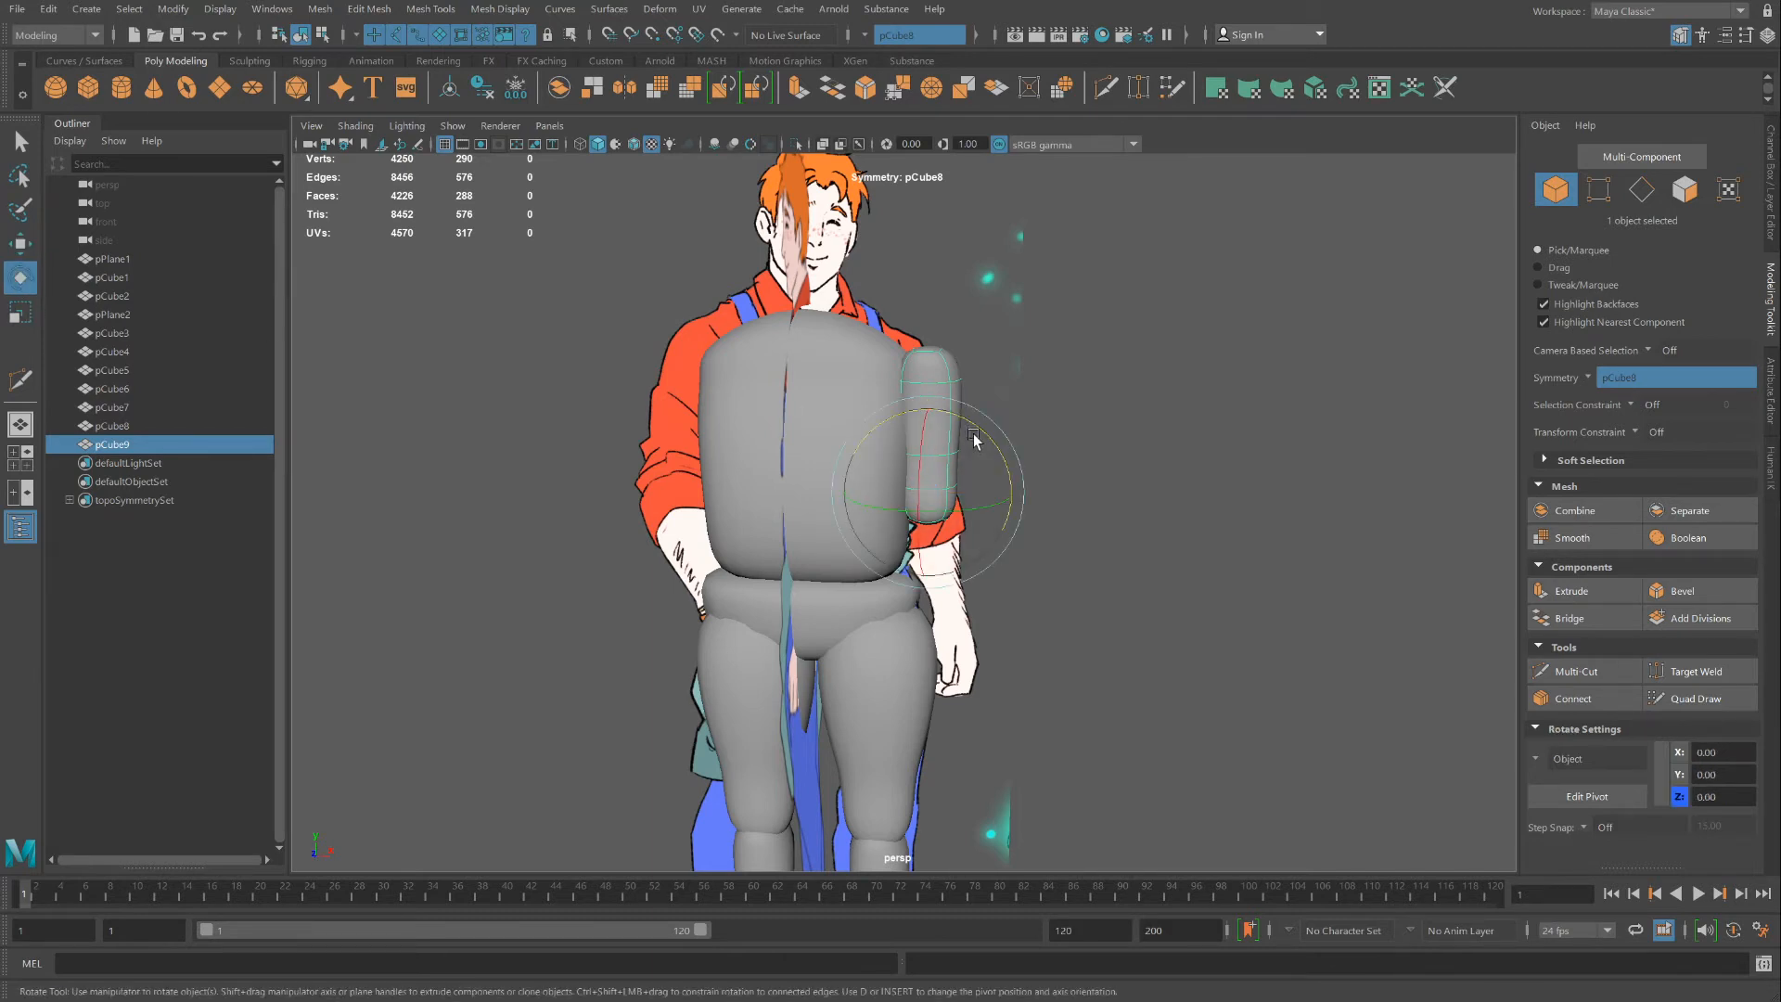
{"action": "left_click_drag", "start_coordinate": [991, 447], "coordinate": [974, 436]}
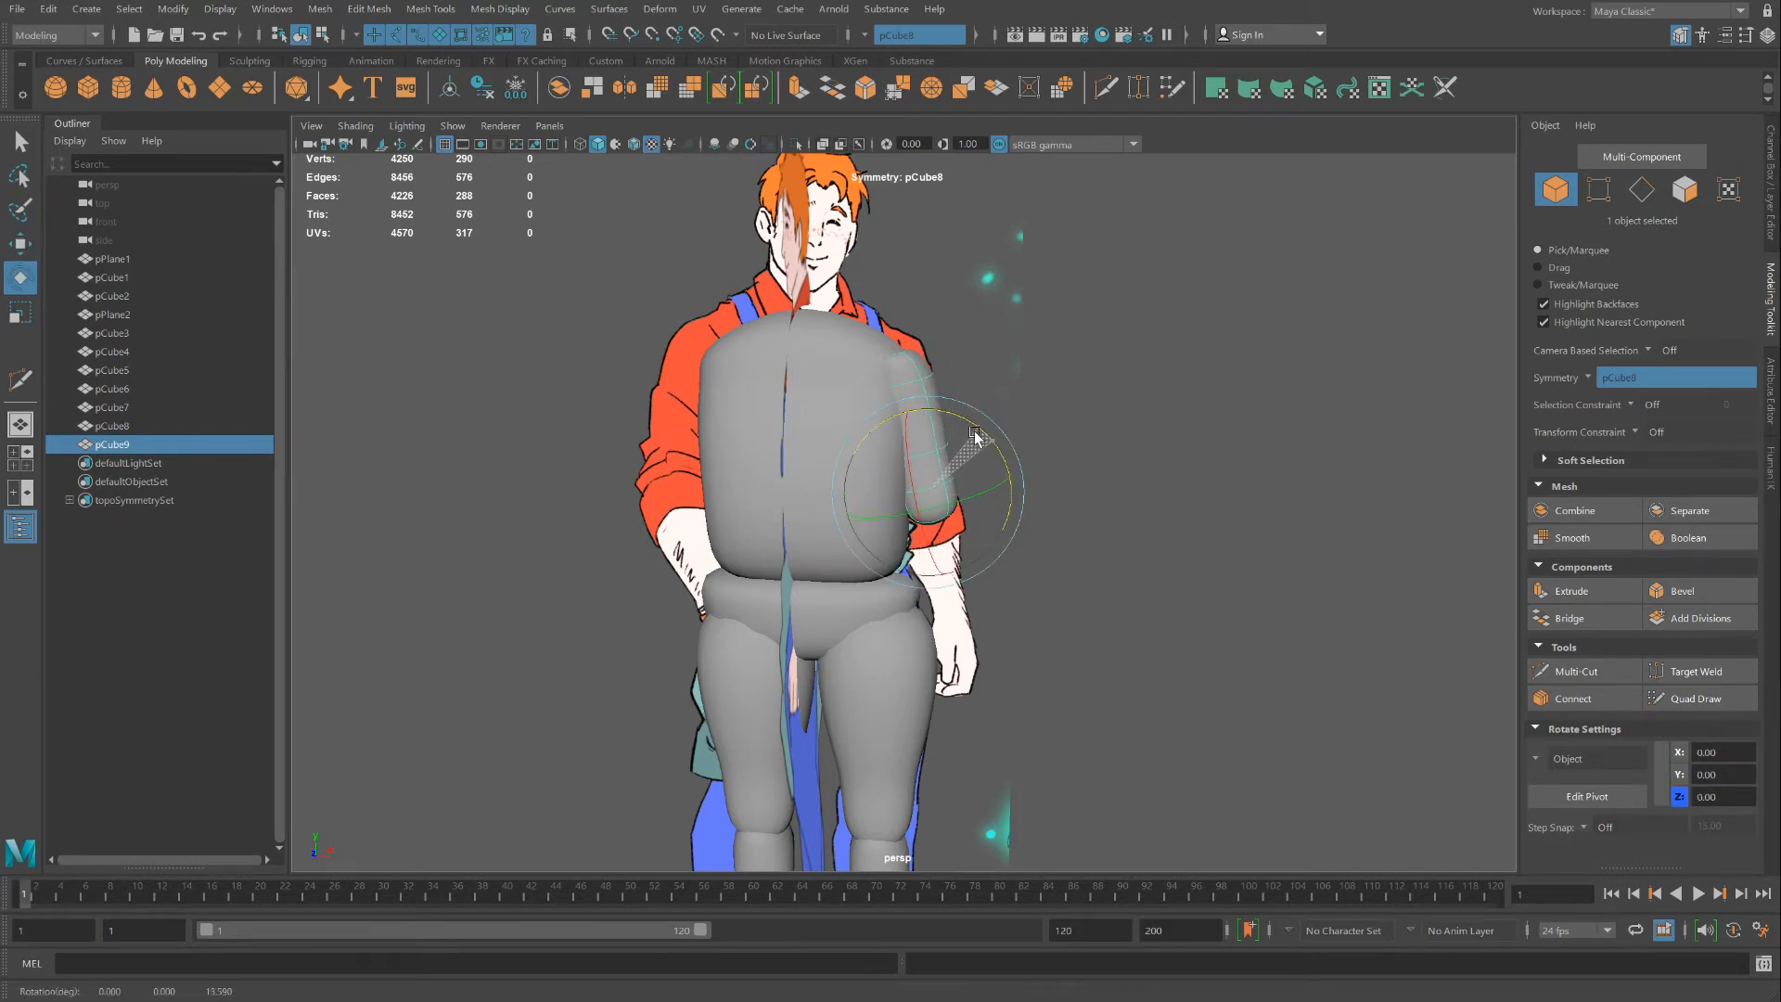
{"action": "left_click", "coordinate": [21, 242]}
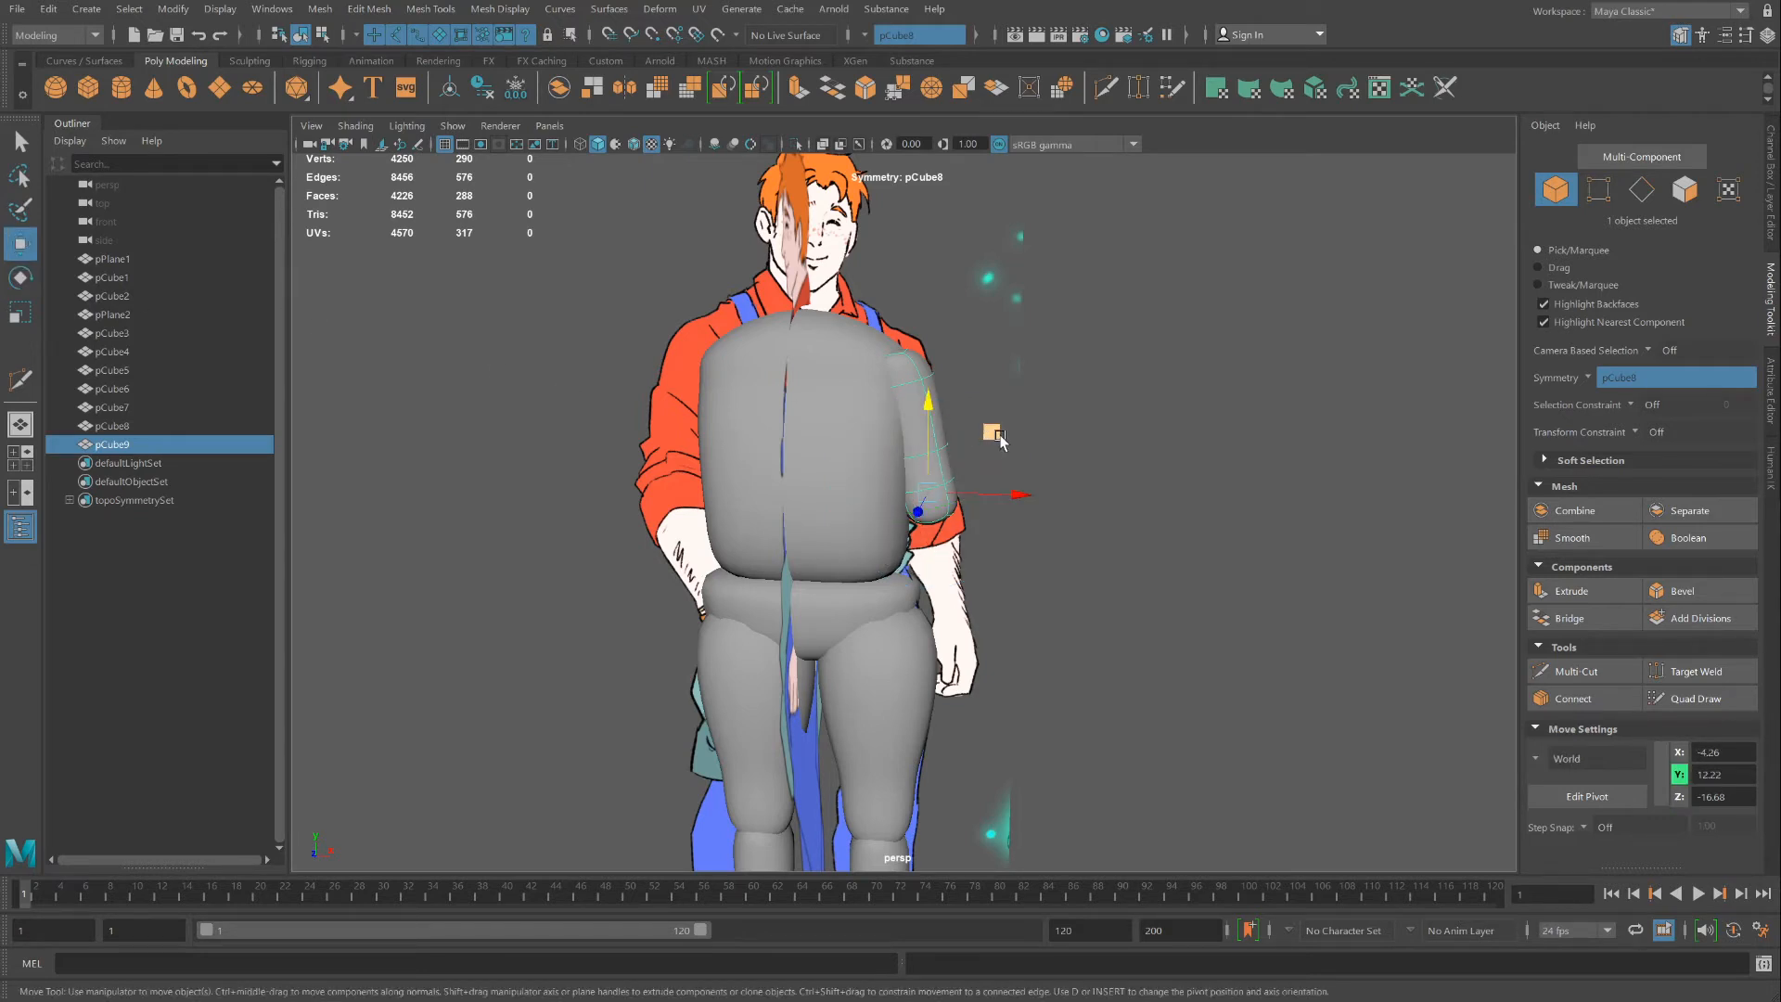
{"action": "key", "text": "d"}
{"action": "left_click_drag", "start_coordinate": [1007, 429], "coordinate": [982, 283]}
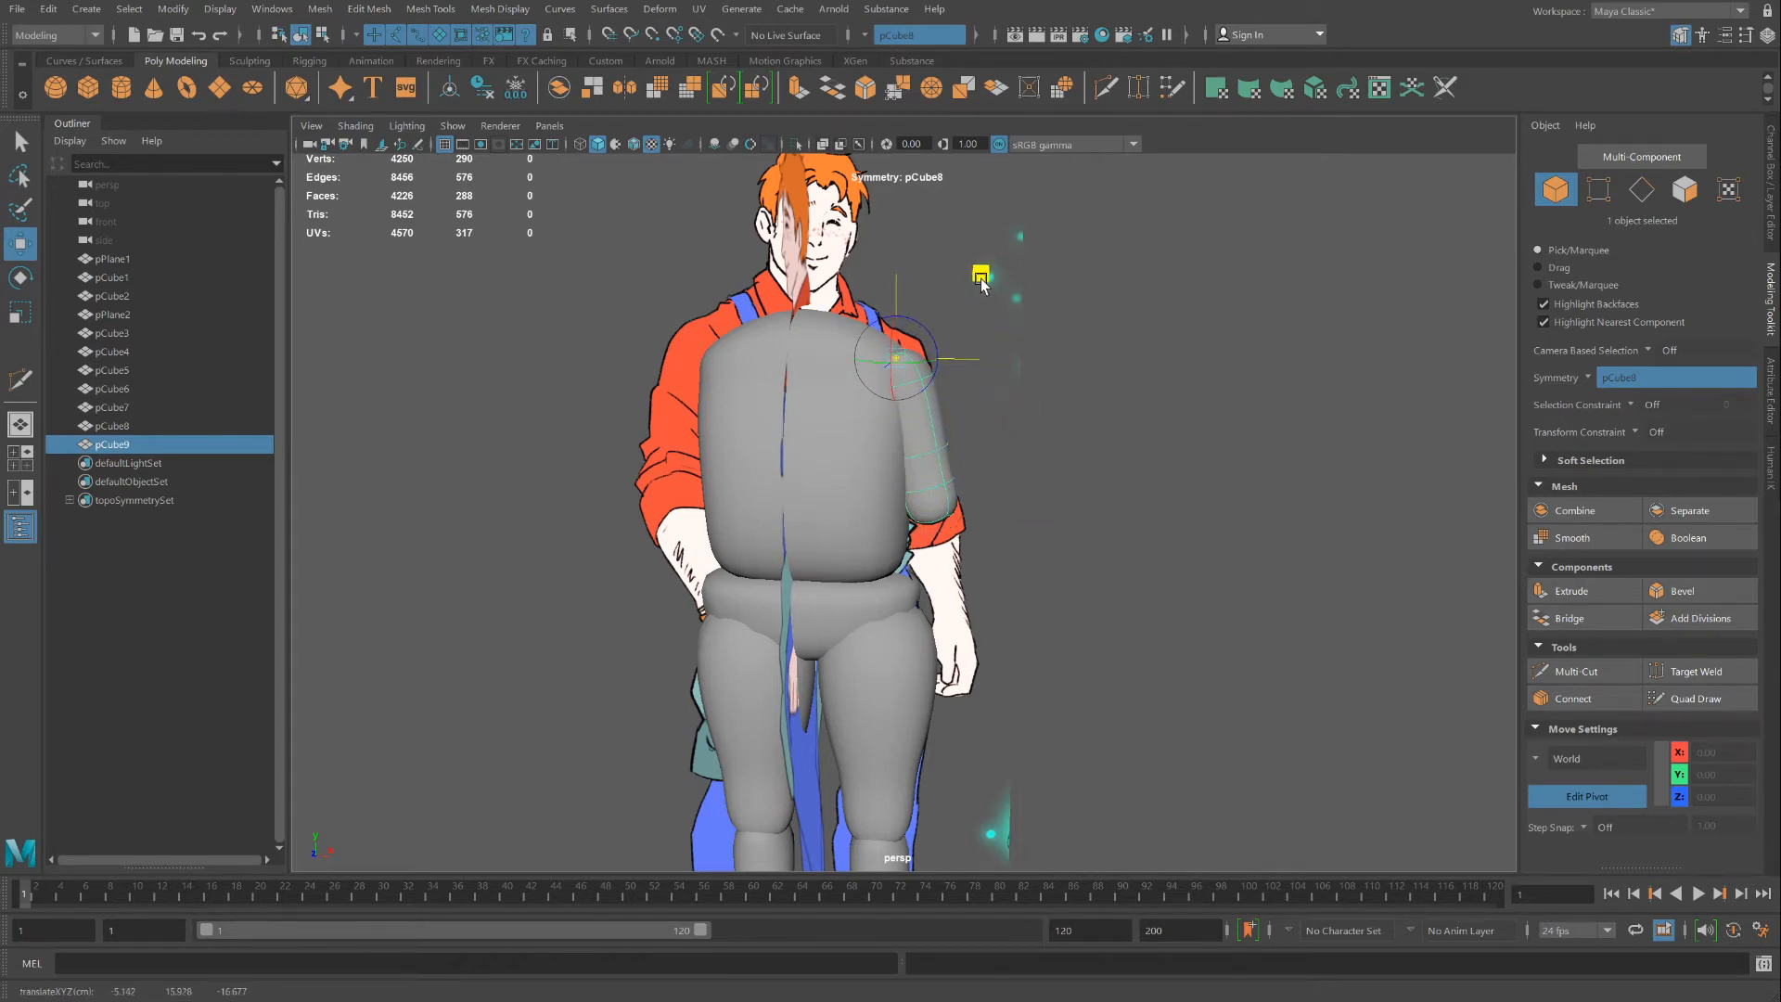
{"action": "key", "text": "d"}
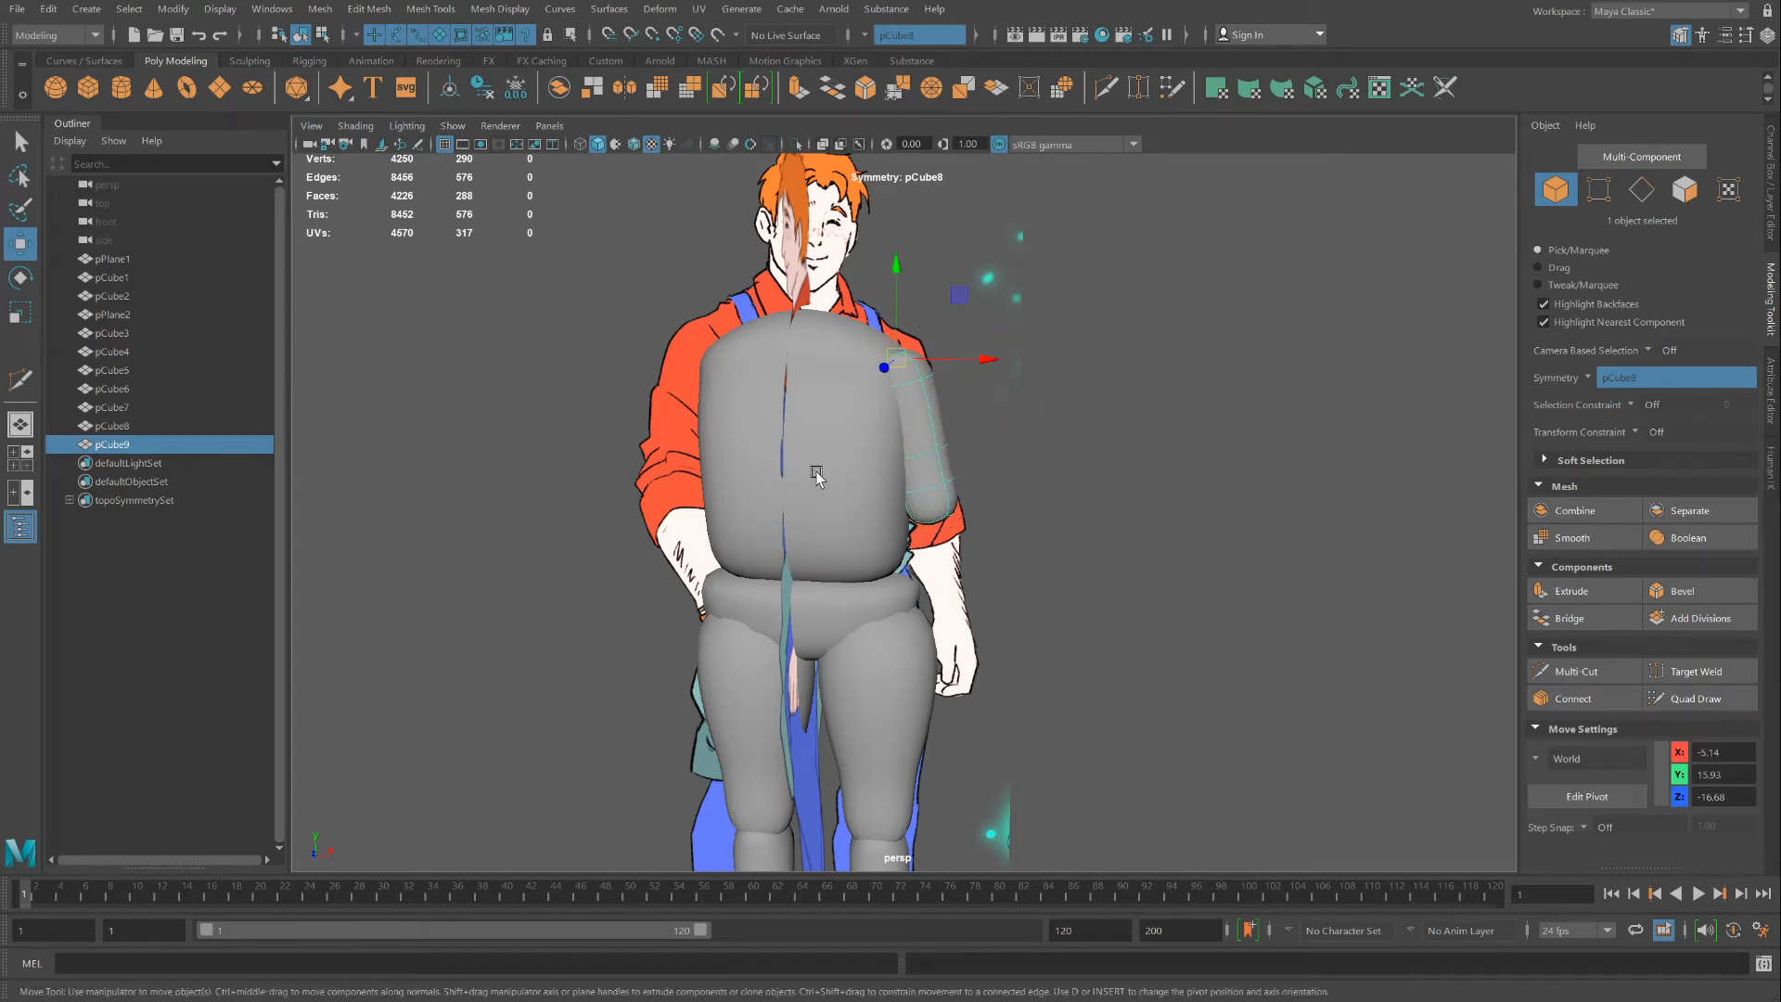
Rotate the upper arm around the shoulder to about 15.7 degrees on Z and raise its pivot to about 16.36 on Y
{"action": "left_click", "coordinate": [20, 279]}
{"action": "mouse_move", "coordinate": [987, 382]}
{"action": "left_mouse_down"}
{"action": "mouse_move", "coordinate": [986, 353]}
{"action": "mouse_move", "coordinate": [986, 375]}
{"action": "left_mouse_up"}
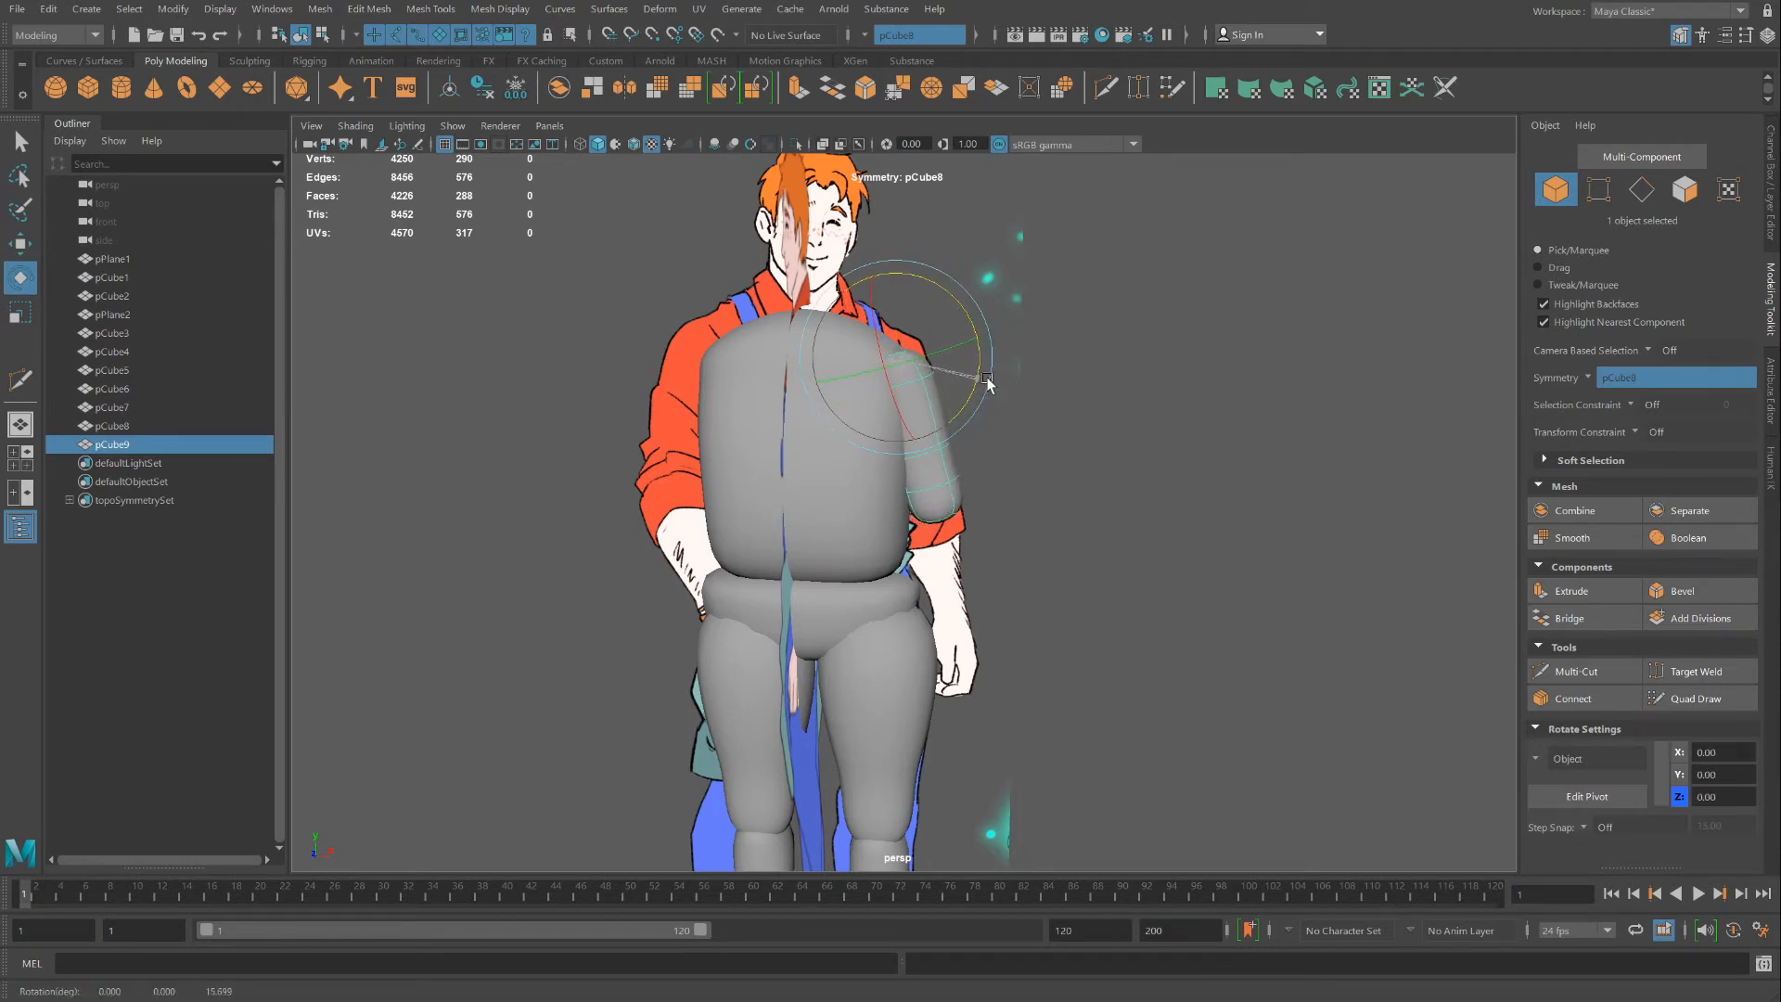
{"action": "key", "text": "w"}
{"action": "scroll", "coordinate": [886, 306], "scroll_direction": "up", "scroll_amount": 5}
{"action": "middle_click_drag", "start_coordinate": [886, 306], "coordinate": [886, 450], "text": "alt"}
{"action": "right_click_drag", "start_coordinate": [886, 450], "coordinate": [826, 450]}
{"action": "left_click_drag", "start_coordinate": [954, 298], "coordinate": [892, 269]}
{"action": "left_click_drag", "start_coordinate": [994, 501], "coordinate": [831, 501], "text": "alt"}
{"action": "key", "text": "F8"}
{"action": "left_click_drag", "start_coordinate": [1062, 455], "coordinate": [983, 544], "text": "alt"}
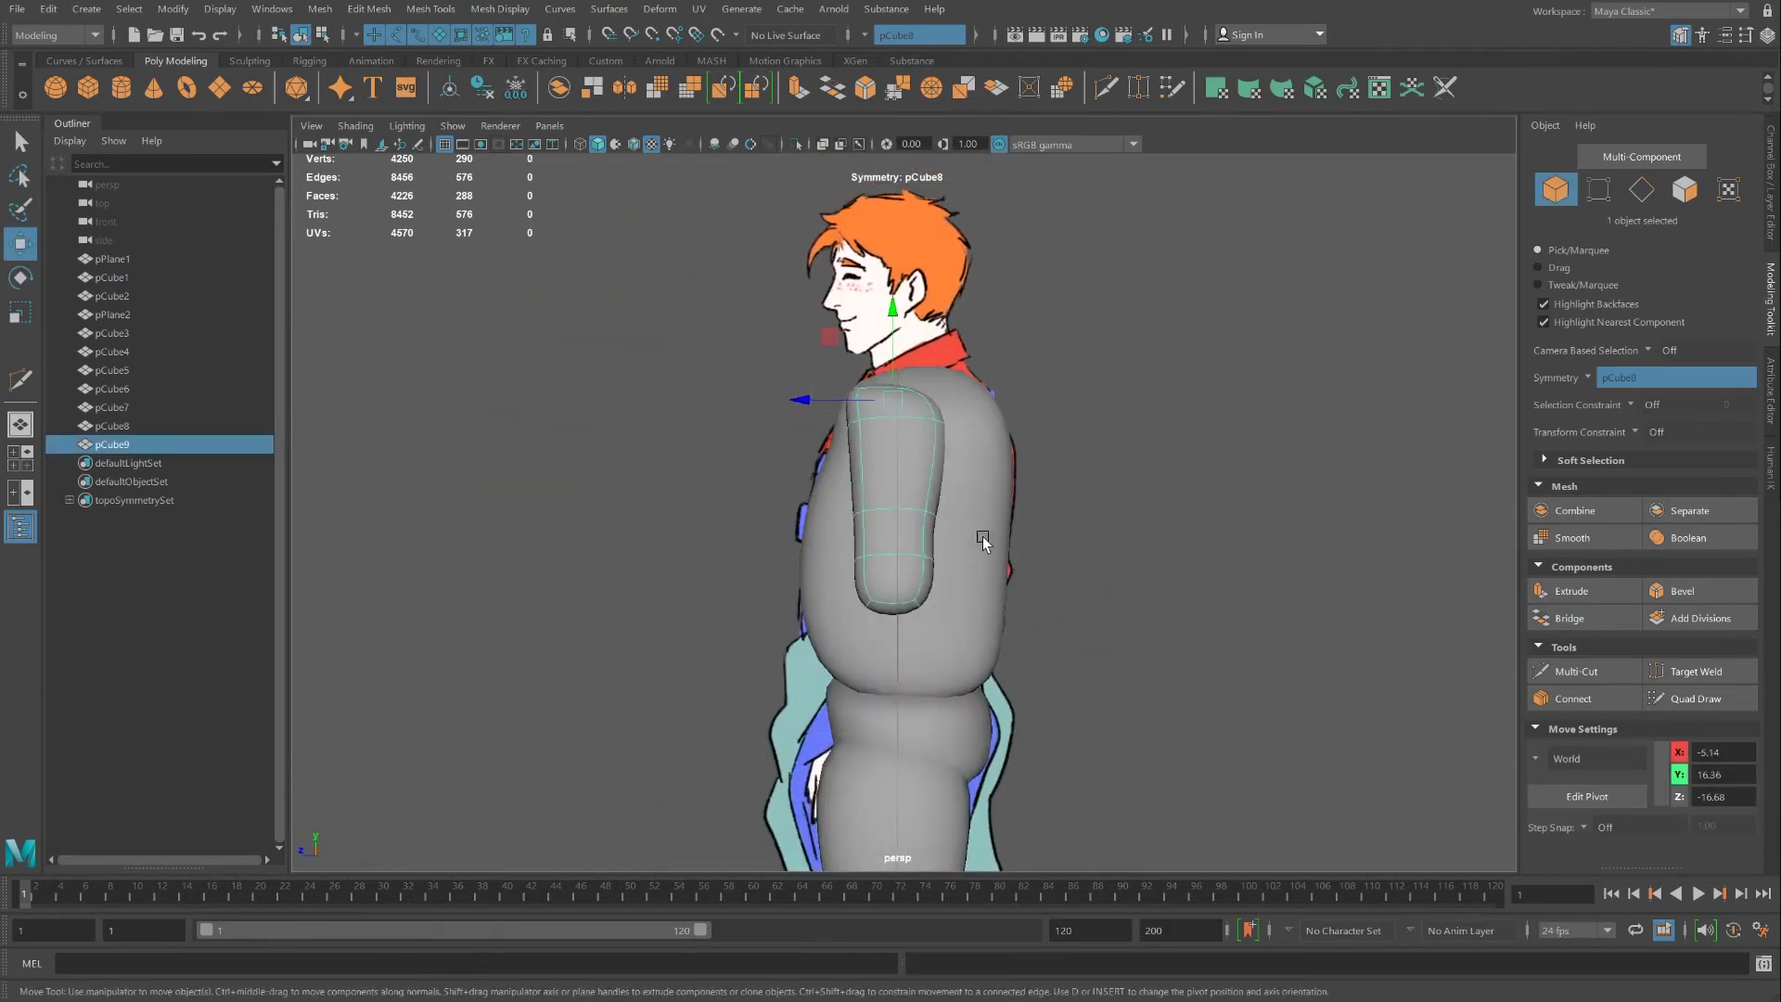
Try raising the transparency of the torso's lambert1 material, and return it to zero
{"action": "left_click", "coordinate": [983, 545]}
{"action": "key", "text": "ctrl+a"}
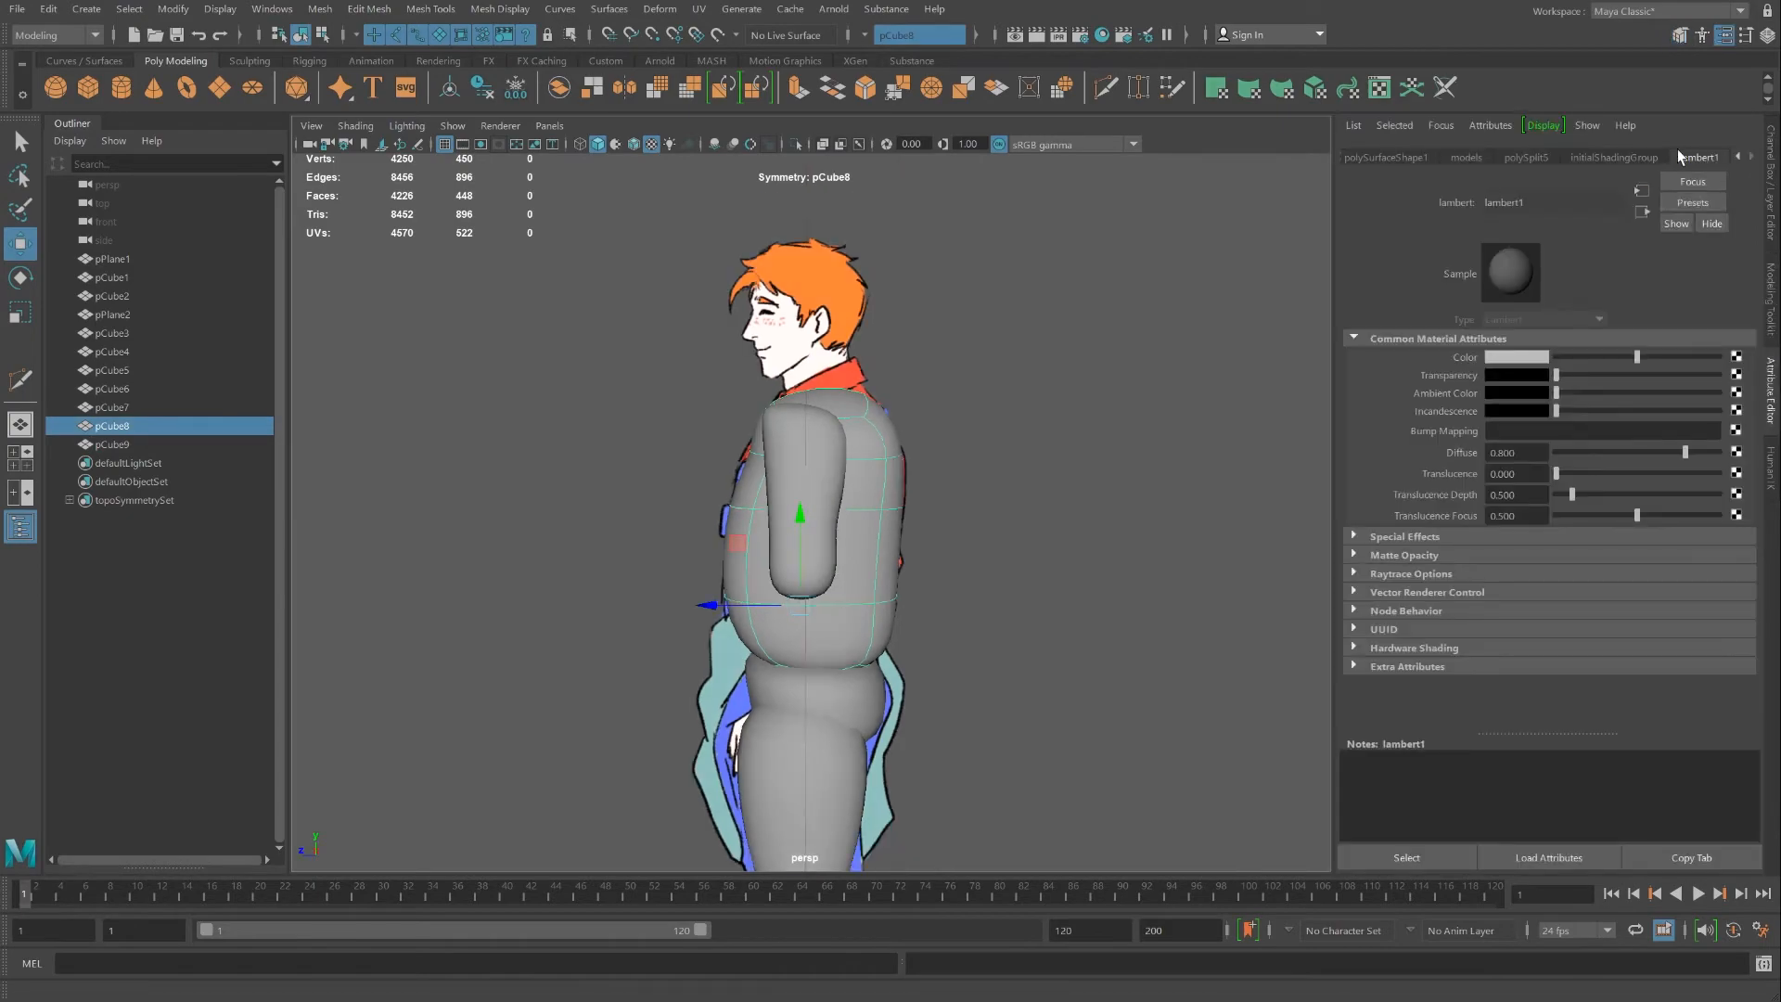
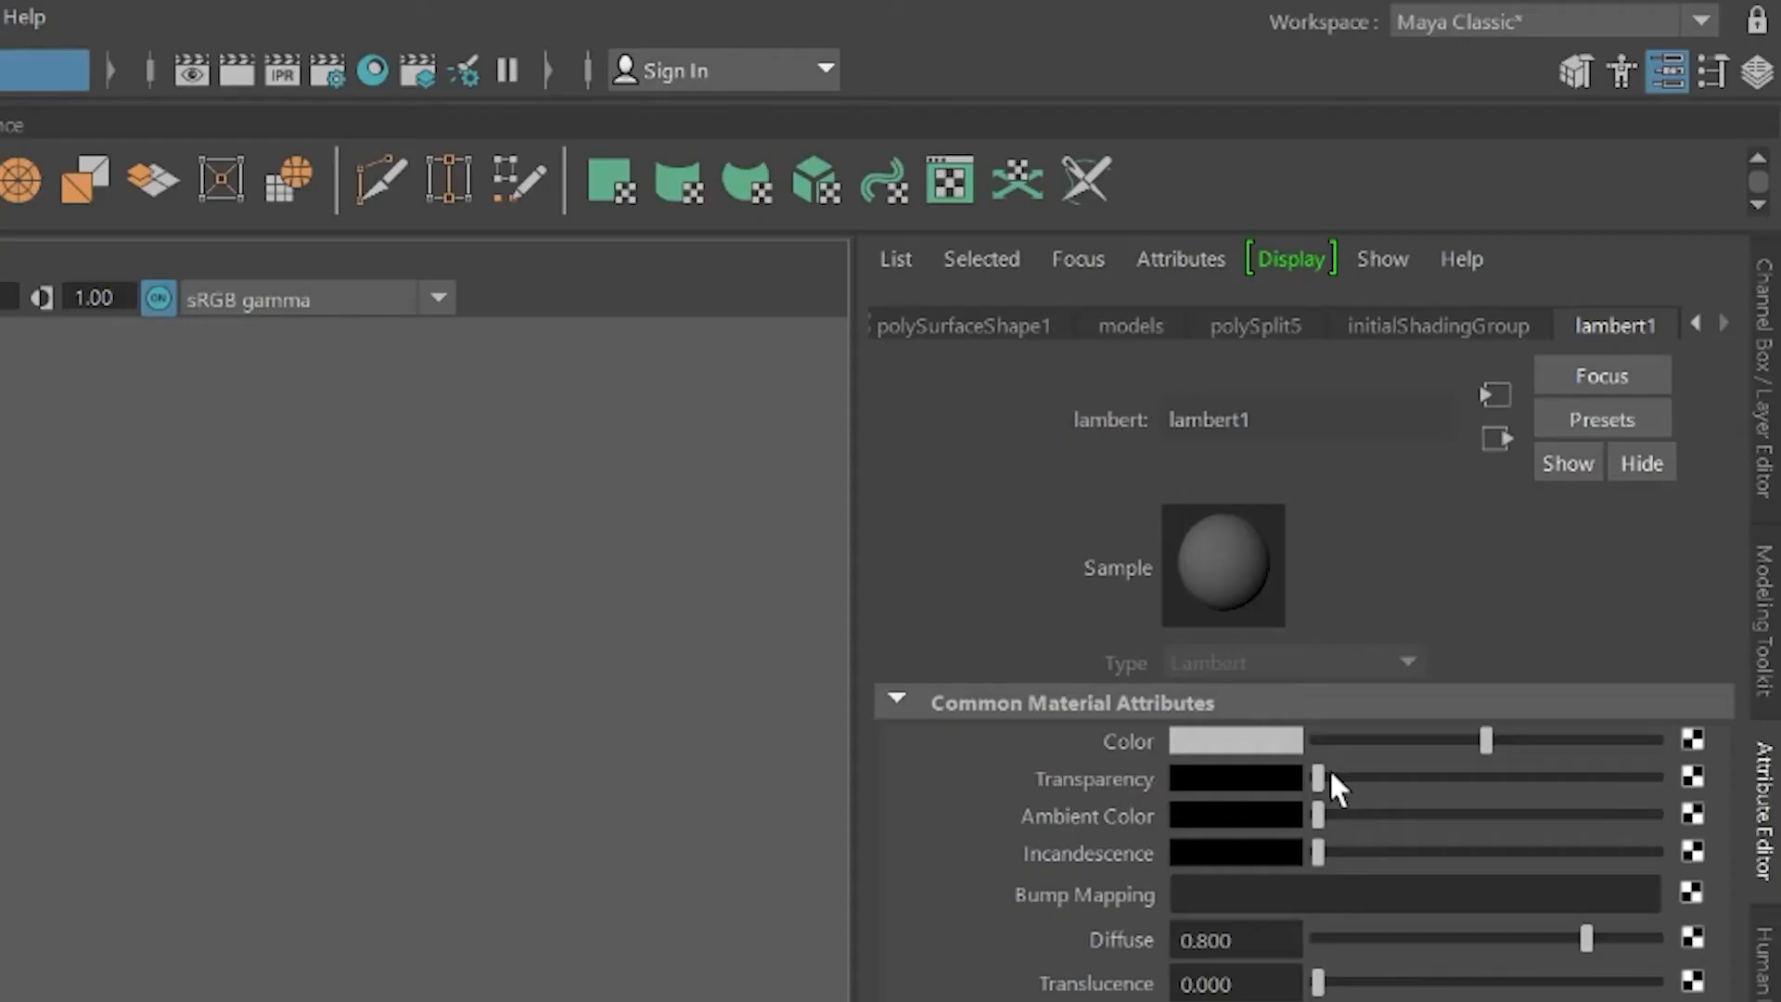
{"action": "left_click_drag", "start_coordinate": [1331, 774], "coordinate": [1457, 788]}
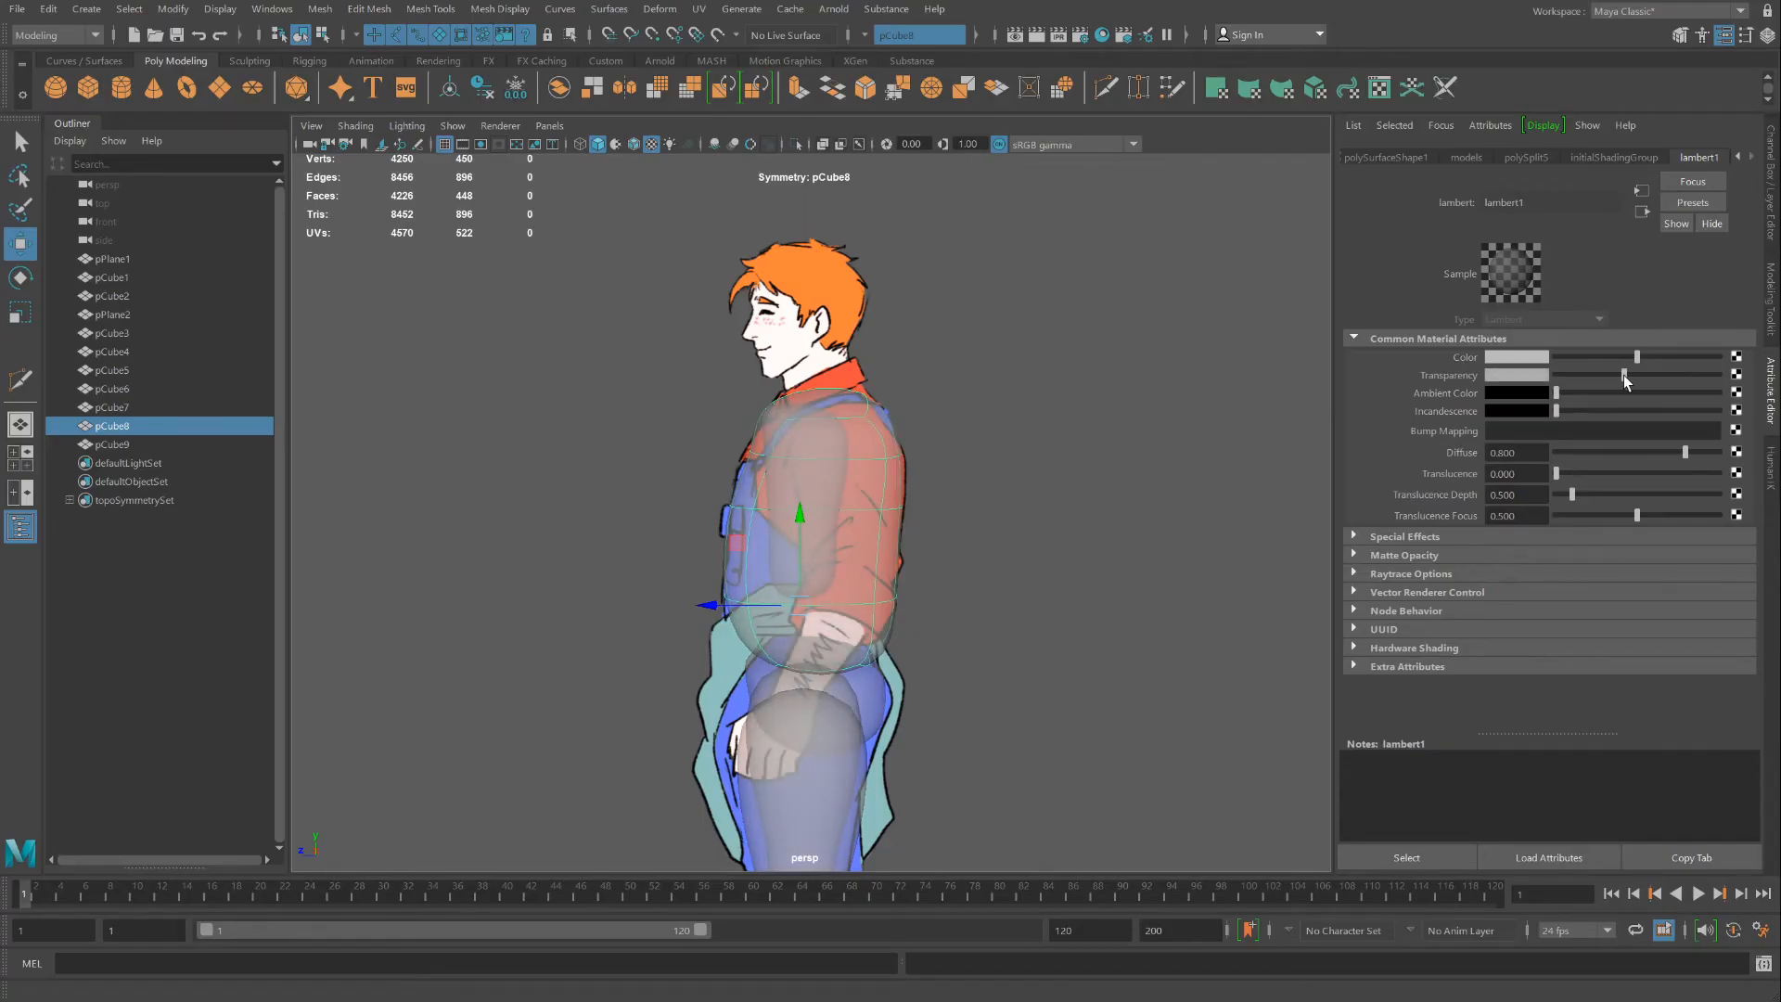
{"action": "left_click_drag", "start_coordinate": [1624, 375], "coordinate": [1499, 377]}
Try X-Ray shading in the viewport, check the upper arm against the front reference, and turn X-Ray off
{"action": "left_click", "coordinate": [355, 126]}
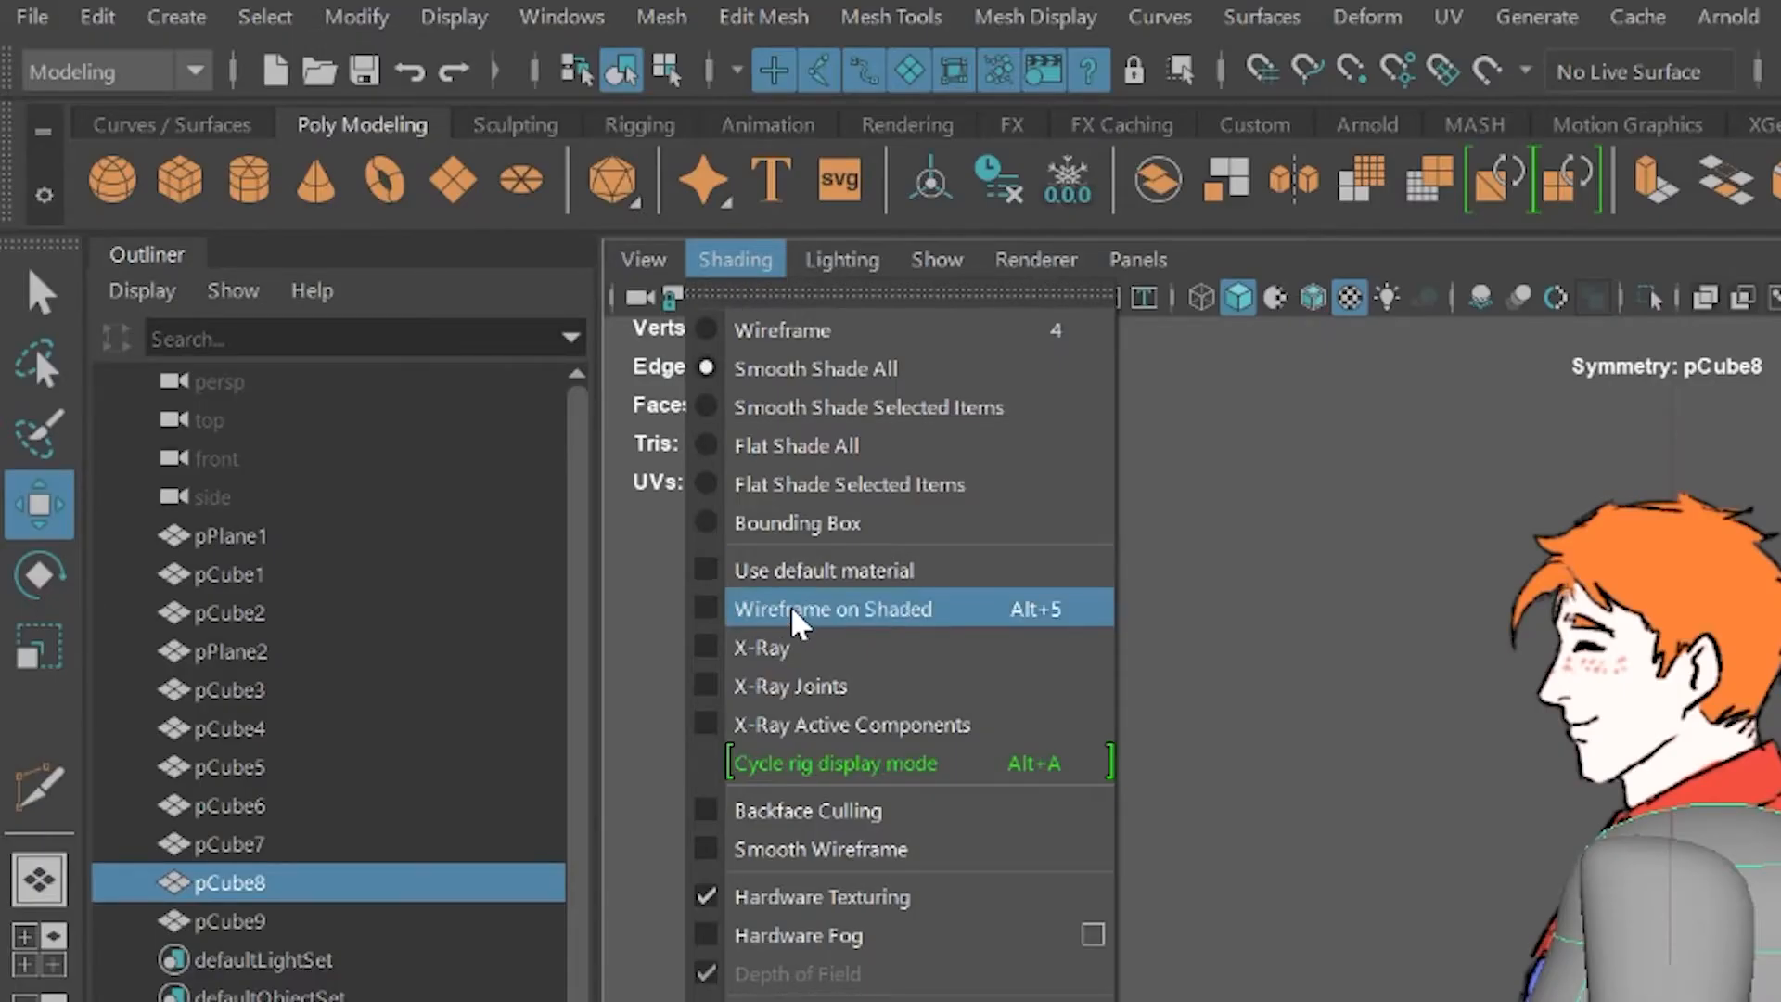
{"action": "left_click", "coordinate": [711, 644]}
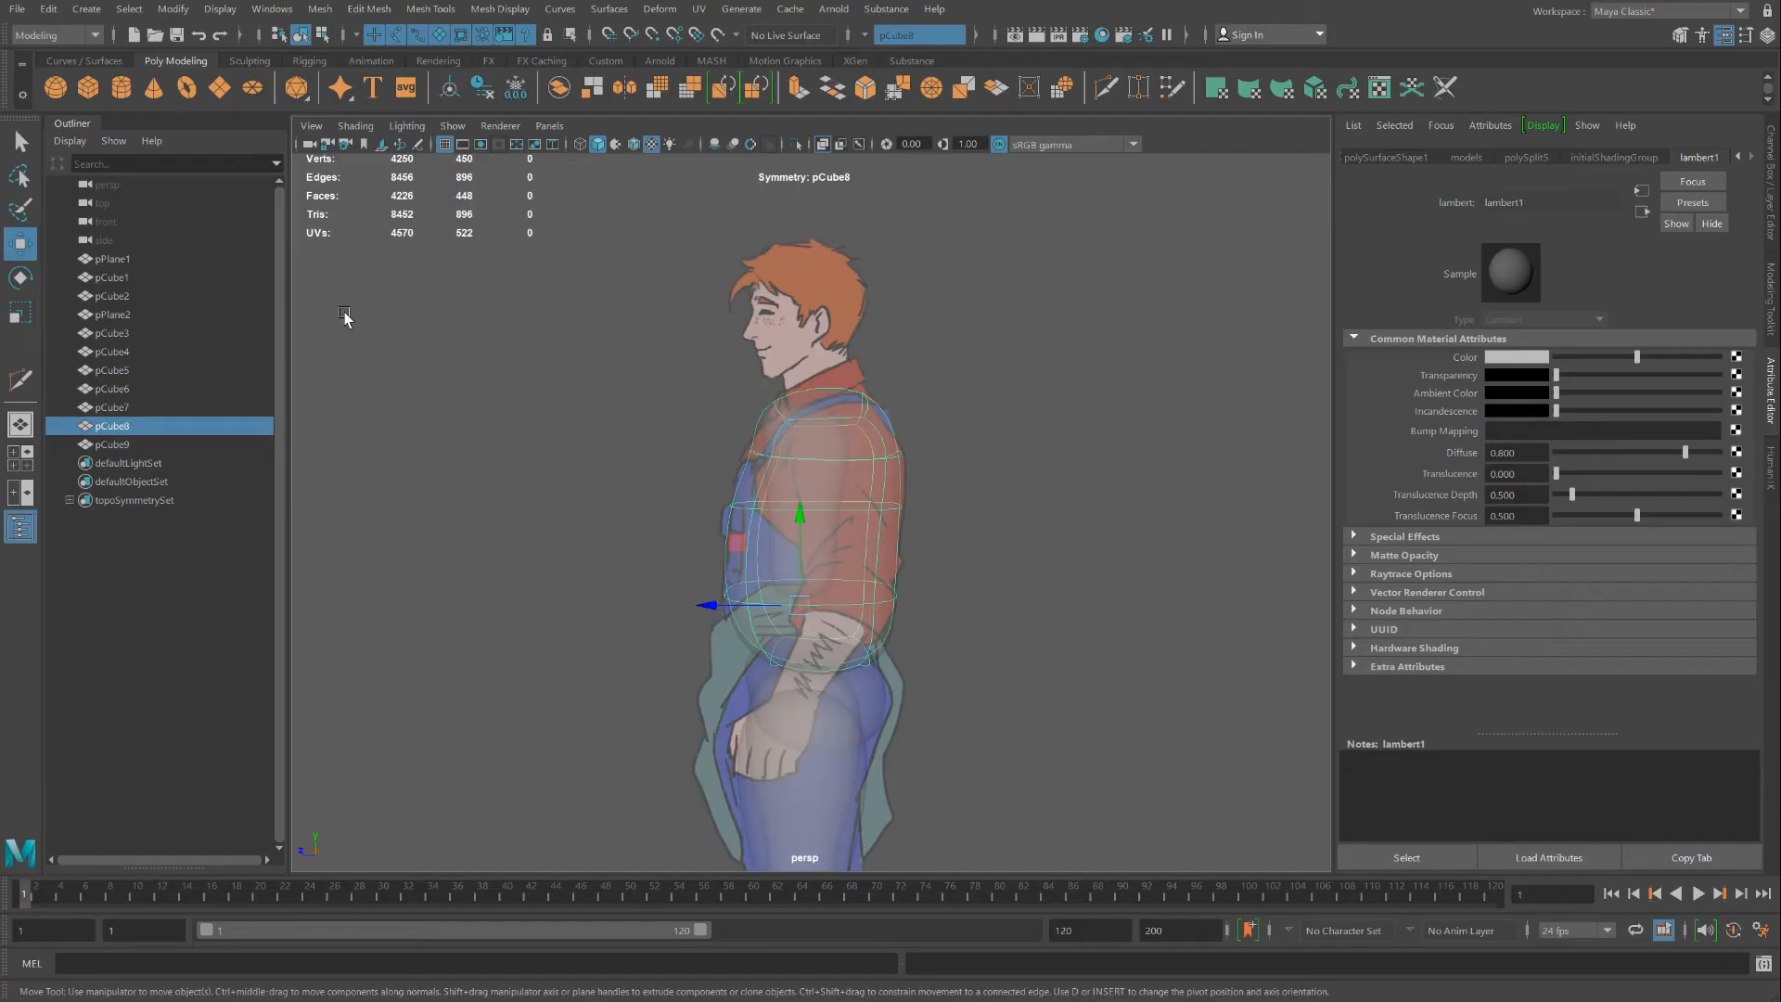
{"action": "left_click", "coordinate": [948, 537]}
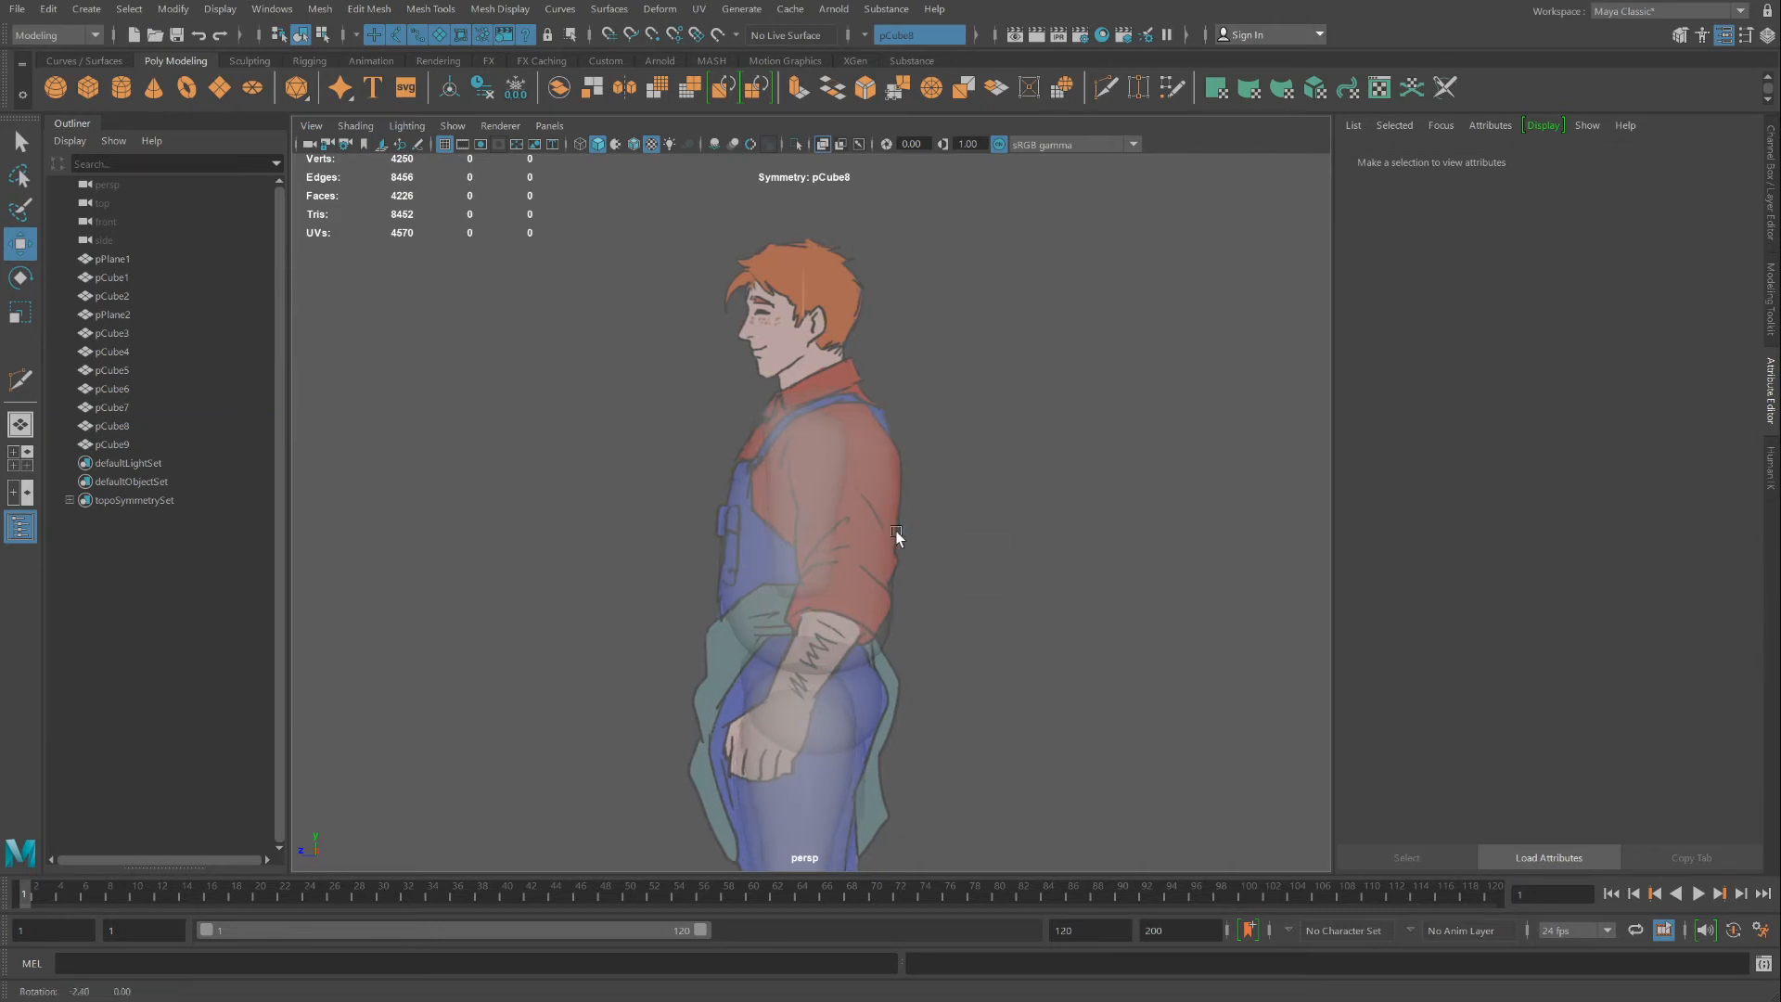
{"action": "left_click_drag", "start_coordinate": [896, 536], "coordinate": [1038, 539], "text": "alt"}
{"action": "left_click", "coordinate": [844, 534]}
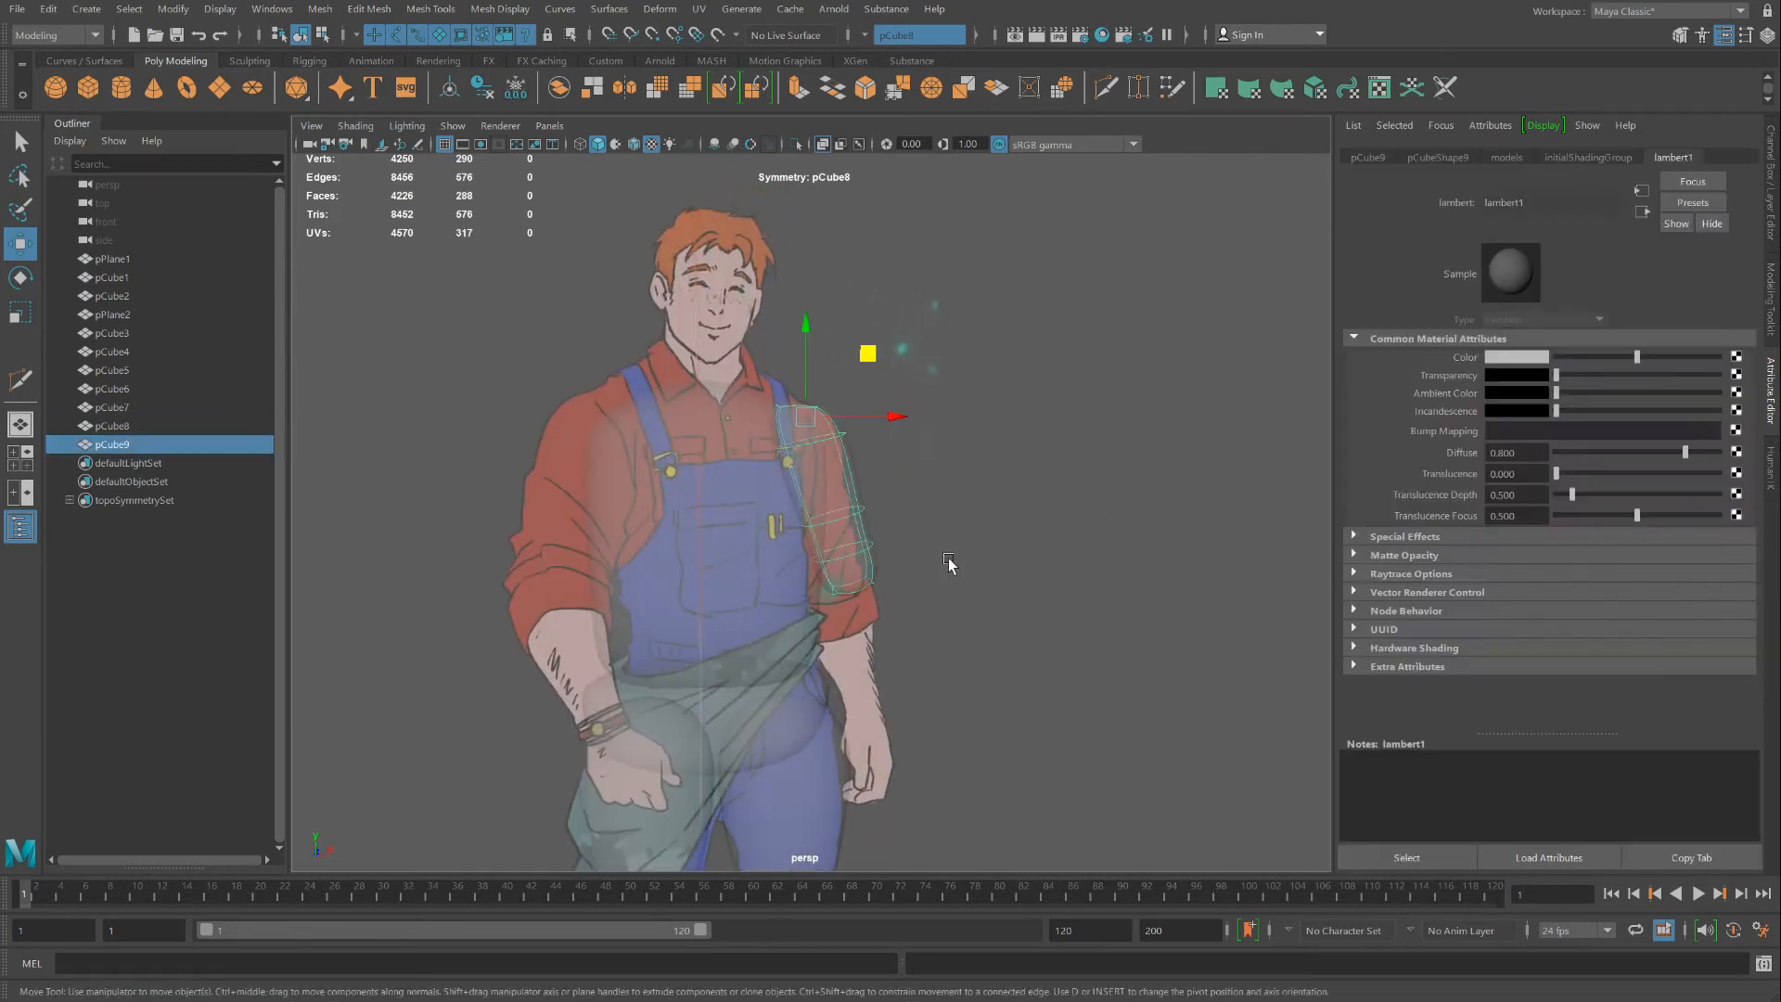
{"action": "left_click_drag", "start_coordinate": [849, 538], "coordinate": [942, 580], "text": "alt"}
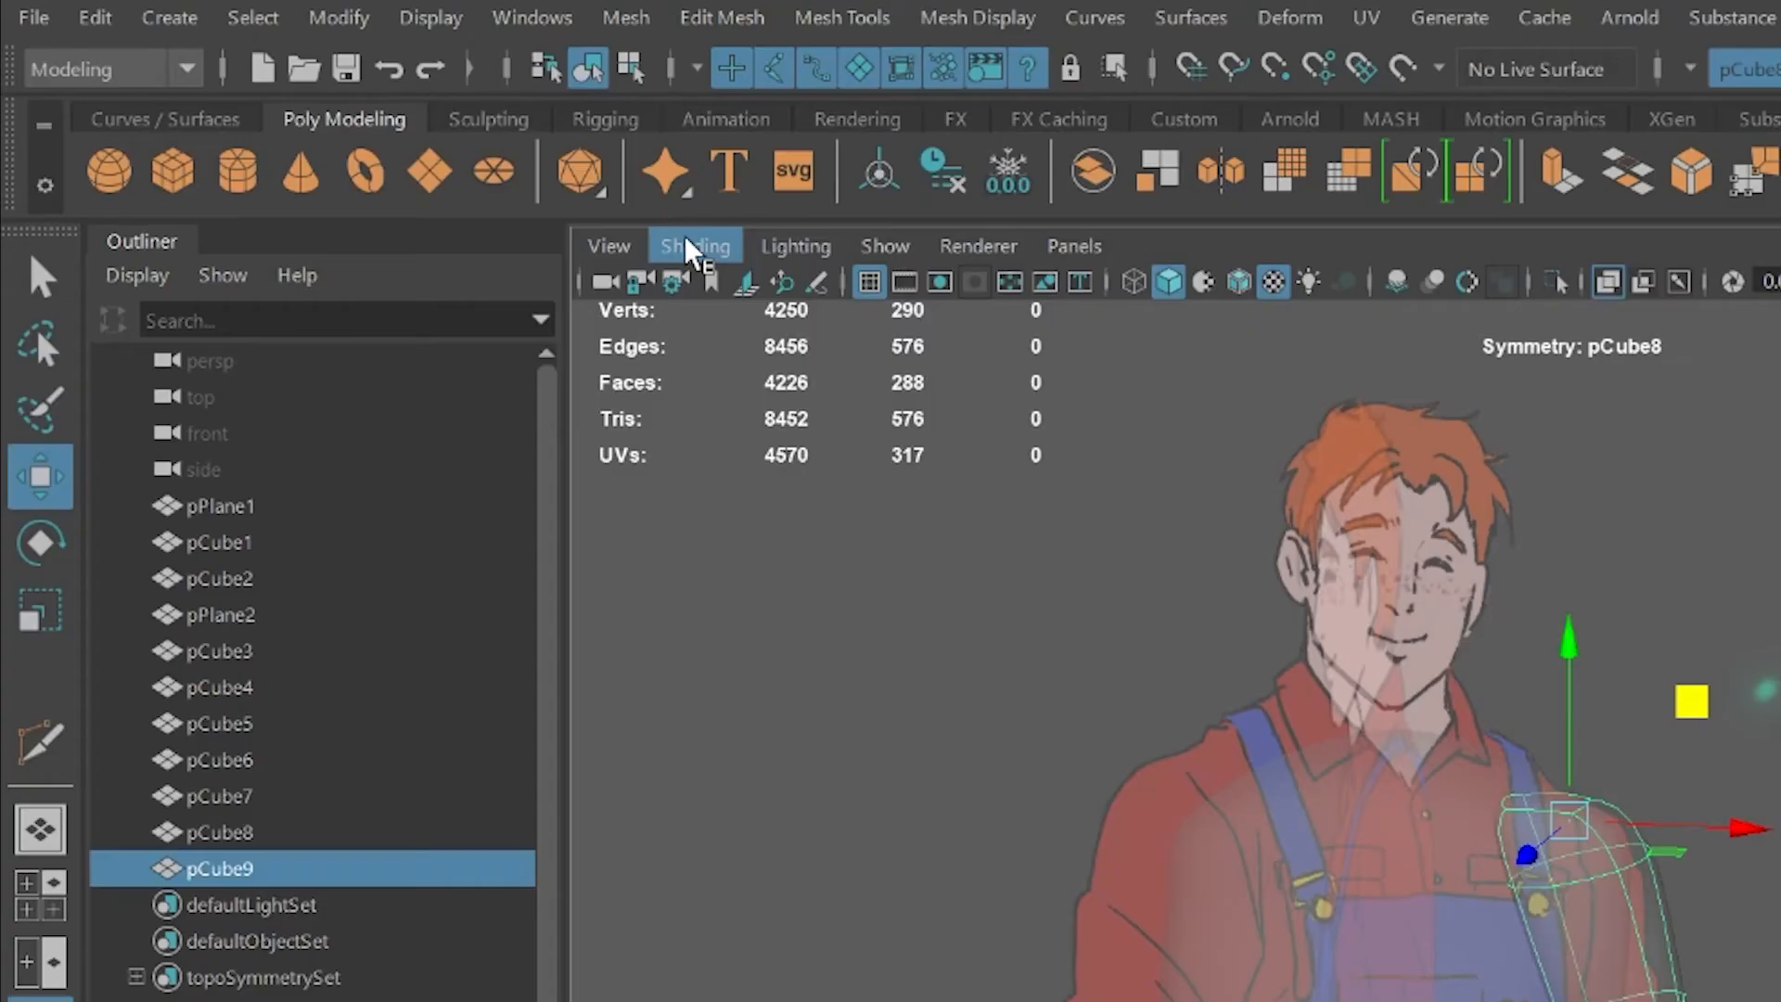
{"action": "left_click", "coordinate": [691, 247]}
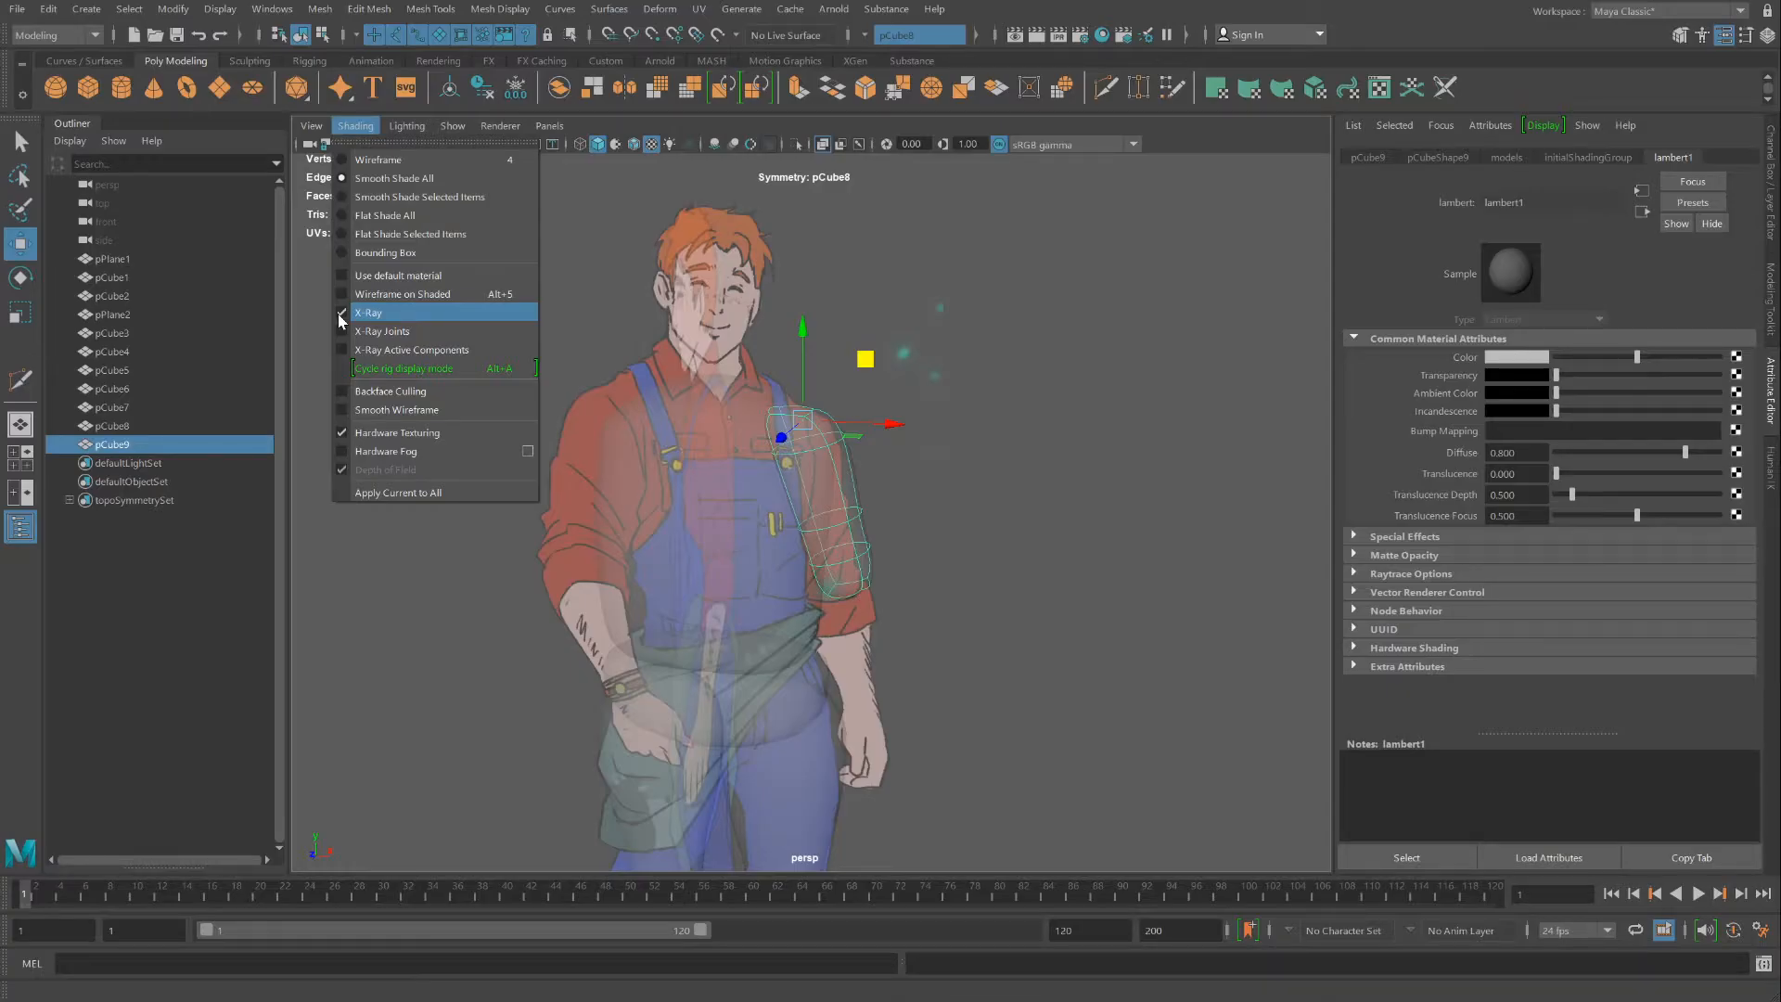
{"action": "left_click", "coordinate": [340, 313]}
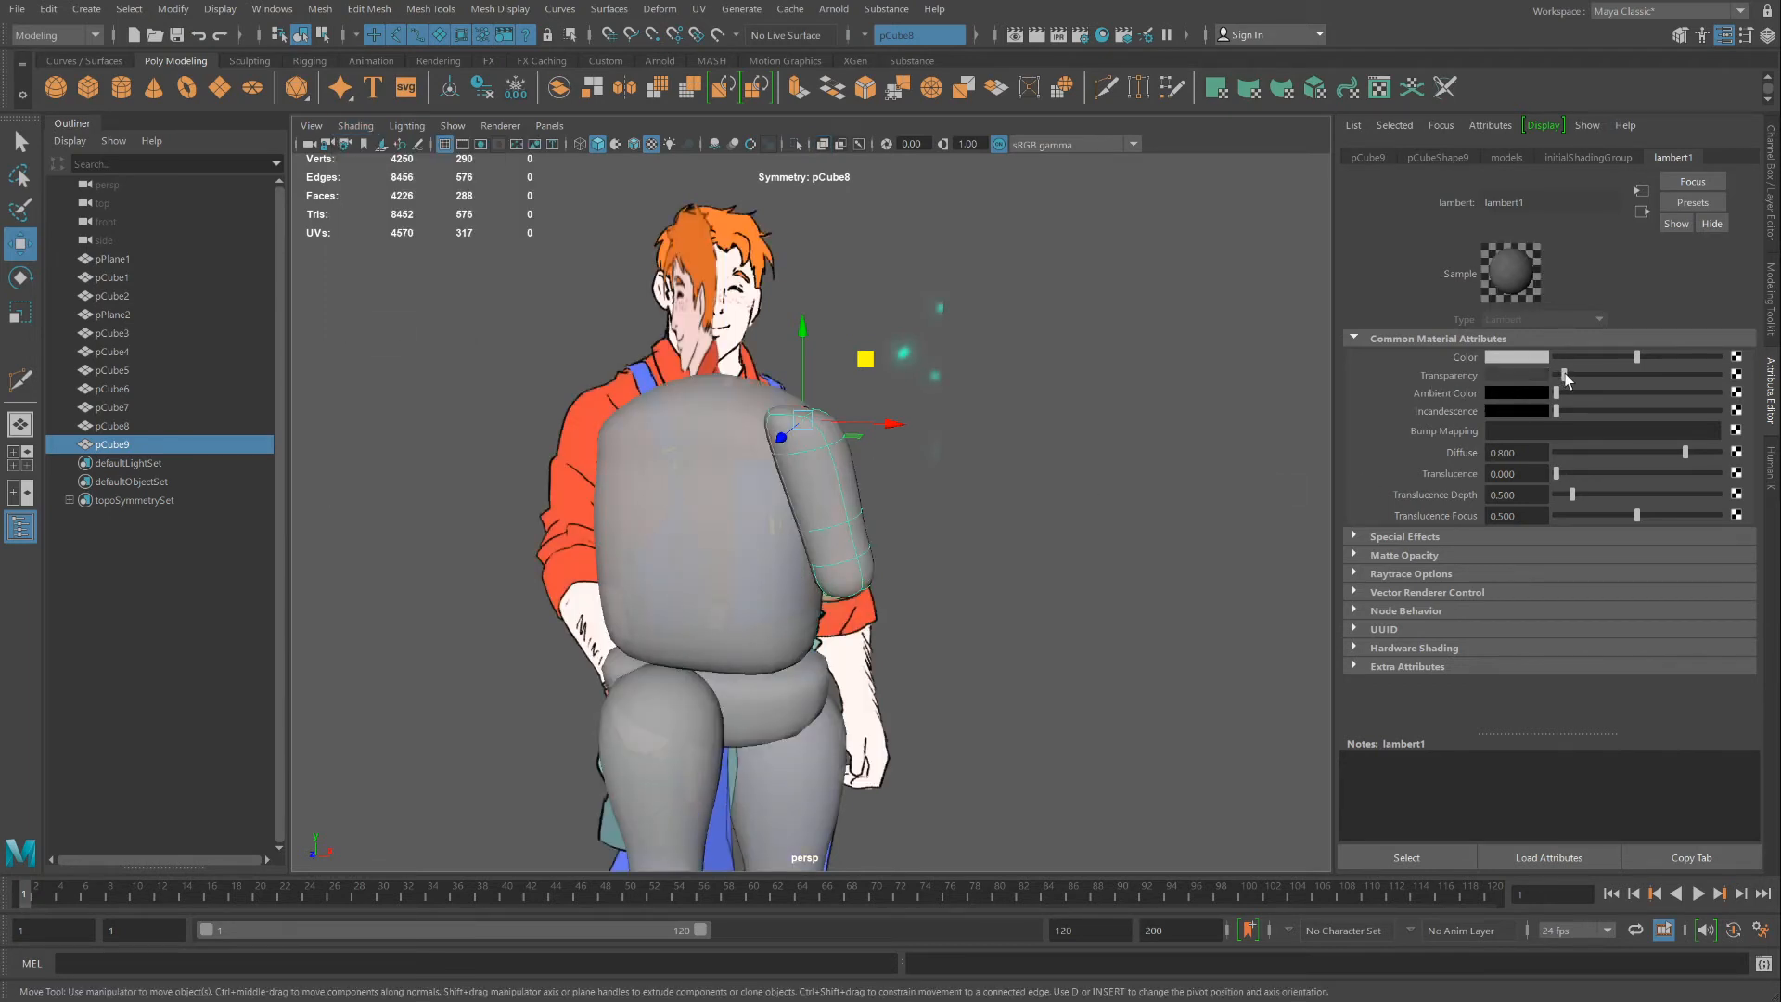
Make the lambert1 material partly transparent so the references show through the body meshes
{"action": "left_click_drag", "start_coordinate": [1559, 376], "coordinate": [1587, 375]}
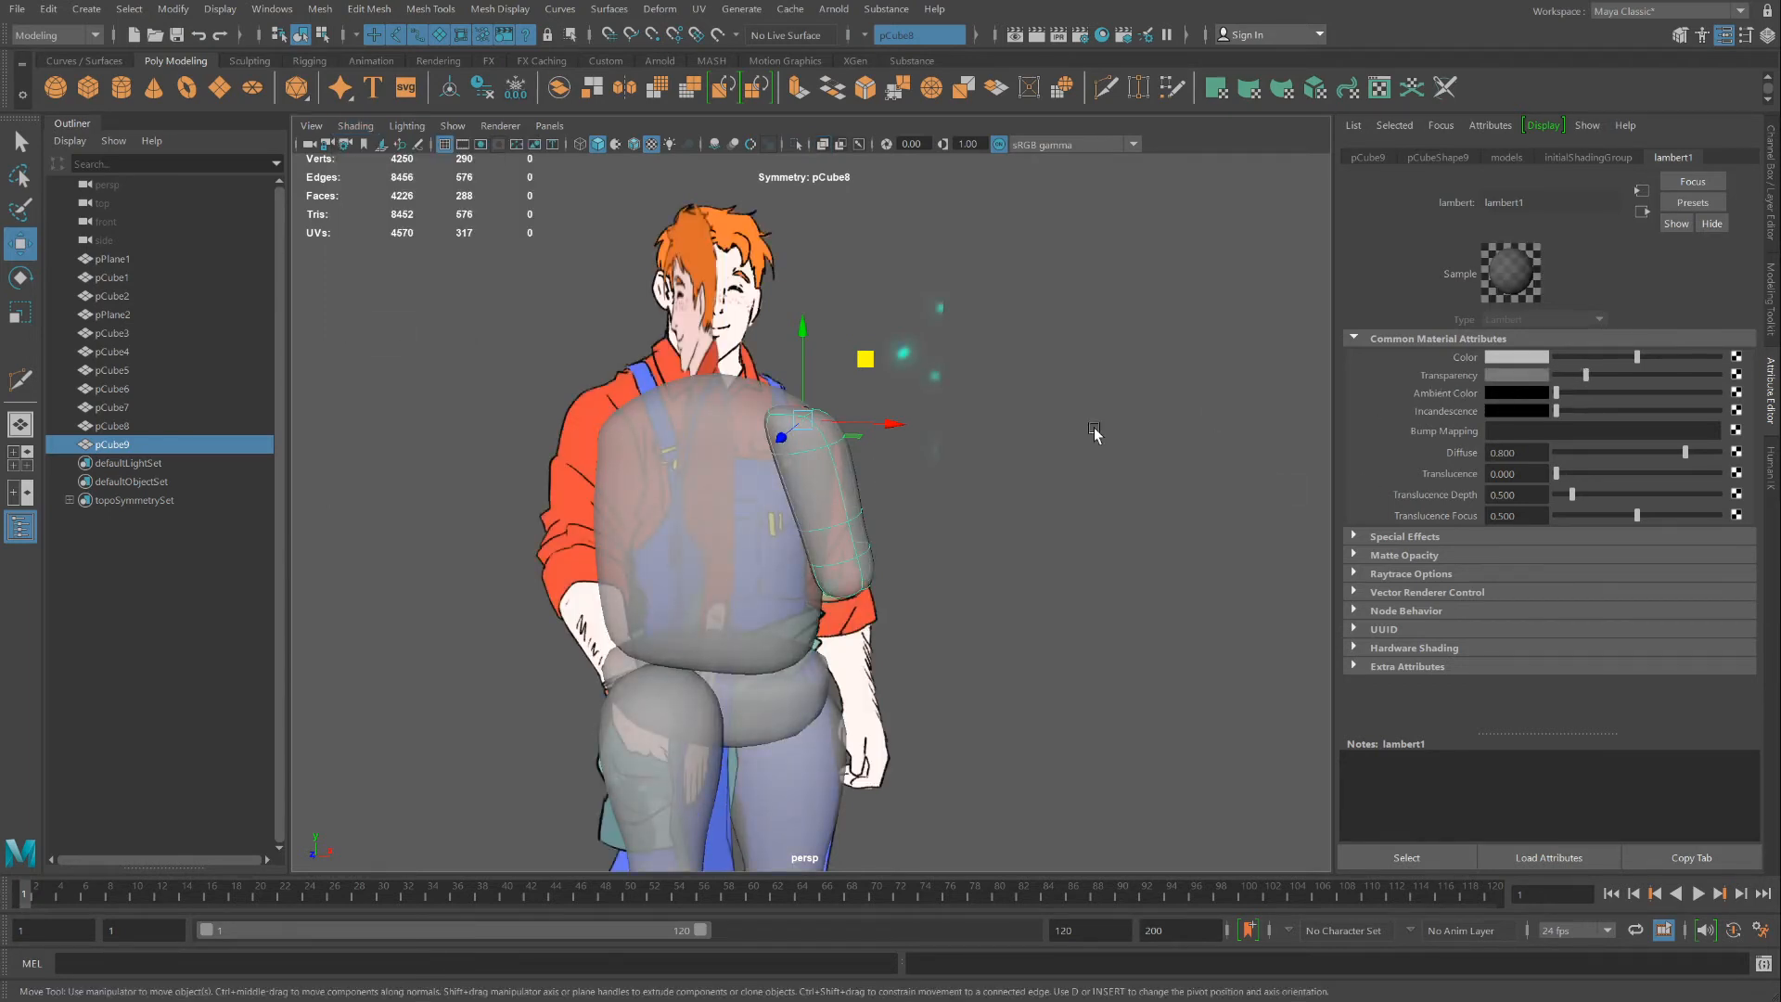
{"action": "left_click_drag", "start_coordinate": [1095, 433], "coordinate": [943, 456], "text": "alt"}
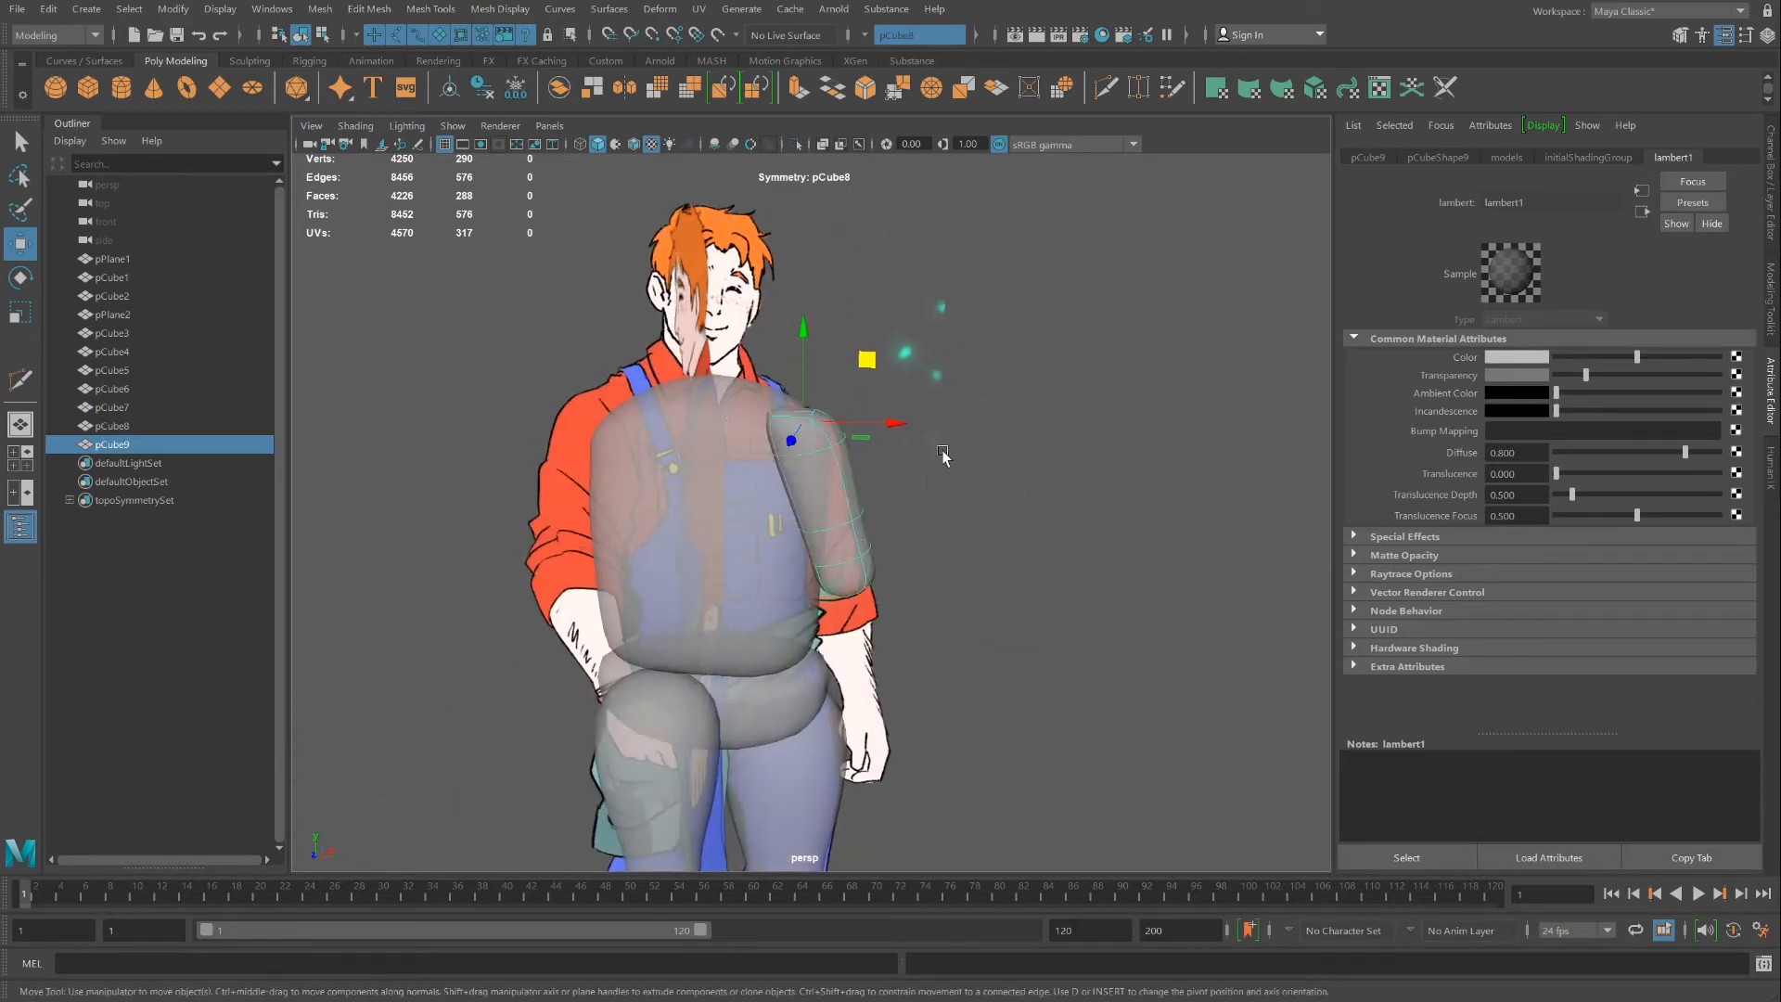
Reshape the upper arm's vertices against the reference and insert an edge loop around it with Multi-Cut
{"action": "left_click_drag", "start_coordinate": [931, 587], "coordinate": [817, 464], "text": "alt"}
{"action": "key", "text": "F8"}
{"action": "left_click_drag", "start_coordinate": [1026, 438], "coordinate": [840, 391]}
{"action": "left_click_drag", "start_coordinate": [892, 599], "coordinate": [794, 511]}
{"action": "key", "text": "ctrl+shift+x"}
{"action": "left_click", "coordinate": [1025, 464], "text": "ctrl"}
{"action": "key", "text": "w"}
{"action": "right_click_drag", "start_coordinate": [966, 476], "coordinate": [1058, 444]}
Set the image display layer to Reference so the reference planes cannot be selected
{"action": "left_click", "coordinate": [1137, 483]}
{"action": "left_click", "coordinate": [1771, 181]}
{"action": "left_click", "coordinate": [1436, 749]}
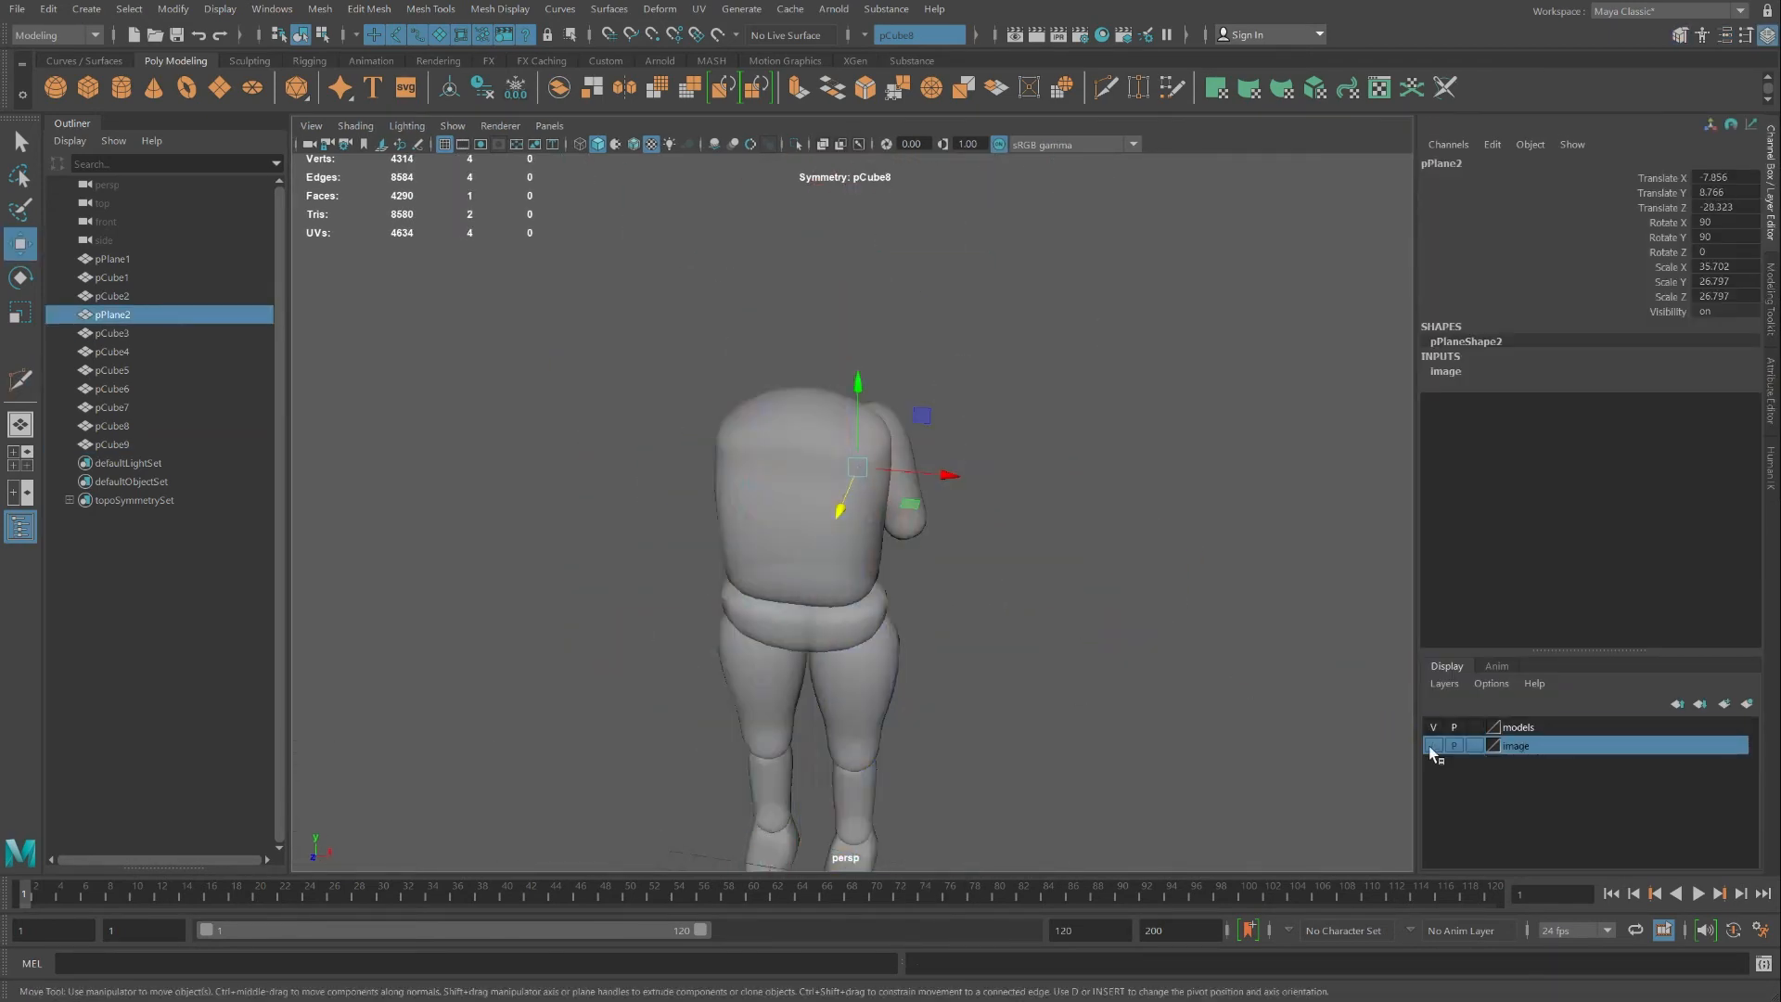
{"action": "right_click", "coordinate": [1495, 743]}
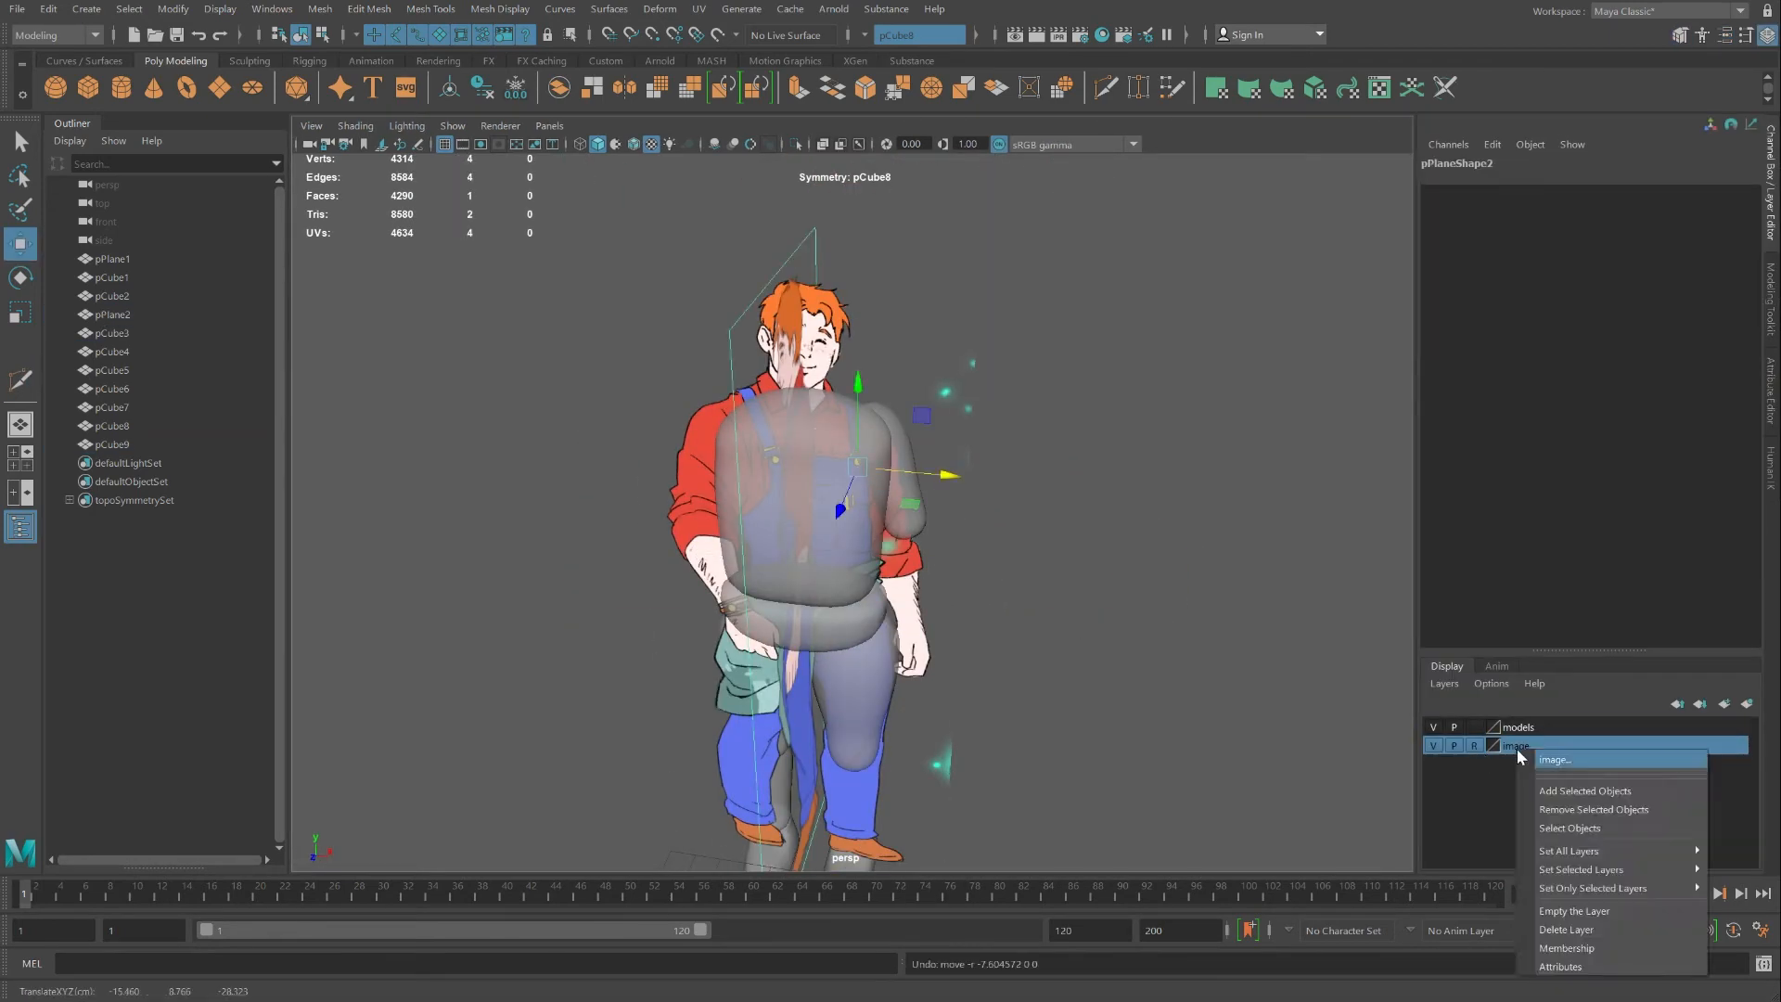
Refine the upper arm's vertices so its outline follows the reference sleeve
{"action": "right_click_drag", "start_coordinate": [872, 427], "coordinate": [937, 429], "text": "alt"}
{"action": "right_click_drag", "start_coordinate": [904, 307], "coordinate": [830, 306]}
{"action": "middle_click_drag", "start_coordinate": [917, 253], "coordinate": [937, 445], "text": "alt"}
{"action": "left_click_drag", "start_coordinate": [955, 516], "coordinate": [919, 603]}
{"action": "left_click_drag", "start_coordinate": [991, 529], "coordinate": [771, 520]}
{"action": "left_click_drag", "start_coordinate": [821, 491], "coordinate": [876, 543]}
{"action": "left_click_drag", "start_coordinate": [796, 463], "coordinate": [937, 557]}
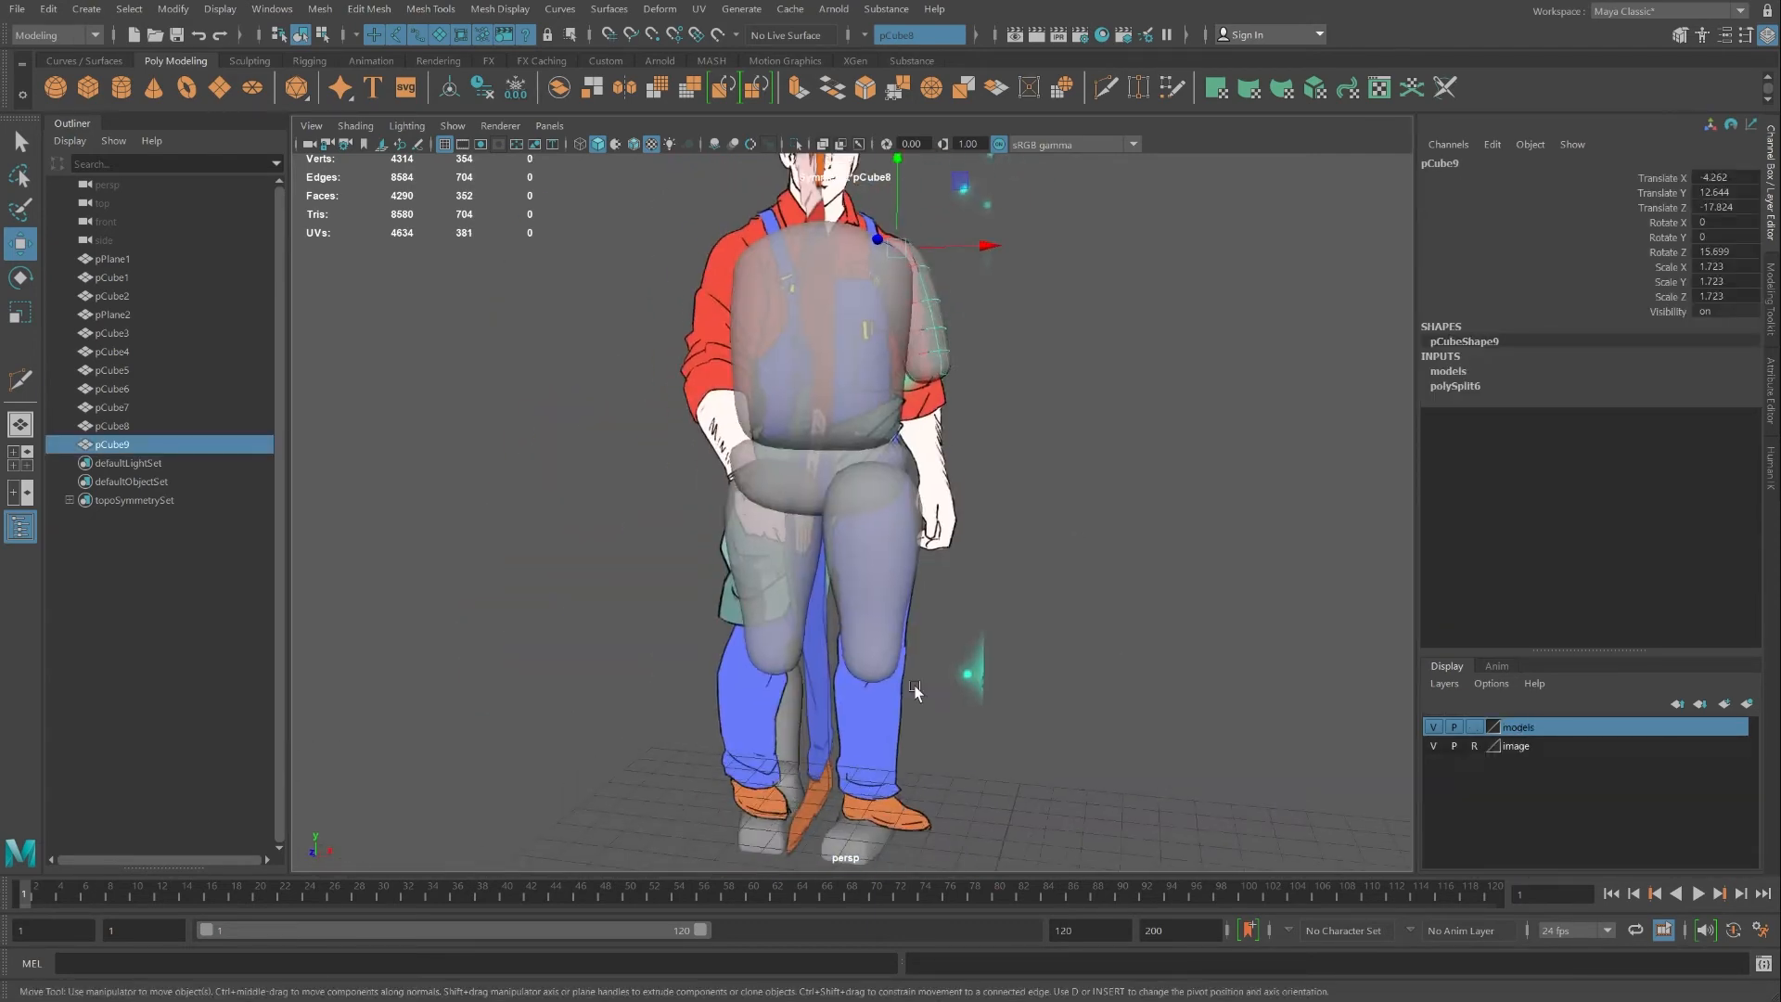
Duplicate the lower-leg mesh again as a forearm and position it beneath the upper arm
{"action": "left_click_drag", "start_coordinate": [913, 678], "coordinate": [1000, 352], "text": "alt"}
{"action": "key", "text": "e"}
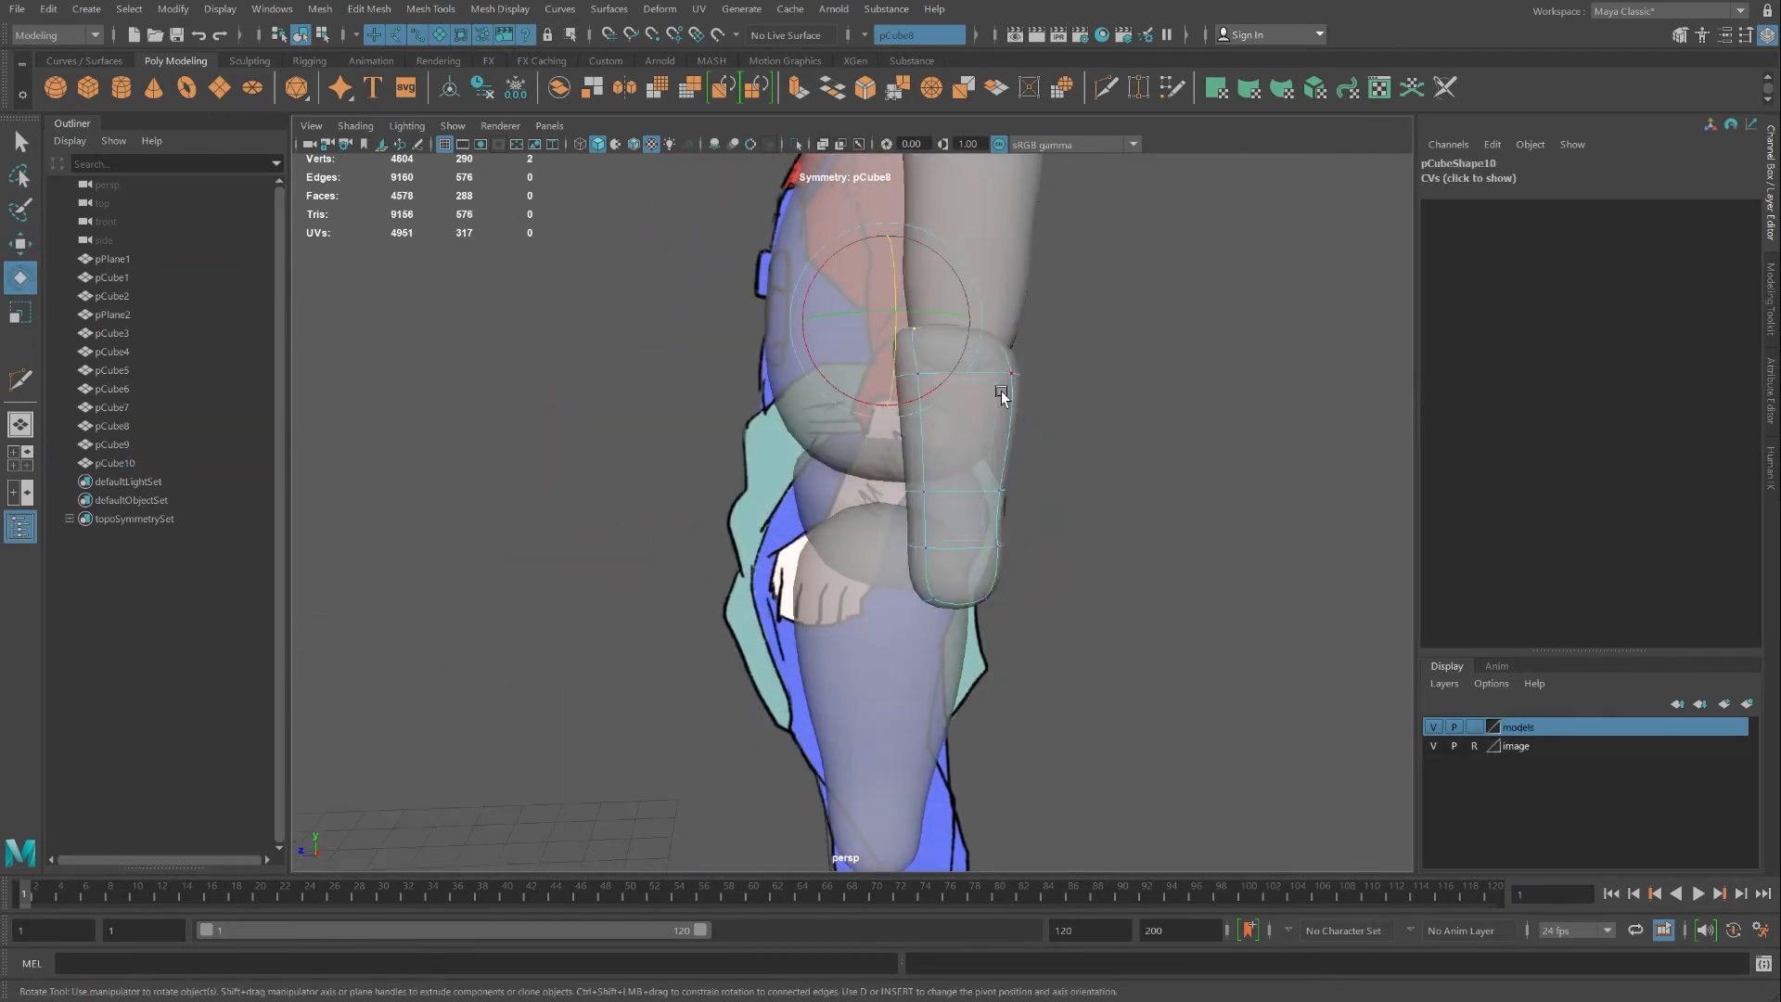
{"action": "left_click", "coordinate": [895, 397]}
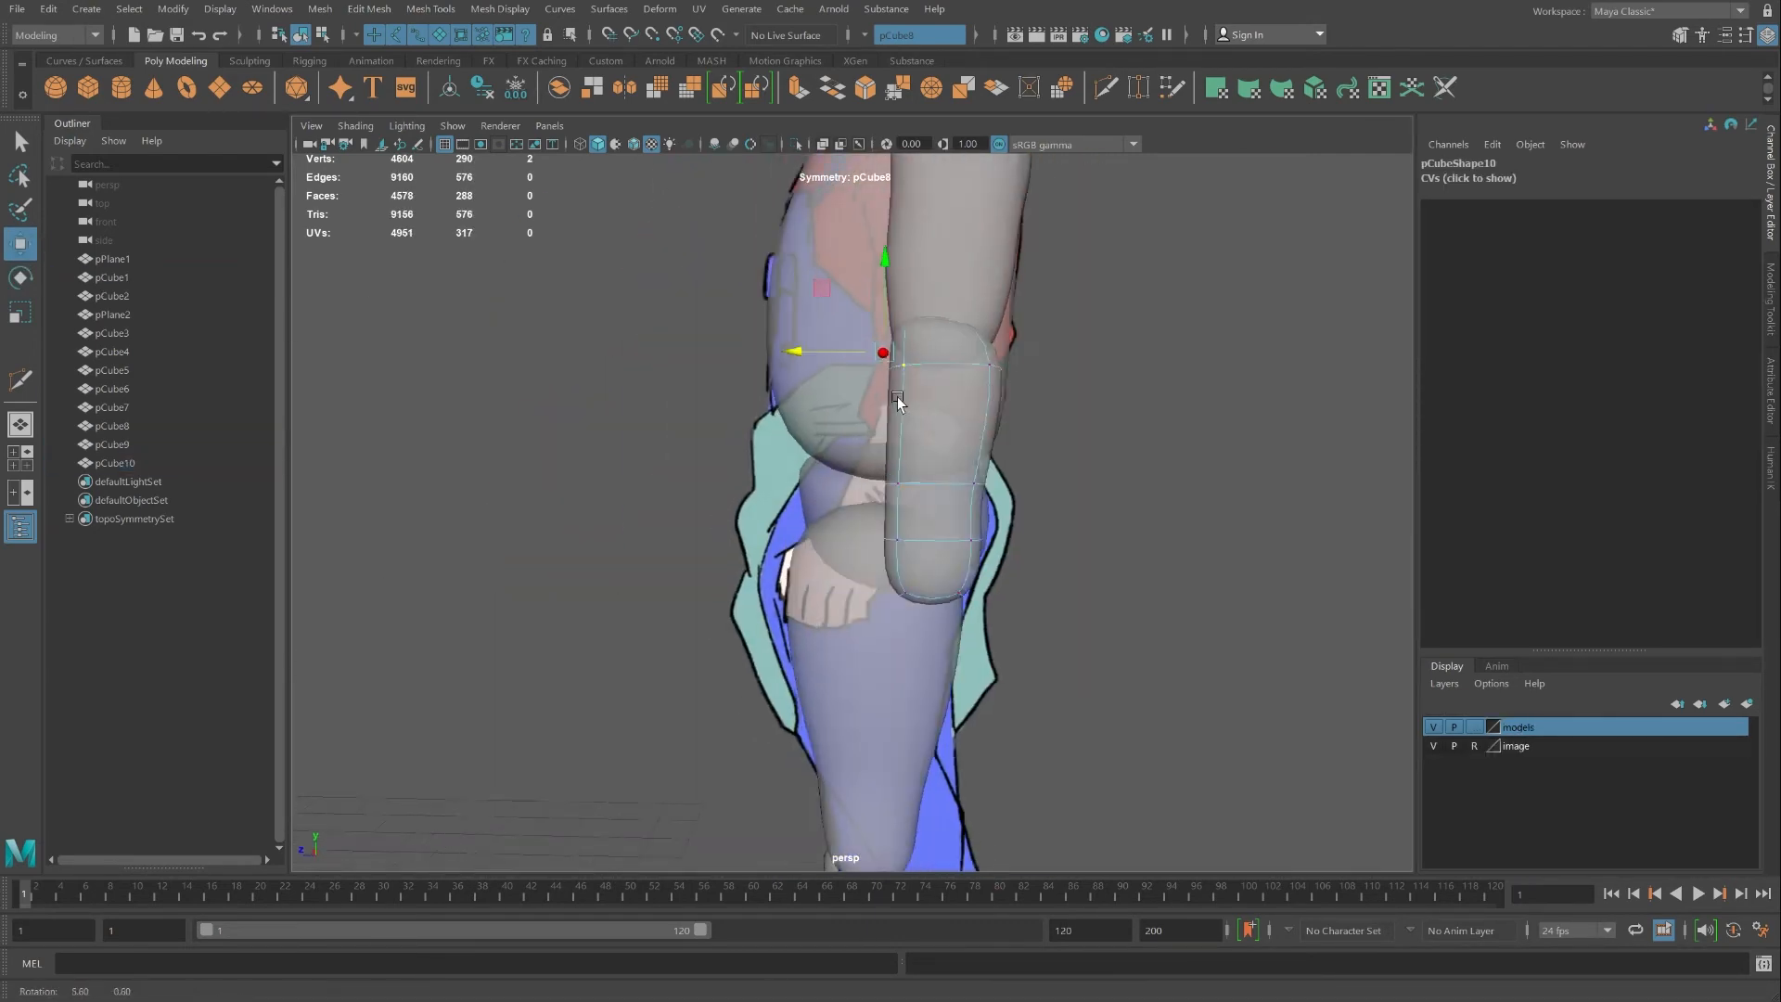
{"action": "left_click_drag", "start_coordinate": [894, 397], "coordinate": [991, 291]}
Angle the forearm toward the hand in the side reference and adjust its elbow and wrist vertices
{"action": "left_click", "coordinate": [872, 603]}
{"action": "key", "text": "w"}
{"action": "right_click_drag", "start_coordinate": [843, 609], "coordinate": [746, 609]}
{"action": "left_click", "coordinate": [837, 497]}
{"action": "left_click", "coordinate": [798, 712]}
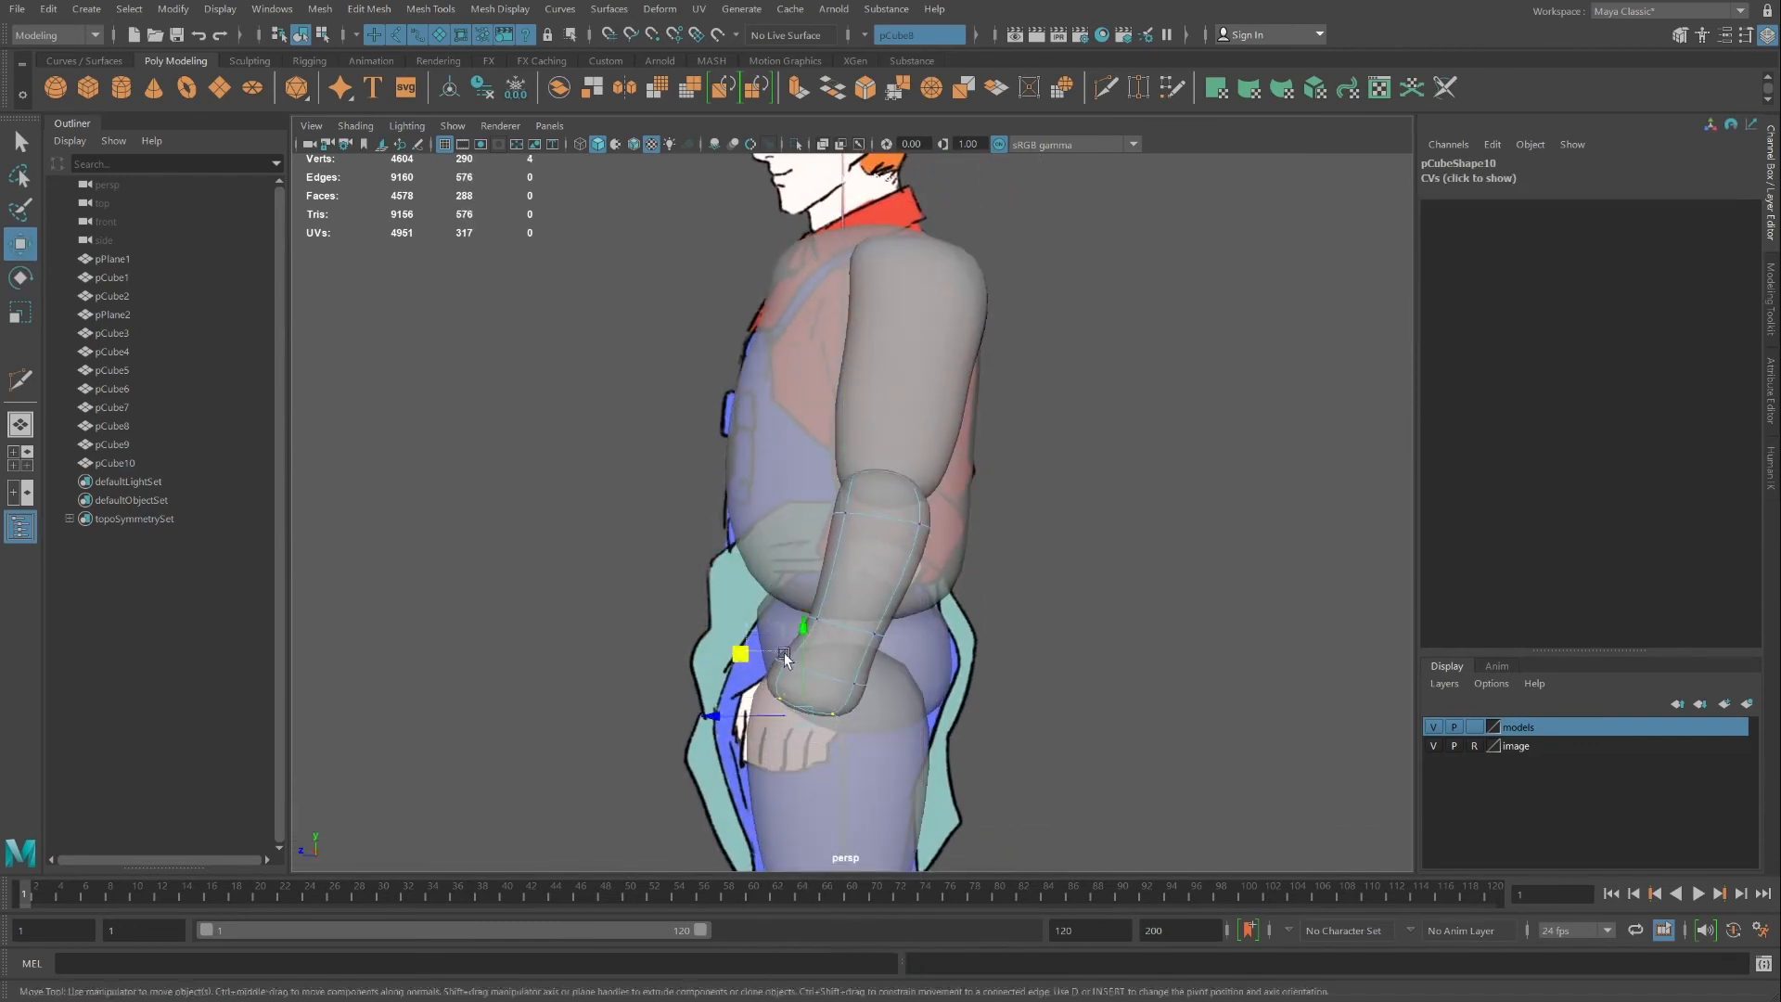
Adjust the forearm's elbow and wrist vertices to follow the arm in the side reference
{"action": "left_click", "coordinate": [837, 497]}
{"action": "left_click_drag", "start_coordinate": [837, 506], "coordinate": [1093, 519], "text": "alt"}
{"action": "left_click", "coordinate": [1071, 608]}
{"action": "left_click_drag", "start_coordinate": [1133, 596], "coordinate": [792, 592], "text": "alt"}
{"action": "left_click", "coordinate": [914, 553]}
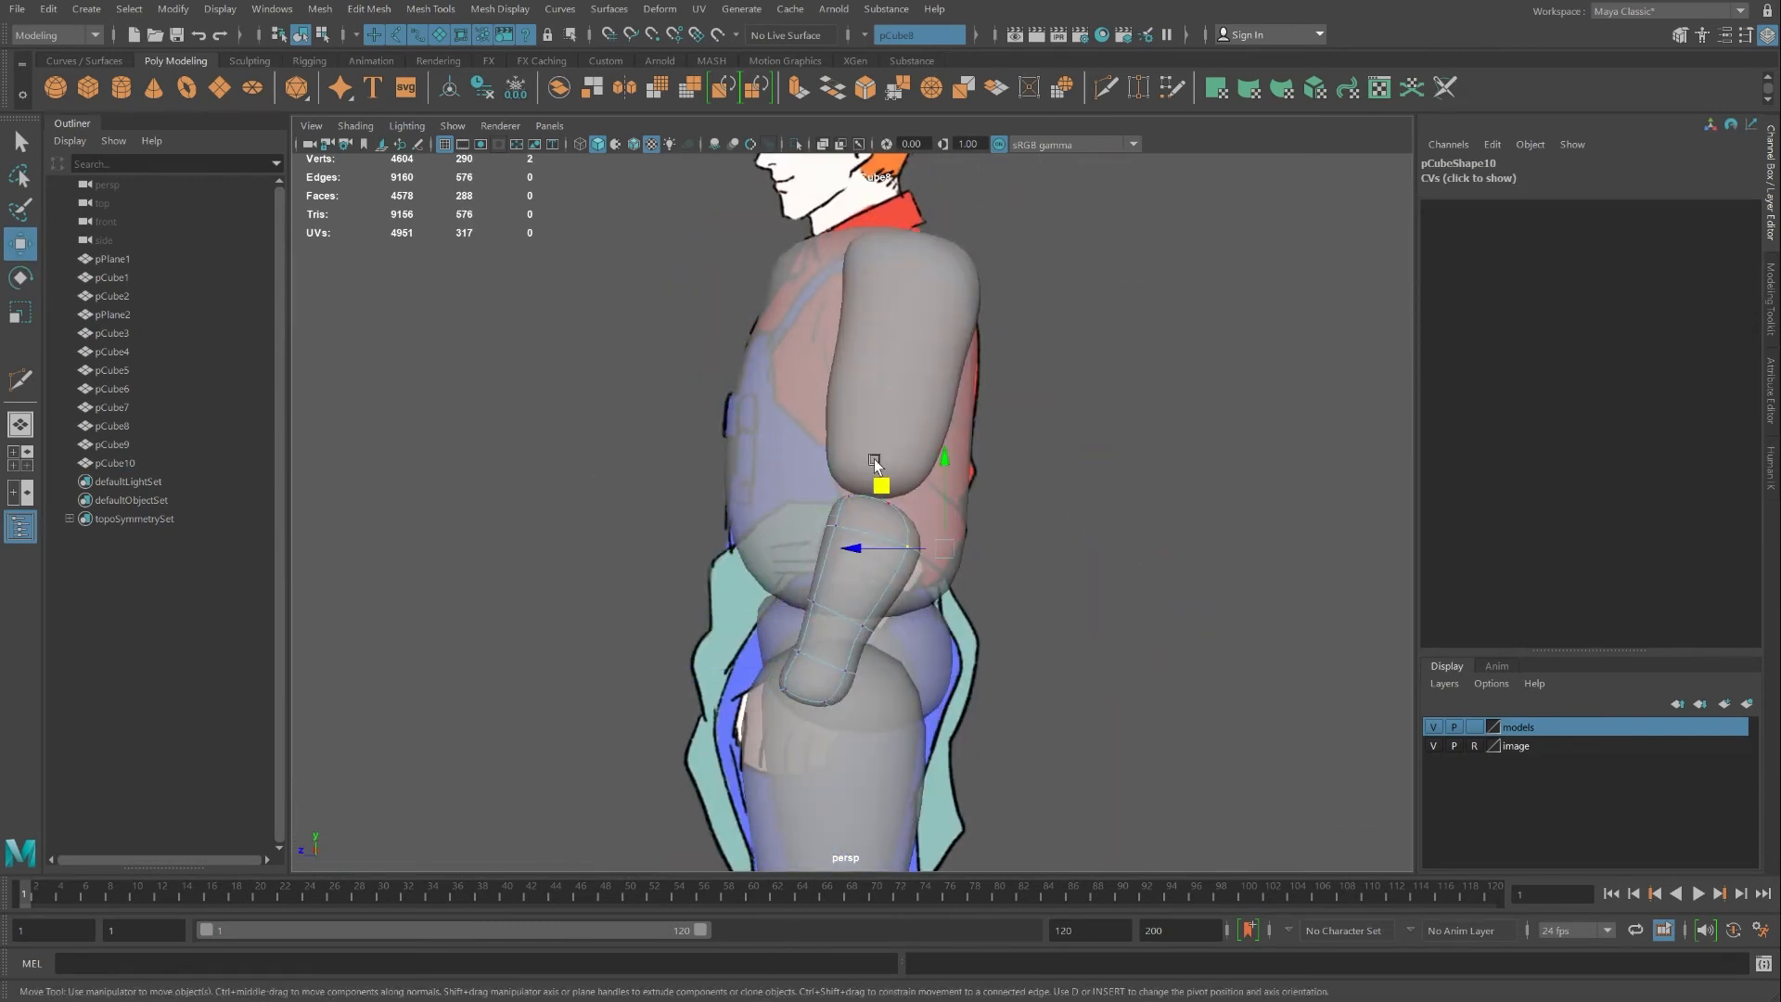
Scale the forearm's elbow-end vertices so its width fits the front and side references
{"action": "right_click_drag", "start_coordinate": [872, 455], "coordinate": [802, 468]}
{"action": "left_click_drag", "start_coordinate": [815, 482], "coordinate": [692, 584], "text": "alt"}
{"action": "key", "text": "r"}
{"action": "left_click_drag", "start_coordinate": [616, 454], "coordinate": [720, 527]}
{"action": "left_click_drag", "start_coordinate": [720, 527], "coordinate": [1026, 529], "text": "alt"}
{"action": "right_click_drag", "start_coordinate": [1038, 548], "coordinate": [974, 548]}
{"action": "left_click", "coordinate": [1026, 529]}
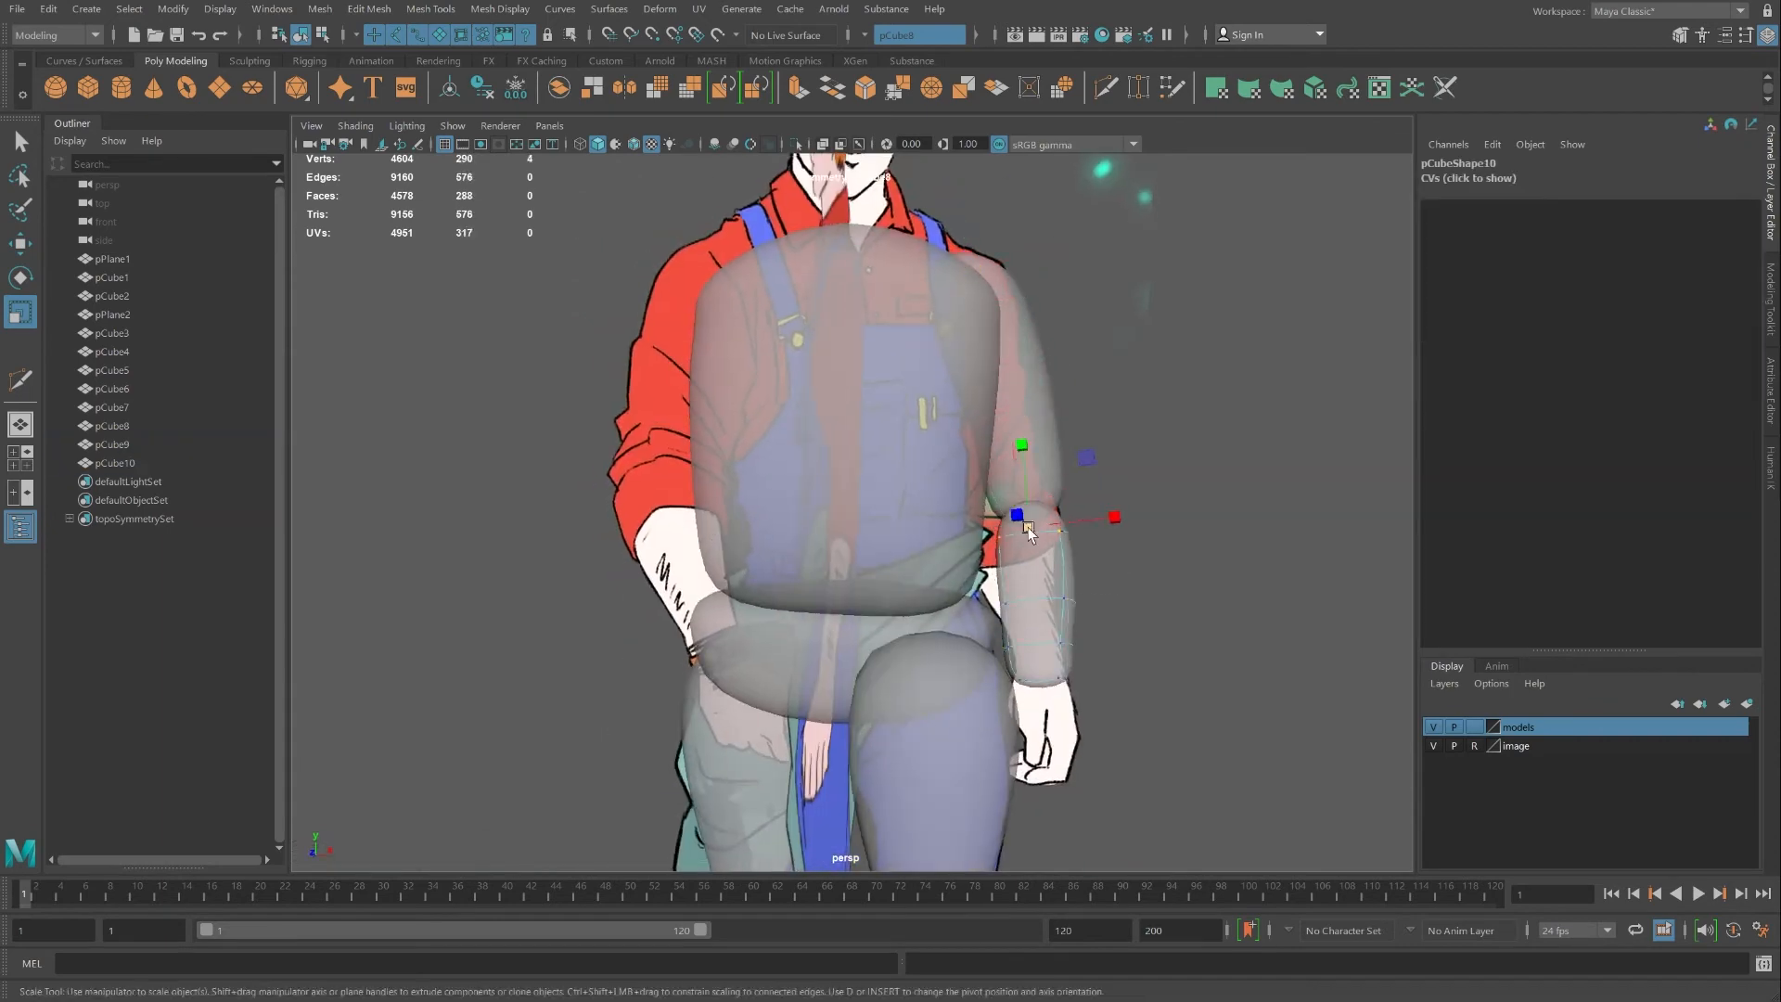
{"action": "left_click_drag", "start_coordinate": [1026, 529], "coordinate": [835, 534], "text": "alt"}
Rotate the upper arm and forearm outward in the front view toward a near-horizontal pose
{"action": "left_click", "coordinate": [21, 244]}
{"action": "left_click_drag", "start_coordinate": [983, 594], "coordinate": [1320, 604], "text": "alt"}
{"action": "left_click", "coordinate": [914, 445]}
{"action": "key", "text": "space"}
{"action": "key", "text": "space"}
{"action": "key", "text": "e"}
{"action": "left_click_drag", "start_coordinate": [835, 301], "coordinate": [872, 204]}
{"action": "left_click", "coordinate": [803, 358]}
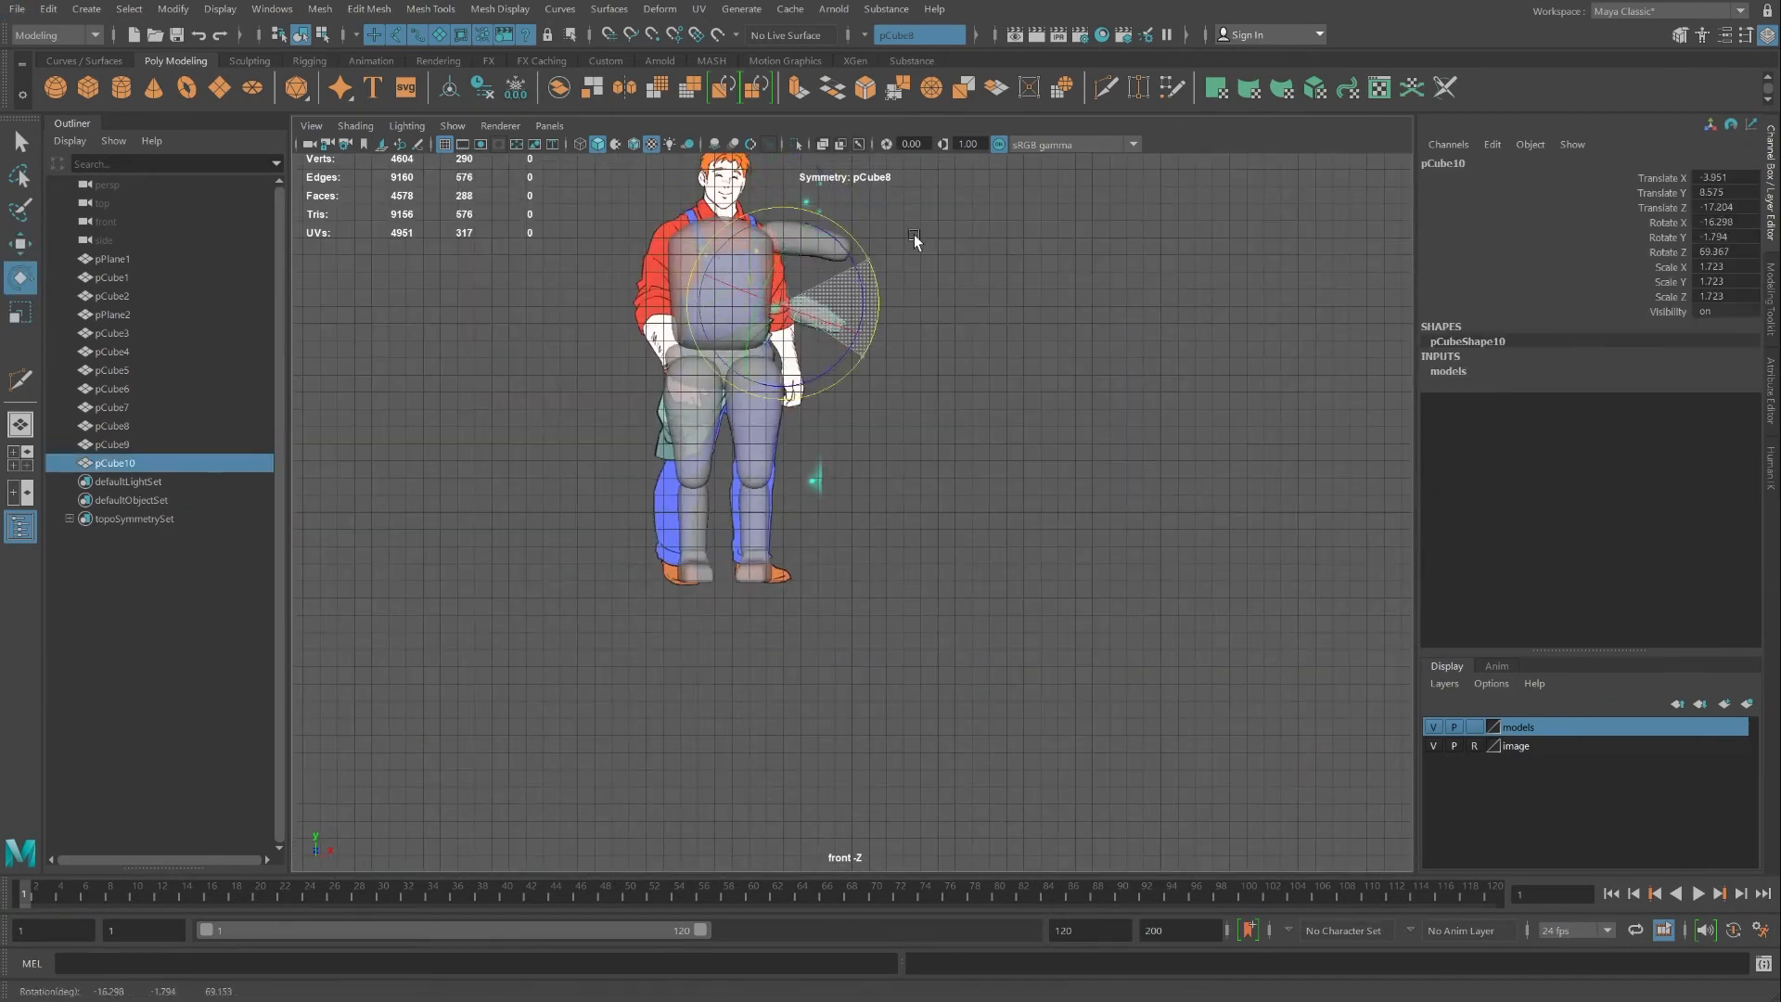
Move the raised forearm to the elbow end of the upper arm in the front view
{"action": "key", "text": "w"}
{"action": "left_click", "coordinate": [752, 415]}
{"action": "left_click_drag", "start_coordinate": [870, 481], "coordinate": [827, 426]}
{"action": "scroll", "coordinate": [827, 426], "scroll_direction": "up", "scroll_amount": 4}
{"action": "left_click", "coordinate": [803, 385]}
{"action": "key", "text": "space"}
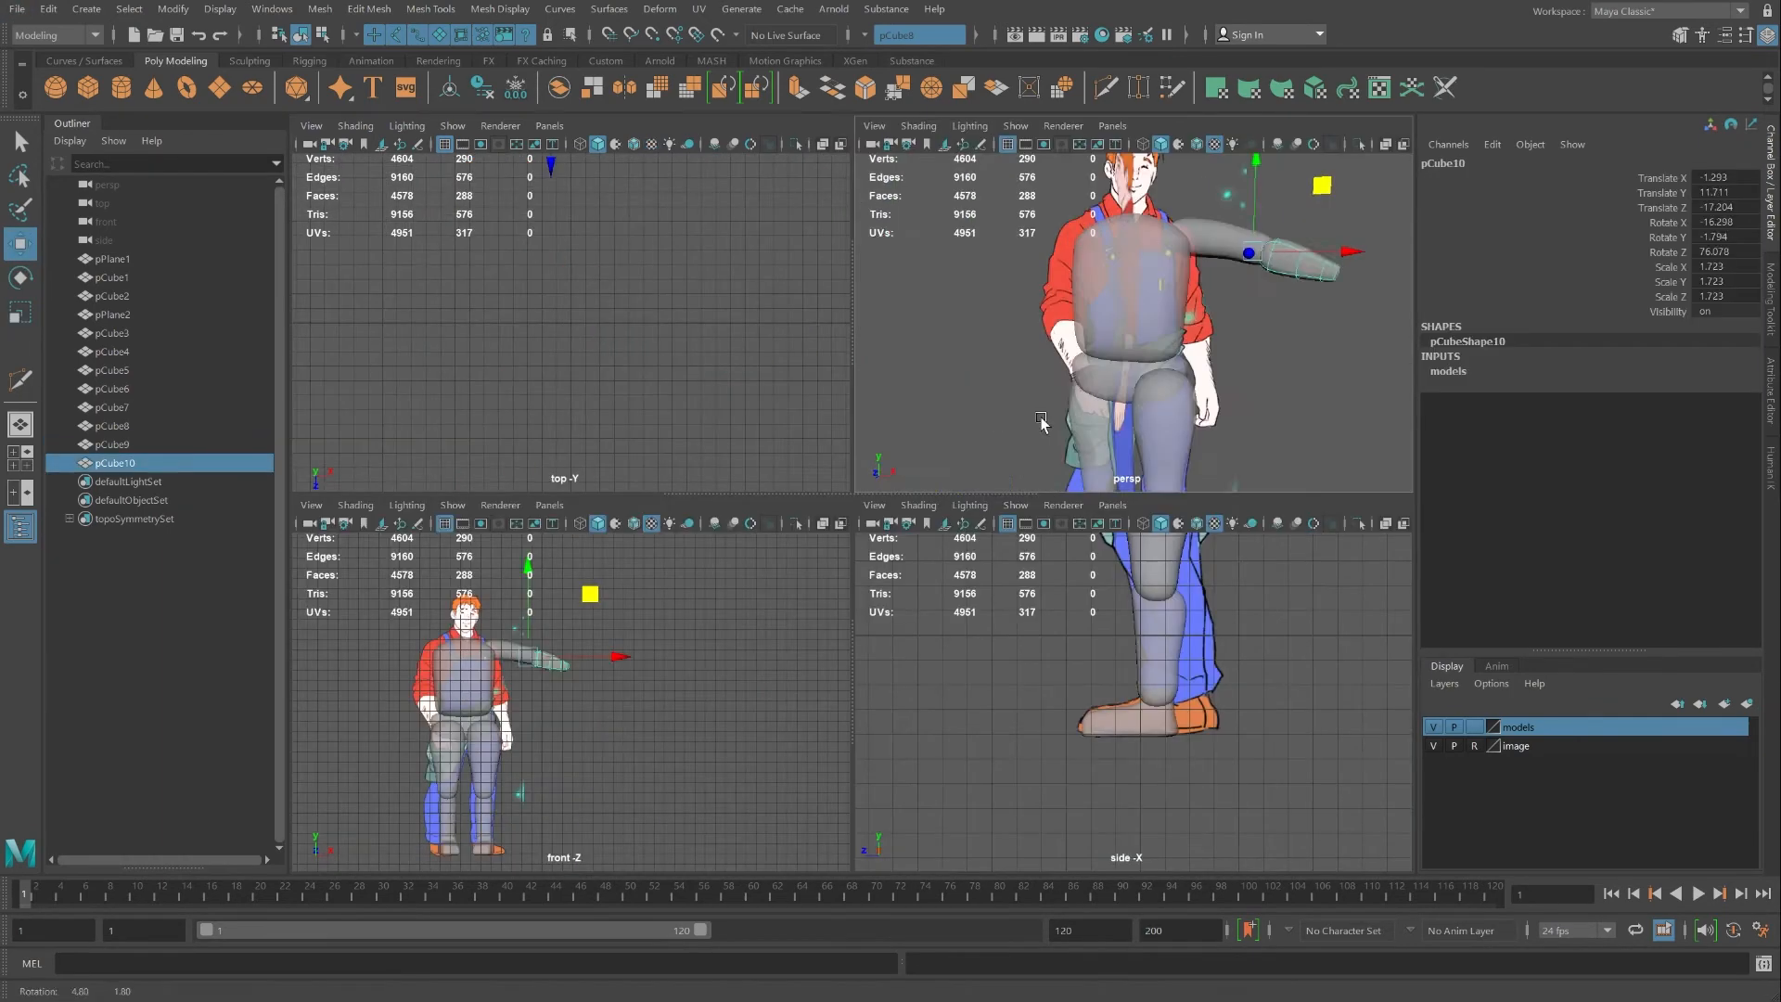
{"action": "scroll", "coordinate": [1042, 421], "scroll_direction": "up", "scroll_amount": 5}
{"action": "key", "text": "space"}
Adjust the raised upper arm's vertices where it meets the torso at the shoulder
{"action": "left_click", "coordinate": [720, 527]}
{"action": "right_click_drag", "start_coordinate": [720, 527], "coordinate": [649, 527]}
{"action": "scroll", "coordinate": [966, 386], "scroll_direction": "down", "scroll_amount": 5}
{"action": "left_click_drag", "start_coordinate": [966, 386], "coordinate": [1049, 441], "text": "alt"}
{"action": "left_click", "coordinate": [835, 557]}
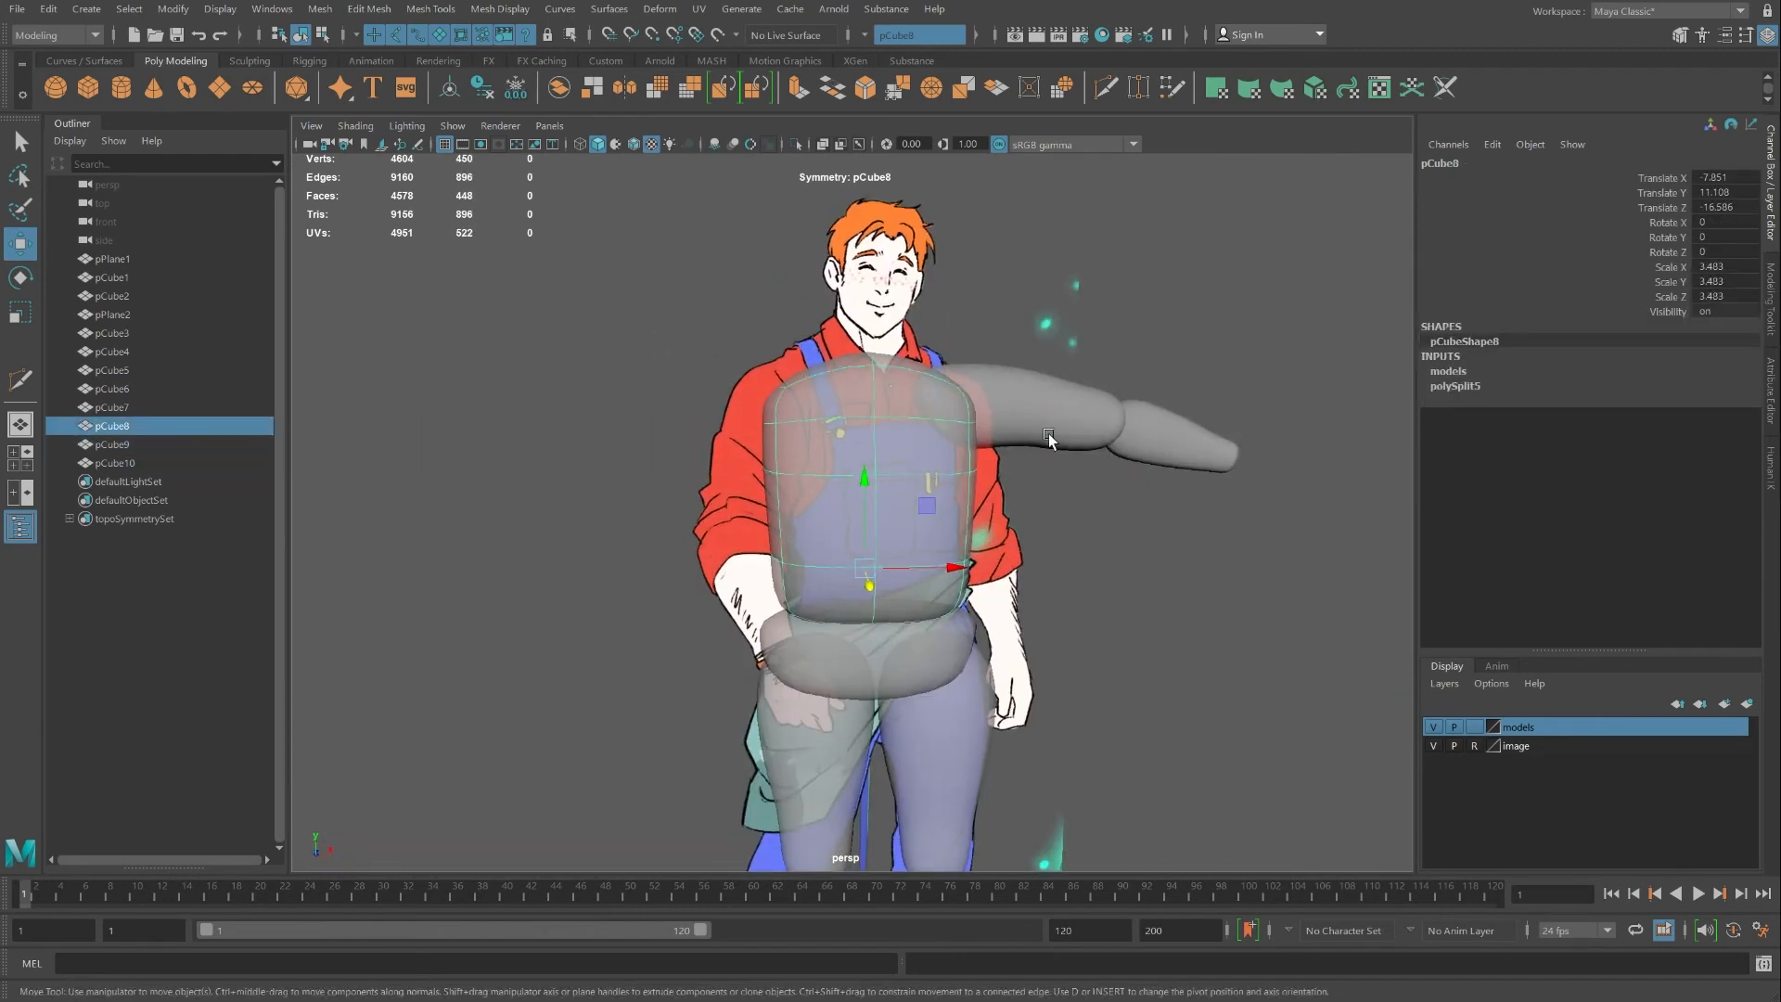
{"action": "right_click_drag", "start_coordinate": [1049, 441], "coordinate": [983, 442]}
{"action": "left_click", "coordinate": [1004, 456]}
{"action": "left_click_drag", "start_coordinate": [1011, 373], "coordinate": [1015, 362]}
{"action": "left_click", "coordinate": [998, 289]}
Extrude the face at the wrist end of the forearm and scale it
{"action": "right_click_drag", "start_coordinate": [997, 289], "coordinate": [980, 605], "text": "alt"}
{"action": "left_click", "coordinate": [986, 419]}
{"action": "left_click", "coordinate": [1093, 504]}
{"action": "key", "text": "ctrl+e"}
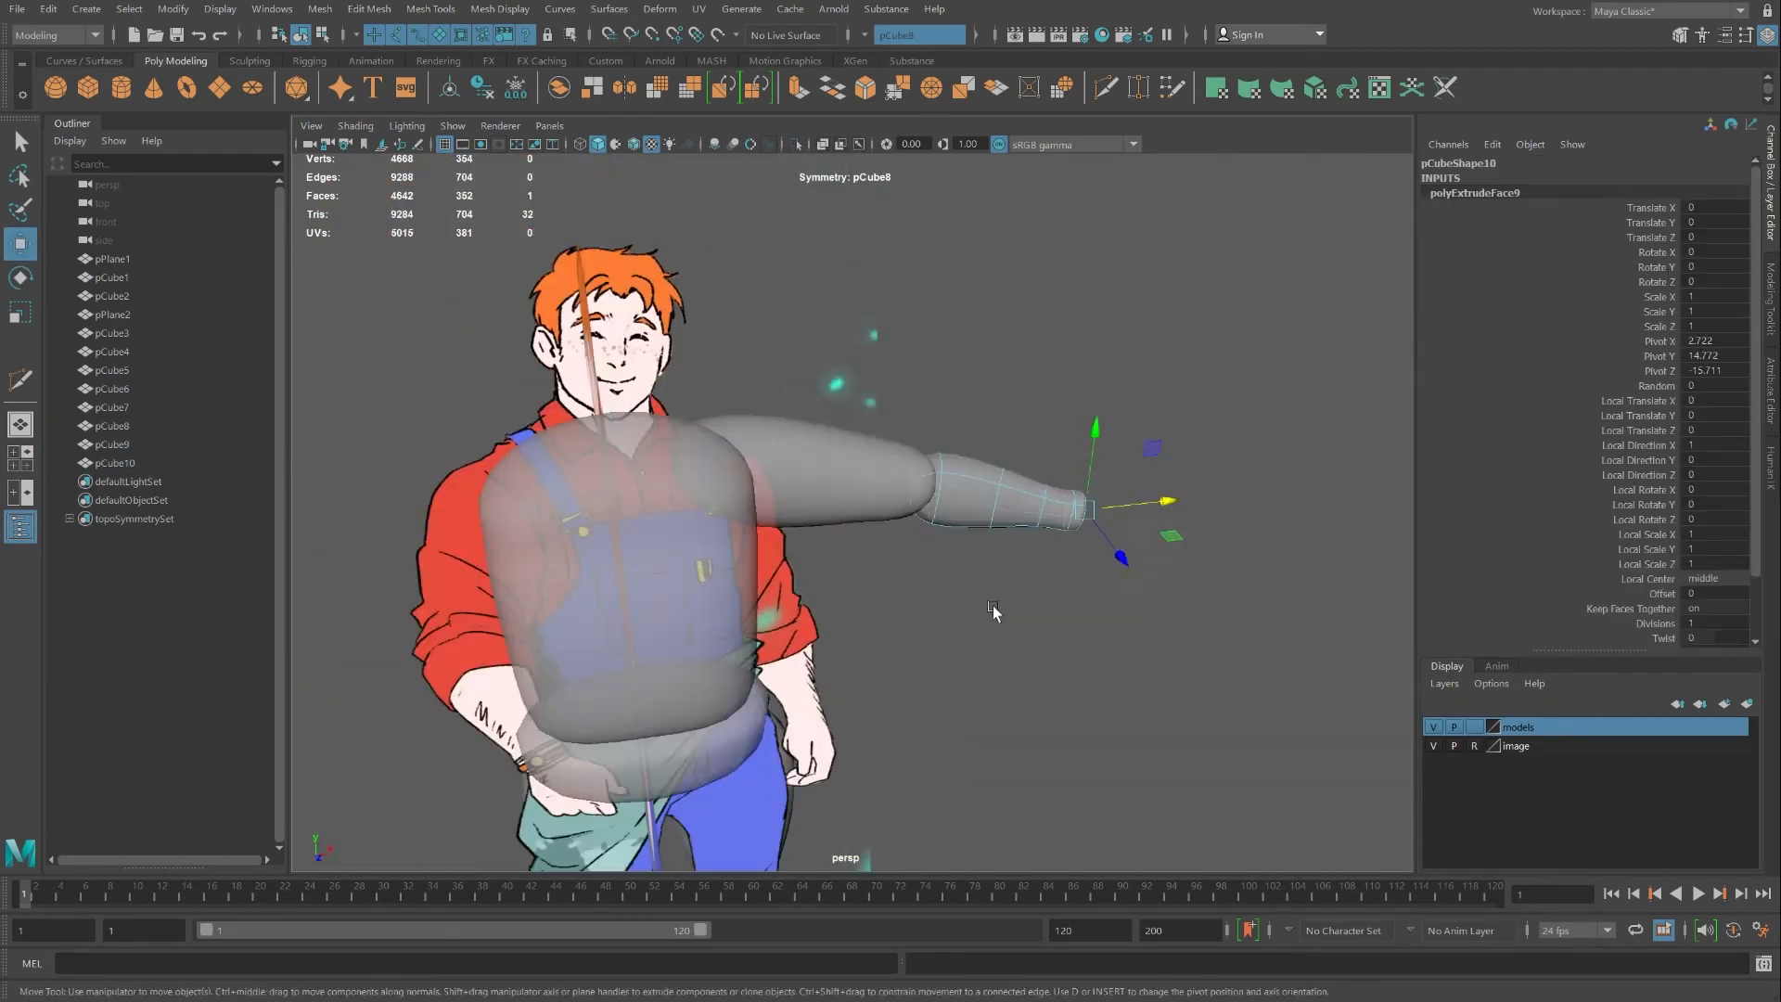
{"action": "key", "text": "r"}
Freeze the upper arm's transforms, duplicate it as an instance with X scale -1, and place the copy at the opposite shoulder
{"action": "middle_click_drag", "start_coordinate": [848, 587], "coordinate": [1036, 548], "text": "alt"}
{"action": "left_click_drag", "start_coordinate": [1036, 548], "coordinate": [955, 417], "text": "alt"}
{"action": "left_click", "coordinate": [948, 375]}
{"action": "key", "text": "w"}
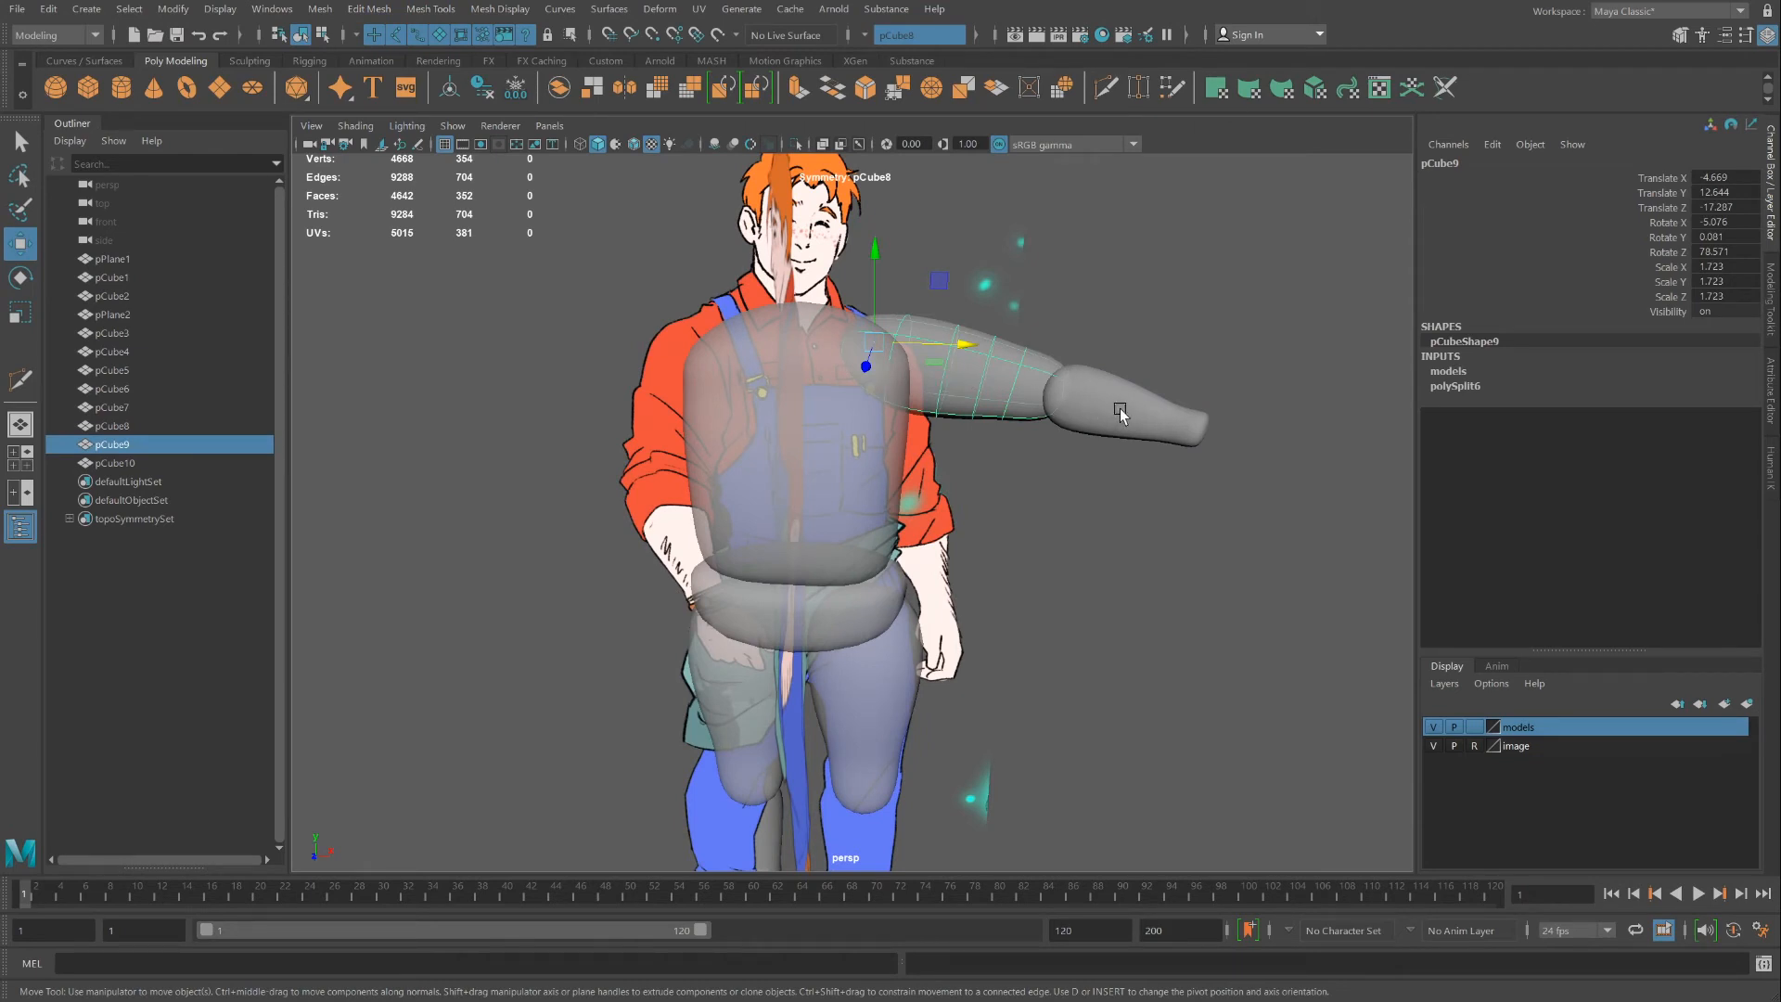
{"action": "left_click", "coordinate": [59, 15]}
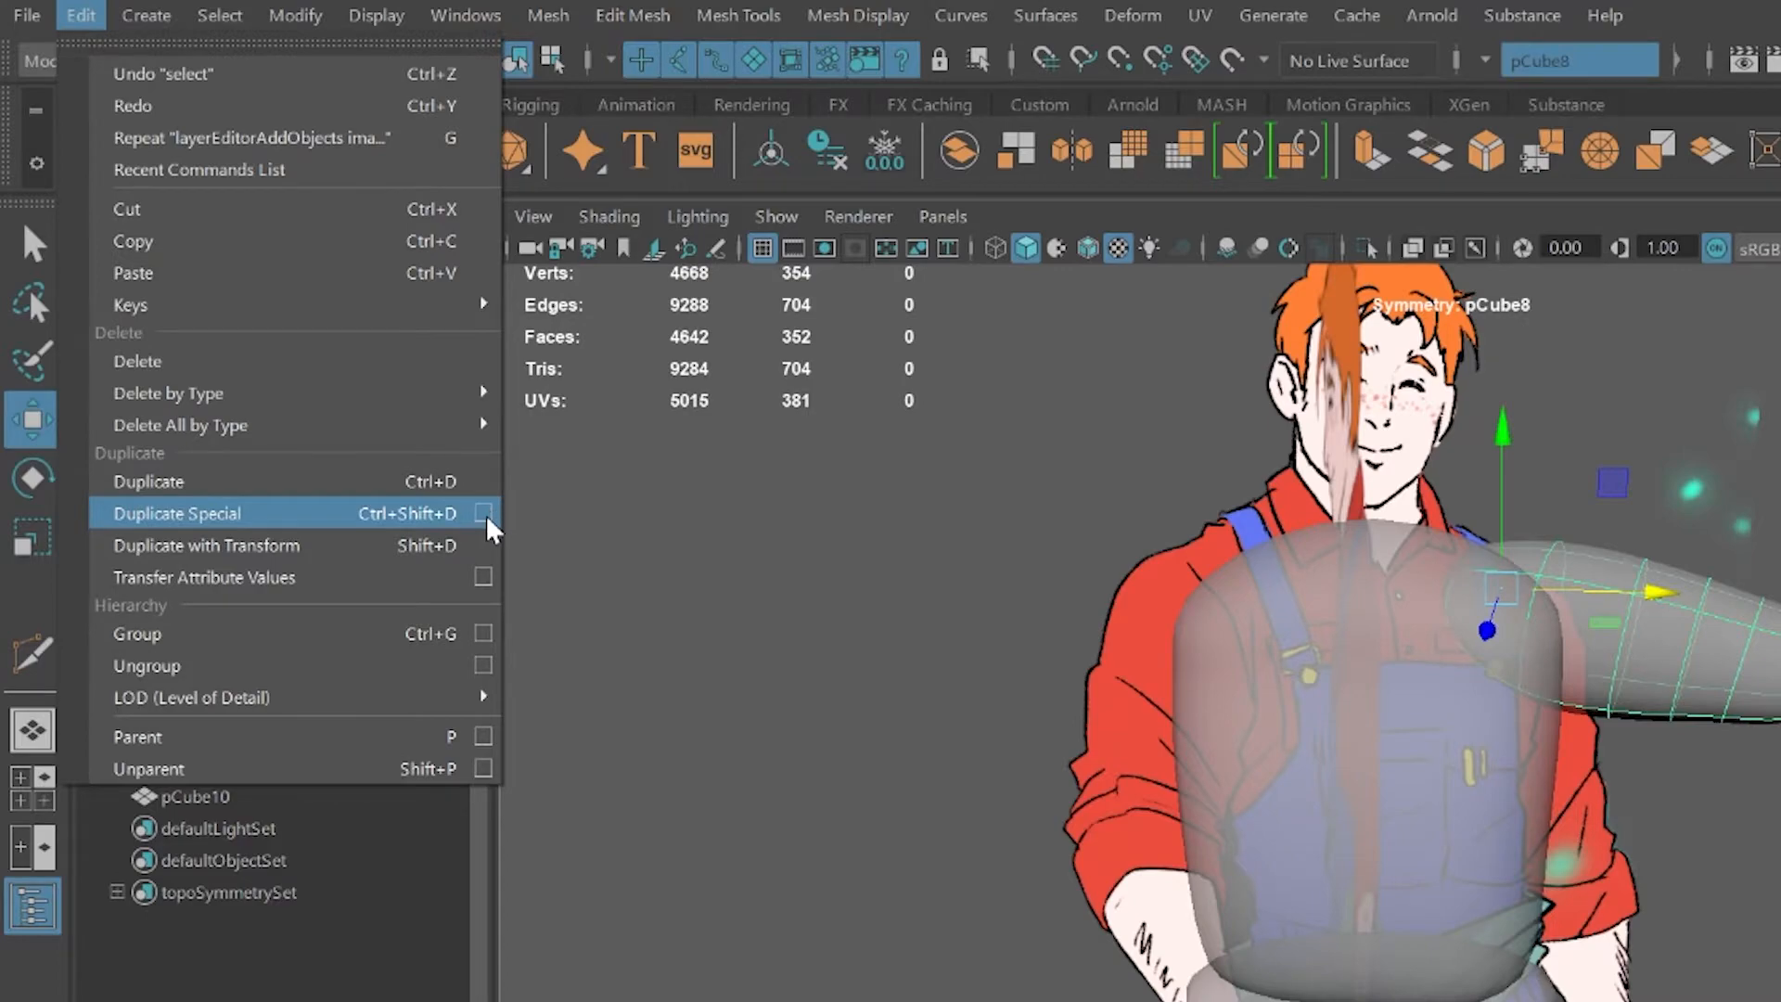
{"action": "left_click", "coordinate": [485, 516]}
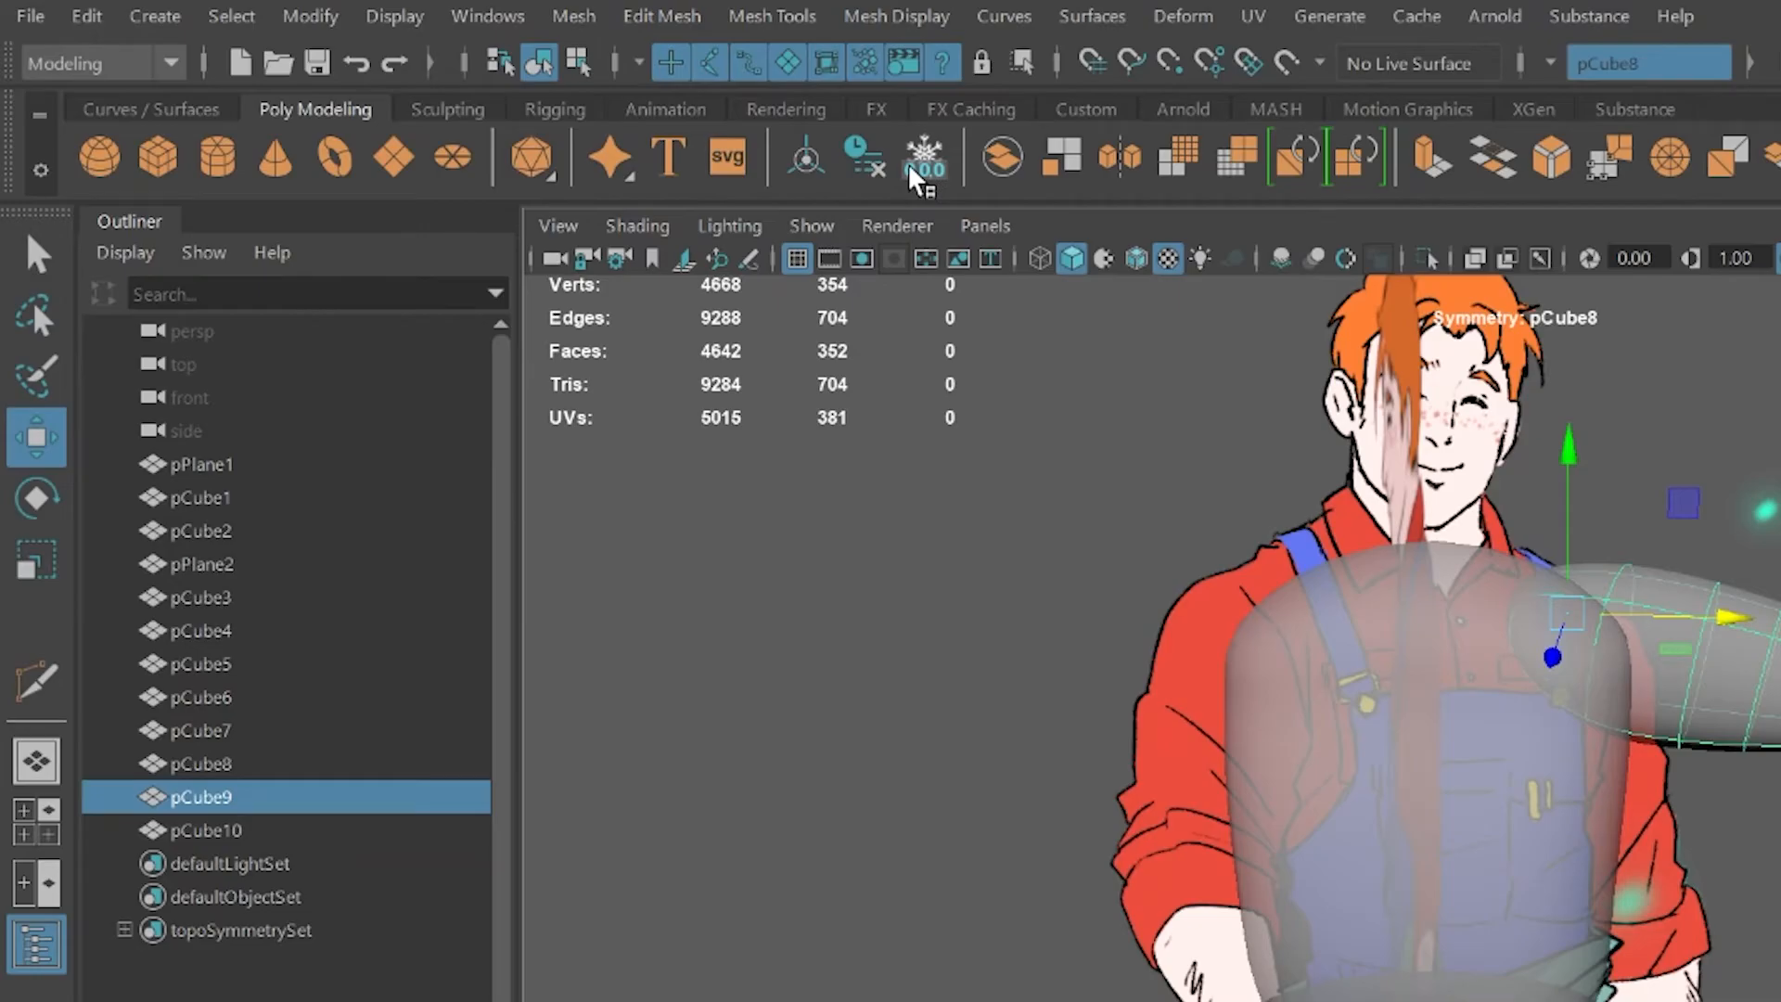
{"action": "left_click", "coordinate": [1141, 417]}
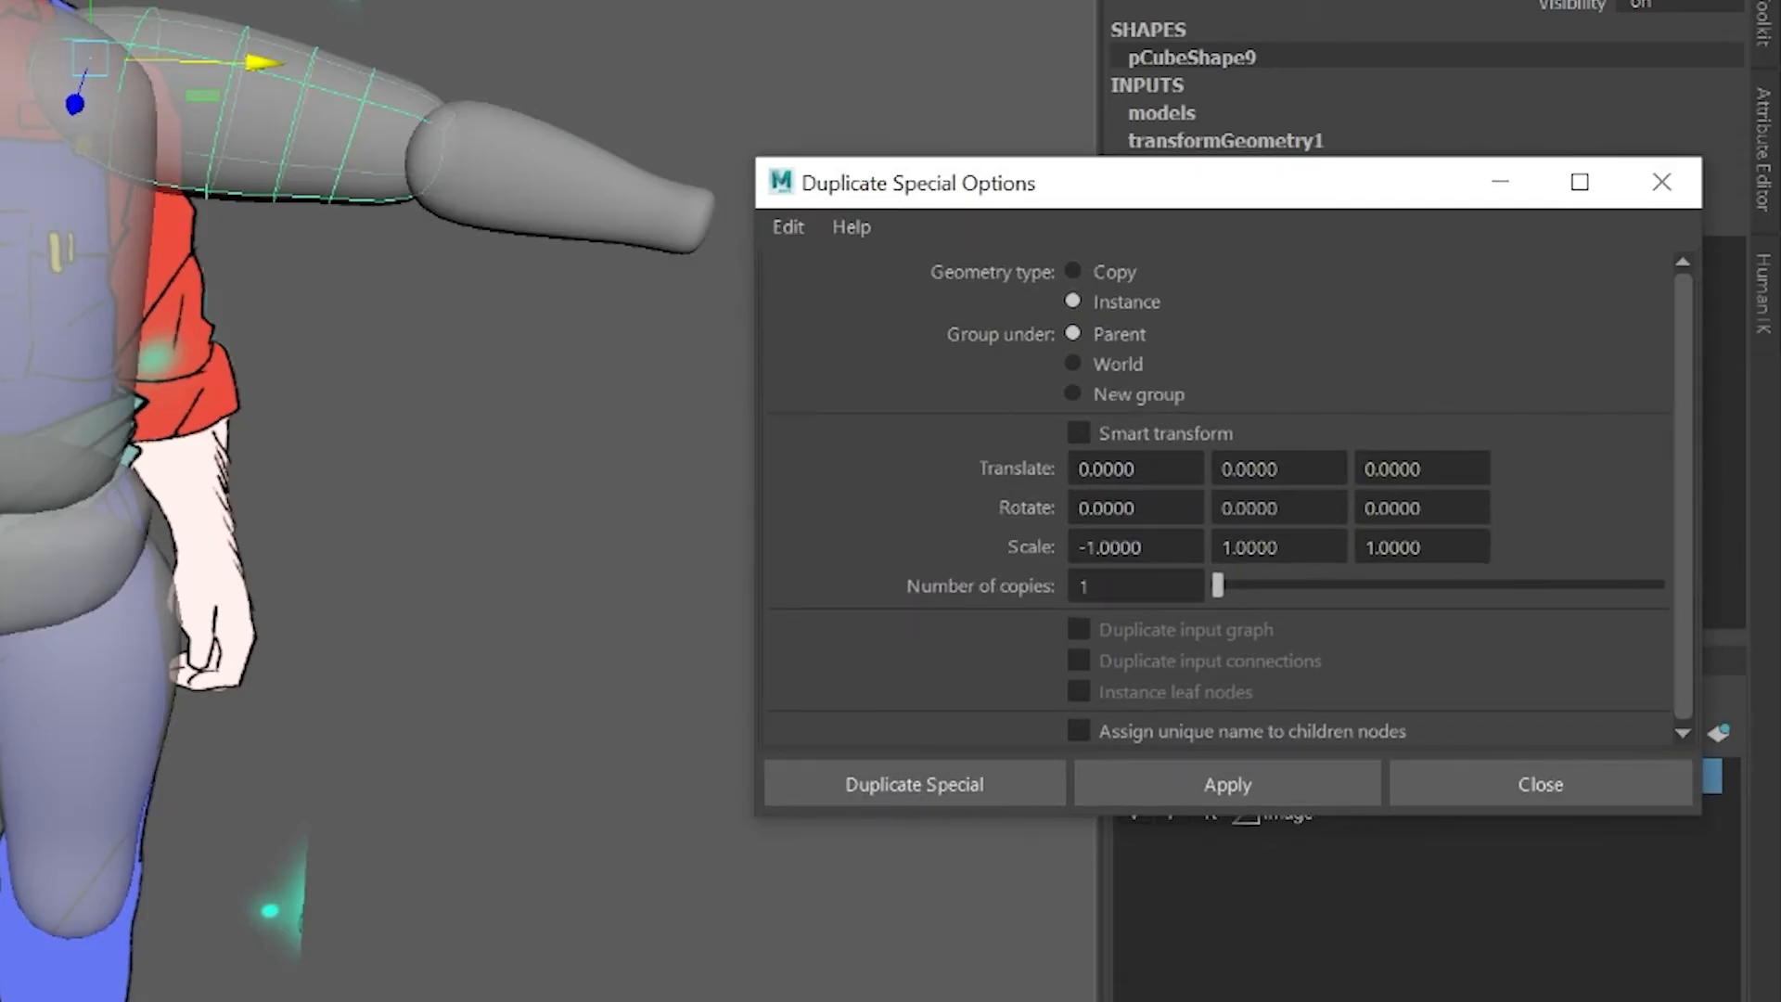
{"action": "left_click", "coordinate": [1237, 779]}
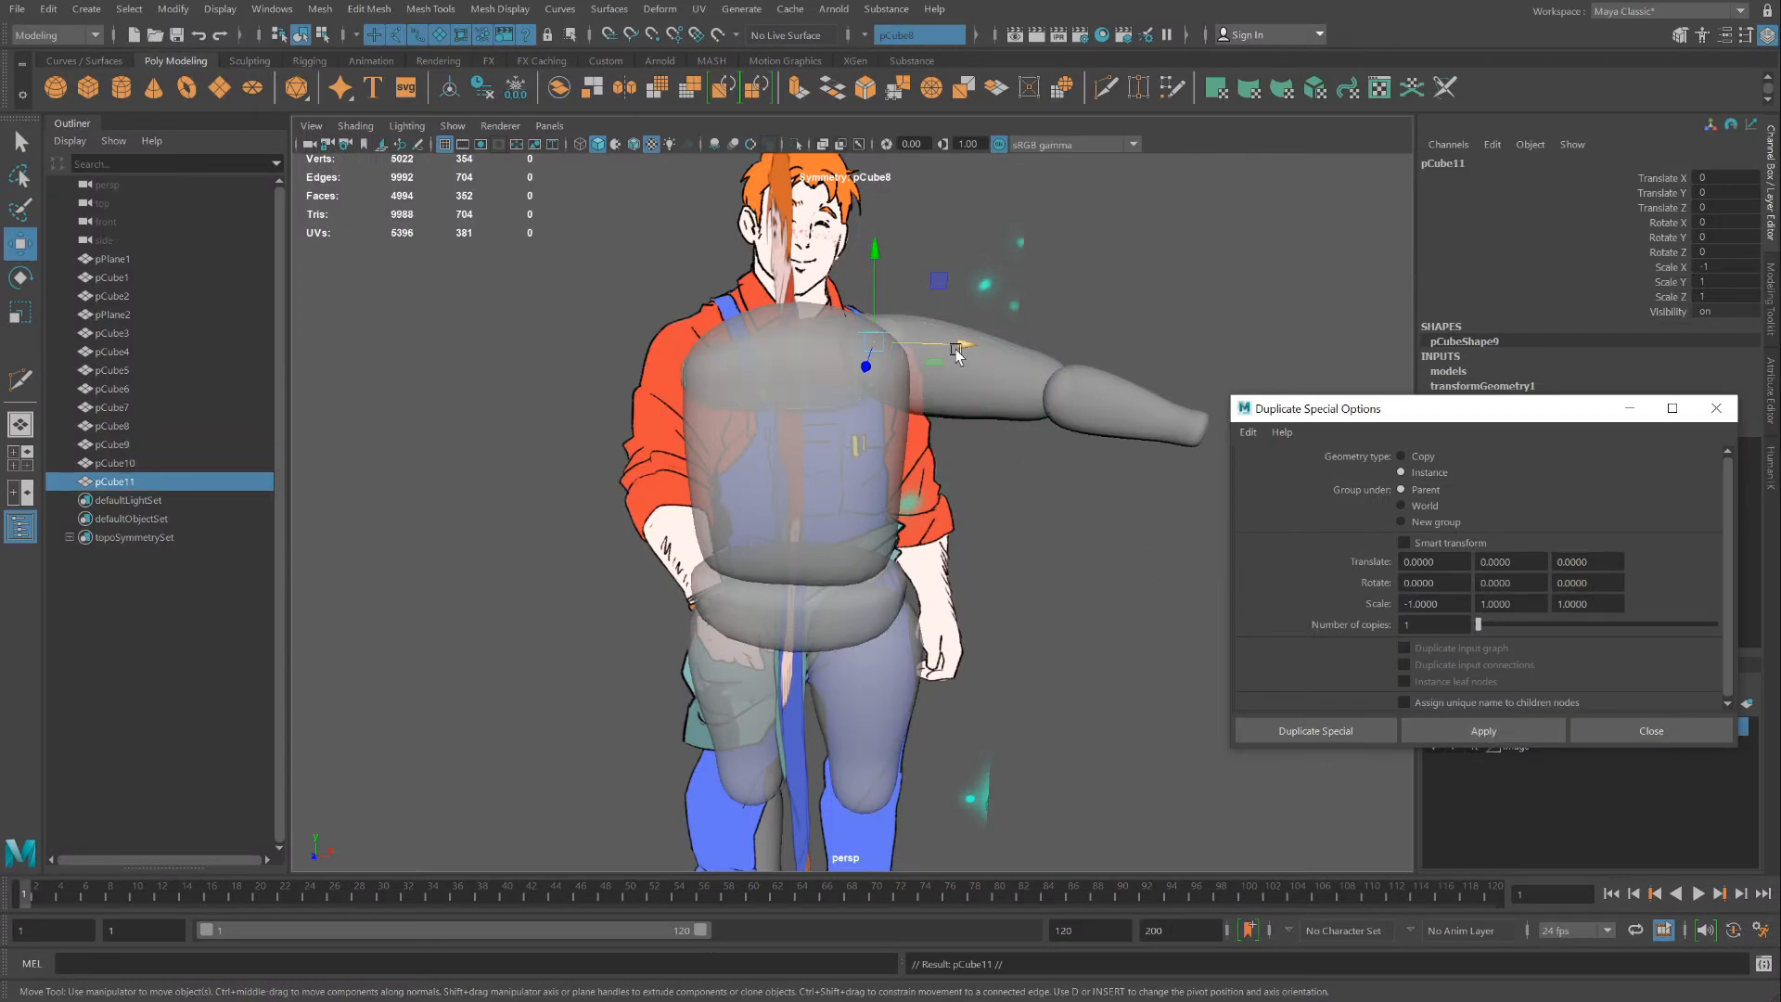
{"action": "left_click_drag", "start_coordinate": [956, 356], "coordinate": [785, 357]}
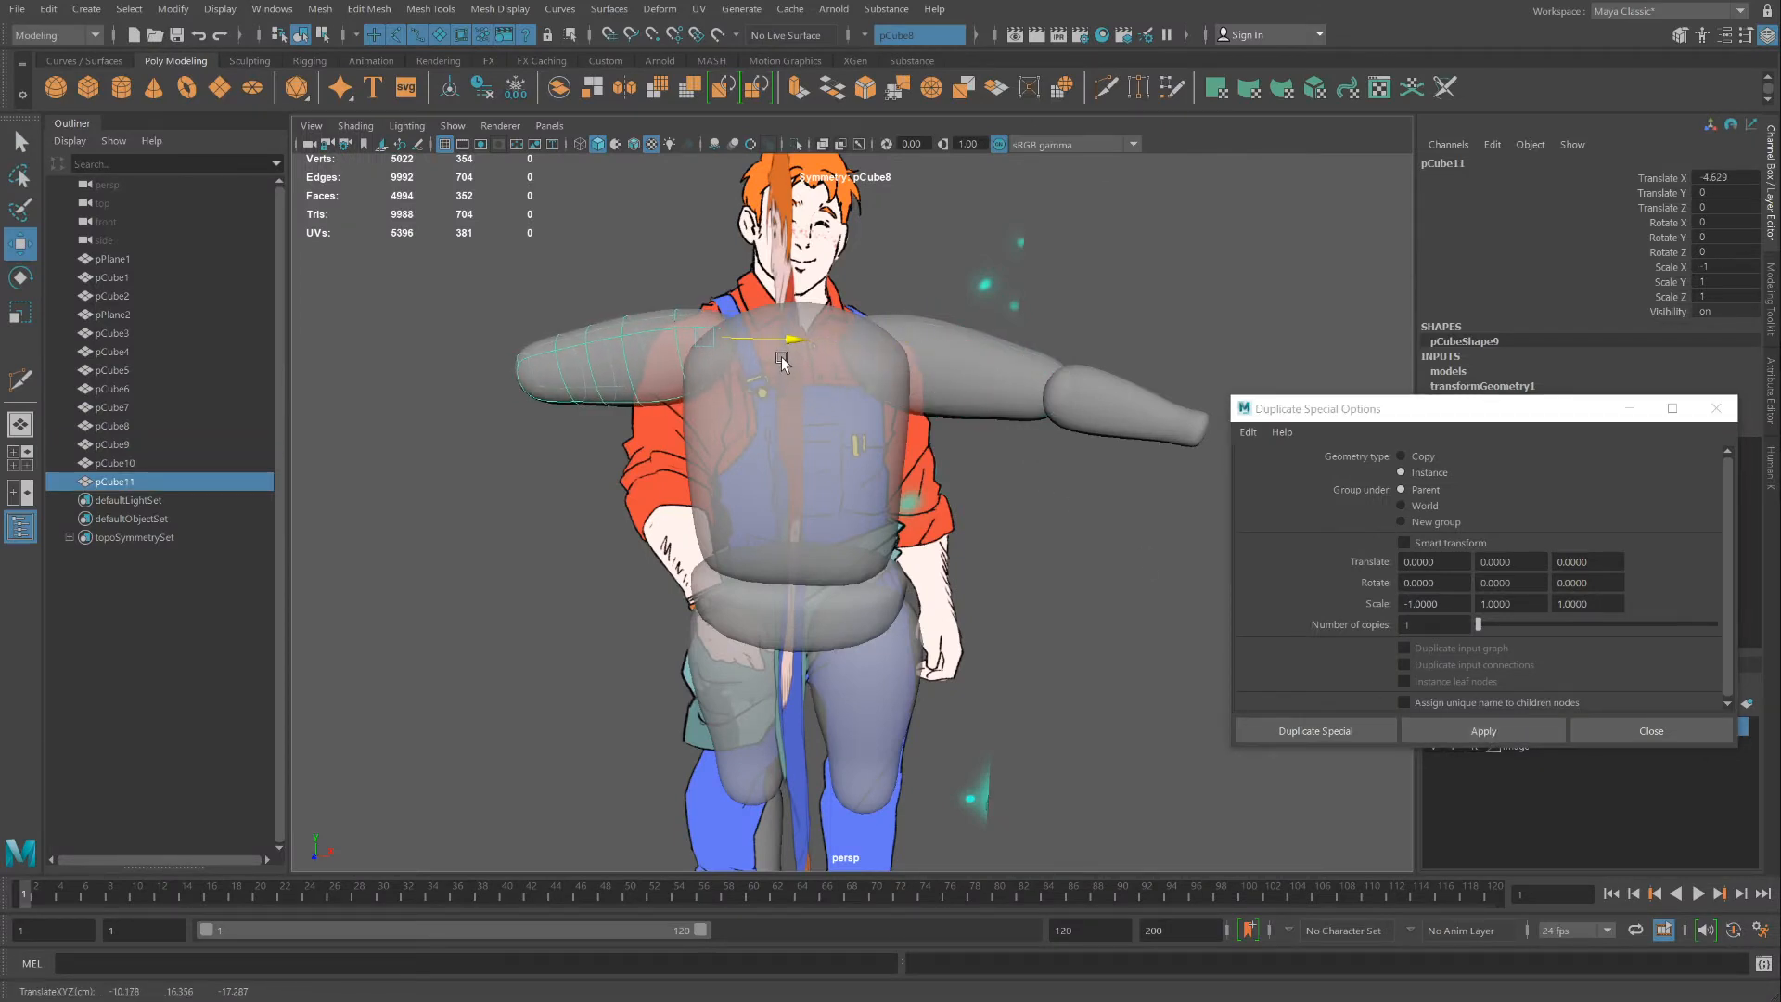
Duplicate the forearm as an instance with X scale -1 and place the copy at the opposite elbow
{"action": "left_click", "coordinate": [1142, 426]}
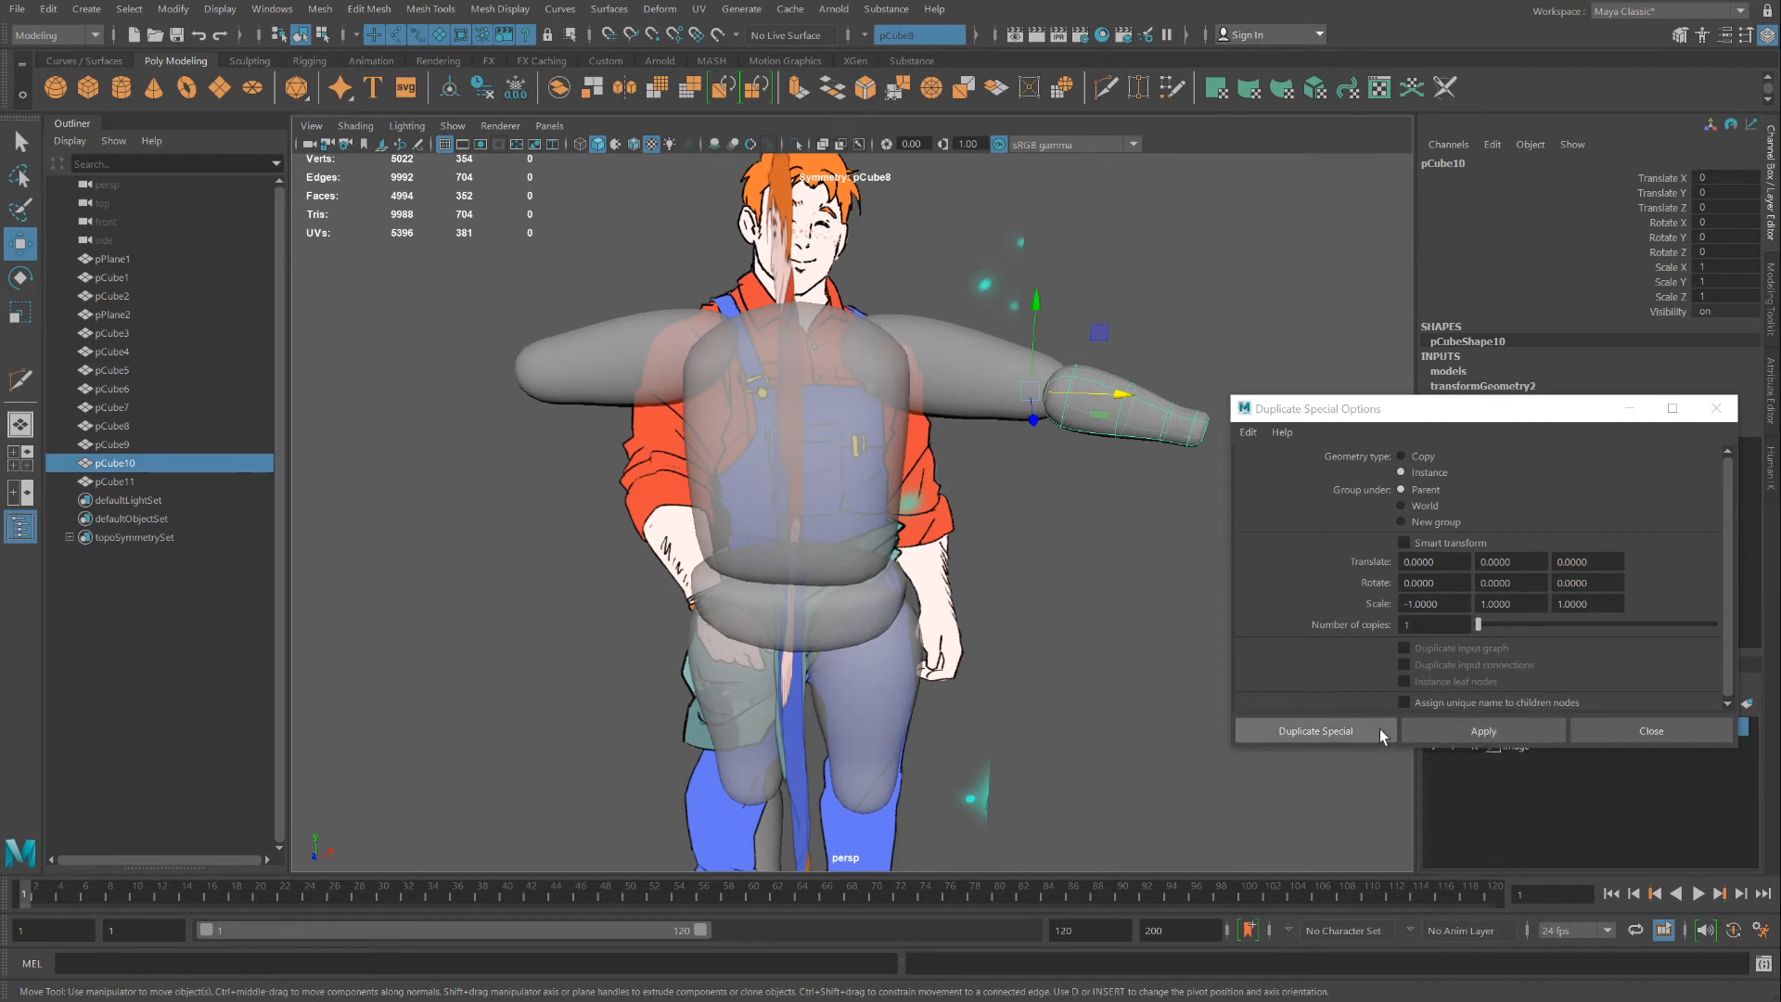
{"action": "left_click", "coordinate": [1482, 731]}
{"action": "left_click_drag", "start_coordinate": [723, 406], "coordinate": [635, 414]}
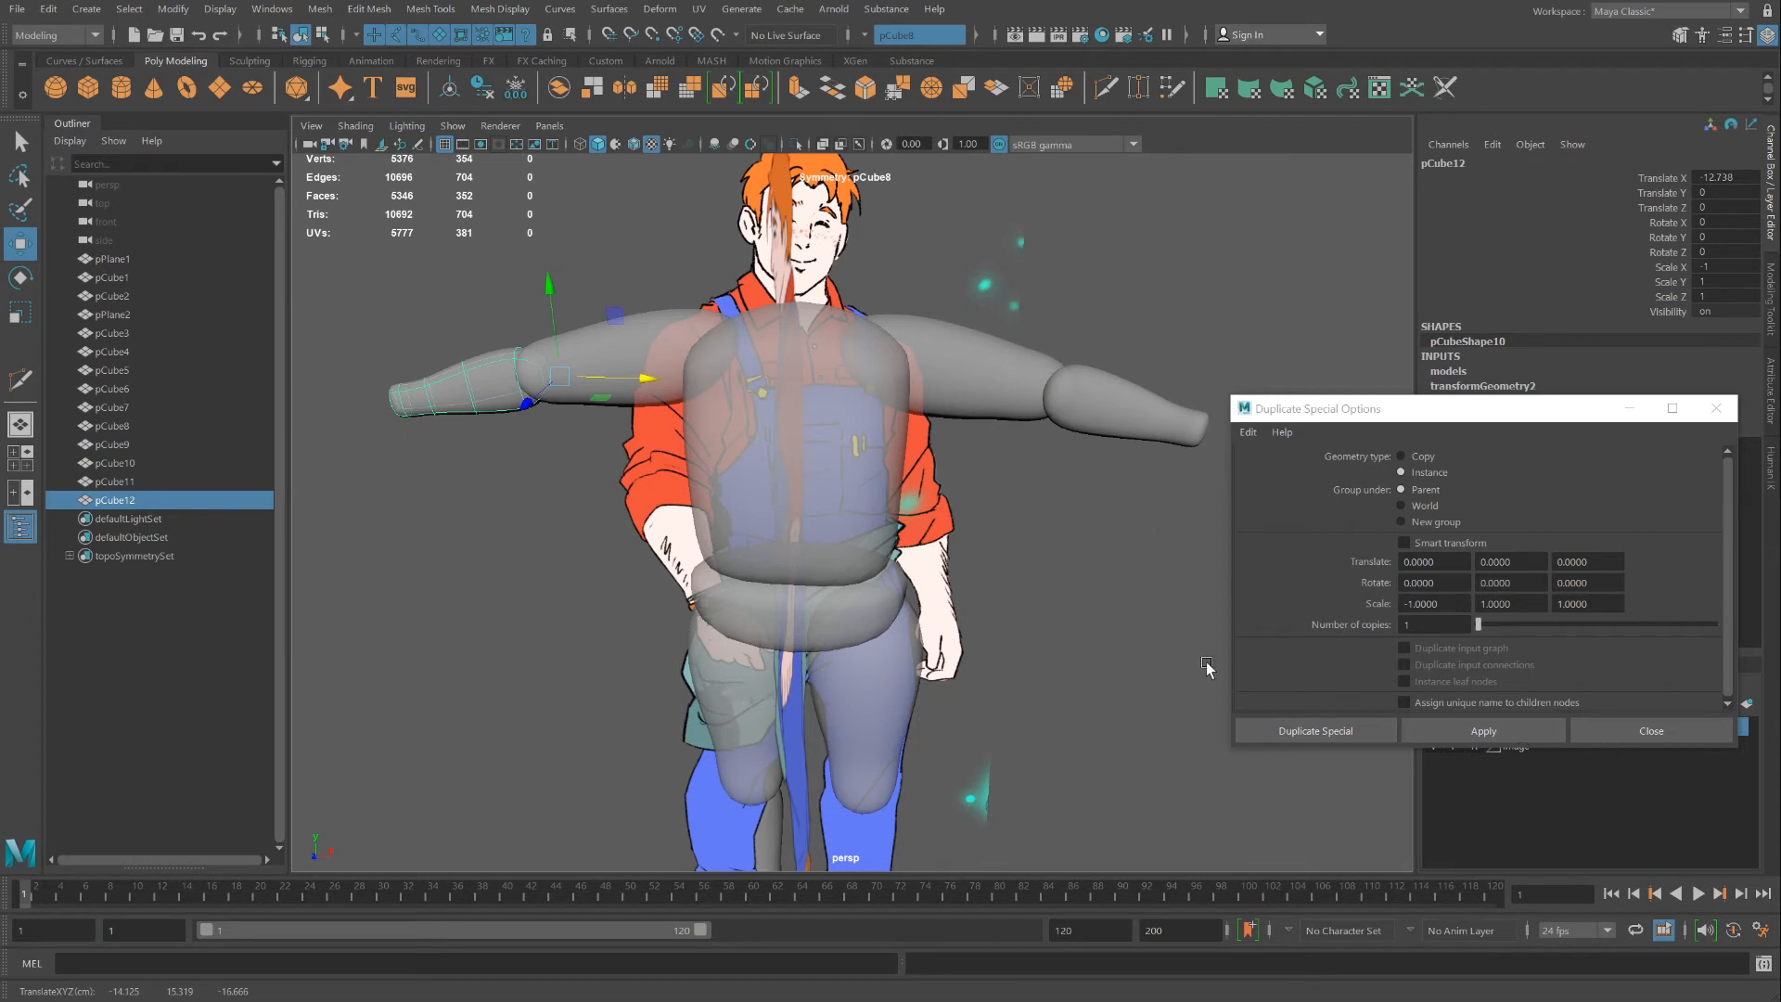
{"action": "left_click", "coordinate": [1021, 585]}
{"action": "scroll", "coordinate": [1021, 585], "scroll_direction": "down", "scroll_amount": 5}
{"action": "scroll", "coordinate": [1019, 584], "scroll_direction": "up", "scroll_amount": 3}
{"action": "scroll", "coordinate": [1020, 585], "scroll_direction": "up", "scroll_amount": 1}
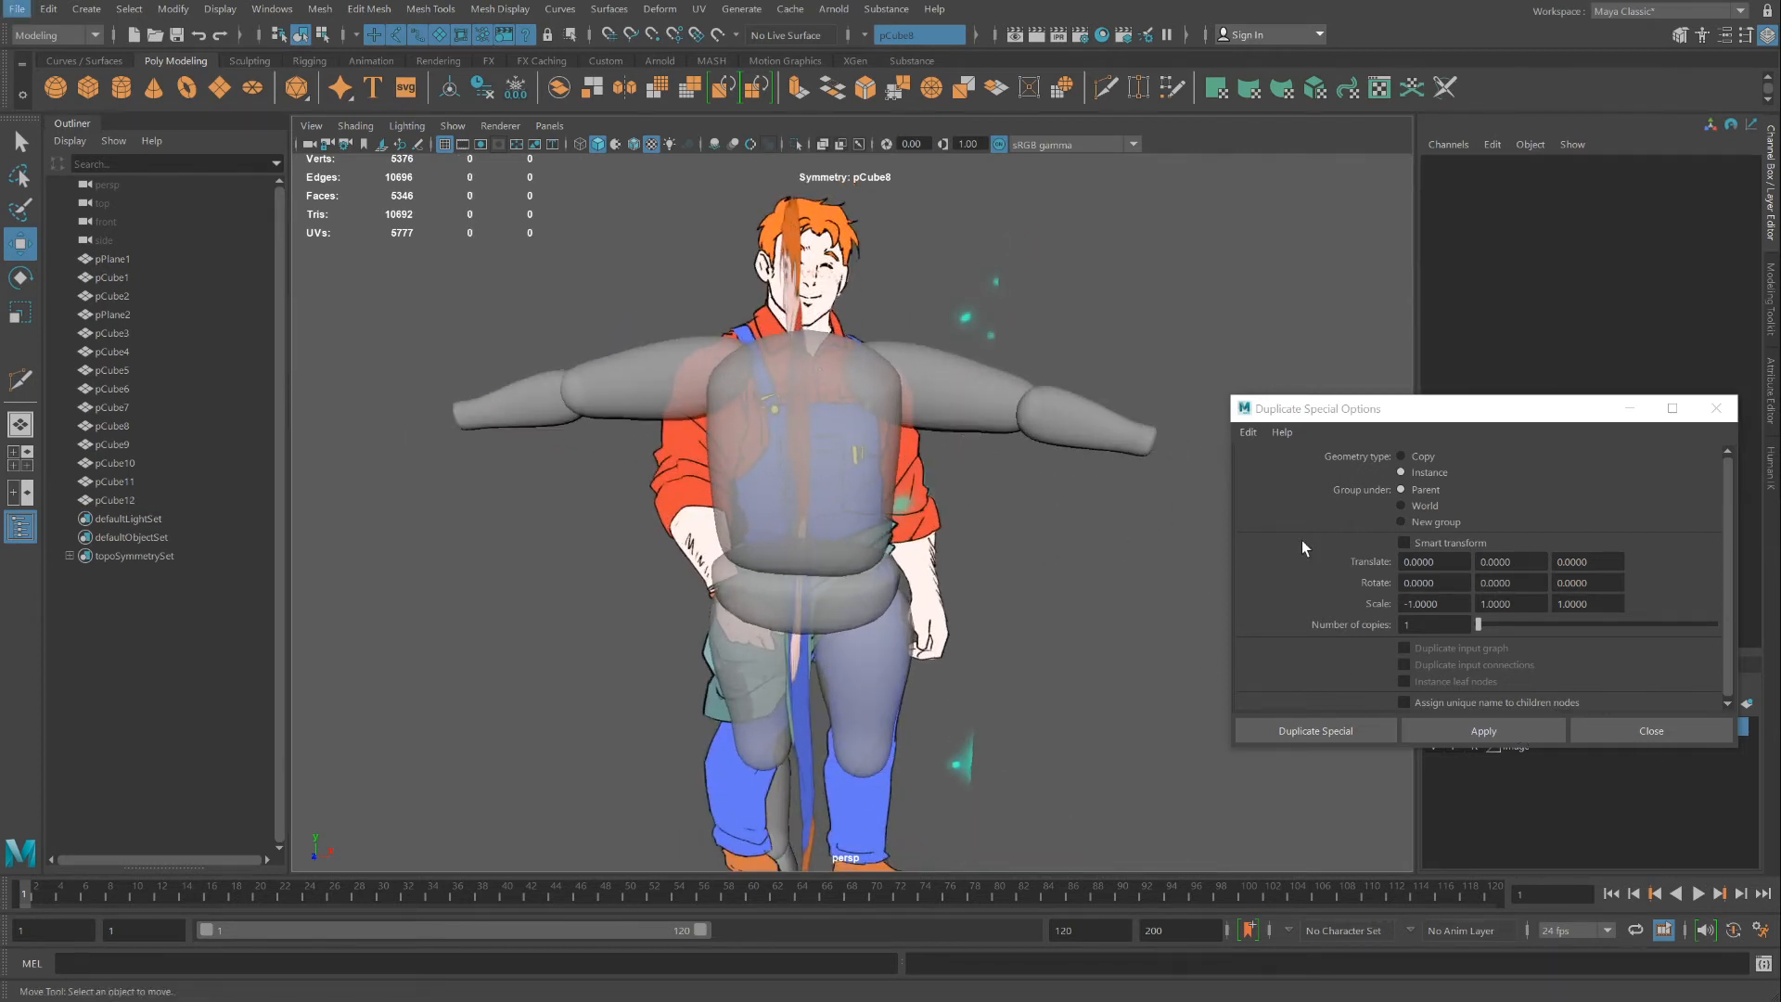
{"action": "left_click", "coordinate": [1717, 408]}
Hide the image display layer and examine the blocked-out body without the references
{"action": "scroll", "coordinate": [1160, 620], "scroll_direction": "down", "scroll_amount": 3}
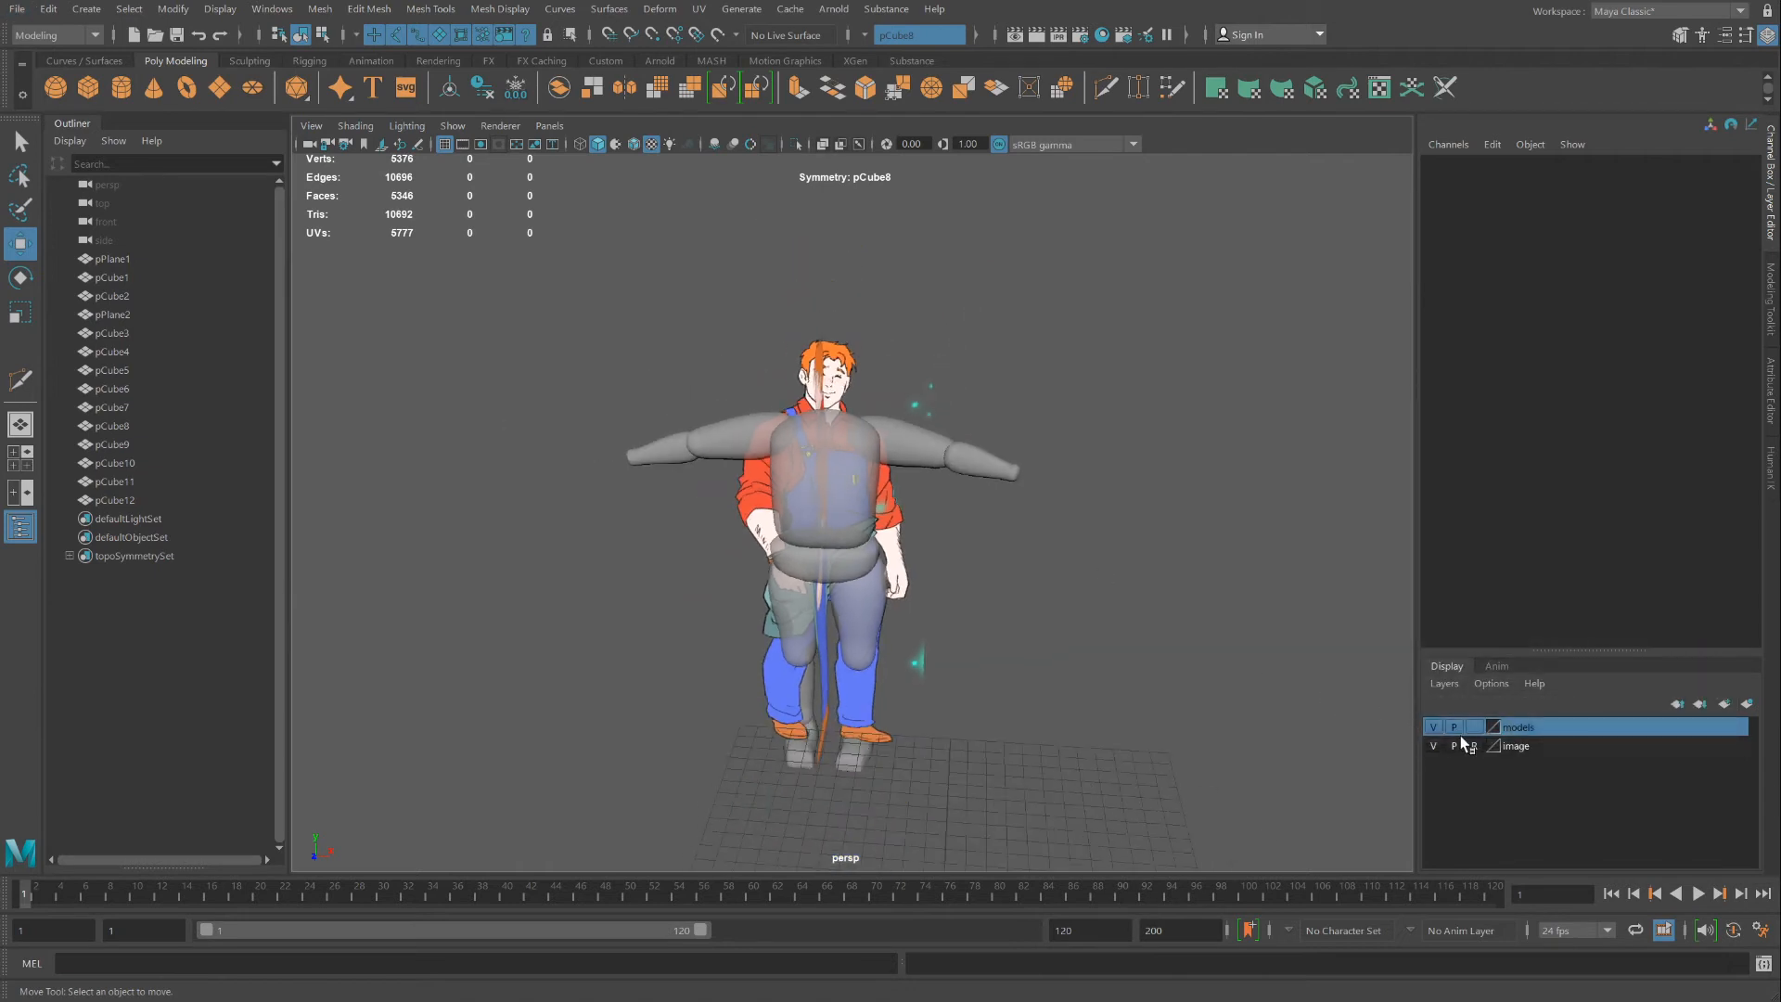
{"action": "left_click", "coordinate": [1434, 747]}
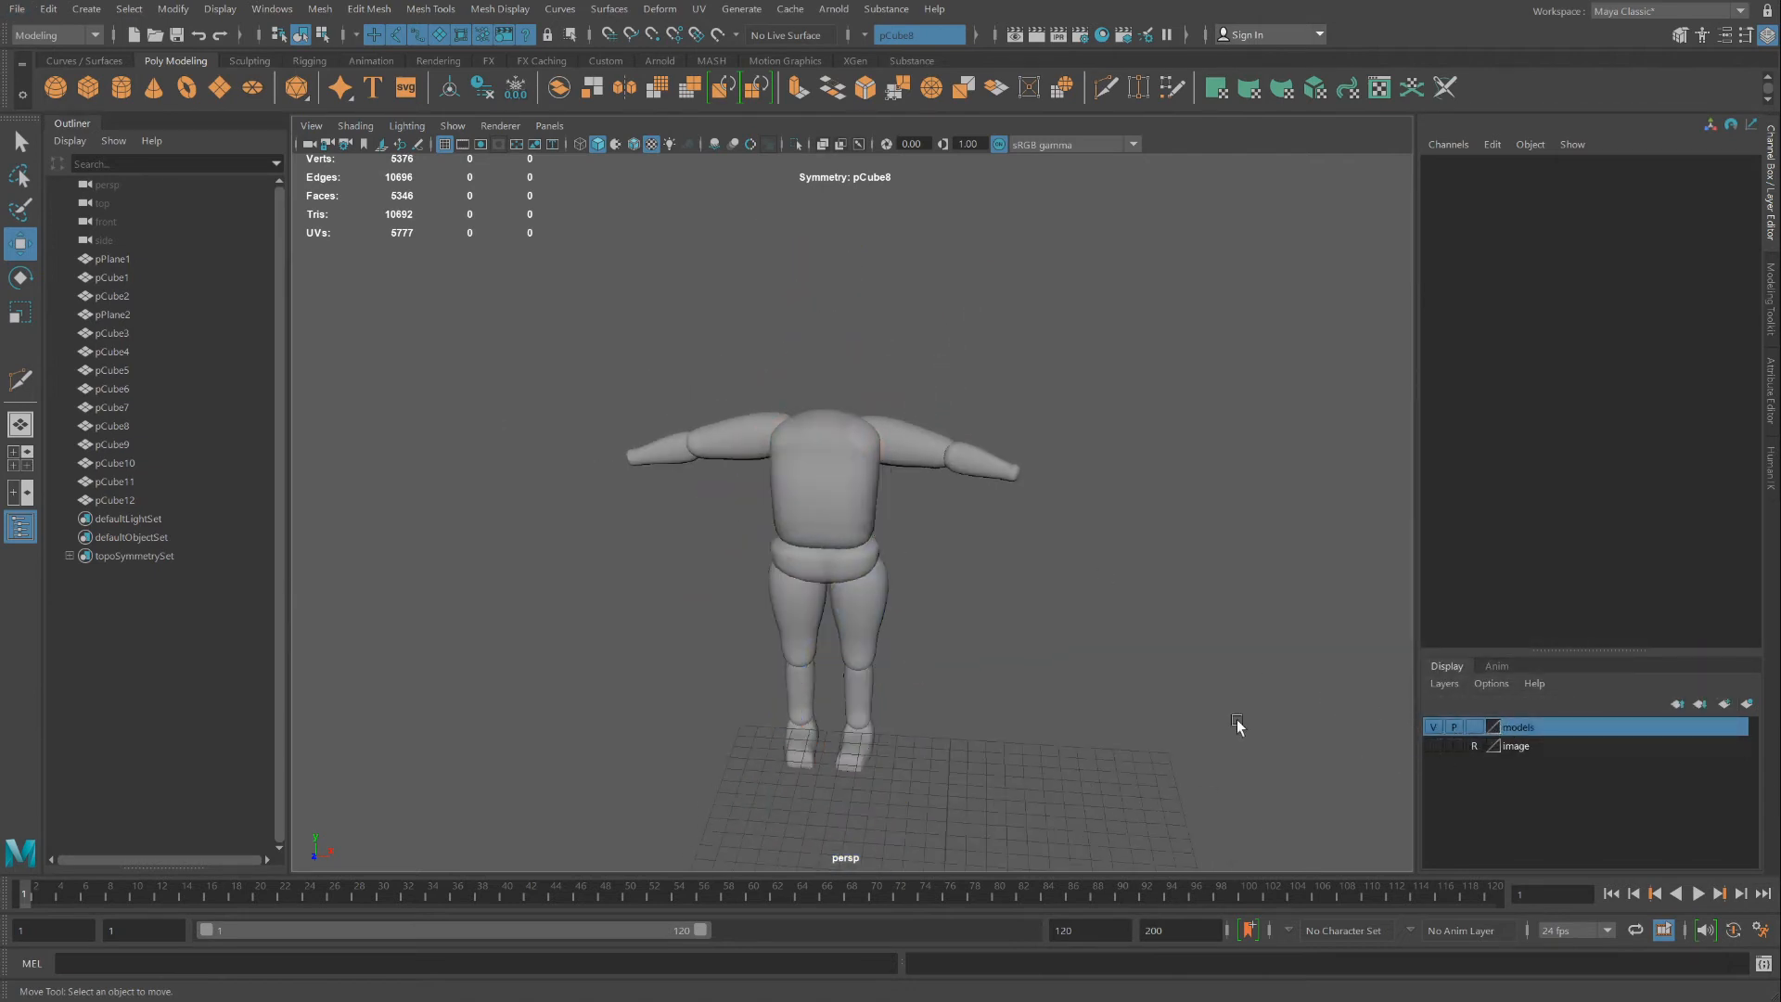
{"action": "mouse_move", "coordinate": [1047, 653]}
{"action": "left_mouse_down", "text": "alt"}
{"action": "mouse_move", "coordinate": [1299, 641]}
{"action": "mouse_move", "coordinate": [1061, 614]}
{"action": "mouse_move", "coordinate": [1039, 644]}
{"action": "mouse_move", "coordinate": [1073, 666]}
{"action": "mouse_move", "coordinate": [1054, 666]}
{"action": "mouse_move", "coordinate": [1056, 640]}
{"action": "left_mouse_up", "text": "alt"}
{"action": "middle_click_drag", "start_coordinate": [1056, 640], "coordinate": [1192, 558], "text": "alt"}
{"action": "scroll", "coordinate": [1177, 561], "scroll_direction": "up", "scroll_amount": 4}
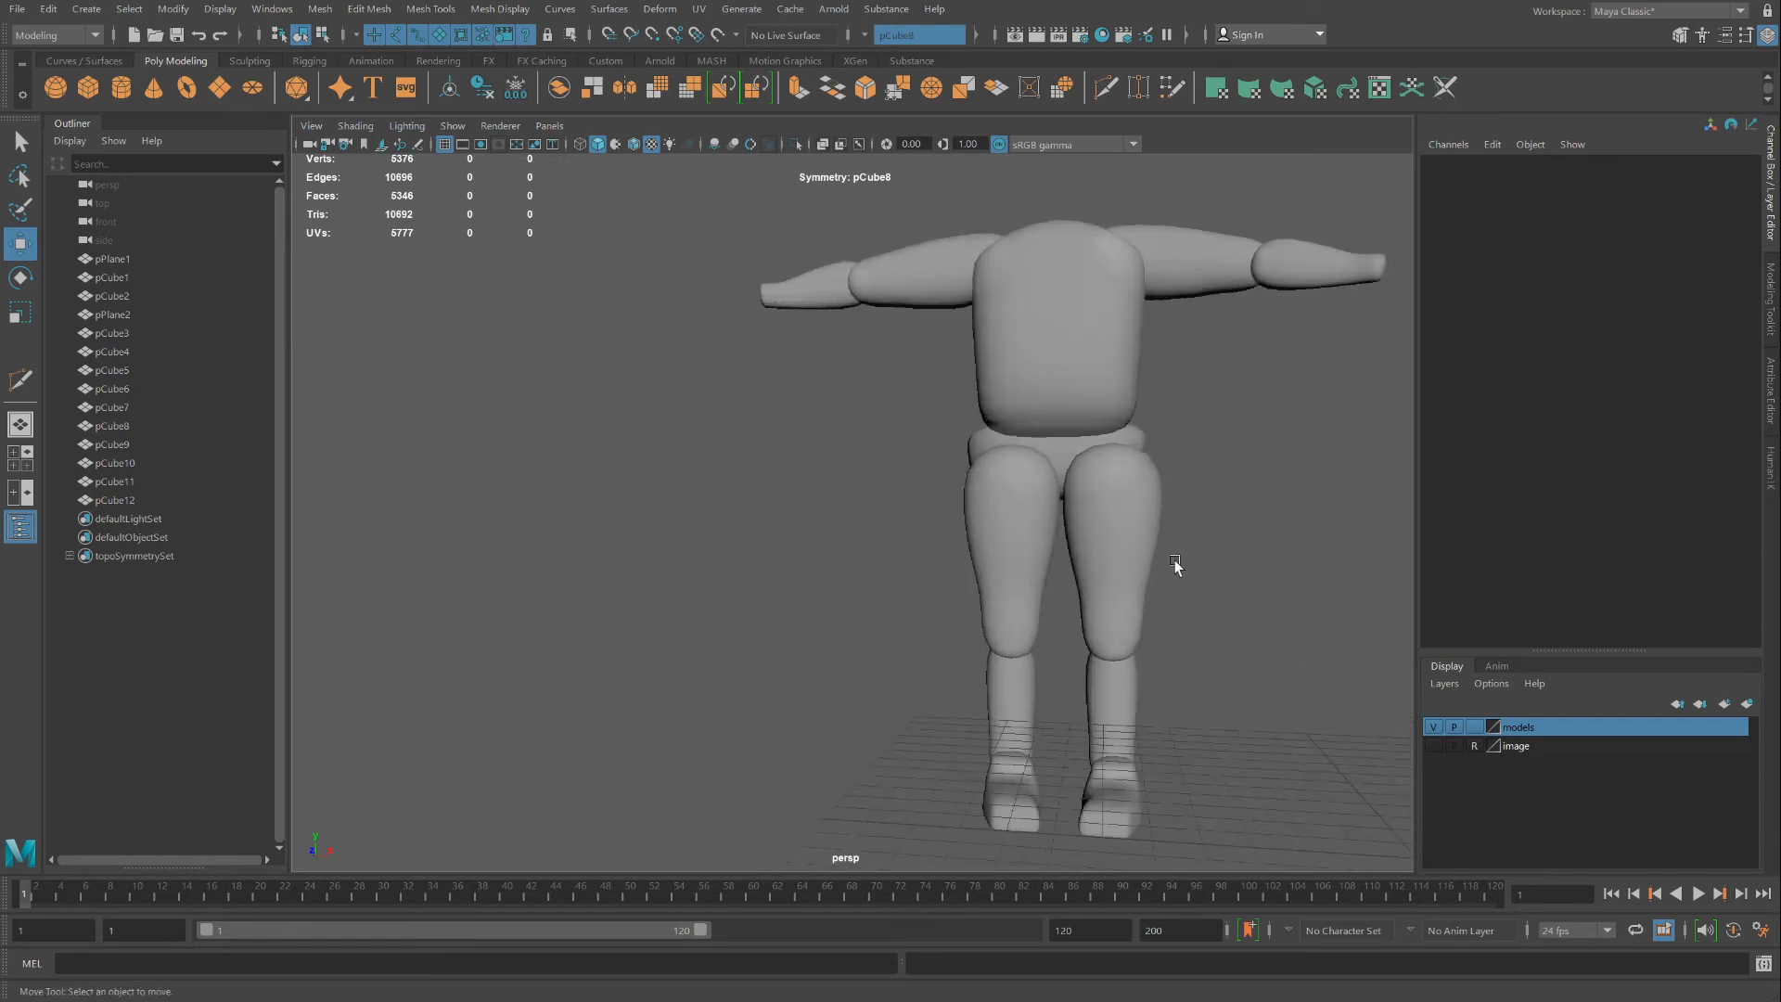
{"action": "left_click_drag", "start_coordinate": [1217, 567], "coordinate": [1268, 594], "text": "alt"}
{"action": "middle_click_drag", "start_coordinate": [1267, 594], "coordinate": [1045, 580], "text": "alt"}
{"action": "scroll", "coordinate": [927, 492], "scroll_direction": "down", "scroll_amount": 3}
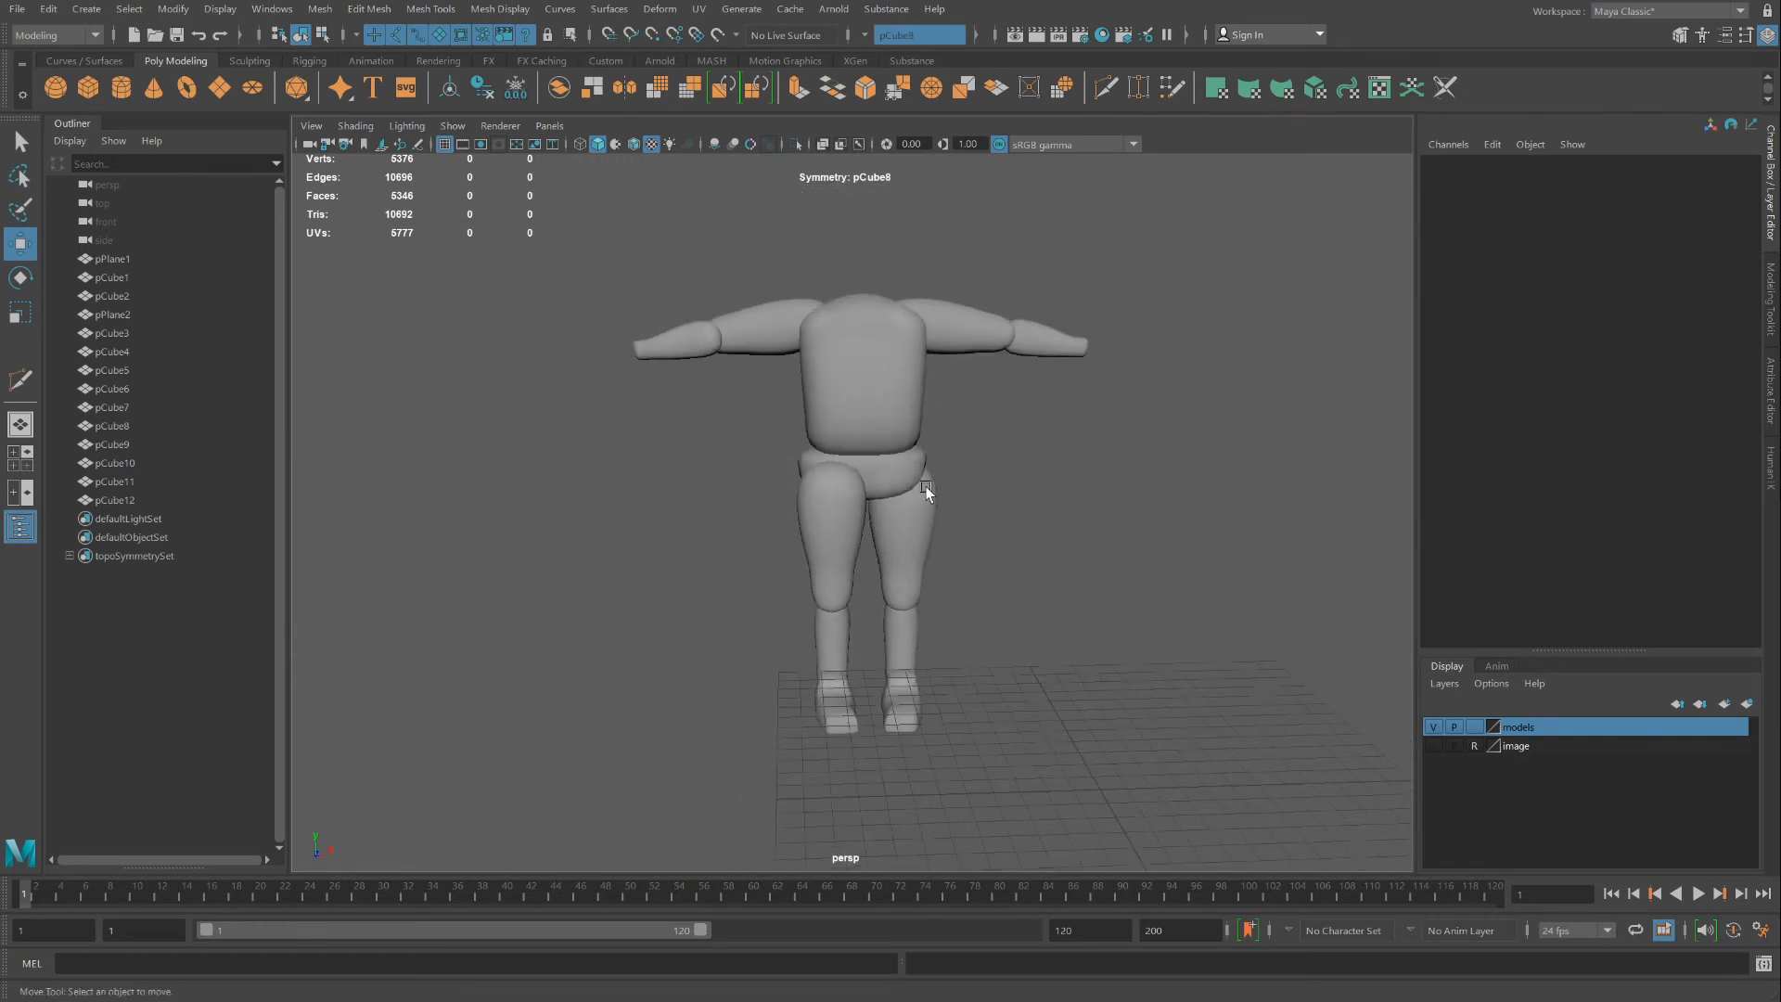
Select the torso's top vertices and enable Soft Select with a falloff radius of 2.94
{"action": "left_click", "coordinate": [891, 392]}
{"action": "right_click_drag", "start_coordinate": [864, 384], "coordinate": [757, 387]}
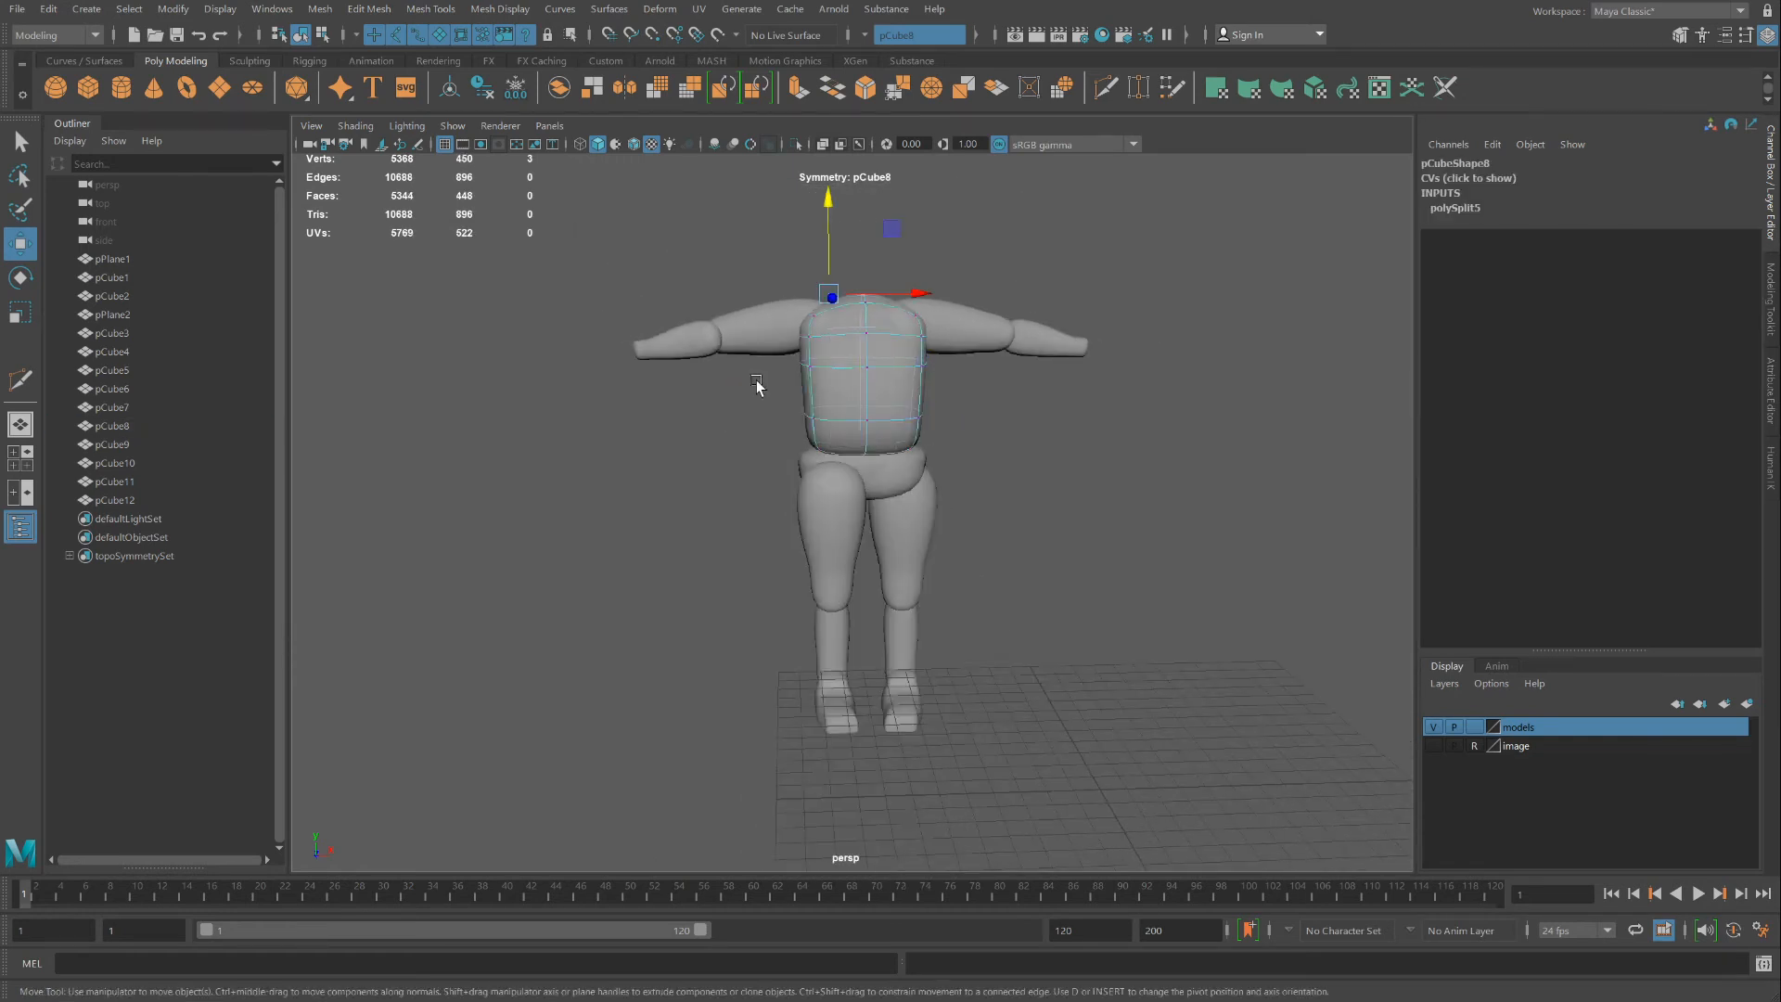
{"action": "left_click_drag", "start_coordinate": [860, 326], "coordinate": [861, 336], "text": "alt"}
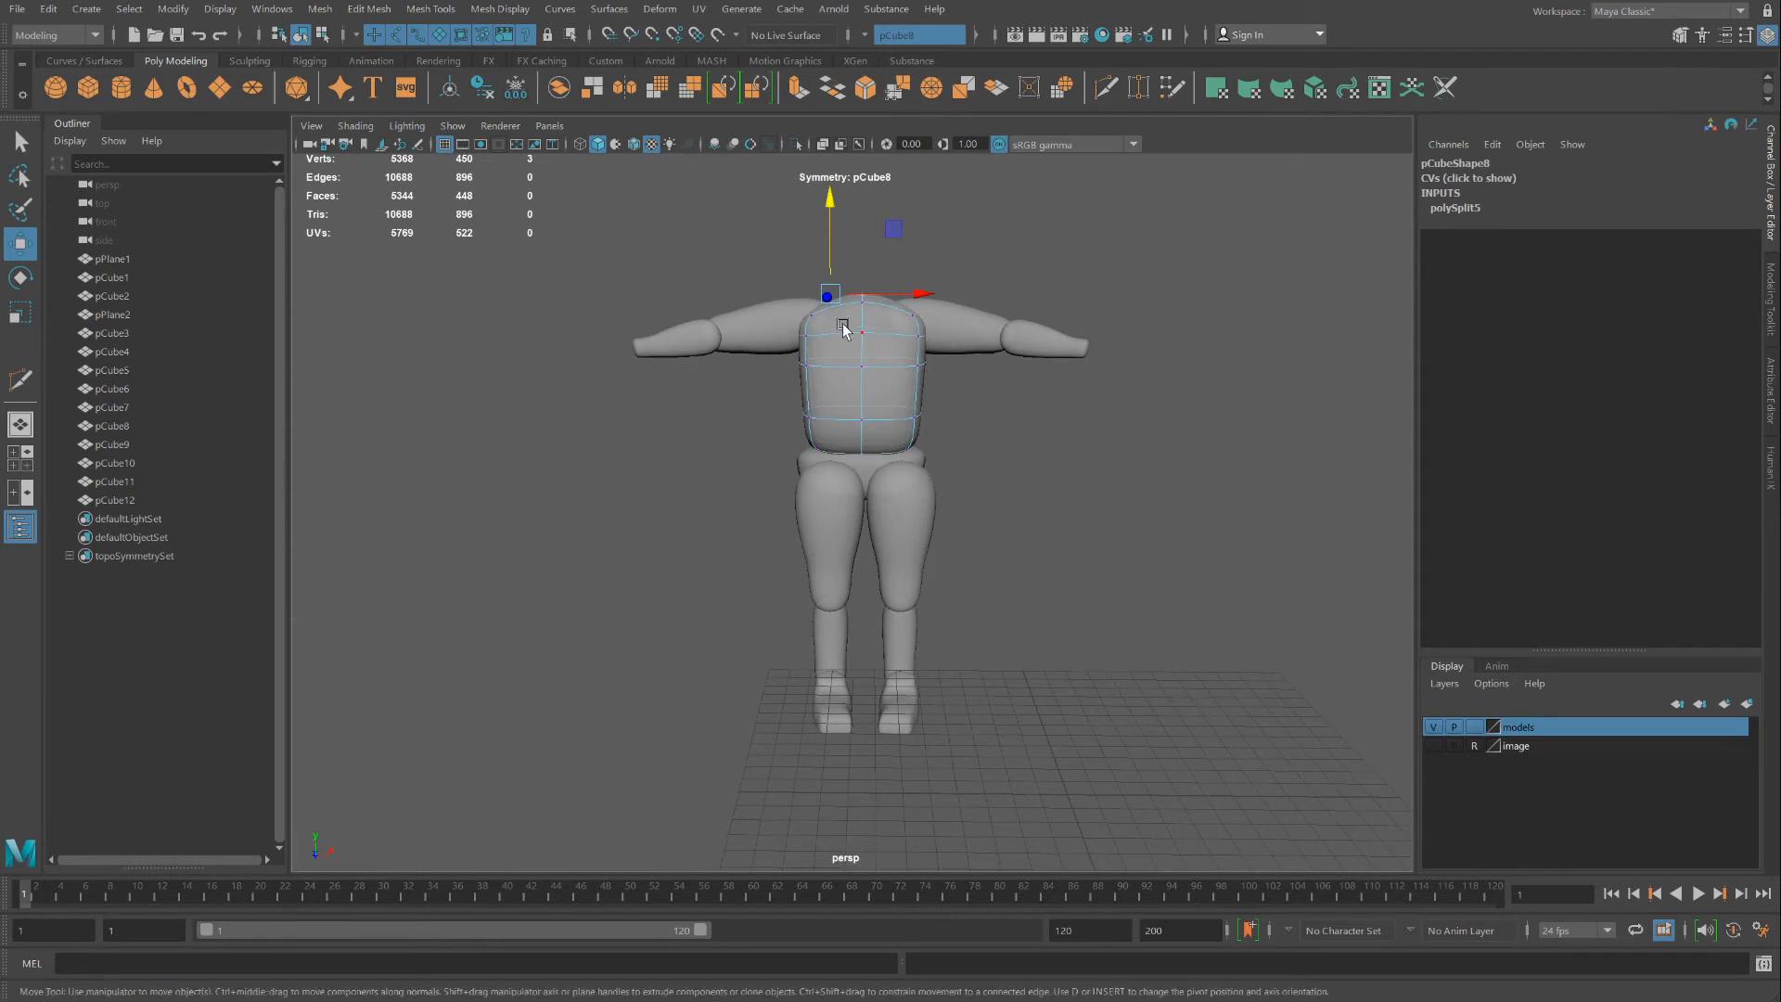
{"action": "left_click_drag", "start_coordinate": [960, 360], "coordinate": [959, 379]}
{"action": "left_click", "coordinate": [722, 236]}
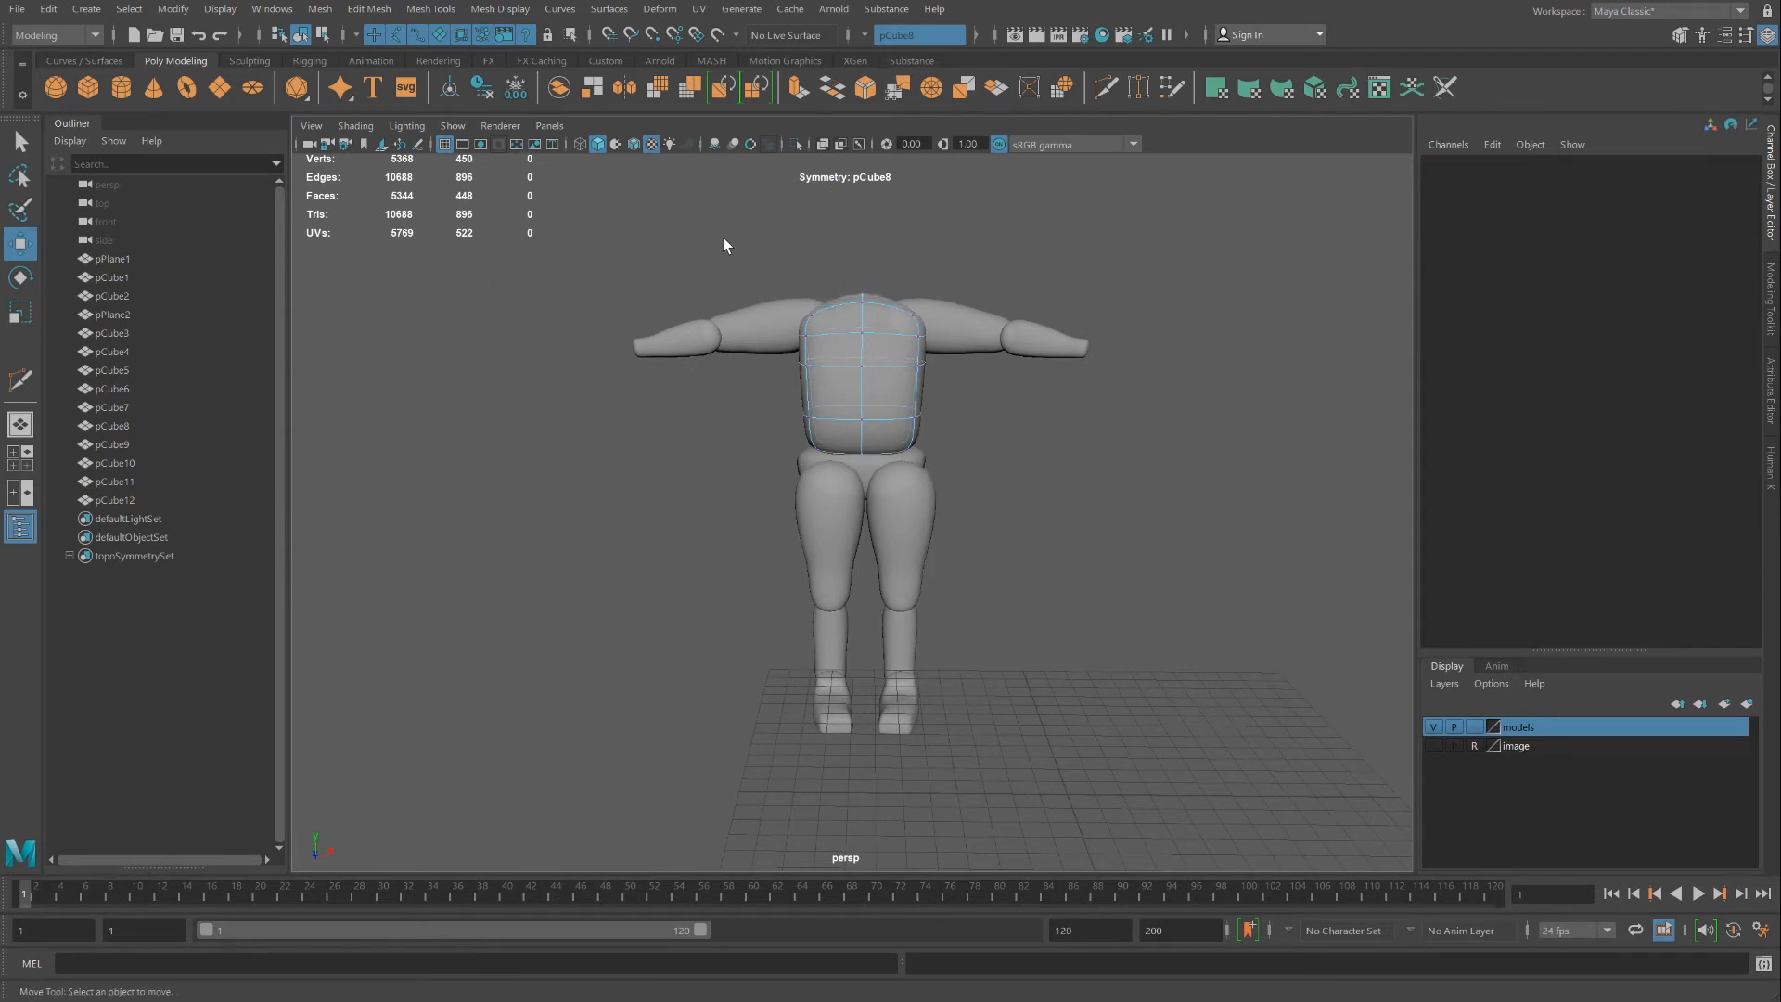
{"action": "left_click_drag", "start_coordinate": [723, 236], "coordinate": [949, 325]}
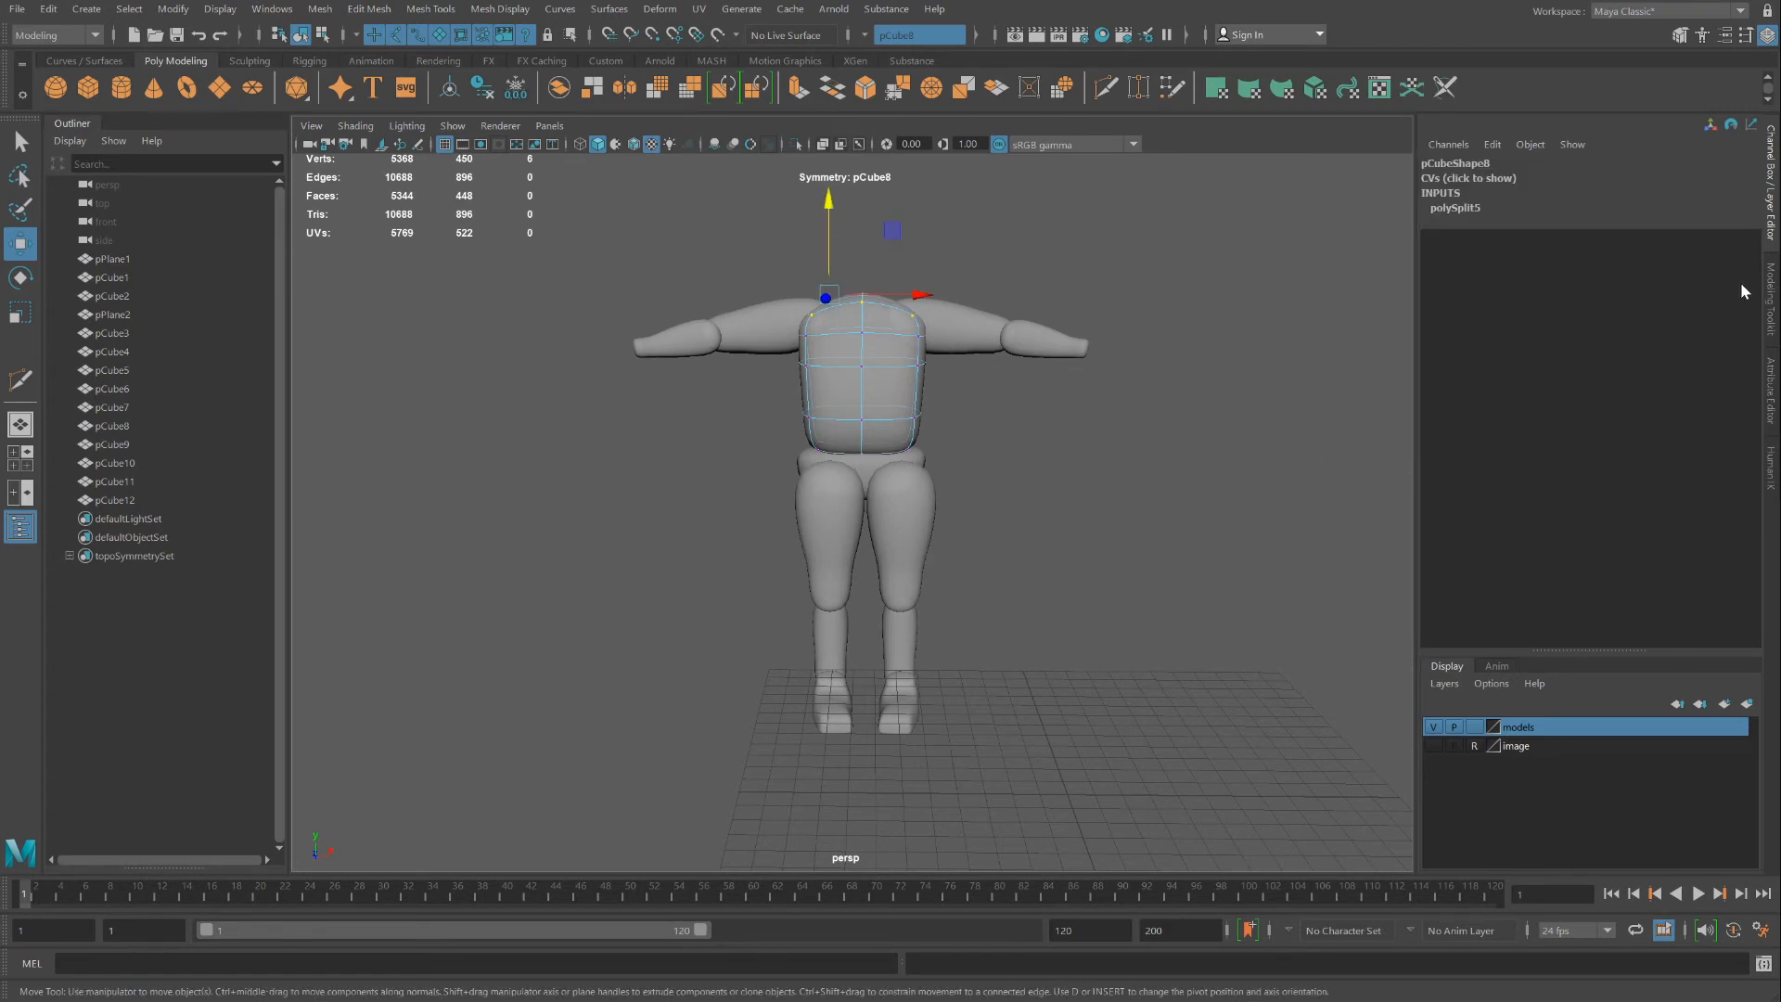
{"action": "left_click", "coordinate": [1770, 297]}
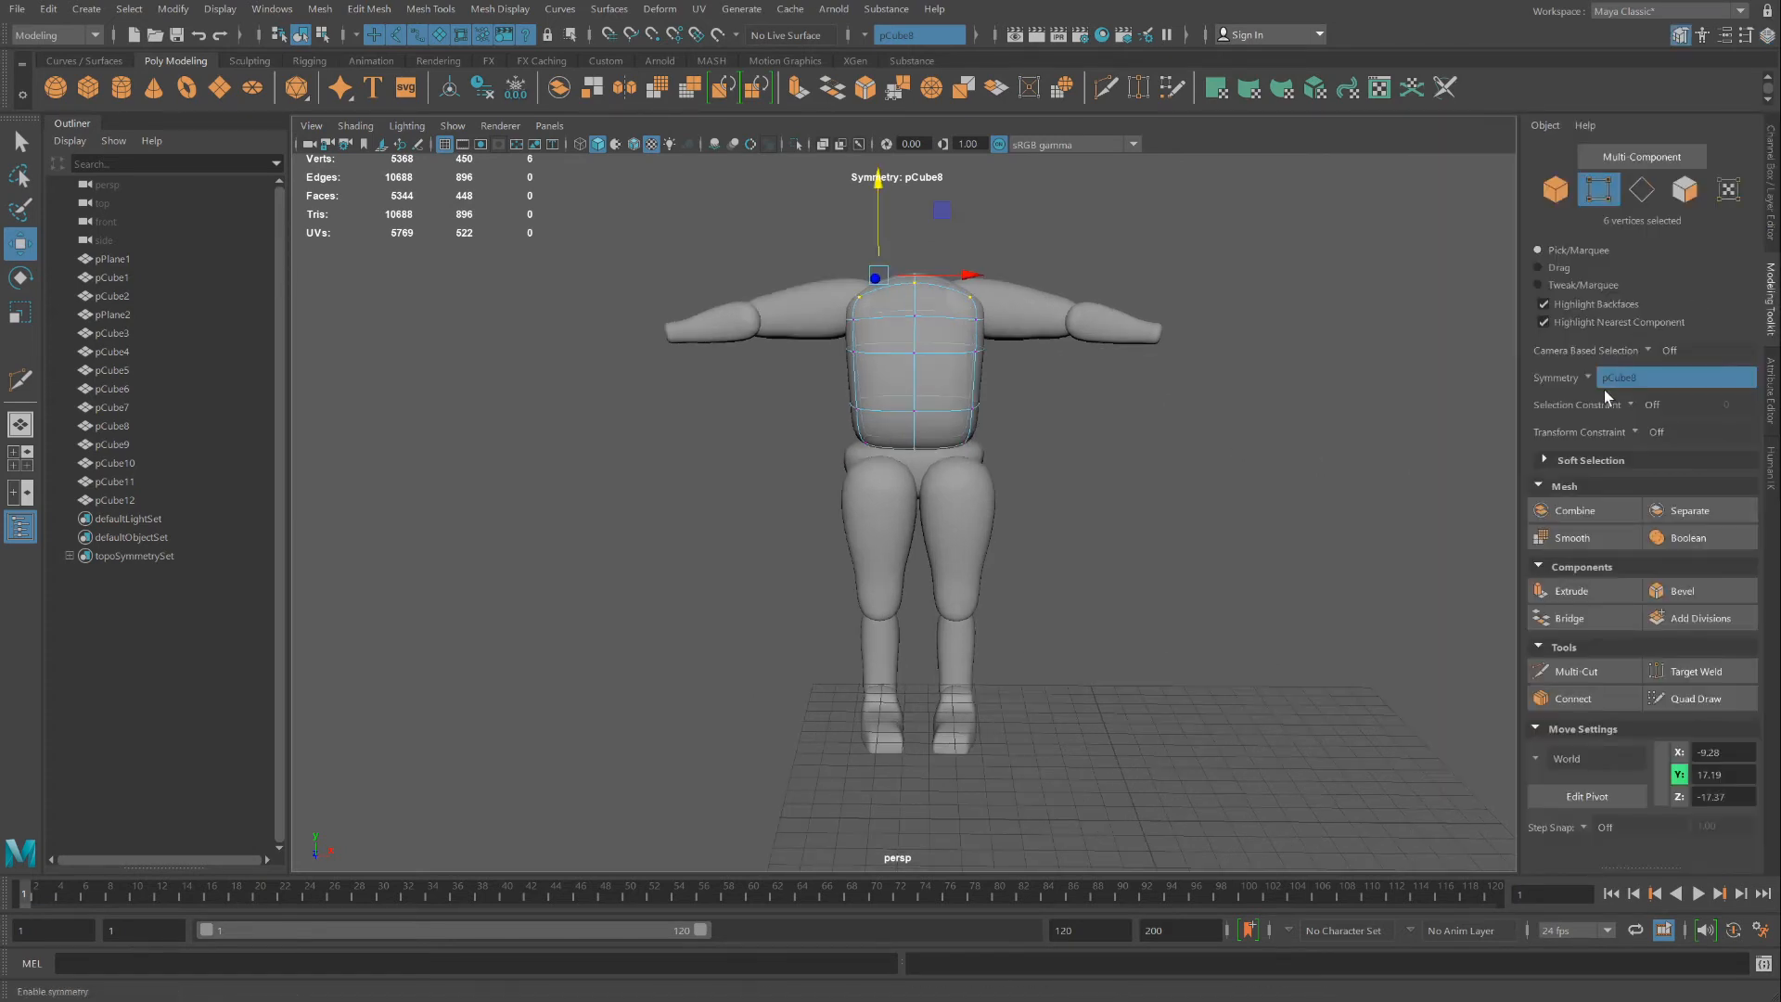
{"action": "left_click", "coordinate": [1546, 454]}
{"action": "left_click", "coordinate": [1612, 484]}
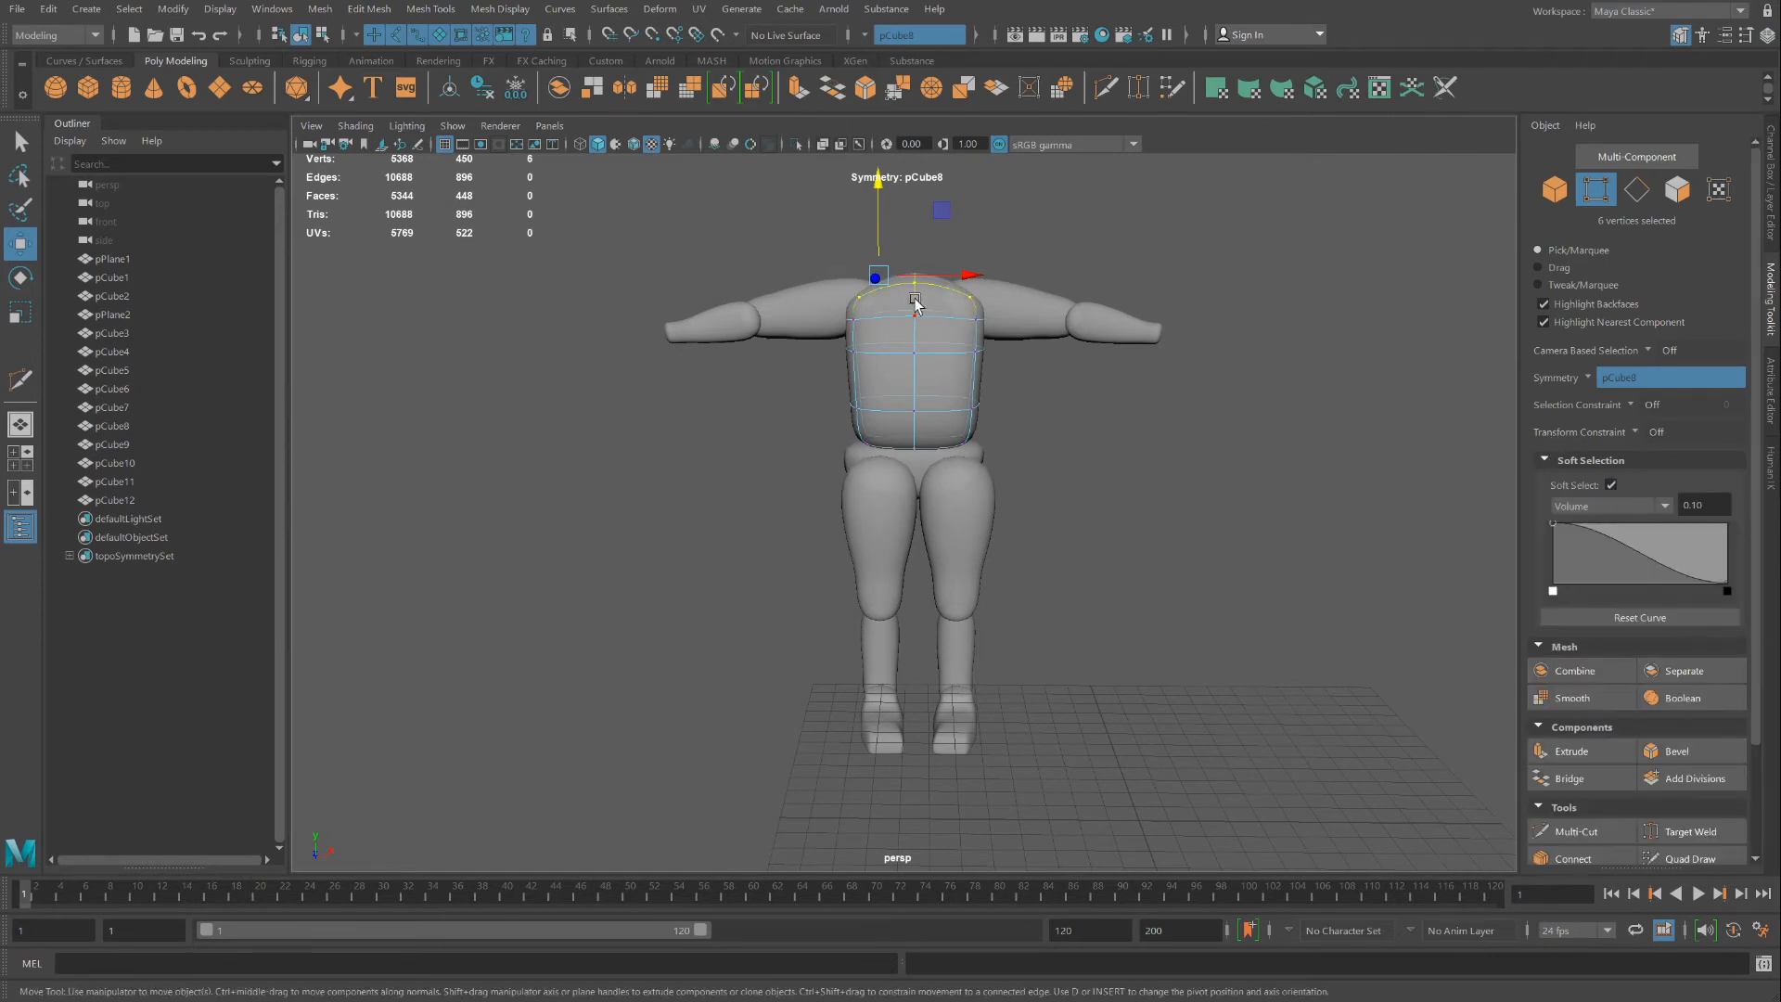
{"action": "left_click_drag", "start_coordinate": [916, 302], "coordinate": [979, 309]}
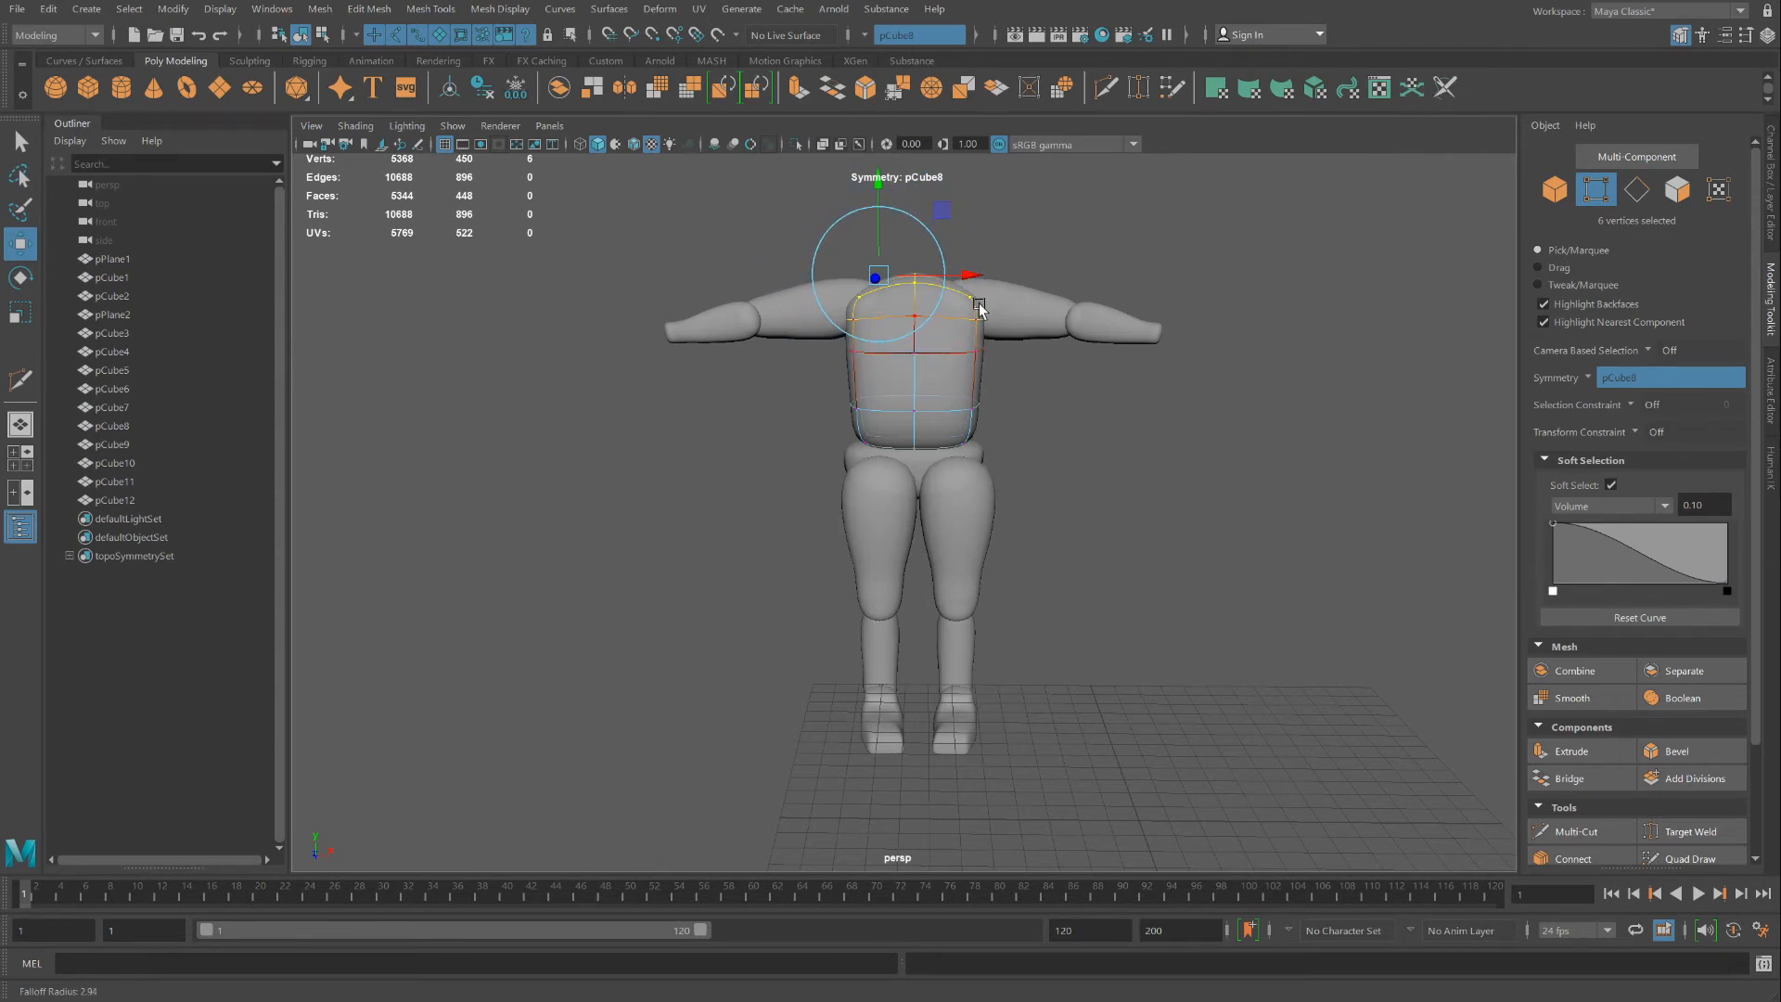
Turn off symmetry, widen the torso's upper part by scaling the selection along X, and check it from the side
{"action": "left_click", "coordinate": [1594, 375]}
{"action": "left_click", "coordinate": [1631, 388]}
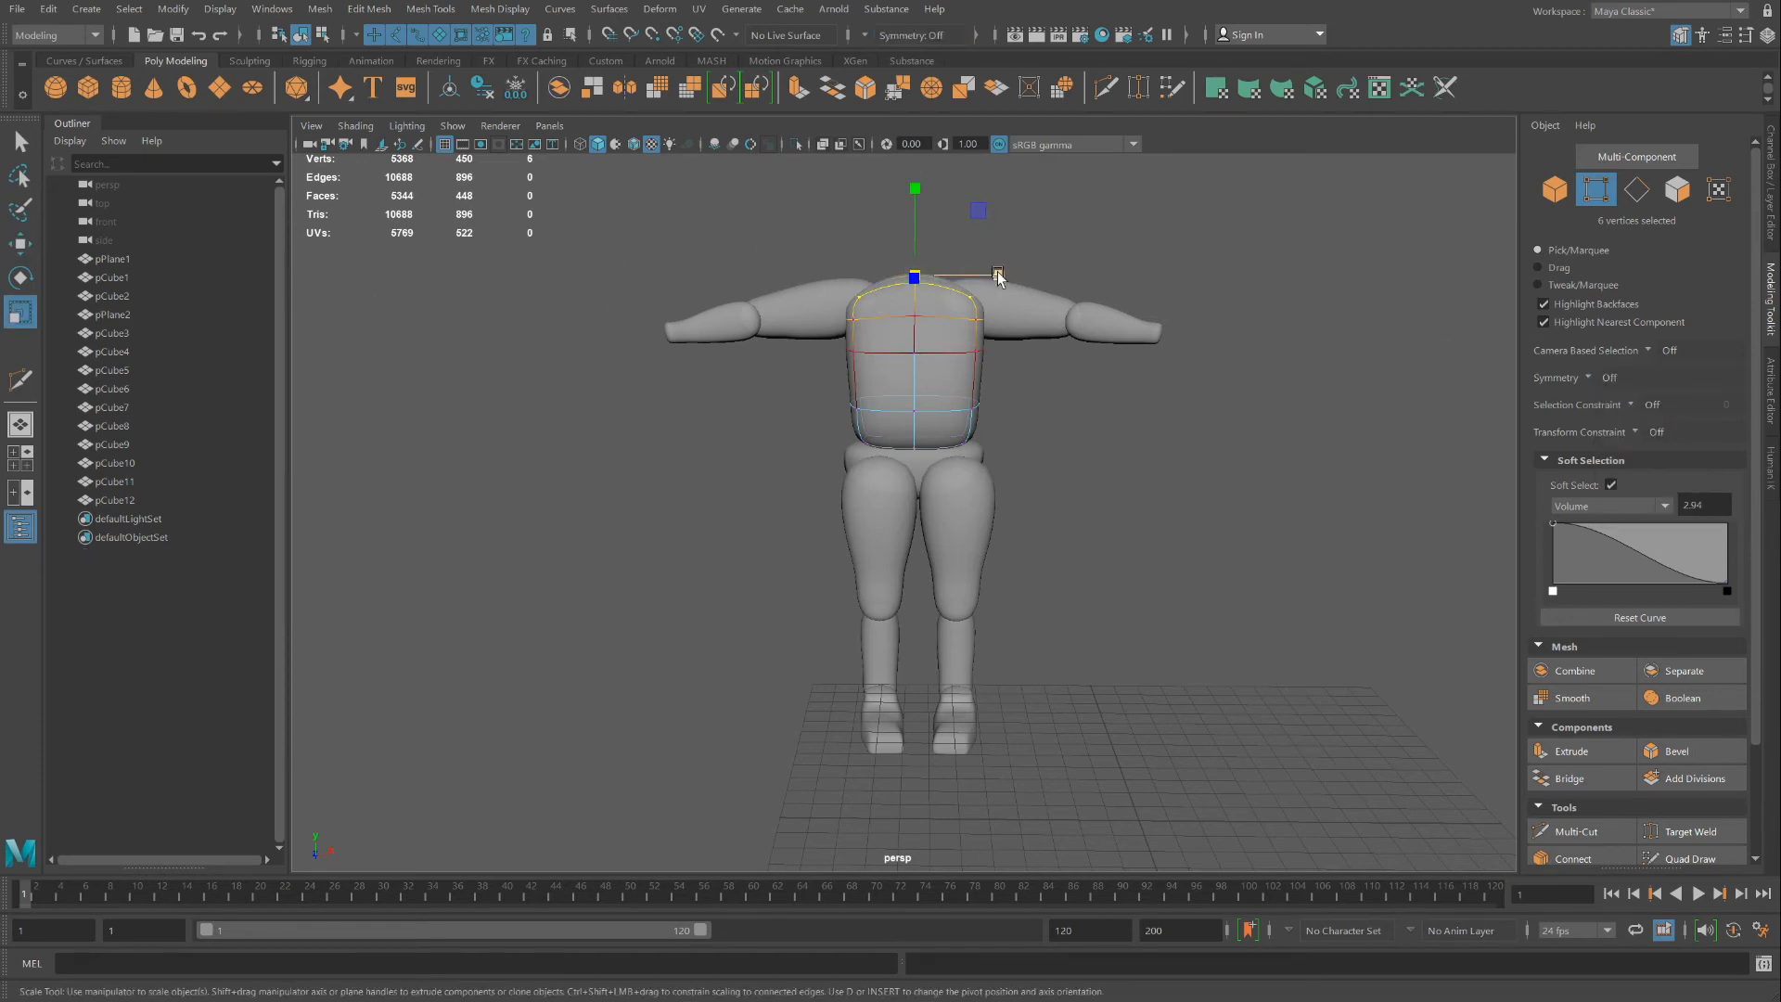
{"action": "mouse_move", "coordinate": [999, 275]}
{"action": "left_mouse_down"}
{"action": "mouse_move", "coordinate": [1016, 277]}
{"action": "mouse_move", "coordinate": [969, 278]}
{"action": "mouse_move", "coordinate": [1010, 295]}
{"action": "left_mouse_up"}
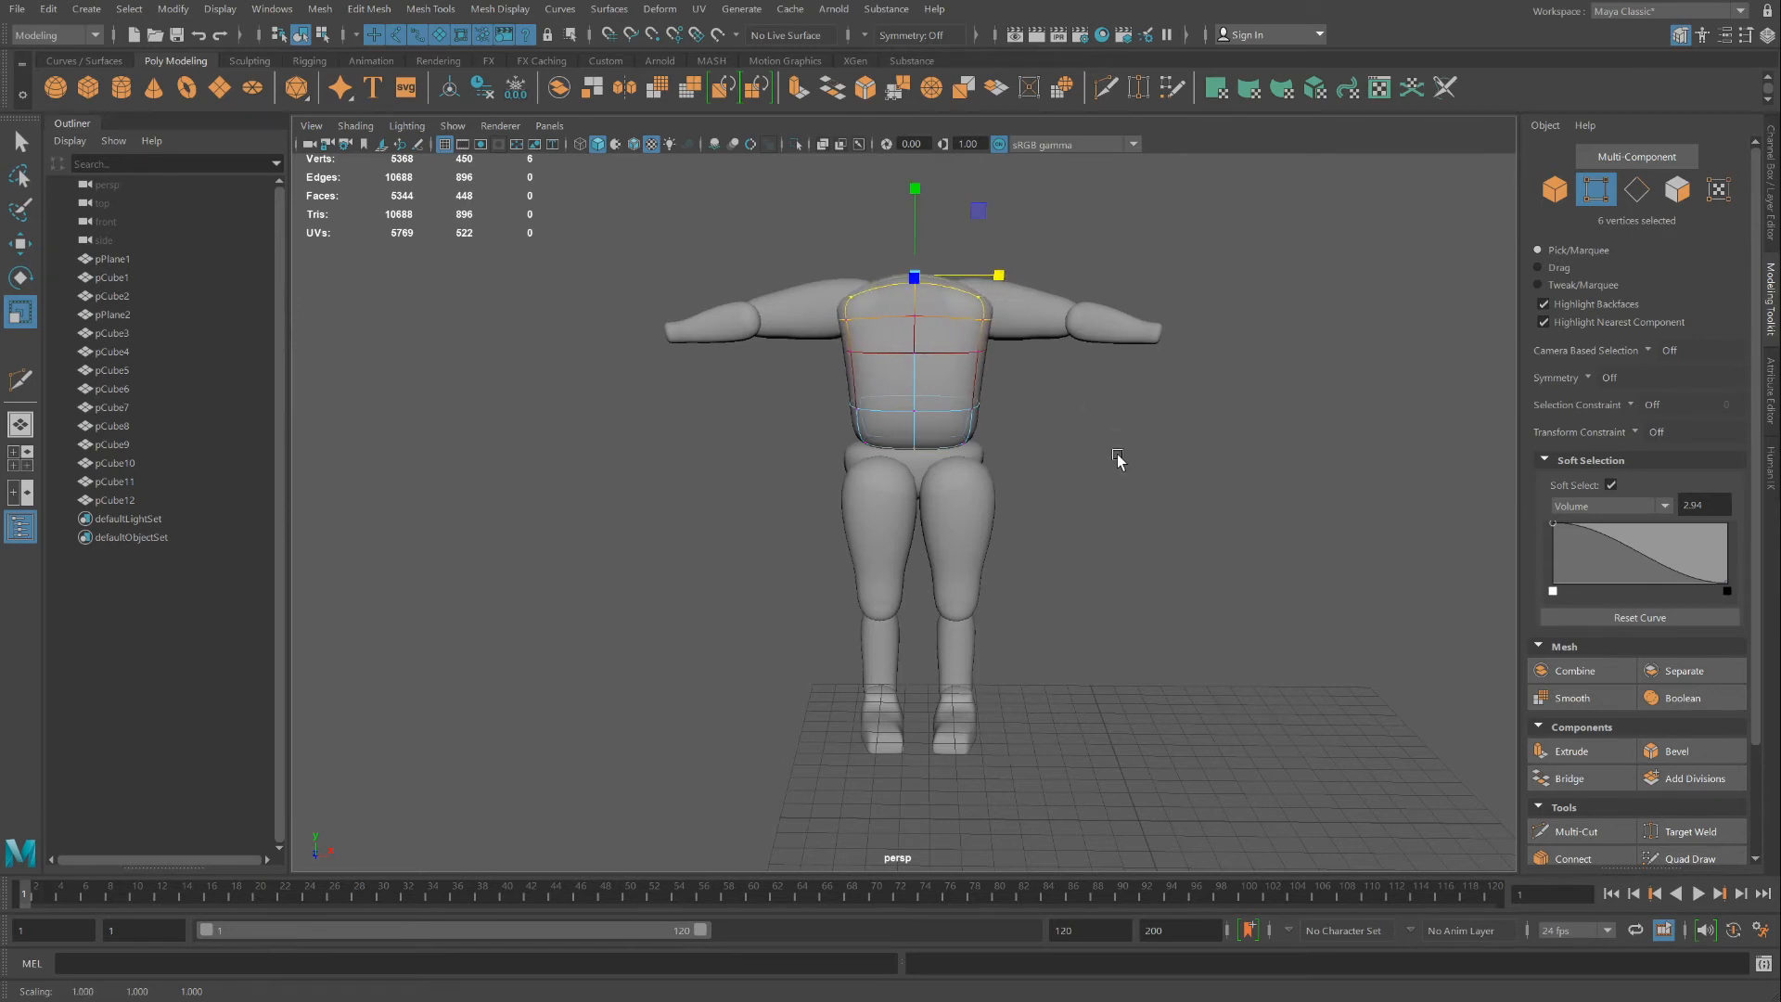
{"action": "left_click_drag", "start_coordinate": [1118, 459], "coordinate": [948, 432], "text": "alt"}
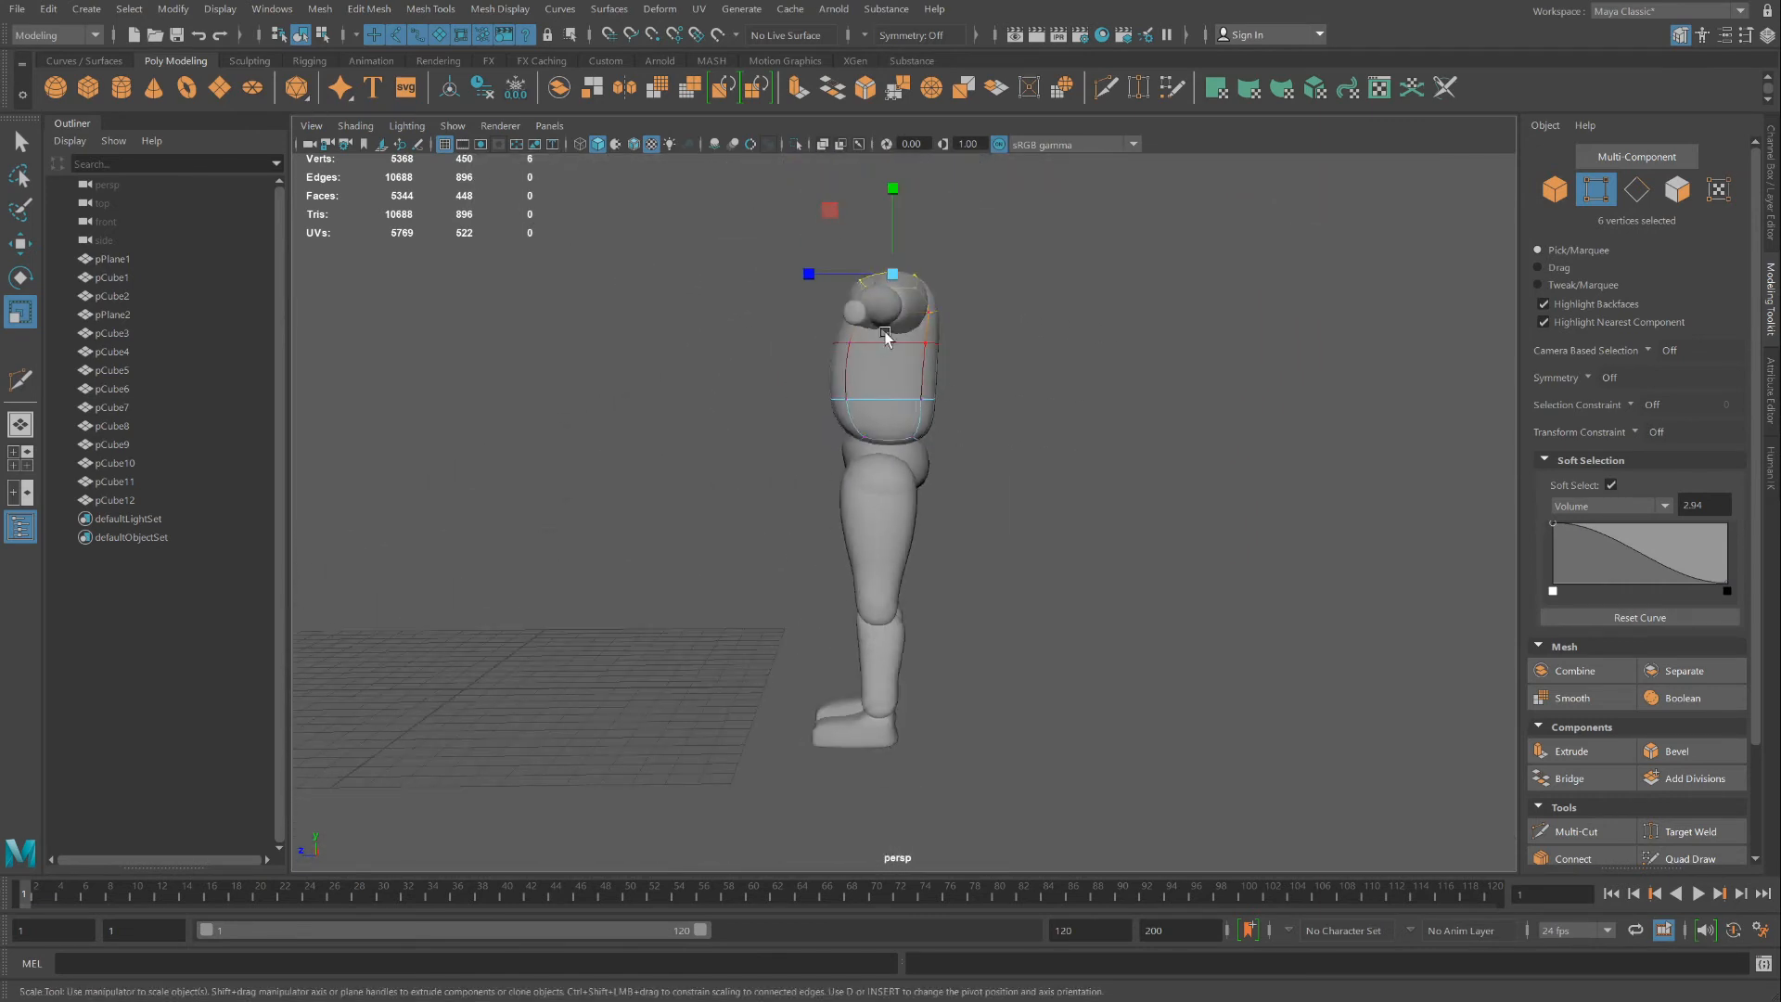
{"action": "left_click_drag", "start_coordinate": [885, 334], "coordinate": [1046, 398], "text": "alt"}
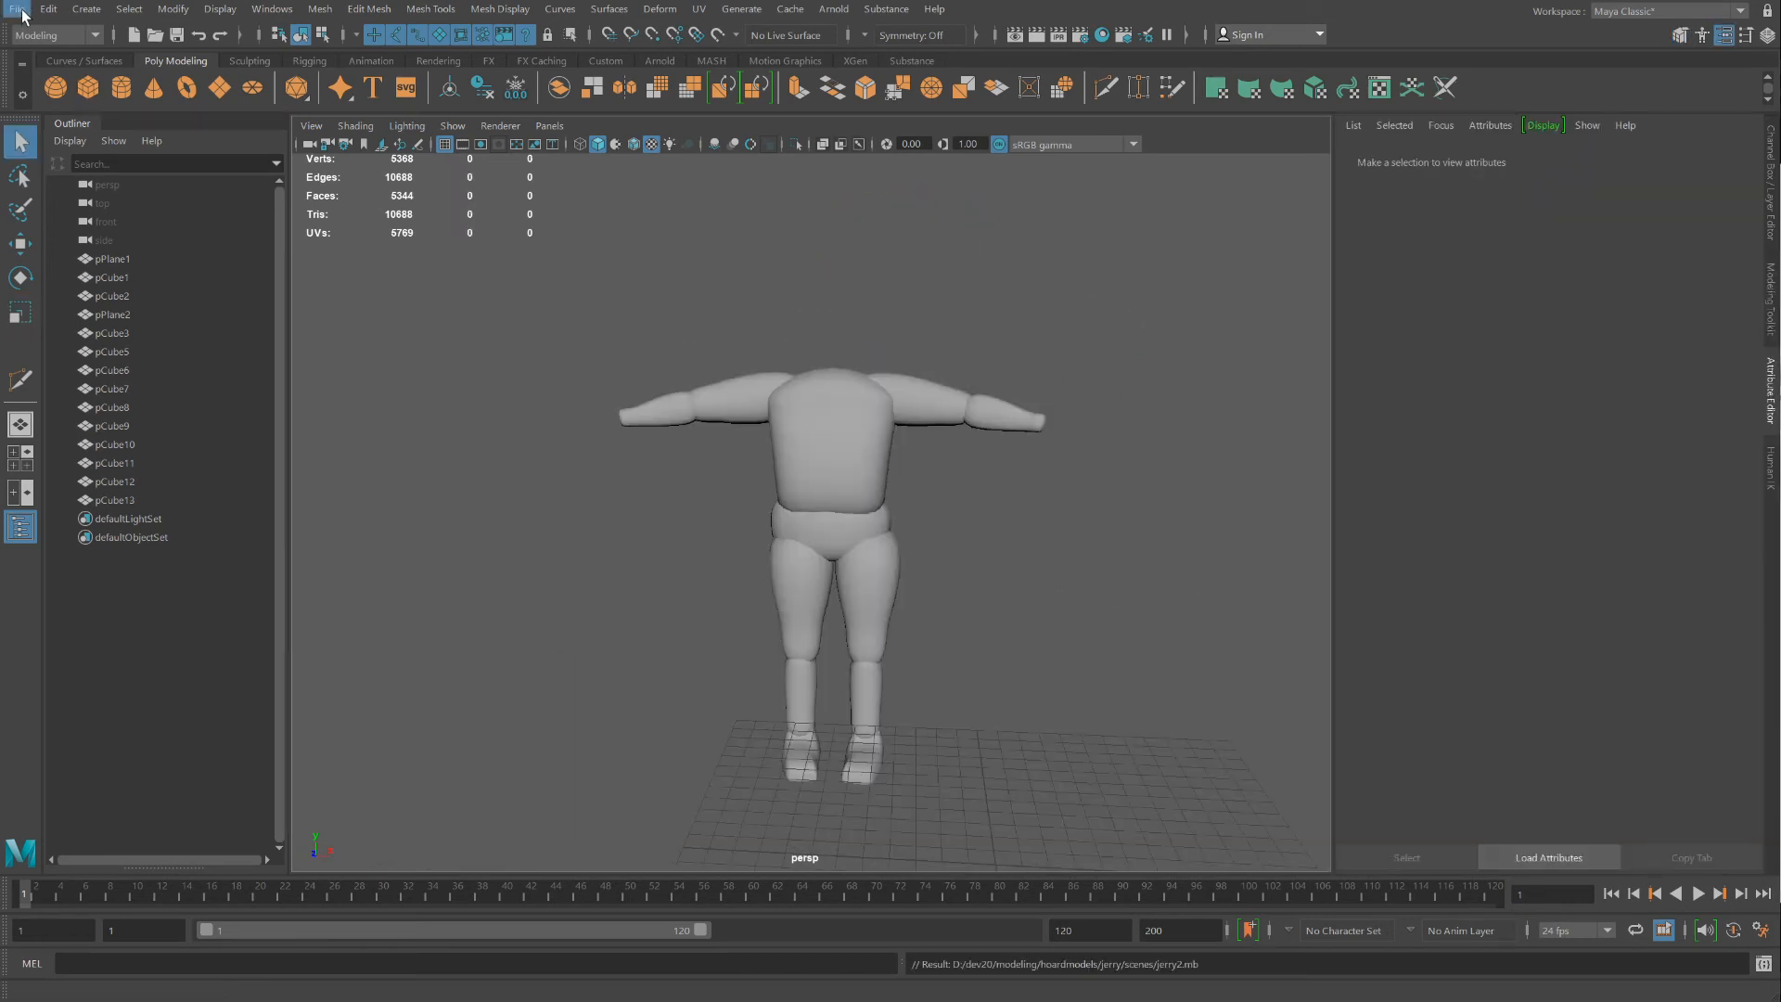
Import the hand1.mb scene and bring the hand model into view
{"action": "left_click", "coordinate": [20, 13]}
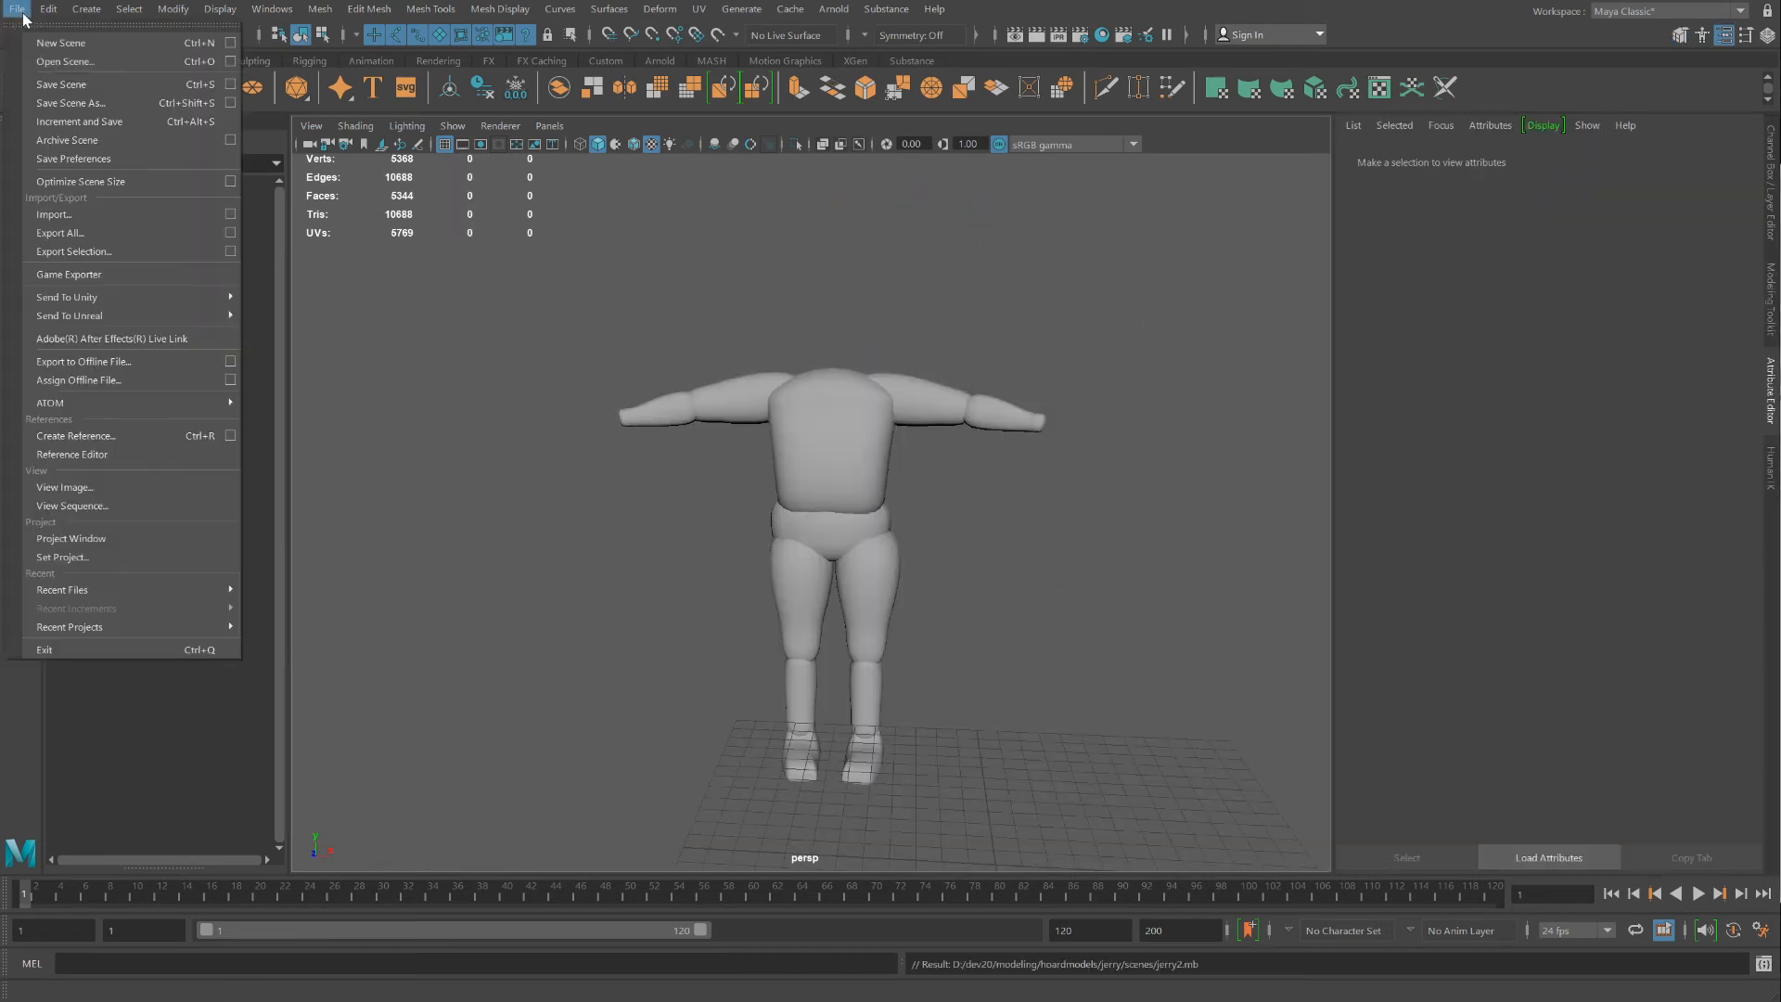
{"action": "left_click", "coordinate": [71, 219]}
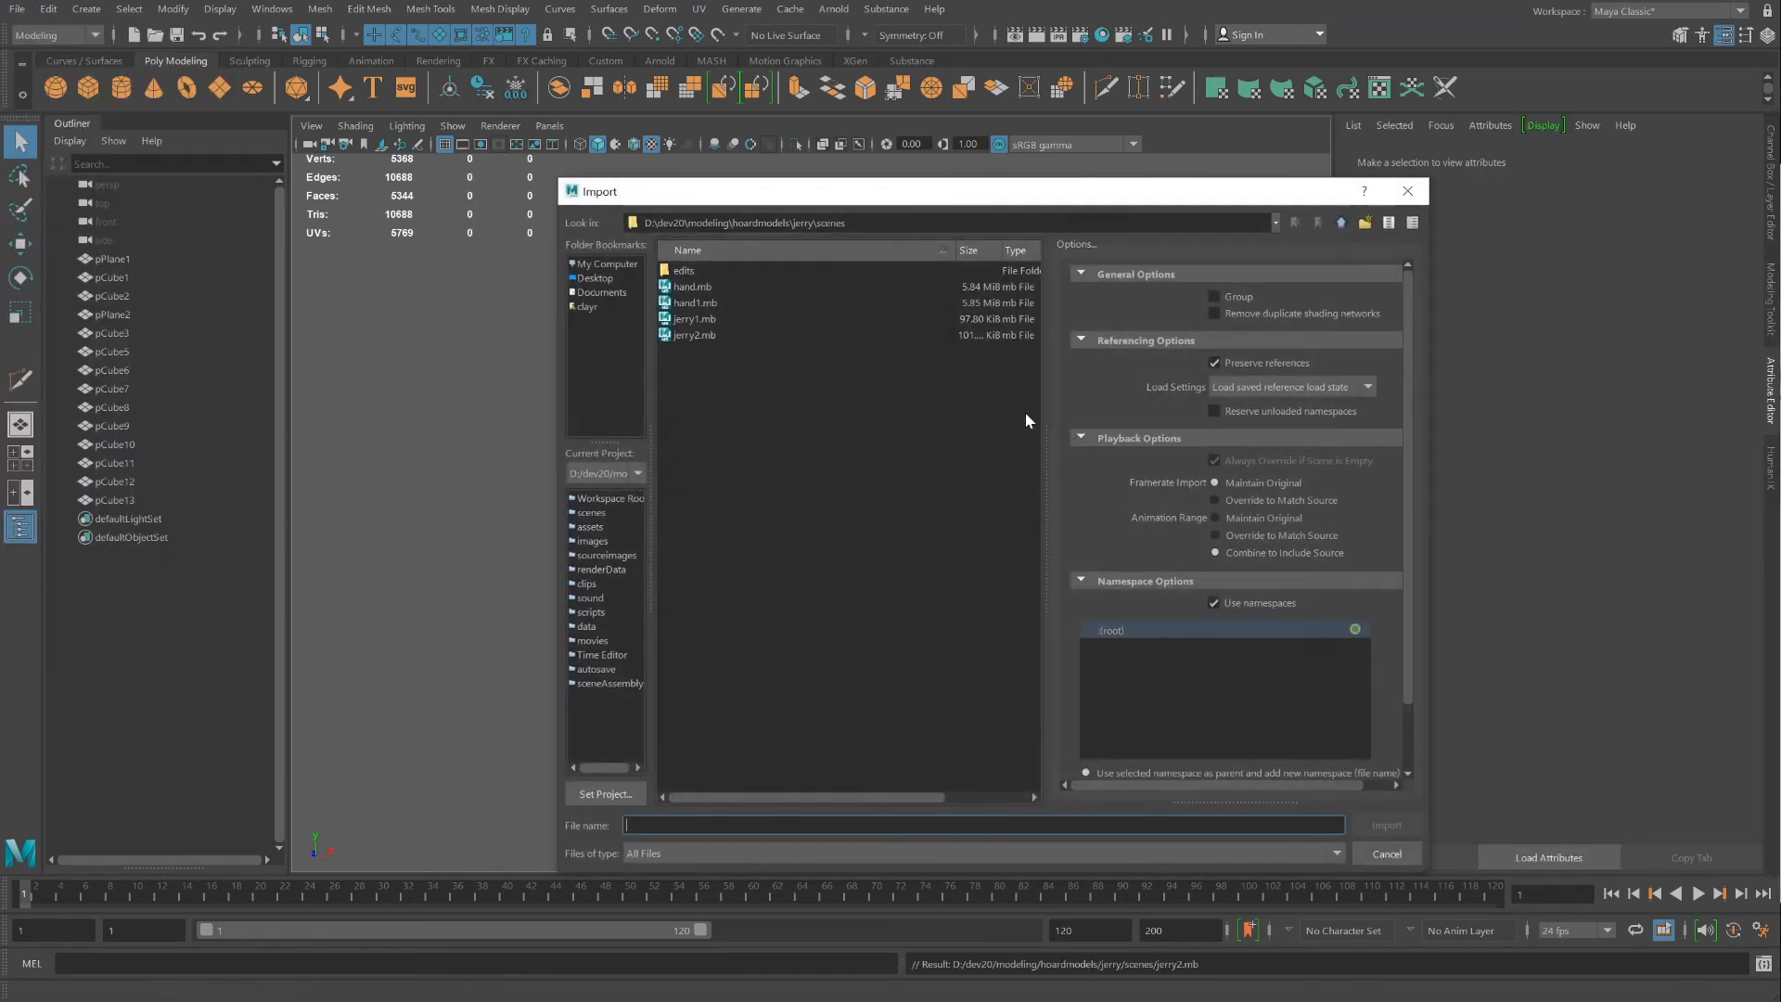
{"action": "left_click", "coordinate": [695, 303]}
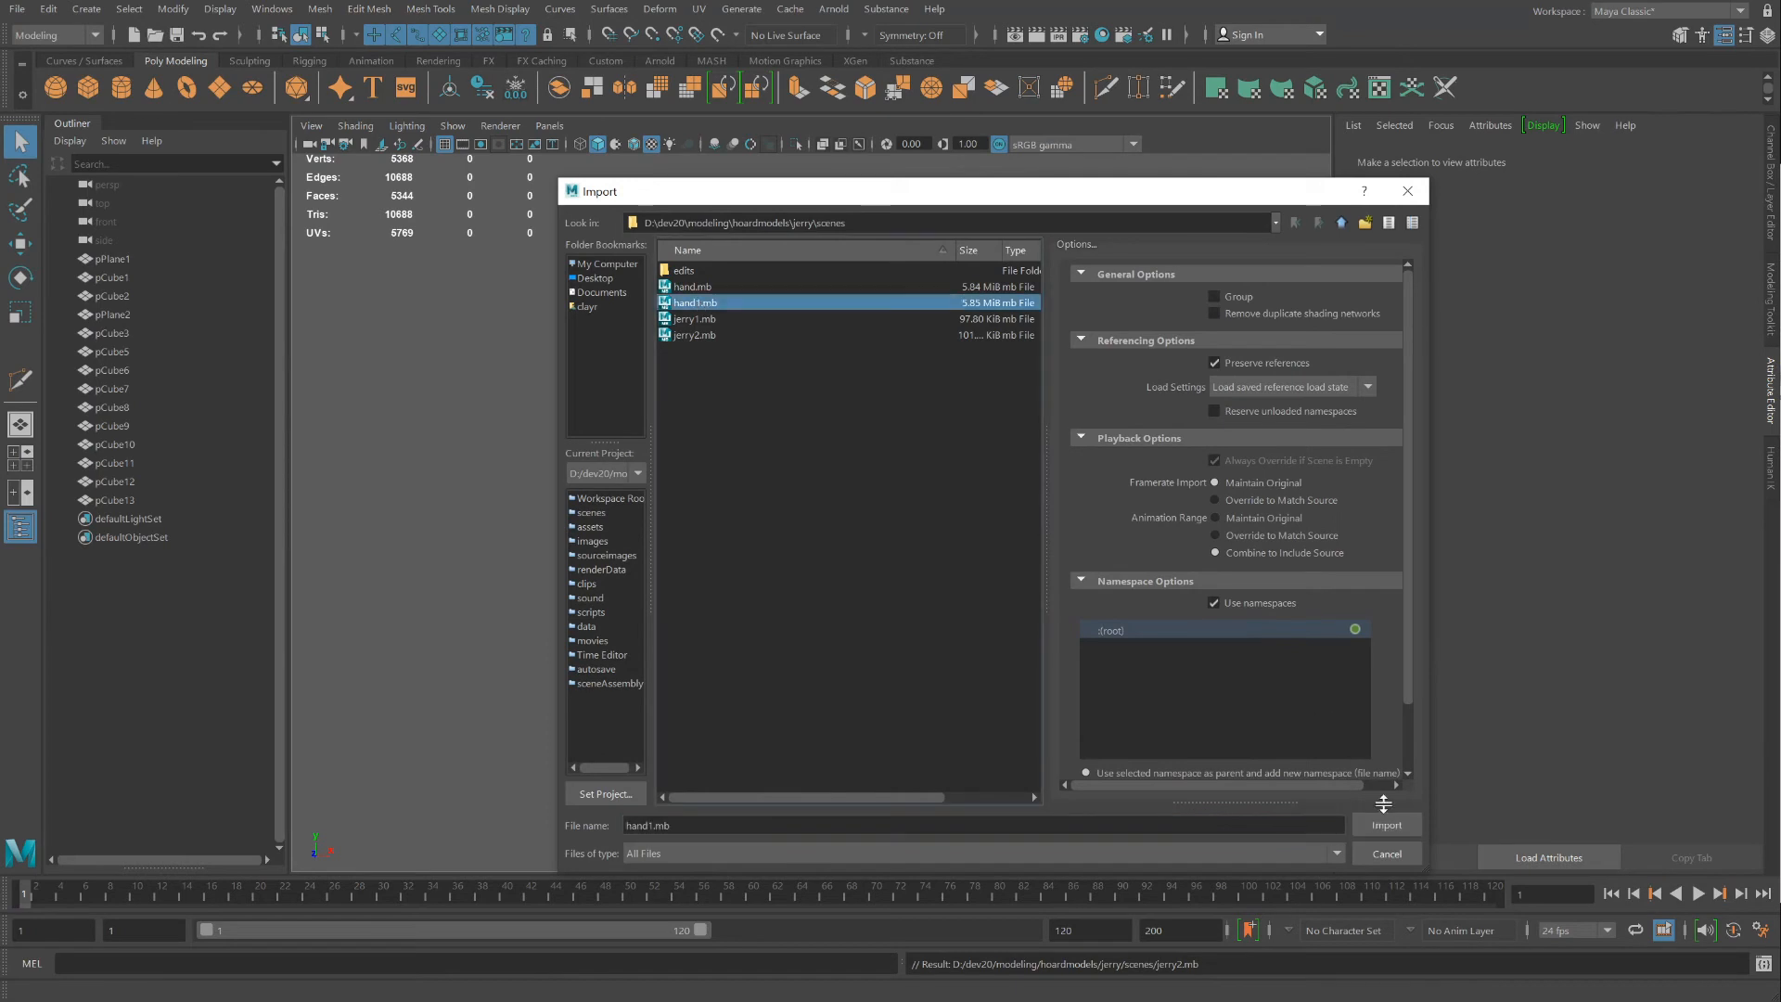
{"action": "left_click", "coordinate": [1386, 824]}
{"action": "left_click", "coordinate": [1118, 397]}
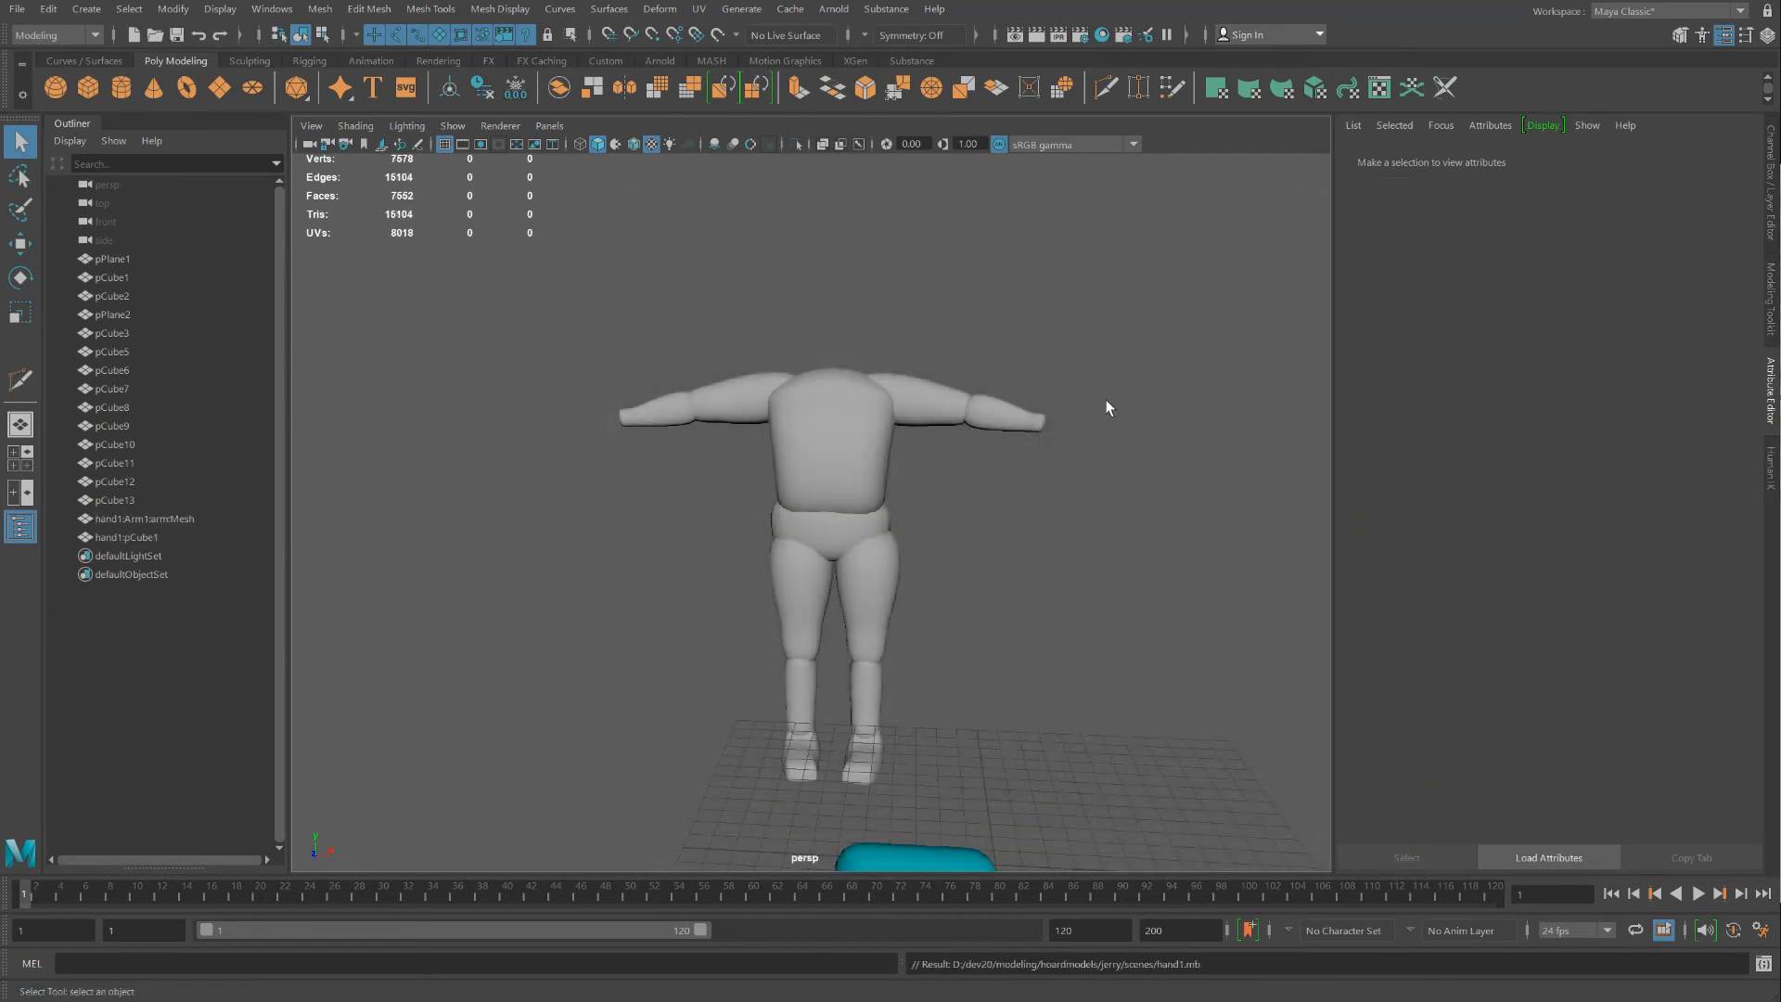
{"action": "key", "text": "w"}
{"action": "scroll", "coordinate": [844, 694], "scroll_direction": "down", "scroll_amount": 3}
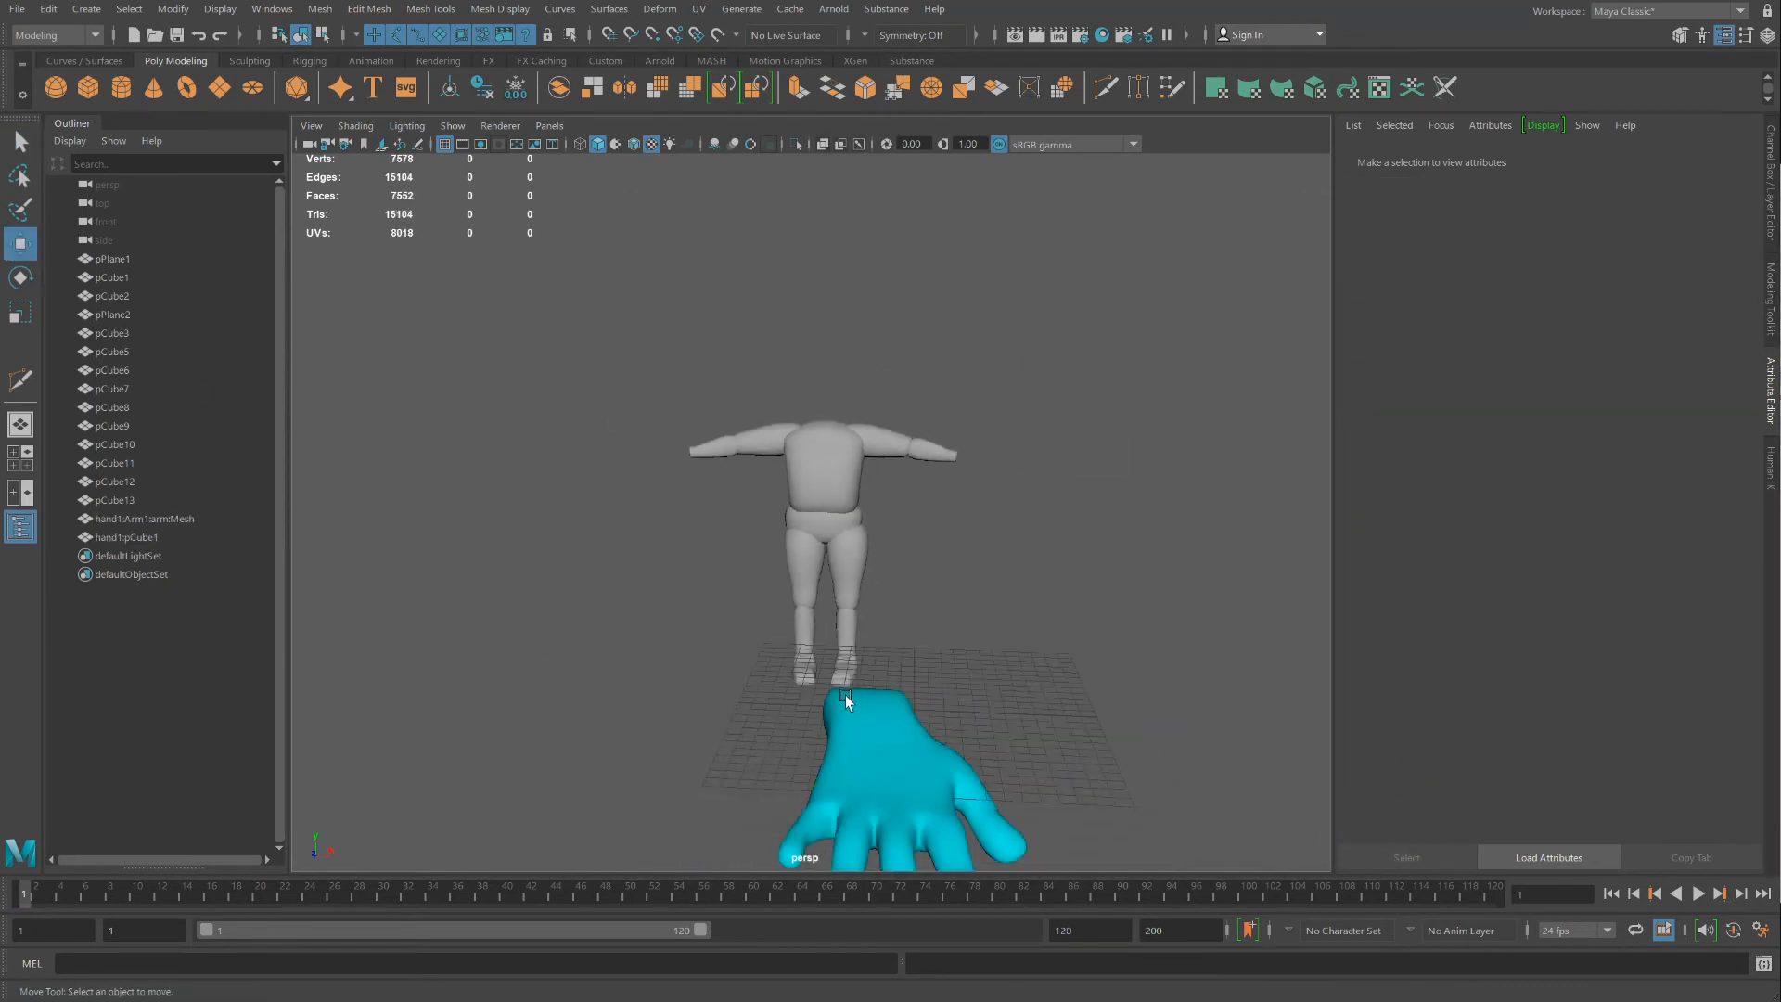
Select the imported hand mesh and scale it down uniformly to suit the size of the body
{"action": "left_click", "coordinate": [845, 694]}
{"action": "key", "text": "r"}
{"action": "left_click_drag", "start_coordinate": [861, 709], "coordinate": [566, 770]}
Rotate the hand around its vertical axis so the fingers point outward along the arm, and raise it to arm height
{"action": "left_click", "coordinate": [21, 246]}
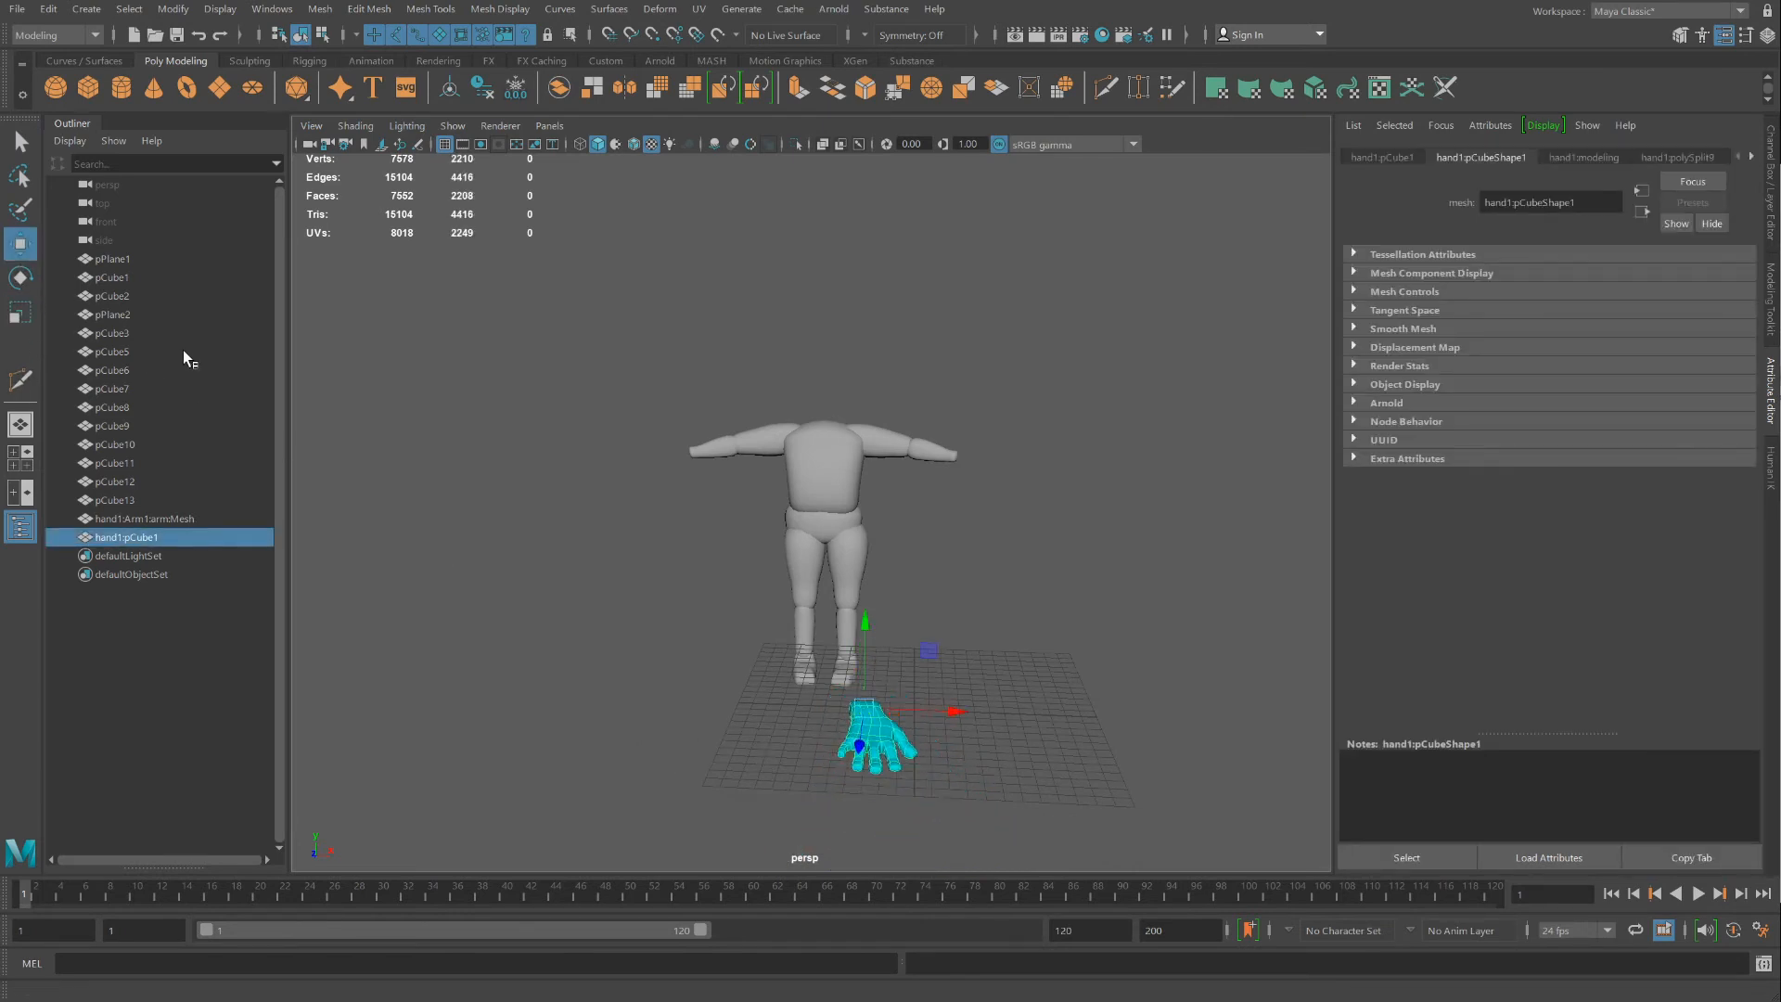
{"action": "left_click", "coordinate": [29, 281]}
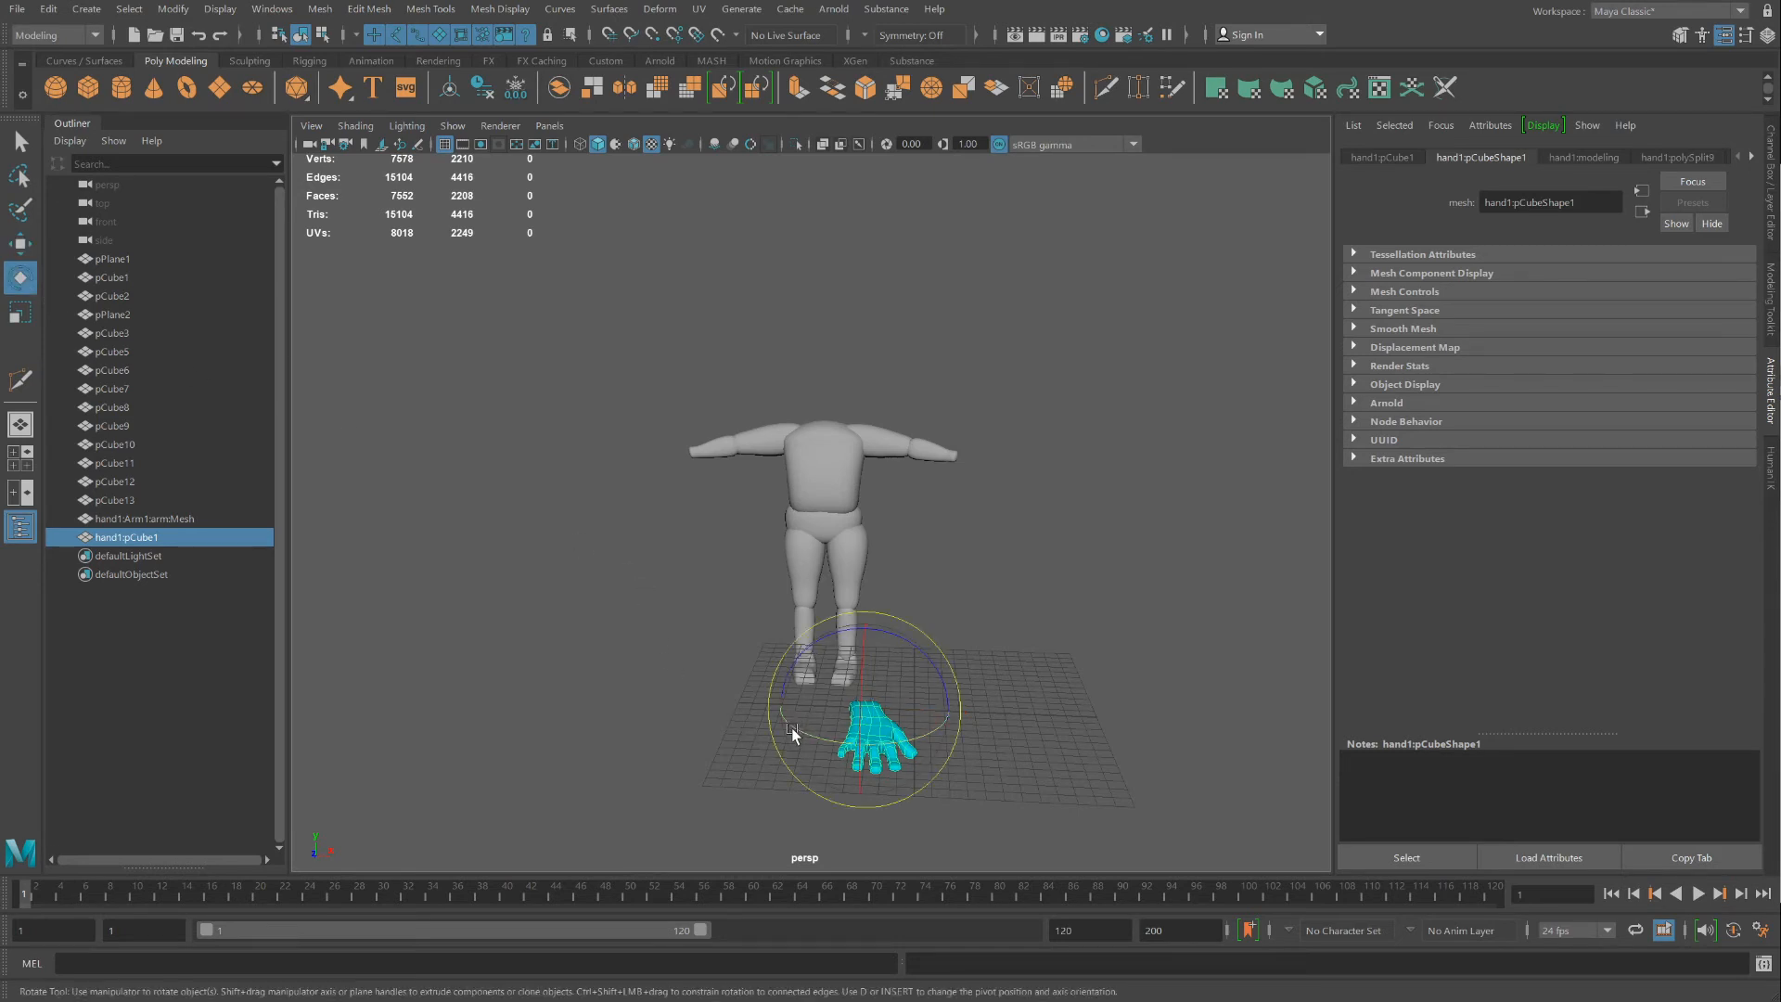
{"action": "left_click_drag", "start_coordinate": [792, 728], "coordinate": [871, 749]}
{"action": "left_click", "coordinate": [32, 248]}
{"action": "left_click_drag", "start_coordinate": [864, 650], "coordinate": [883, 371]}
Move the hand back along Z until it lies roughly level with the body
{"action": "scroll", "coordinate": [898, 443], "scroll_direction": "up", "scroll_amount": 6}
{"action": "scroll", "coordinate": [921, 469], "scroll_direction": "down", "scroll_amount": 3}
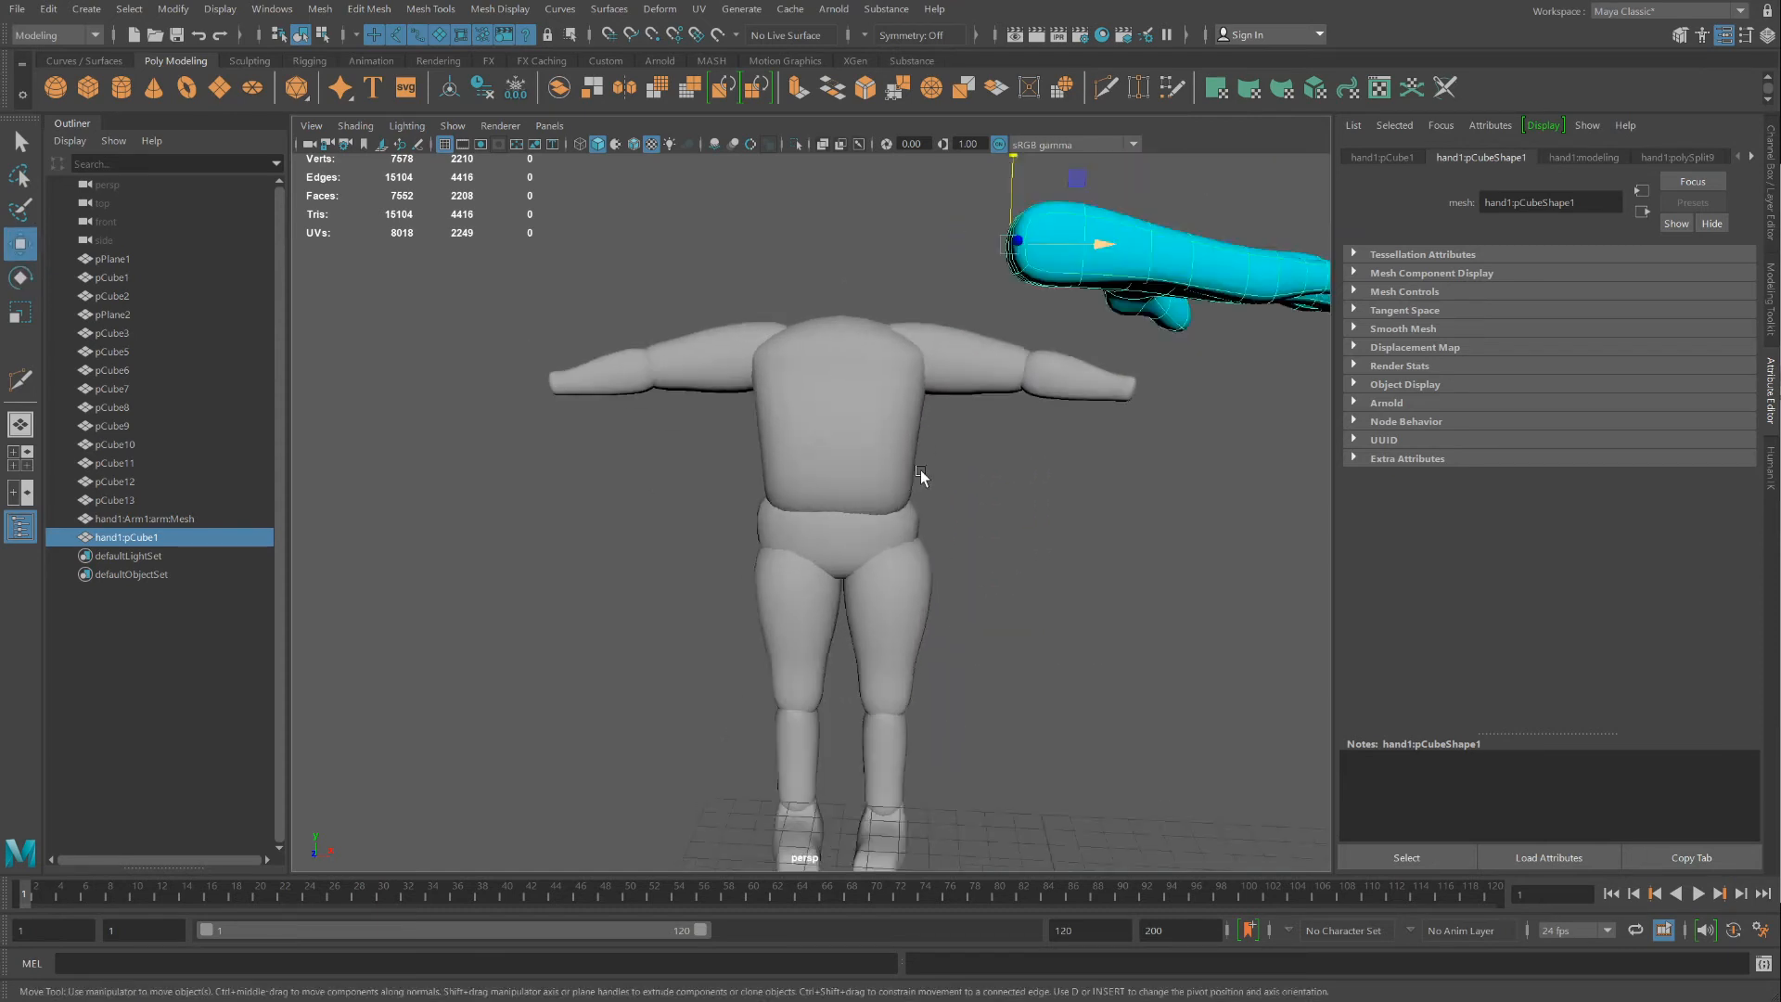
{"action": "left_click_drag", "start_coordinate": [921, 470], "coordinate": [933, 514], "text": "alt"}
{"action": "scroll", "coordinate": [974, 707], "scroll_direction": "up", "scroll_amount": 1}
{"action": "scroll", "coordinate": [975, 706], "scroll_direction": "down", "scroll_amount": 3}
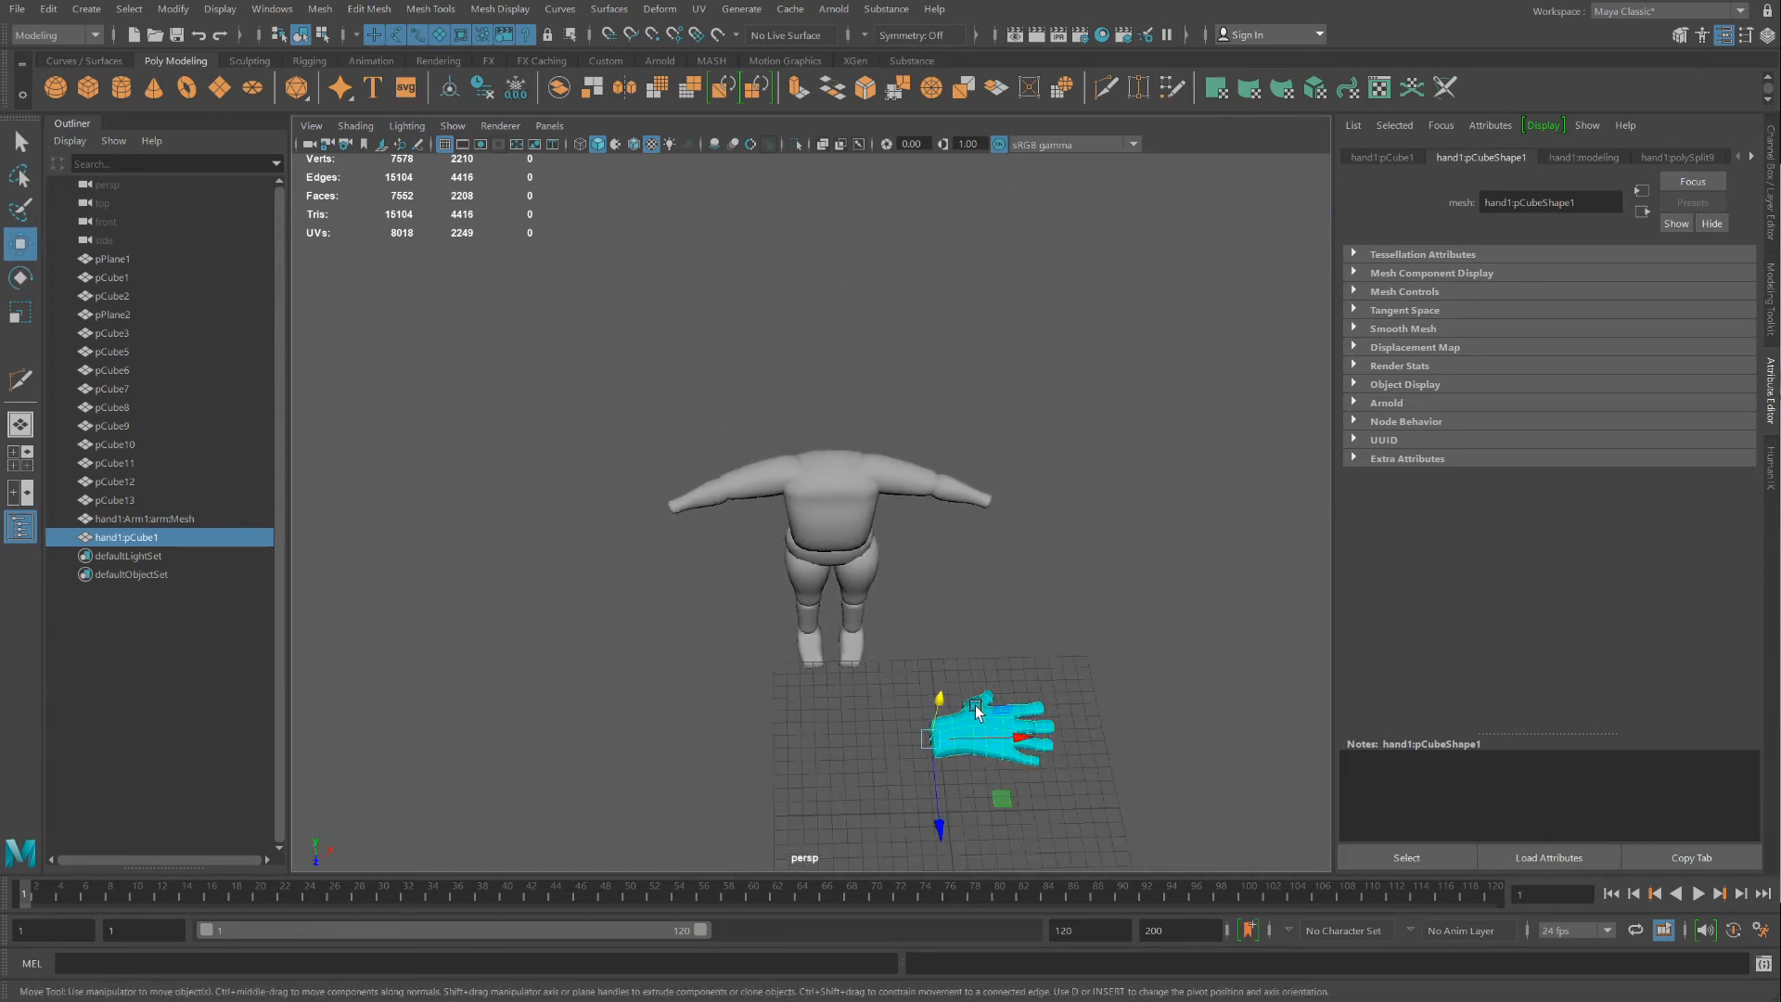
{"action": "left_click_drag", "start_coordinate": [943, 814], "coordinate": [936, 460]}
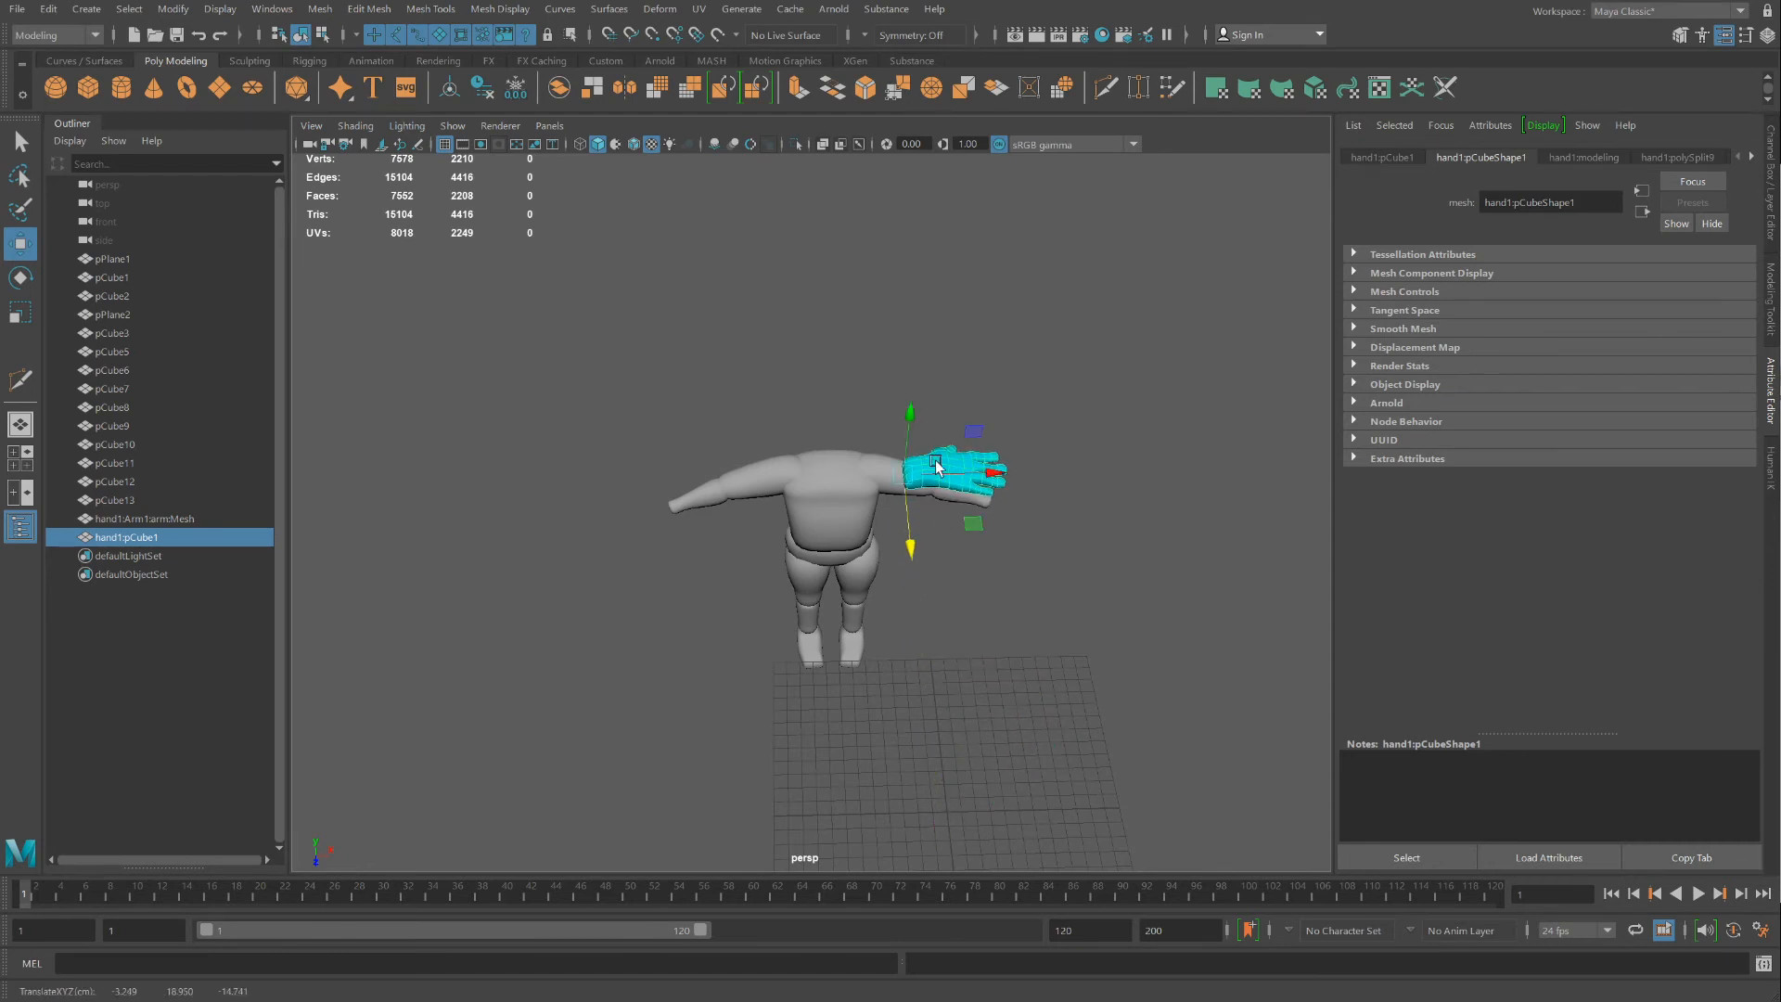
Align the hand with the end of the forearm in depth, sideways and height using the top, front and perspective views
{"action": "key", "text": "space"}
{"action": "scroll", "coordinate": [558, 321], "scroll_direction": "down", "scroll_amount": 3}
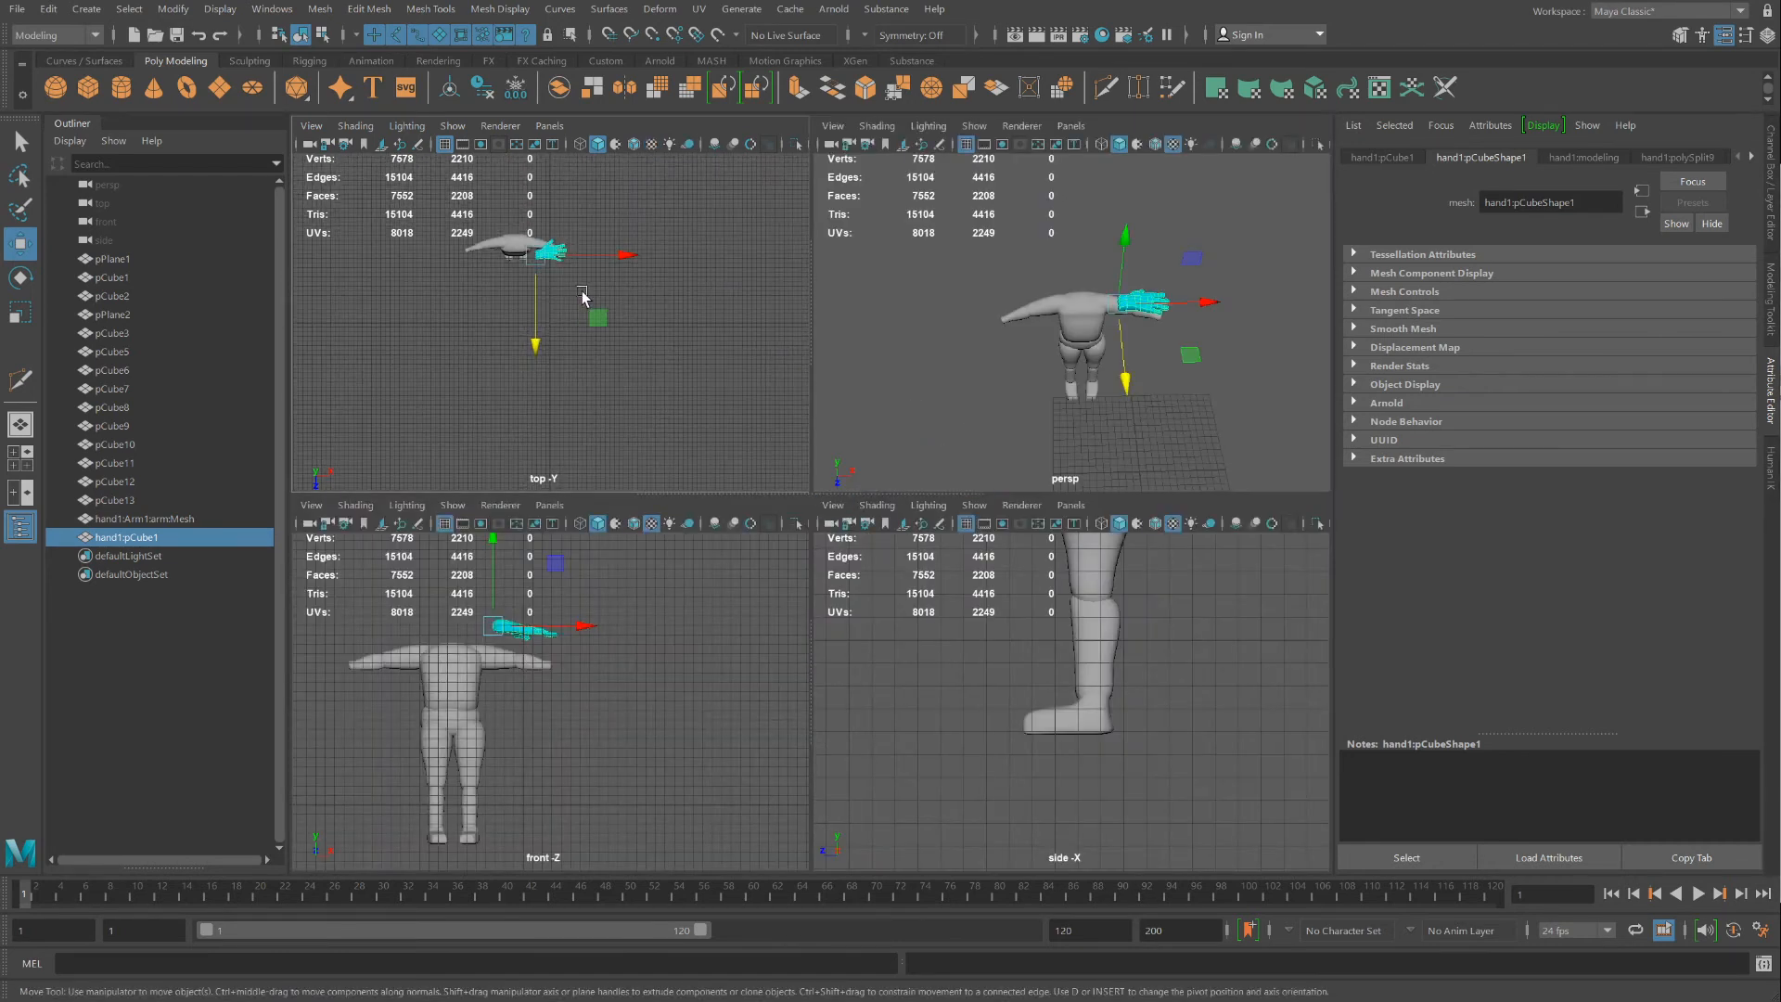
{"action": "left_click_drag", "start_coordinate": [540, 339], "coordinate": [540, 329]}
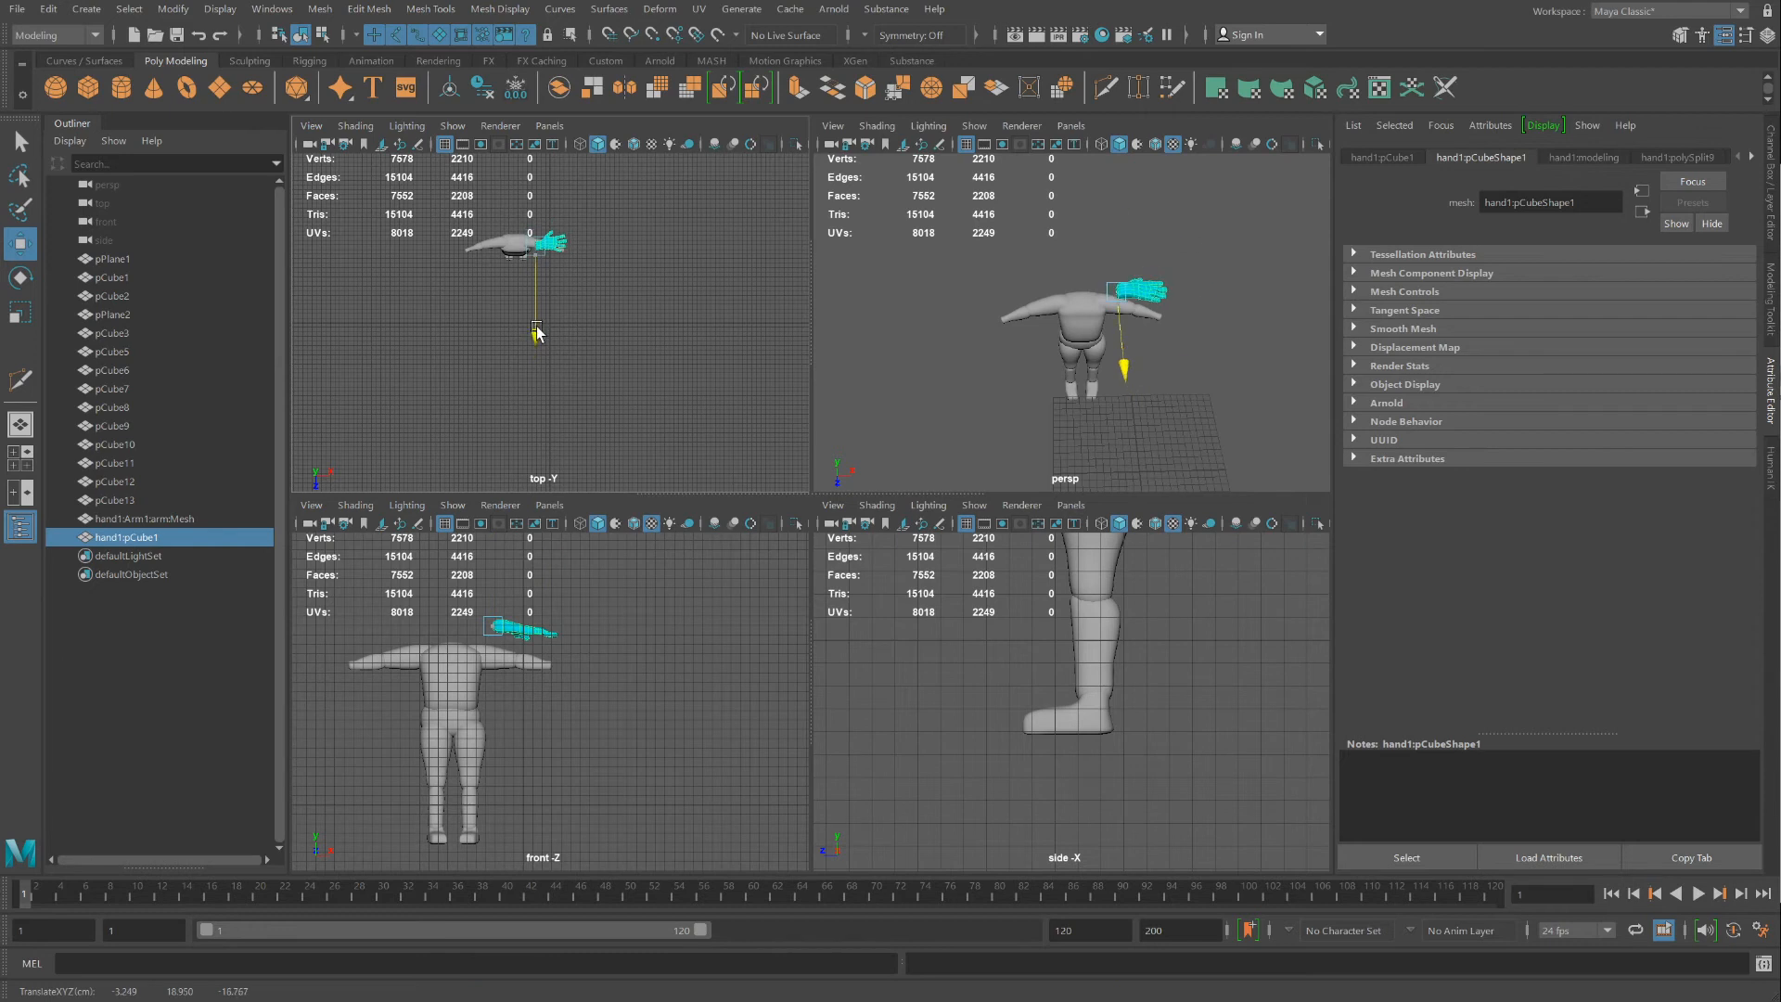
{"action": "left_click_drag", "start_coordinate": [610, 246], "coordinate": [625, 248]}
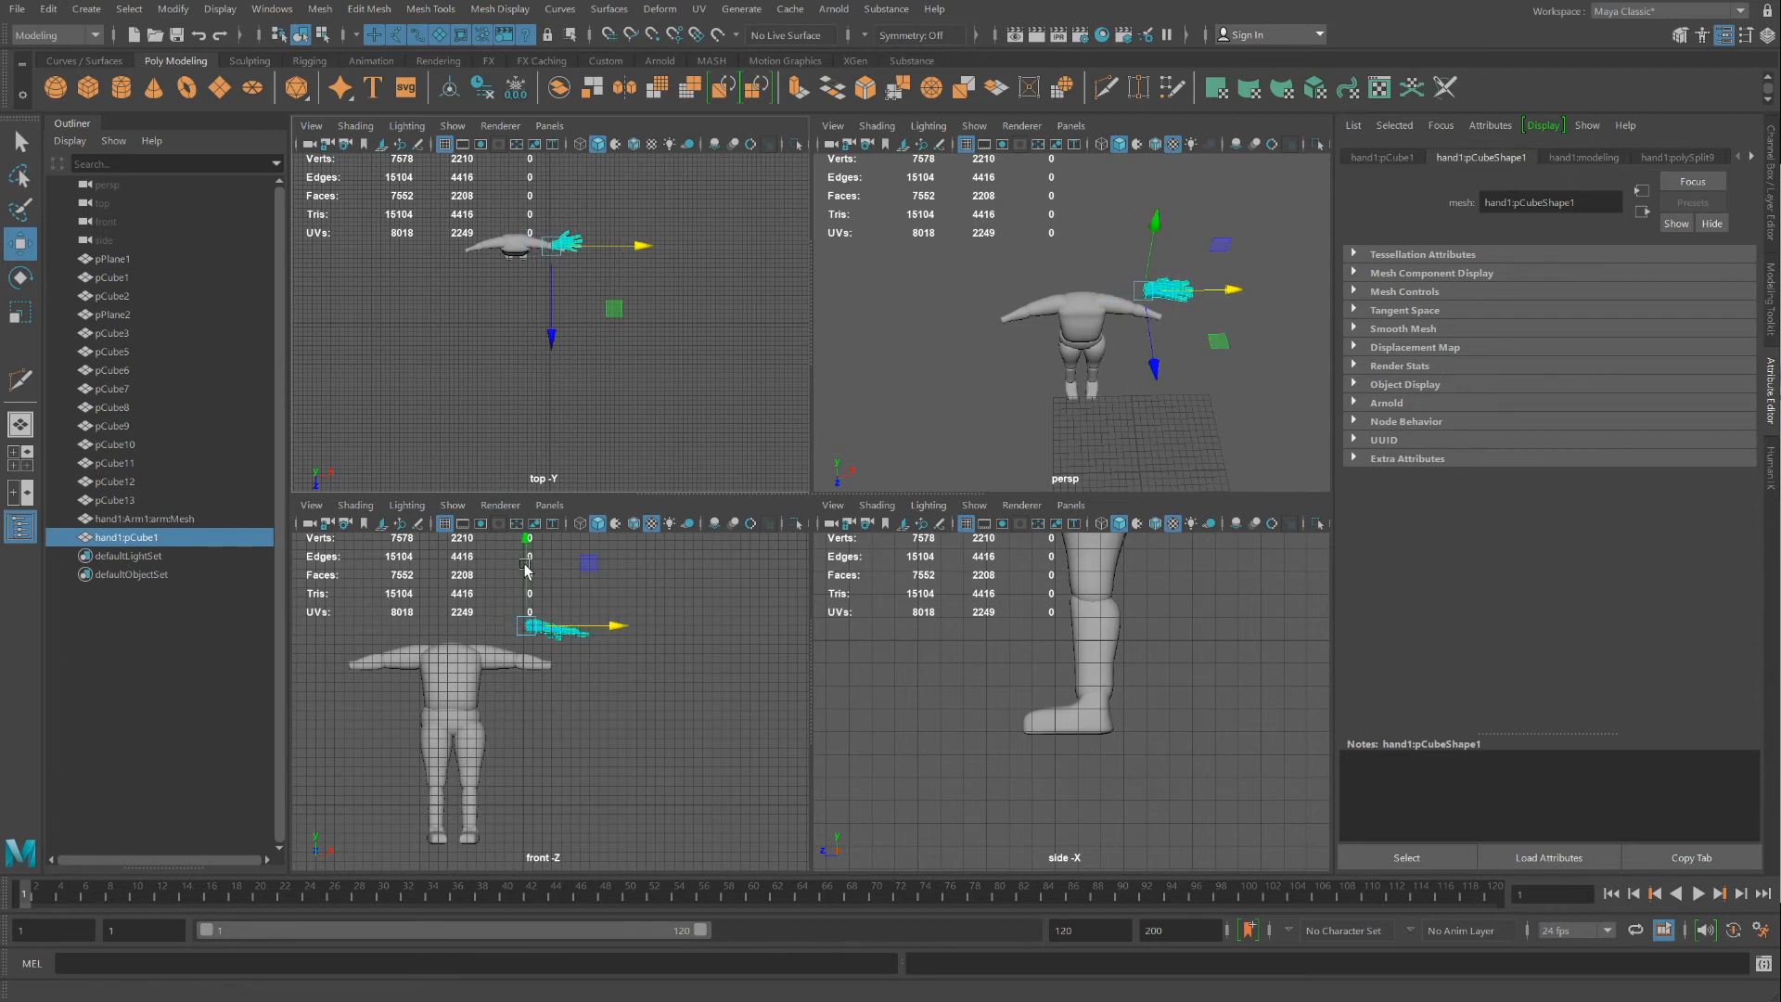
{"action": "left_click_drag", "start_coordinate": [526, 564], "coordinate": [530, 603]}
{"action": "left_click_drag", "start_coordinate": [1152, 395], "coordinate": [1154, 397]}
{"action": "scroll", "coordinate": [1197, 337], "scroll_direction": "up", "scroll_amount": 5}
{"action": "scroll", "coordinate": [1197, 337], "scroll_direction": "down", "scroll_amount": 3}
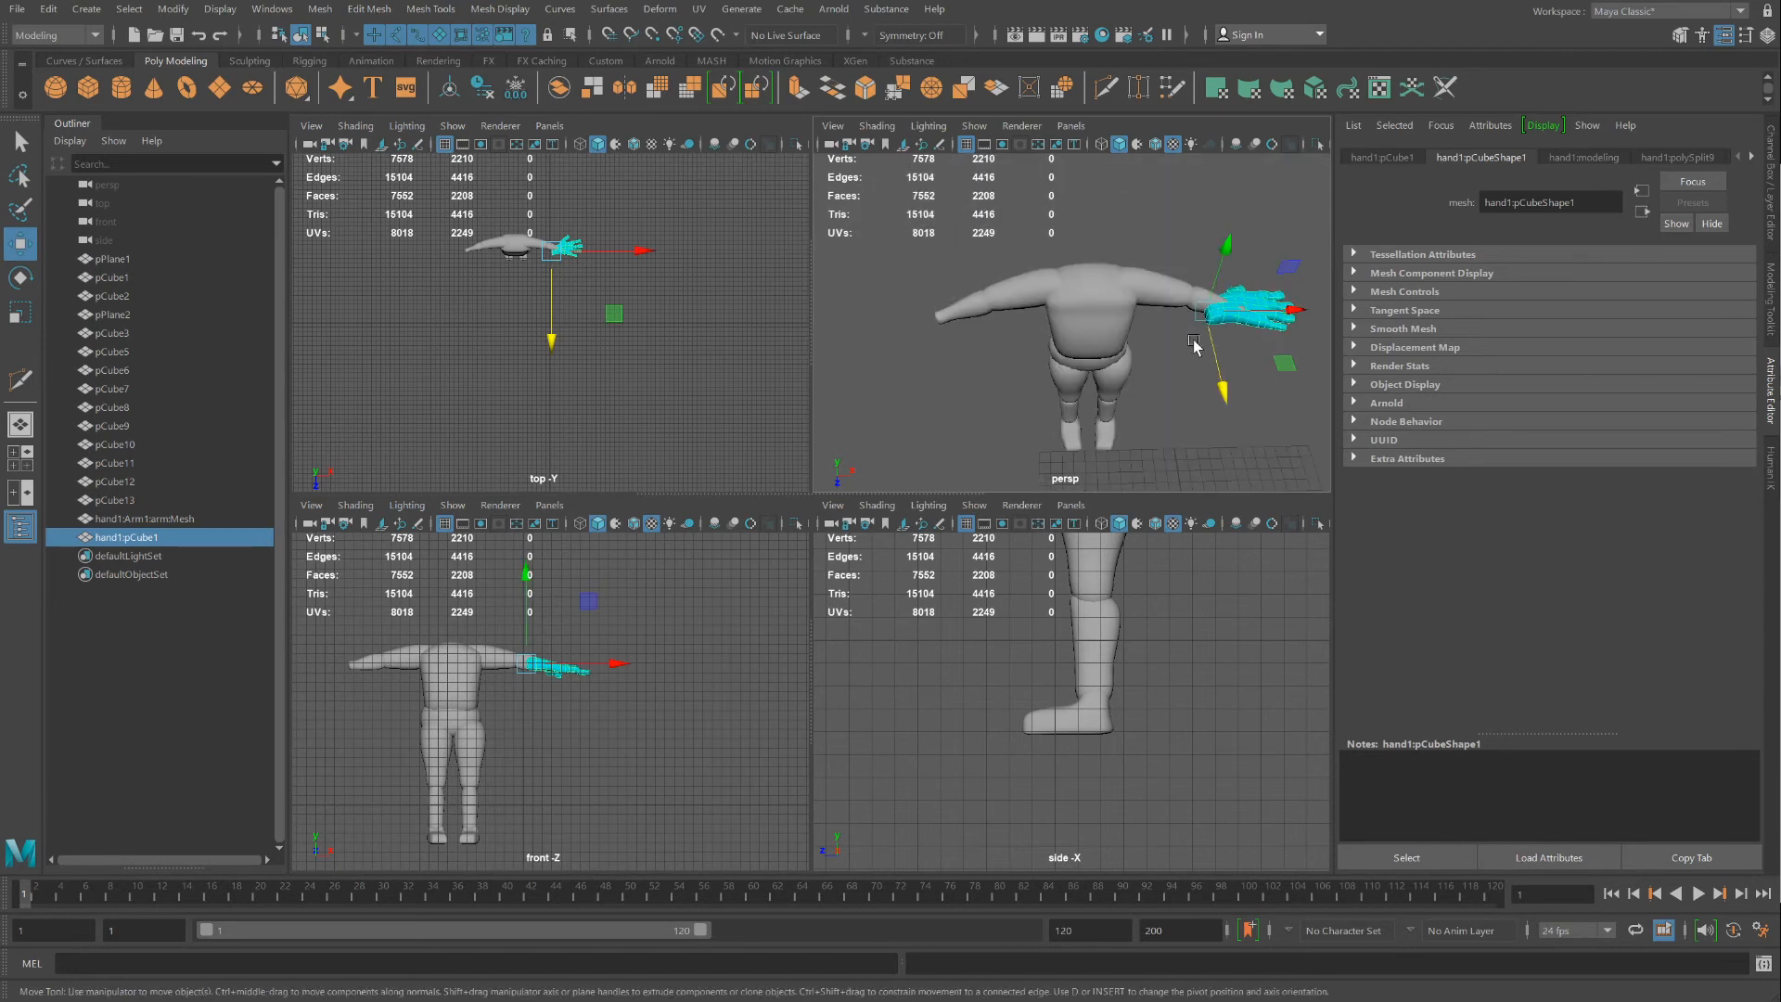
Scale the hand down to fit the wrist and flatten it along Y to about 0.52
{"action": "key", "text": "space"}
{"action": "scroll", "coordinate": [1151, 429], "scroll_direction": "up", "scroll_amount": 3}
{"action": "scroll", "coordinate": [1151, 429], "scroll_direction": "down", "scroll_amount": 2}
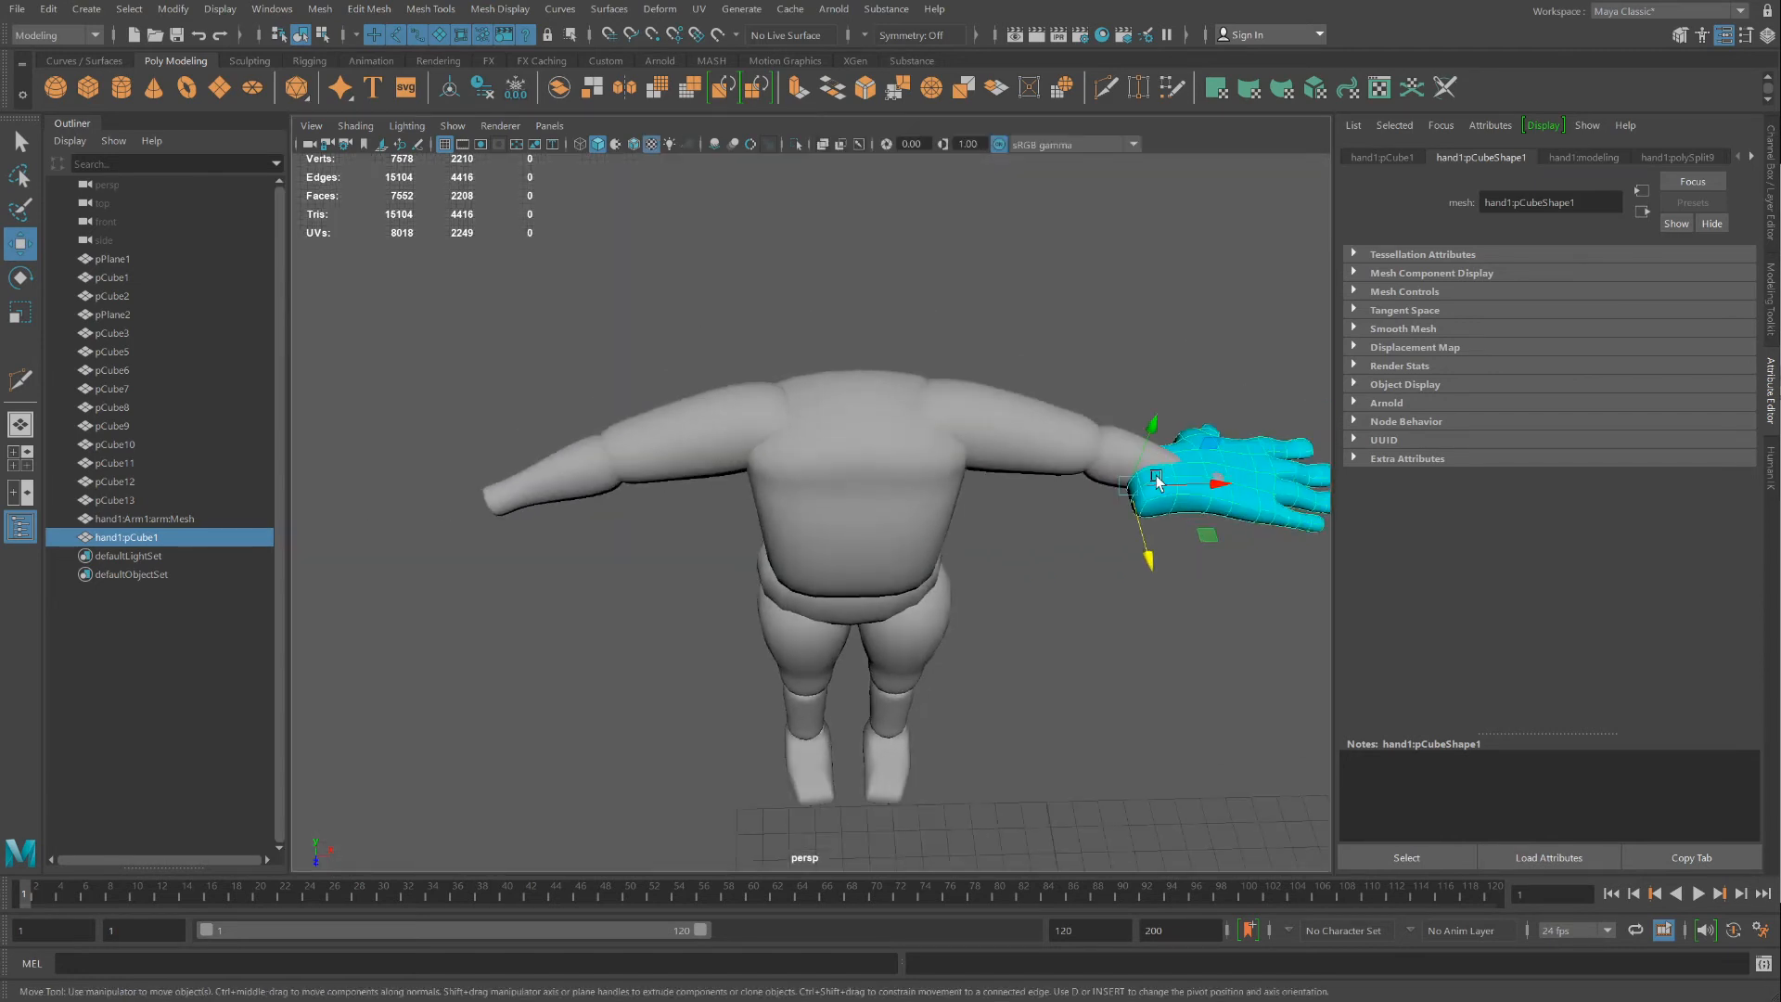
{"action": "middle_click_drag", "start_coordinate": [1156, 481], "coordinate": [864, 539], "text": "alt"}
{"action": "scroll", "coordinate": [966, 497], "scroll_direction": "up", "scroll_amount": 4}
{"action": "left_click_drag", "start_coordinate": [910, 544], "coordinate": [756, 616]}
{"action": "left_click", "coordinate": [27, 314]}
{"action": "mouse_move", "coordinate": [867, 614]}
{"action": "left_mouse_down", "text": "alt"}
{"action": "mouse_move", "coordinate": [875, 589]}
{"action": "mouse_move", "coordinate": [887, 599]}
{"action": "left_mouse_up", "text": "alt"}
{"action": "left_click_drag", "start_coordinate": [1037, 270], "coordinate": [1048, 312]}
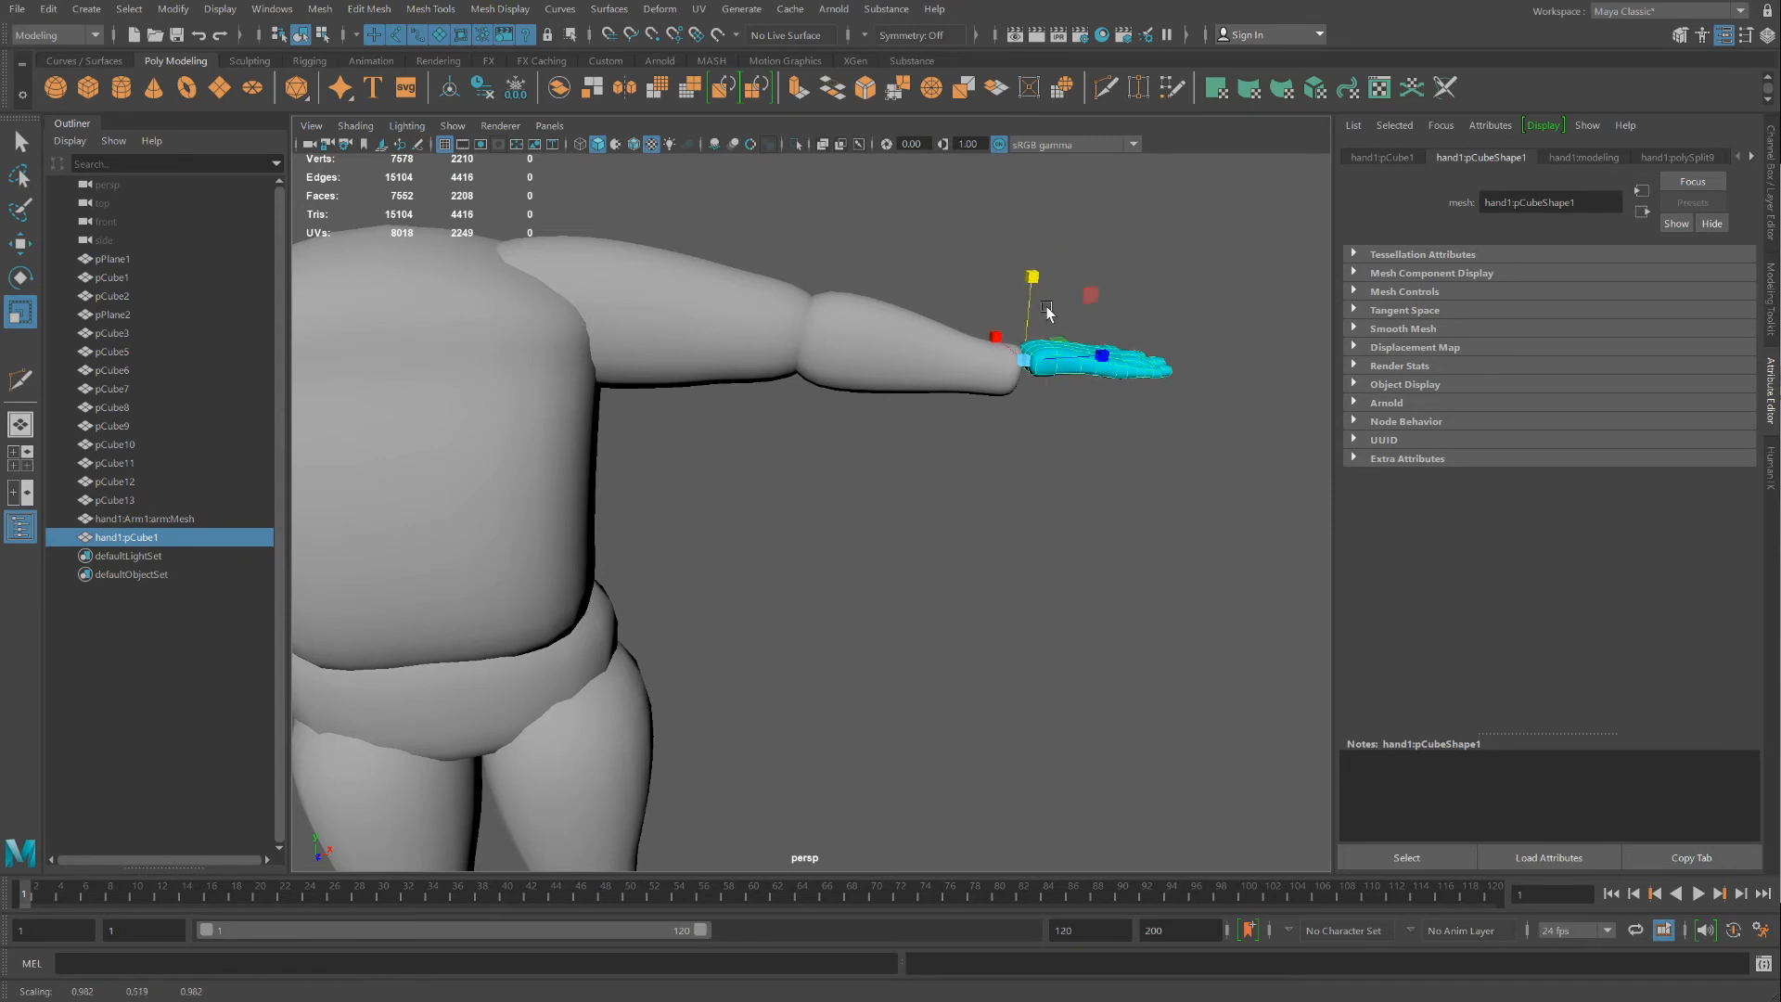
Rotate the hand around Y to line it up with the forearm and freeze its transformations
{"action": "right_click_drag", "start_coordinate": [1055, 371], "coordinate": [1032, 410]}
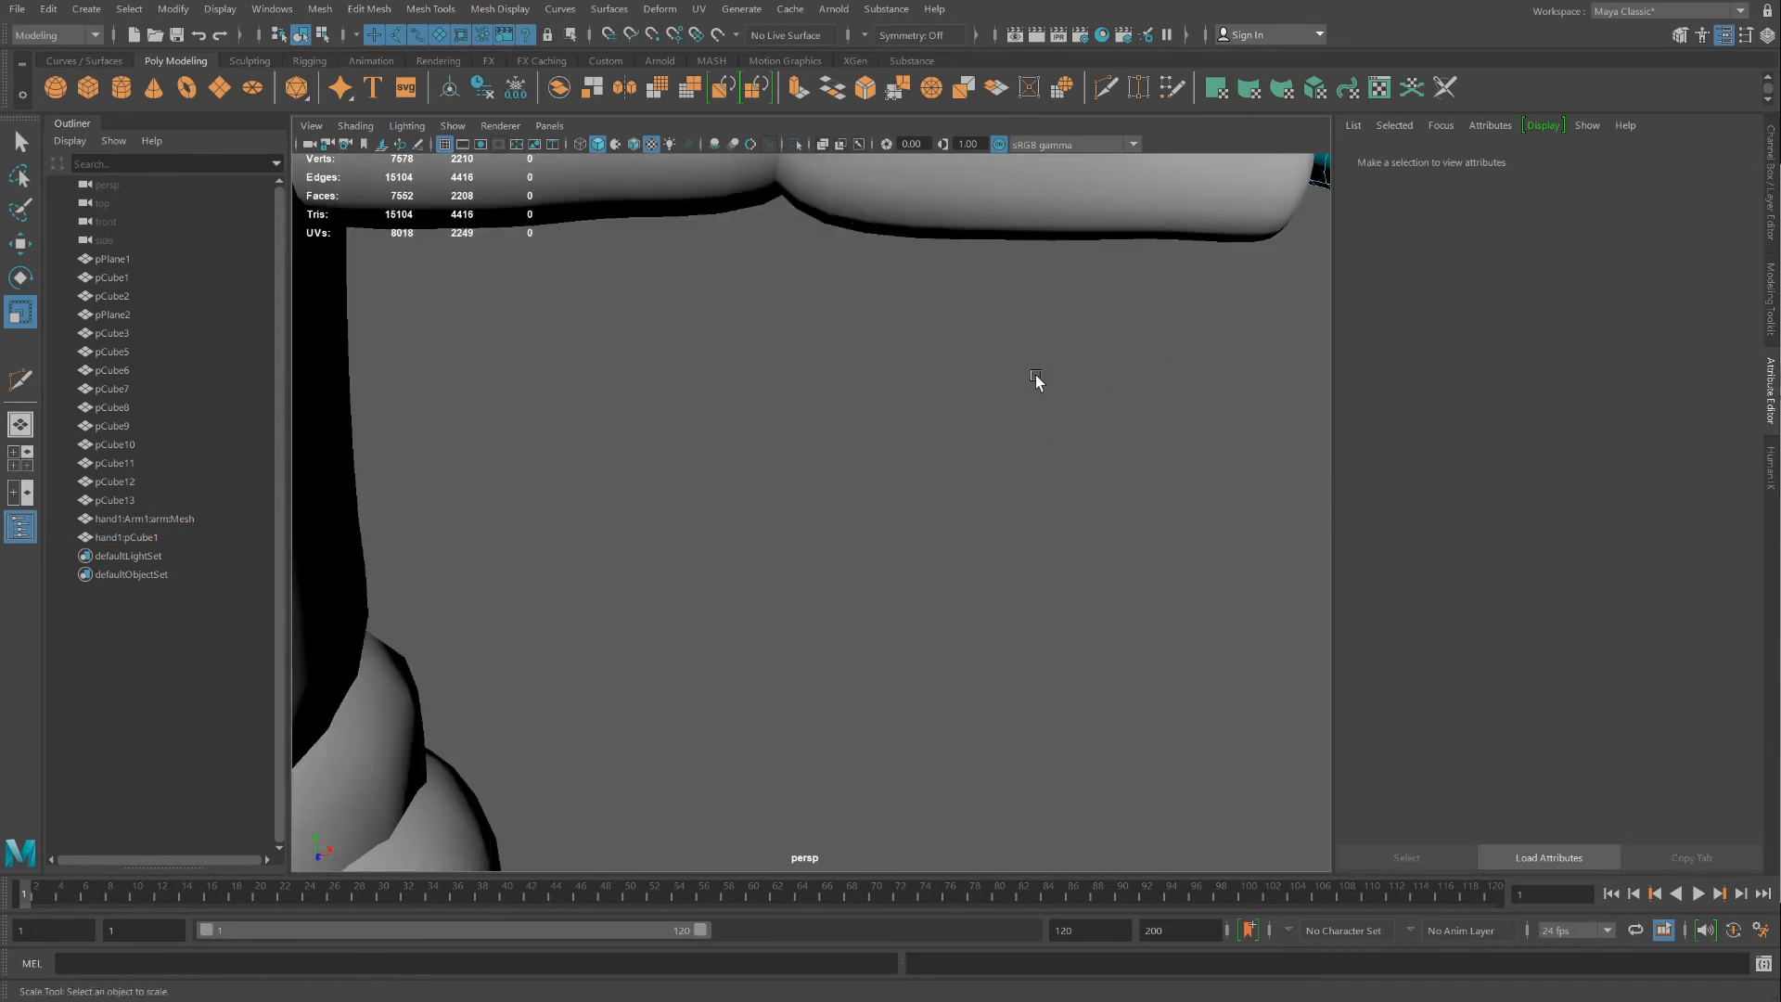
{"action": "middle_click_drag", "start_coordinate": [1048, 385], "coordinate": [902, 429], "text": "alt"}
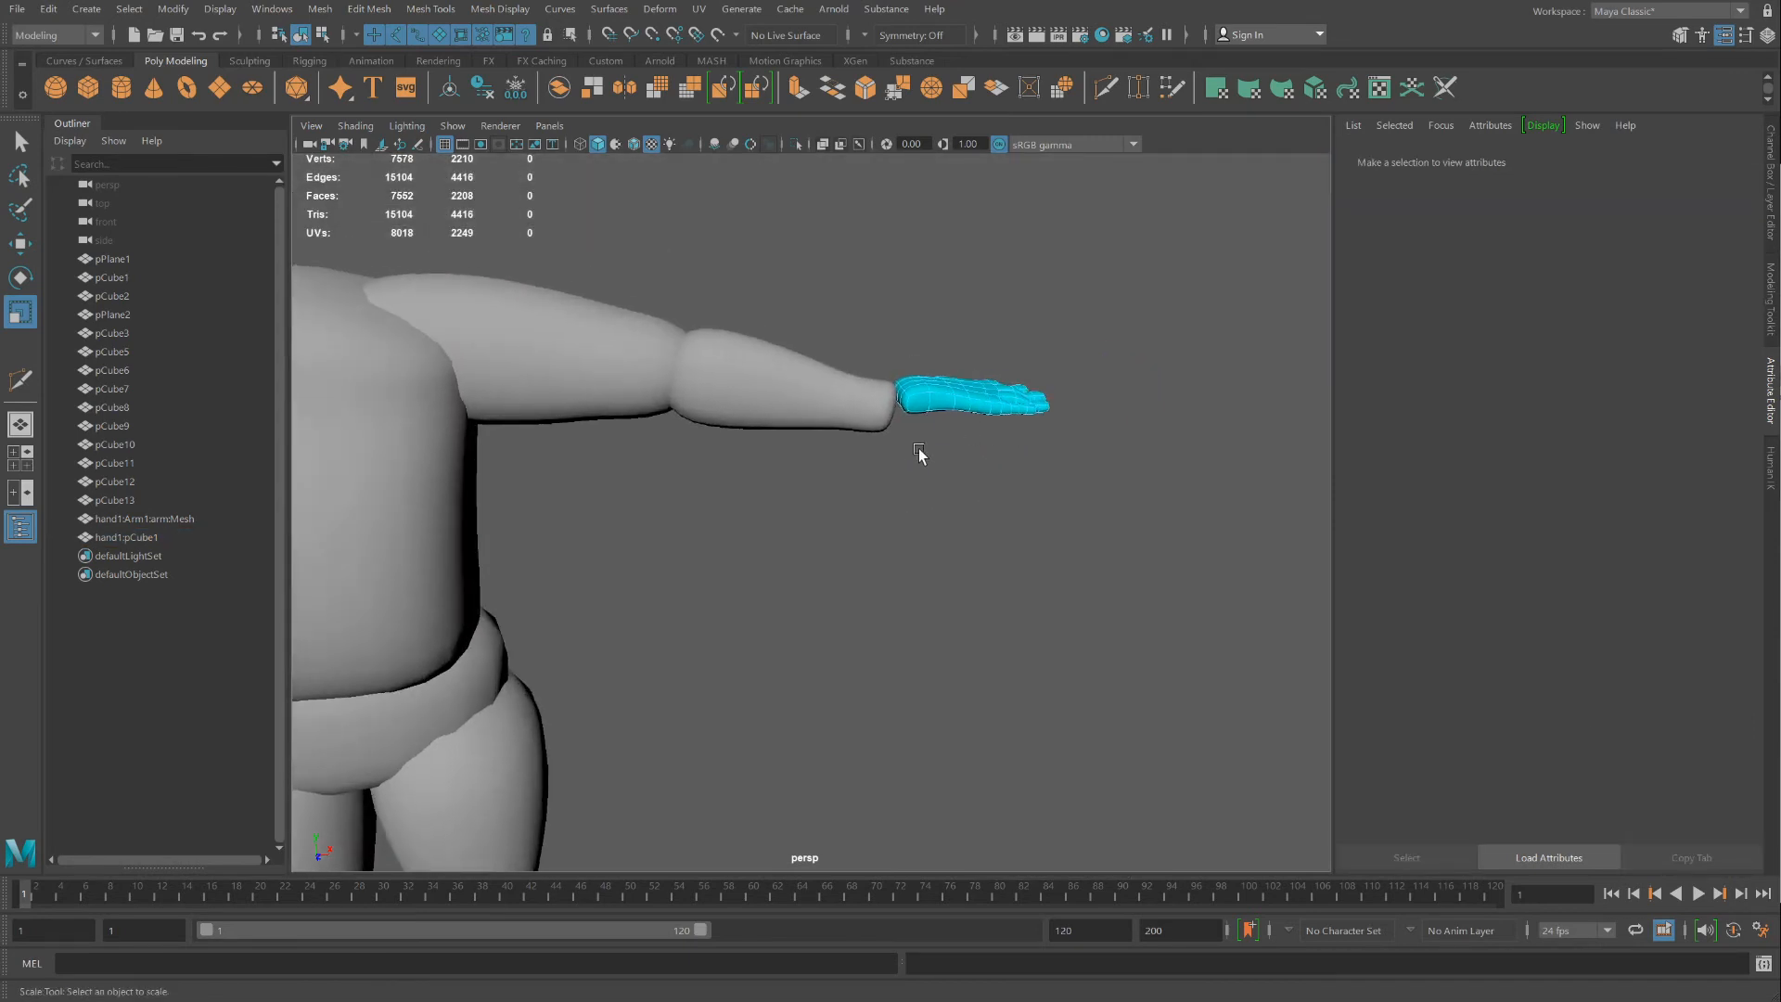
{"action": "left_click_drag", "start_coordinate": [920, 453], "coordinate": [928, 479], "text": "alt"}
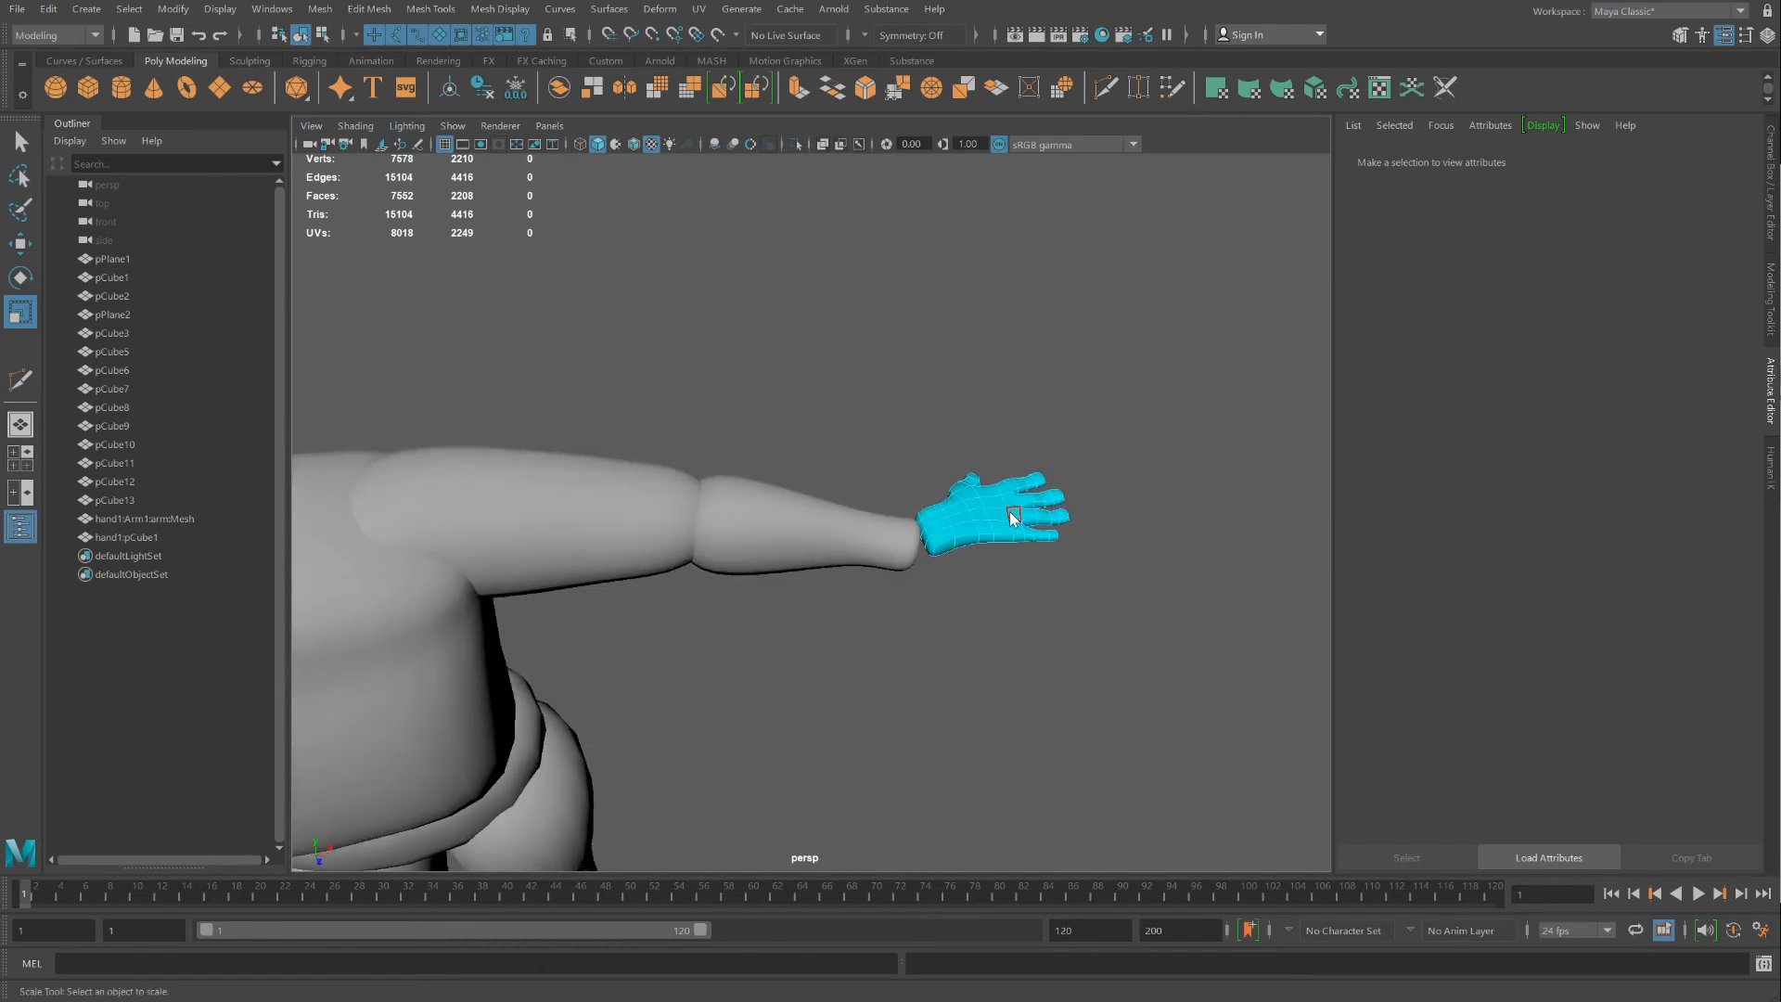
{"action": "right_click_drag", "start_coordinate": [1014, 518], "coordinate": [902, 541]}
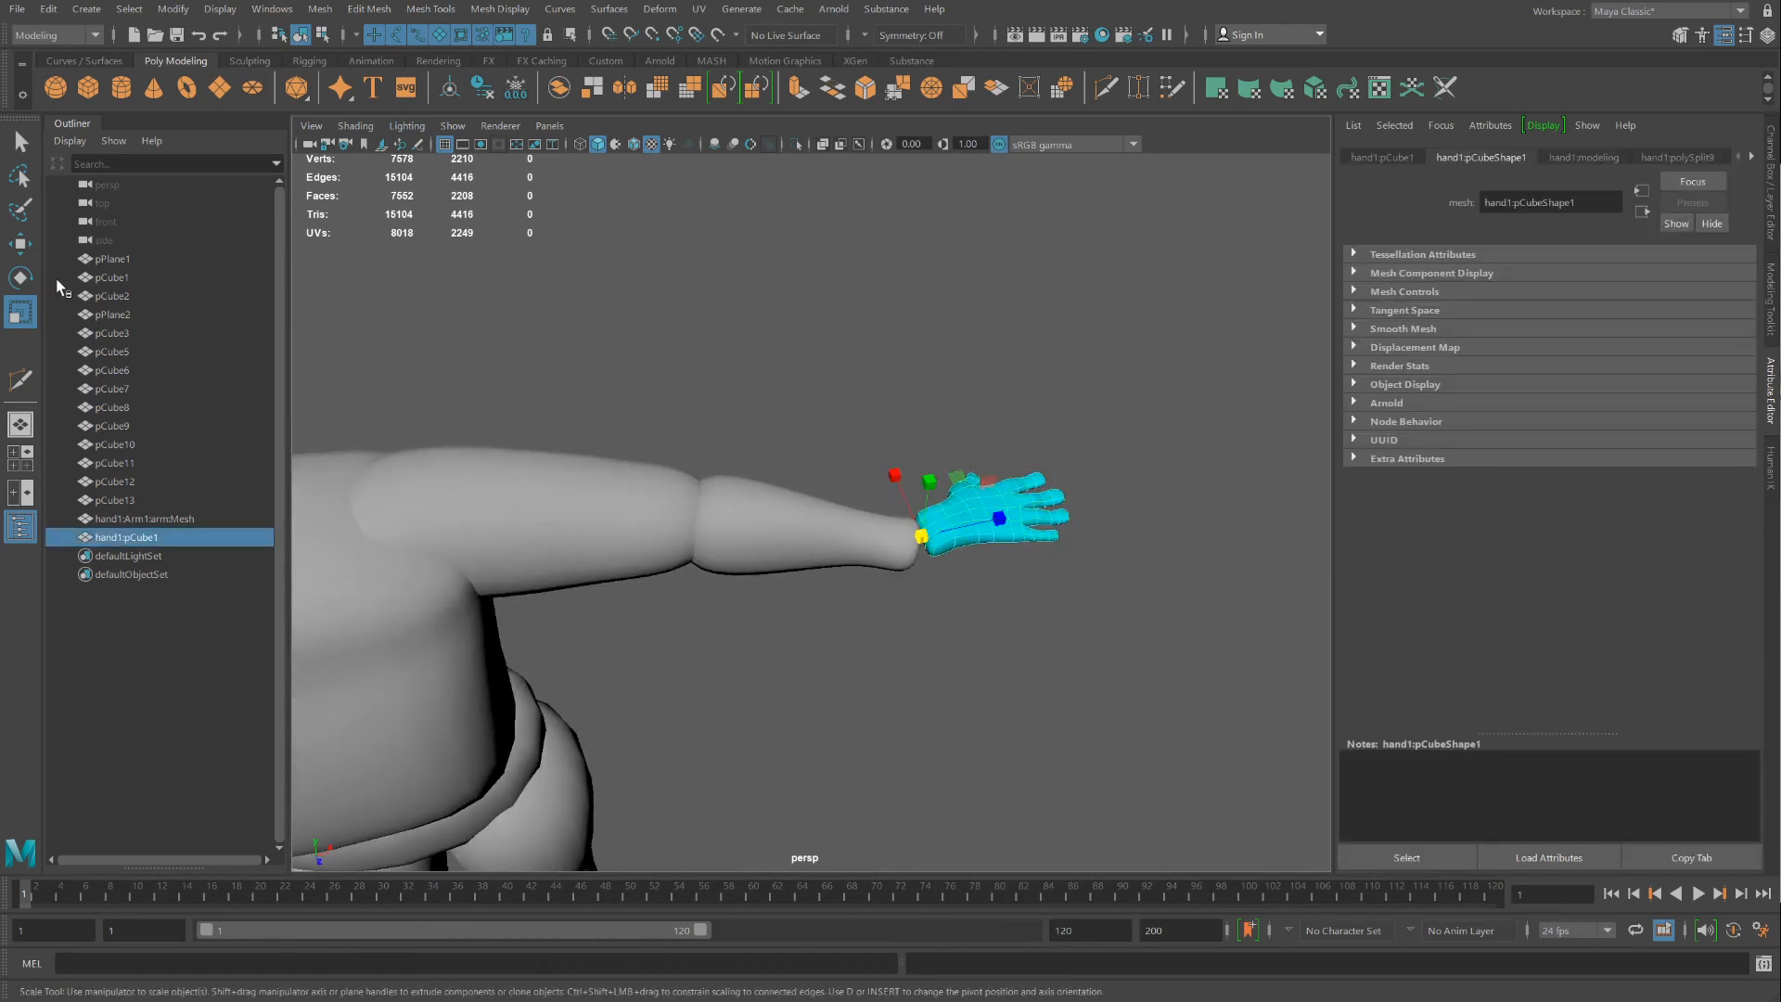
{"action": "left_click", "coordinate": [21, 278]}
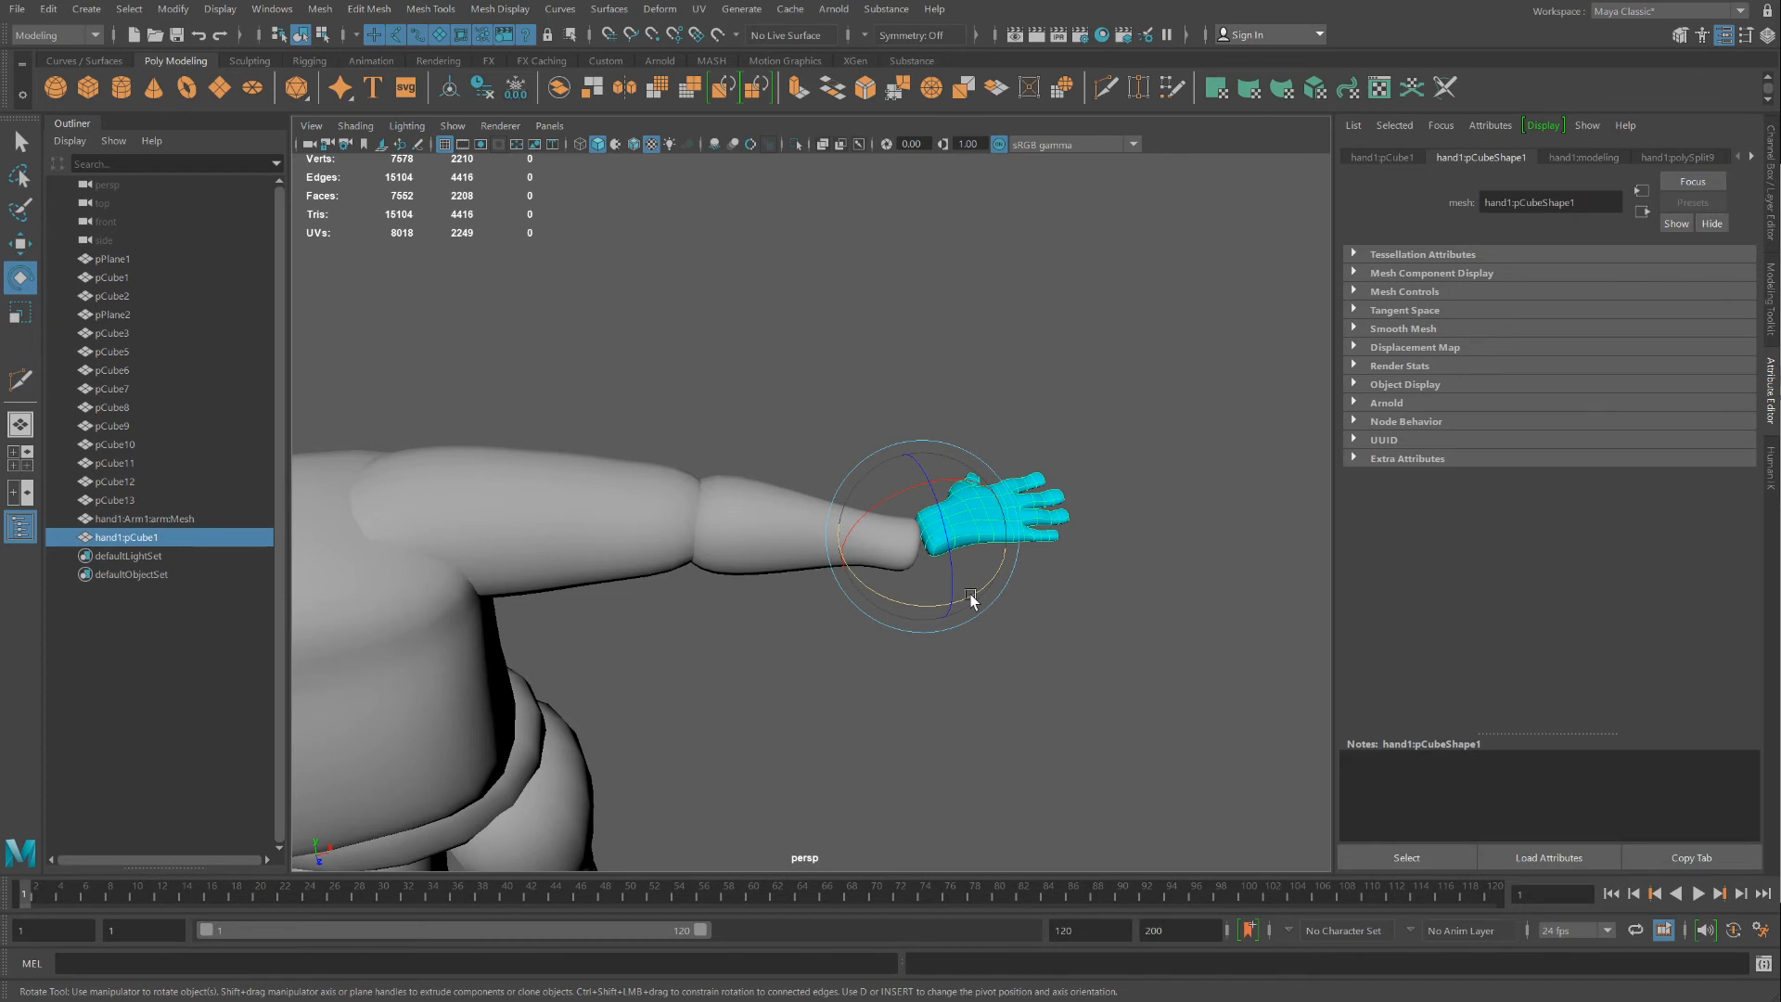
{"action": "left_click_drag", "start_coordinate": [971, 598], "coordinate": [951, 605]}
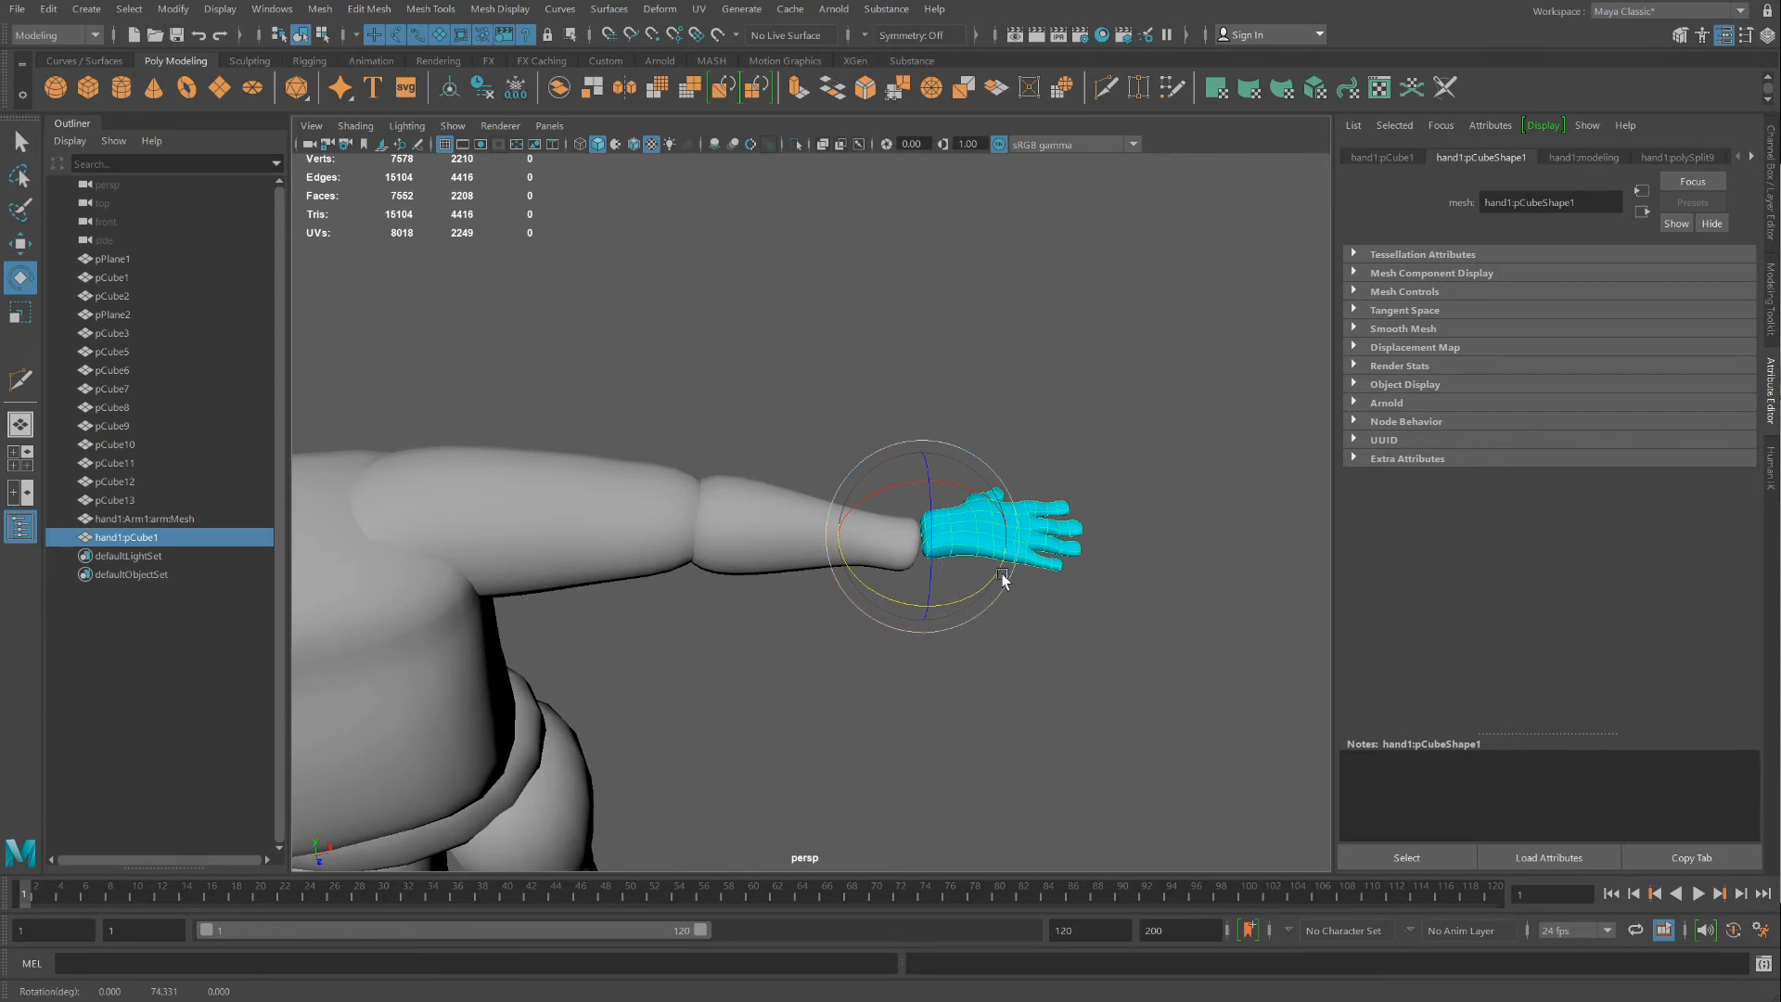
{"action": "left_click", "coordinate": [516, 91]}
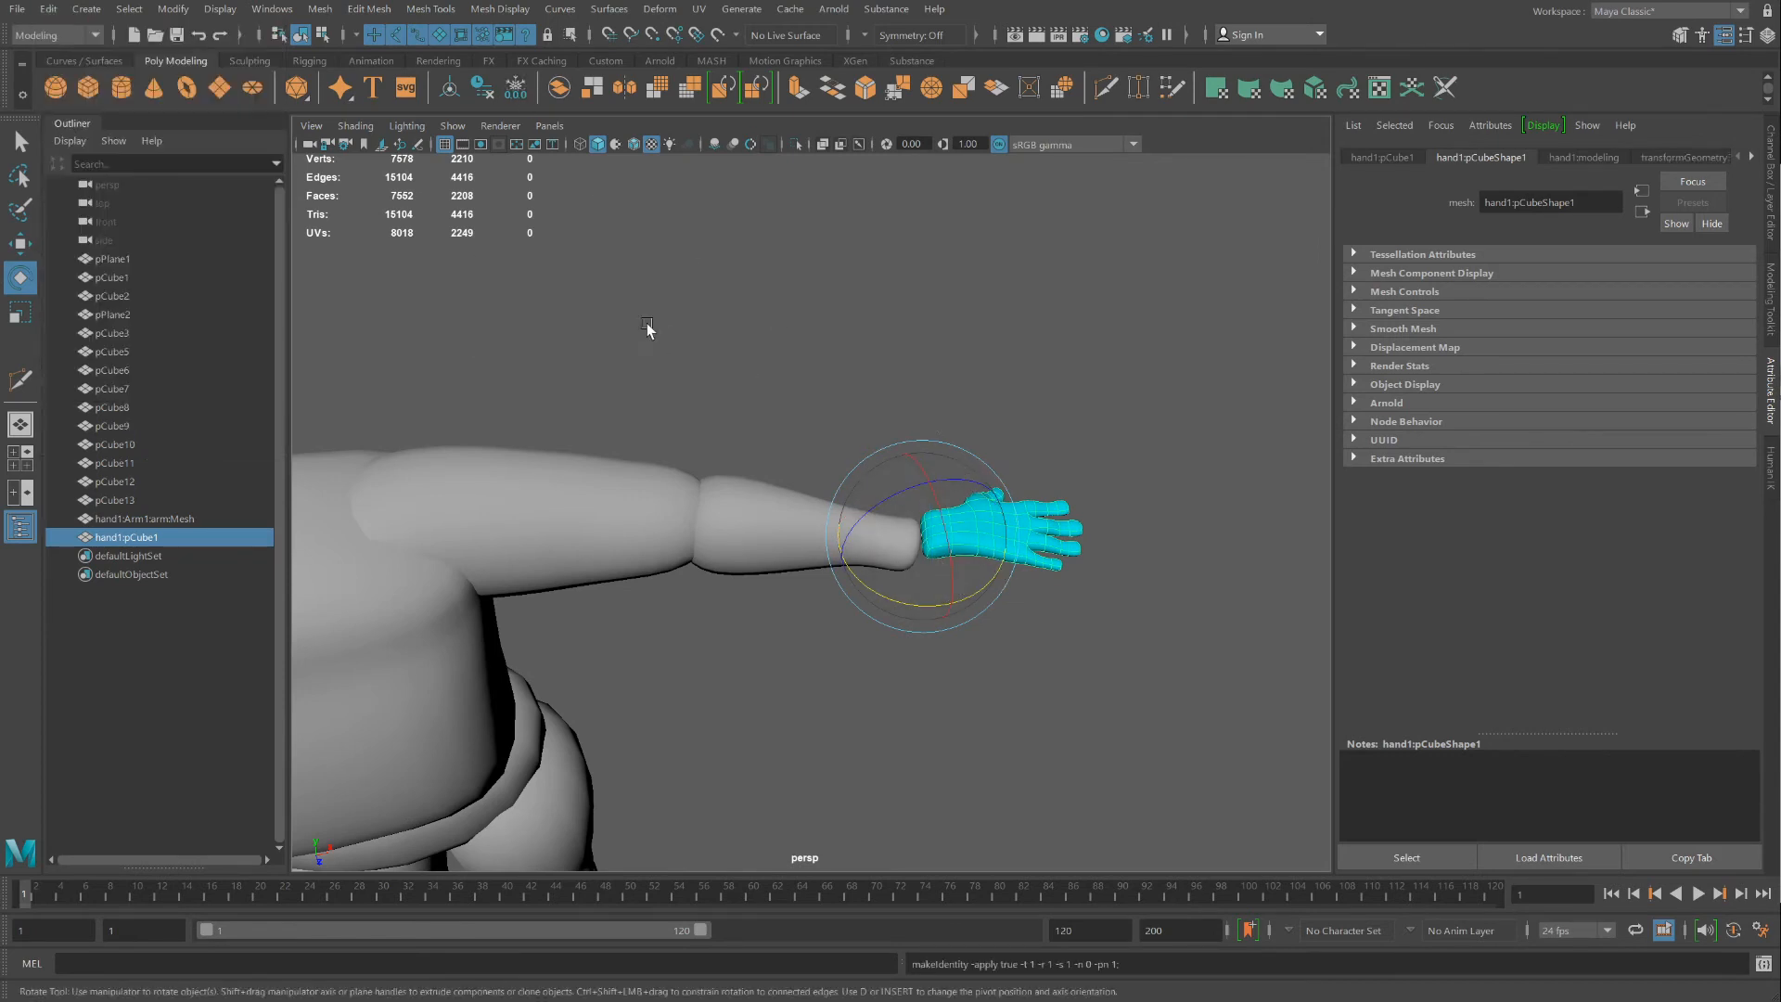
Create a mirrored instance of the hand with Duplicate Special, using a scale of 1, 1, -1
{"action": "left_click", "coordinate": [49, 9]}
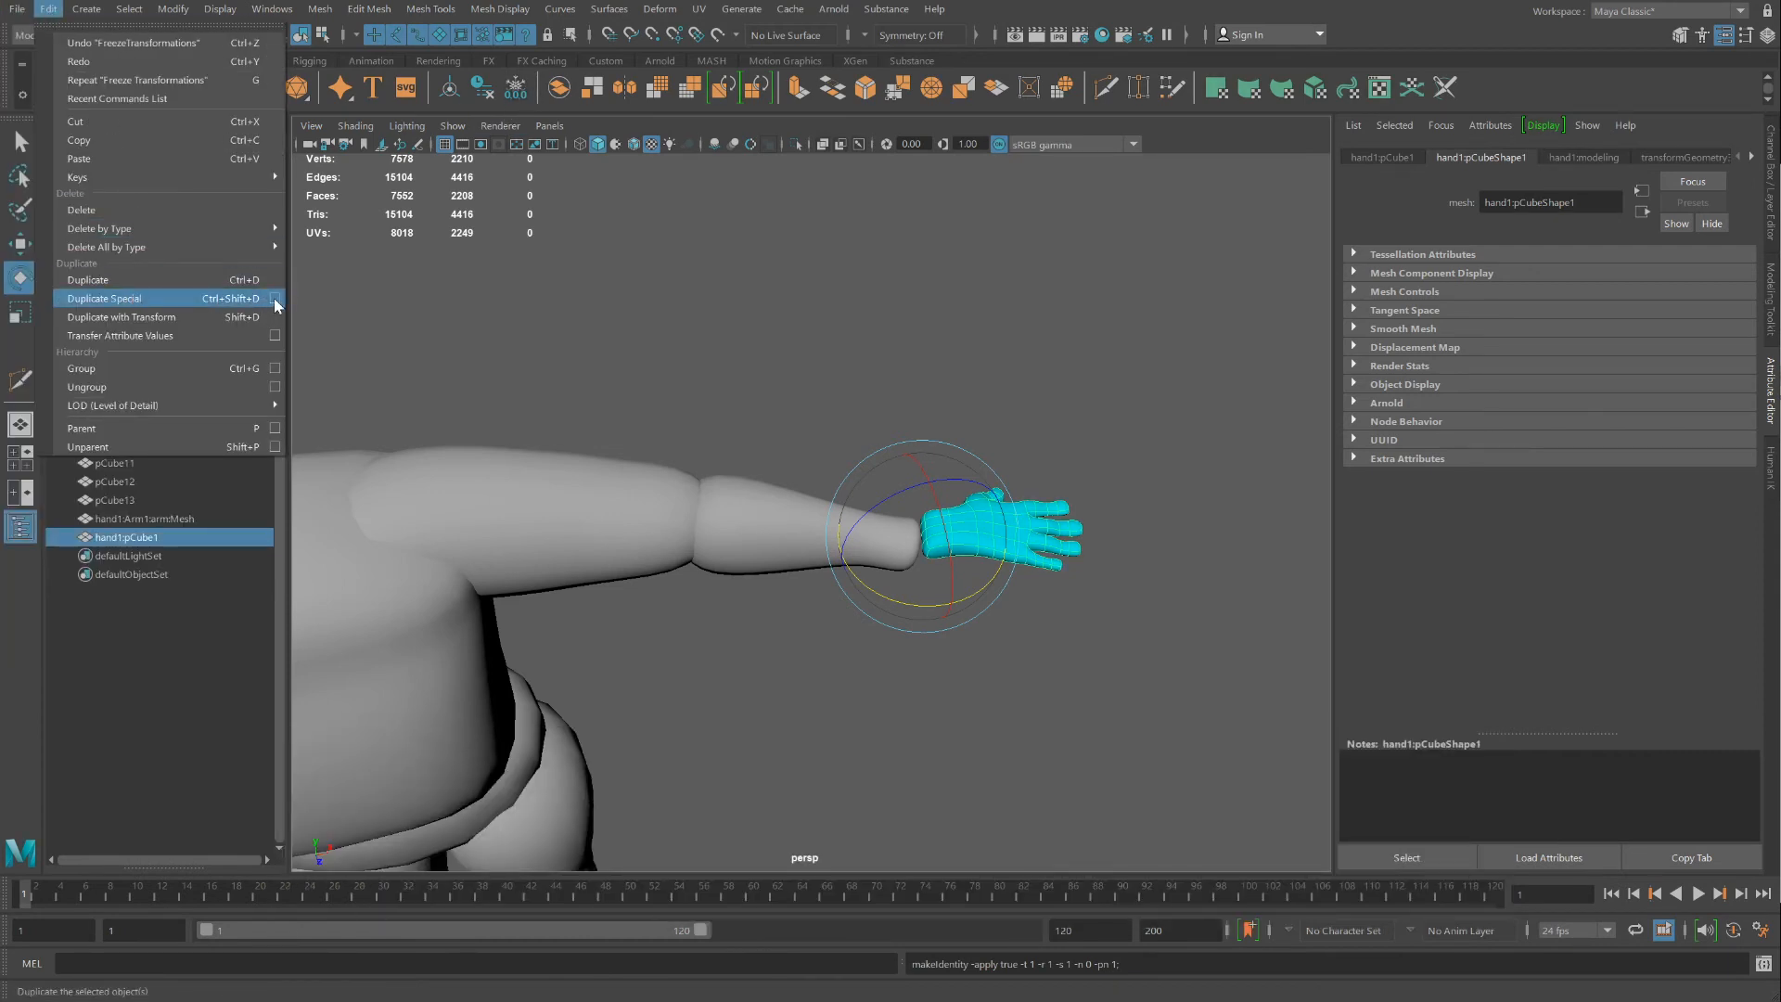
{"action": "left_click", "coordinate": [275, 298]}
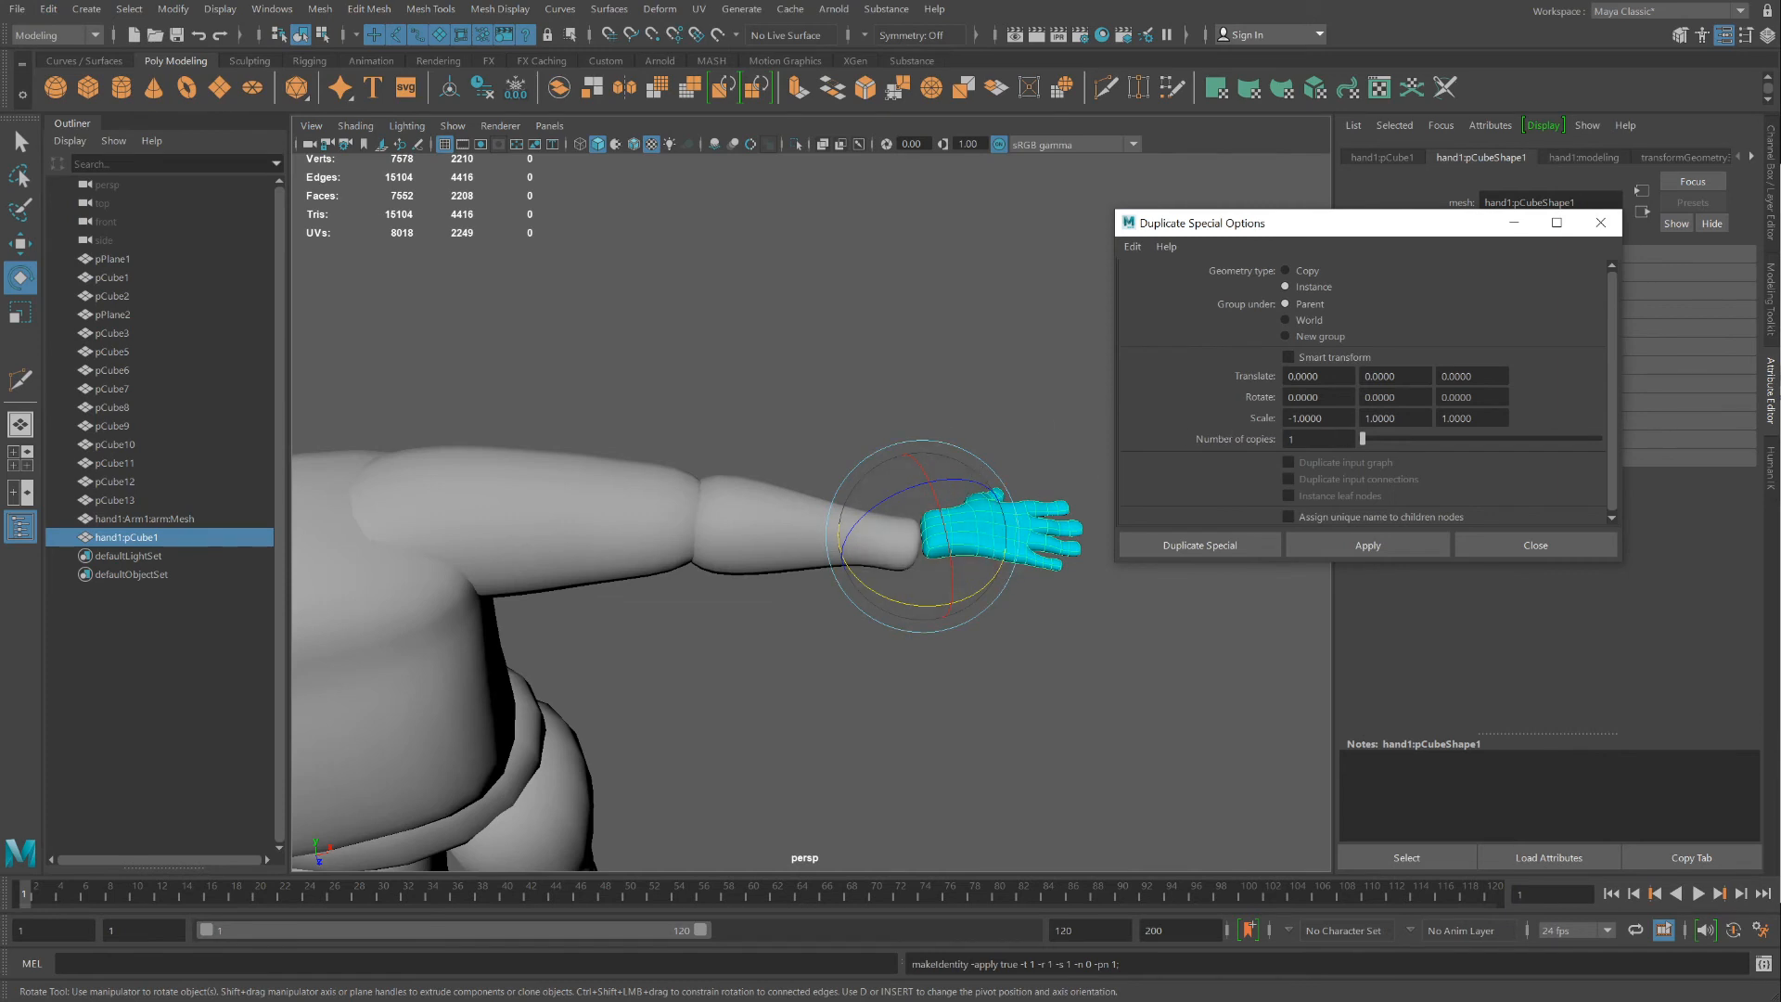
{"action": "left_click_drag", "start_coordinate": [1333, 417], "coordinate": [1220, 418]}
{"action": "key", "text": "Tab"}
{"action": "key", "text": "Tab"}
{"action": "left_click", "coordinate": [1366, 544]}
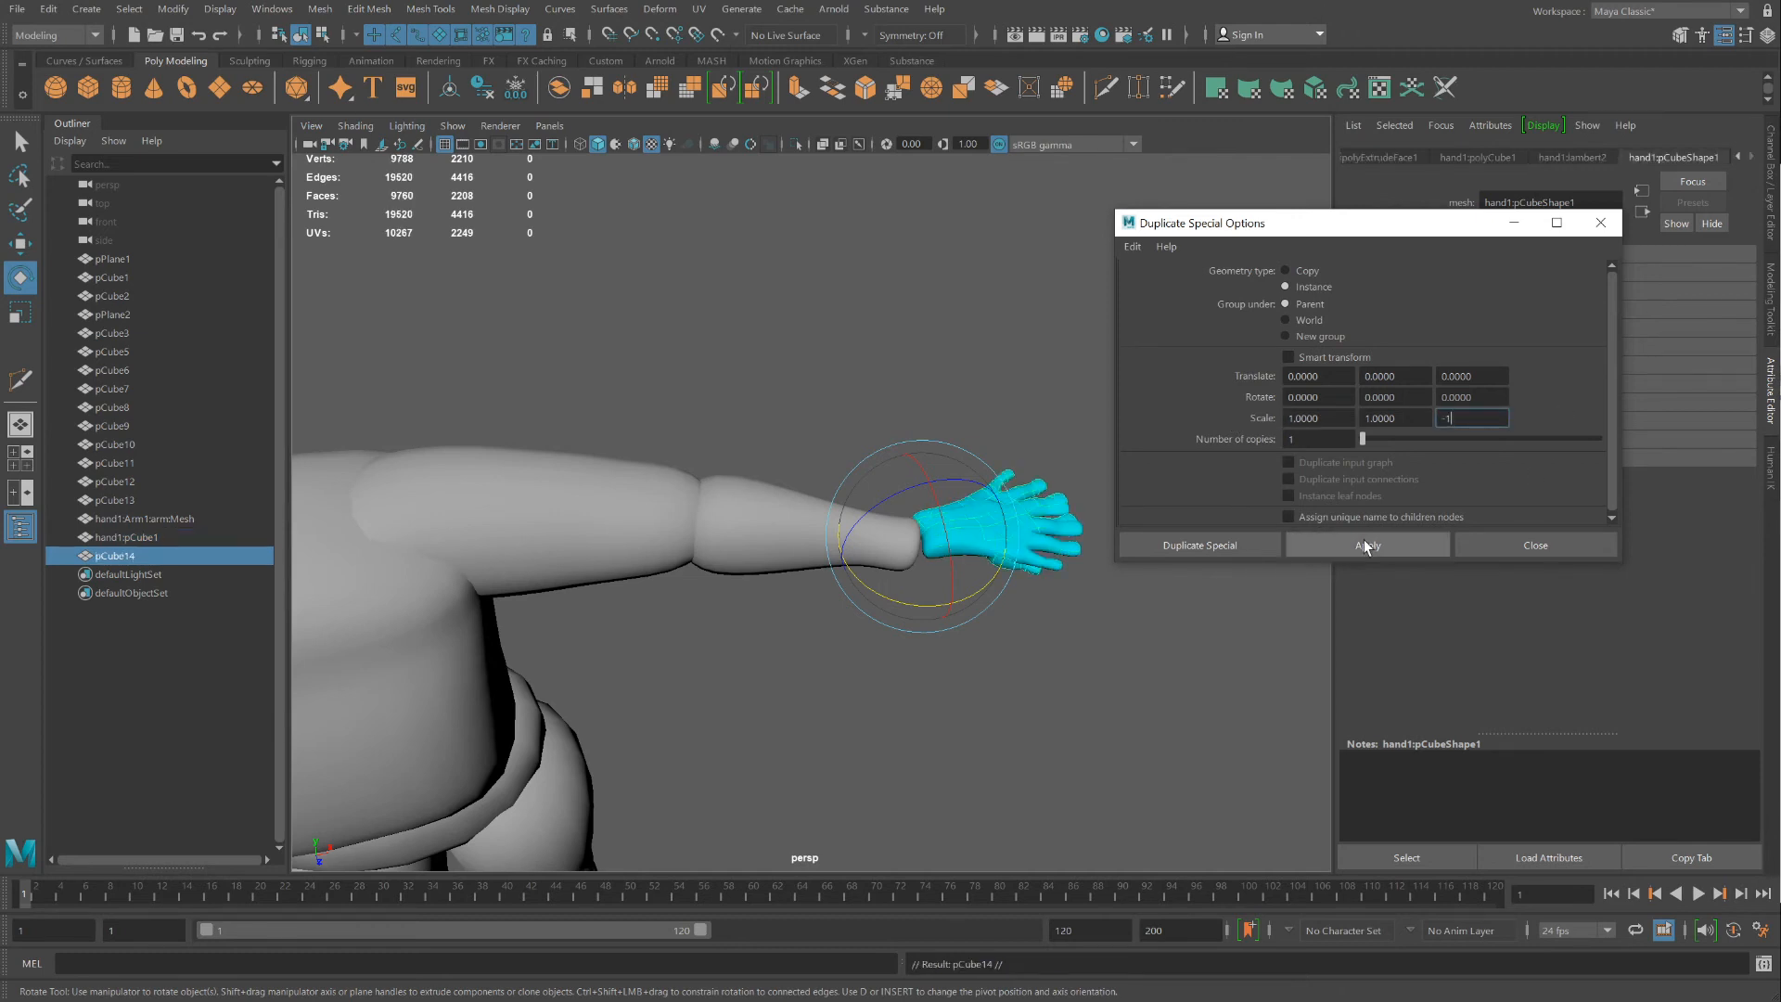
Move the mirrored hand aside along Z and delete the original hand
{"action": "left_click", "coordinate": [17, 243]}
{"action": "left_click_drag", "start_coordinate": [951, 609], "coordinate": [984, 733]}
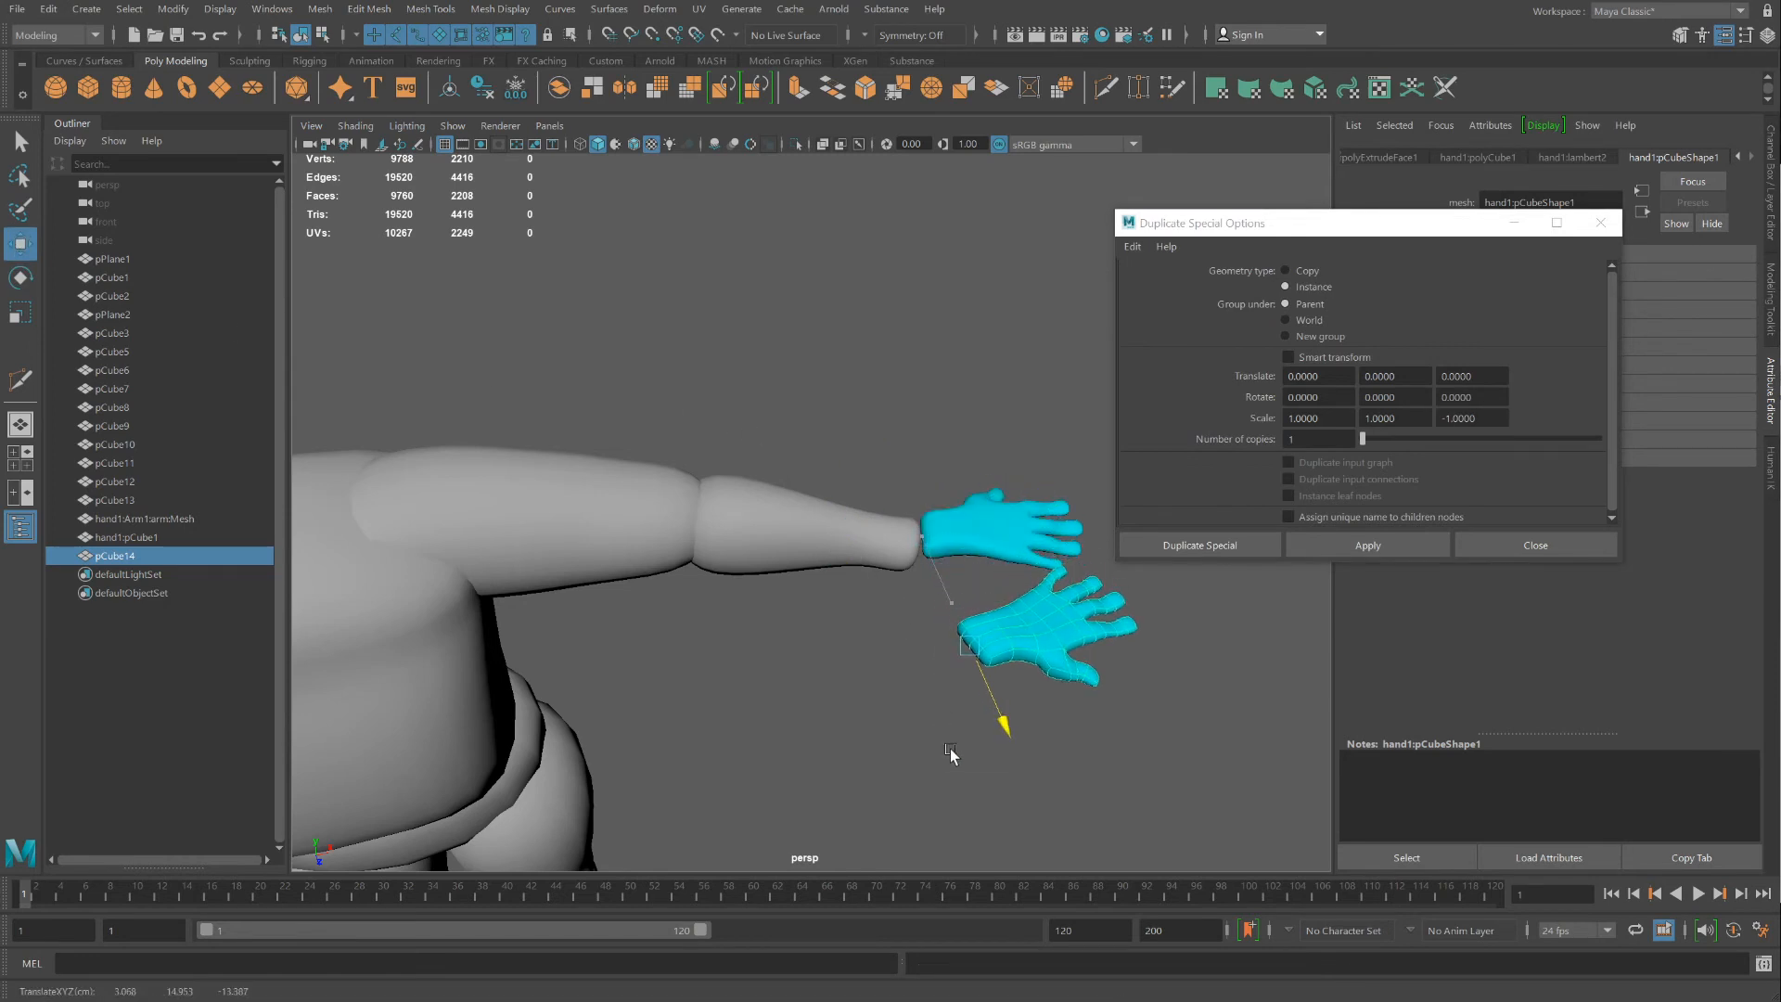
{"action": "left_click", "coordinate": [989, 539]}
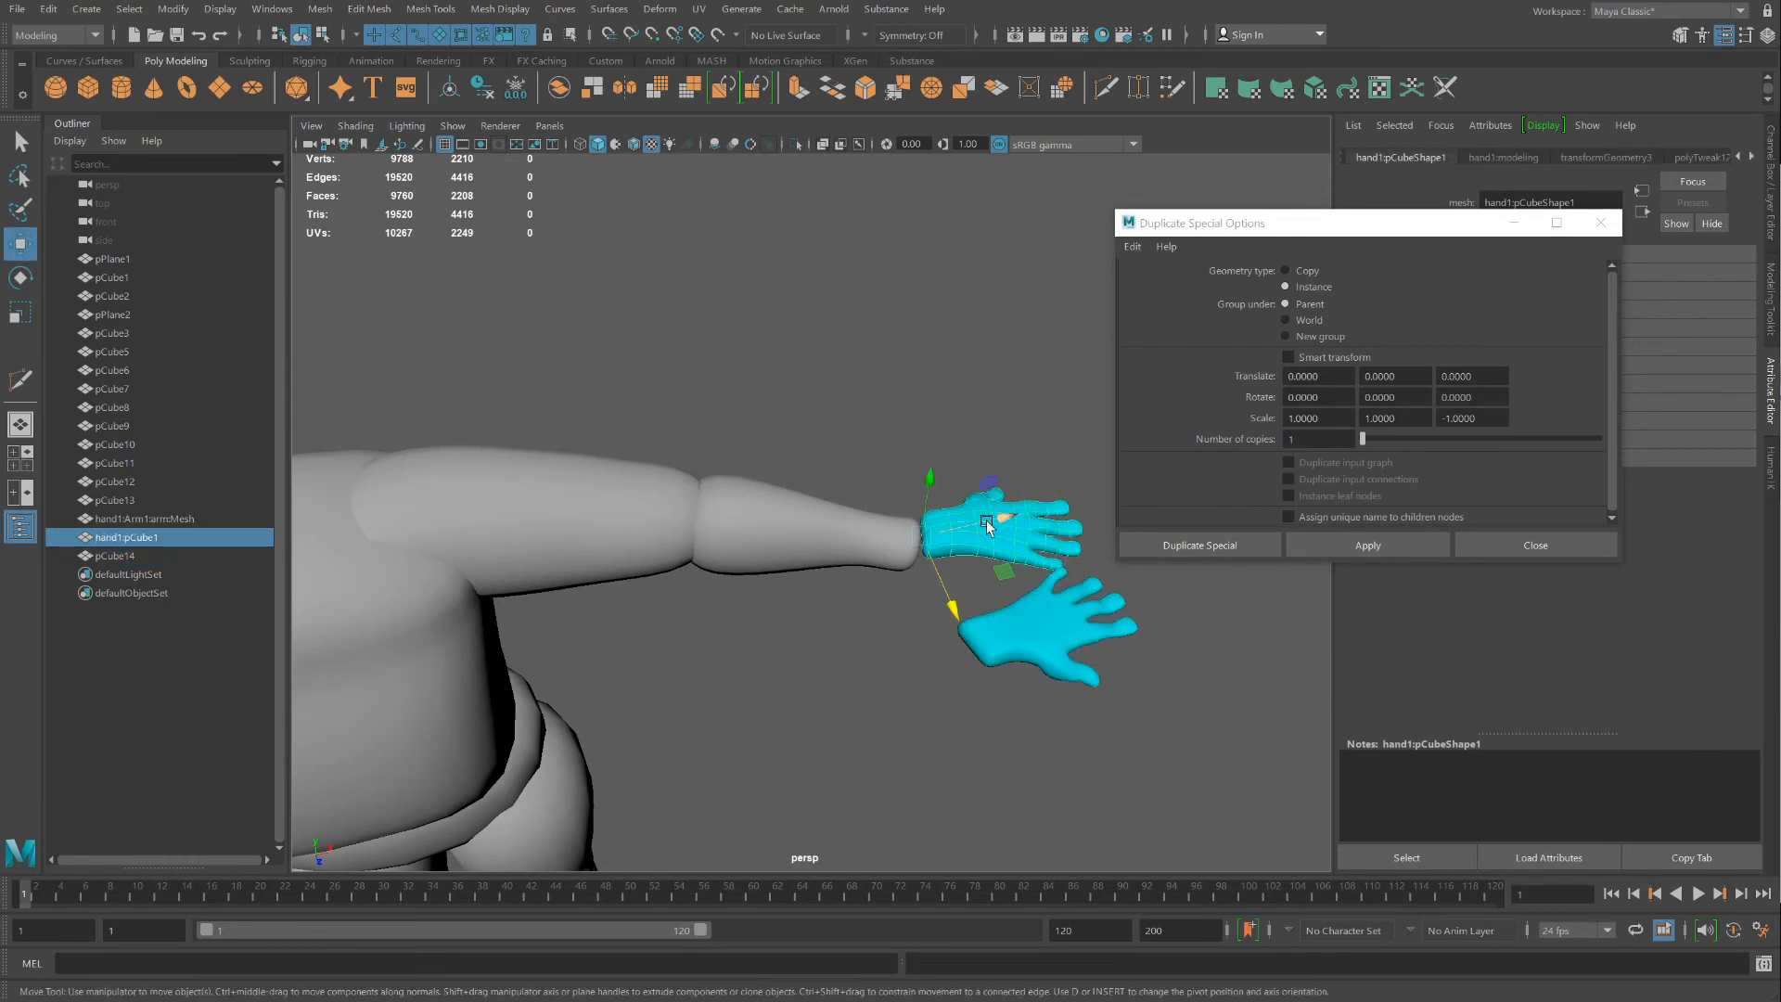
{"action": "key", "text": "Delete"}
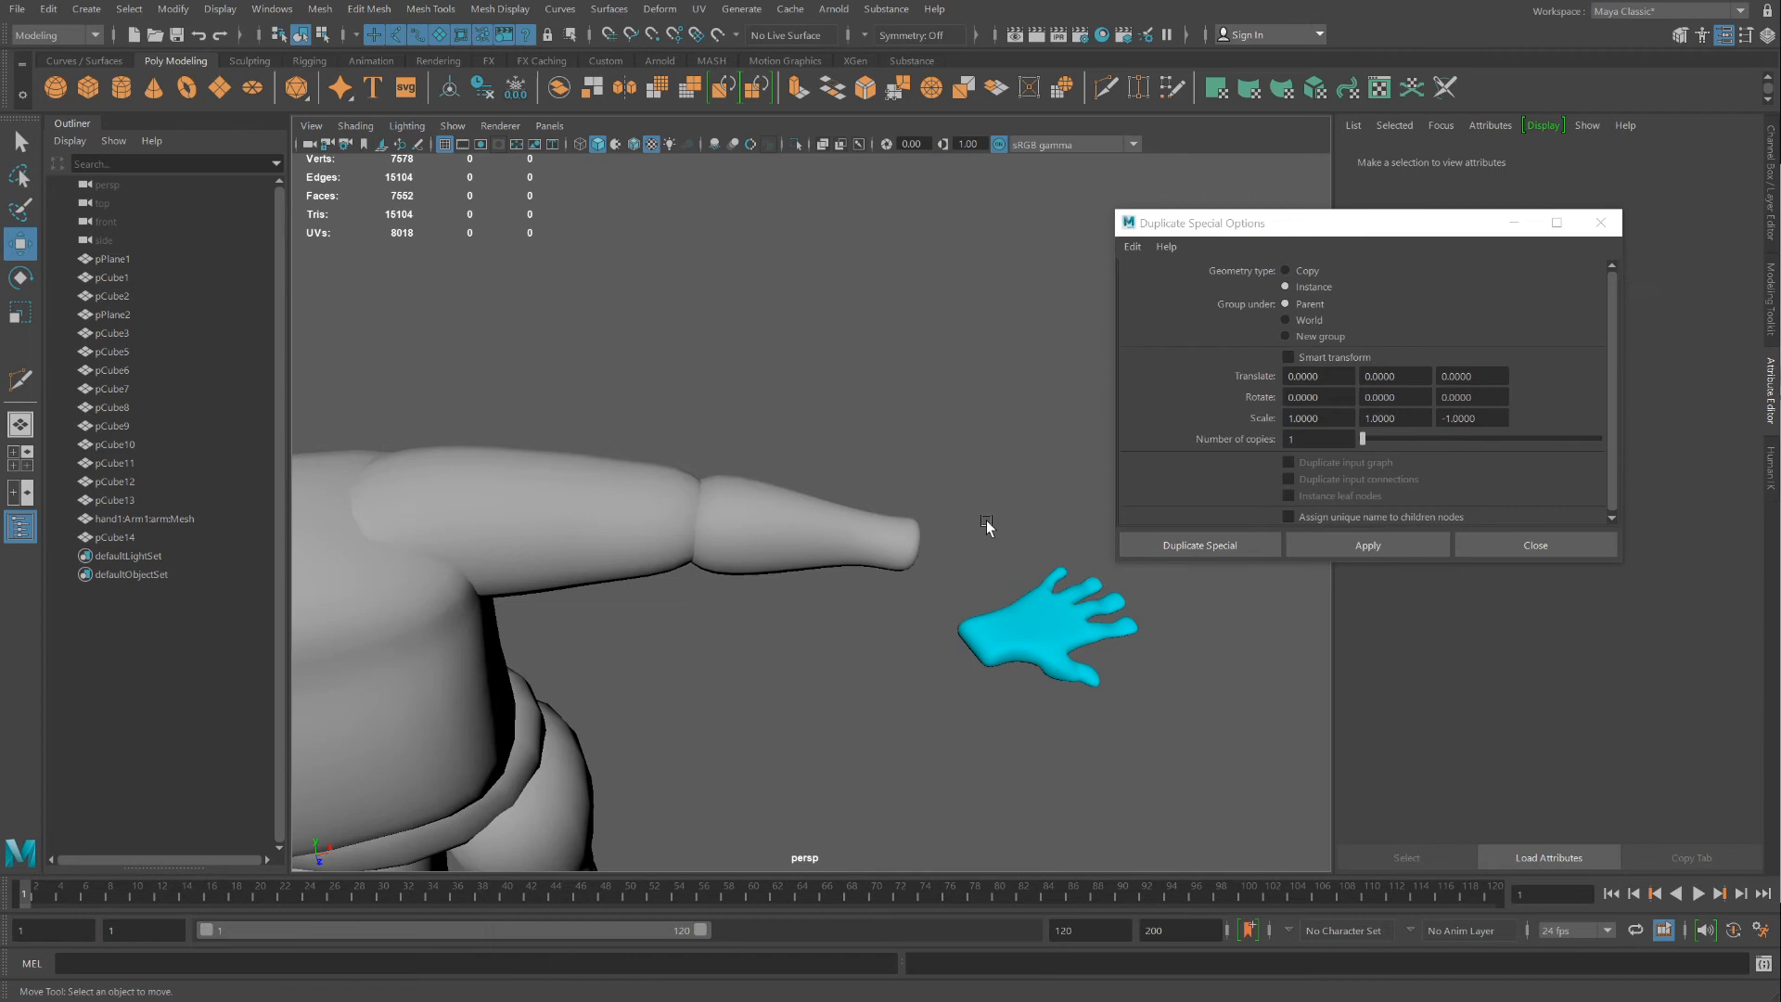
Move the mirrored hand back along Z to the wrist and close the Duplicate Special options
{"action": "left_click", "coordinate": [1011, 664]}
{"action": "left_click_drag", "start_coordinate": [1004, 716], "coordinate": [937, 601]}
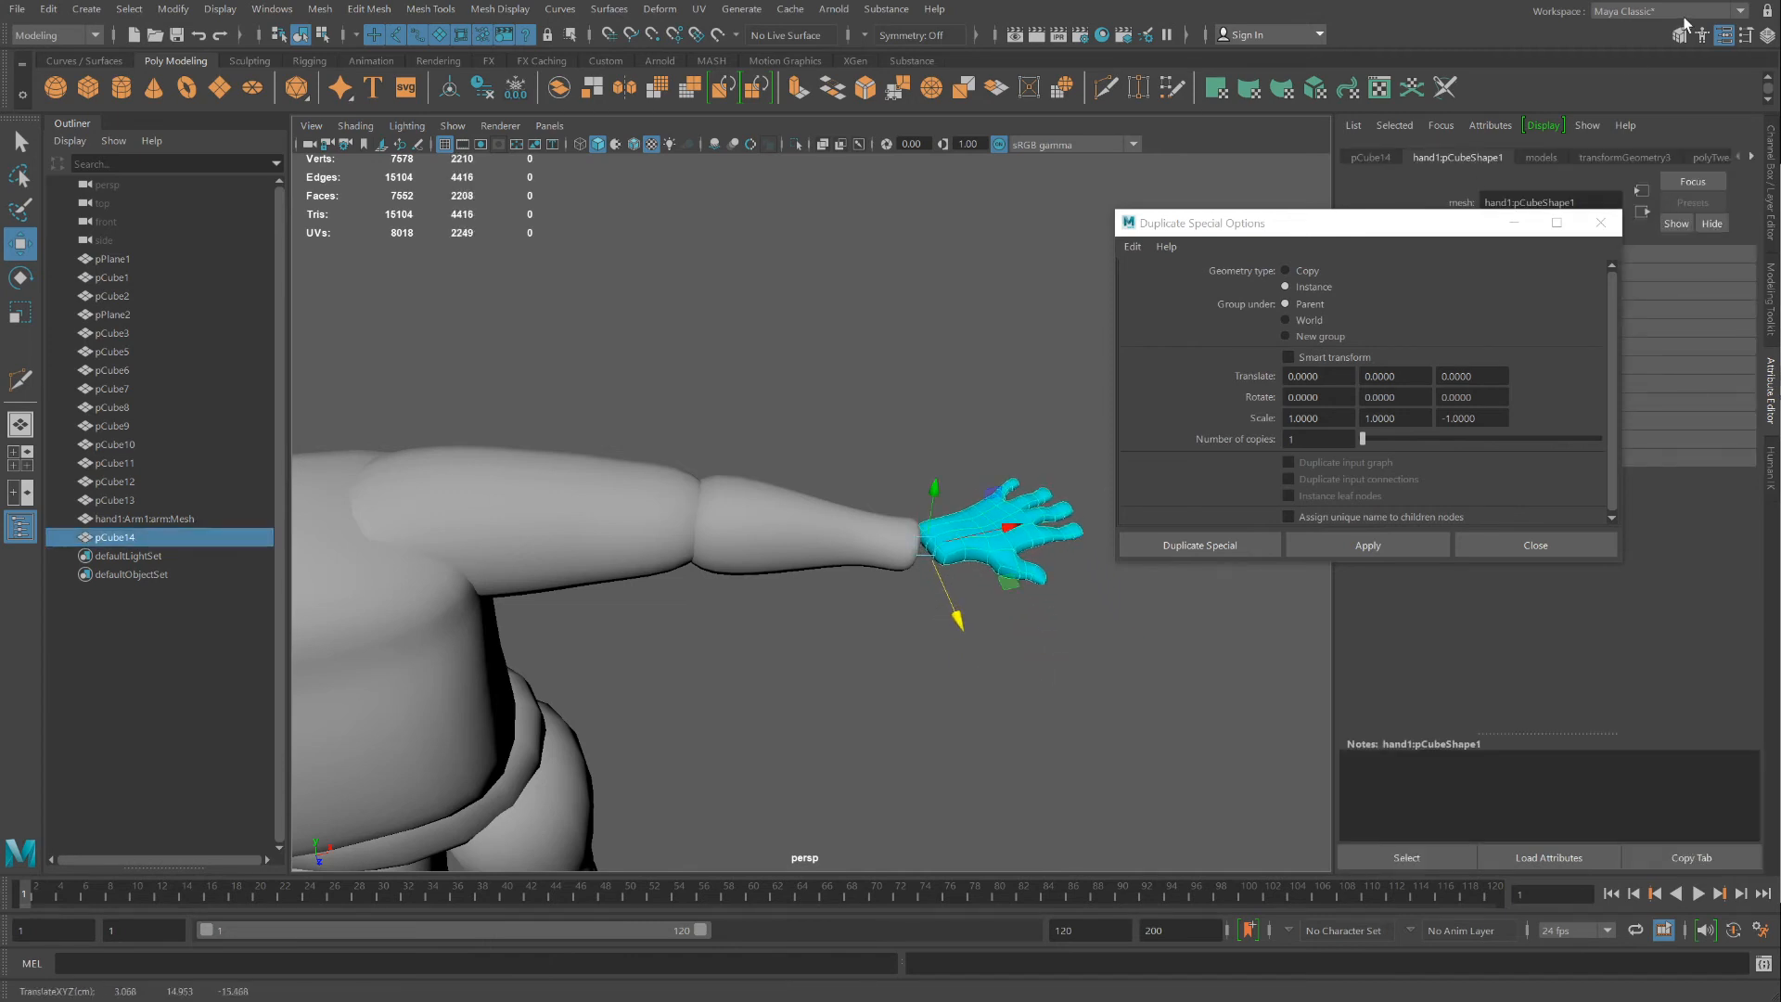
{"action": "left_click", "coordinate": [1600, 223]}
Rotate the mirrored hand by about 32° around Y to straighten it against the forearm
{"action": "scroll", "coordinate": [843, 380], "scroll_direction": "up", "scroll_amount": 3}
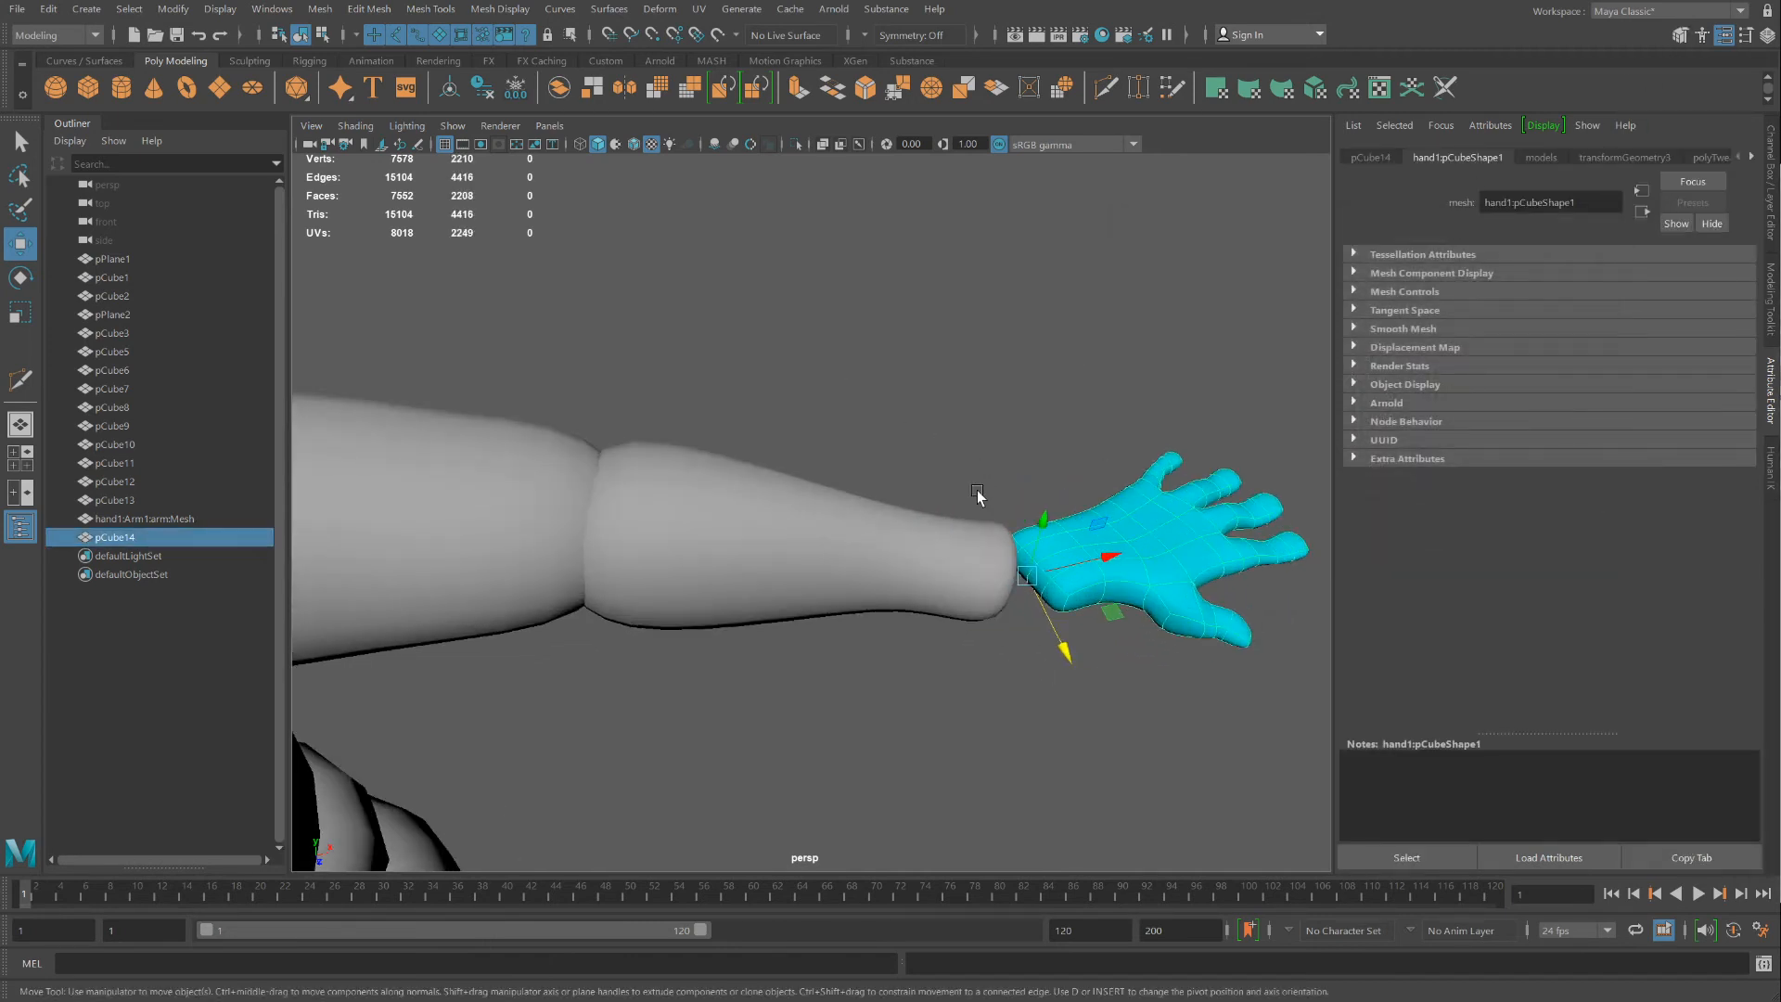
{"action": "left_click_drag", "start_coordinate": [977, 490], "coordinate": [978, 533], "text": "alt"}
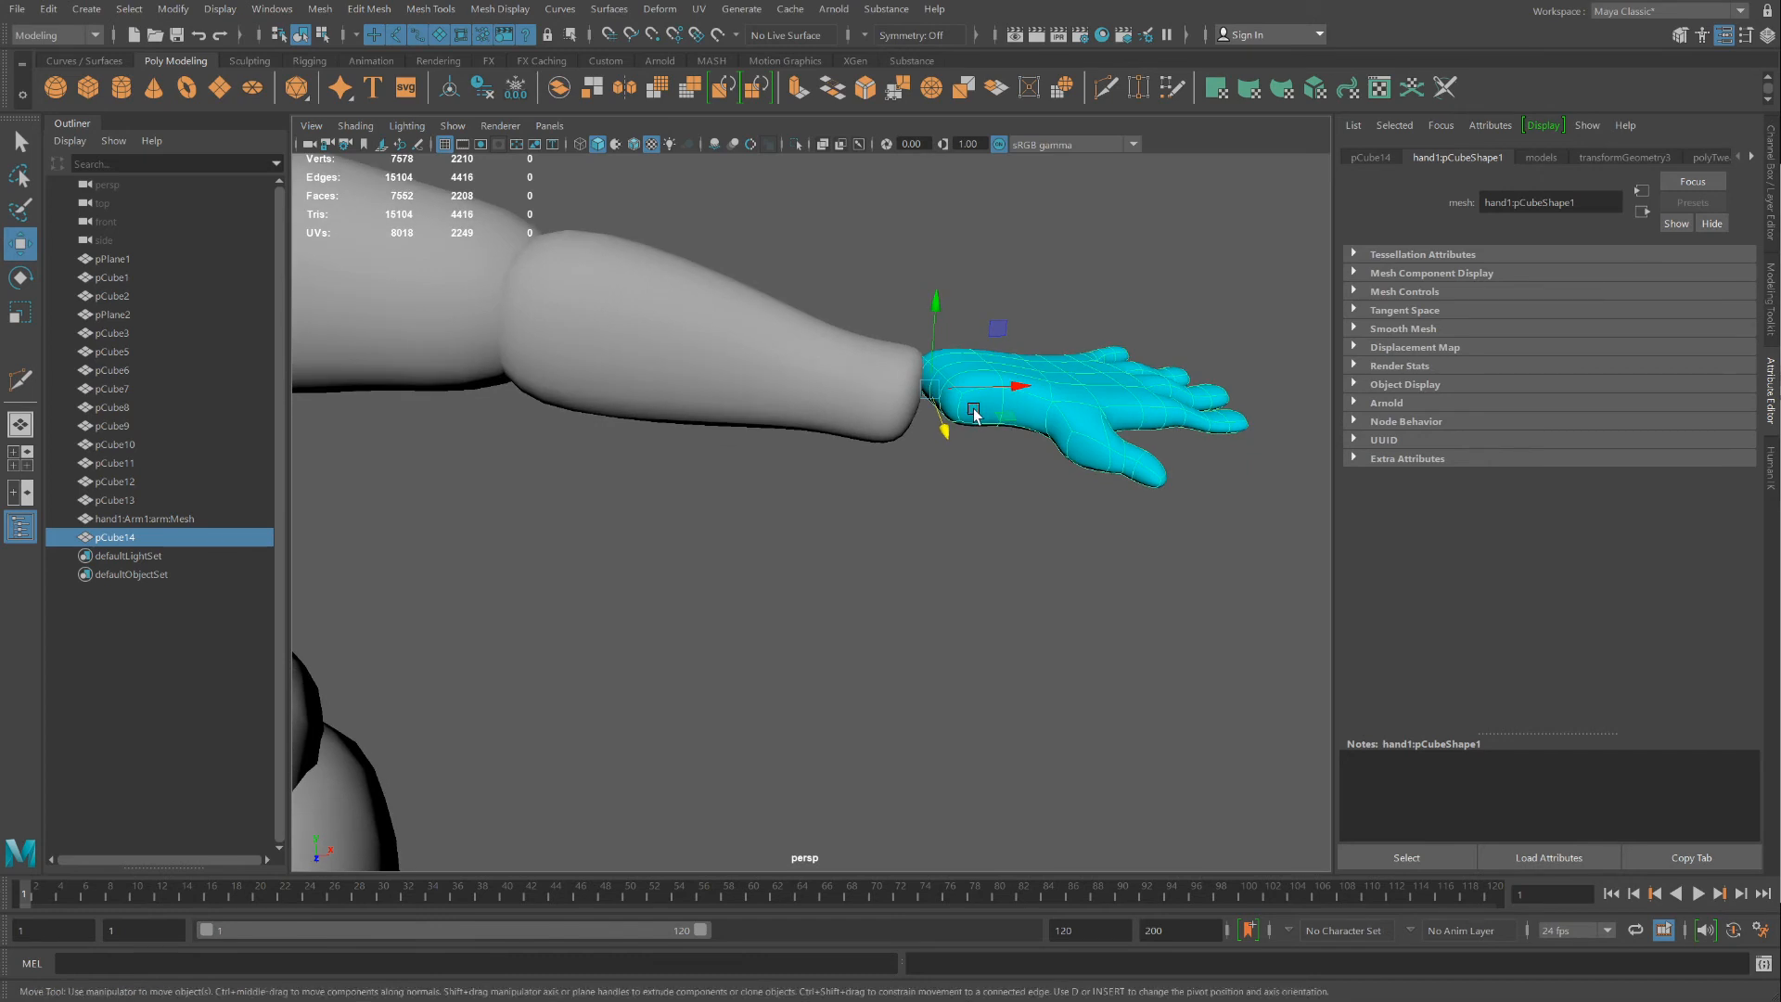
{"action": "left_click_drag", "start_coordinate": [974, 415], "coordinate": [1115, 707], "text": "alt"}
{"action": "key", "text": "e"}
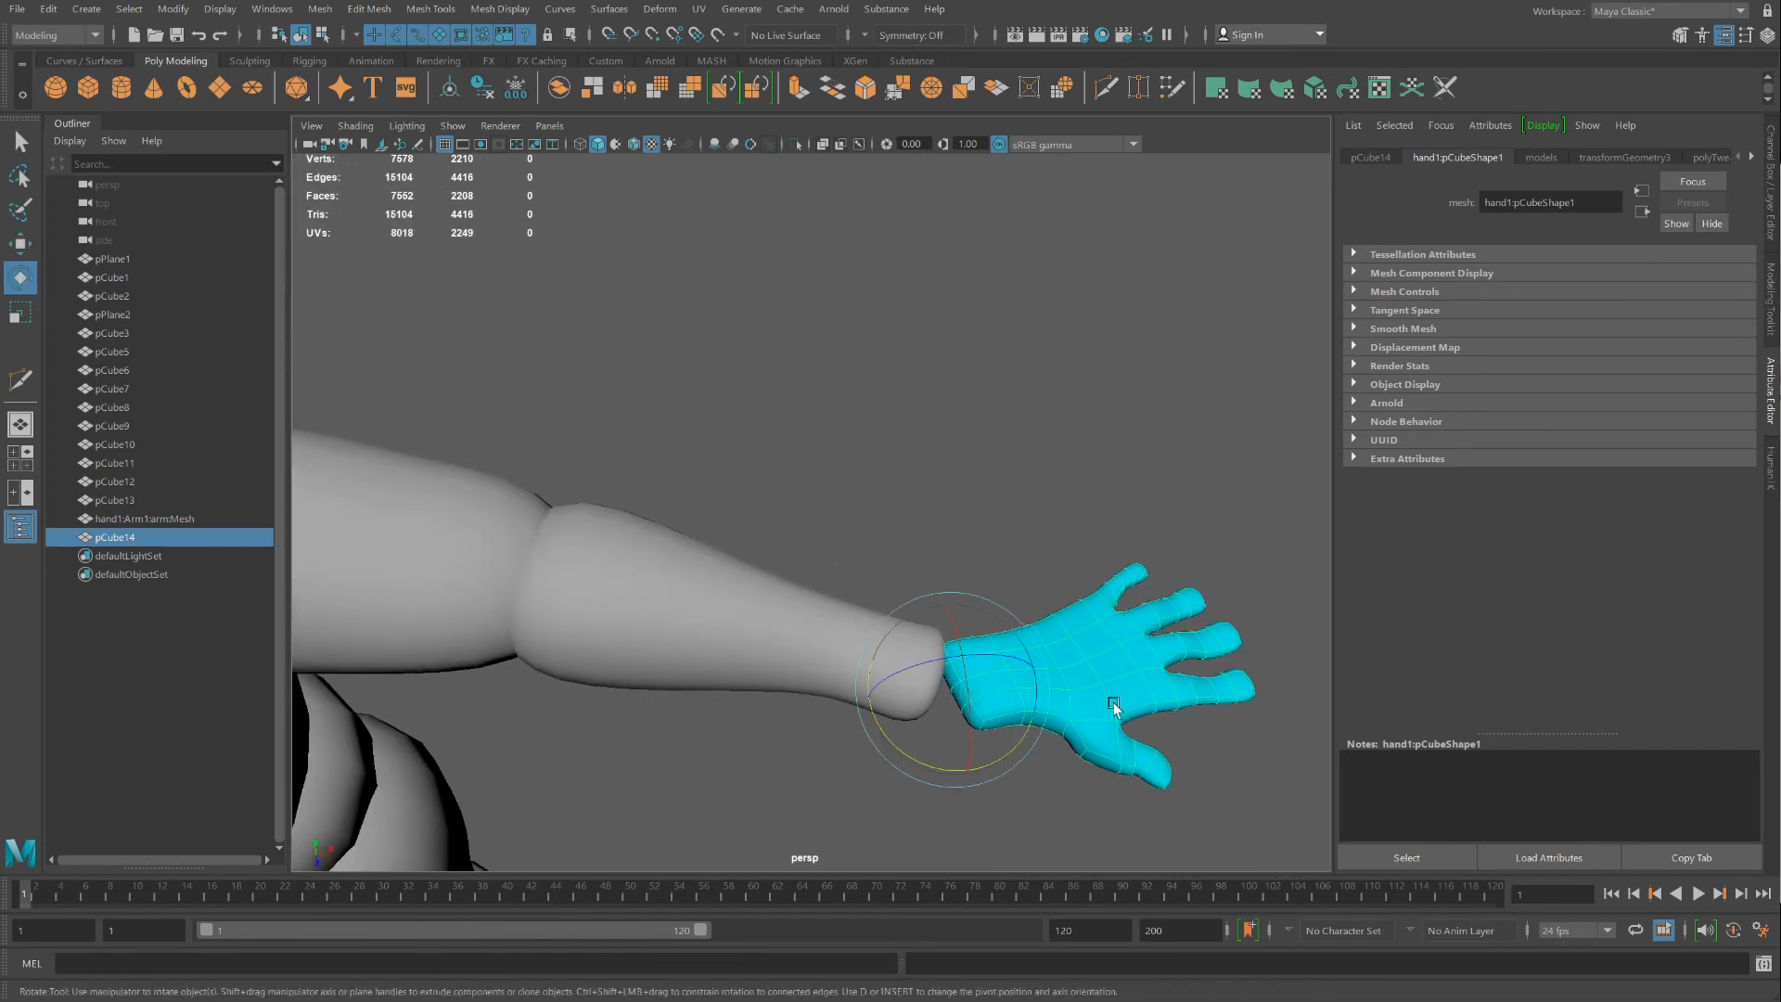
{"action": "left_click_drag", "start_coordinate": [1006, 752], "coordinate": [951, 768]}
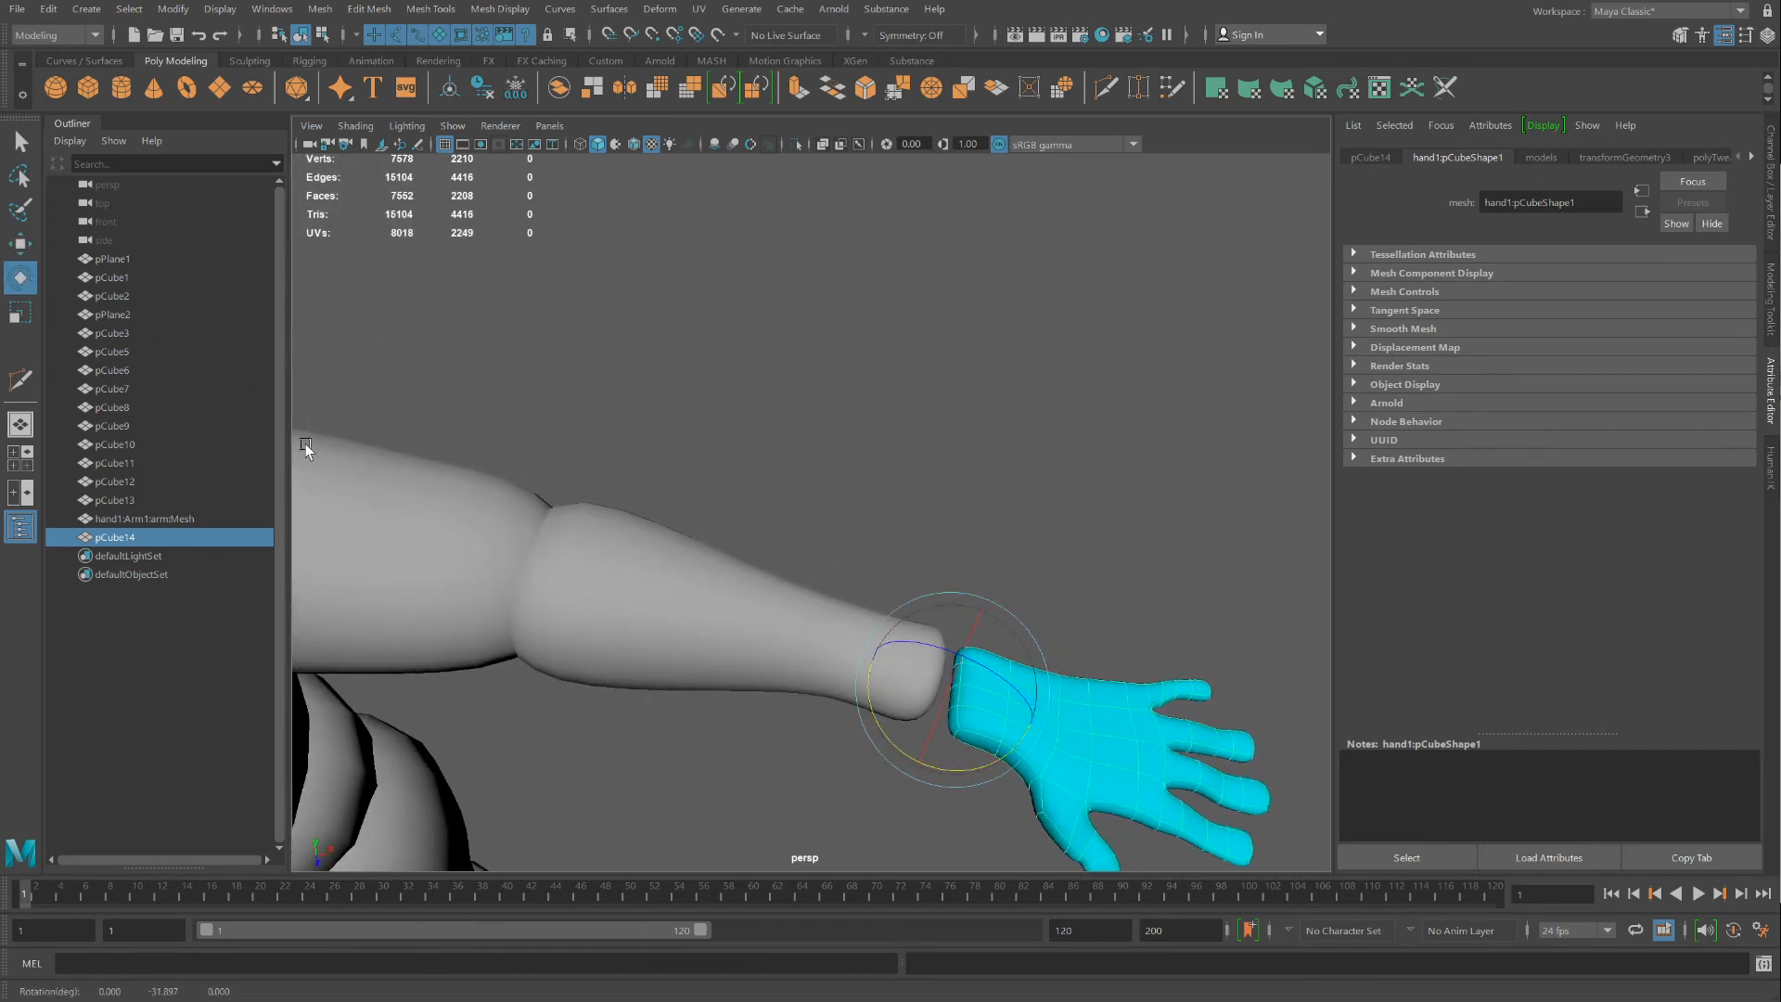
Delete the cap faces closing the wrist end of the mirrored hand so that end is open
{"action": "key", "text": "w"}
{"action": "left_click_drag", "start_coordinate": [965, 675], "coordinate": [982, 656], "text": "alt"}
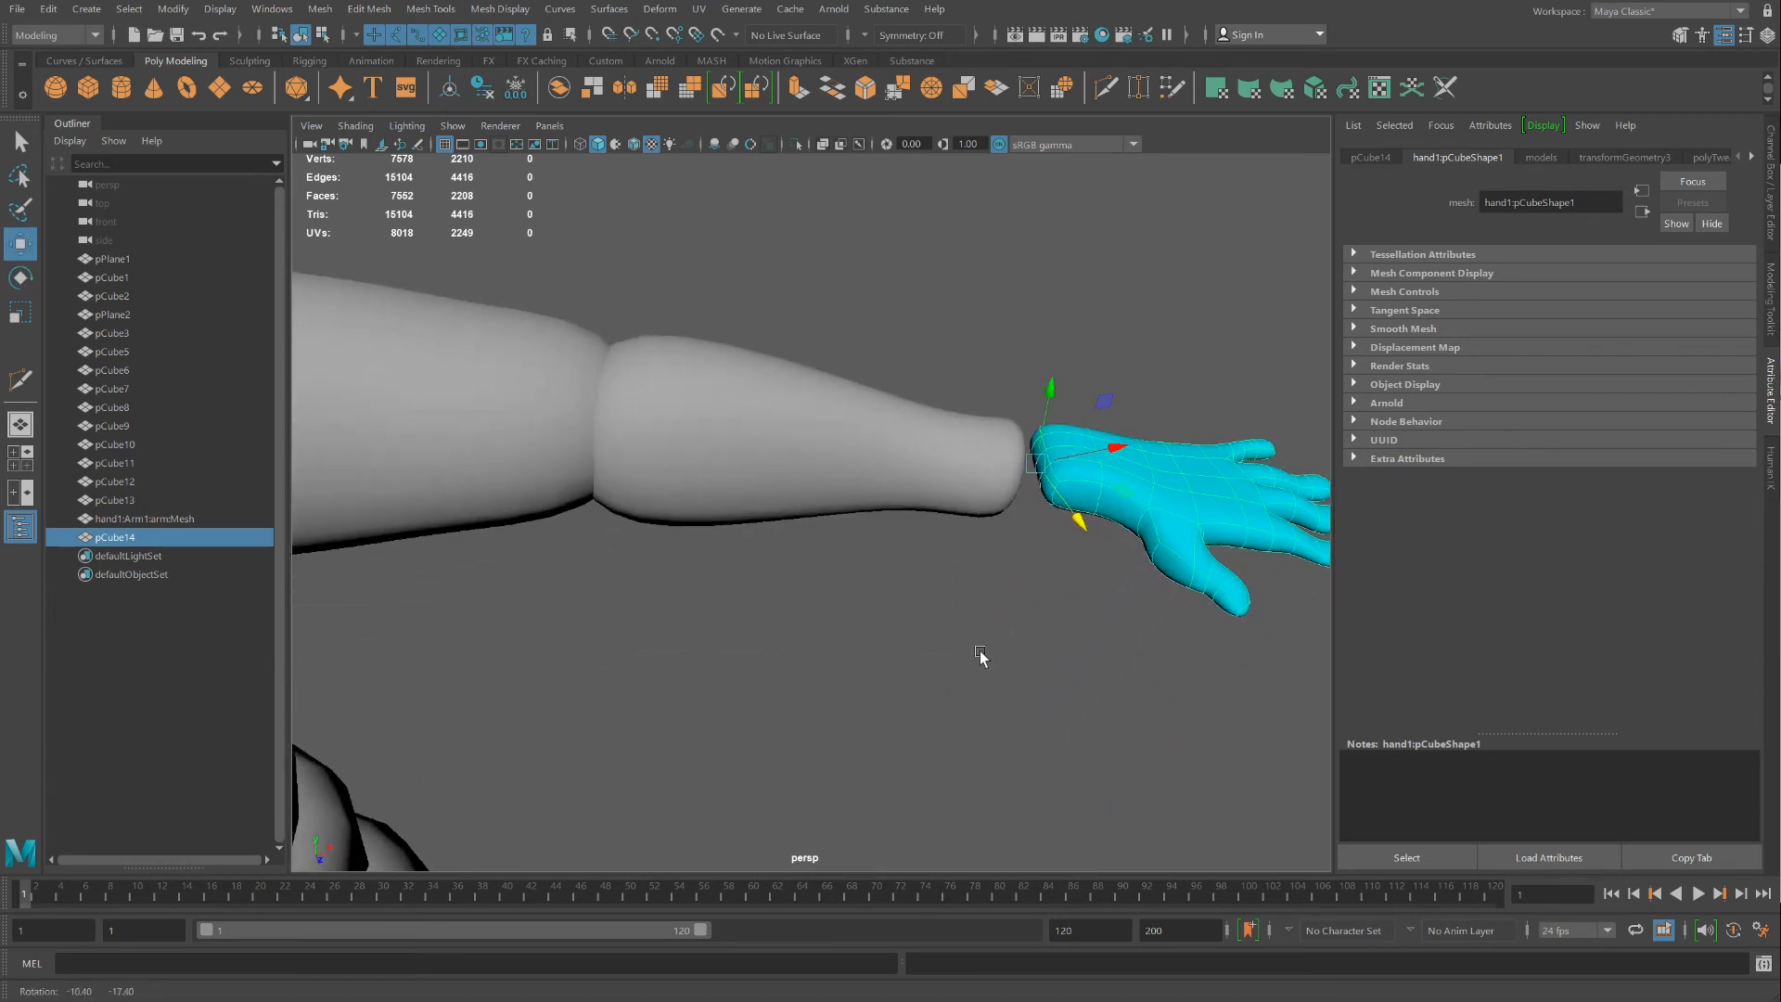
{"action": "right_click_drag", "start_coordinate": [1044, 497], "coordinate": [1025, 551]}
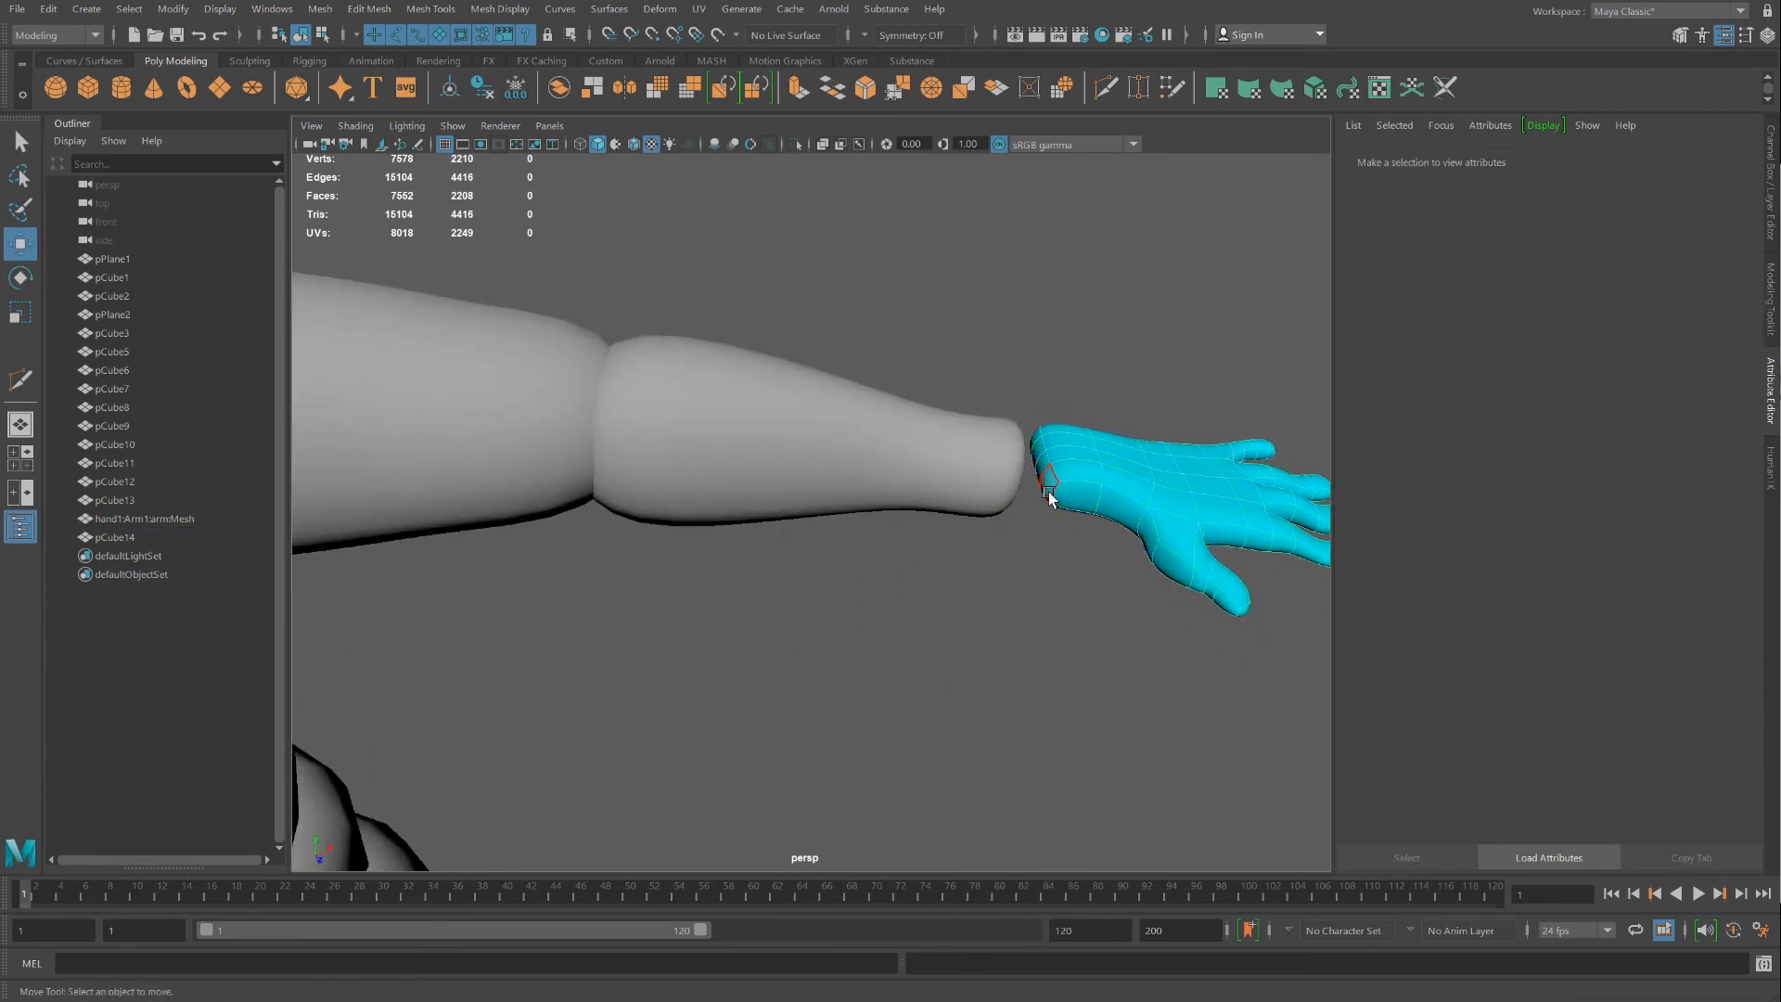
{"action": "left_click", "coordinate": [1033, 489]}
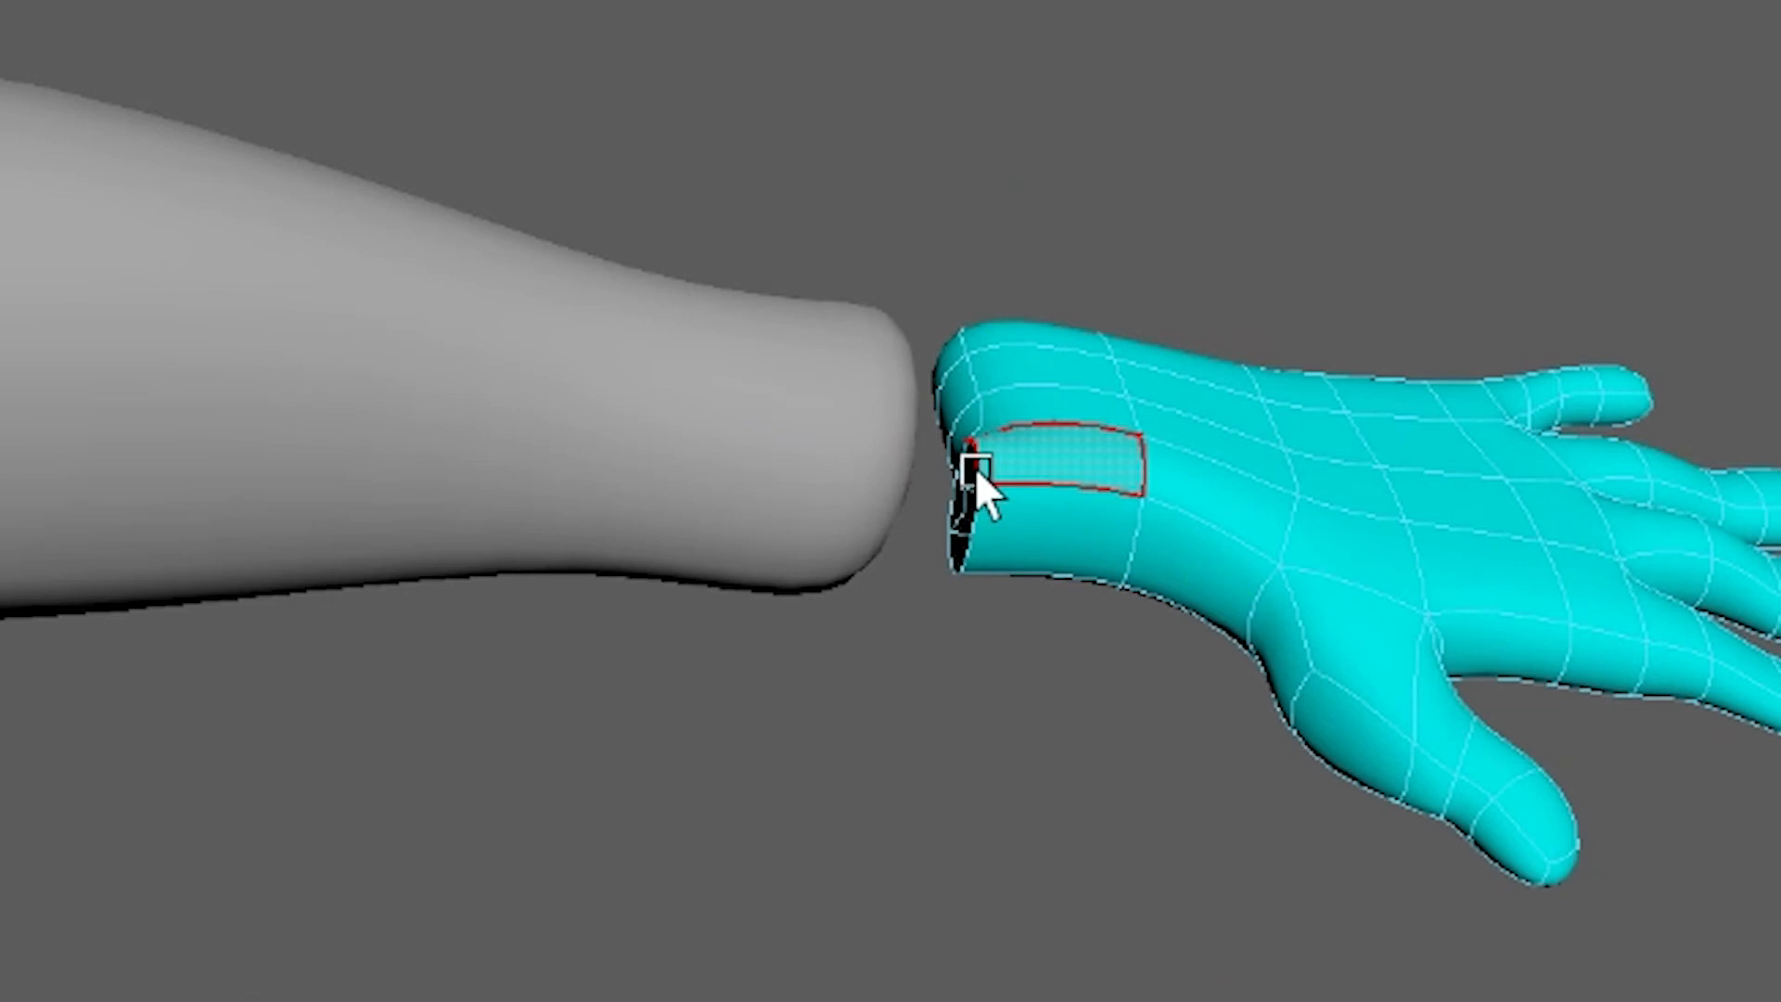
{"action": "left_click", "coordinate": [954, 437]}
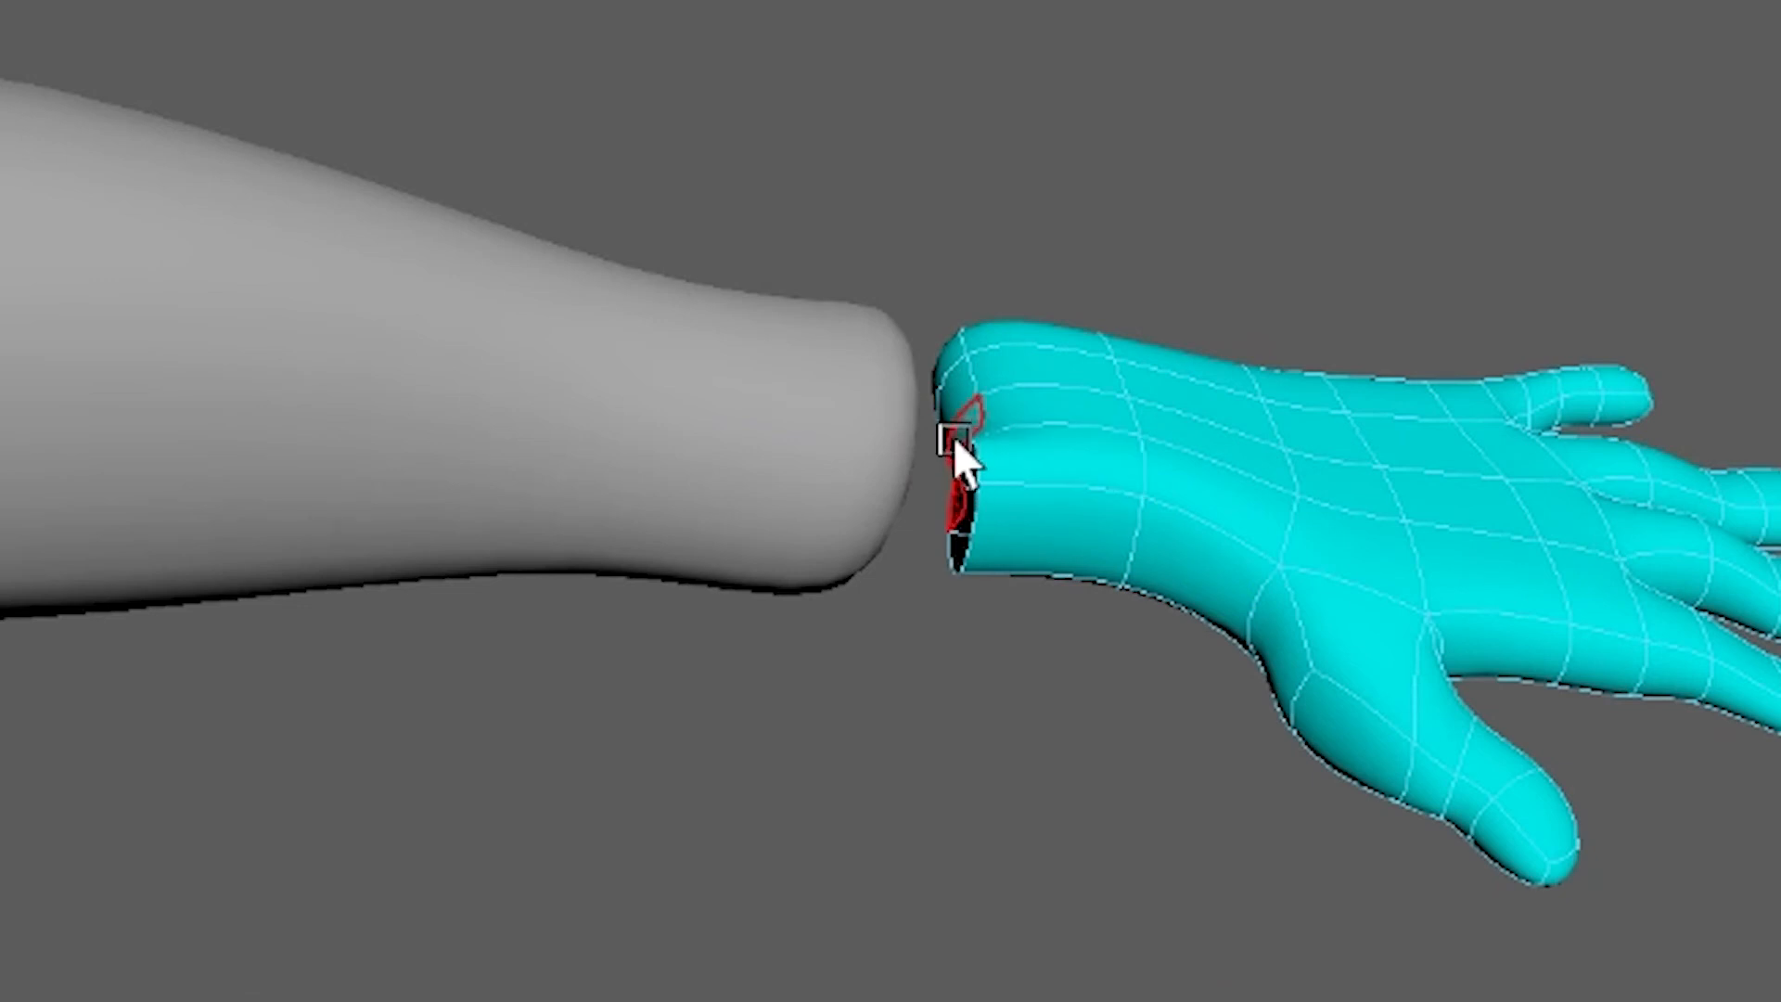
{"action": "key", "text": "Delete"}
{"action": "left_click", "coordinate": [961, 382]}
{"action": "key", "text": "Delete"}
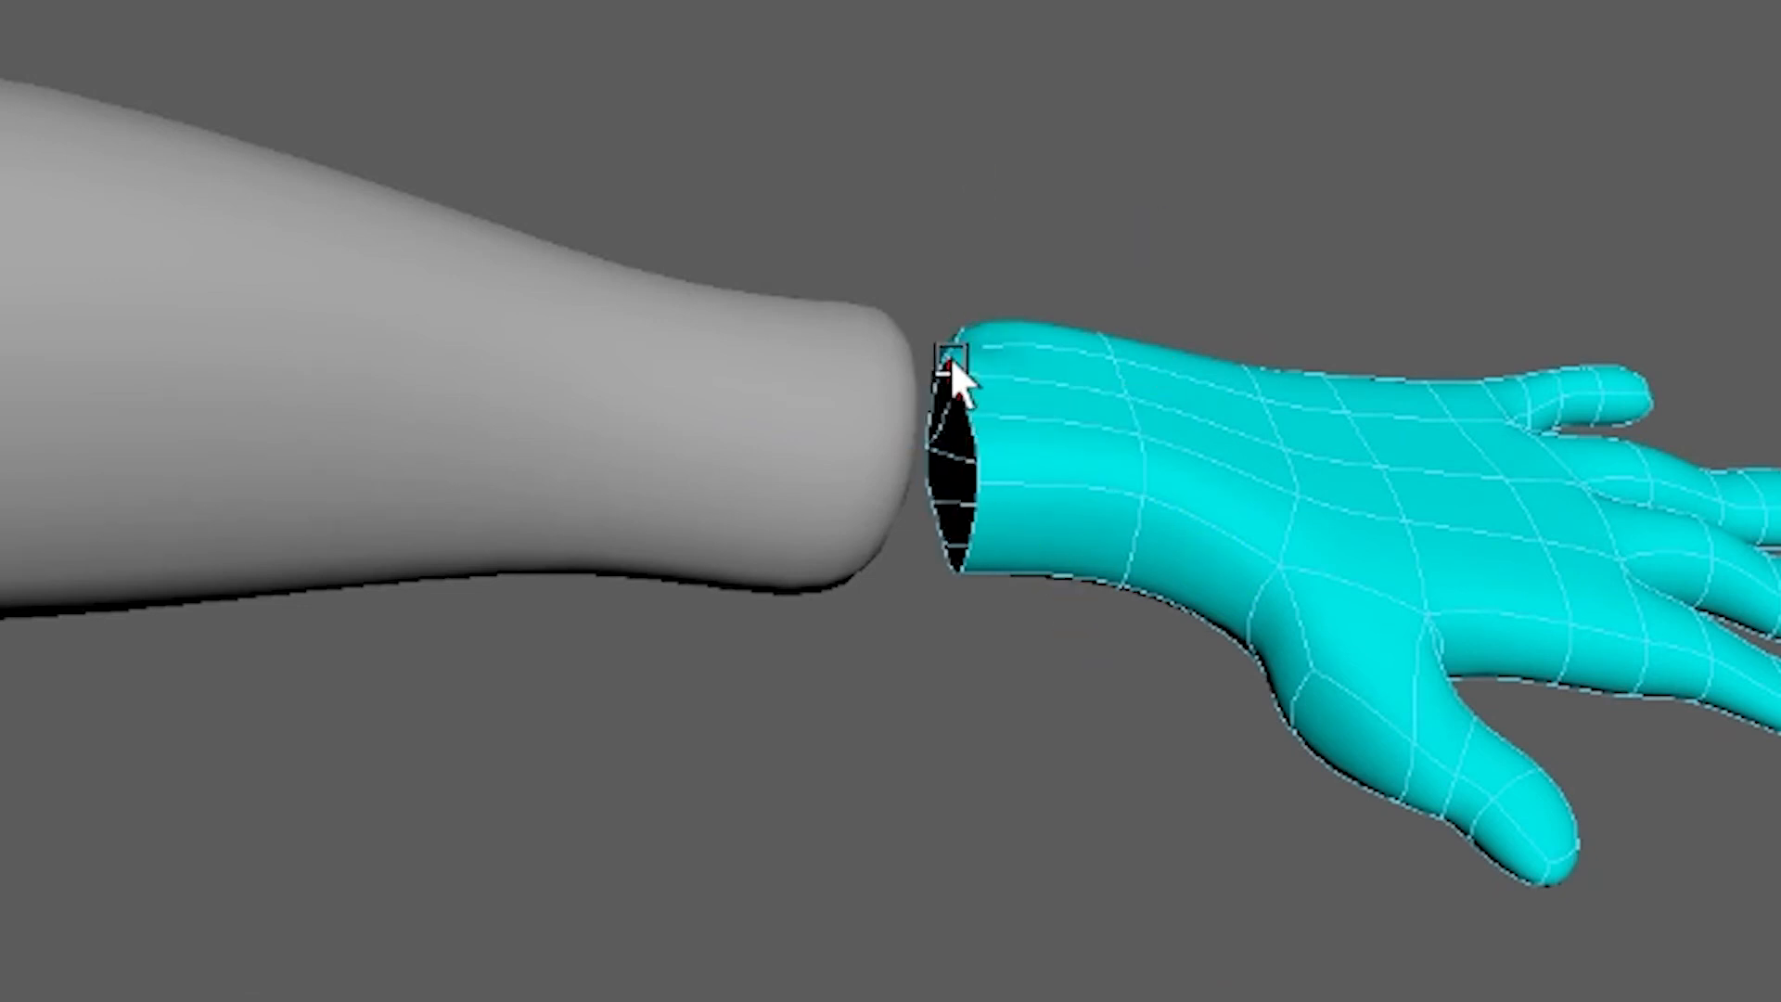
{"action": "left_click_drag", "start_coordinate": [971, 497], "coordinate": [1032, 549], "text": "alt"}
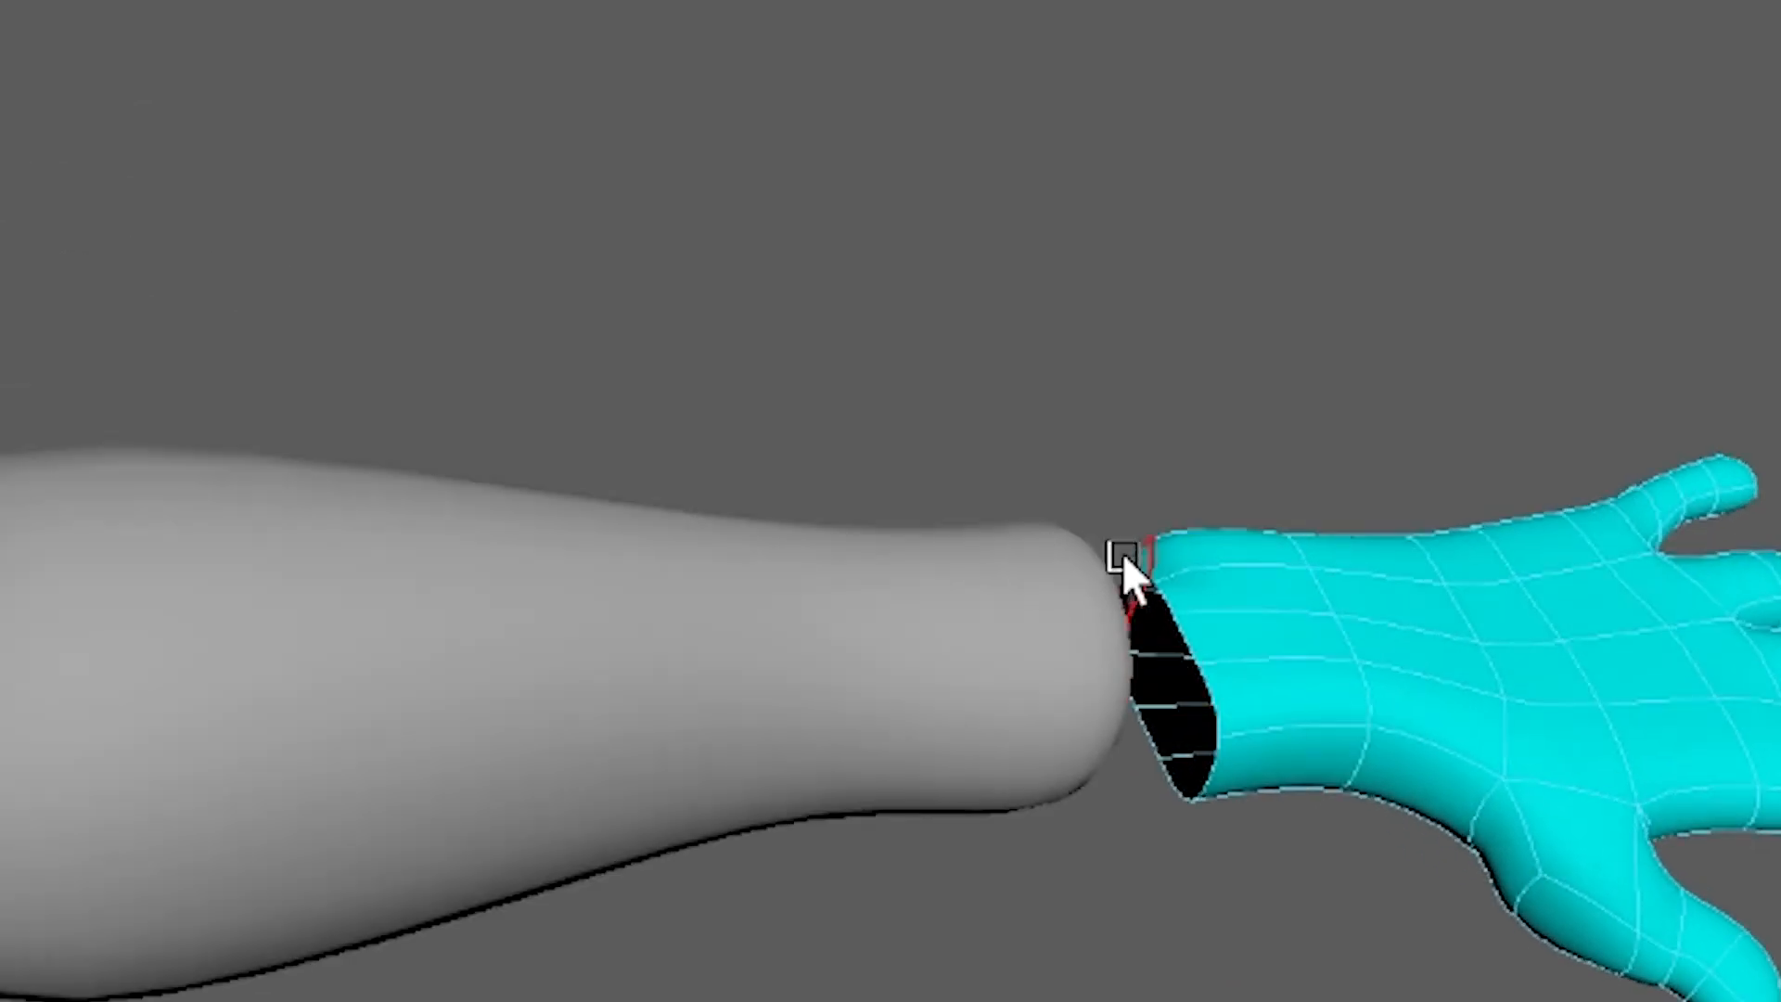
{"action": "left_click", "coordinate": [1126, 555]}
{"action": "key", "text": "Delete"}
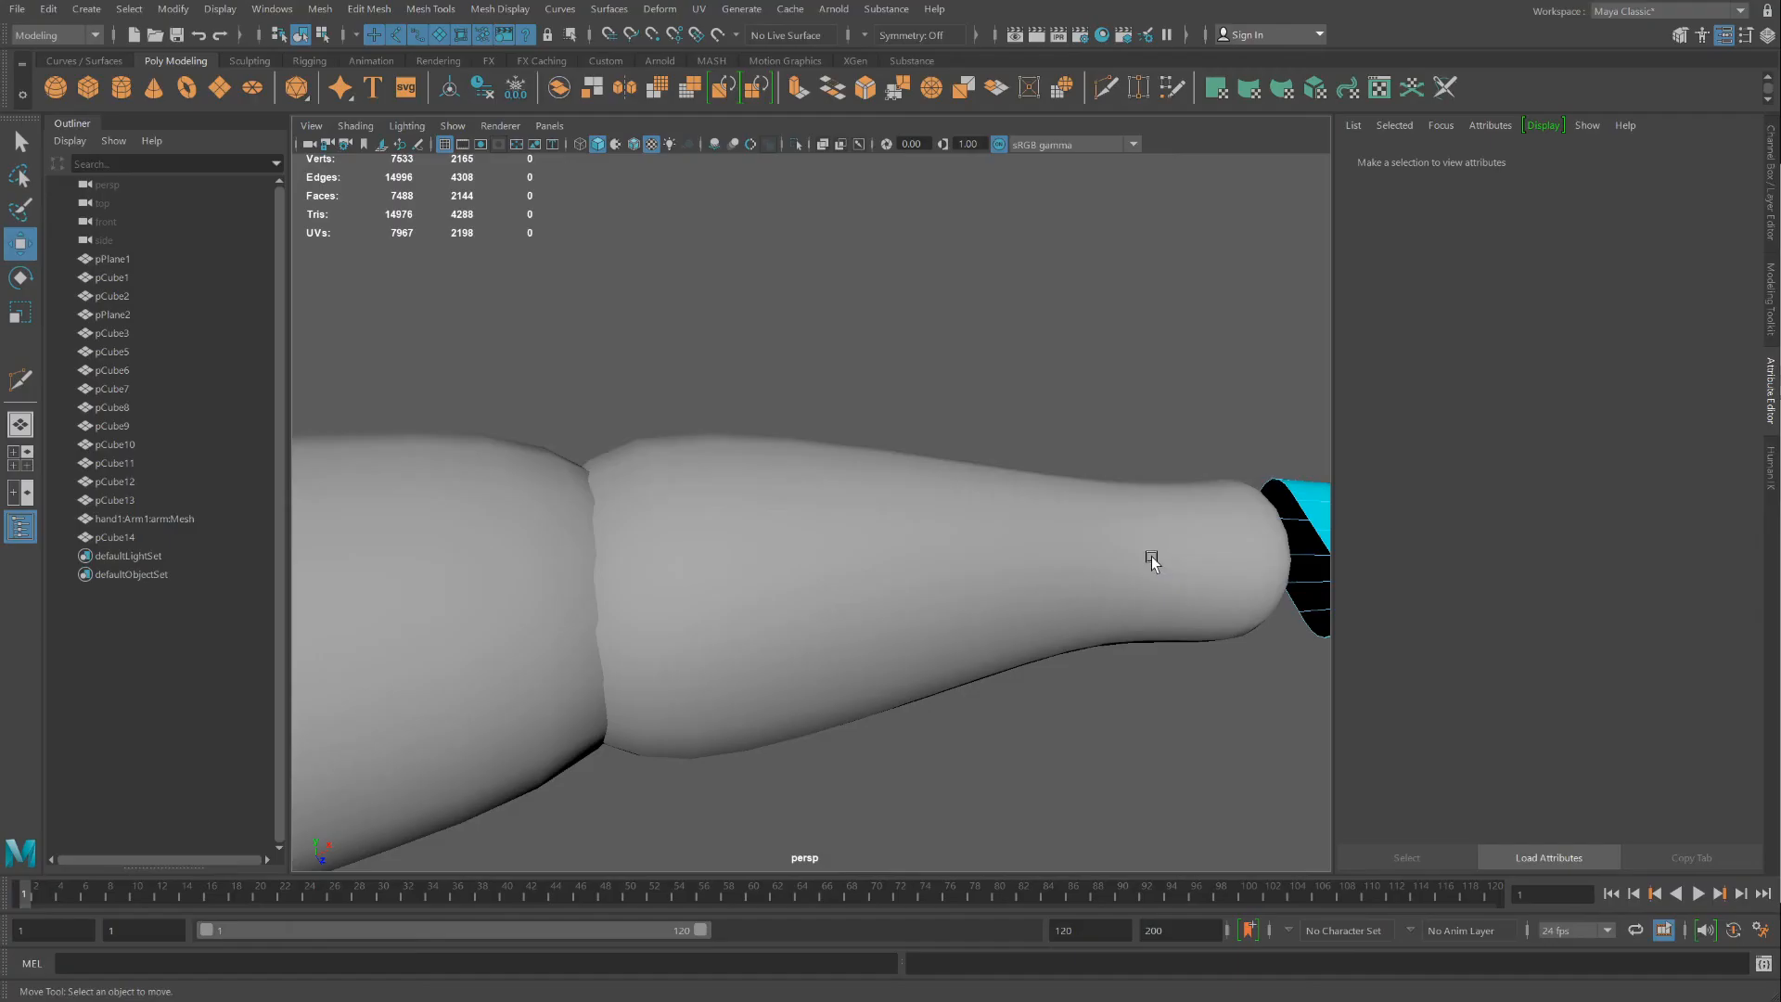
Delete the end faces of the forearm mesh at the wrist to open it toward the hand
{"action": "scroll", "coordinate": [1151, 555], "scroll_direction": "down", "scroll_amount": 3}
{"action": "left_click_drag", "start_coordinate": [1151, 586], "coordinate": [1048, 534], "text": "alt"}
{"action": "scroll", "coordinate": [1105, 557], "scroll_direction": "up", "scroll_amount": 2}
{"action": "right_click_drag", "start_coordinate": [826, 454], "coordinate": [819, 507]}
{"action": "left_click_drag", "start_coordinate": [816, 492], "coordinate": [822, 497], "text": "alt"}
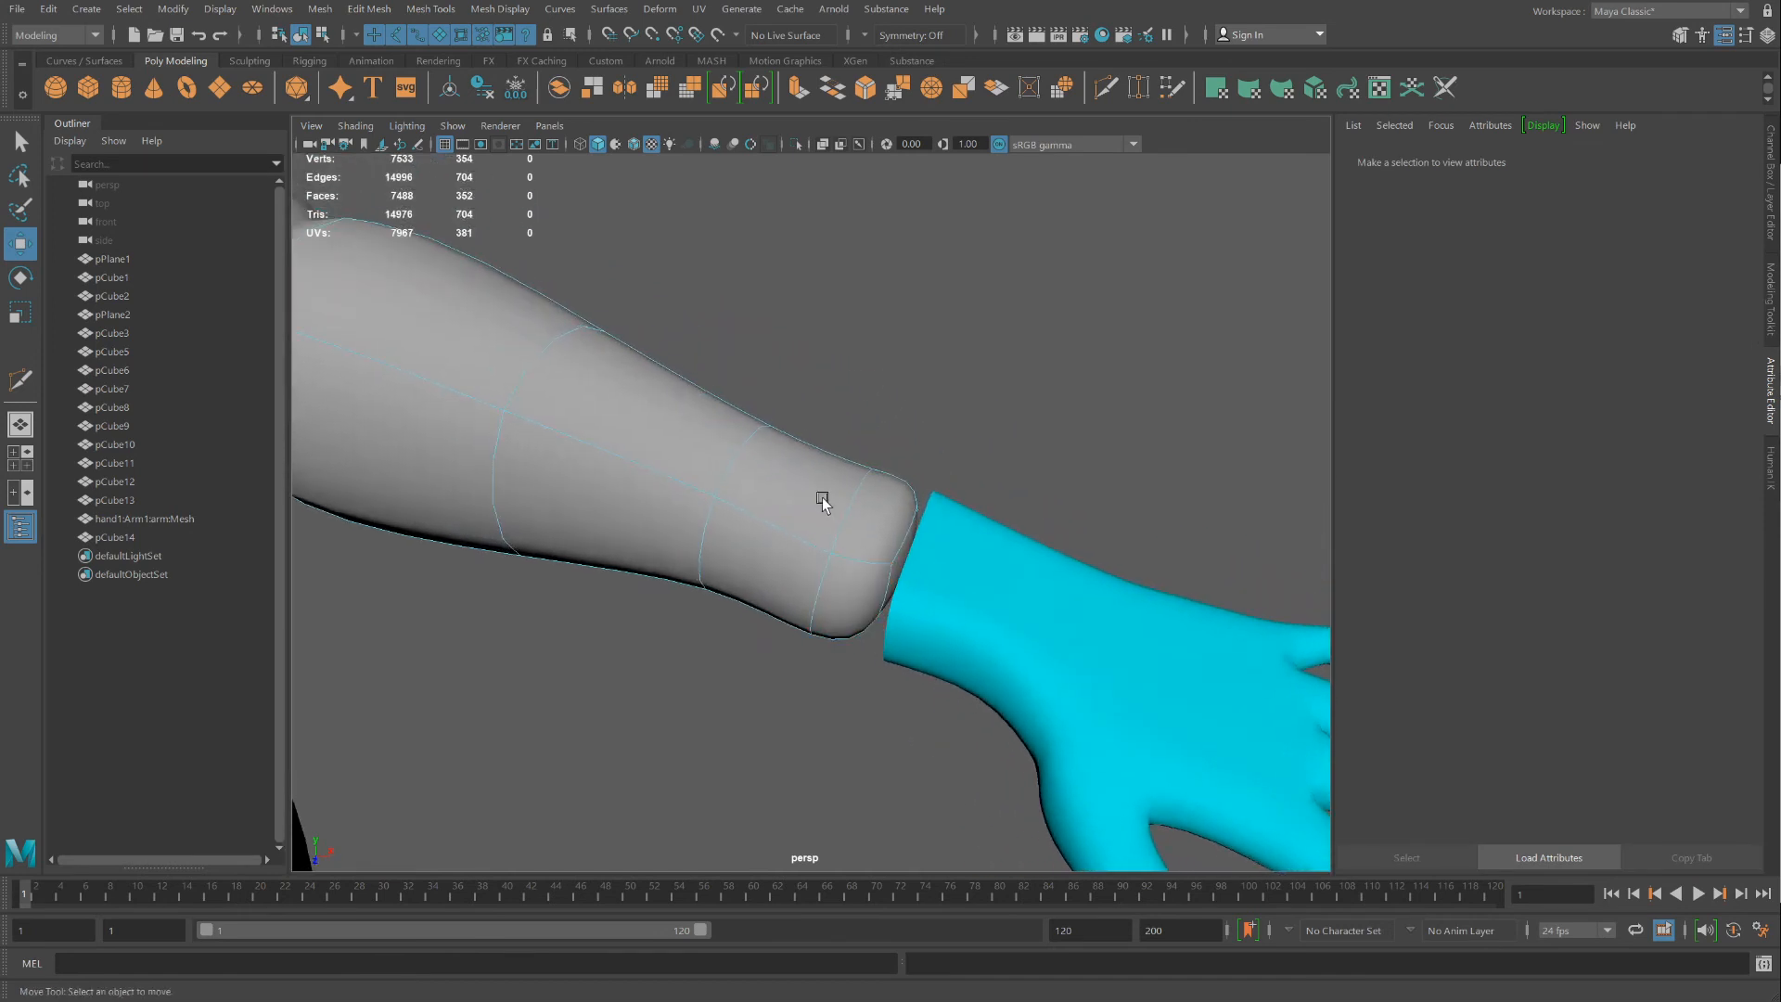
{"action": "left_click", "coordinate": [899, 559]}
{"action": "key", "text": "Delete"}
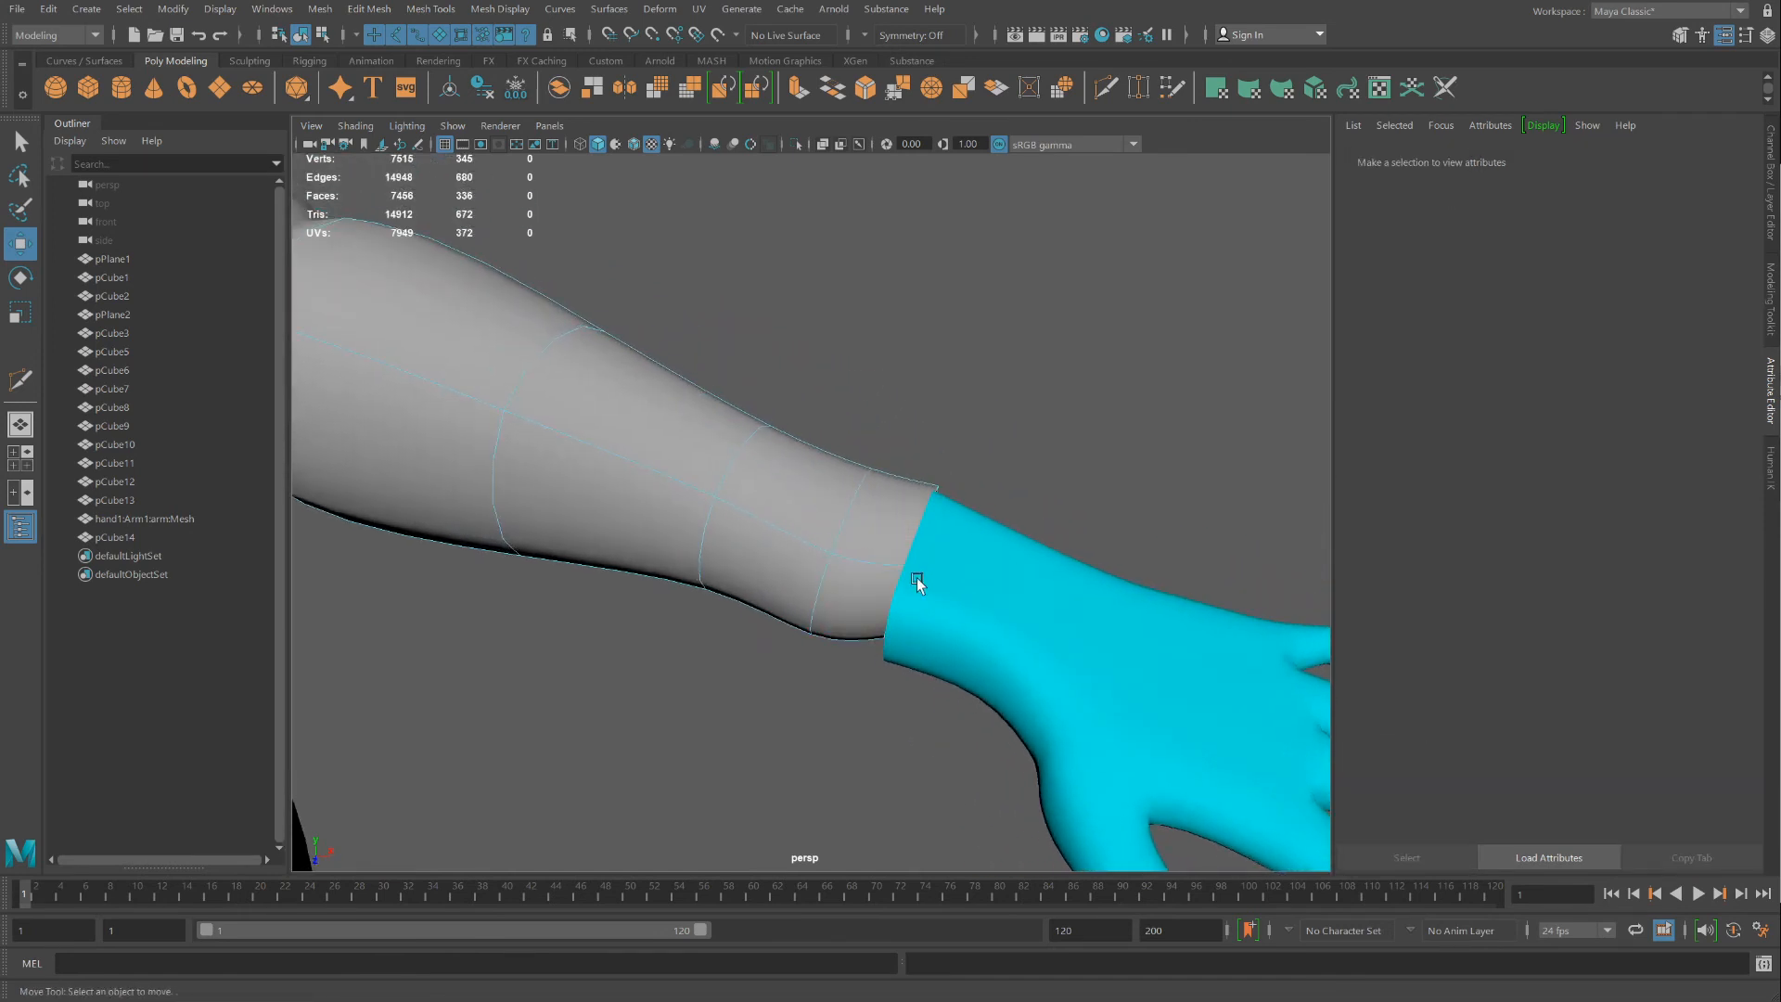
Return to object selection and examine how the open forearm and hand meet at the wrist
{"action": "left_click", "coordinate": [20, 141]}
{"action": "left_click_drag", "start_coordinate": [526, 412], "coordinate": [715, 486], "text": "alt"}
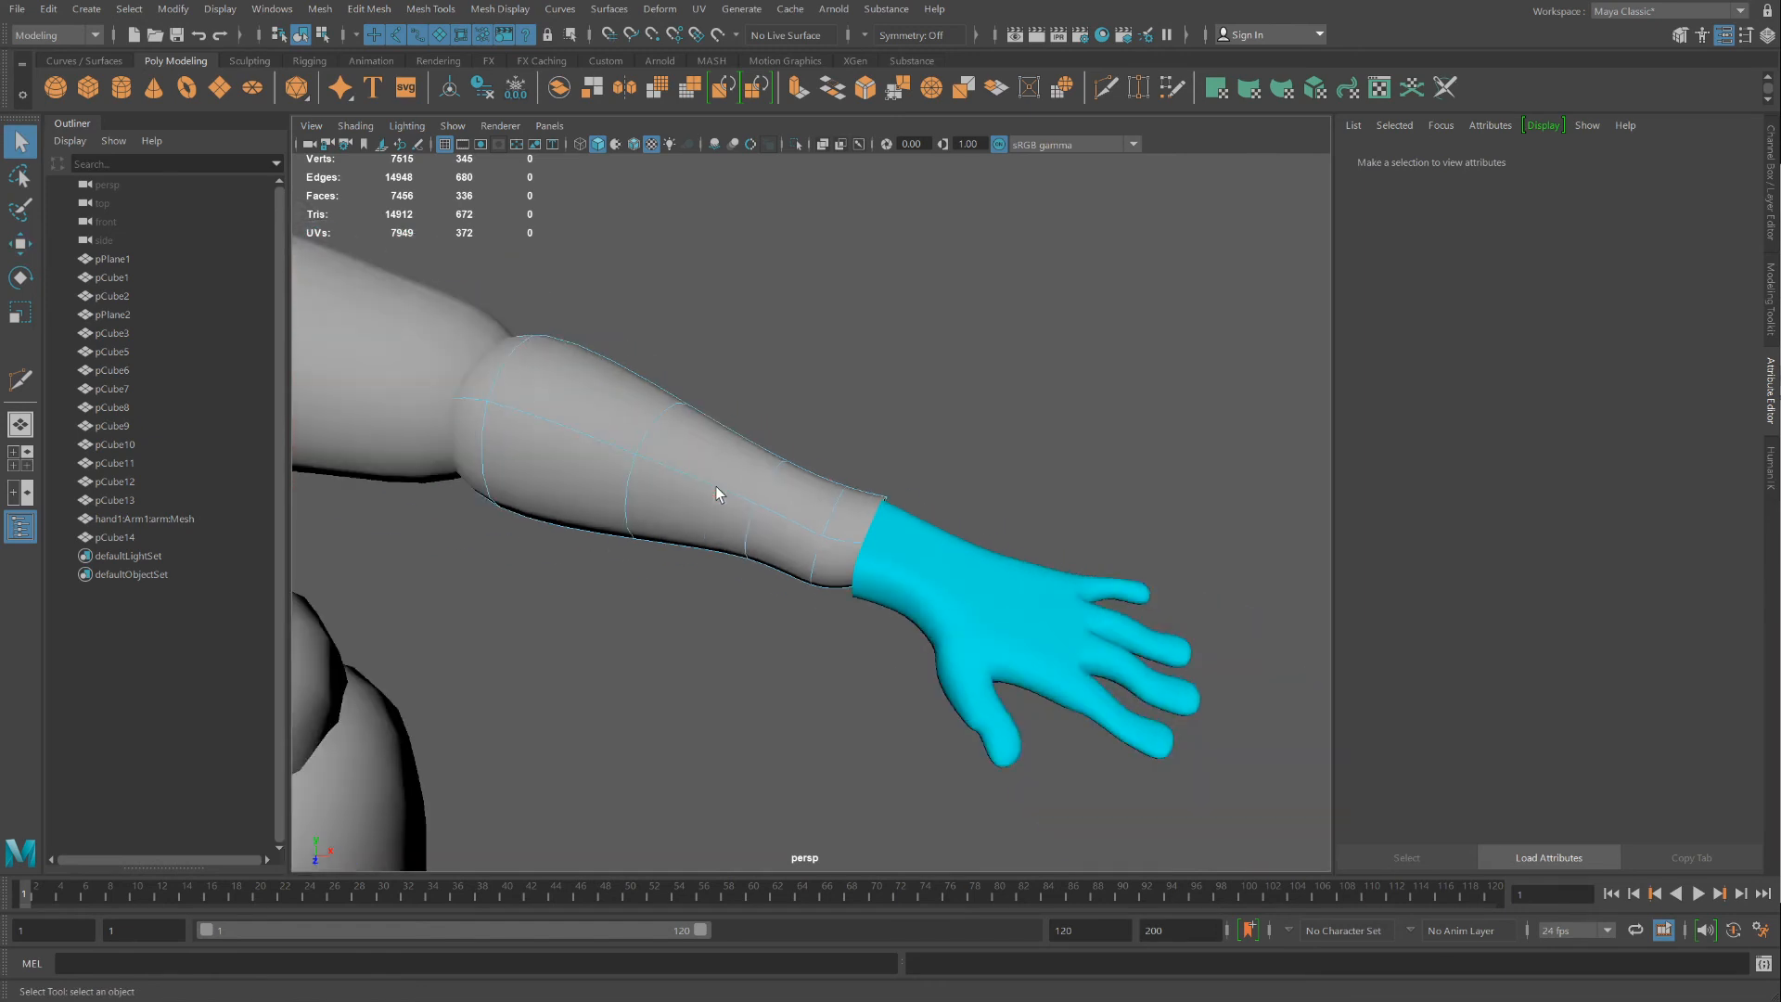
{"action": "left_click", "coordinate": [934, 578]}
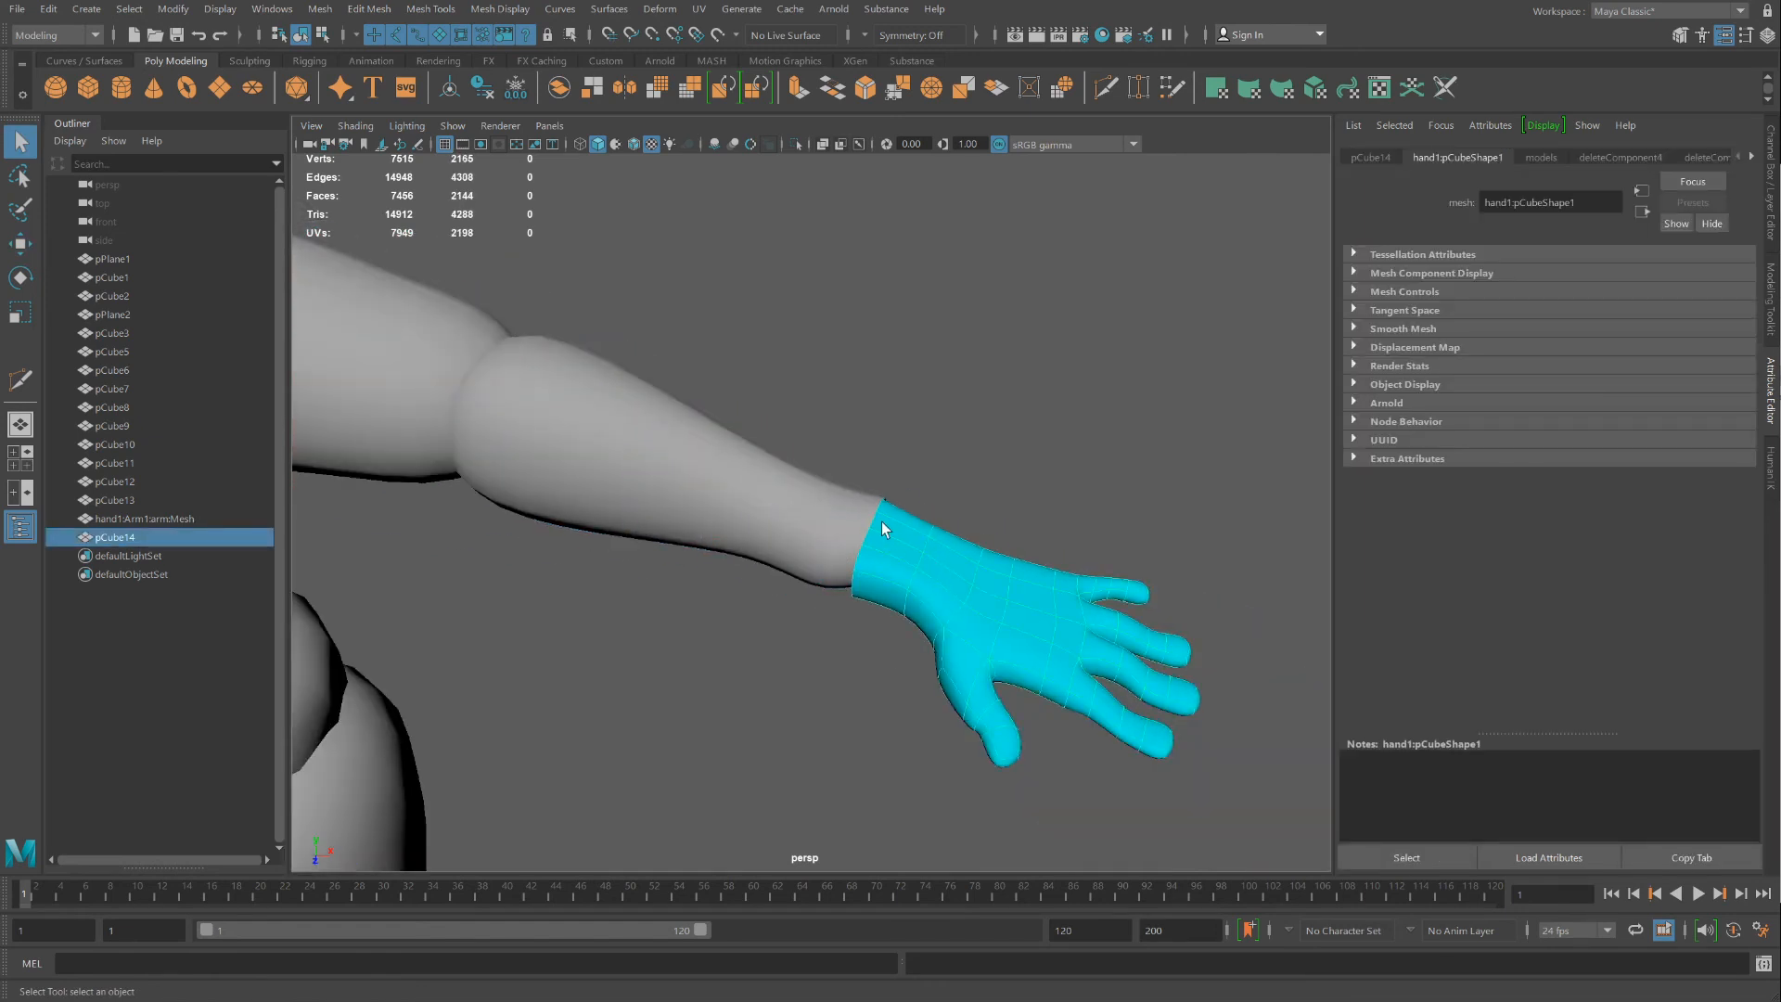
{"action": "left_click", "coordinate": [817, 526]}
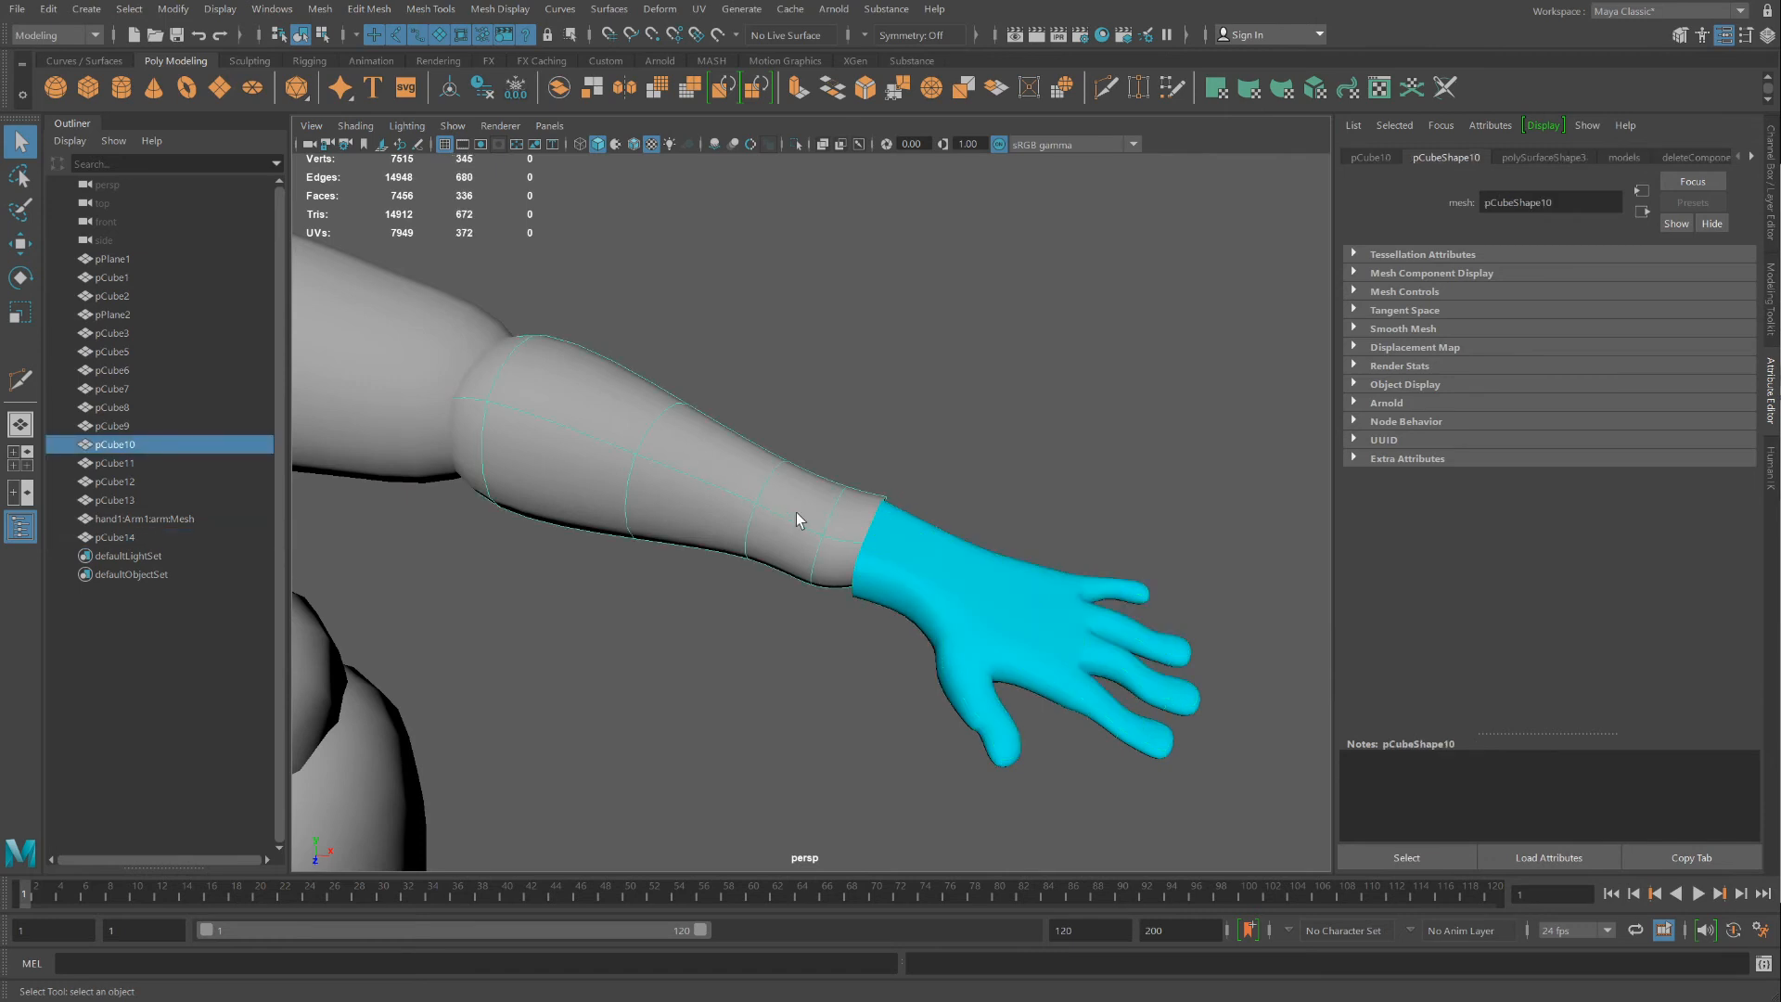
{"action": "left_click_drag", "start_coordinate": [798, 528], "coordinate": [705, 555], "text": "alt"}
{"action": "middle_click_drag", "start_coordinate": [705, 555], "coordinate": [994, 522], "text": "alt"}
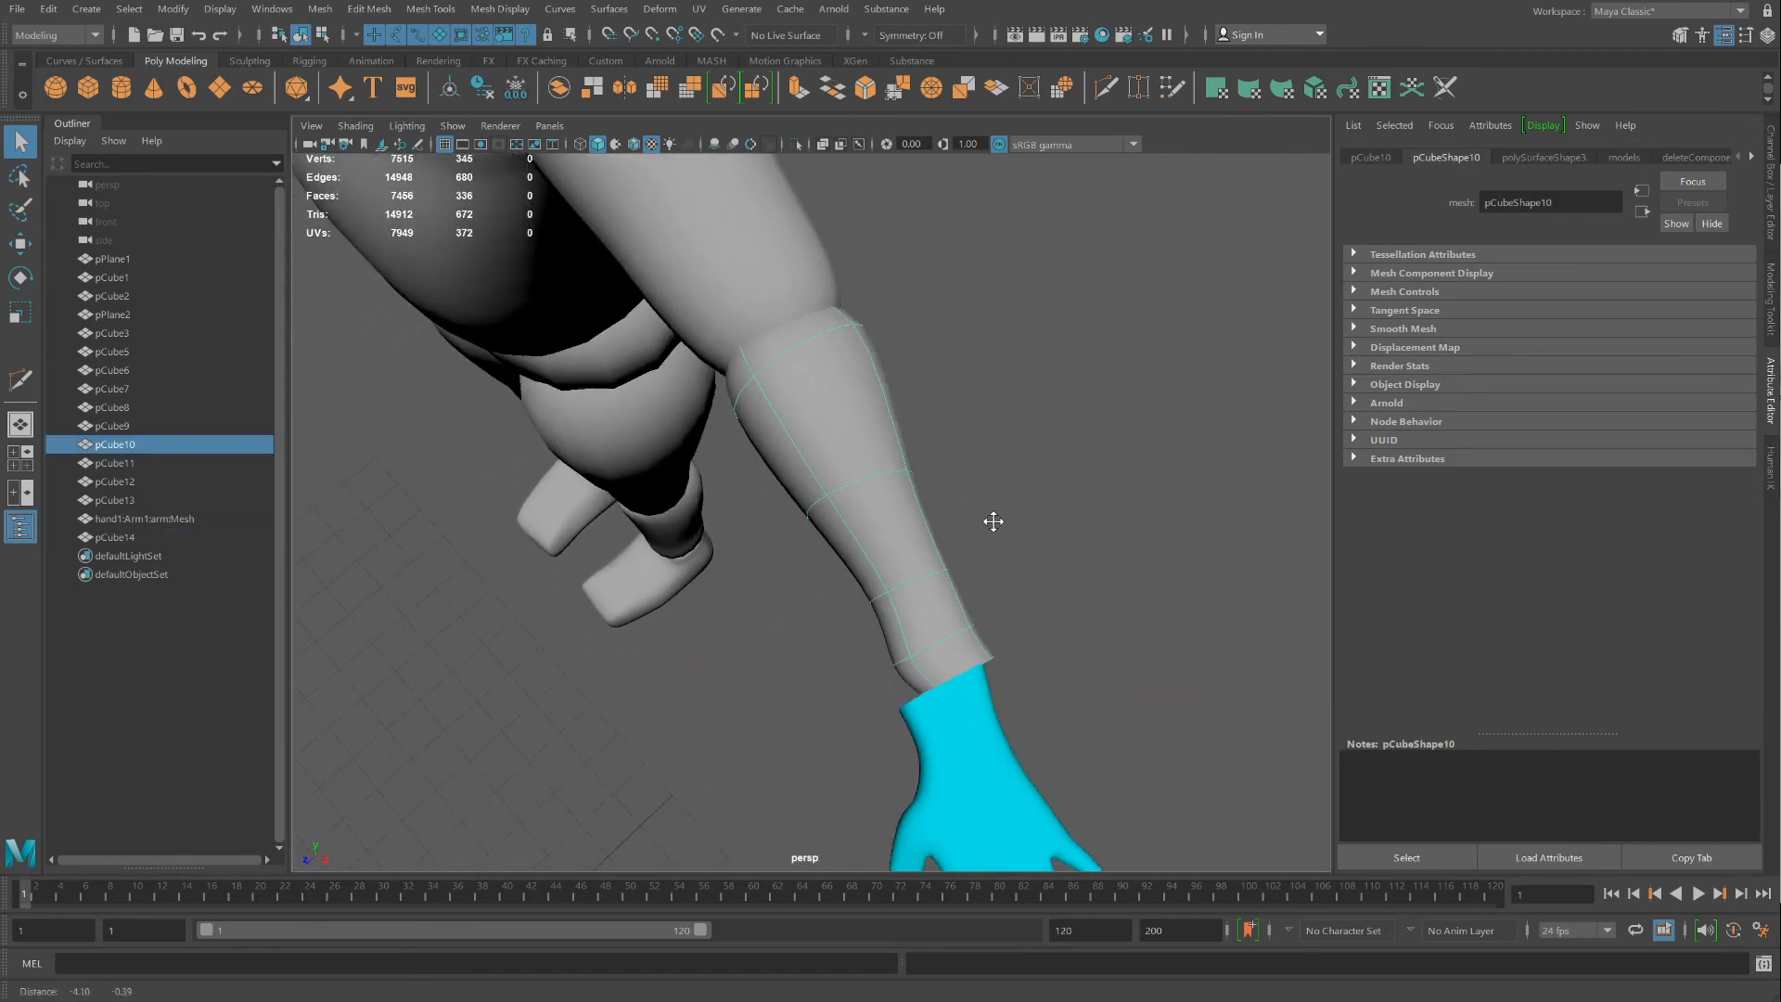
{"action": "middle_click_drag", "start_coordinate": [913, 590], "coordinate": [923, 496], "text": "alt"}
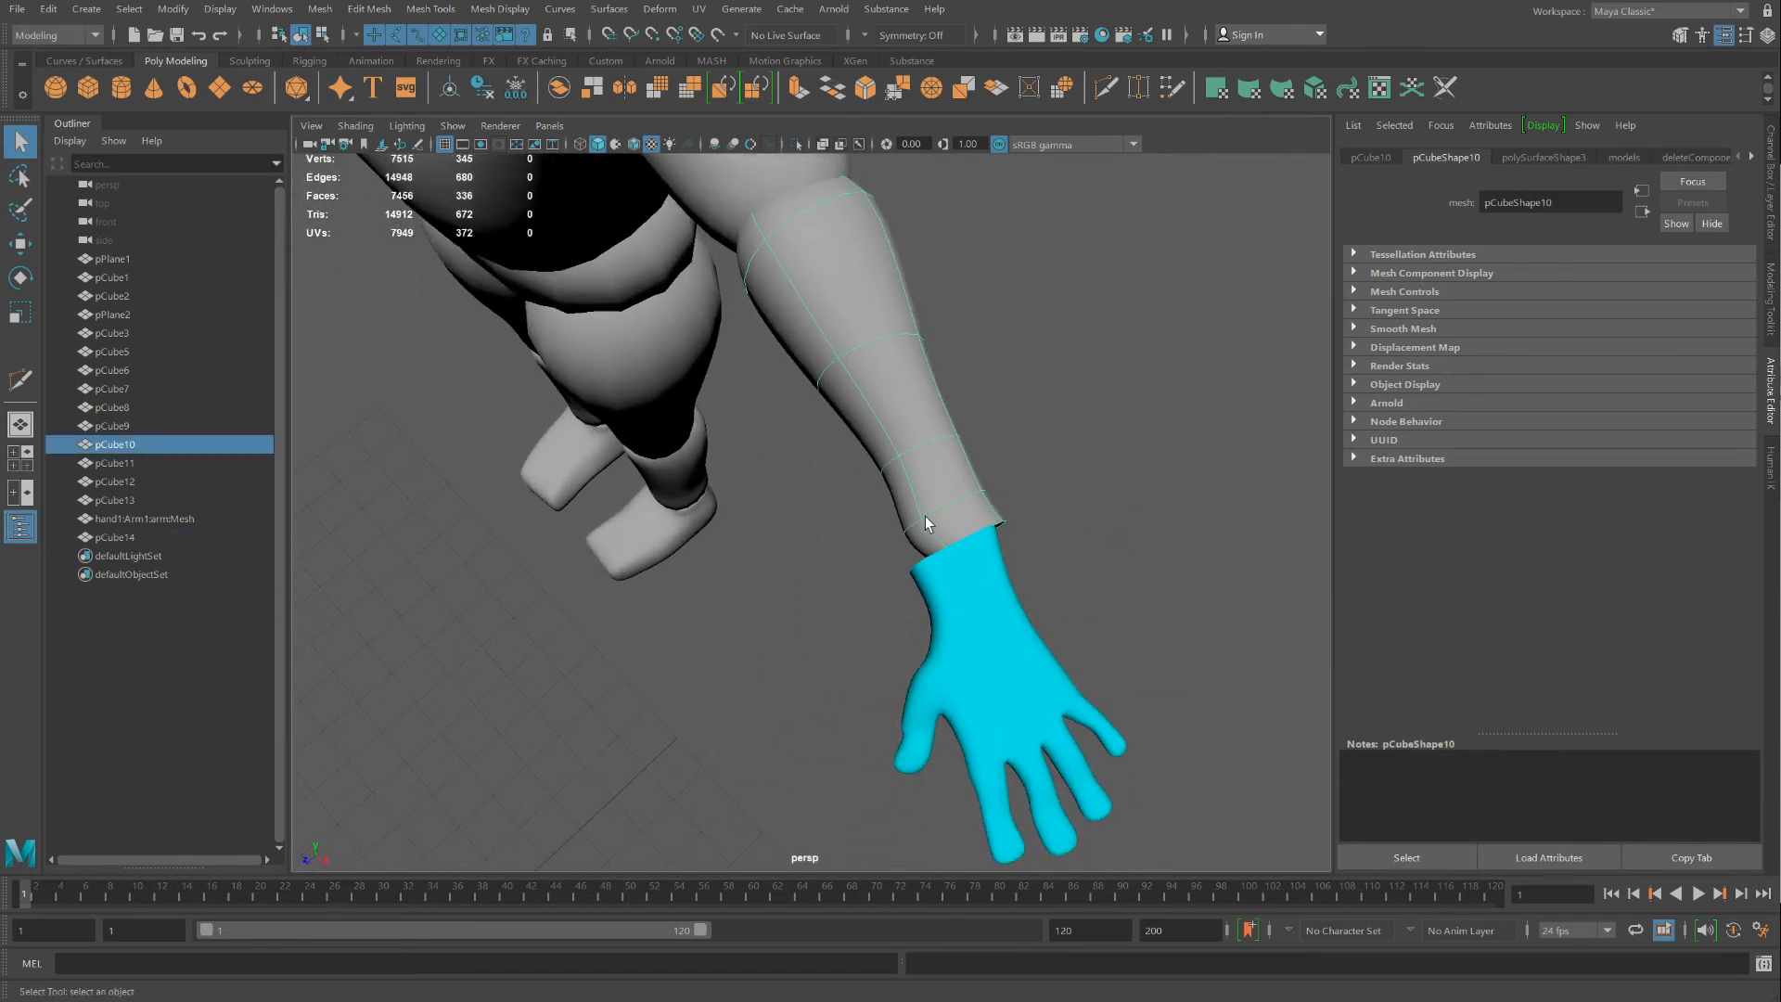
{"action": "scroll", "coordinate": [926, 515], "scroll_direction": "up", "scroll_amount": 3}
Center the pivot of the hand mesh and delete its construction history
{"action": "left_click", "coordinate": [1009, 650]}
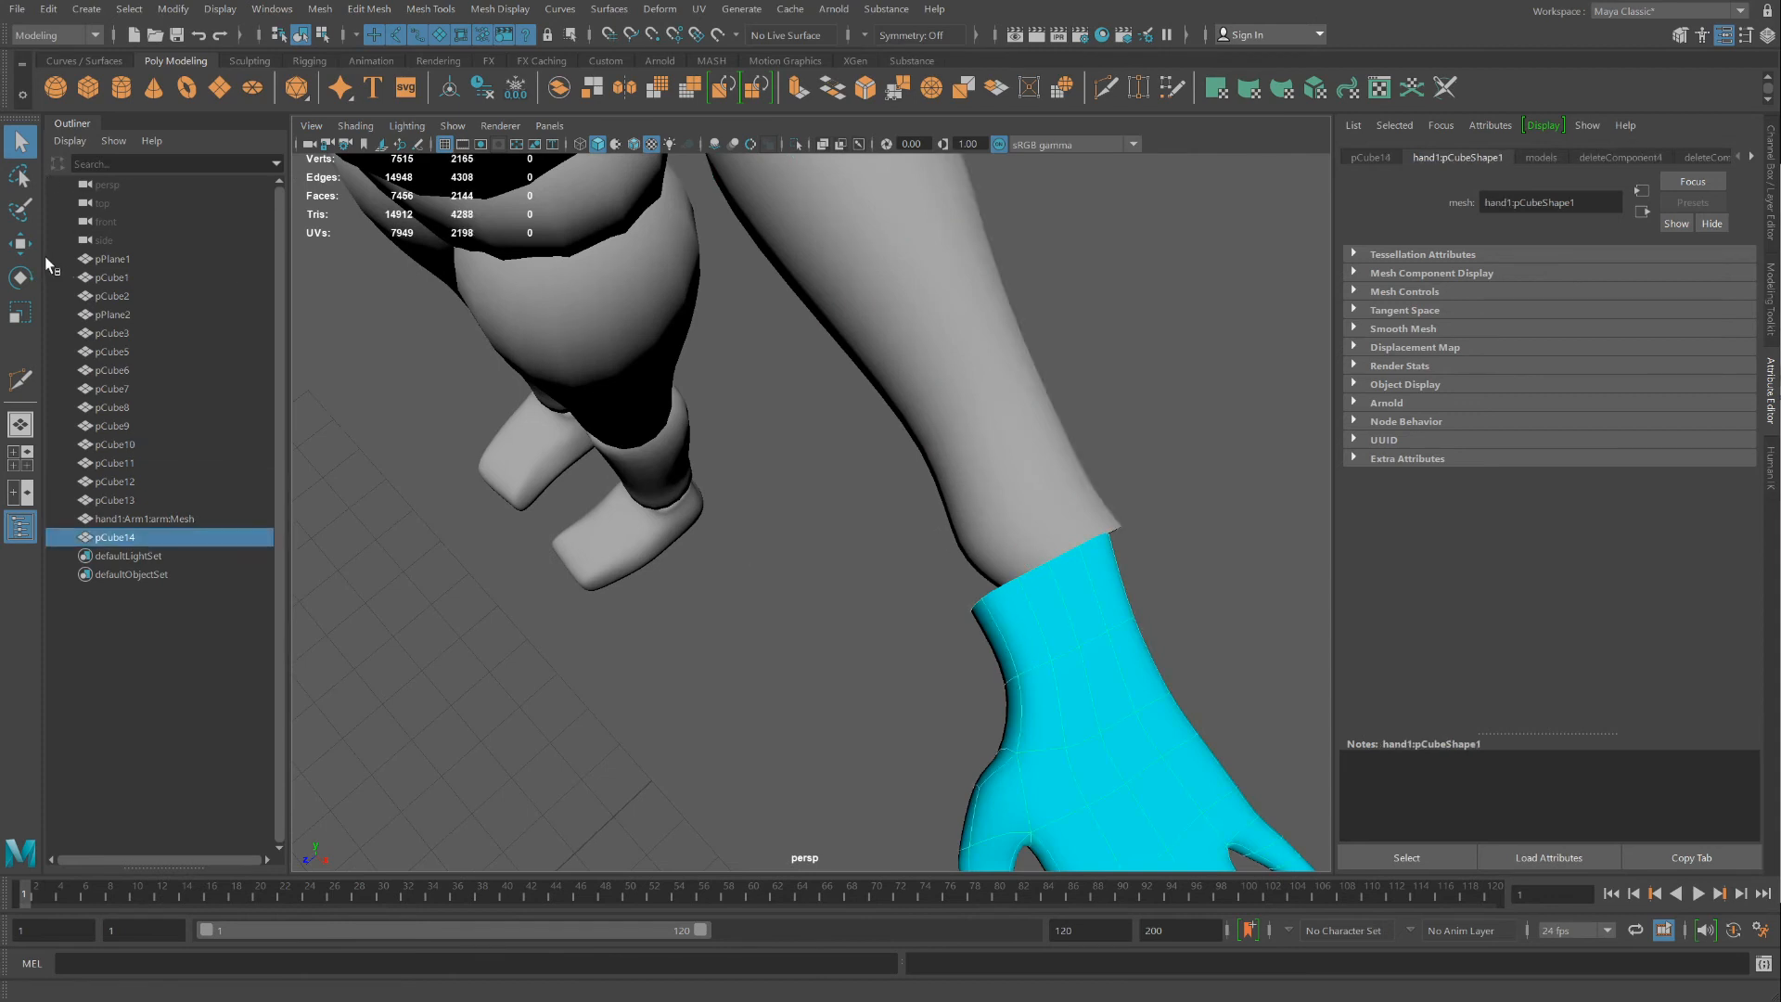
{"action": "scroll", "coordinate": [911, 502], "scroll_direction": "down", "scroll_amount": 3}
{"action": "scroll", "coordinate": [936, 632], "scroll_direction": "down", "scroll_amount": 5}
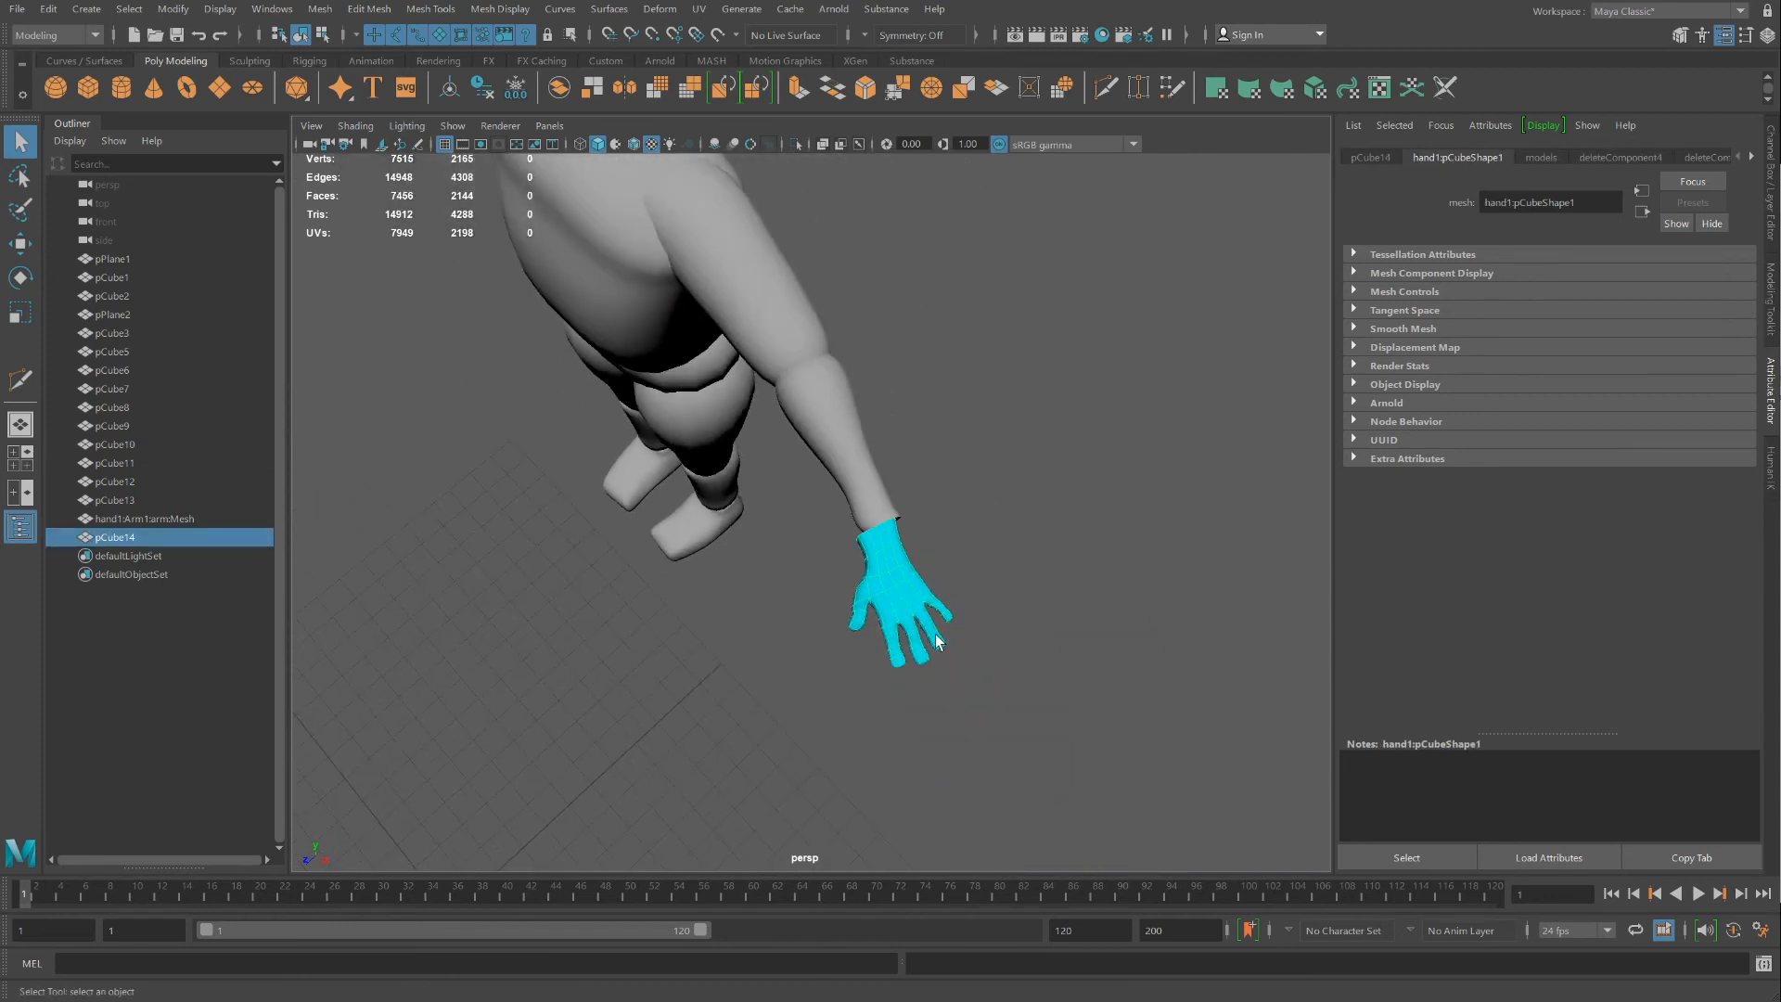
{"action": "scroll", "coordinate": [905, 574], "scroll_direction": "up", "scroll_amount": 4}
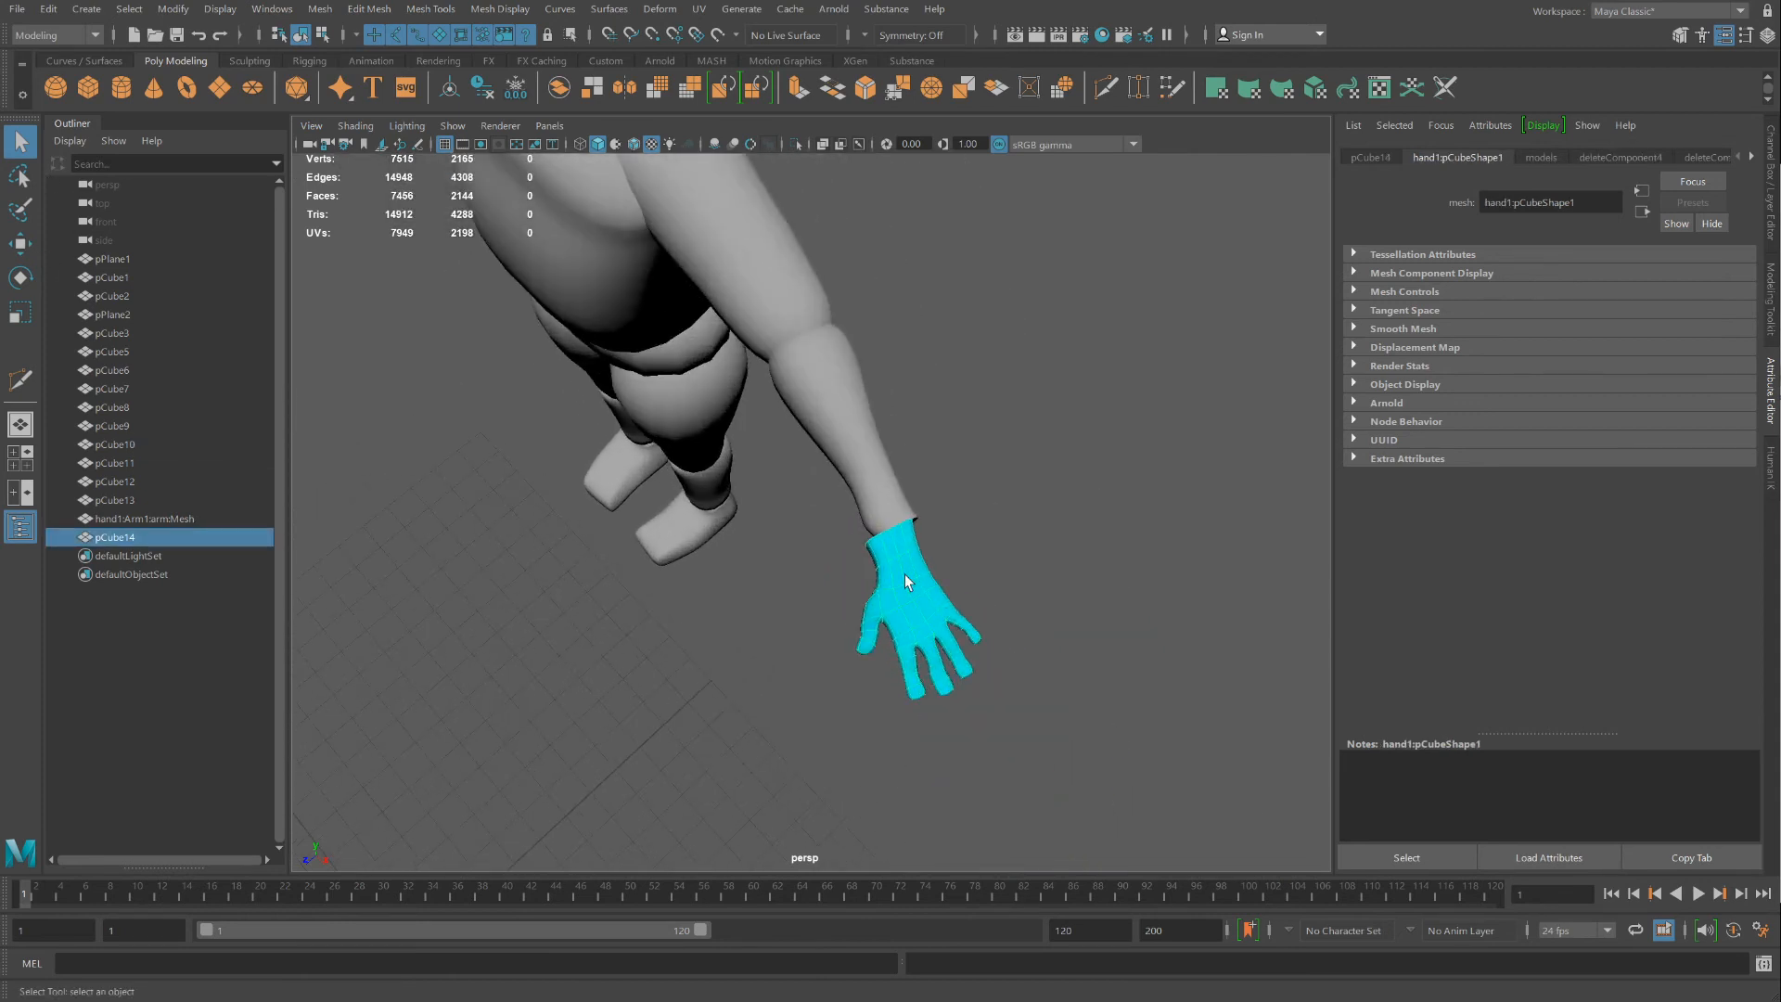
{"action": "left_click", "coordinate": [482, 93]}
{"action": "scroll", "coordinate": [960, 536], "scroll_direction": "down", "scroll_amount": 8}
{"action": "scroll", "coordinate": [954, 547], "scroll_direction": "up", "scroll_amount": 4}
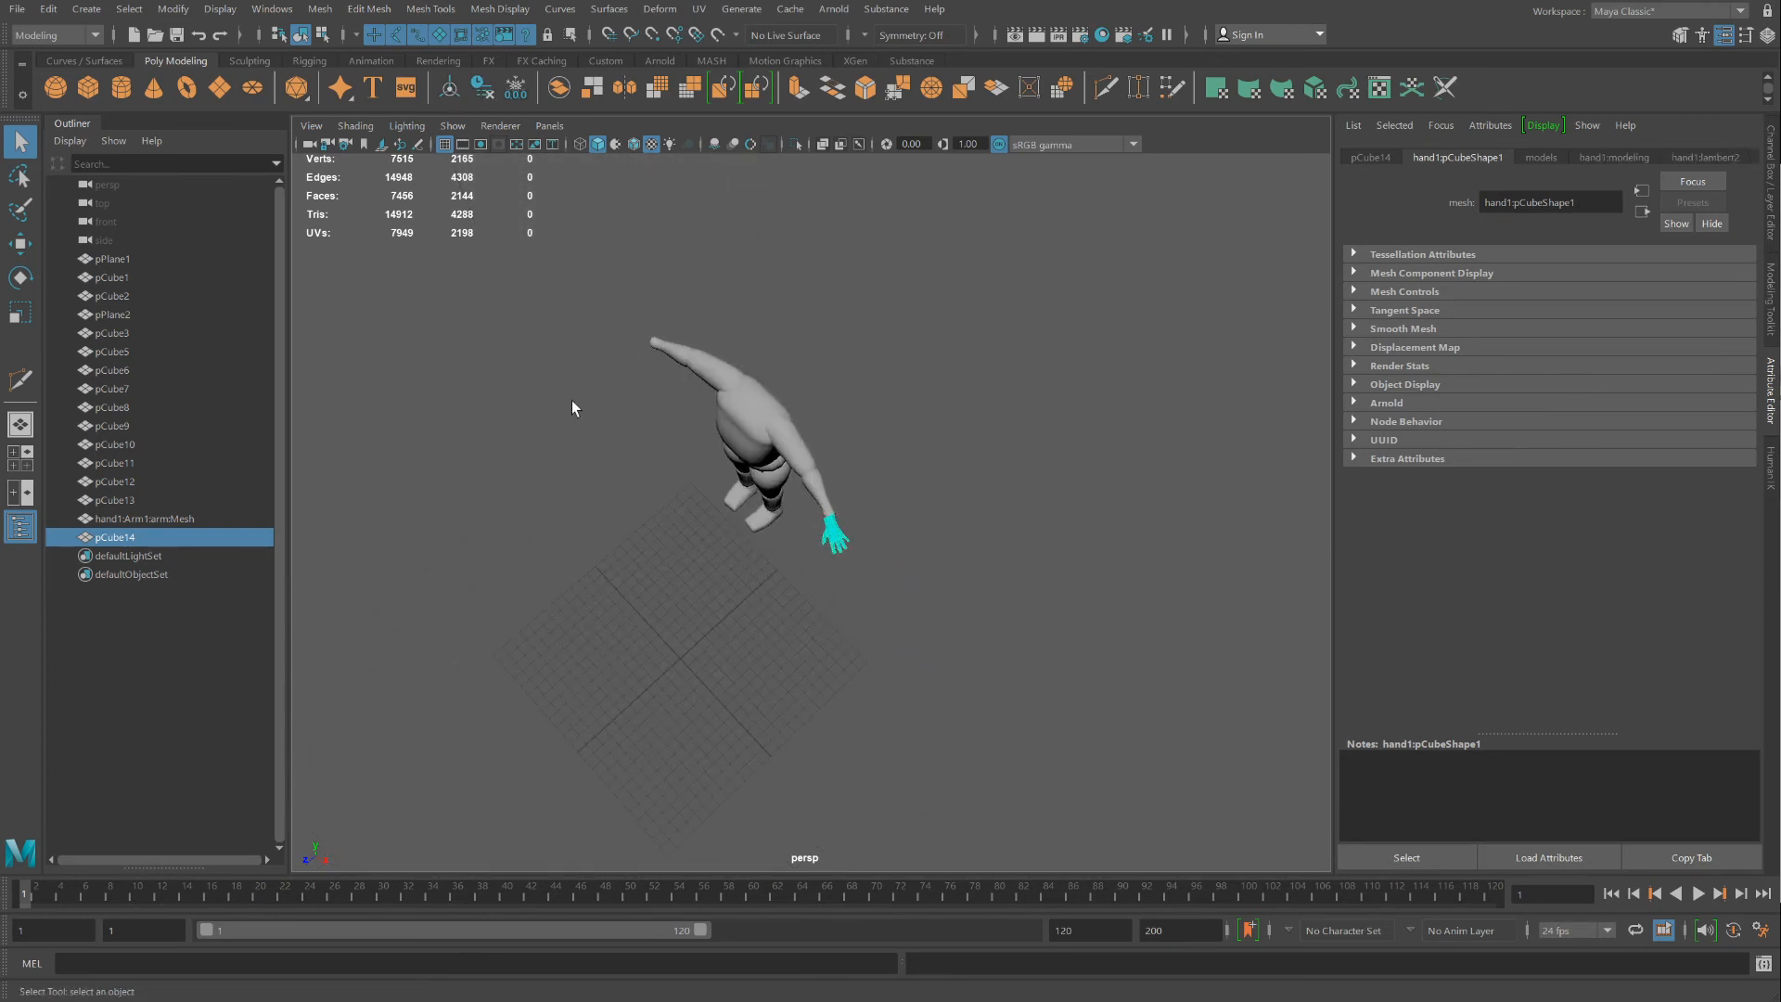
Lower the hand slightly along Y to line it up with the forearm's wrist opening
{"action": "left_click", "coordinate": [21, 243]}
{"action": "scroll", "coordinate": [955, 486], "scroll_direction": "up", "scroll_amount": 6}
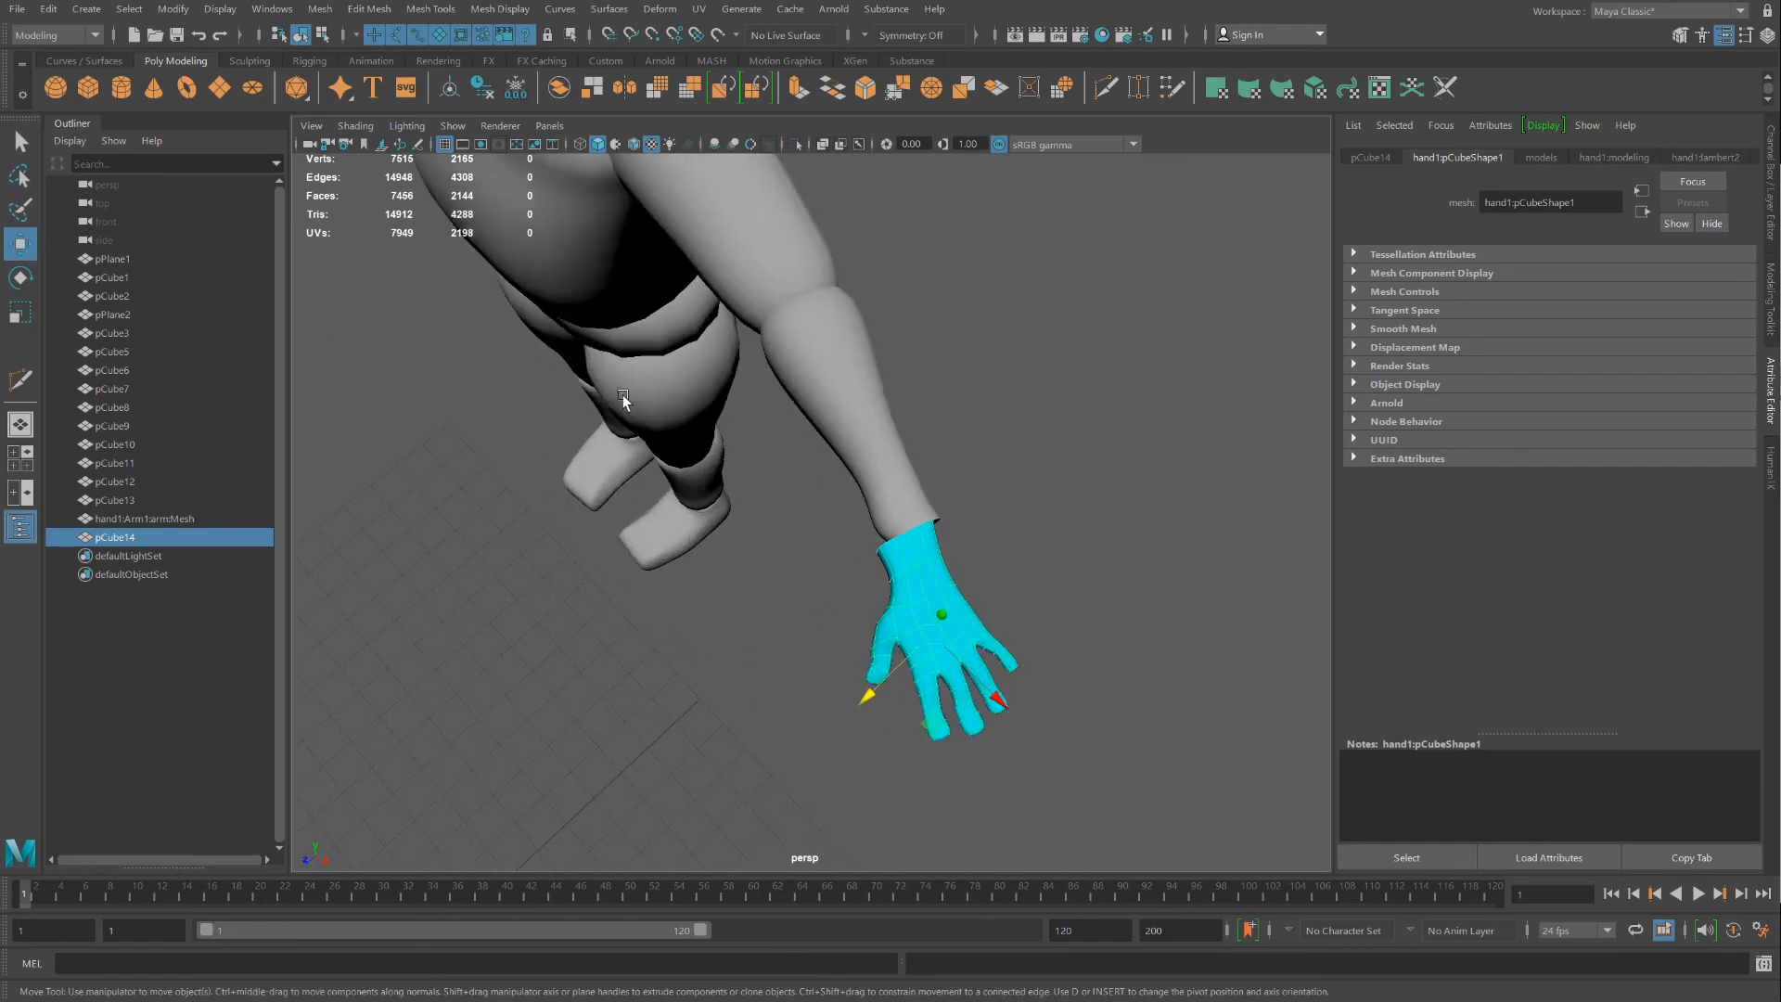
{"action": "middle_click_drag", "start_coordinate": [955, 486], "coordinate": [594, 383], "text": "alt"}
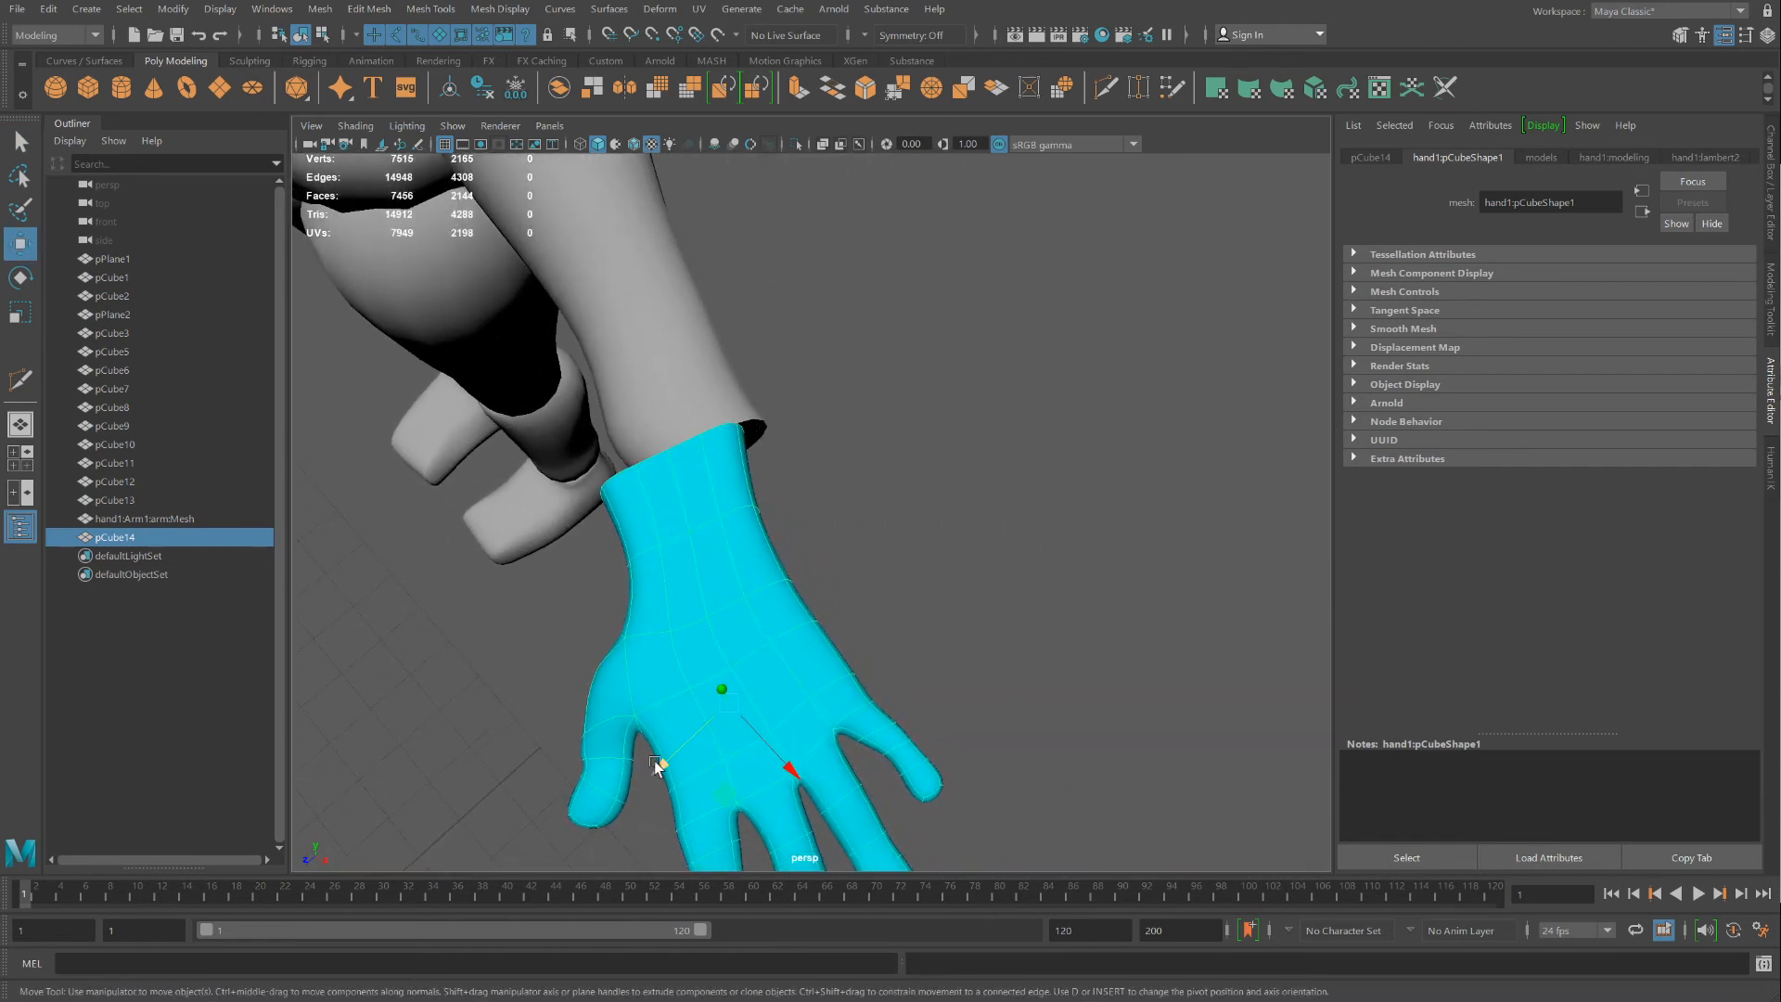
{"action": "left_click_drag", "start_coordinate": [654, 761], "coordinate": [761, 722], "text": "alt"}
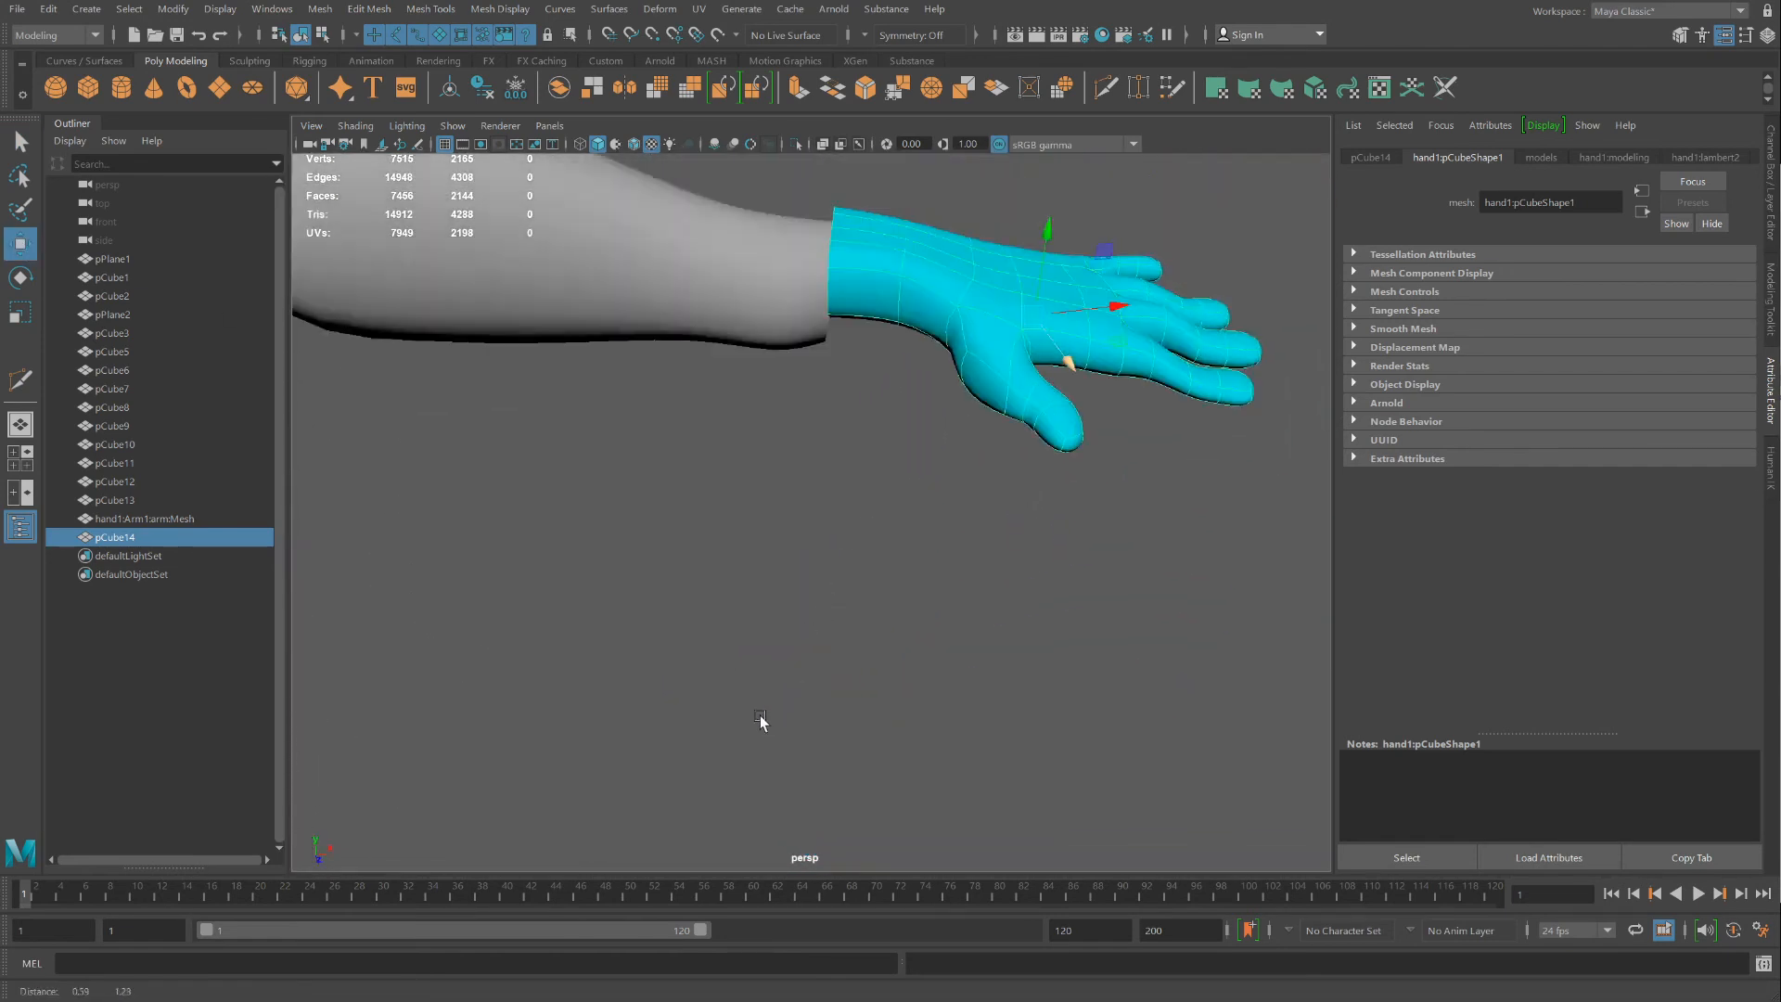
{"action": "middle_click_drag", "start_coordinate": [760, 720], "coordinate": [709, 807], "text": "alt"}
{"action": "left_click_drag", "start_coordinate": [938, 433], "coordinate": [939, 456]}
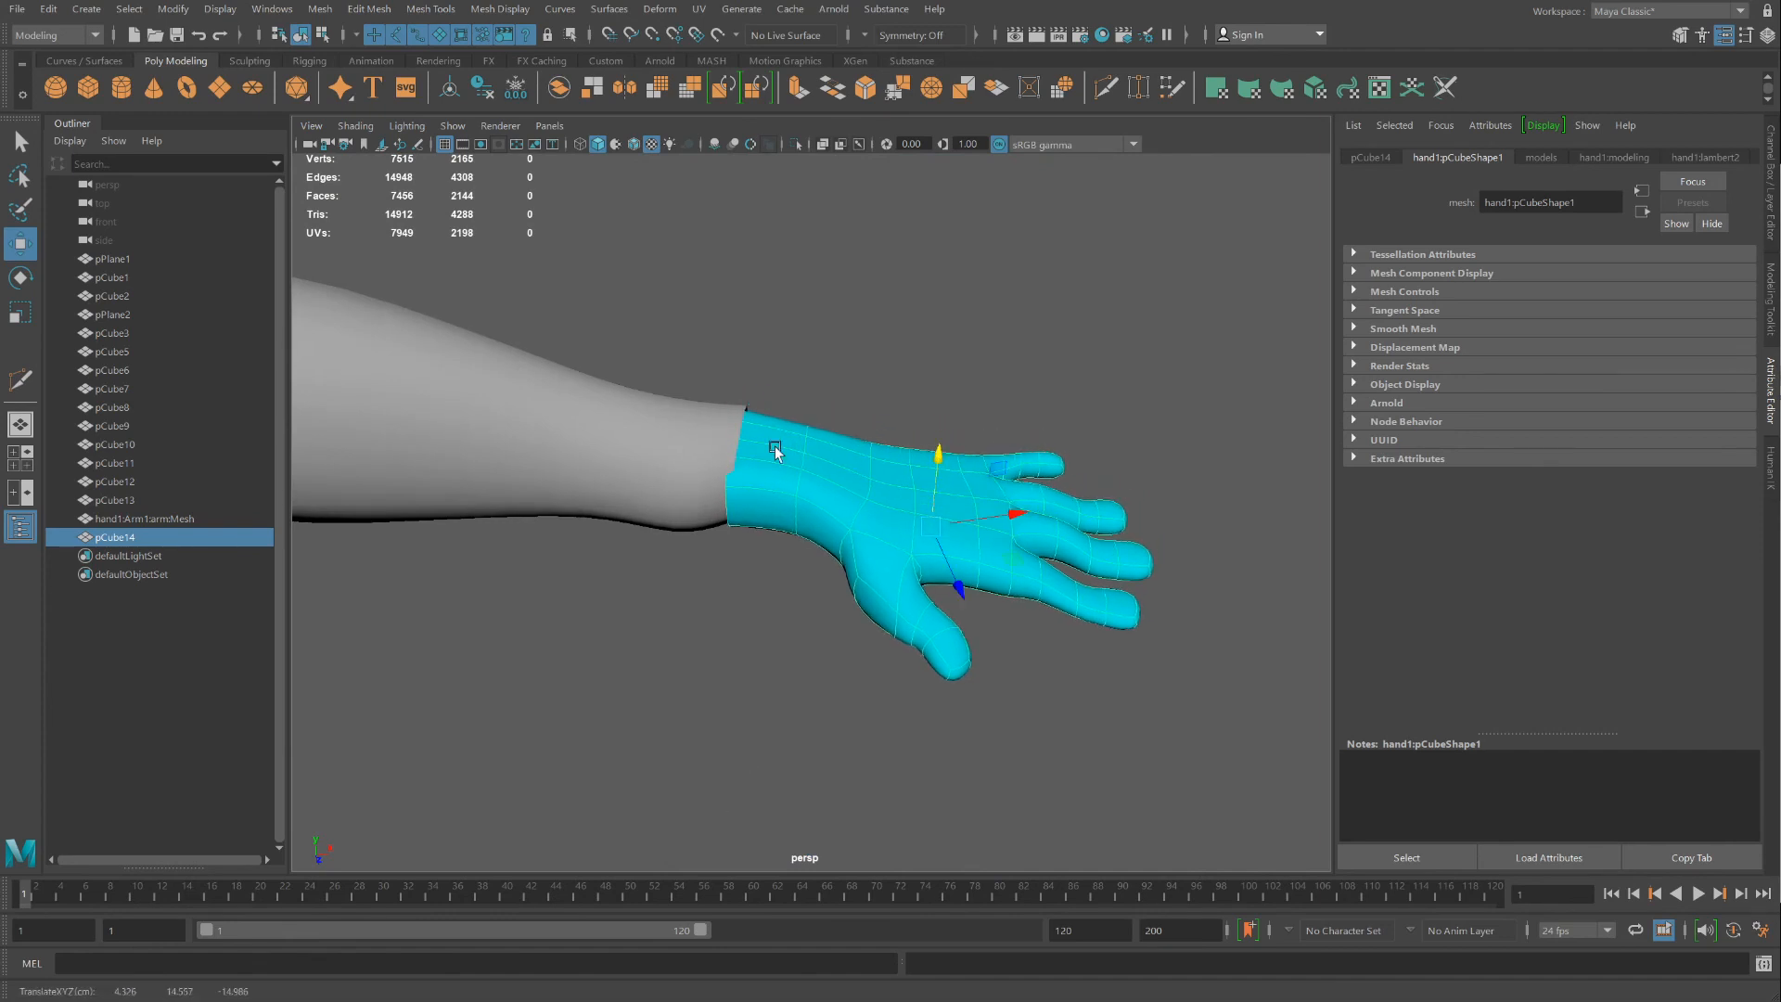
Turn off smooth mesh preview on both the forearm and the hand
{"action": "left_click_drag", "start_coordinate": [730, 449], "coordinate": [725, 585], "text": "alt"}
{"action": "left_click", "coordinate": [725, 594]}
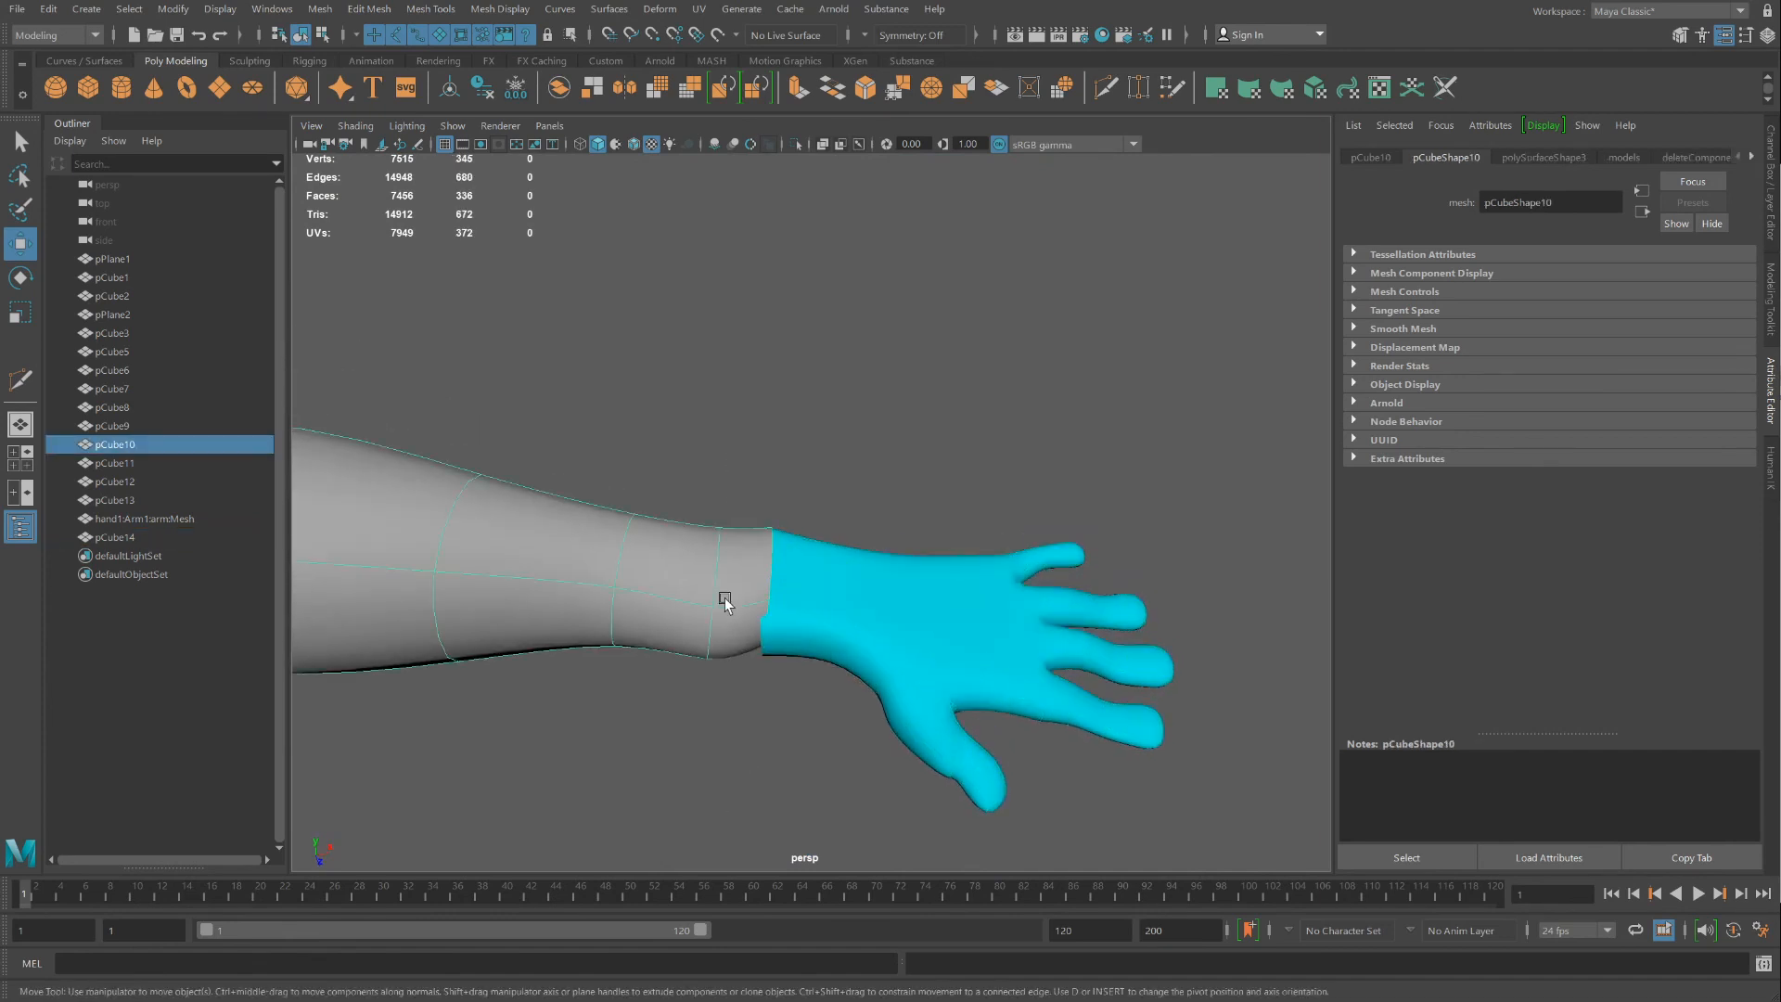
{"action": "scroll", "coordinate": [726, 598], "scroll_direction": "up", "scroll_amount": 3}
{"action": "key", "text": "1"}
{"action": "left_click", "coordinate": [821, 648]}
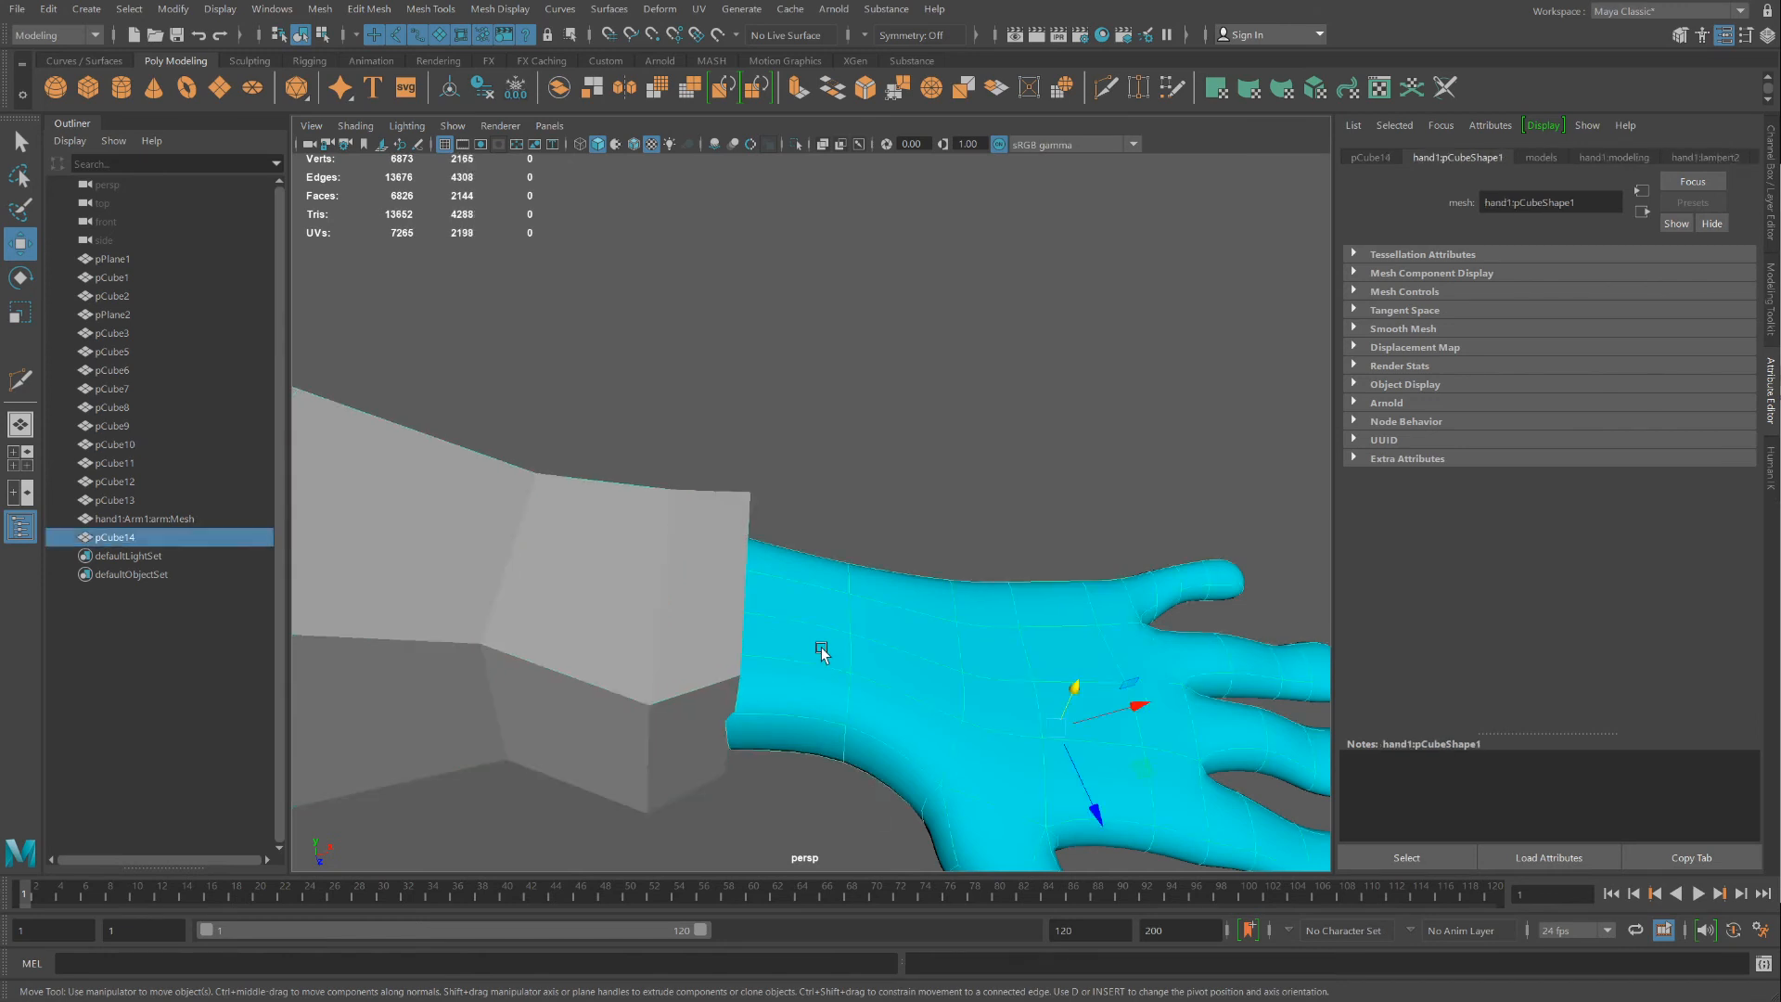
{"action": "key", "text": "1"}
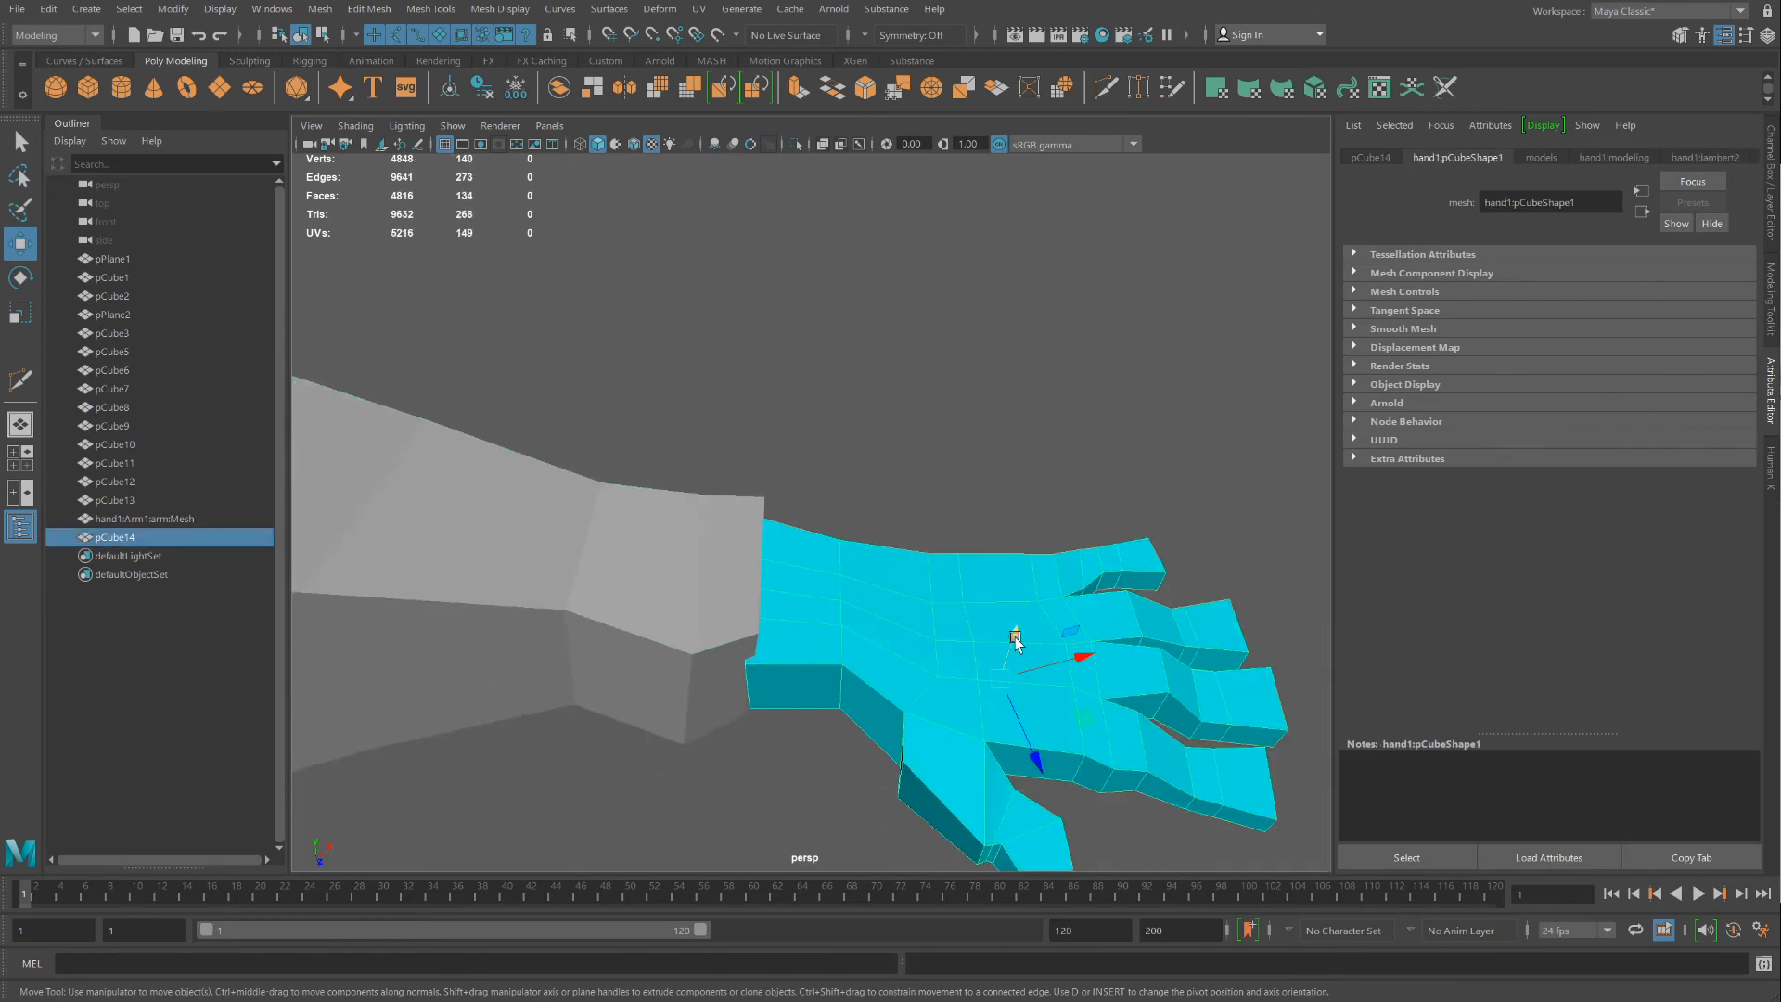
Move the hand away from the forearm along X to leave a small gap at the wrist
{"action": "left_click_drag", "start_coordinate": [1016, 661], "coordinate": [1078, 644]}
{"action": "left_click_drag", "start_coordinate": [954, 658], "coordinate": [914, 625], "text": "alt"}
{"action": "right_click_drag", "start_coordinate": [817, 582], "coordinate": [910, 677], "text": "alt"}
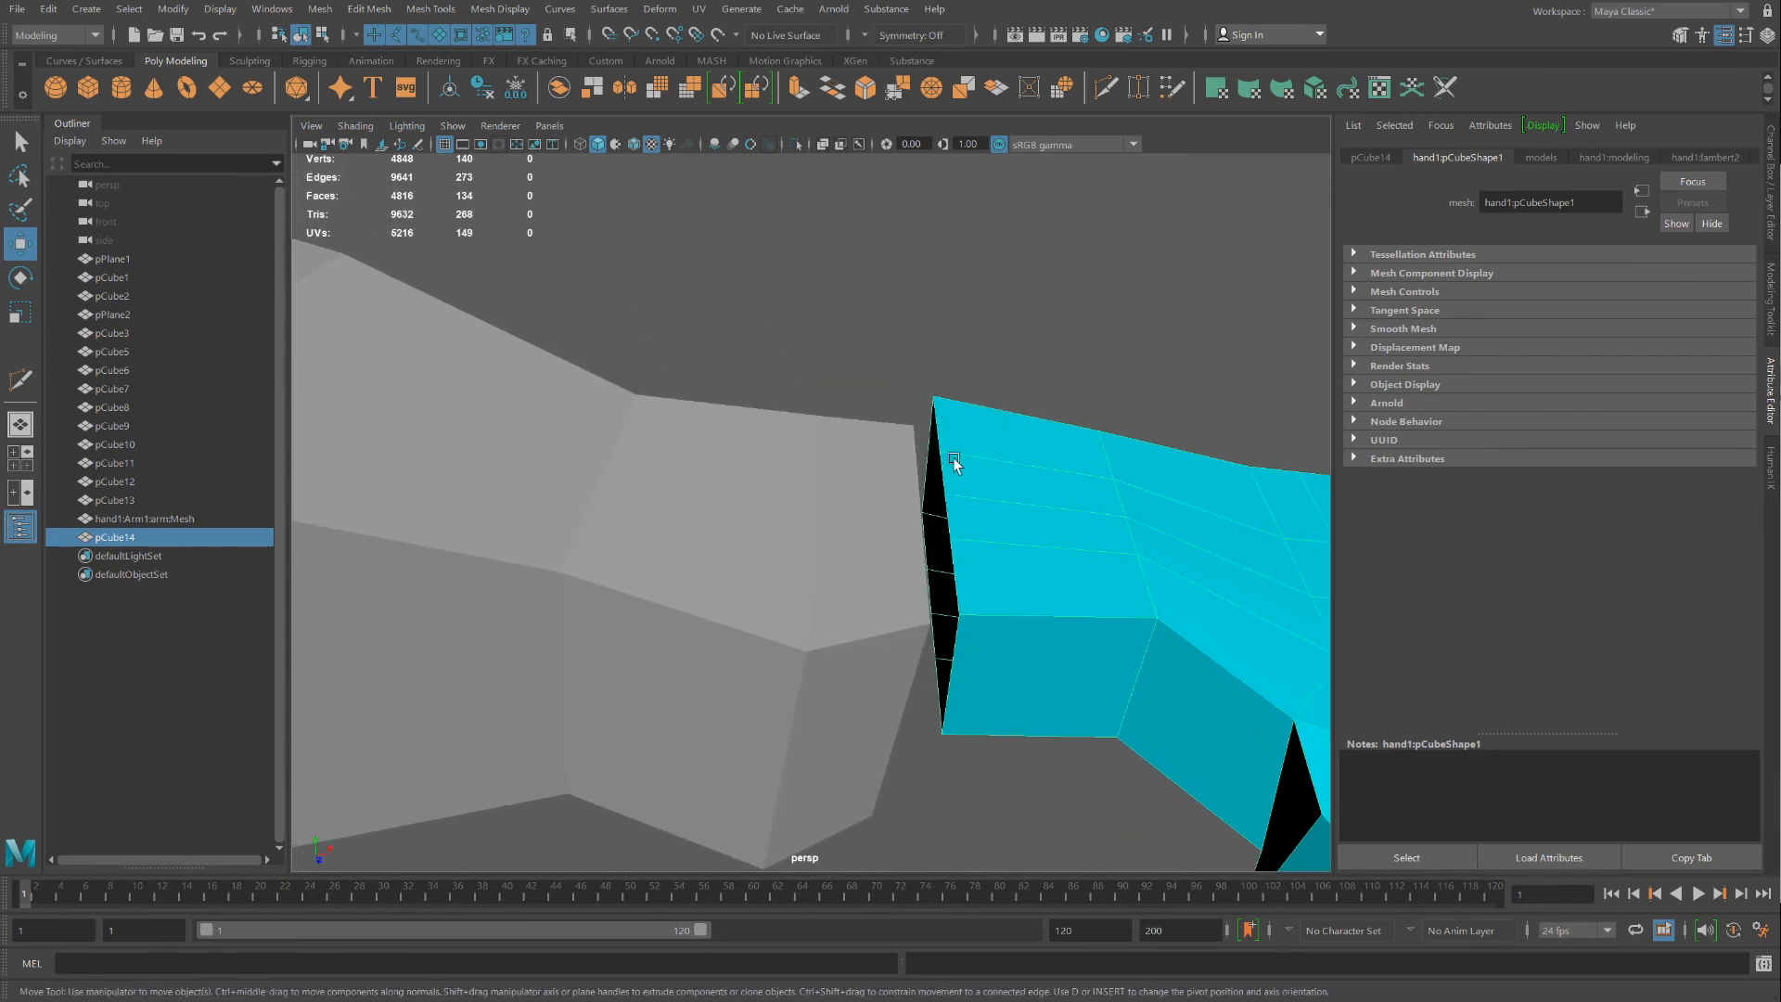
Try adding two lengthwise edge loops to the forearm with the Multi-Cut tool
{"action": "left_click", "coordinate": [824, 535]}
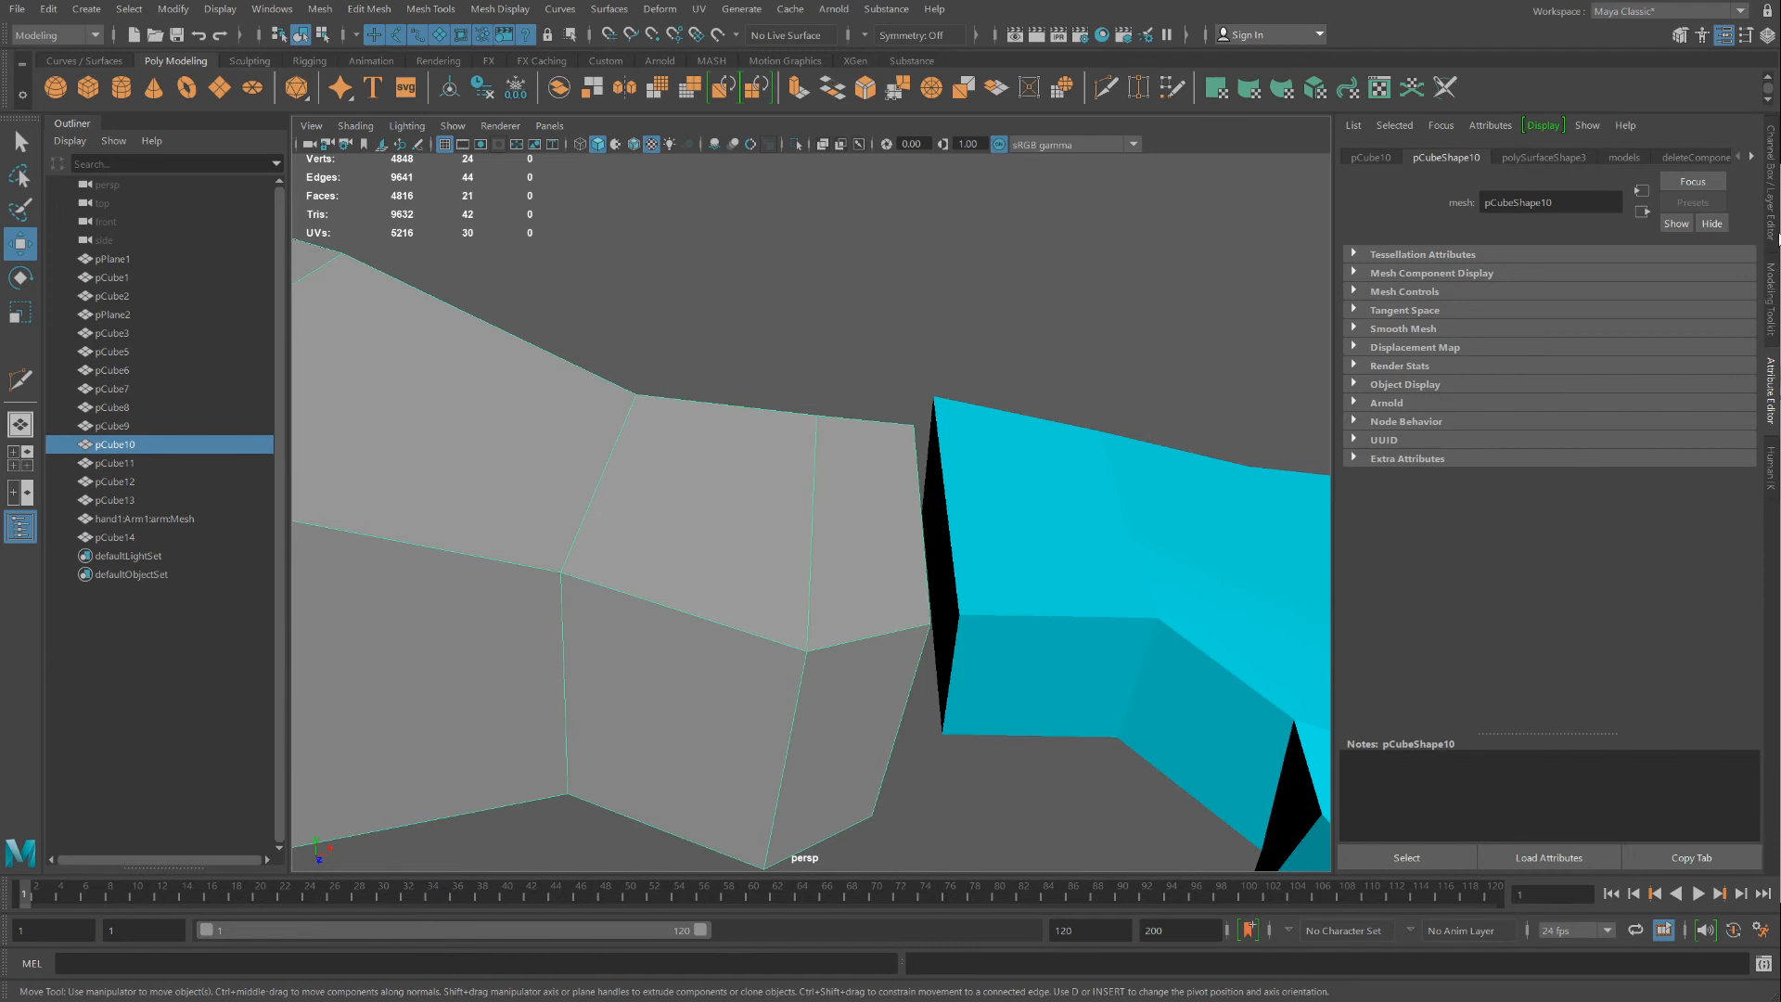
{"action": "left_click", "coordinate": [1771, 288]}
{"action": "left_click", "coordinate": [1576, 832]}
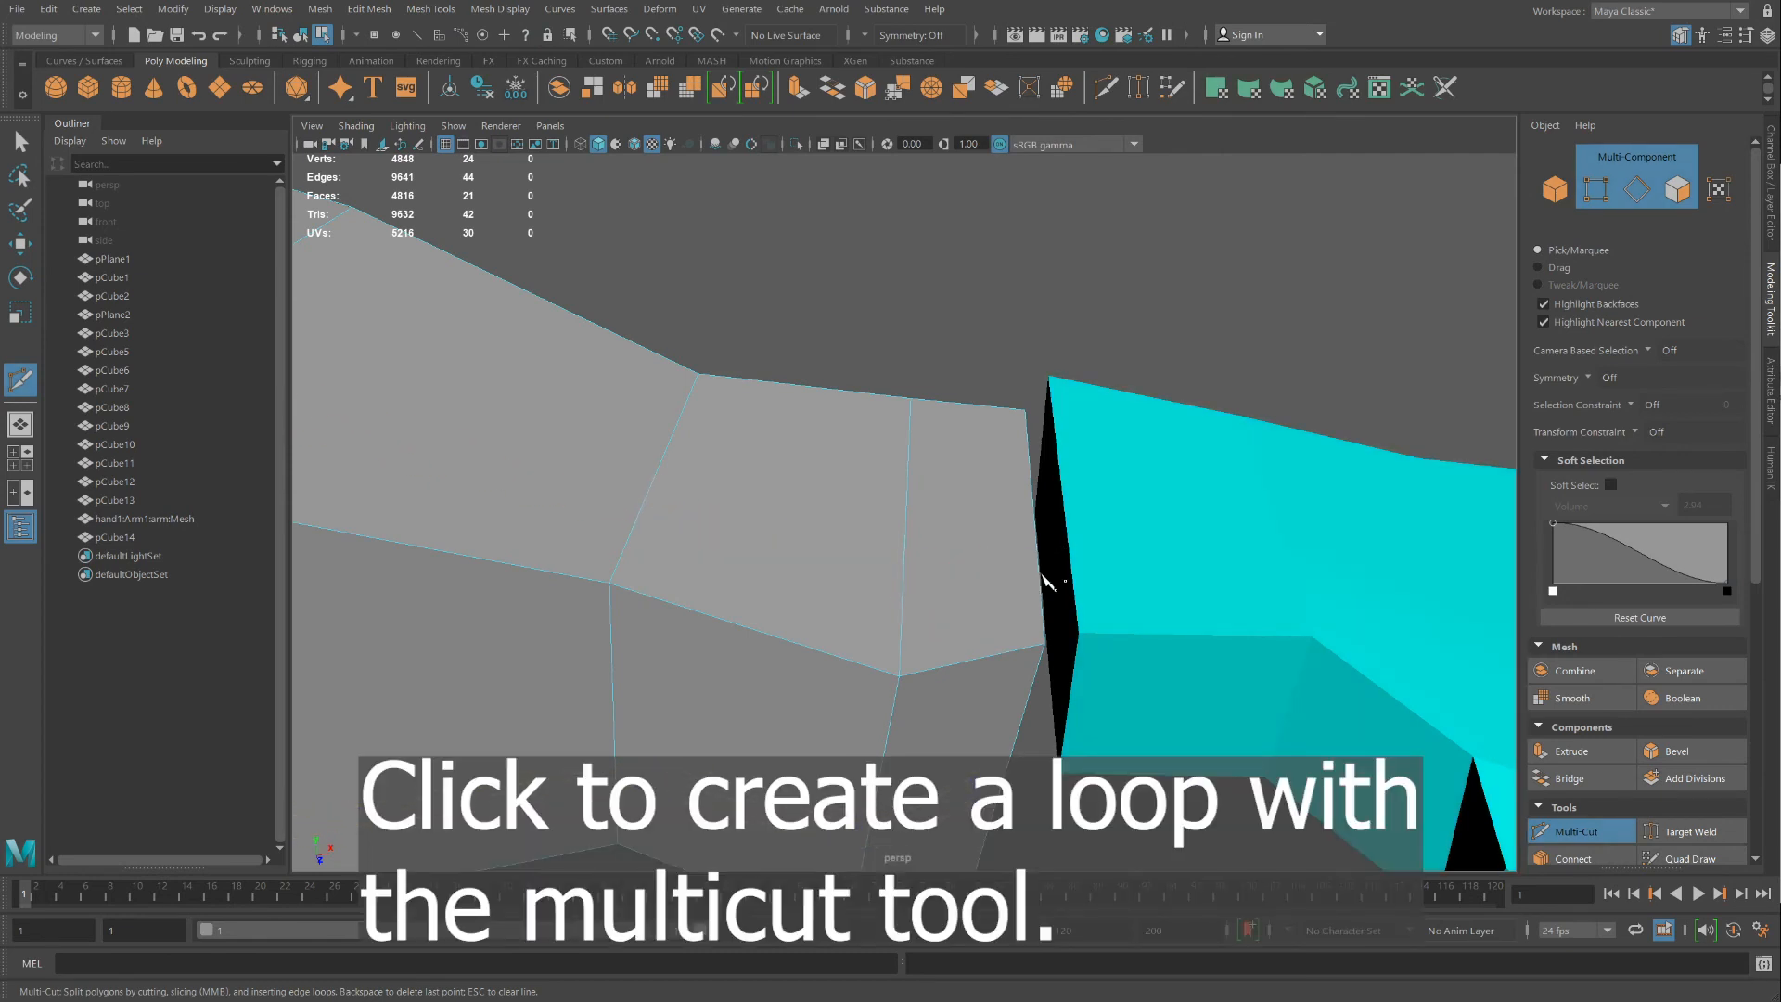
{"action": "left_click", "coordinate": [1030, 507], "text": "ctrl"}
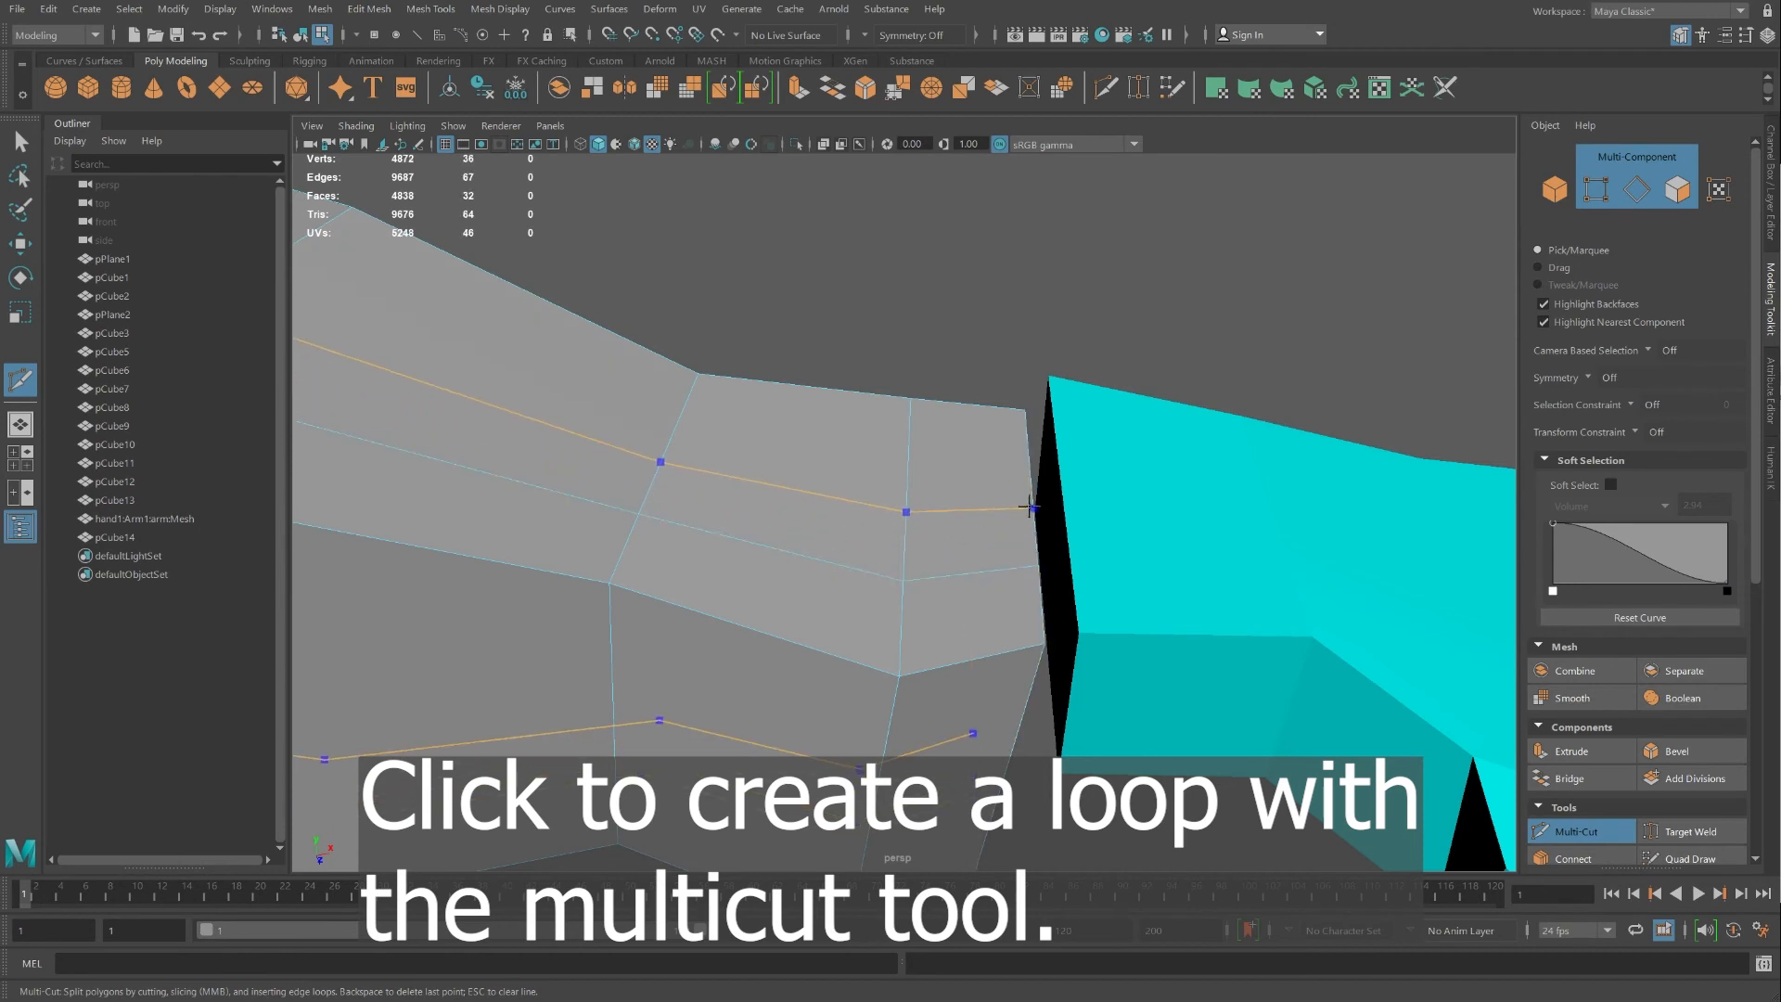
{"action": "left_click", "coordinate": [1028, 487], "text": "ctrl"}
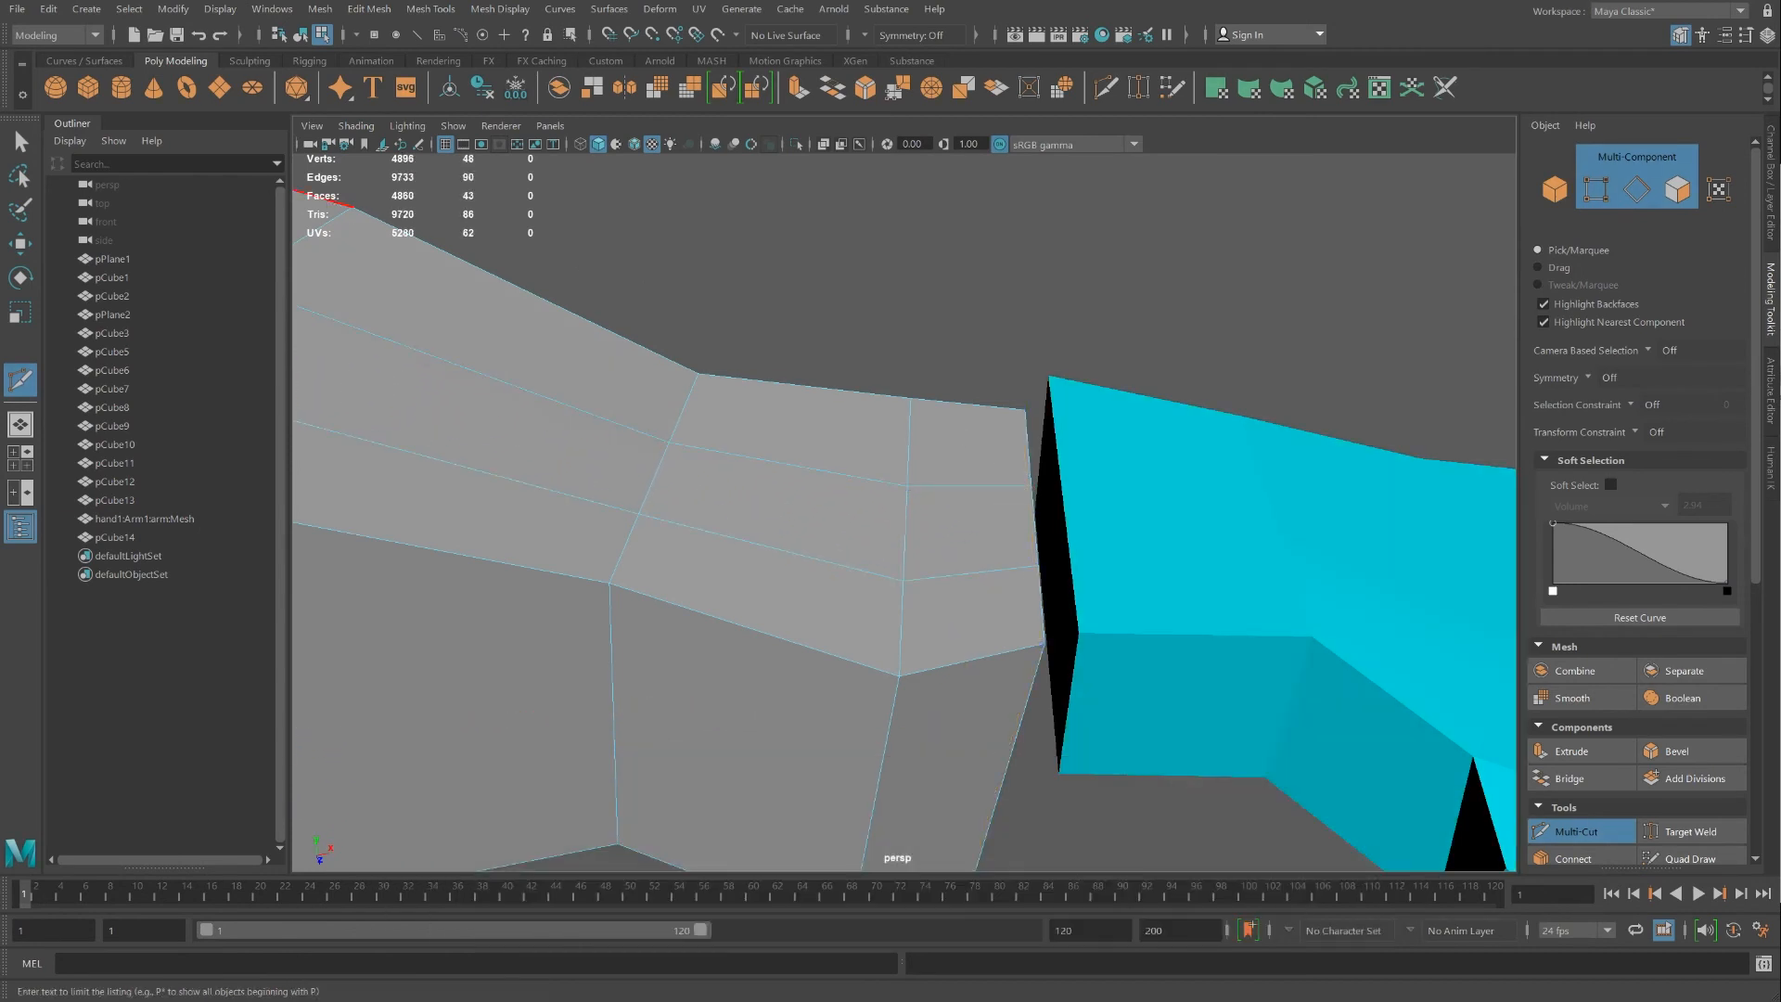
Compare the wrist faces of the hand and forearm, and undo the two forearm edge loops
{"action": "left_click", "coordinate": [22, 139]}
{"action": "left_click", "coordinate": [1179, 466]}
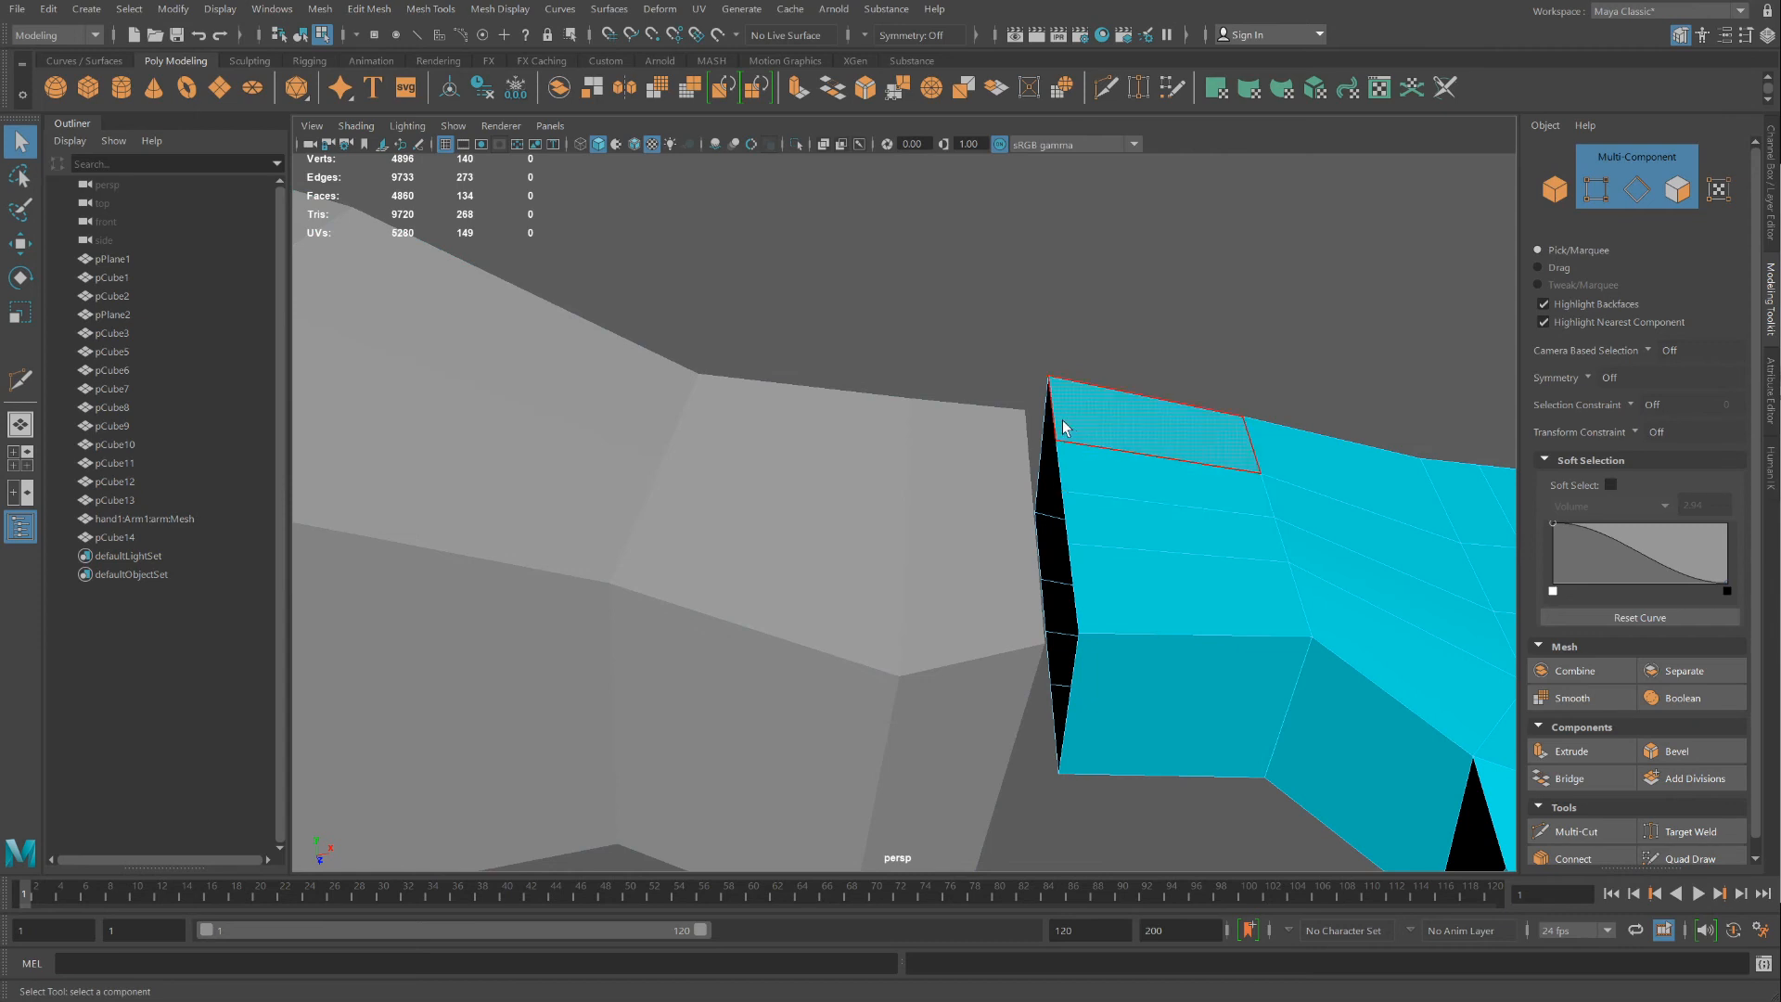
{"action": "left_click", "coordinate": [983, 532]}
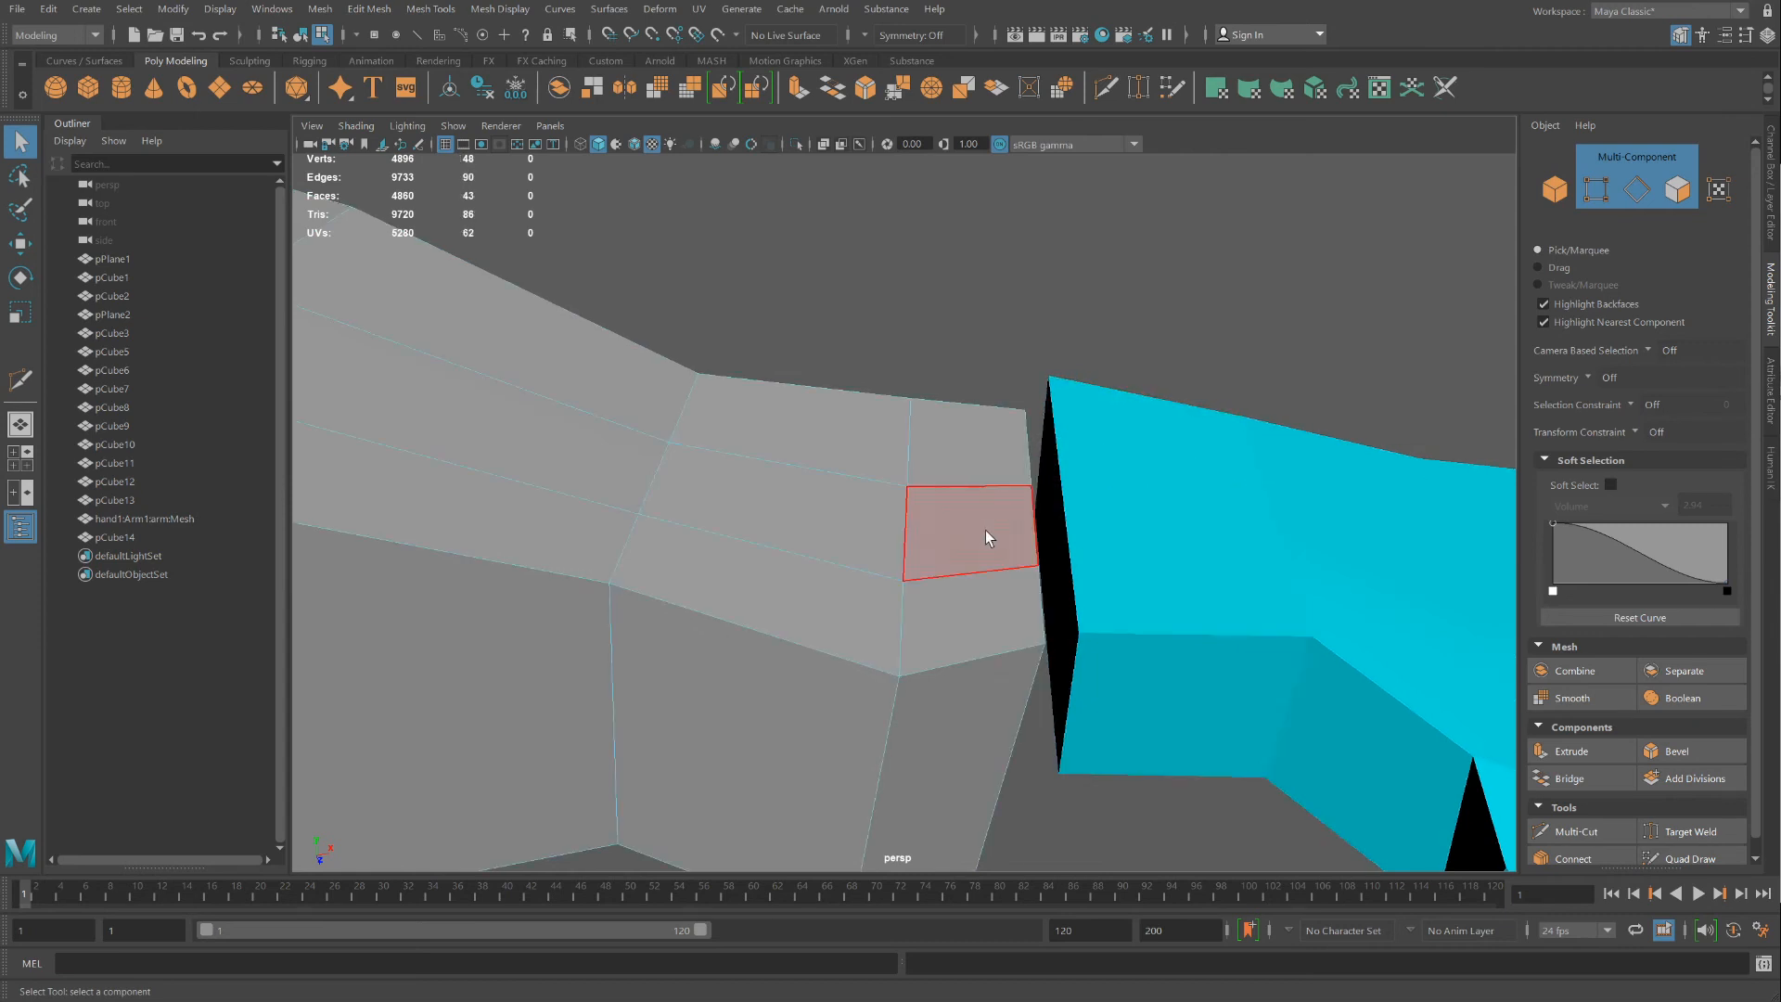
{"action": "left_click", "coordinate": [995, 582]}
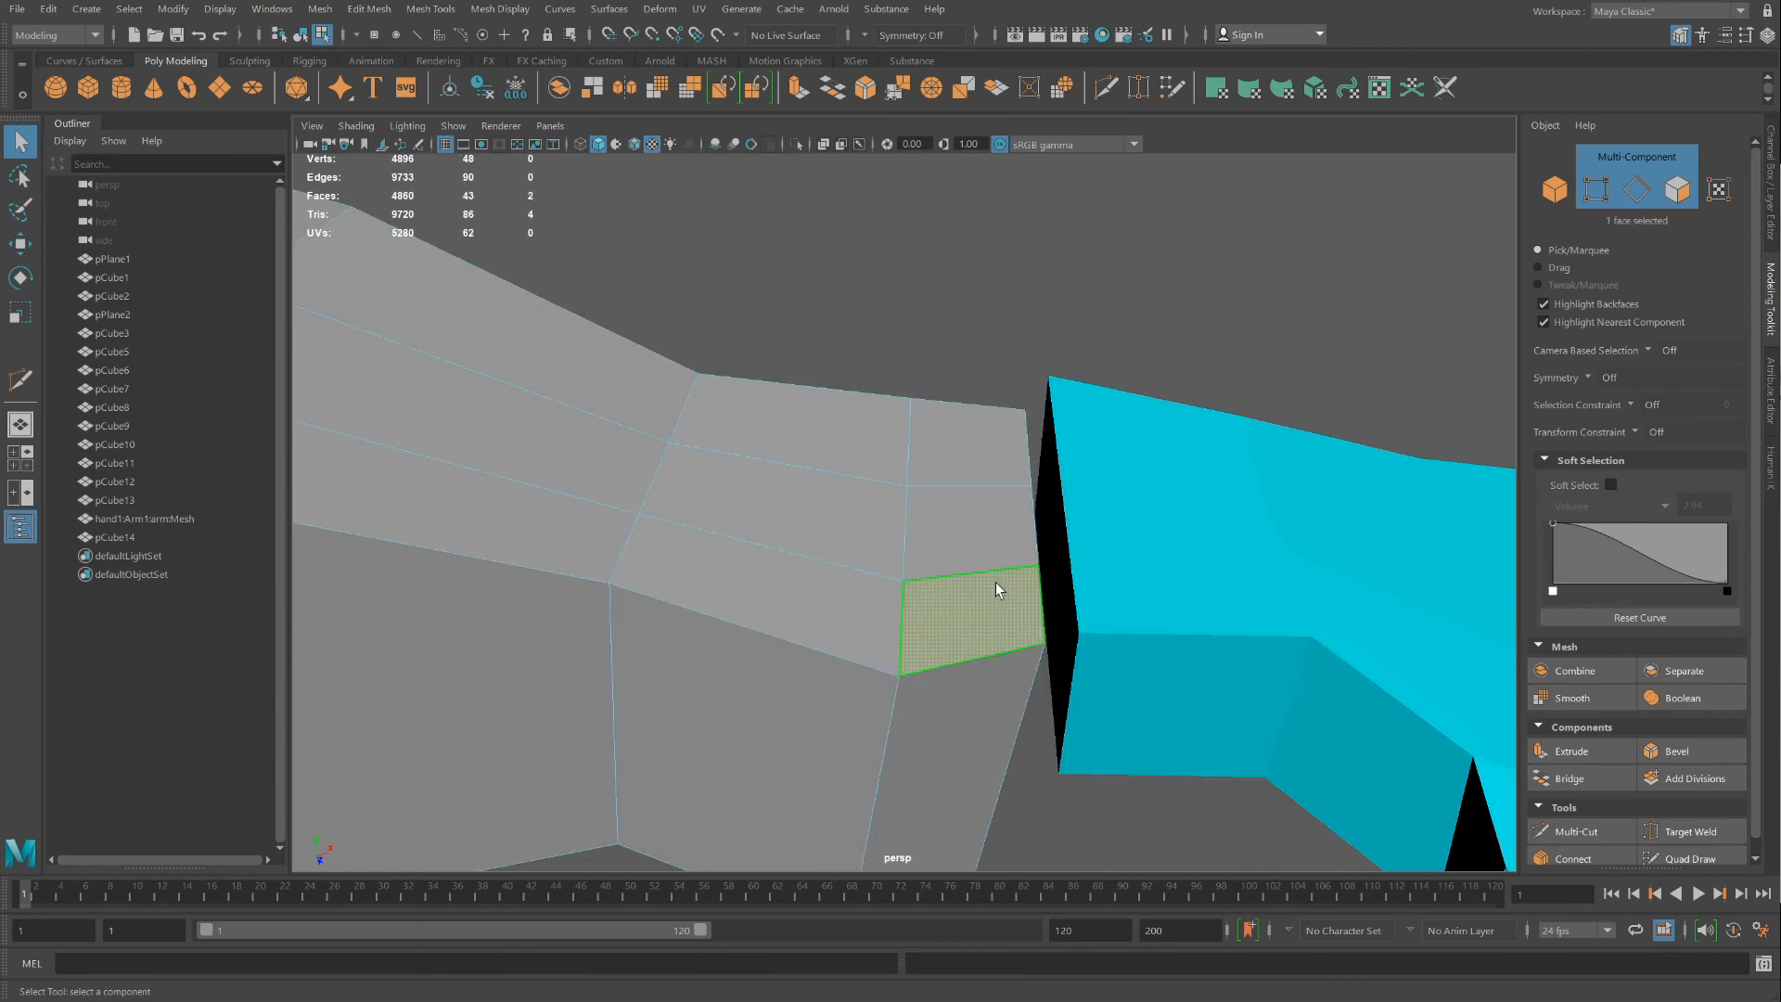
{"action": "key", "text": "ctrl+z"}
{"action": "key", "text": "ctrl+z"}
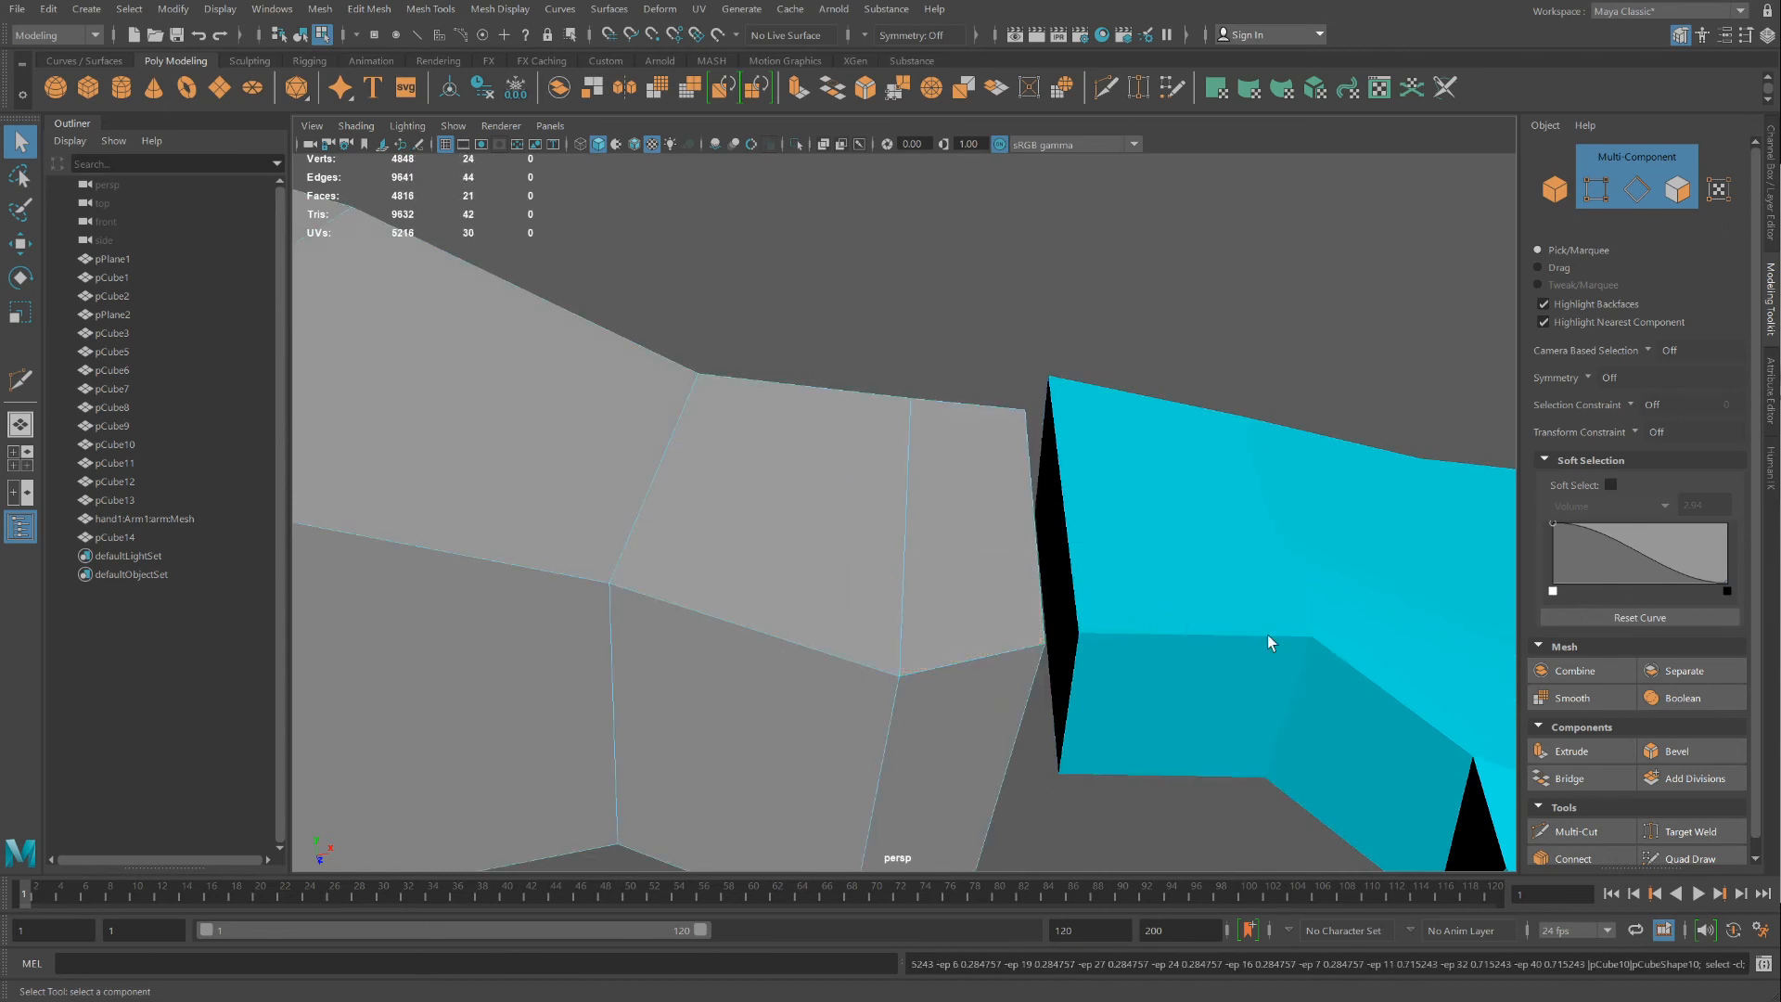
Add three lengthwise edge loops along the top of the forearm with the Multi-Cut tool
{"action": "left_click", "coordinate": [1581, 831]}
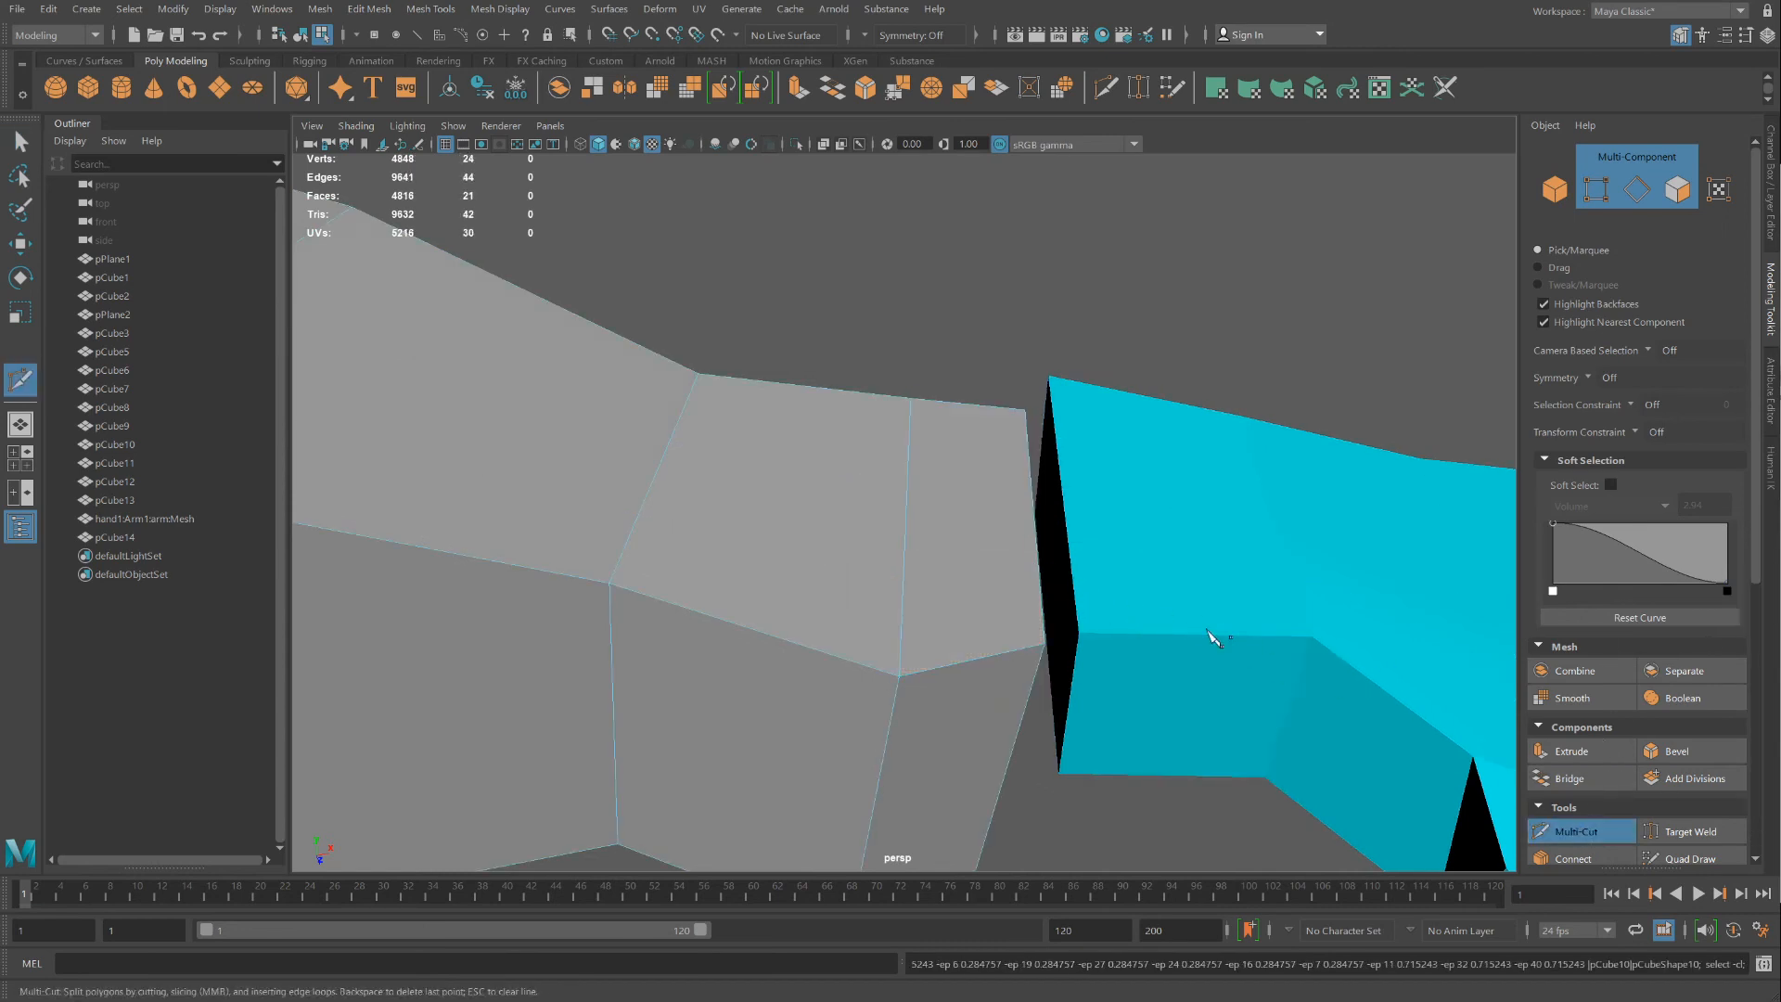
{"action": "left_click", "coordinate": [1038, 581], "text": "ctrl"}
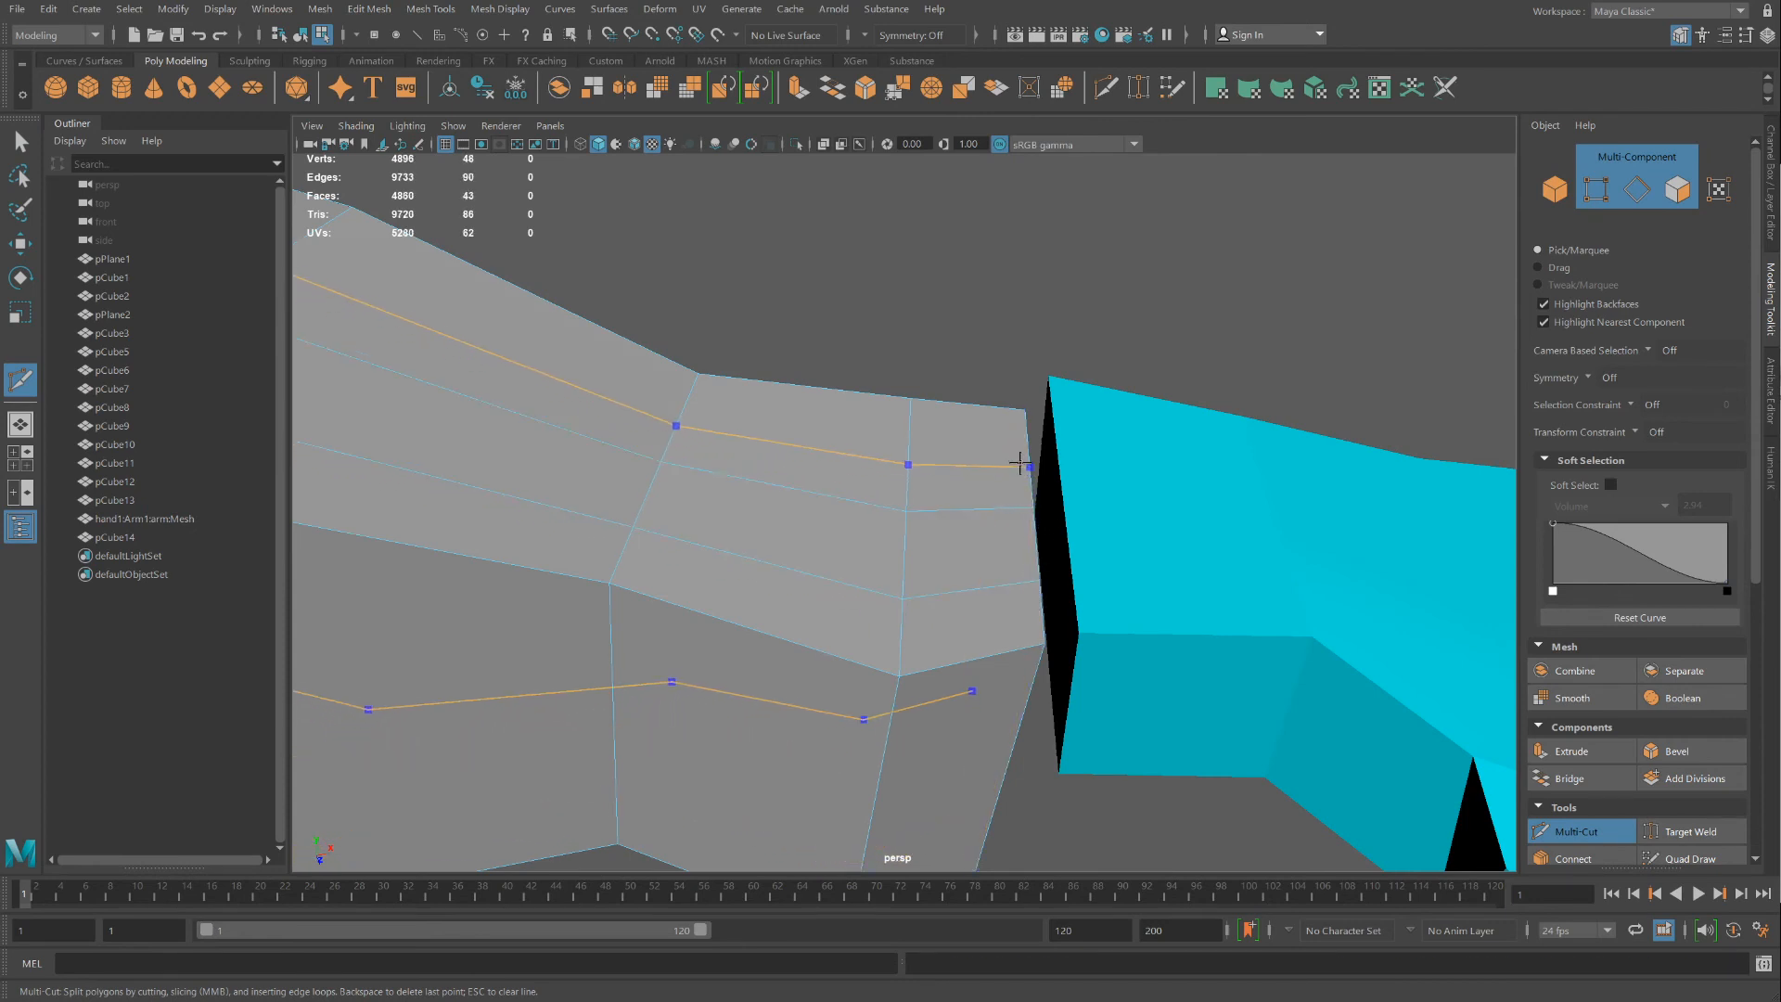
{"action": "left_click", "coordinate": [1028, 457], "text": "ctrl"}
{"action": "left_click", "coordinate": [352, 206]}
{"action": "key", "text": "Escape"}
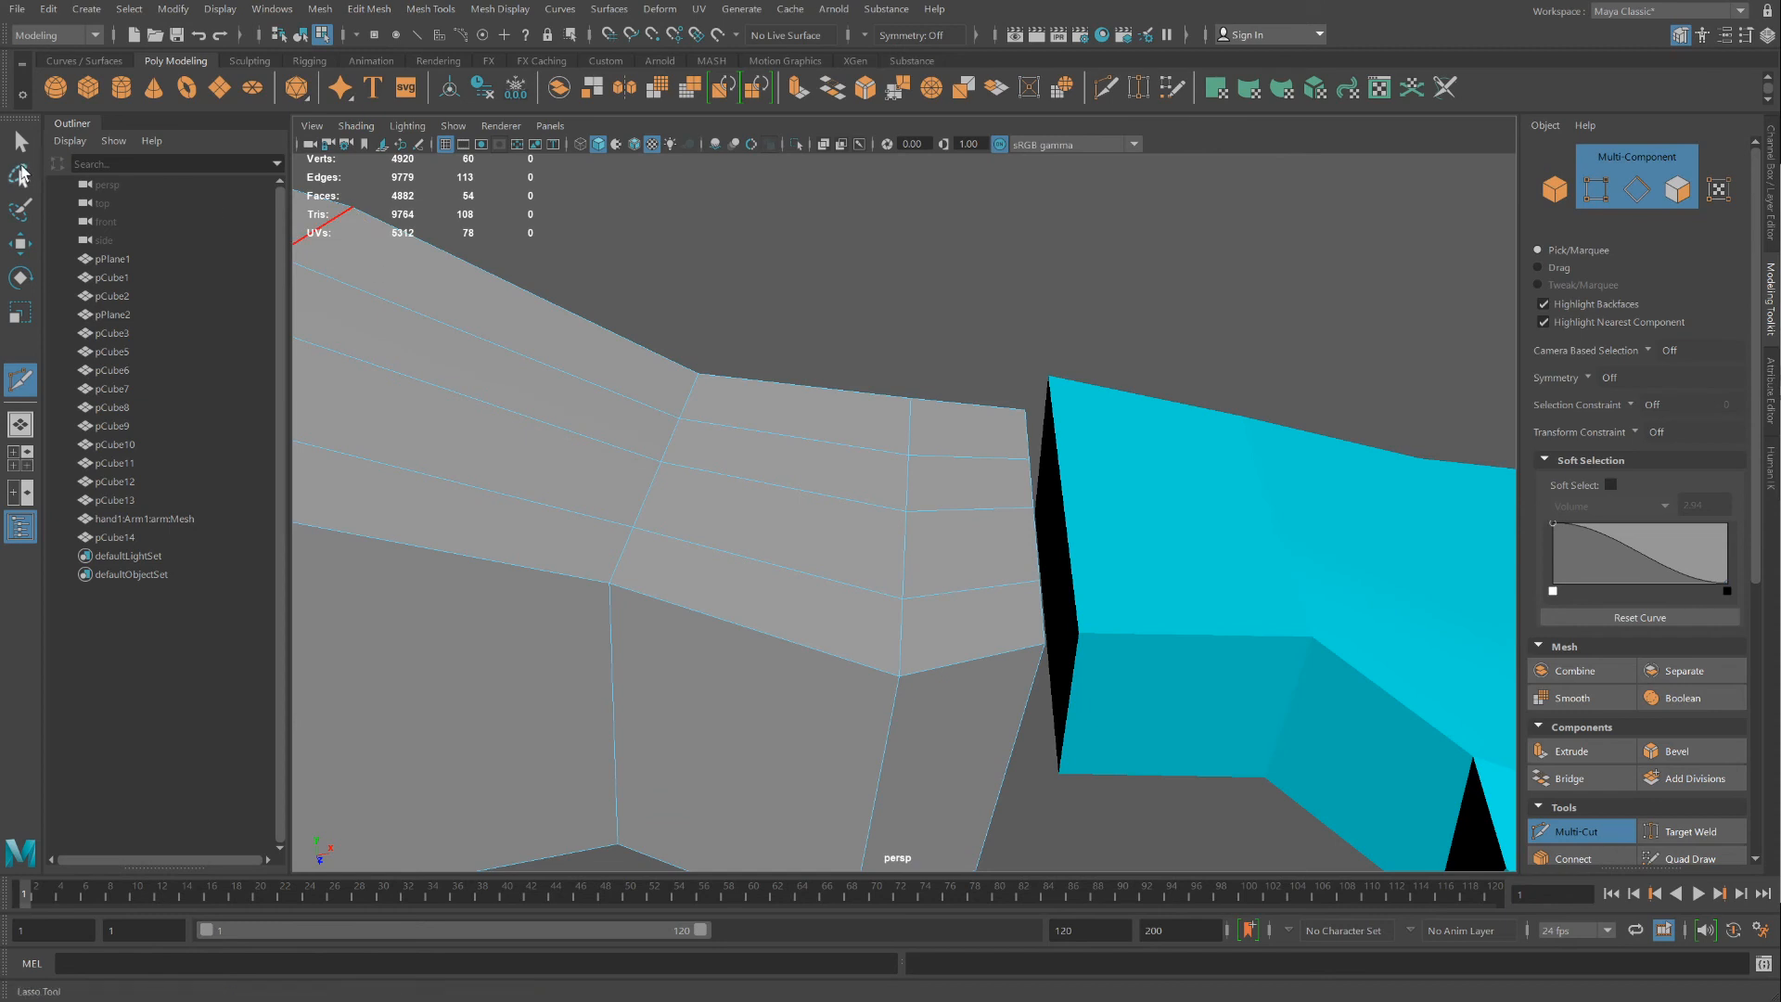
{"action": "key", "text": "q"}
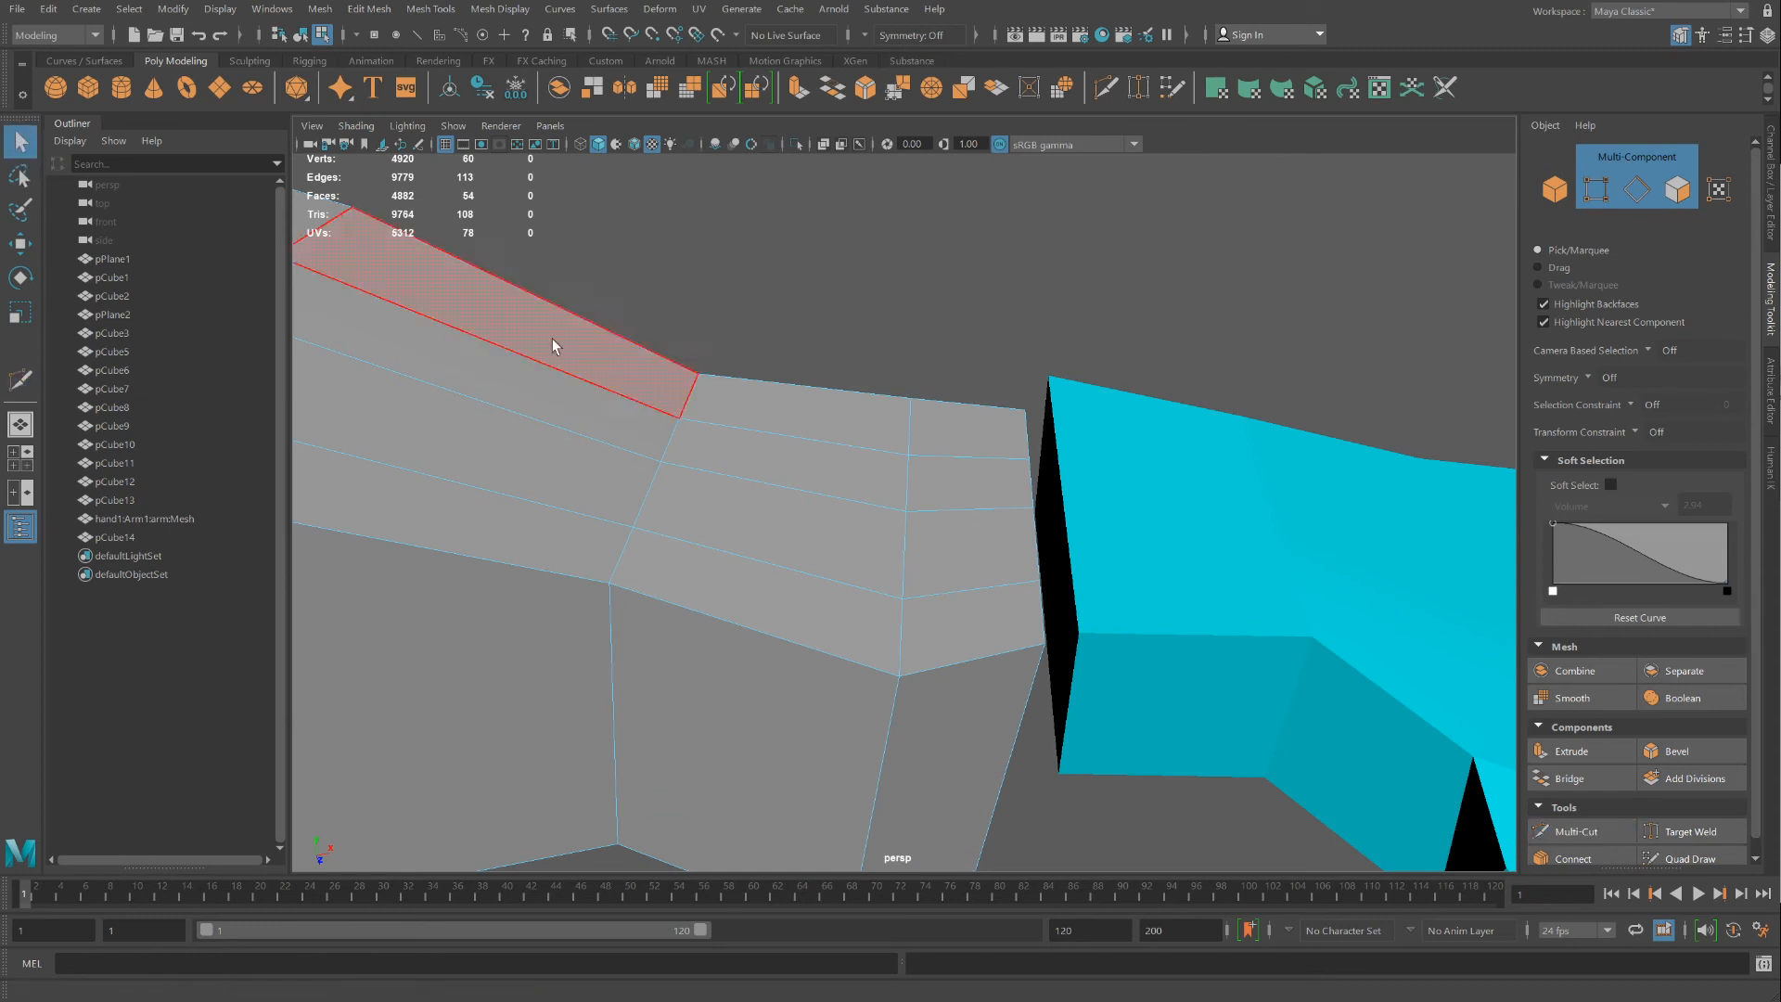
Select the hand and forearm as whole objects and combine them into one mesh
{"action": "left_click", "coordinate": [1191, 701]}
{"action": "scroll", "coordinate": [1114, 638], "scroll_direction": "down", "scroll_amount": 4}
{"action": "right_click_drag", "start_coordinate": [1054, 595], "coordinate": [1137, 503]}
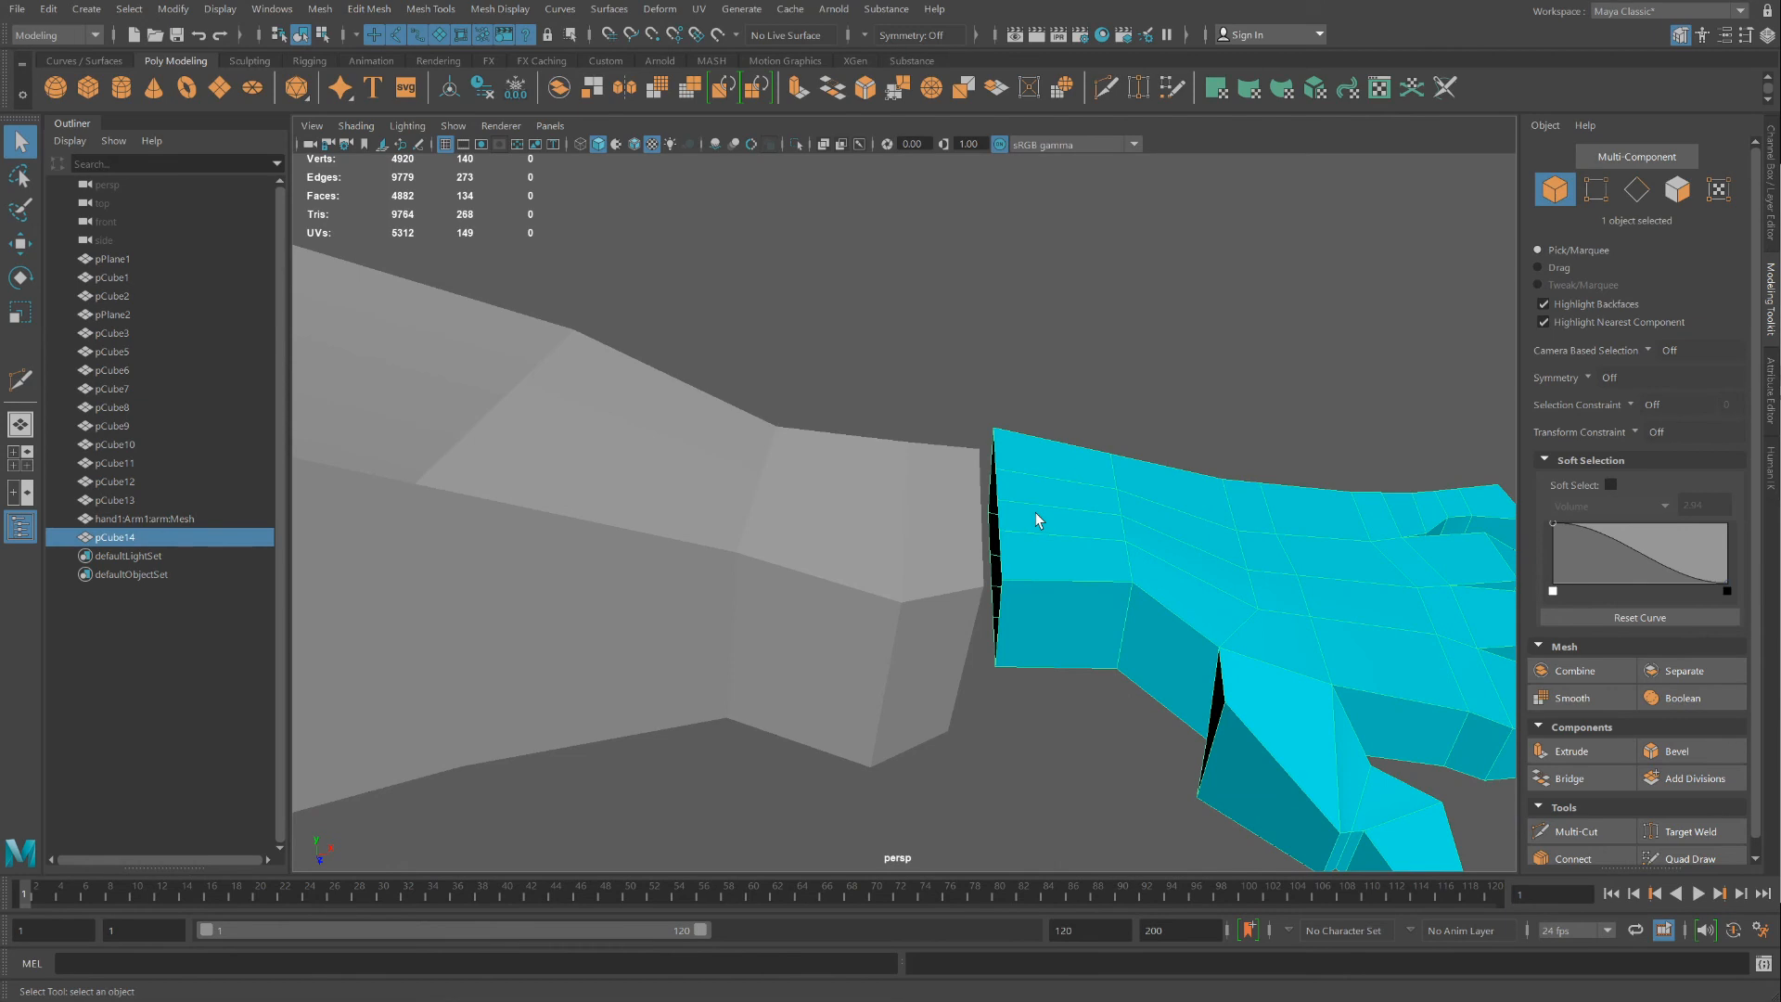
{"action": "left_click", "coordinate": [898, 516], "text": "shift"}
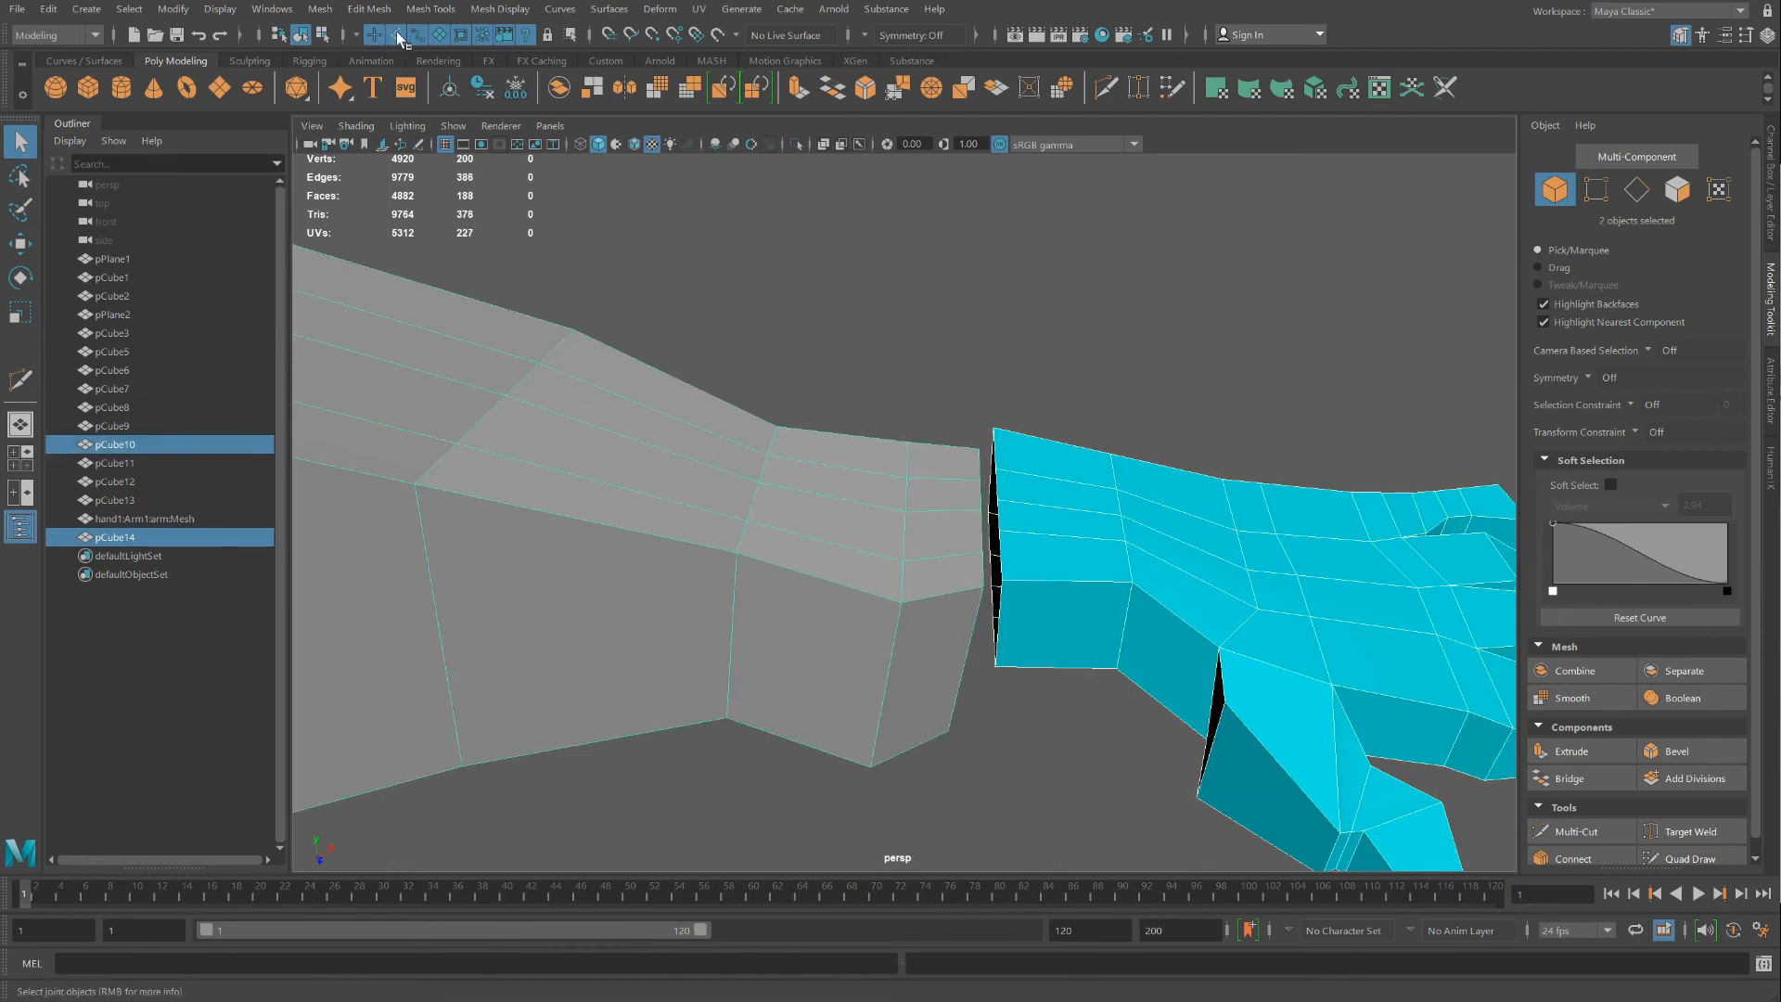
{"action": "left_click", "coordinate": [320, 9]}
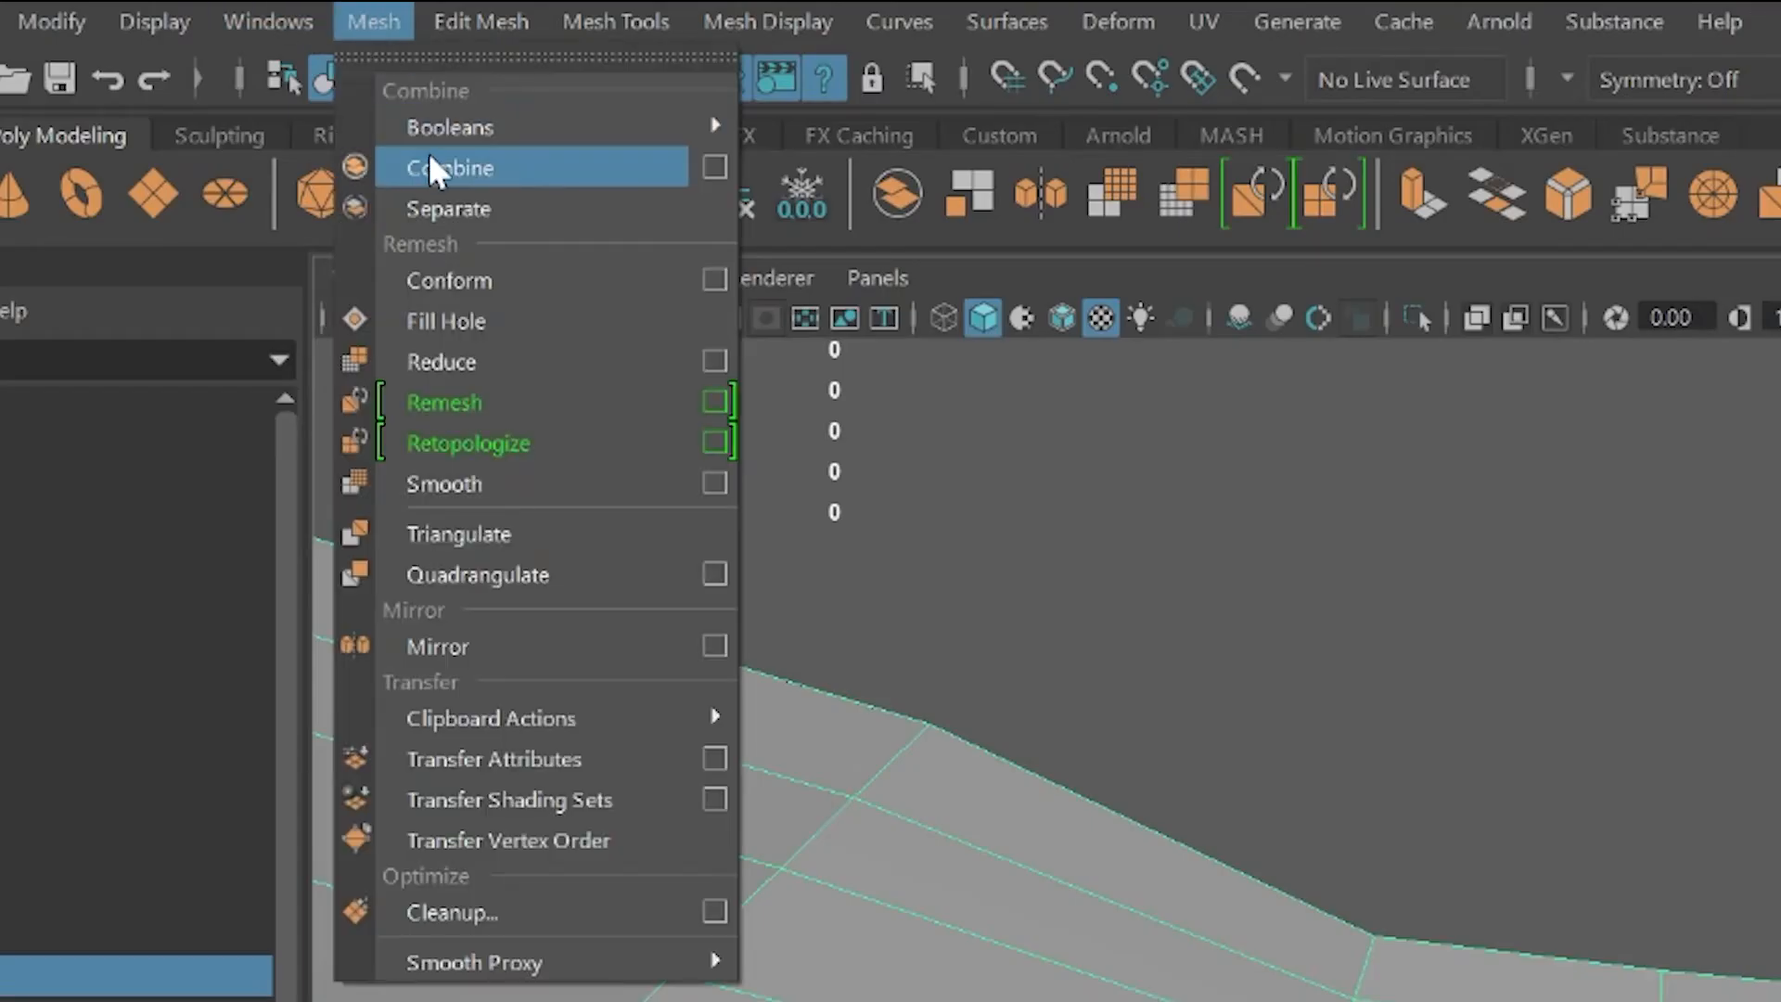
{"action": "left_click", "coordinate": [714, 167]}
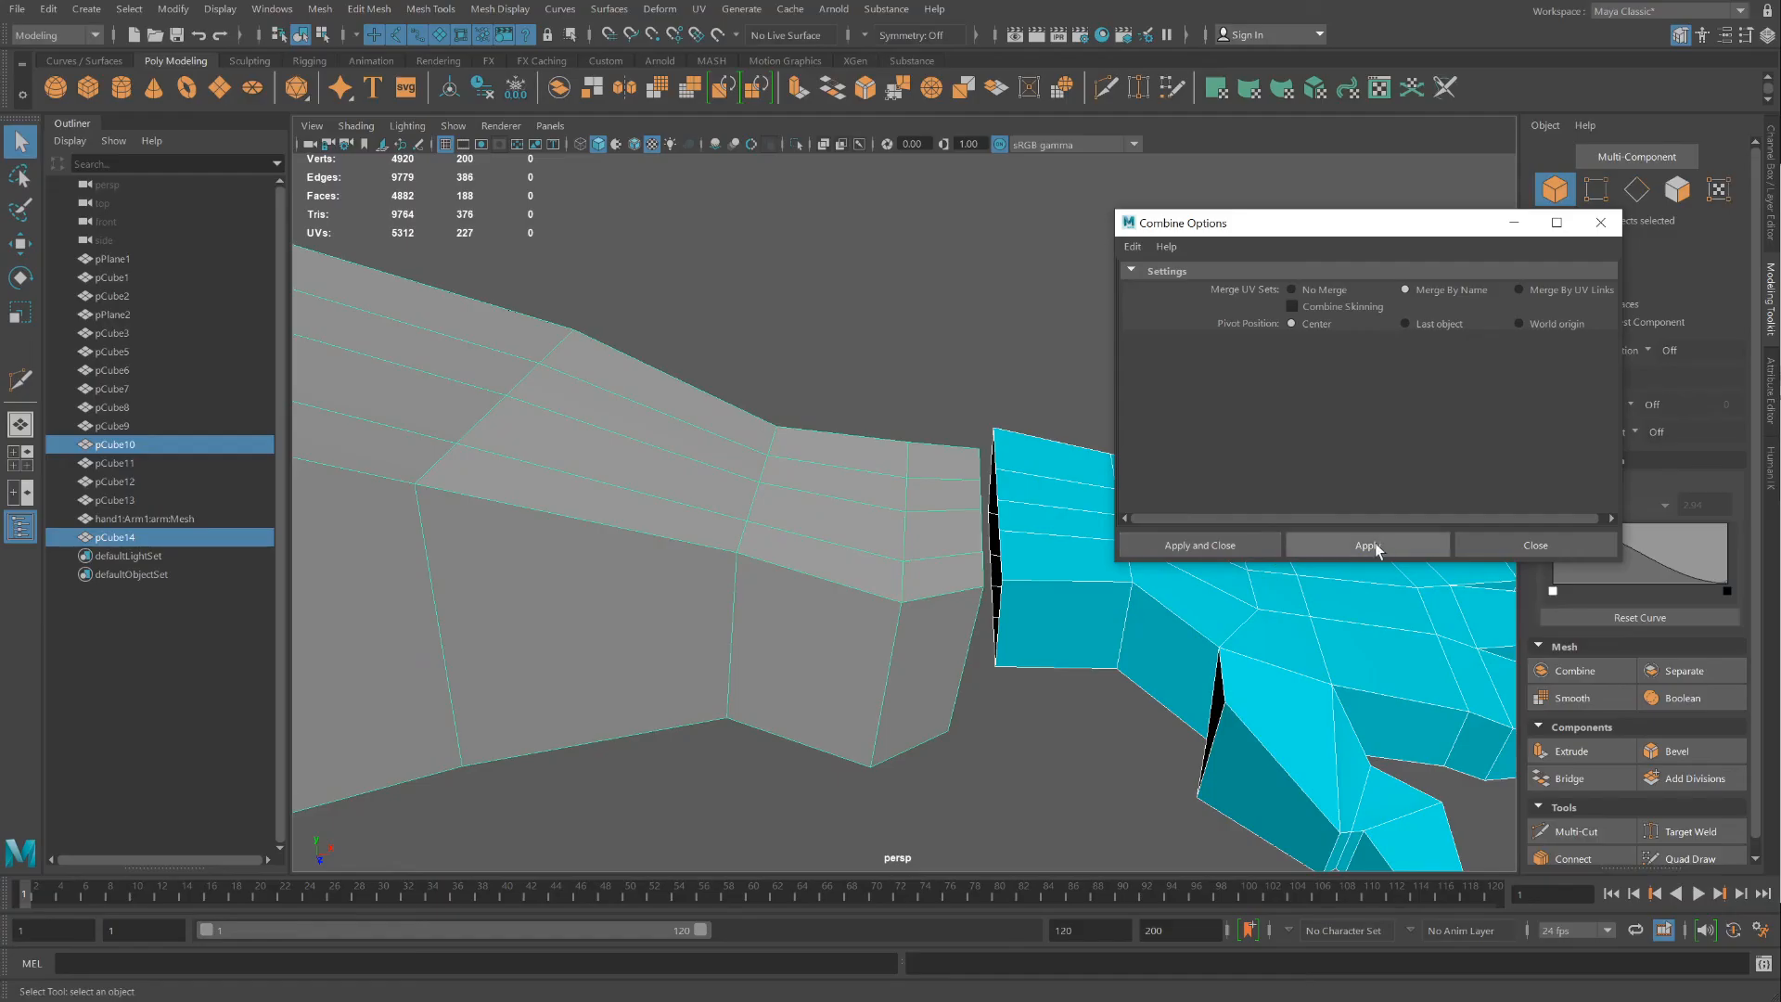
{"action": "left_click", "coordinate": [847, 936]}
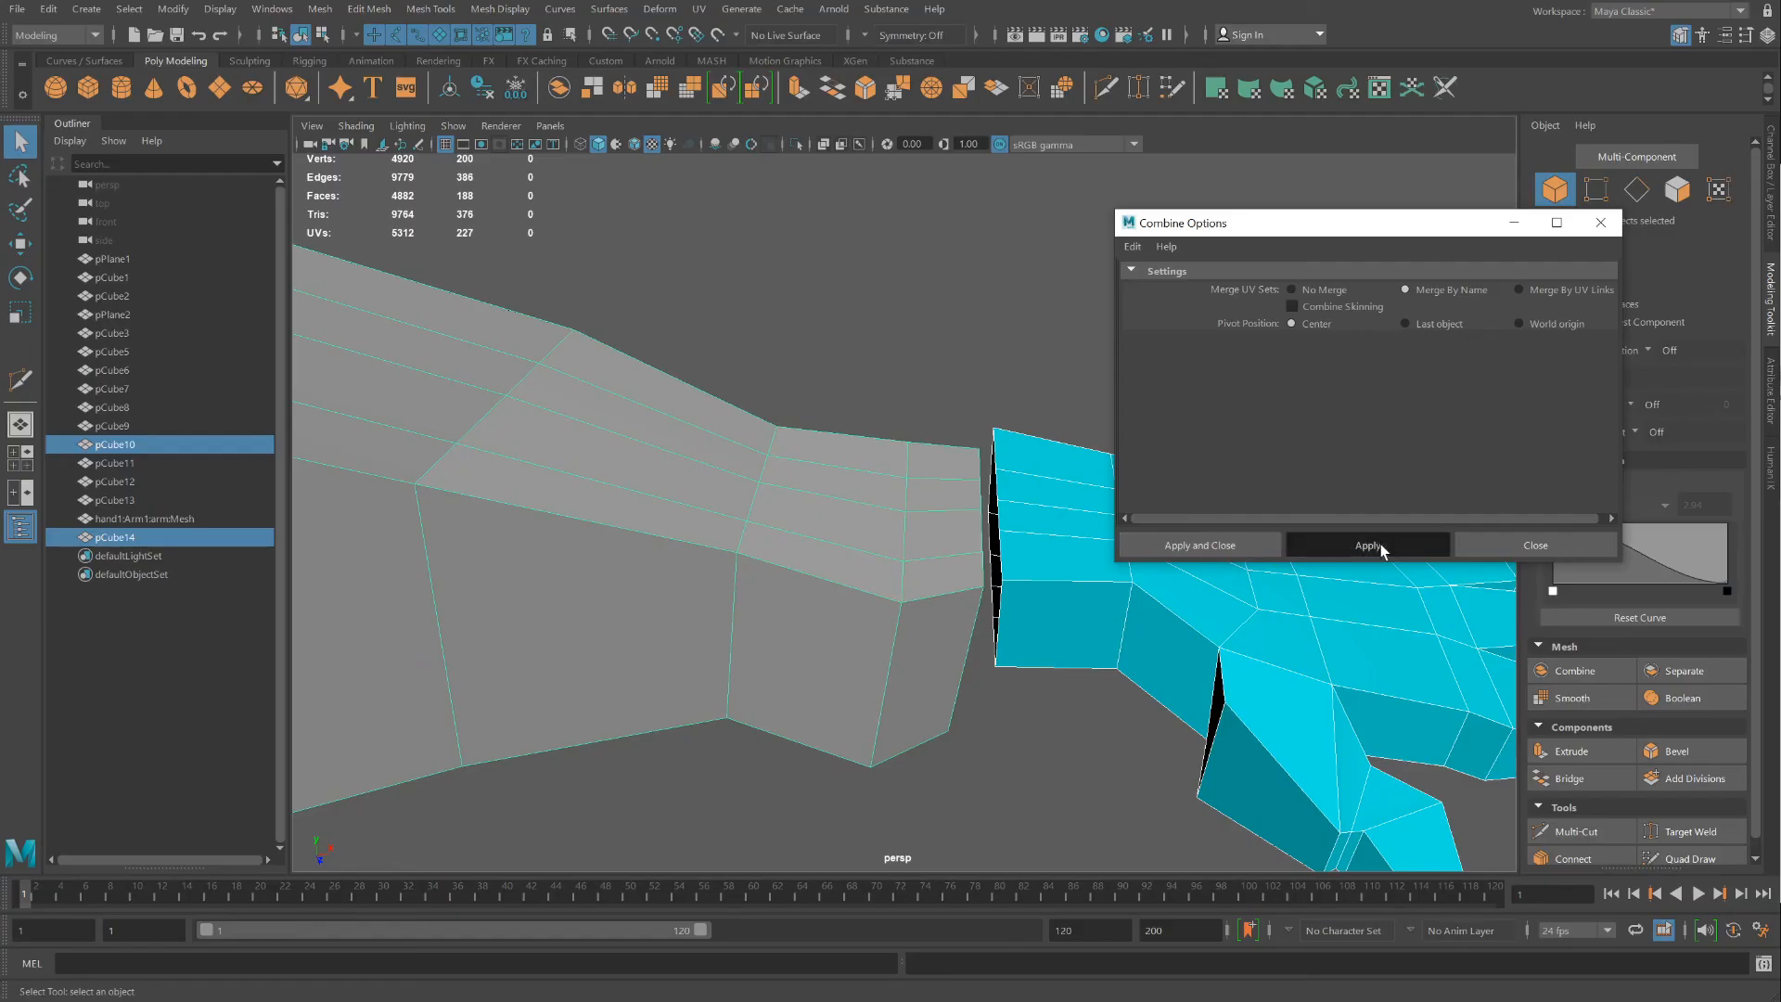
{"action": "left_click", "coordinate": [1535, 544]}
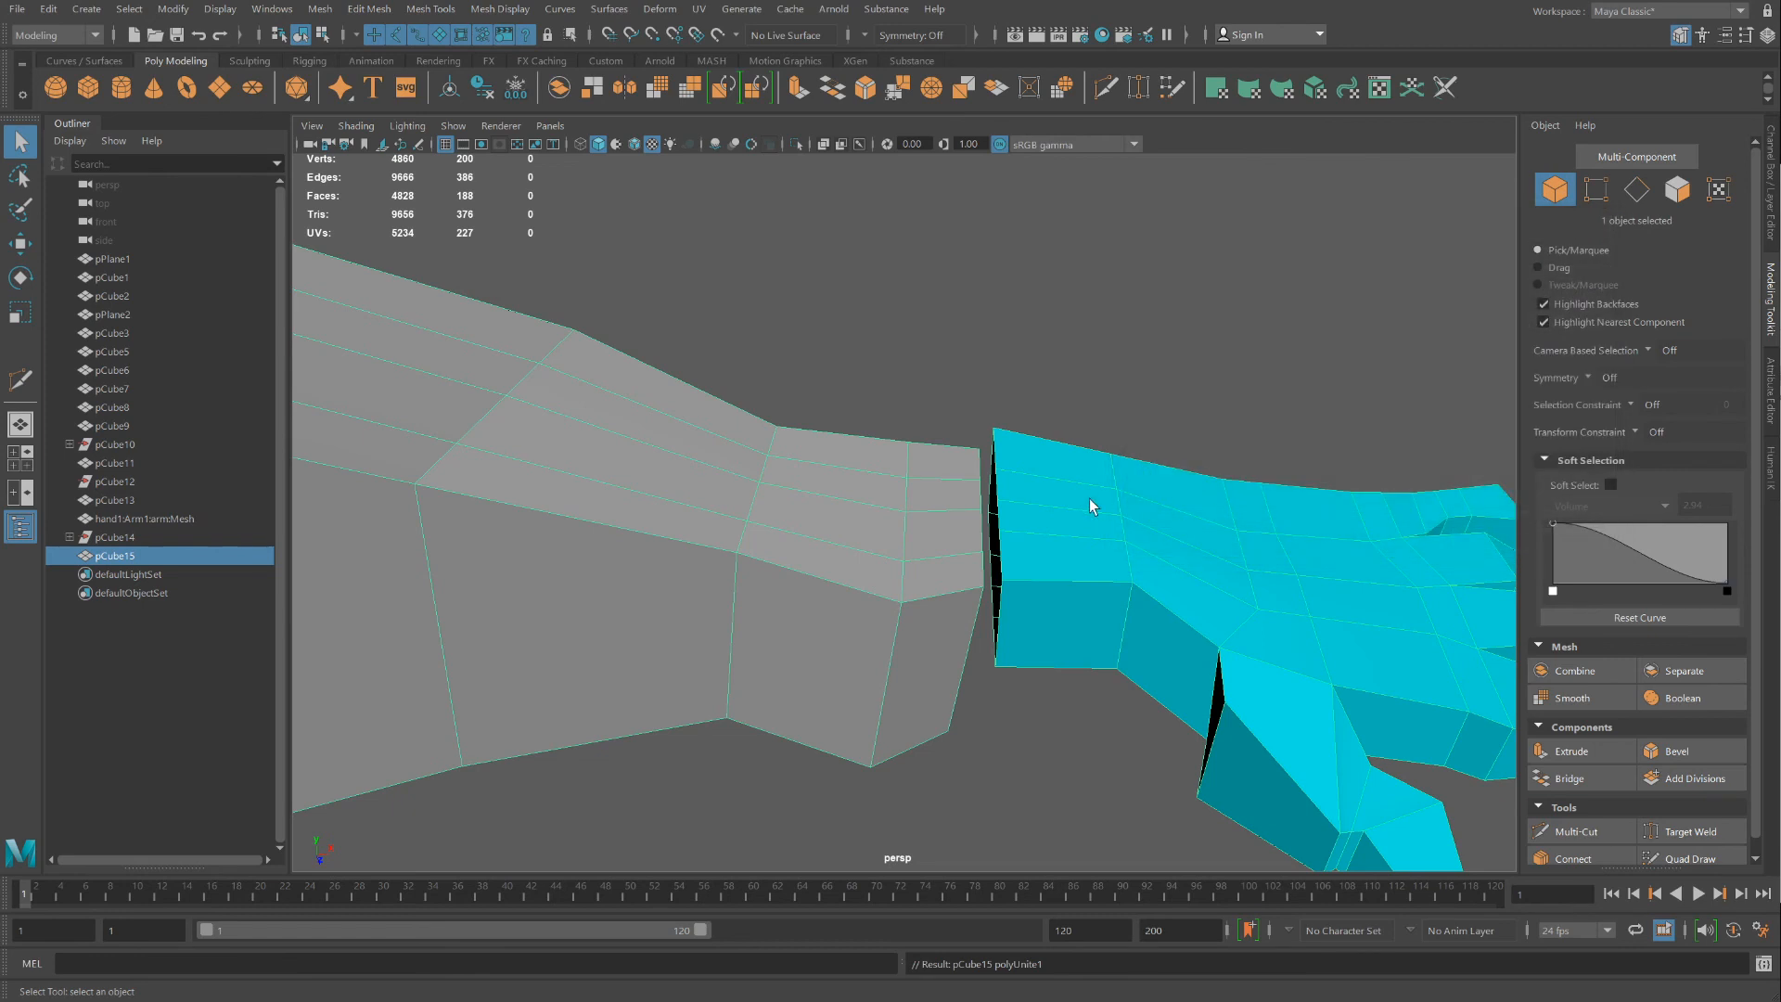
Merge the uppermost pair of facing wrist vertices between the forearm and the hand
{"action": "scroll", "coordinate": [1089, 498], "scroll_direction": "up", "scroll_amount": 3}
{"action": "right_click_drag", "start_coordinate": [1087, 542], "coordinate": [997, 548]}
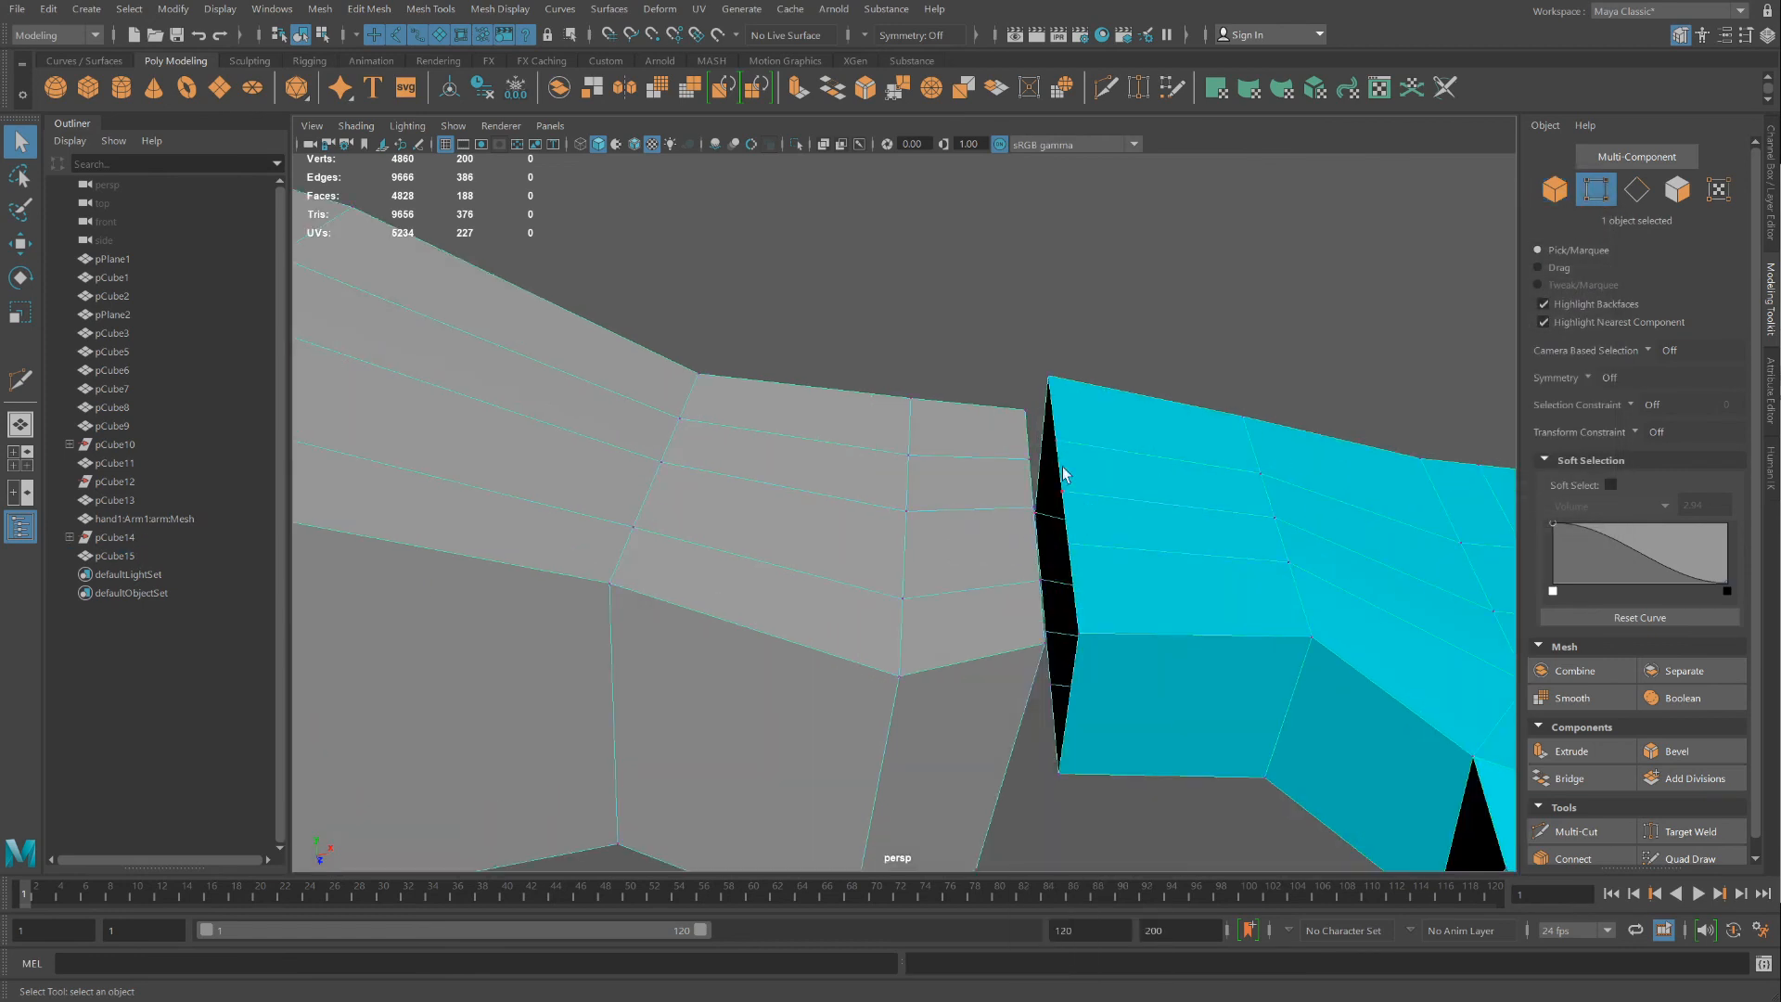
{"action": "mouse_move", "coordinate": [1067, 420]}
{"action": "left_mouse_down"}
{"action": "mouse_move", "coordinate": [1042, 405]}
{"action": "mouse_move", "coordinate": [998, 426]}
{"action": "mouse_move", "coordinate": [1042, 402]}
{"action": "left_mouse_up"}
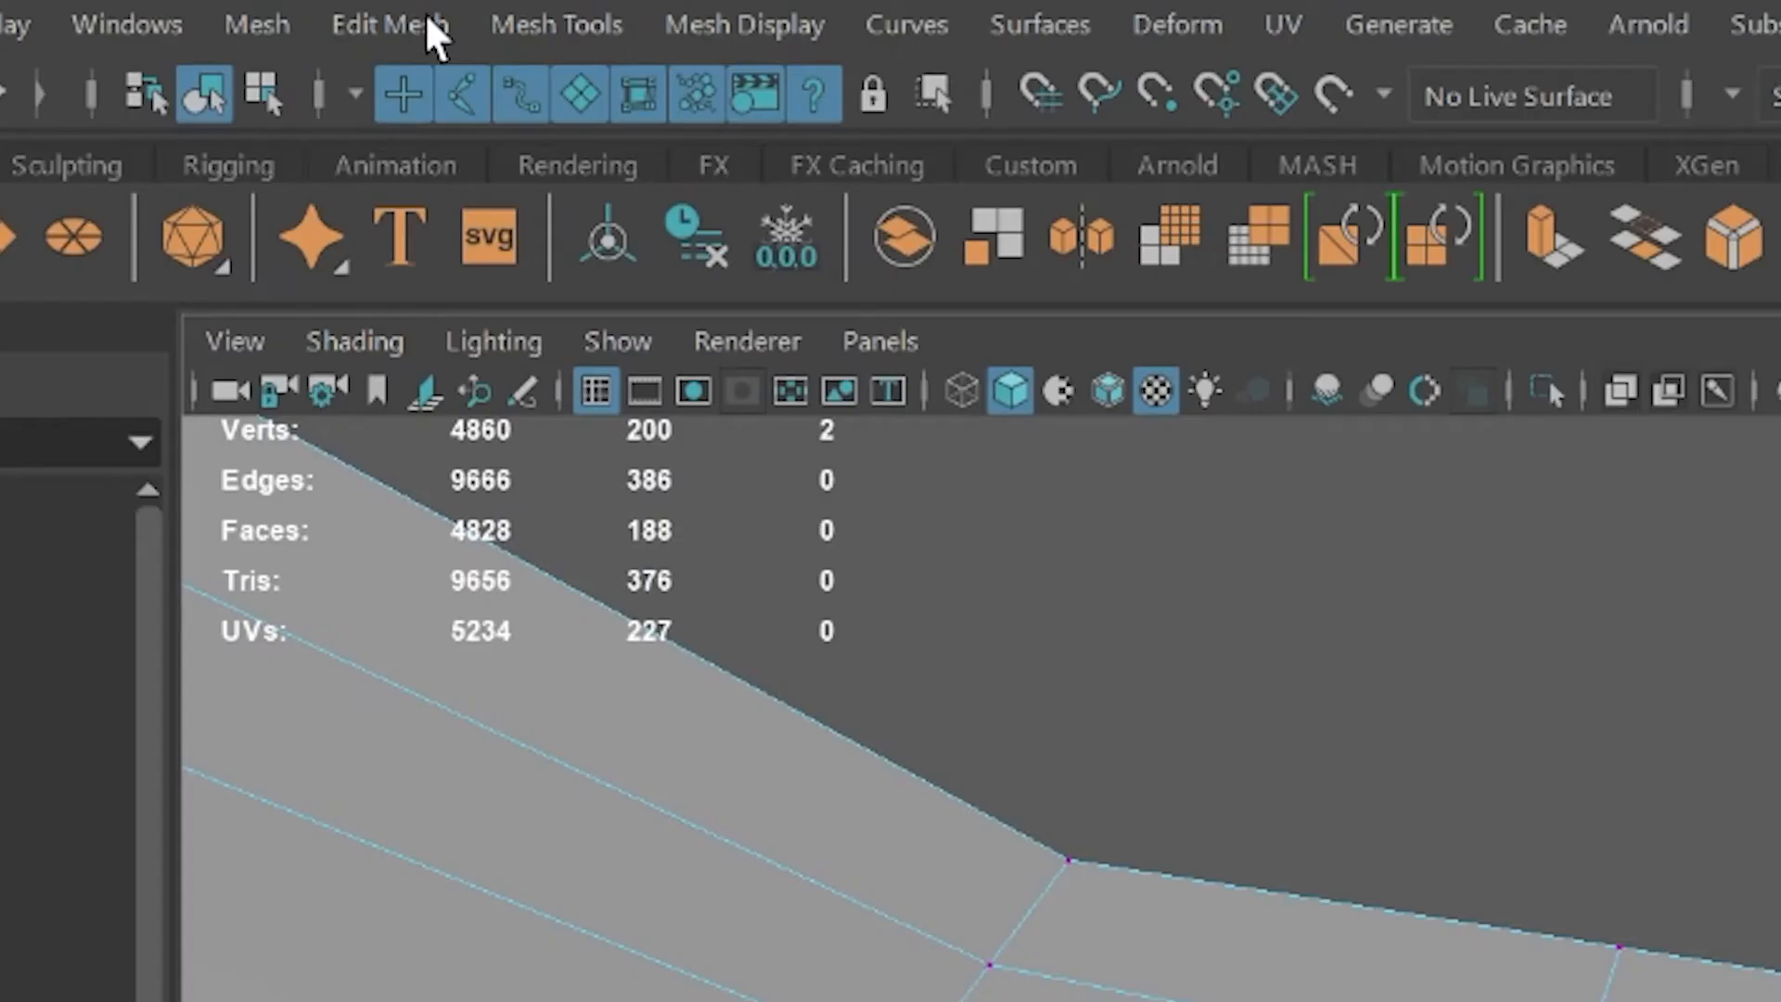
{"action": "left_click", "coordinate": [381, 8]}
{"action": "left_click", "coordinate": [443, 558]}
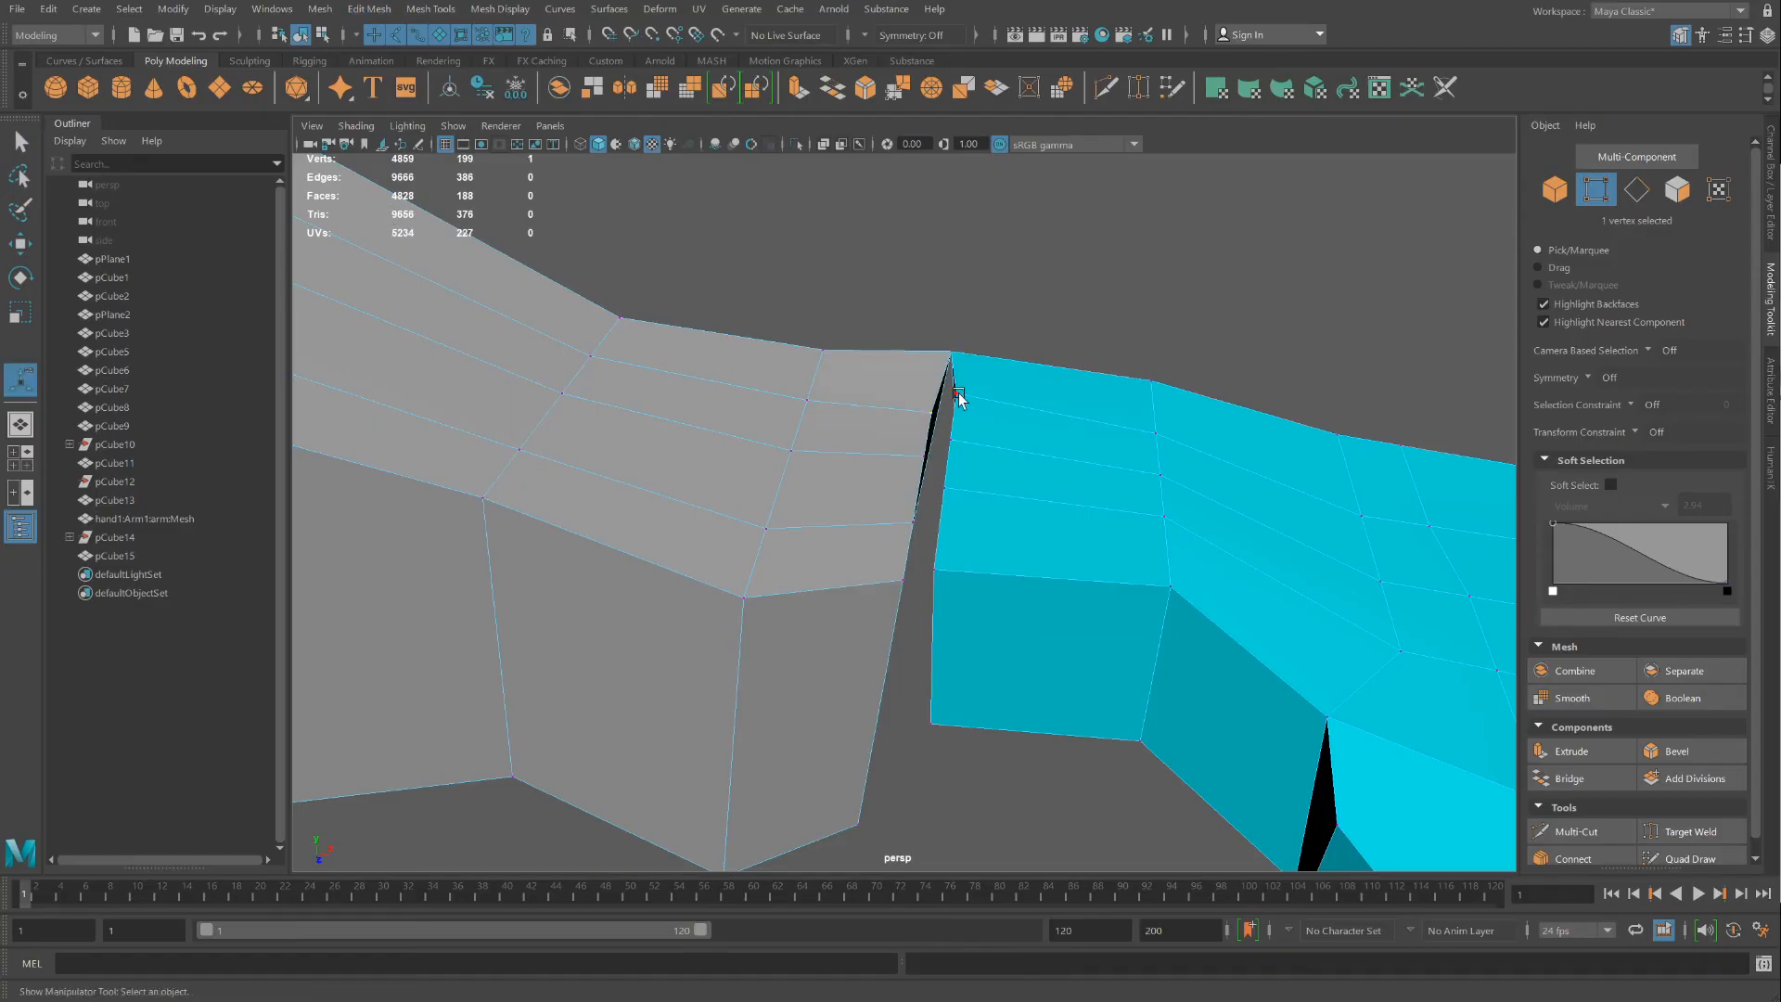
Merge the remaining facing vertex pairs across the top of the wrist and down its near side to the lower corner
{"action": "left_click_drag", "start_coordinate": [1026, 444], "coordinate": [1026, 438], "text": "alt"}
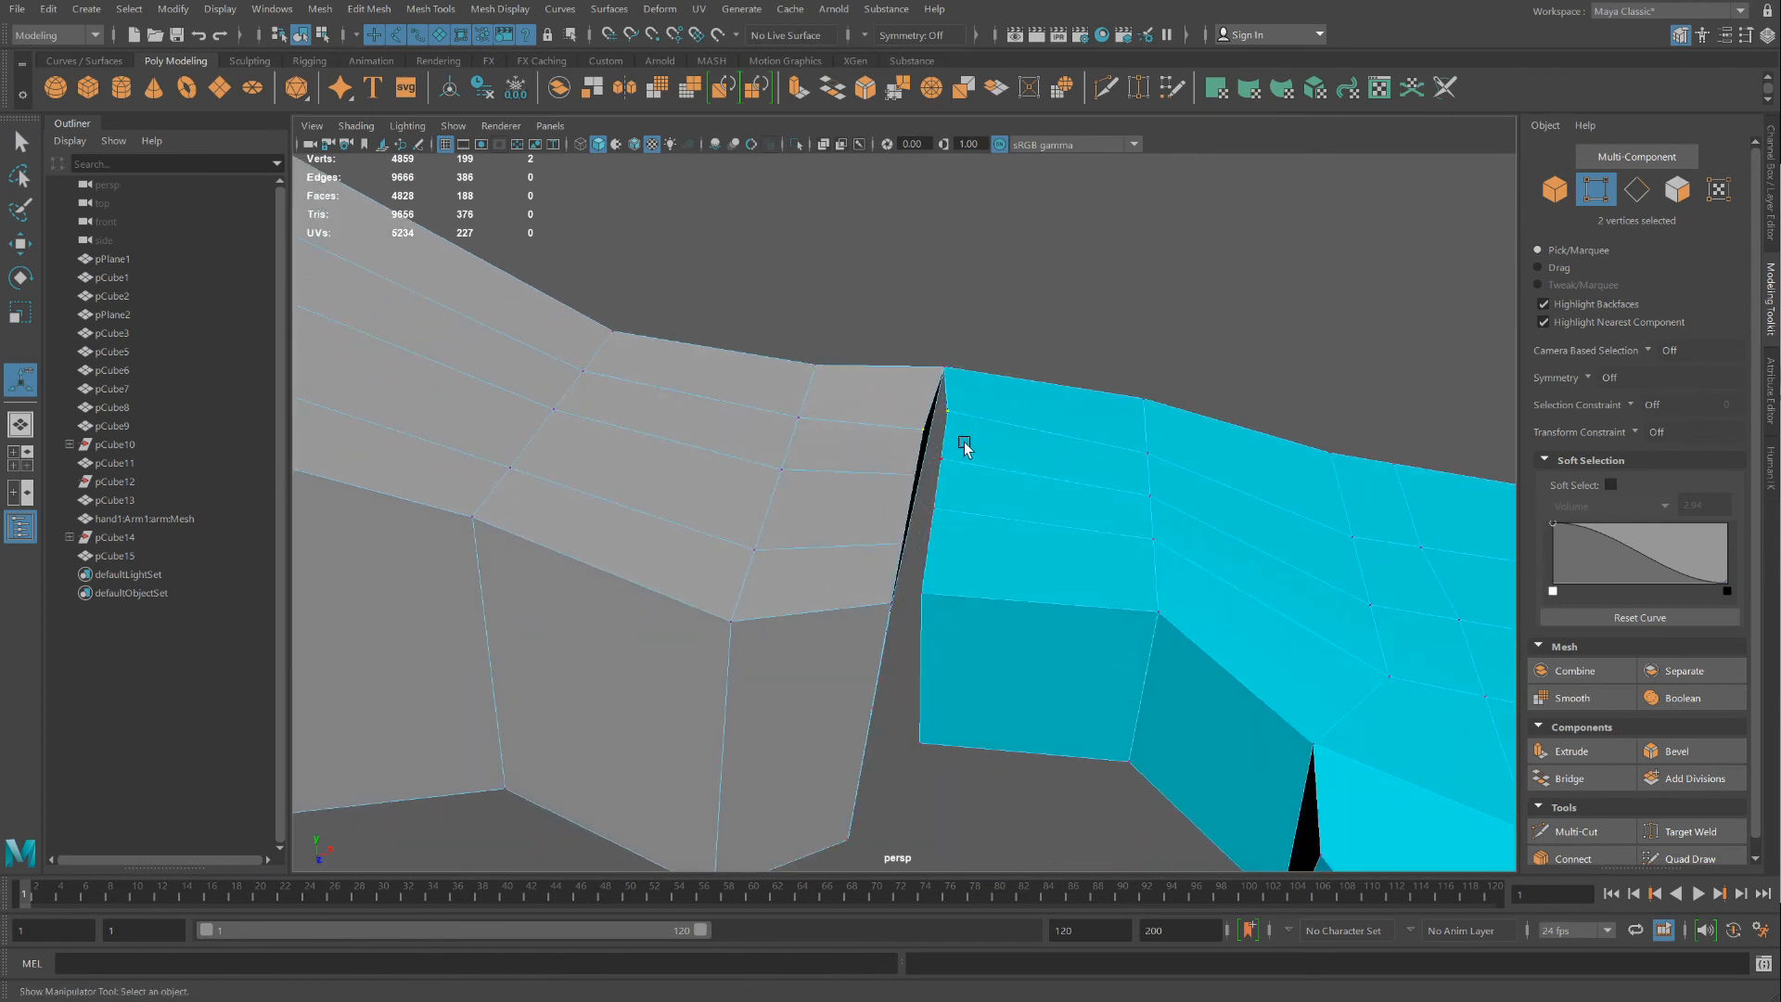
{"action": "key", "text": "g"}
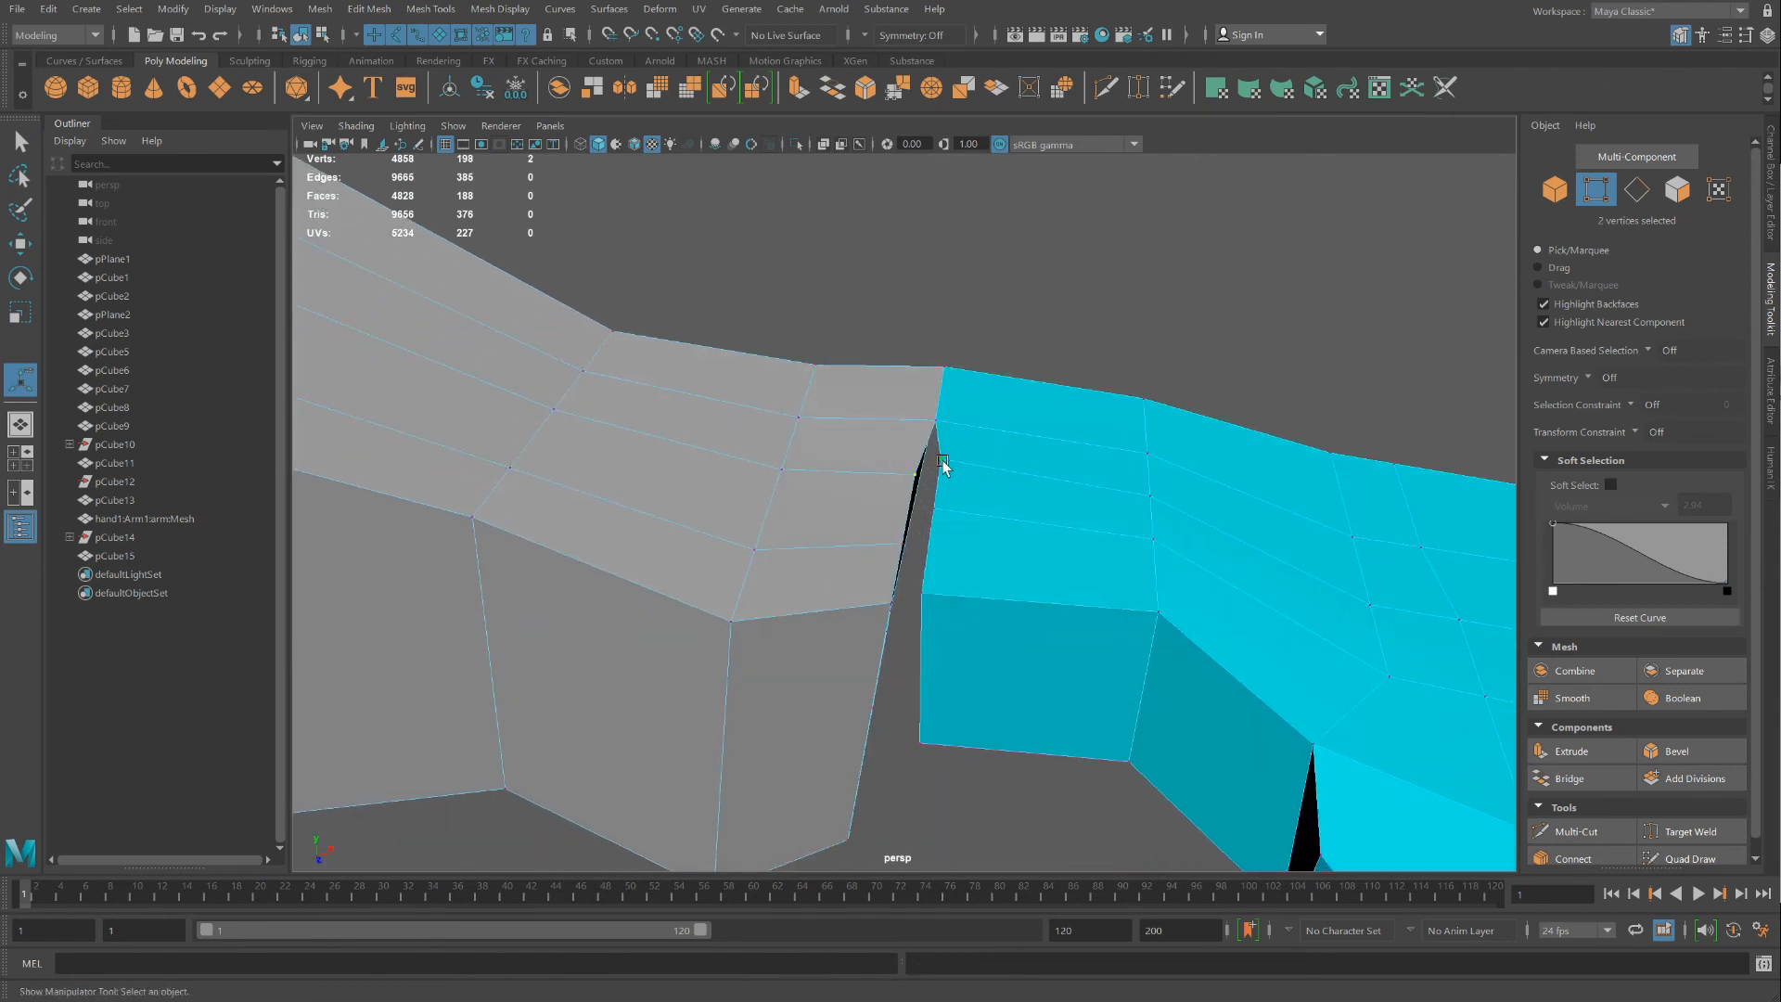
{"action": "key", "text": "g"}
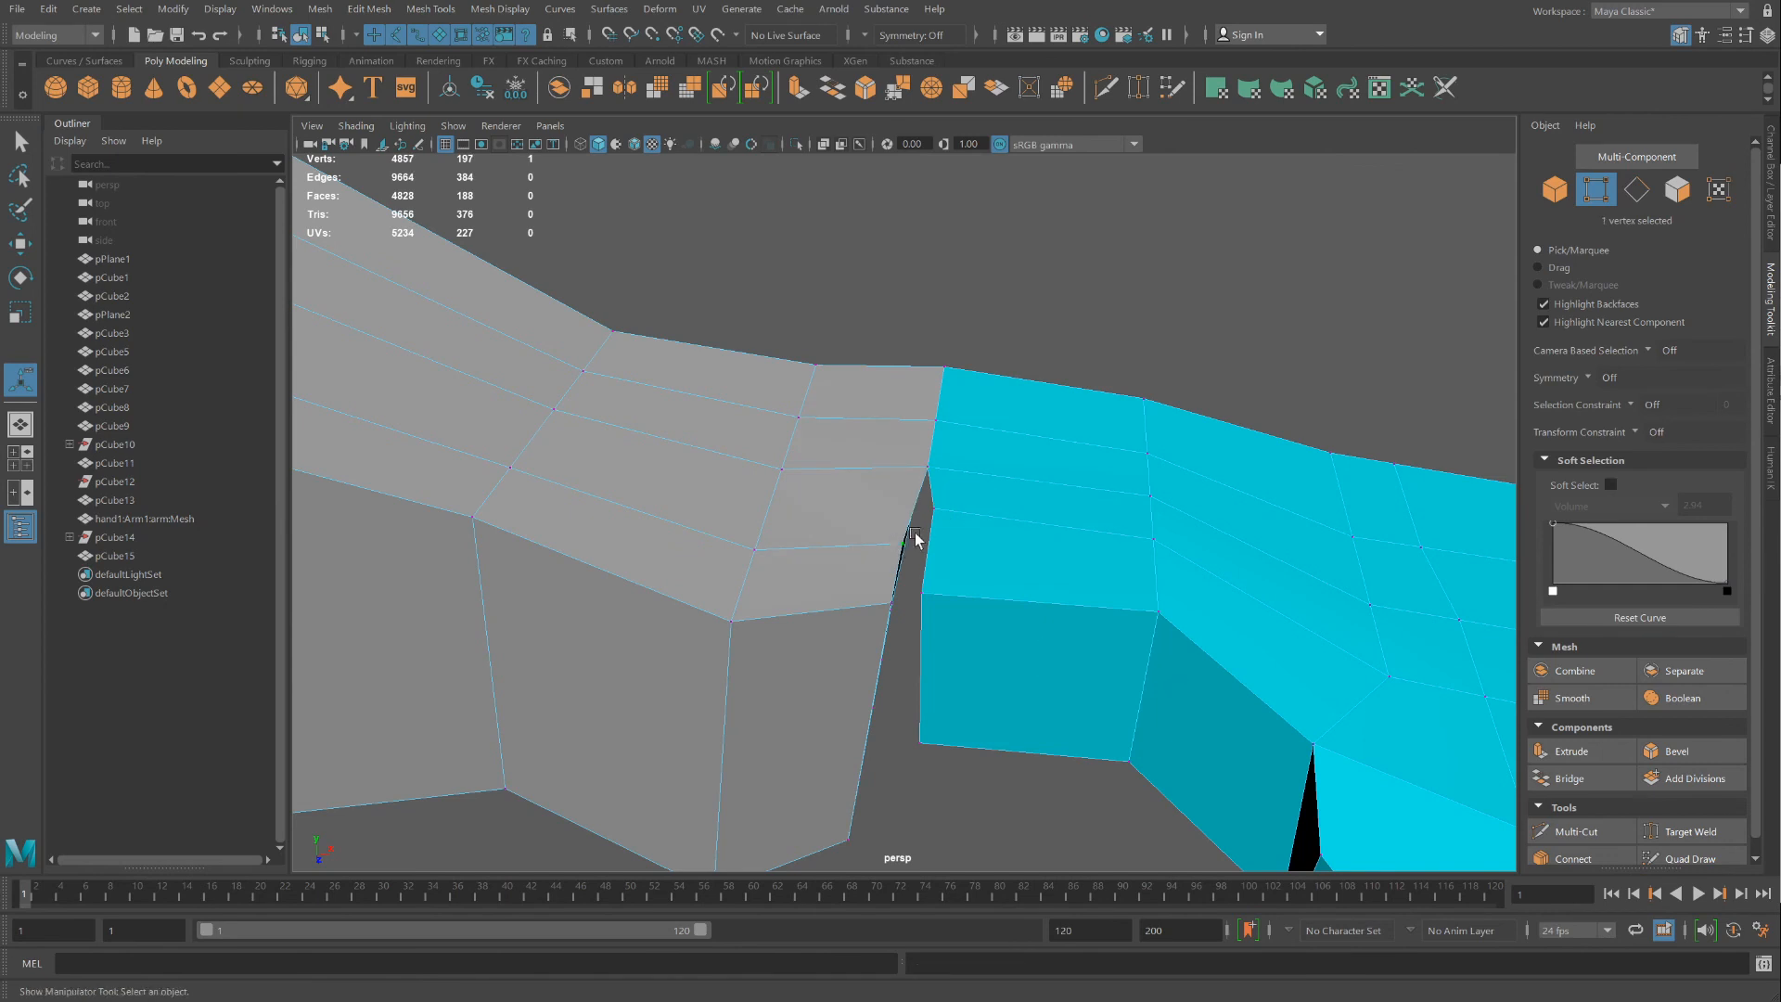
{"action": "key", "text": "g"}
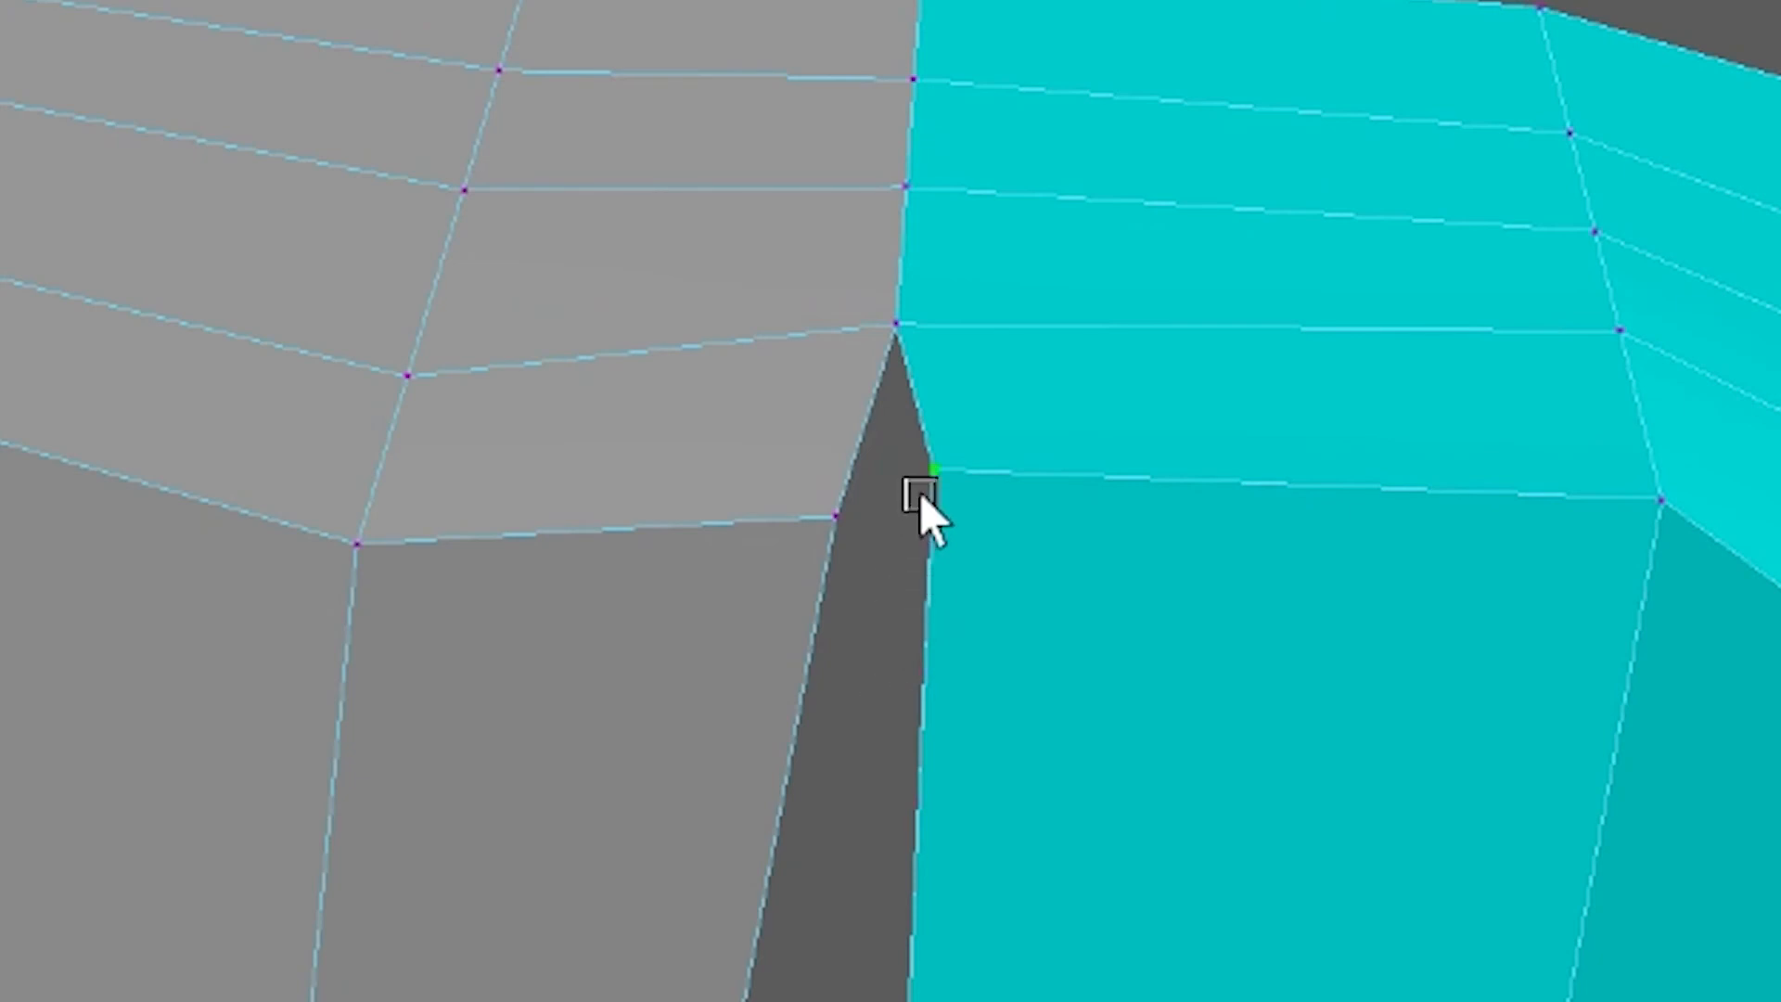
{"action": "left_click", "coordinate": [834, 519], "text": "shift"}
{"action": "key", "text": "g"}
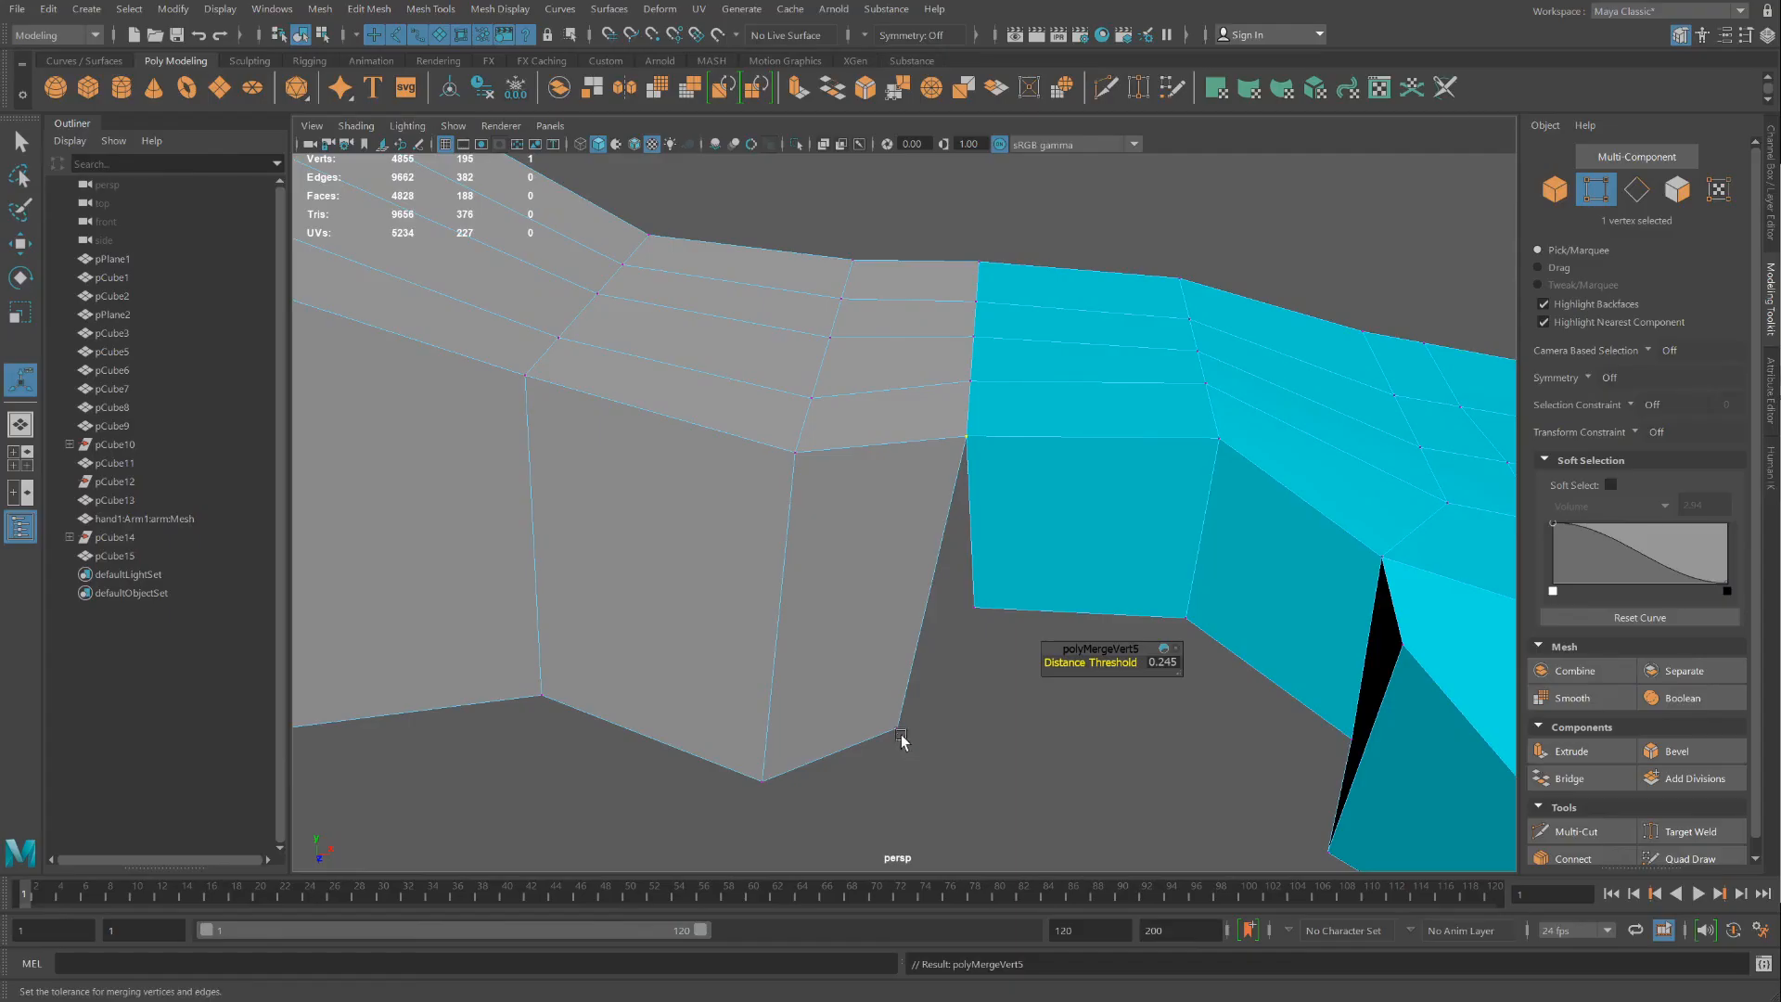
{"action": "left_click", "coordinate": [898, 729]}
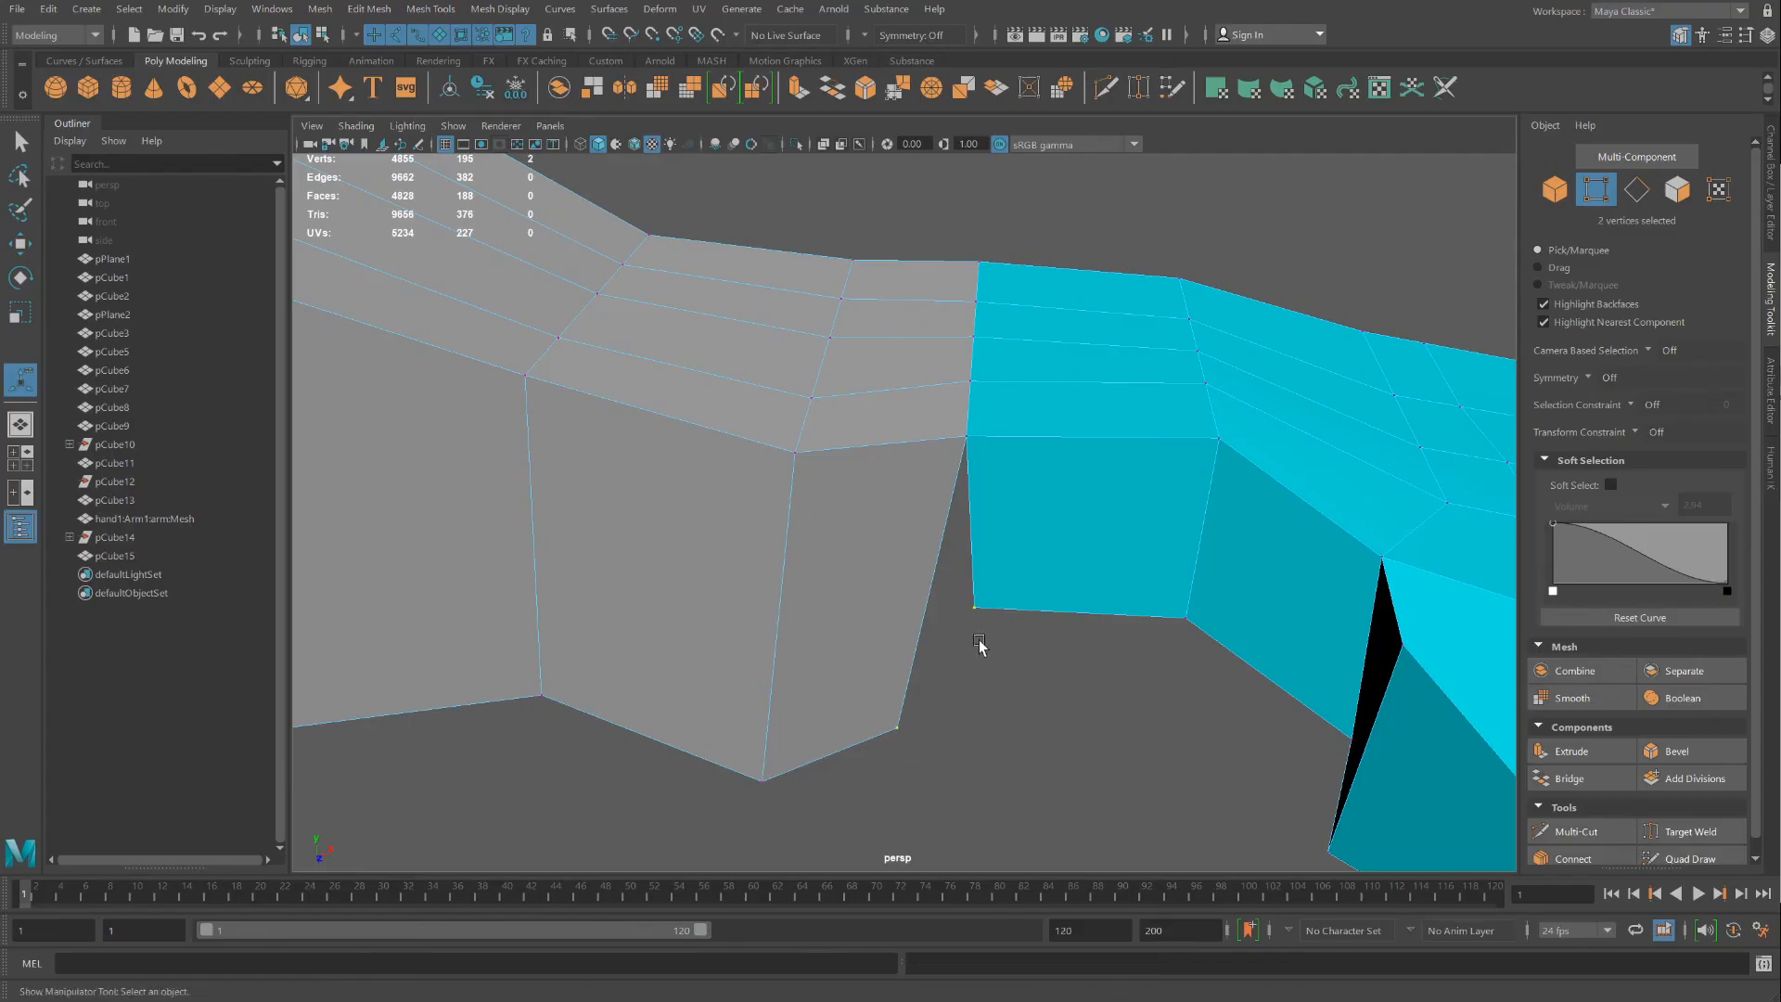
{"action": "key", "text": "g"}
Merge the remaining forearm and hand vertex pairs on the underside to close the wrist gap
{"action": "left_click_drag", "start_coordinate": [972, 655], "coordinate": [816, 575], "text": "alt"}
{"action": "left_click", "coordinate": [770, 300]}
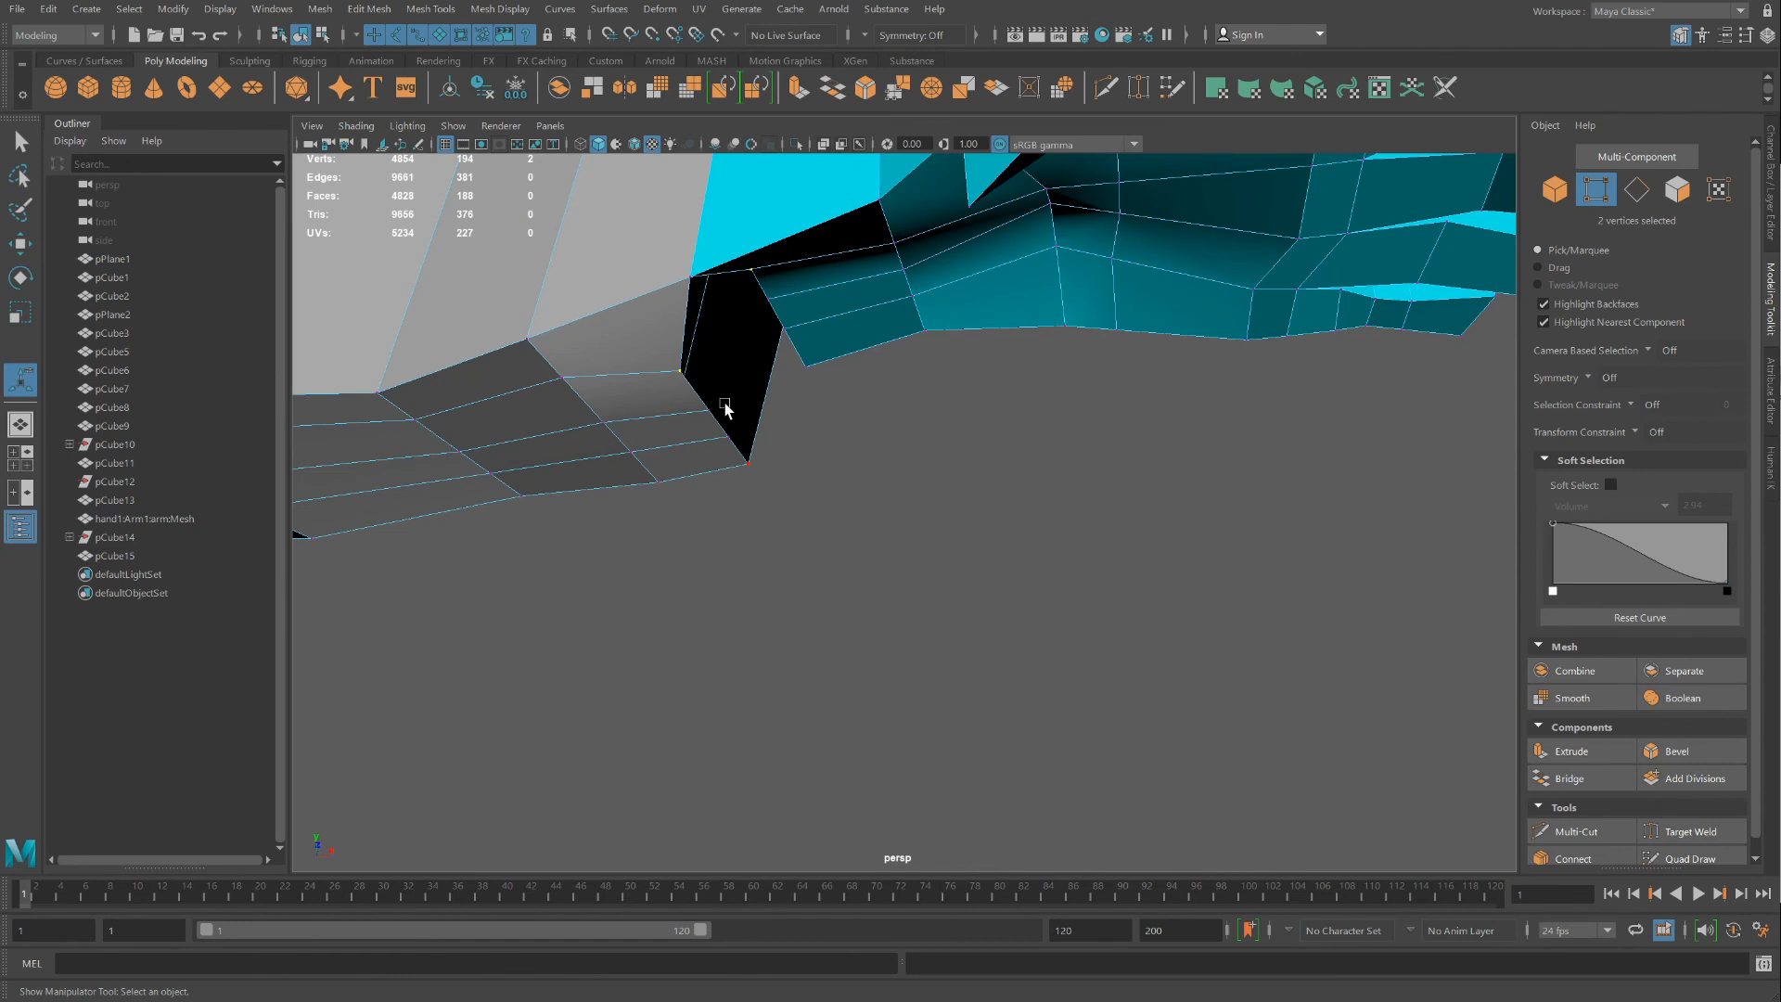
{"action": "key", "text": "g"}
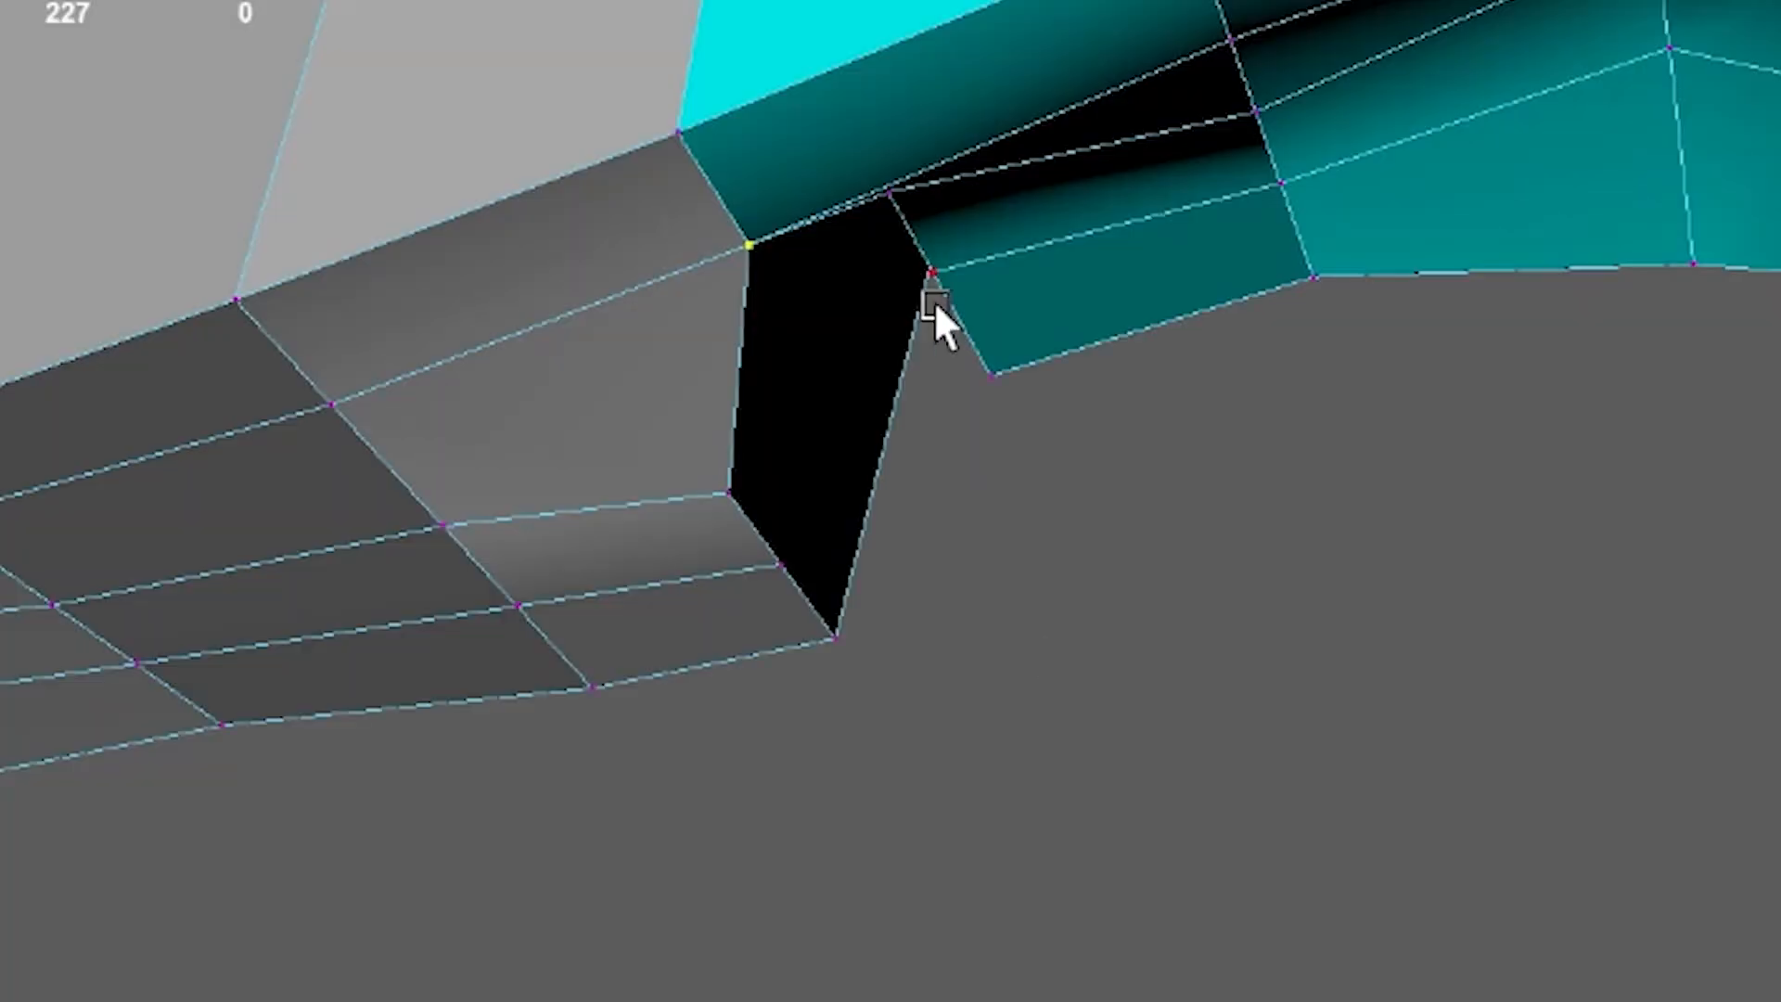
{"action": "left_click", "coordinate": [978, 372]}
{"action": "key", "text": "g"}
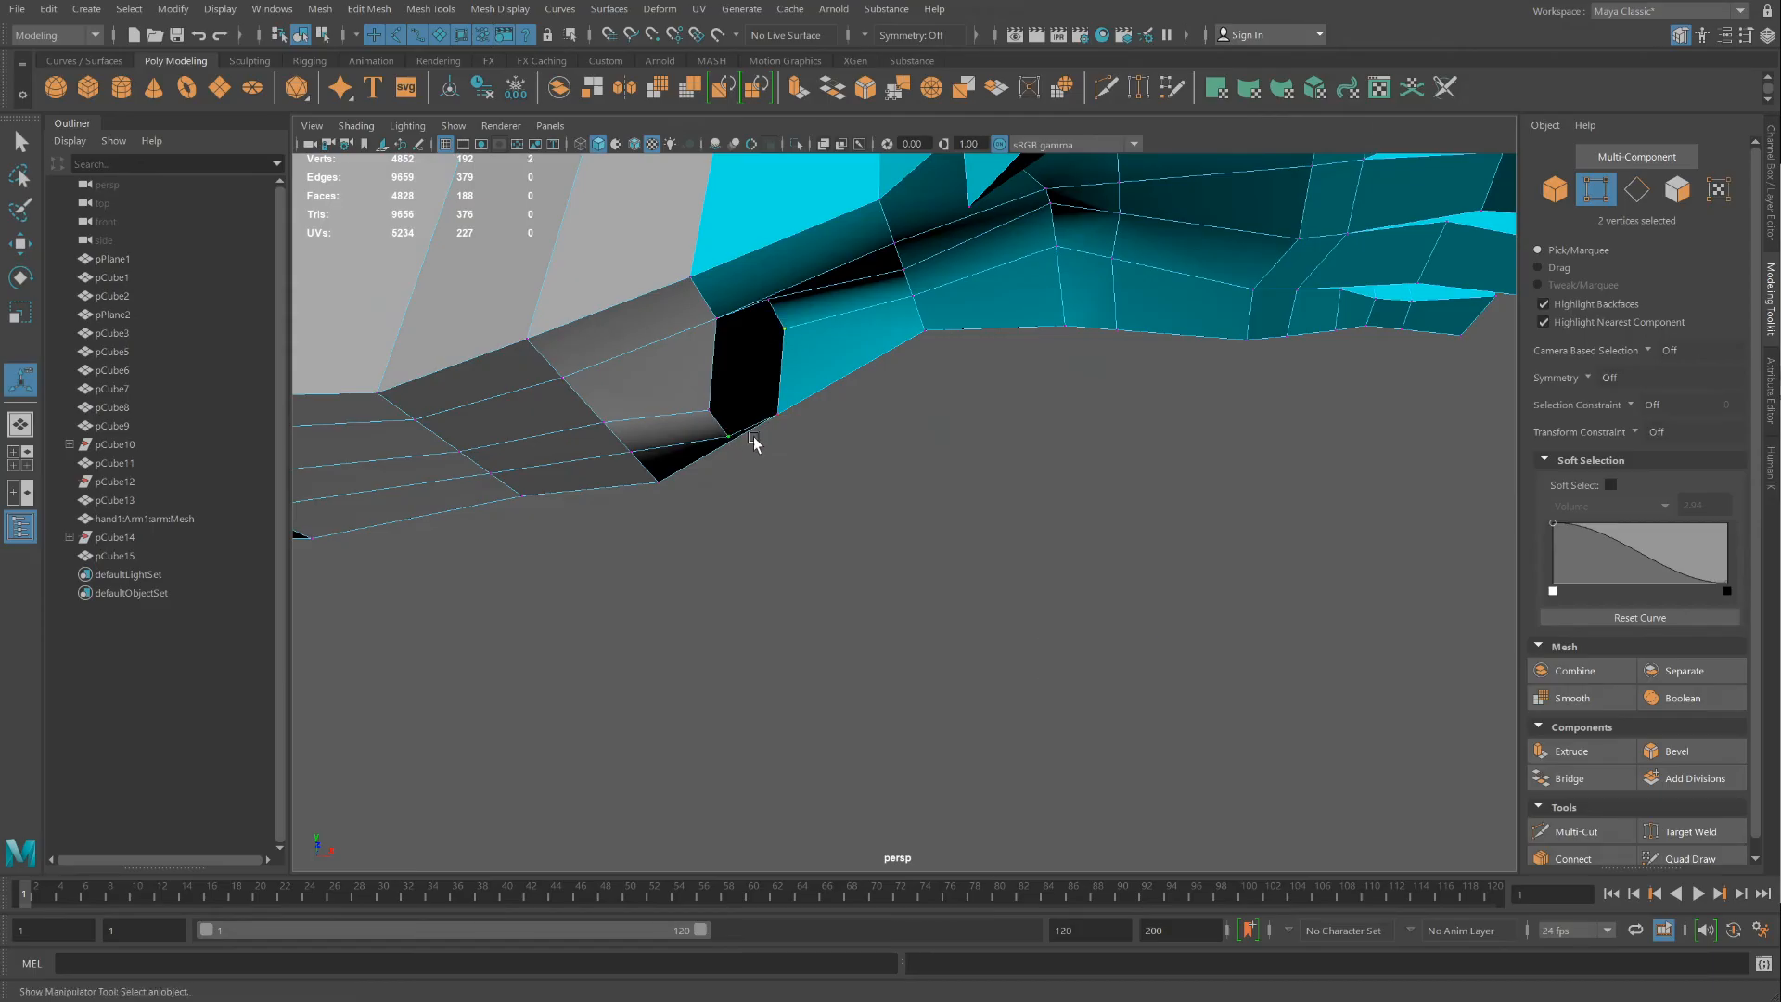
{"action": "left_click_drag", "start_coordinate": [754, 443], "coordinate": [907, 572], "text": "alt"}
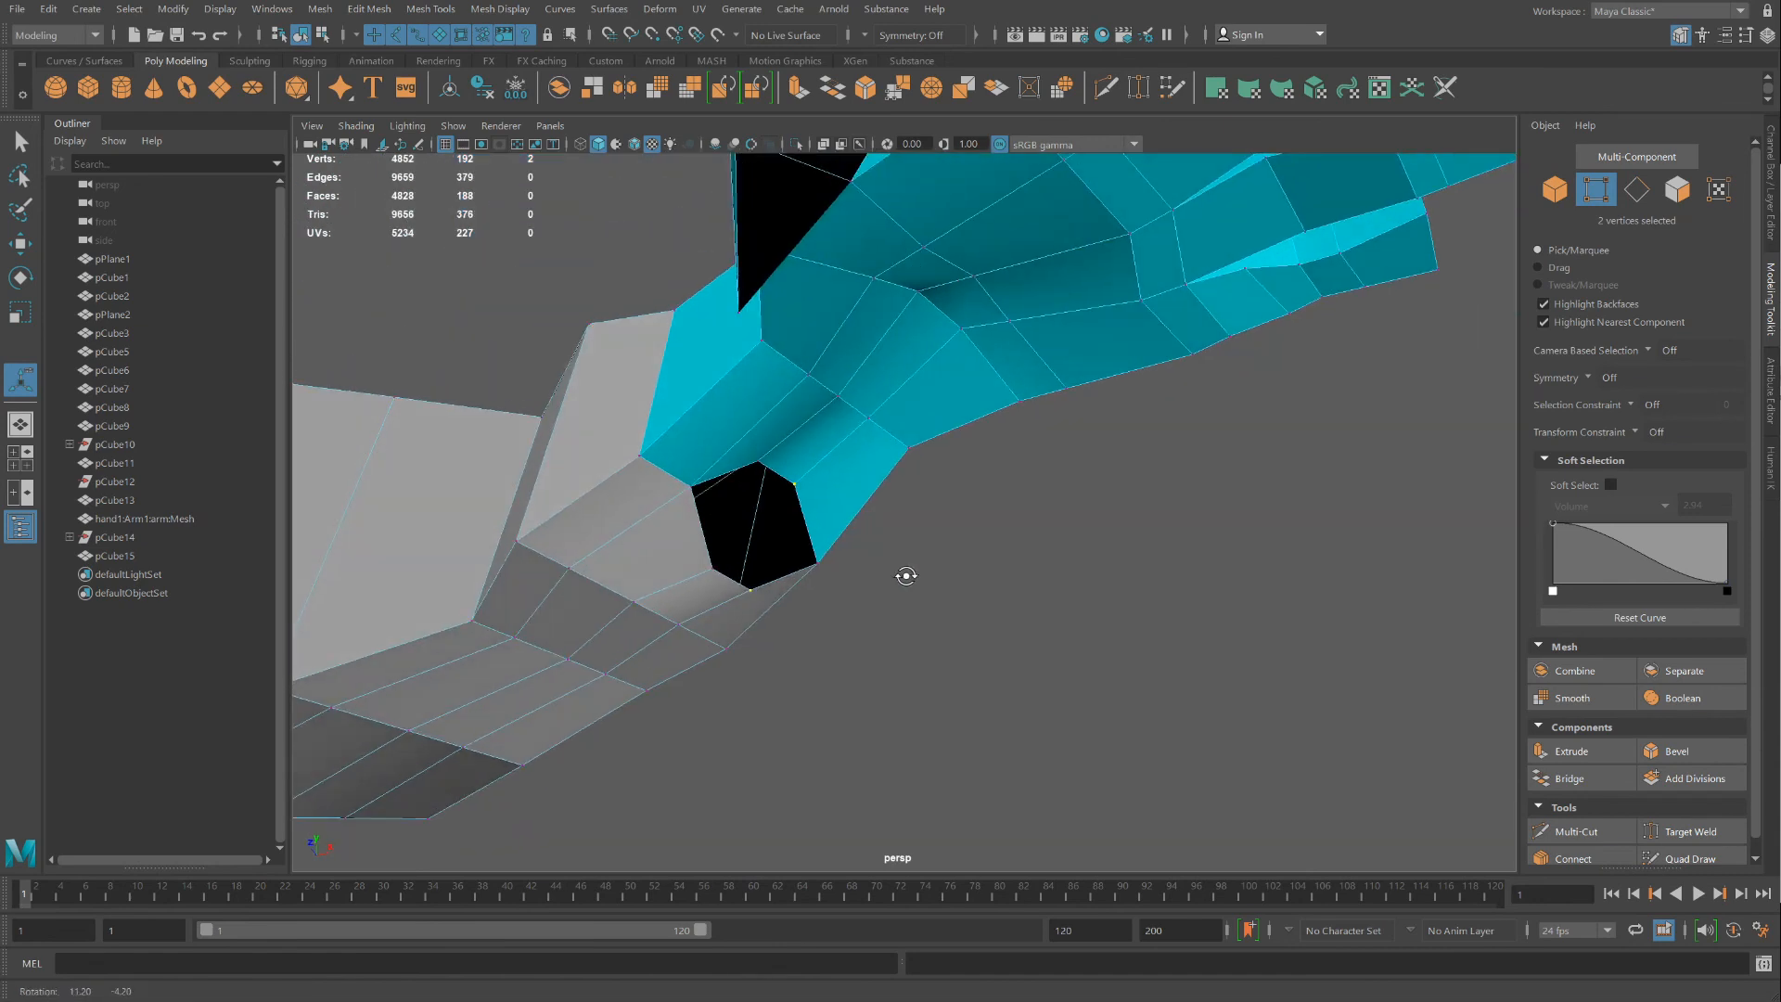
{"action": "key", "text": "g"}
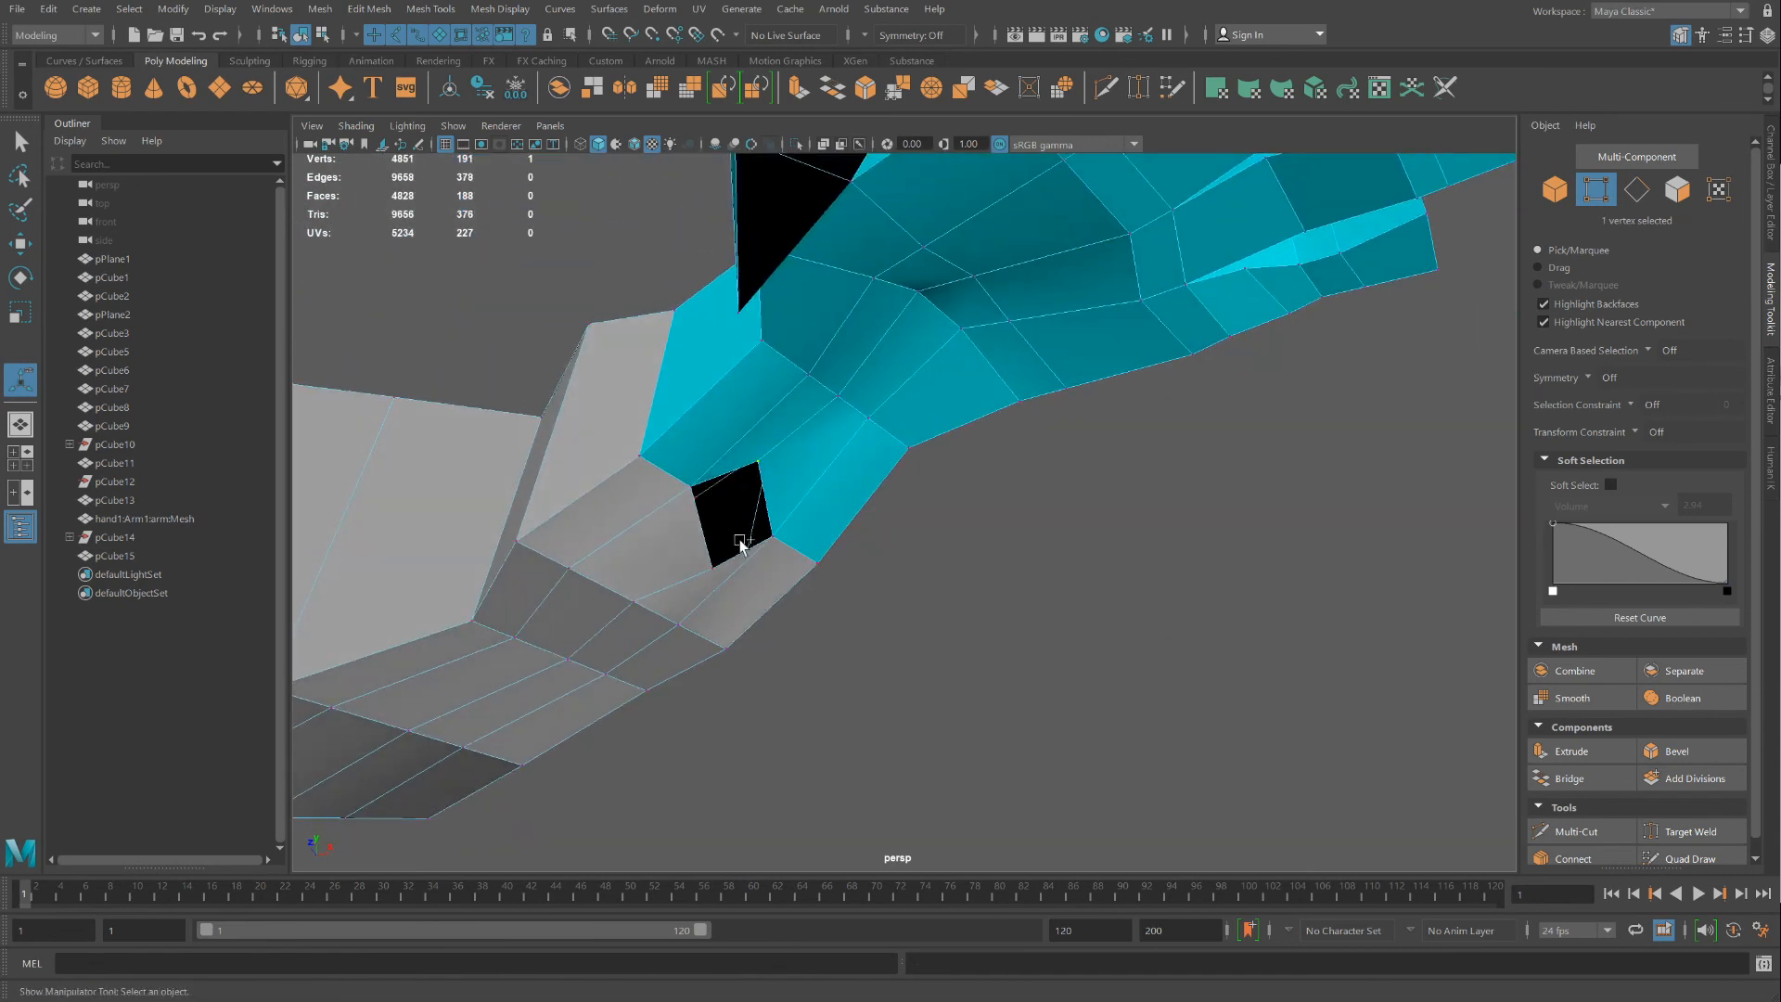
{"action": "key", "text": "g"}
Turn on smooth mesh preview for the combined arm and return to whole-object selection
{"action": "scroll", "coordinate": [737, 568], "scroll_direction": "down", "scroll_amount": 5}
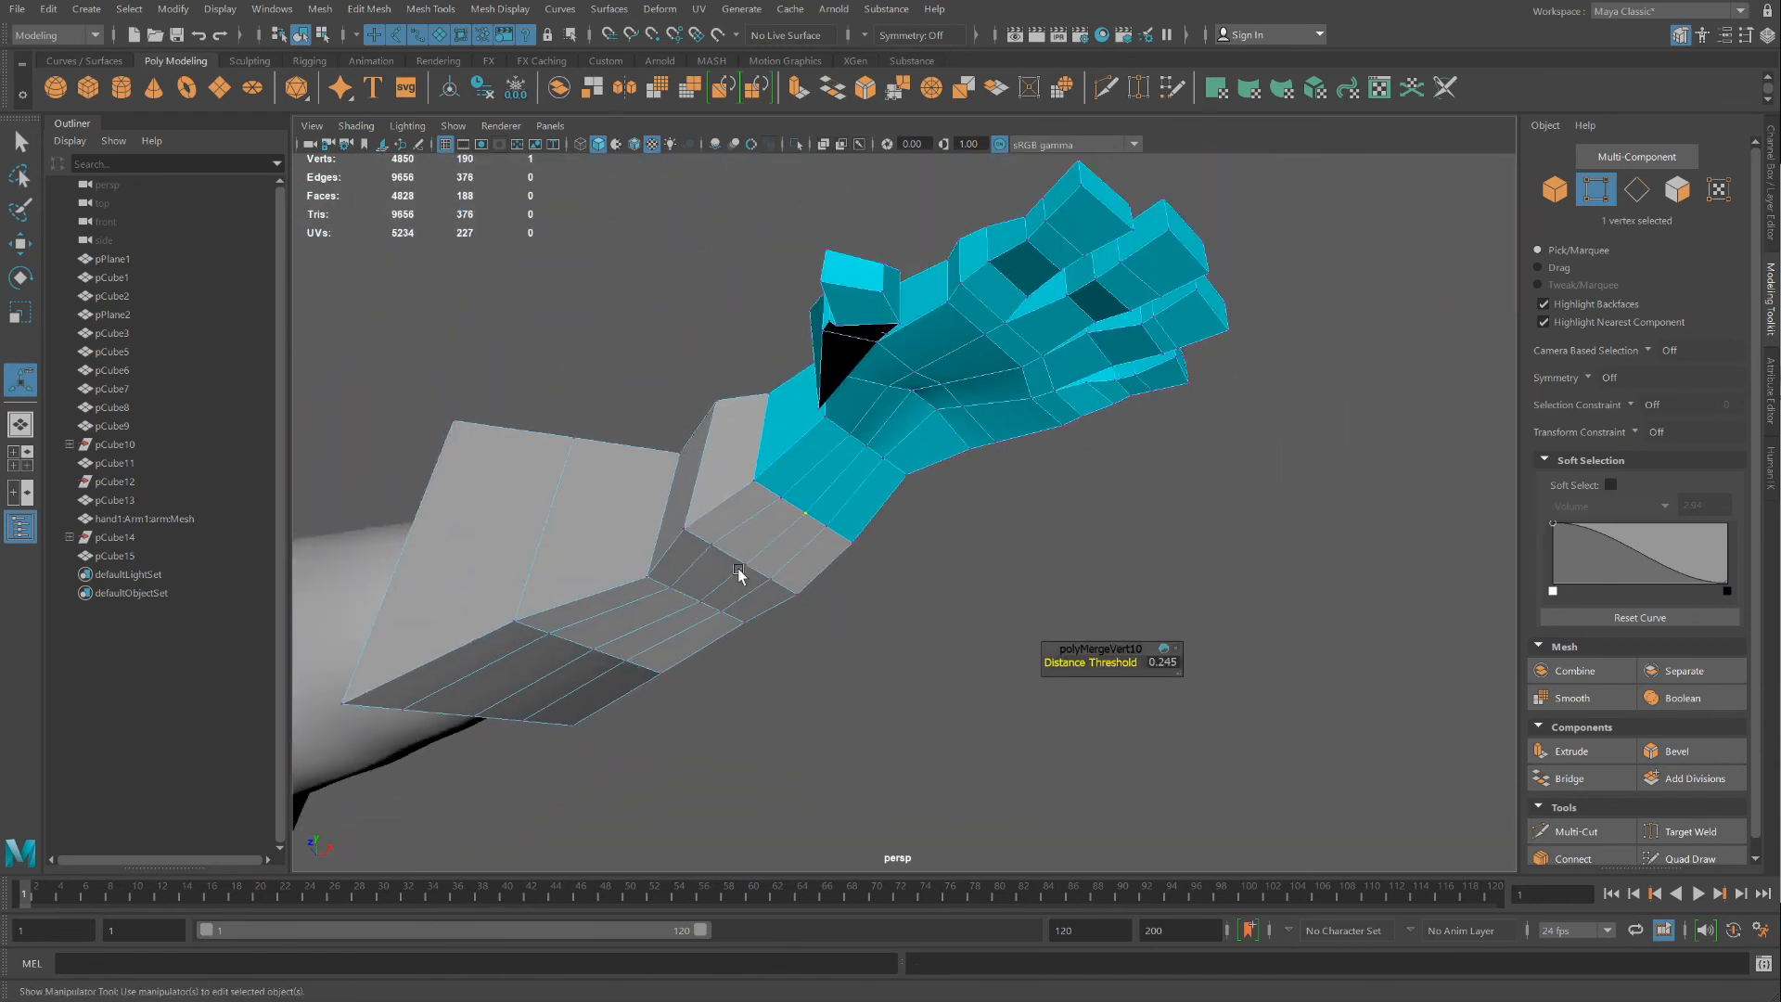
{"action": "left_click_drag", "start_coordinate": [738, 568], "coordinate": [855, 631], "text": "alt"}
{"action": "key", "text": "5"}
{"action": "key", "text": "3"}
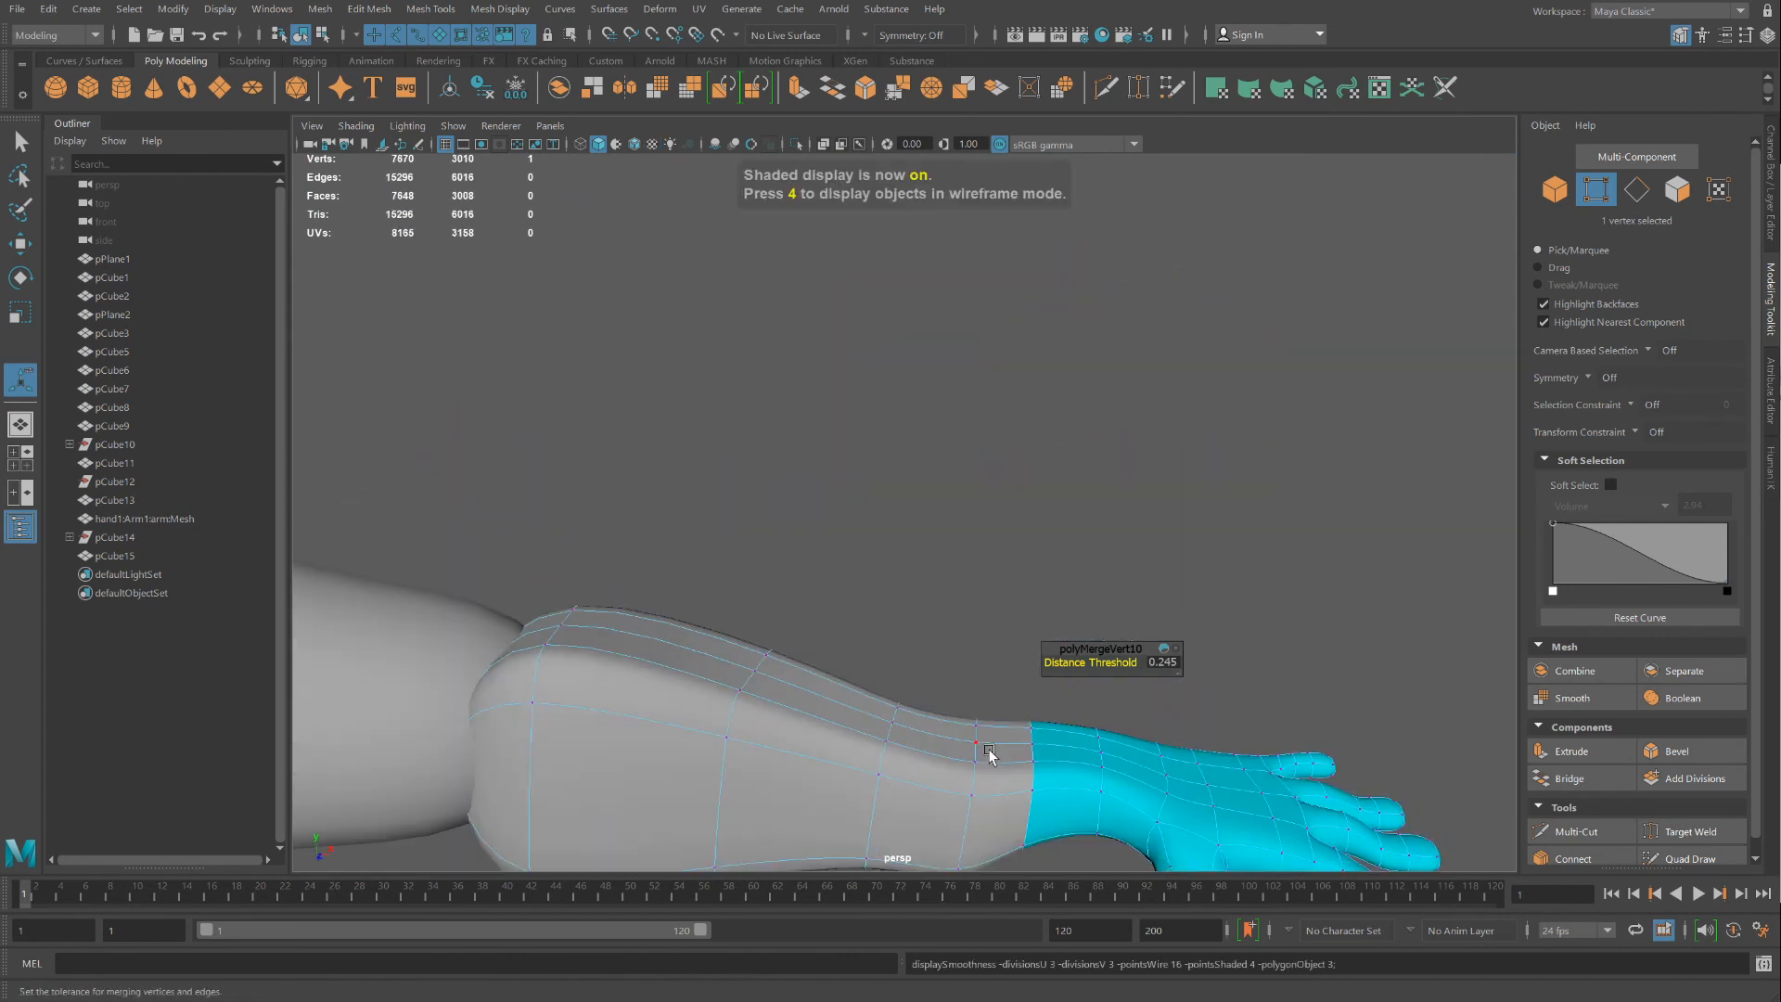
{"action": "right_click_drag", "start_coordinate": [989, 750], "coordinate": [1067, 499]}
{"action": "scroll", "coordinate": [1011, 536], "scroll_direction": "down", "scroll_amount": 4}
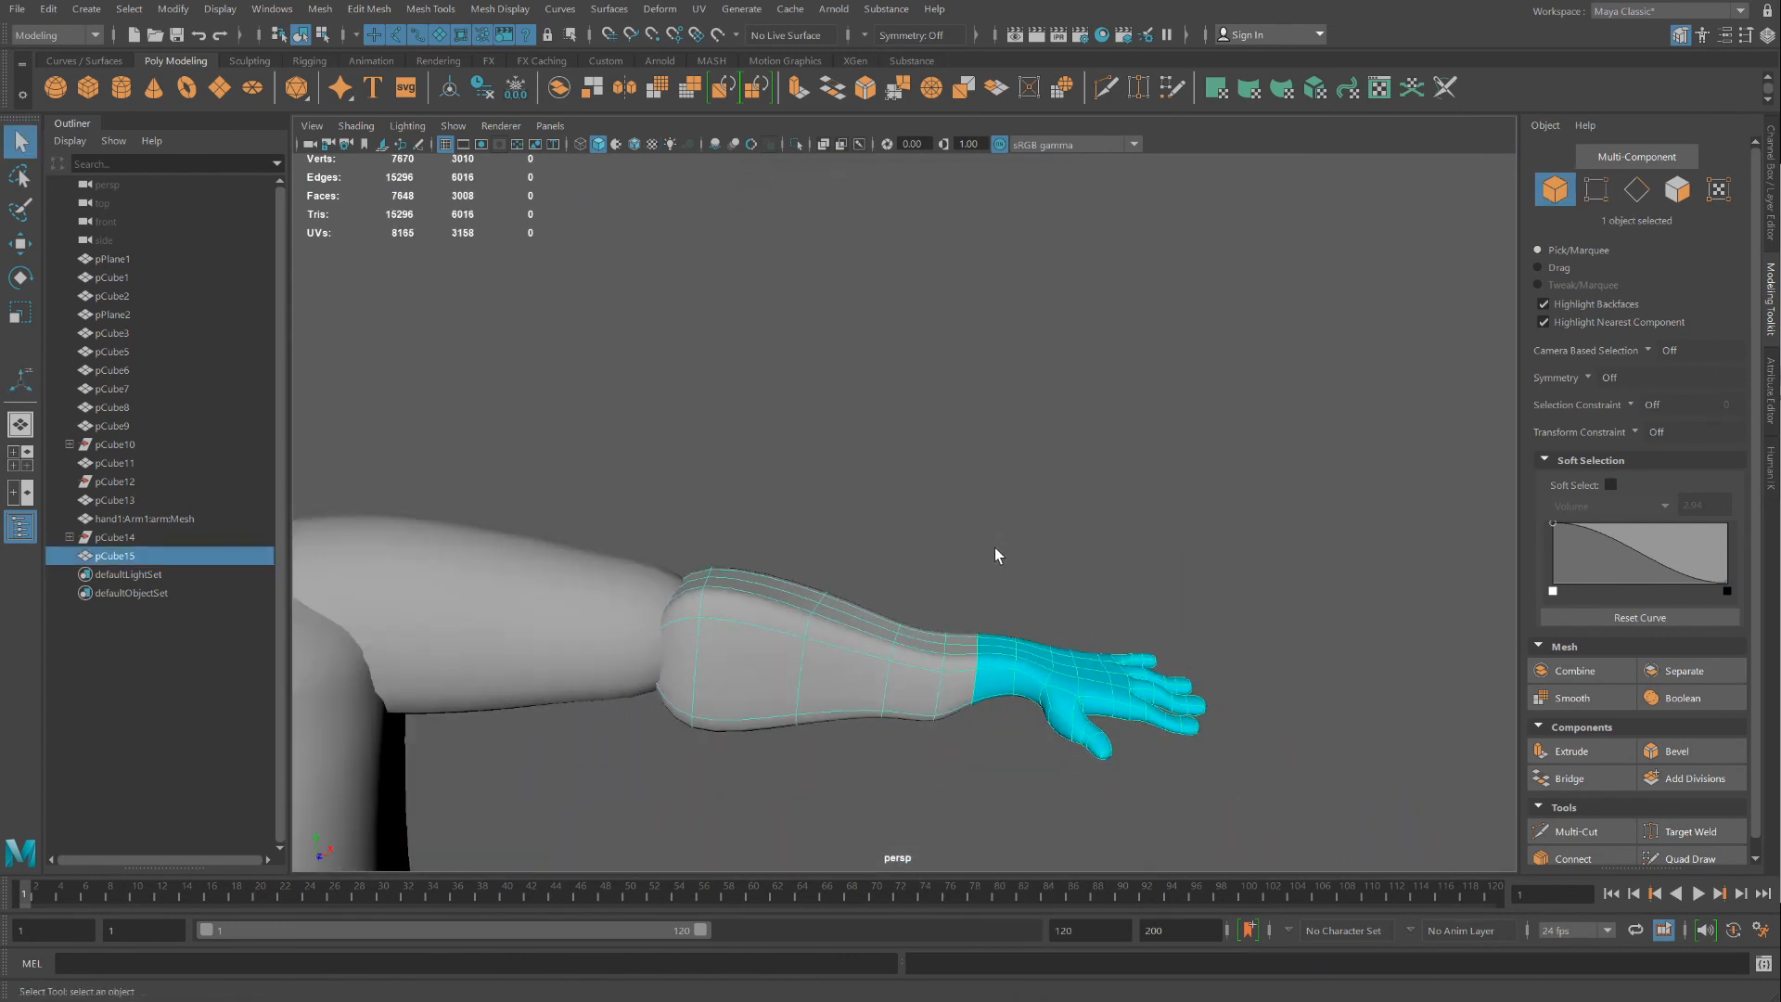
Select the hand's vertices beyond the wrist and lower them slightly along Y to align with the forearm
{"action": "left_click_drag", "start_coordinate": [980, 607], "coordinate": [979, 572], "text": "alt"}
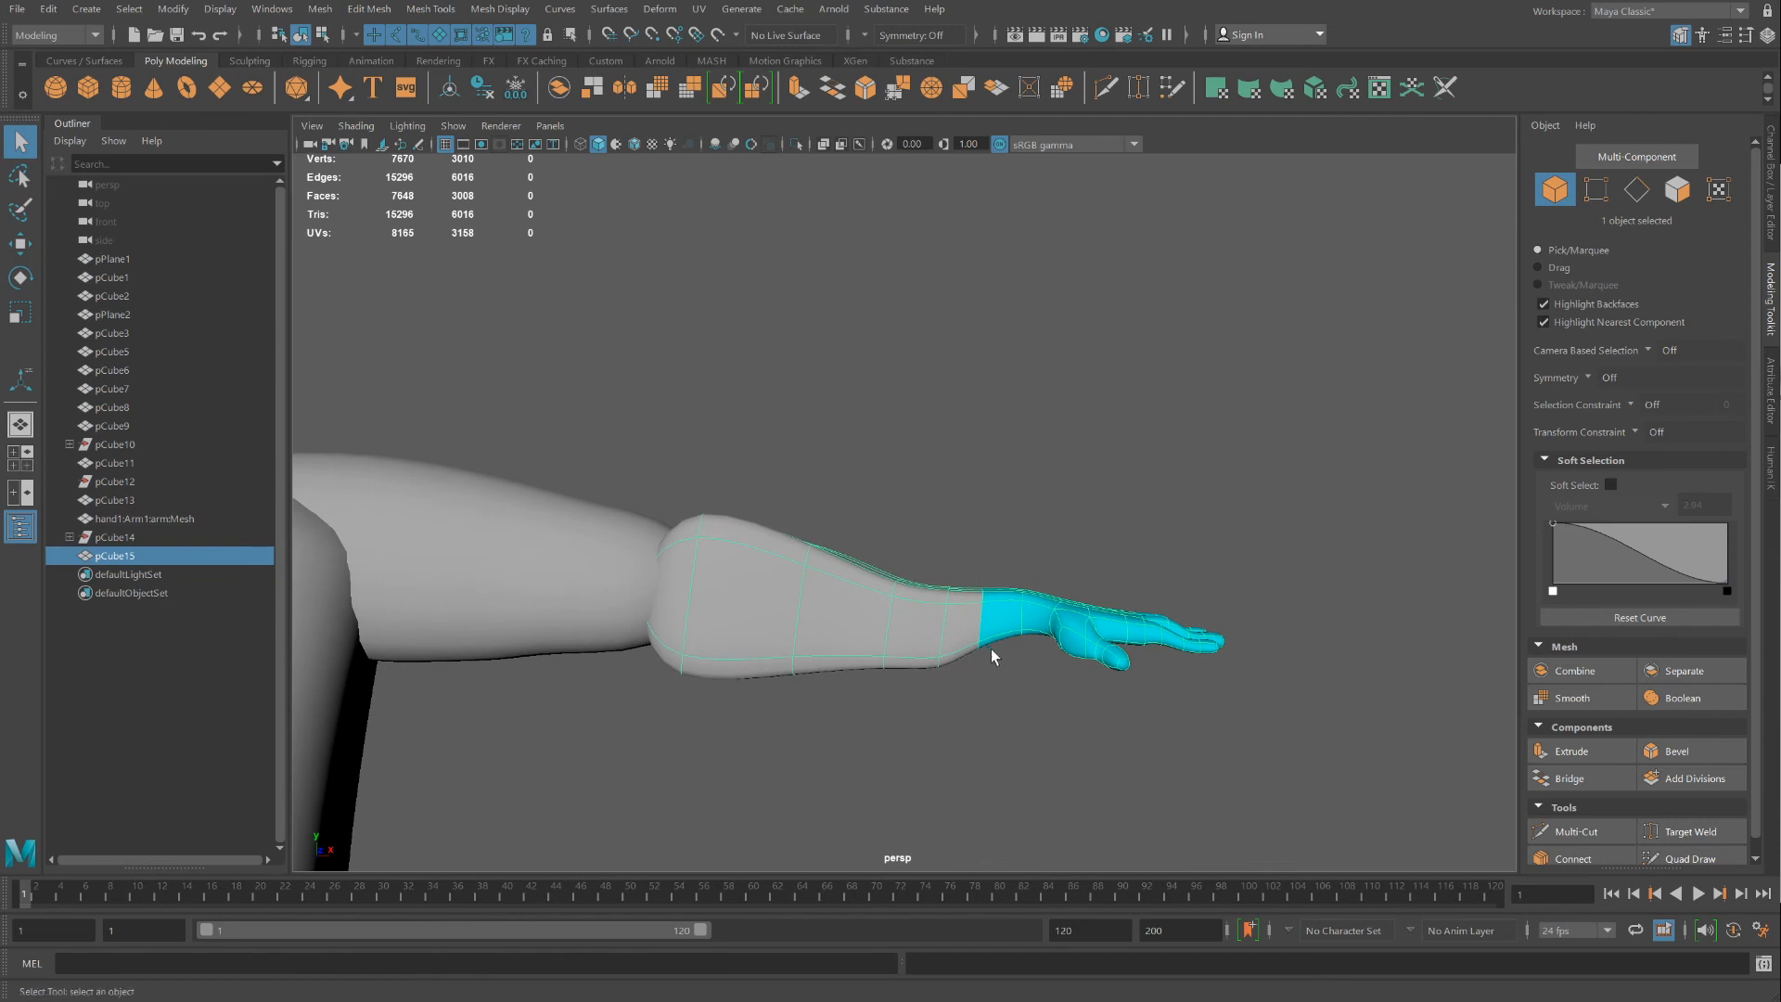
{"action": "scroll", "coordinate": [990, 643], "scroll_direction": "up", "scroll_amount": 2}
{"action": "middle_click_drag", "start_coordinate": [1016, 645], "coordinate": [883, 586], "text": "alt"}
{"action": "scroll", "coordinate": [887, 584], "scroll_direction": "up", "scroll_amount": 2}
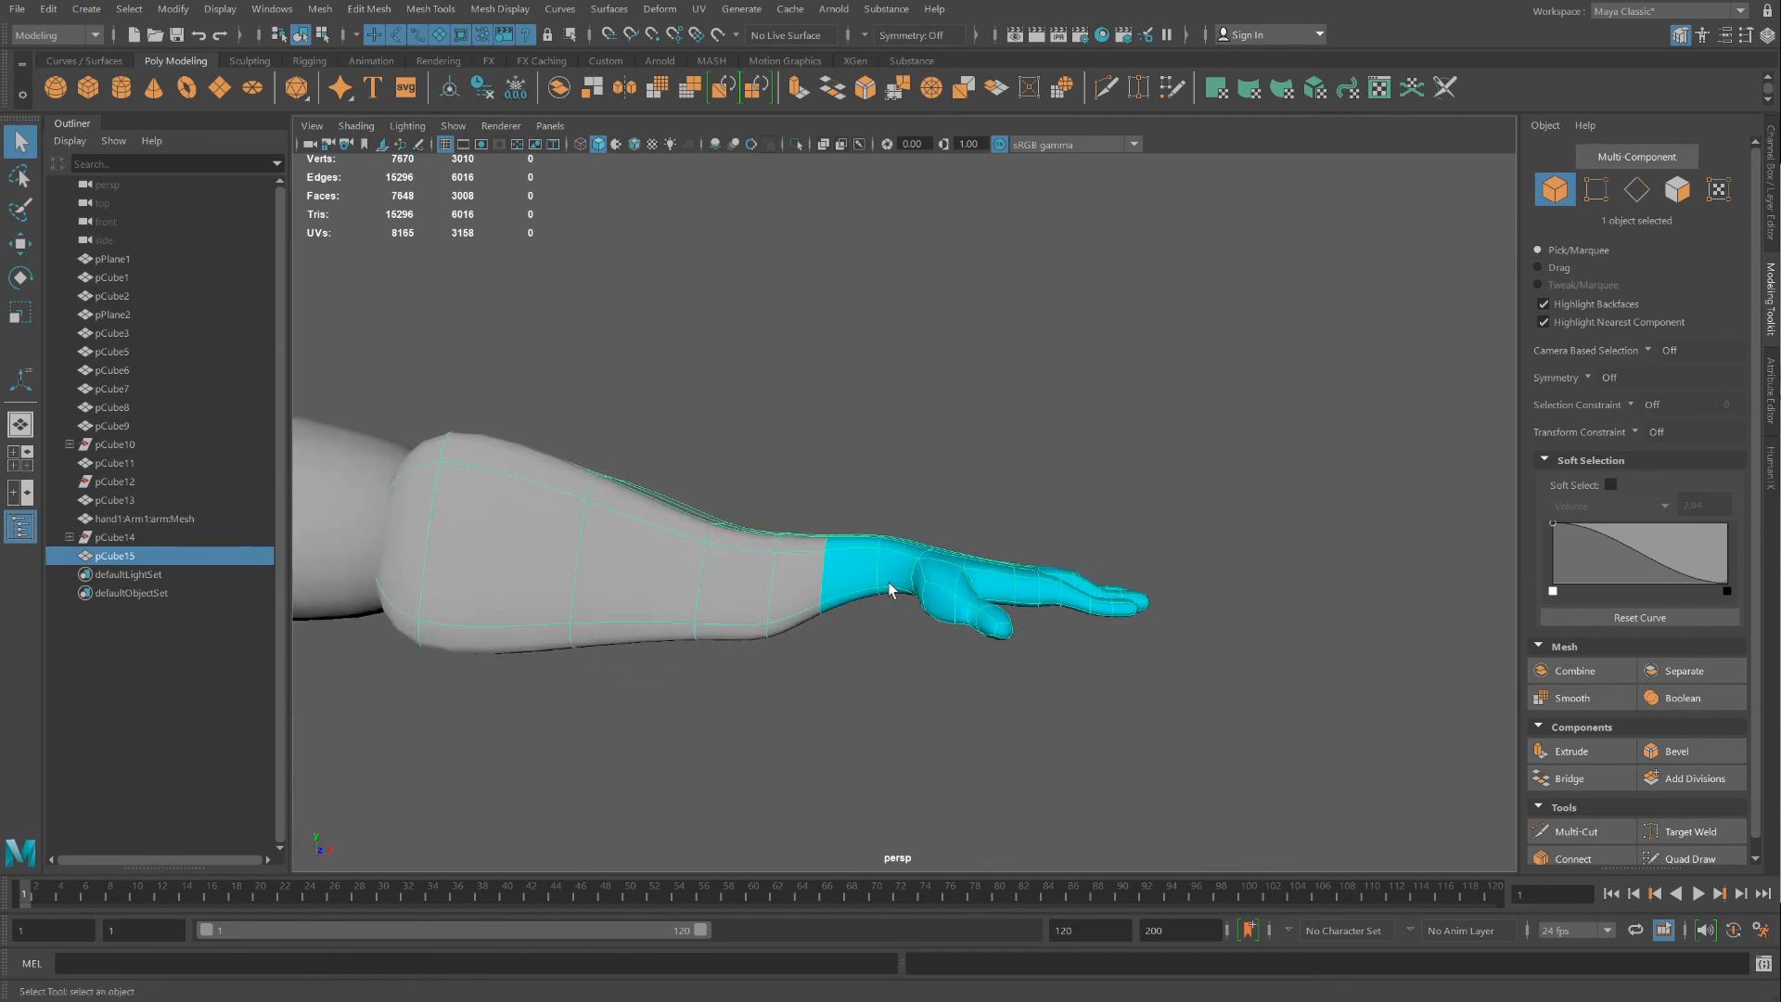
{"action": "right_click_drag", "start_coordinate": [889, 582], "coordinate": [821, 523]}
{"action": "left_click_drag", "start_coordinate": [1217, 700], "coordinate": [857, 475]}
{"action": "left_click", "coordinate": [21, 244]}
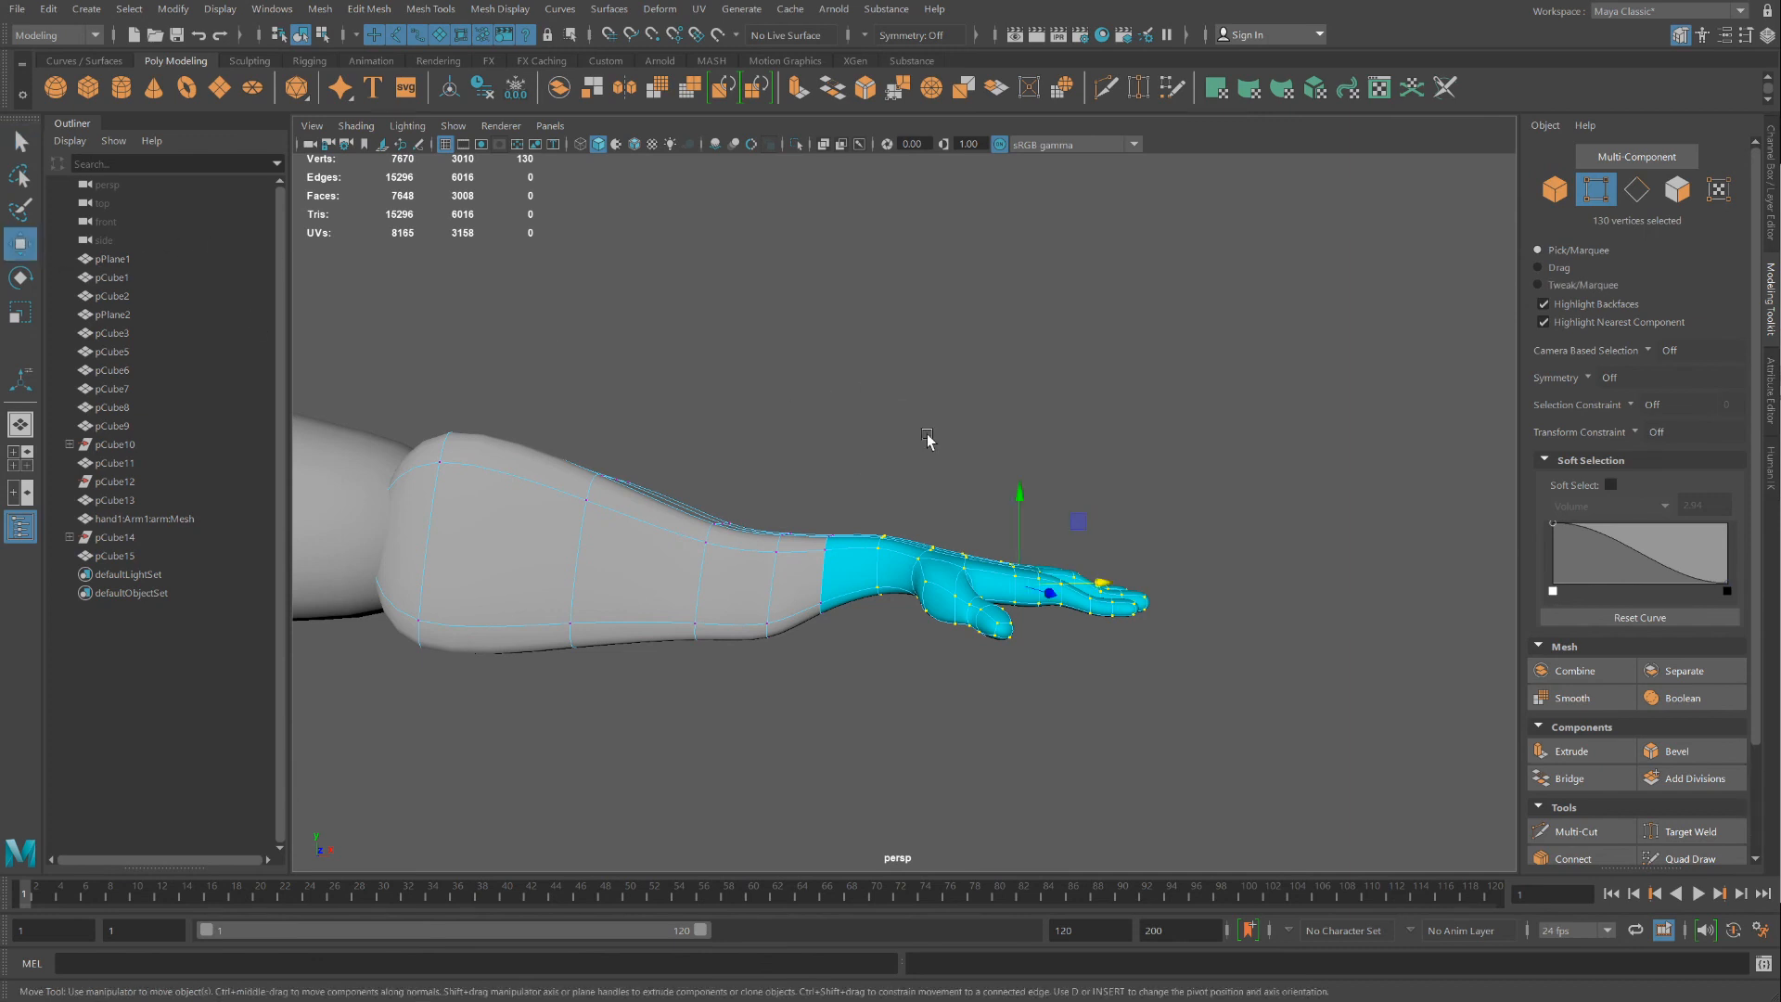
{"action": "left_click_drag", "start_coordinate": [1021, 495], "coordinate": [1020, 525]}
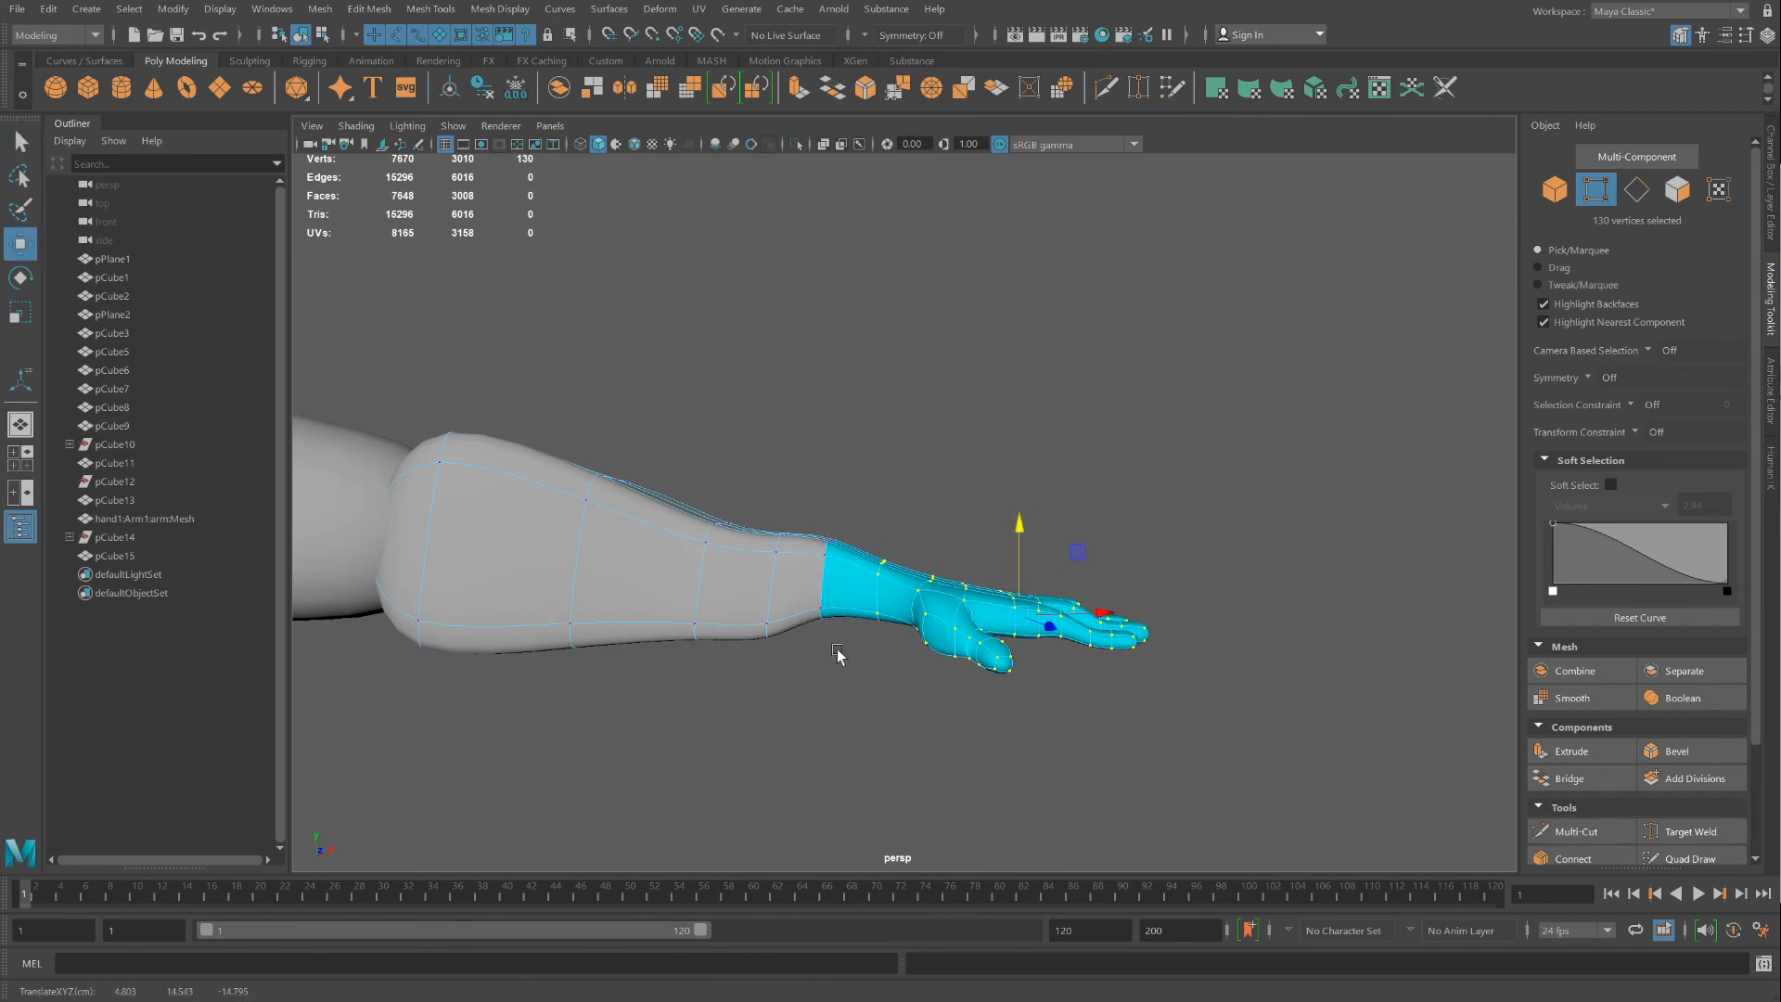
Select four vertices on the upper side of the forearm and raise them slightly along Y with soft selection on
{"action": "left_click_drag", "start_coordinate": [837, 655], "coordinate": [650, 520]}
{"action": "left_click", "coordinate": [929, 376]}
{"action": "left_click", "coordinate": [931, 621], "text": "shift"}
{"action": "left_click_drag", "start_coordinate": [931, 621], "coordinate": [835, 557], "text": "alt"}
{"action": "key", "text": "b"}
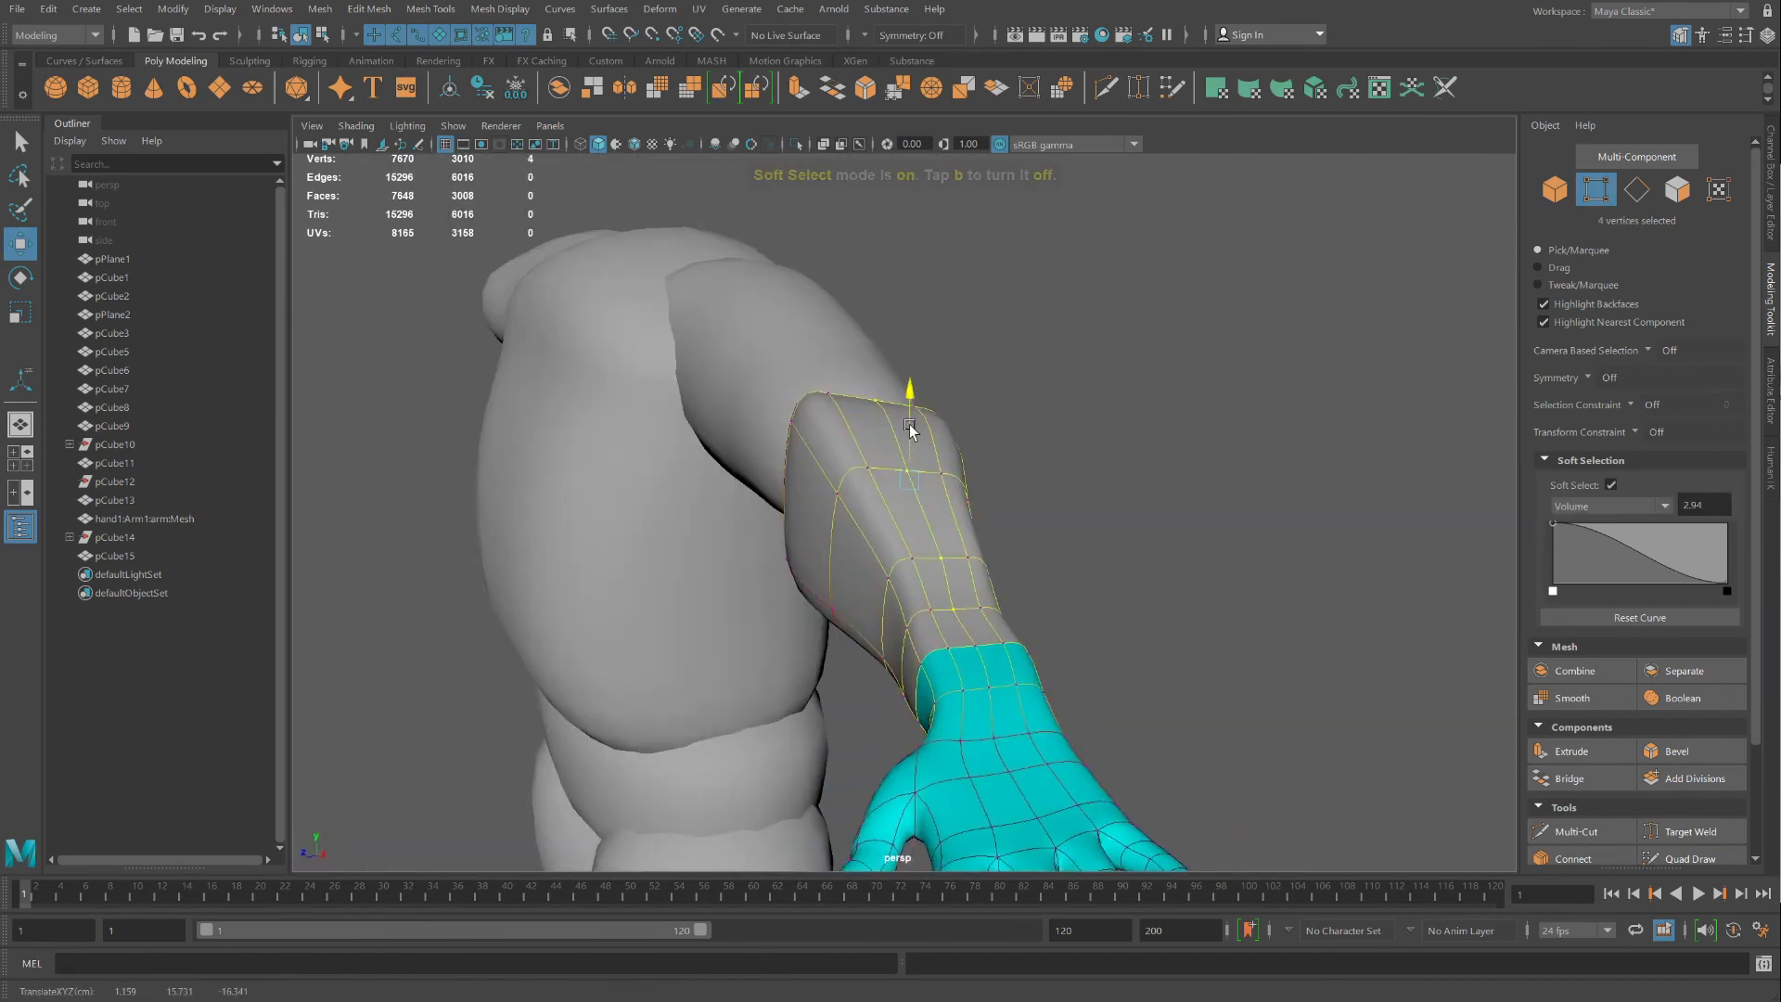
{"action": "left_click_drag", "start_coordinate": [912, 430], "coordinate": [912, 408]}
Insert a lengthwise edge loop along the side of the forearm with the Multi-Cut tool, and turn off soft selection
{"action": "left_click_drag", "start_coordinate": [912, 408], "coordinate": [950, 545], "text": "alt"}
{"action": "key", "text": "ctrl+shift+x"}
{"action": "left_click", "coordinate": [783, 624], "text": "ctrl"}
{"action": "left_click_drag", "start_coordinate": [663, 554], "coordinate": [620, 477]}
{"action": "left_click", "coordinate": [891, 588]}
{"action": "left_click", "coordinate": [1117, 497]}
{"action": "key", "text": "b"}
{"action": "left_click", "coordinate": [980, 550]}
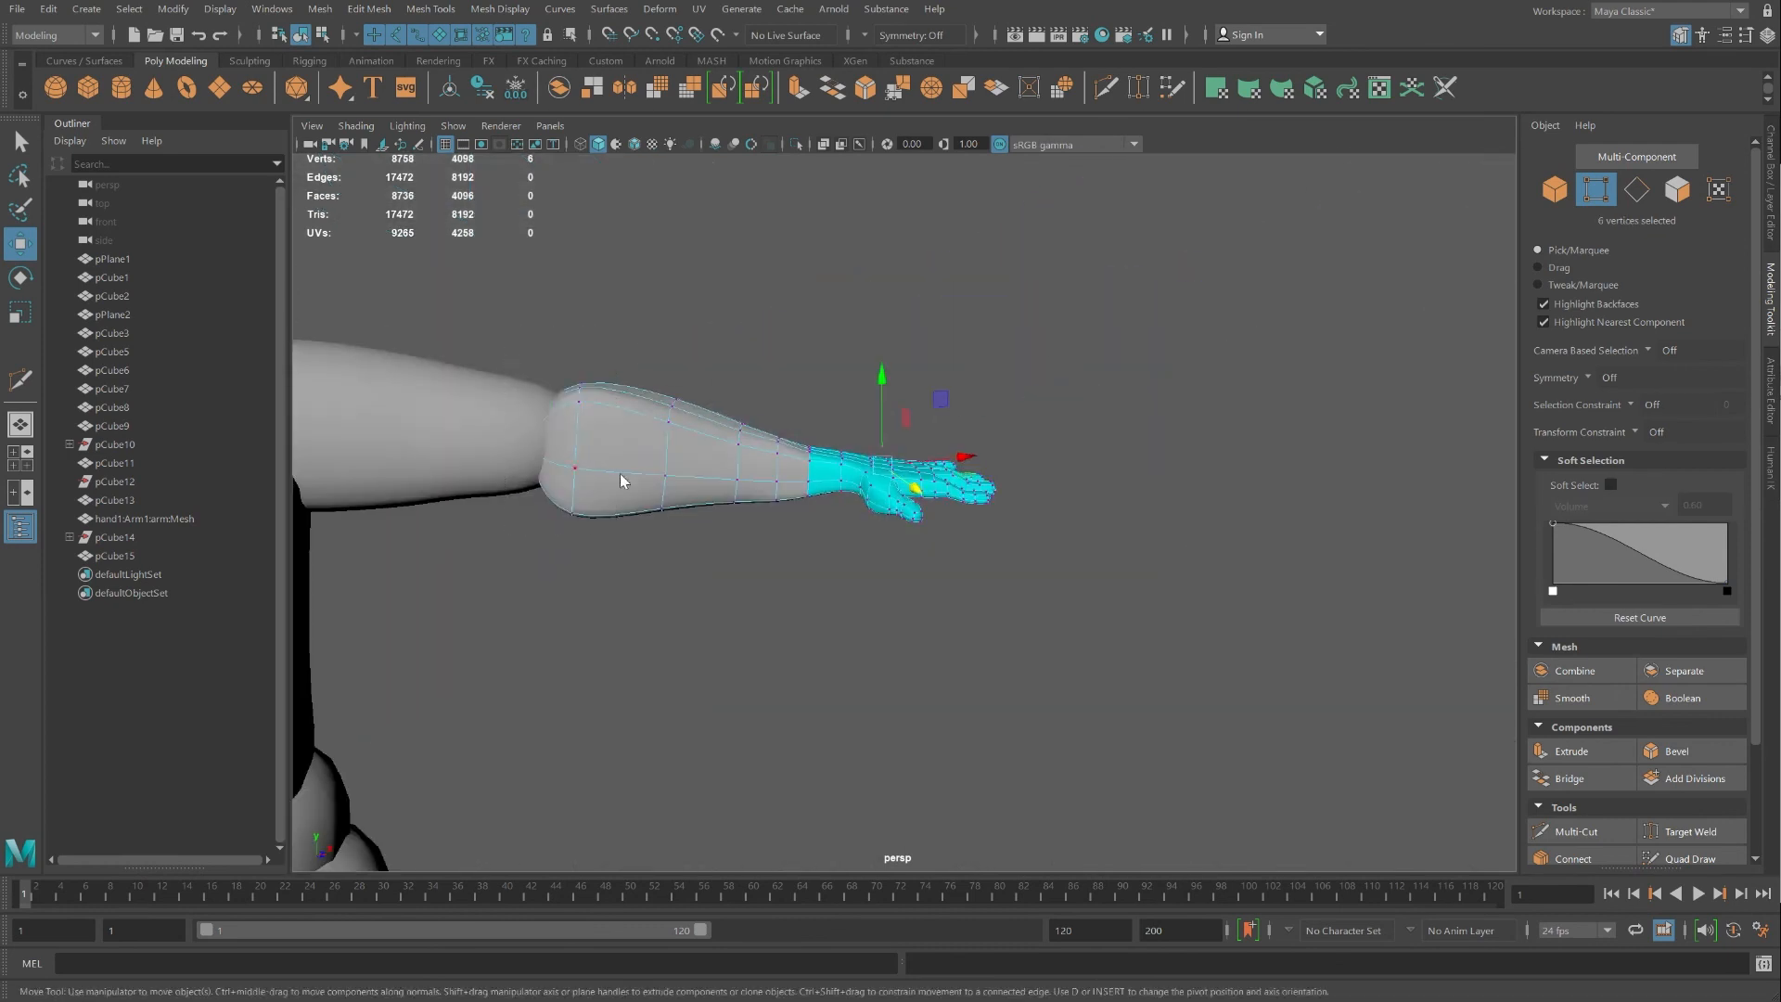
Show the image reference layer with textured display, and freeze the combined arm's transformations
{"action": "right_click_drag", "start_coordinate": [620, 476], "coordinate": [696, 409]}
{"action": "key", "text": "r"}
{"action": "key", "text": "ctrl+a"}
{"action": "left_click", "coordinate": [1769, 182]}
{"action": "left_click", "coordinate": [1433, 765]}
{"action": "key", "text": "6"}
{"action": "key", "text": "w"}
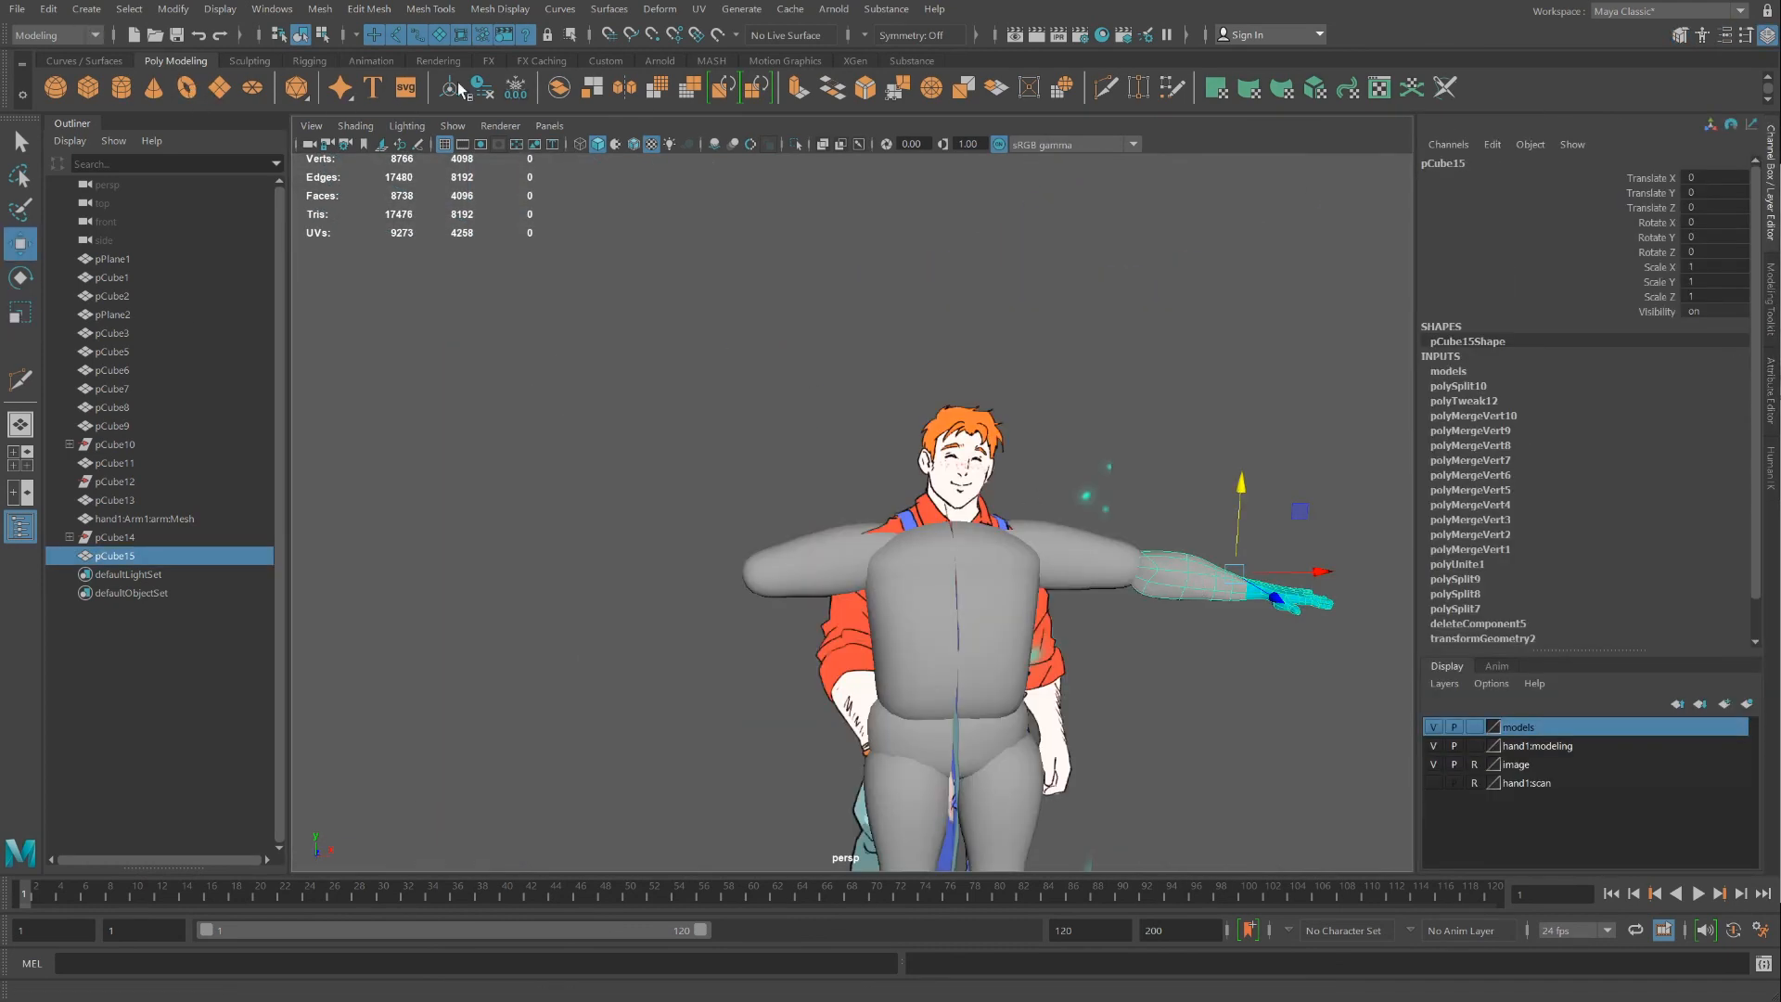
{"action": "left_click", "coordinate": [516, 88]}
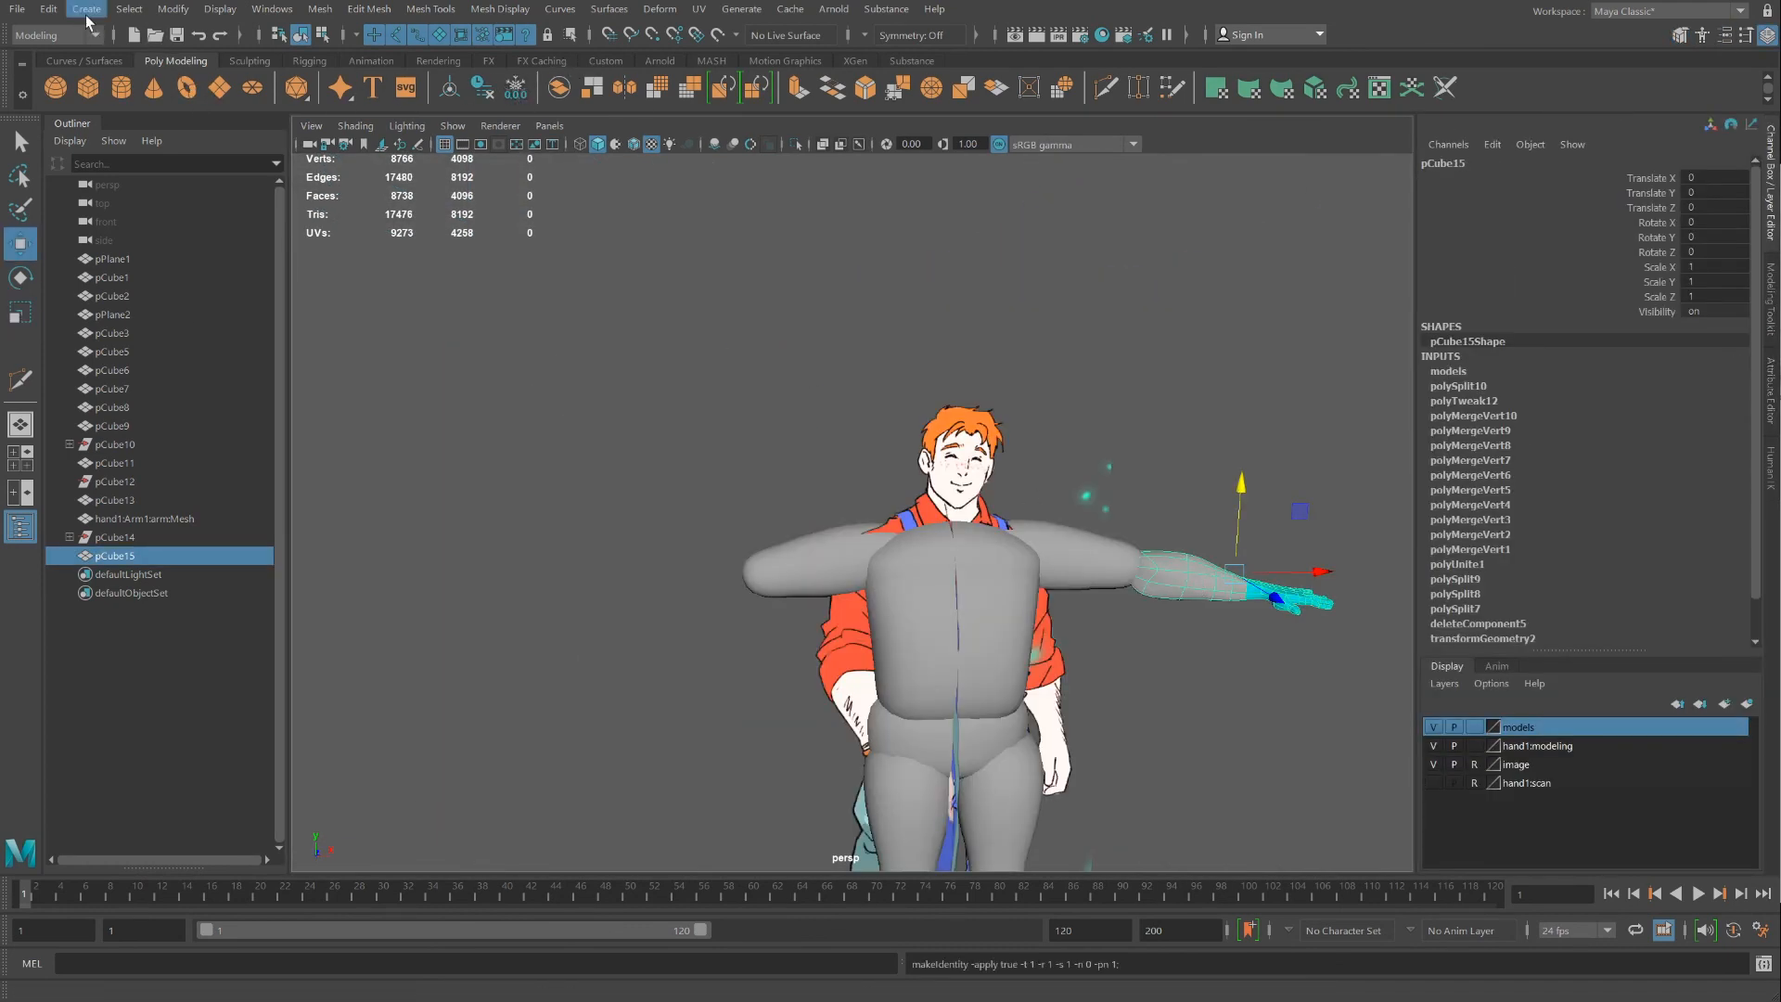
Create a mirrored instance of the arm with Duplicate Special, setting the scale to -1 in X and 1 in Z
{"action": "left_click", "coordinate": [48, 8]}
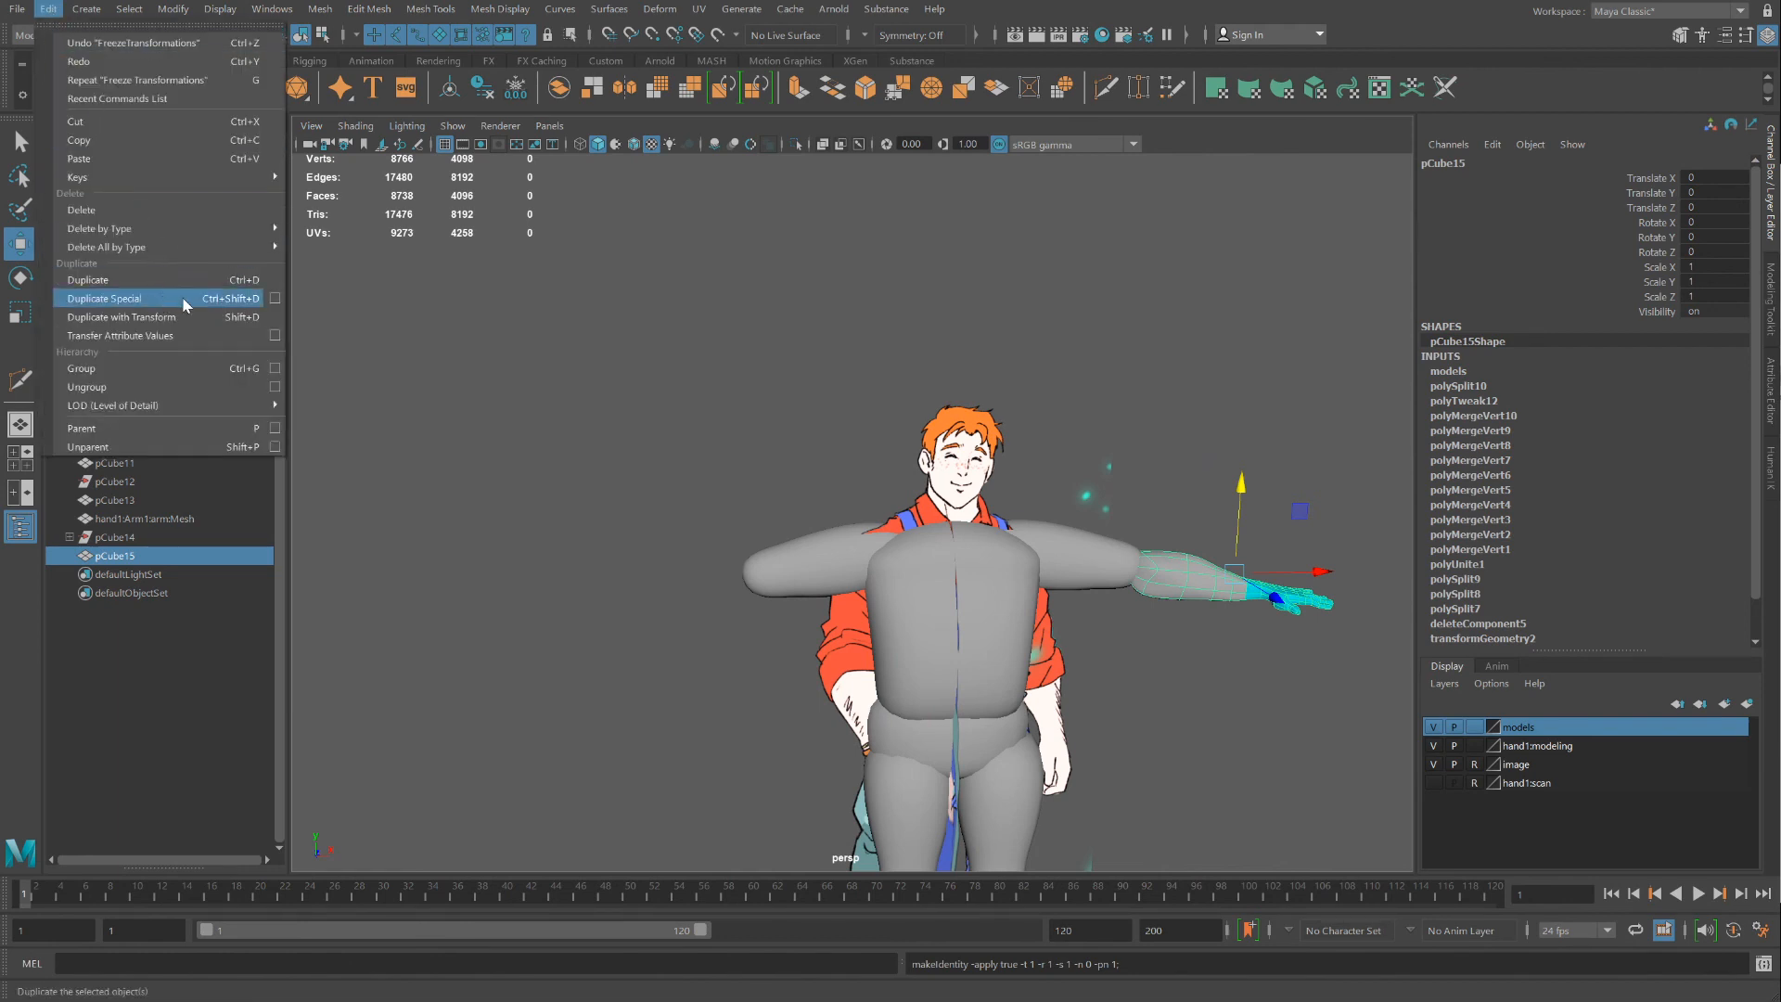
{"action": "left_click", "coordinate": [275, 299]}
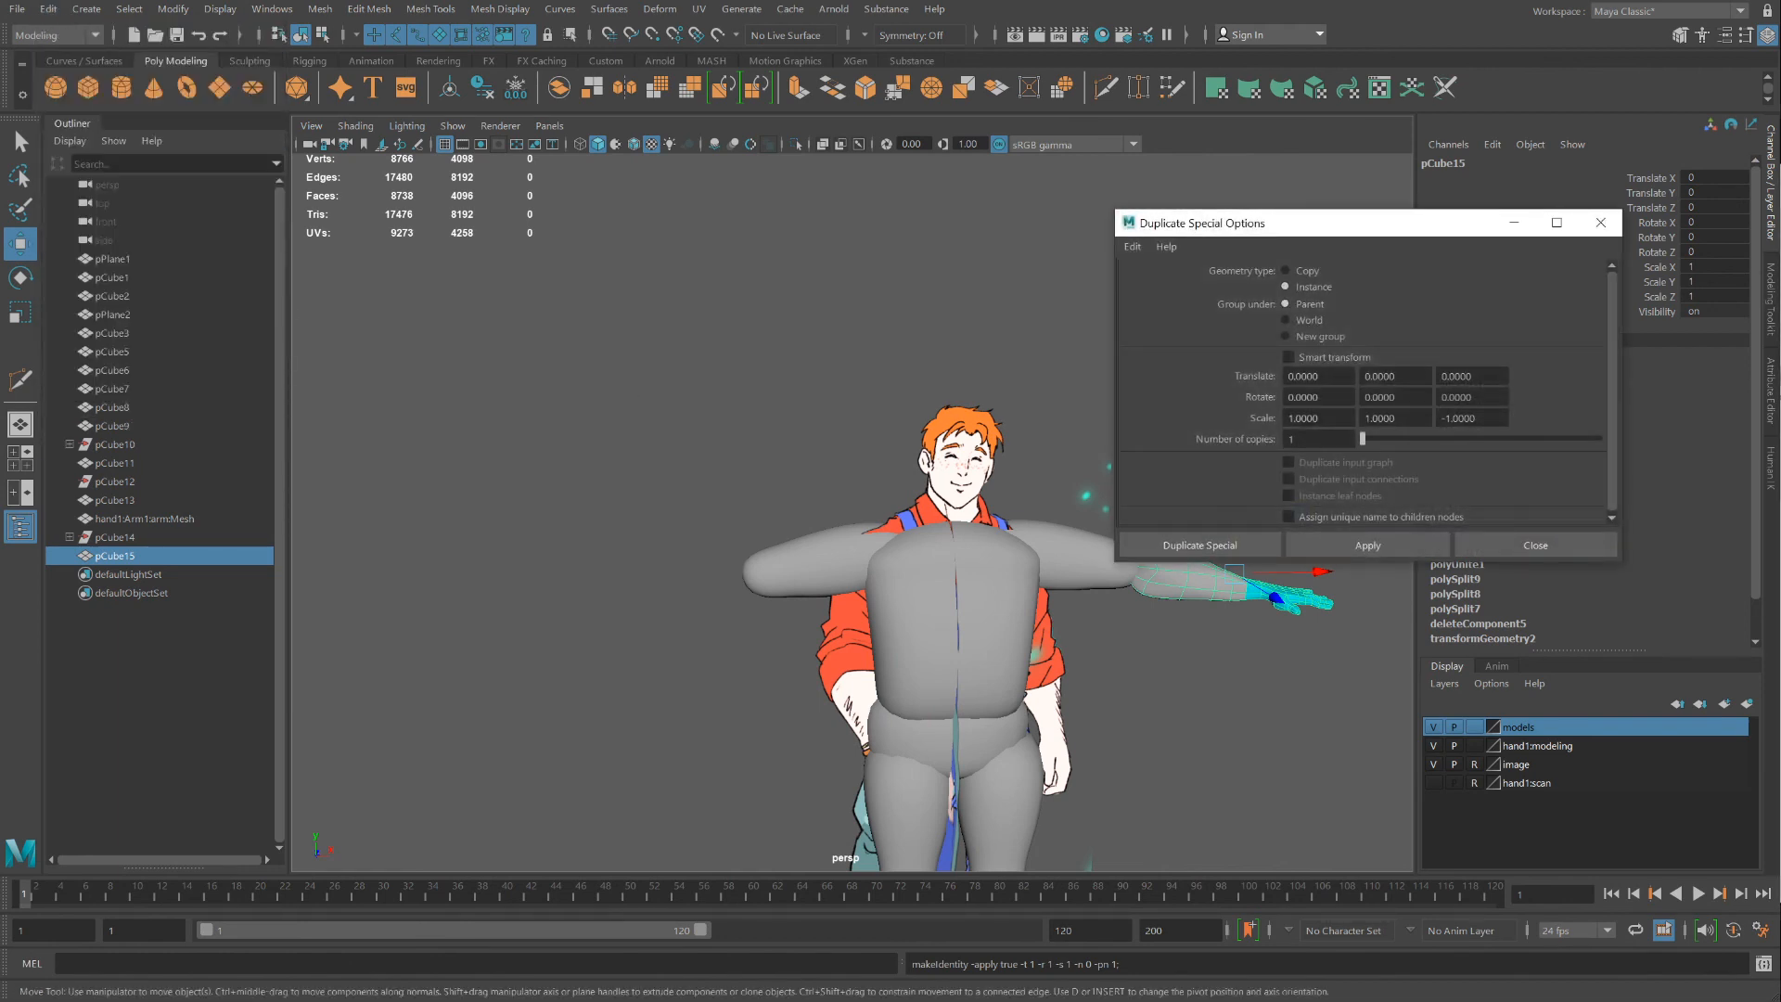
{"action": "double_click", "coordinate": [1303, 417]}
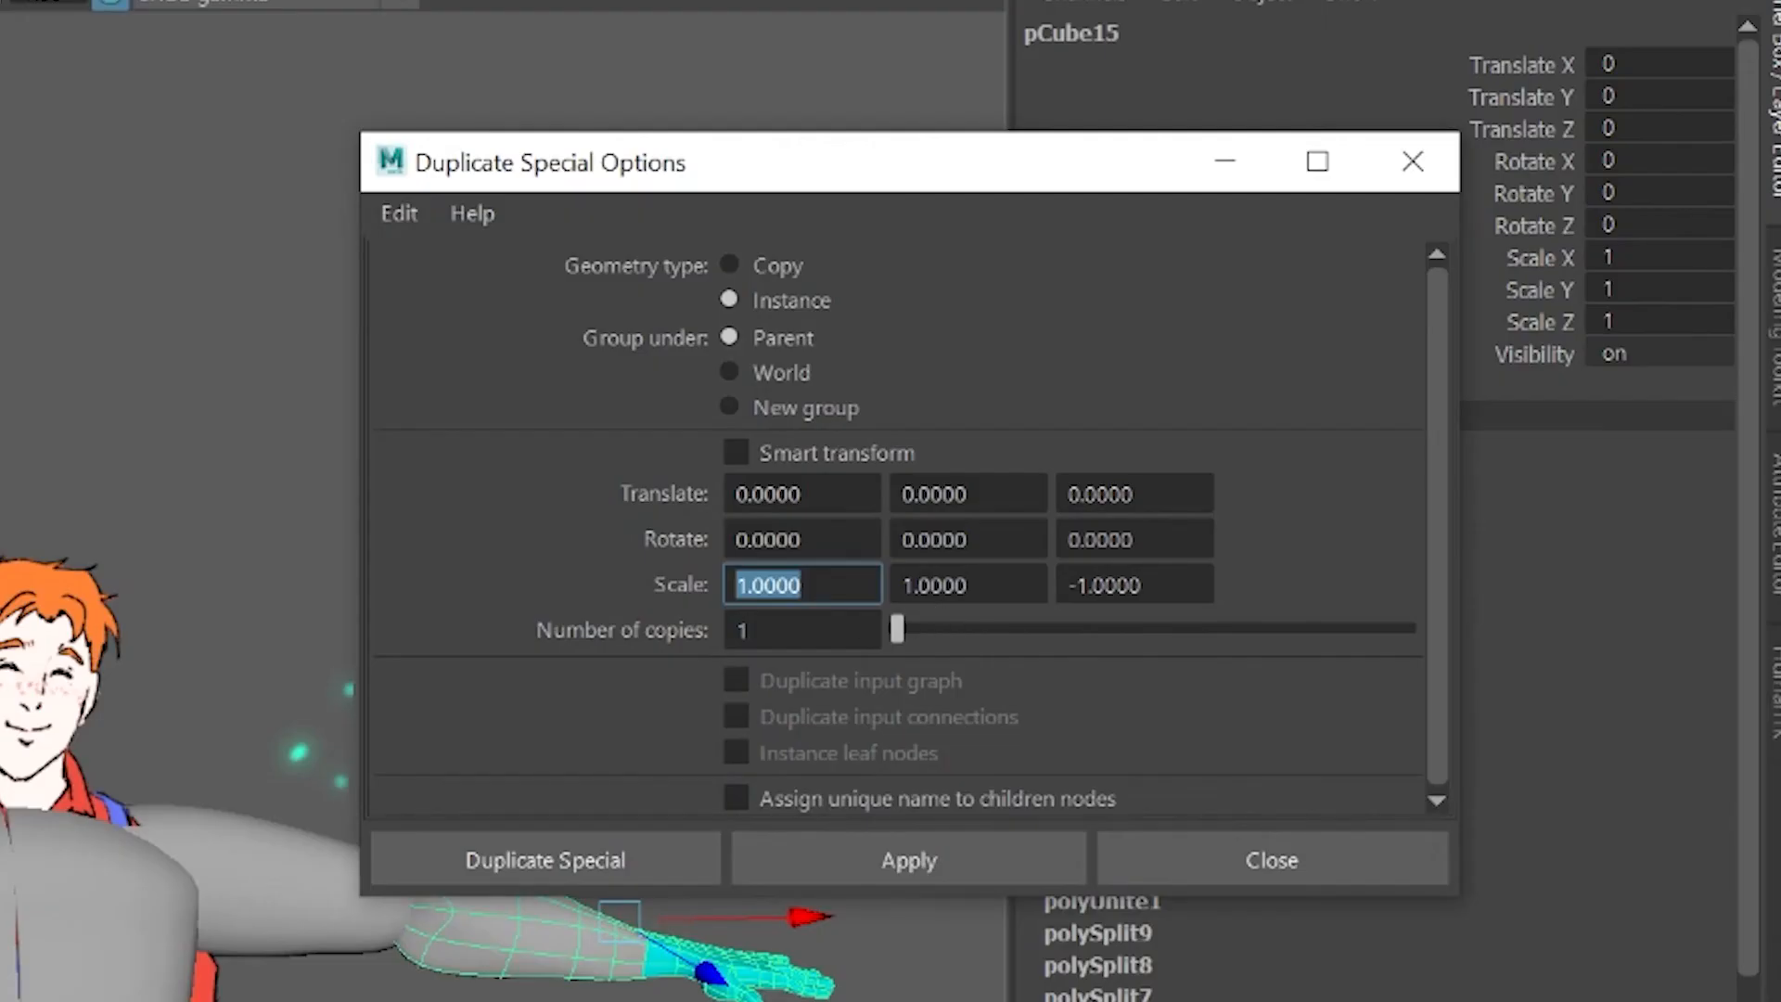
{"action": "type", "text": "-1"}
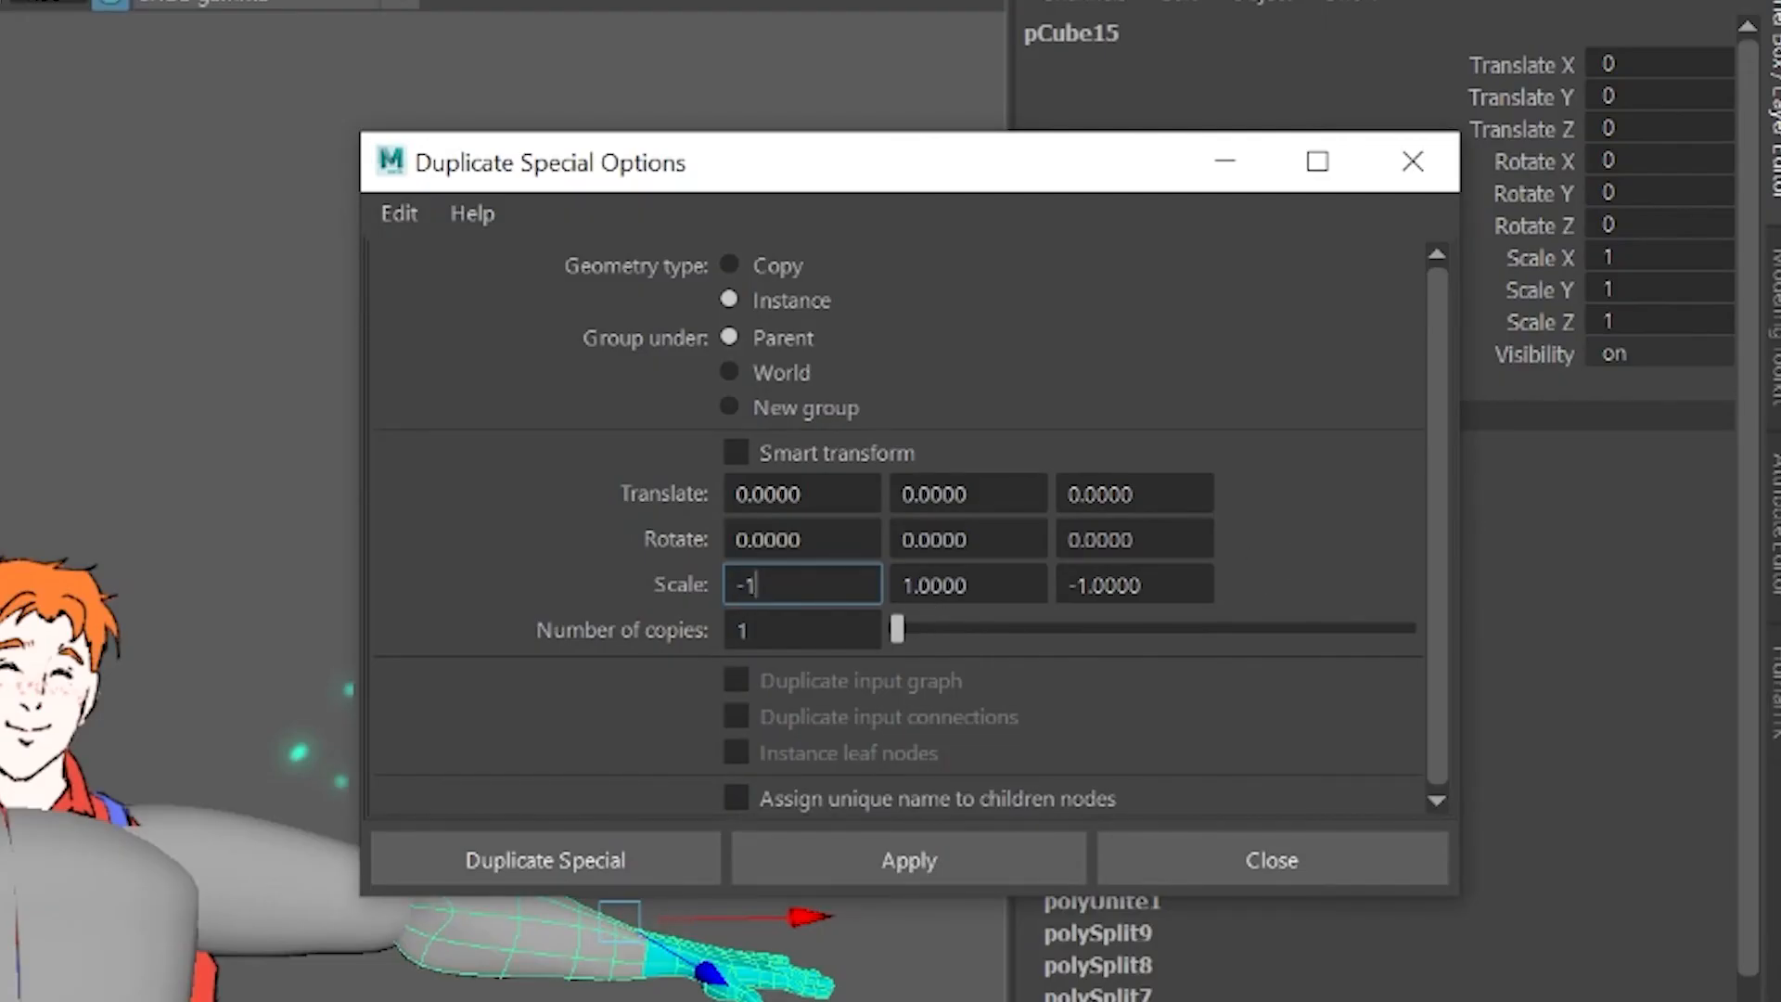
{"action": "double_click", "coordinate": [1104, 585]}
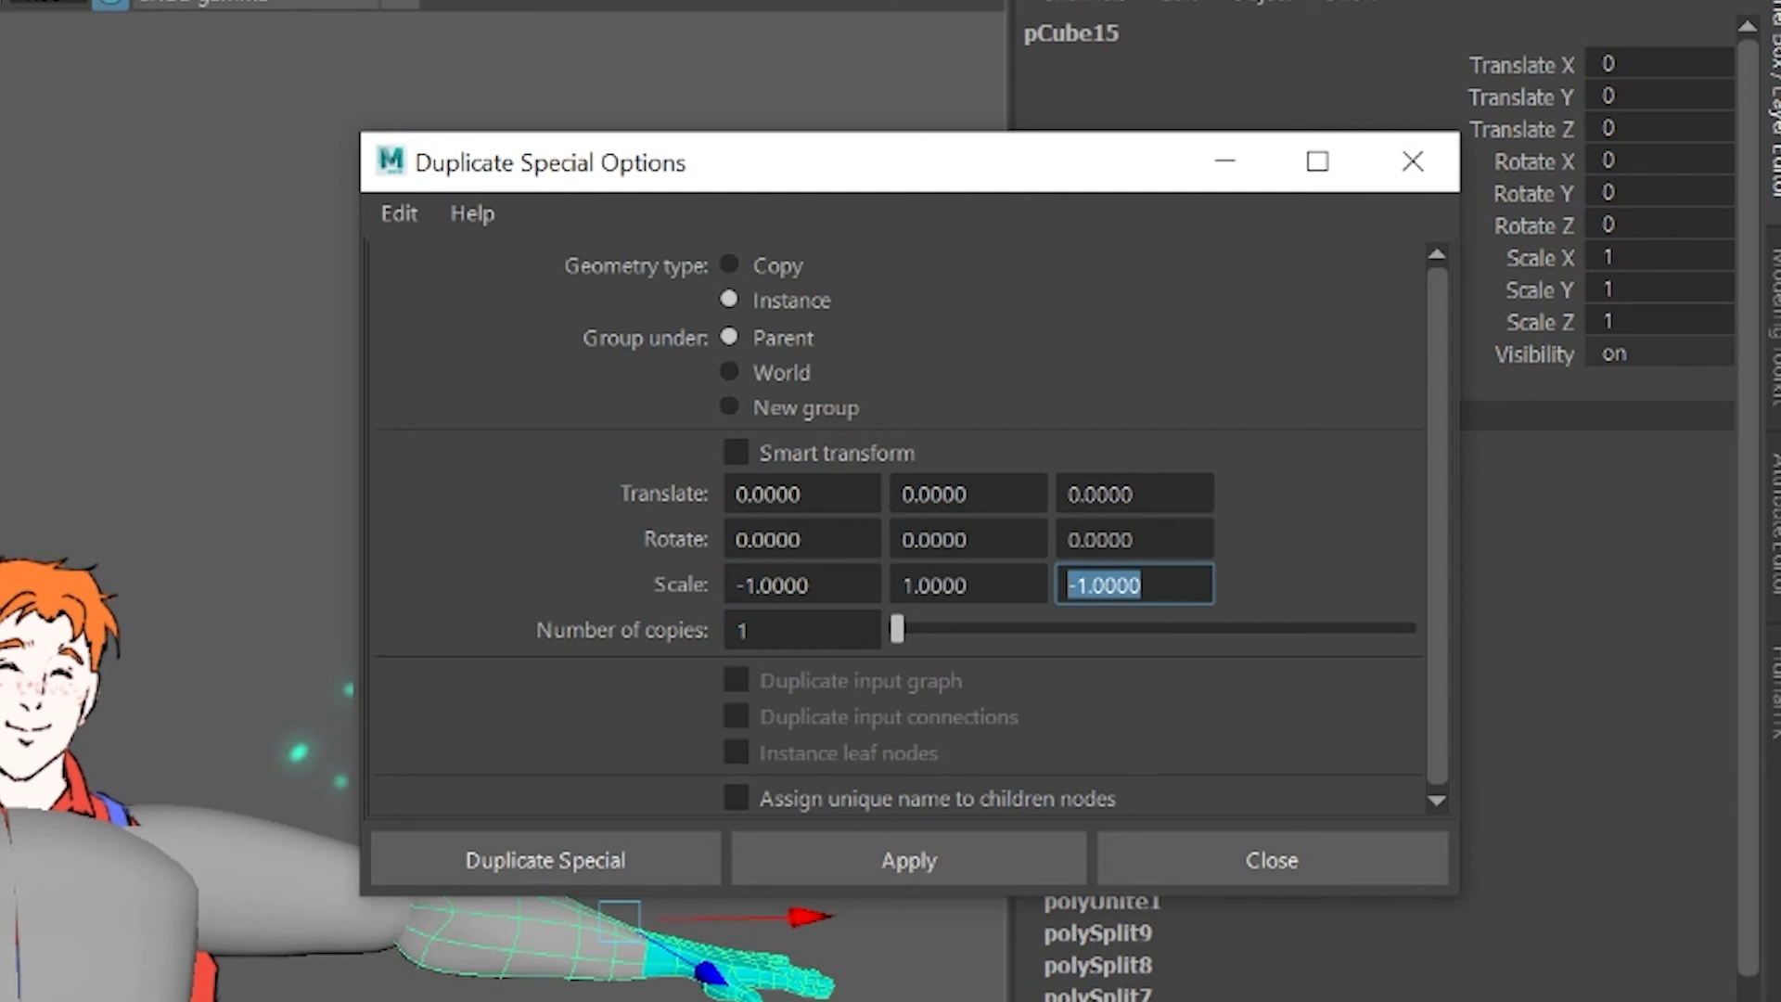
{"action": "type", "text": "1"}
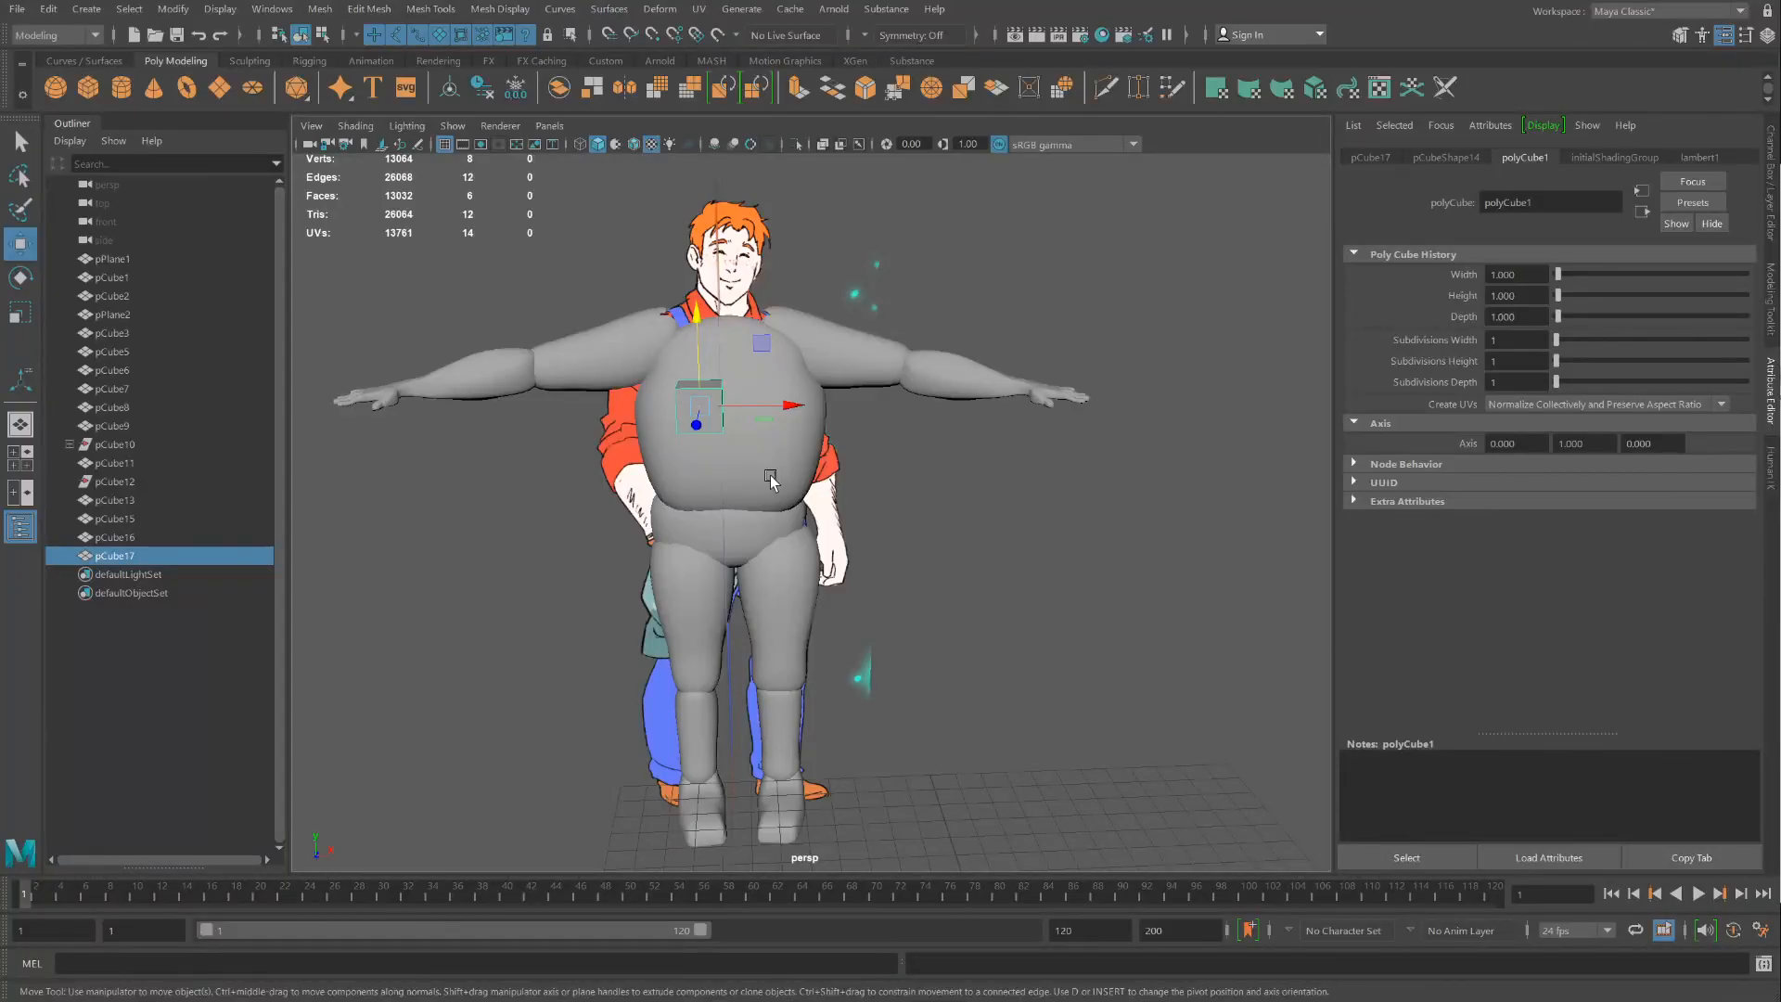
Position and scale a smoothed cube with 2 width and 2 depth subdivisions as the neck block between the shoulders
{"action": "scroll", "coordinate": [770, 474], "scroll_direction": "up", "scroll_amount": 3}
{"action": "middle_click_drag", "start_coordinate": [785, 466], "coordinate": [823, 665], "text": "alt"}
{"action": "left_click_drag", "start_coordinate": [823, 664], "coordinate": [786, 663], "text": "alt"}
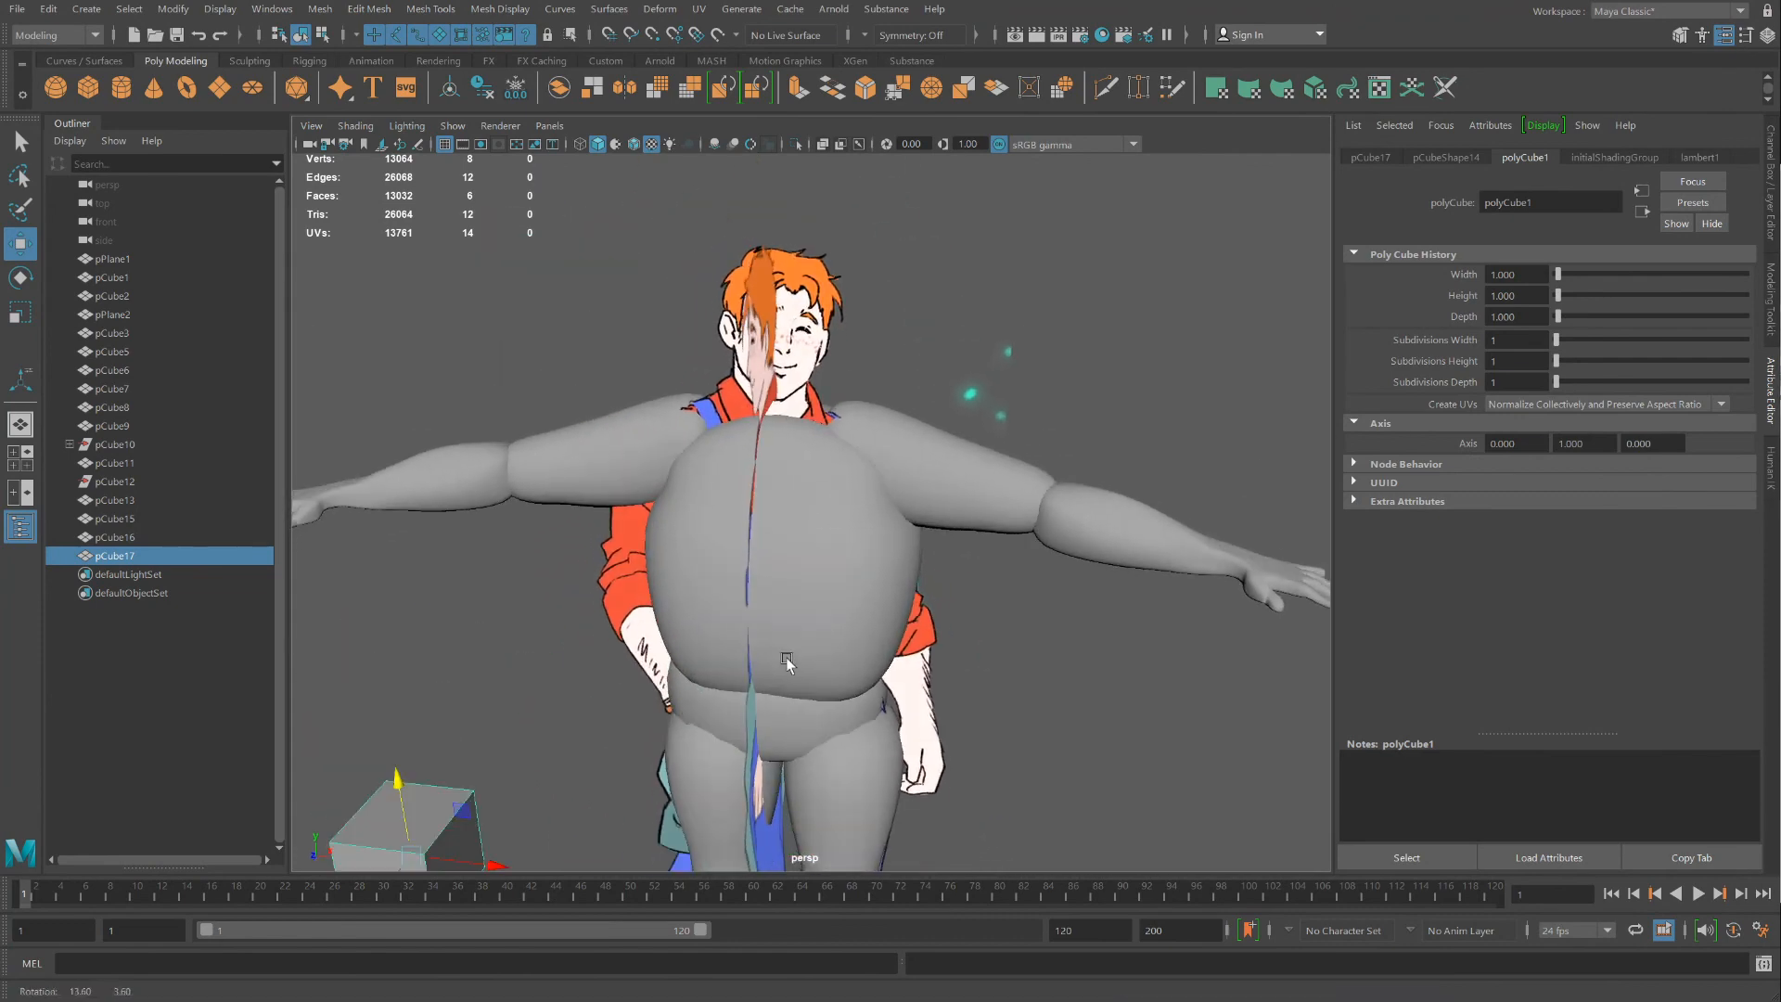
{"action": "scroll", "coordinate": [430, 819], "scroll_direction": "down", "scroll_amount": 1}
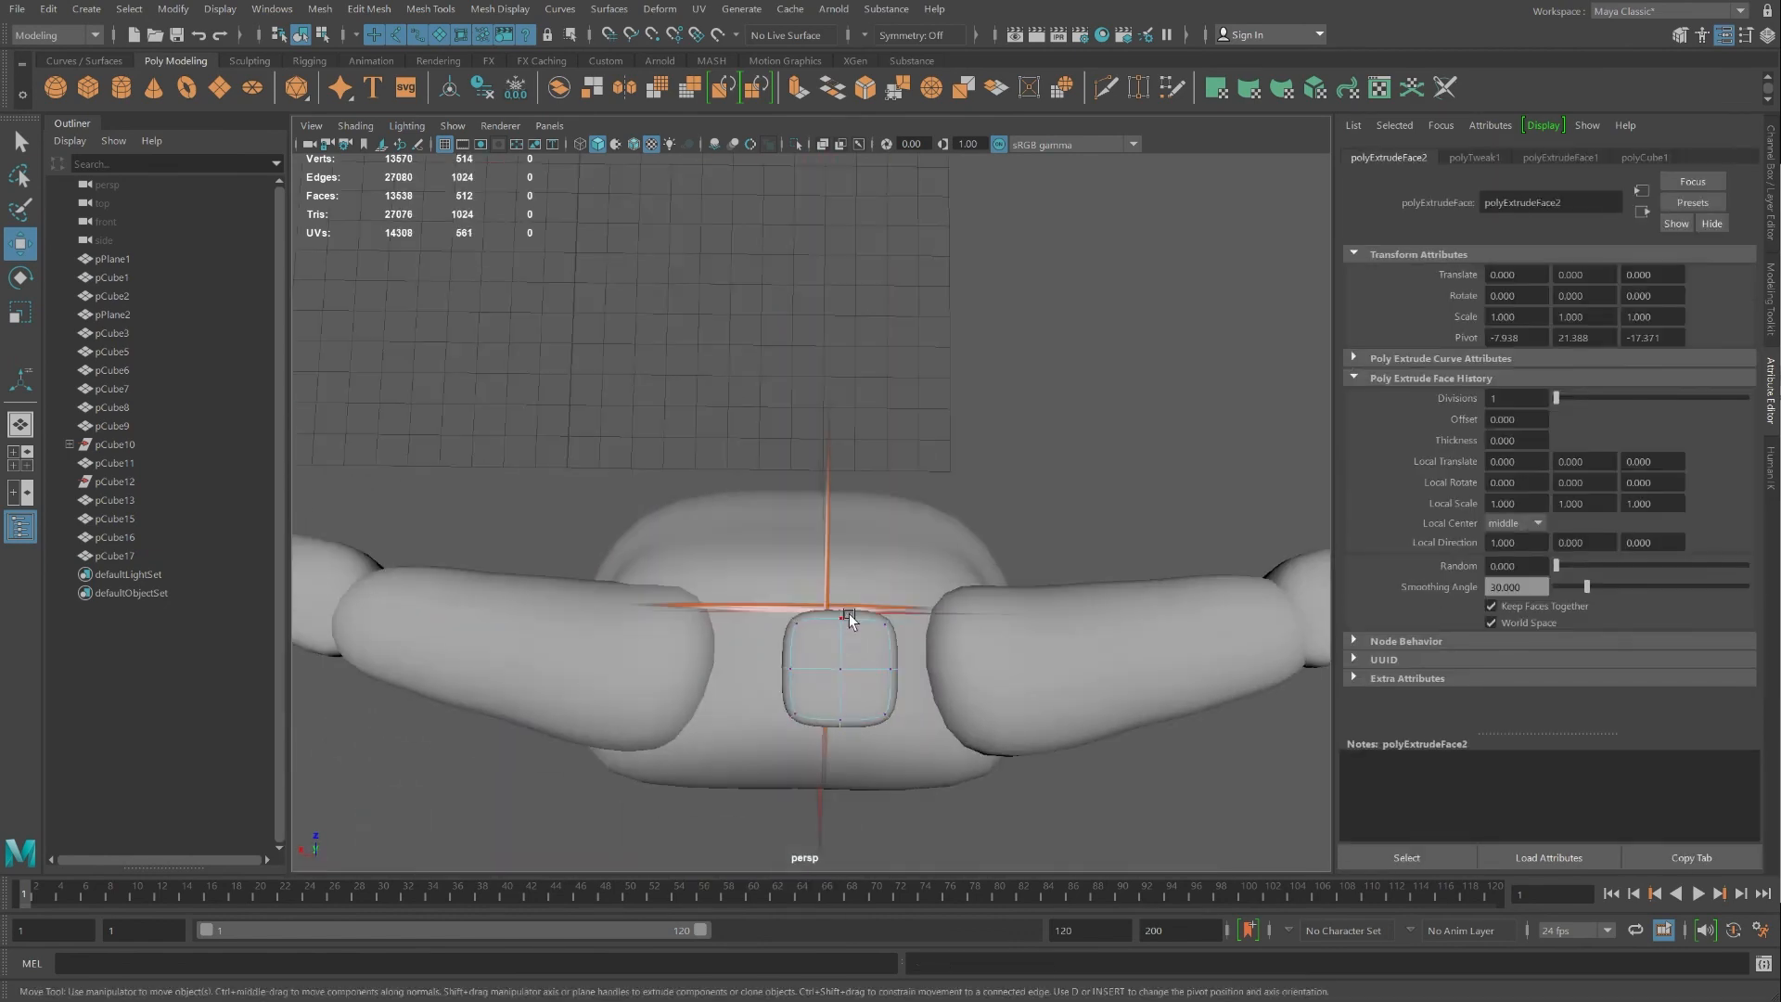
{"action": "left_click", "coordinate": [849, 620]}
{"action": "key", "text": "r"}
{"action": "key", "text": "w"}
{"action": "mouse_move", "coordinate": [796, 680]}
{"action": "left_mouse_down", "text": "alt"}
{"action": "mouse_move", "coordinate": [552, 671]}
{"action": "mouse_move", "coordinate": [780, 687]}
{"action": "left_mouse_up", "text": "alt"}
{"action": "key", "text": "r"}
{"action": "left_click_drag", "start_coordinate": [612, 705], "coordinate": [1085, 705], "text": "alt"}
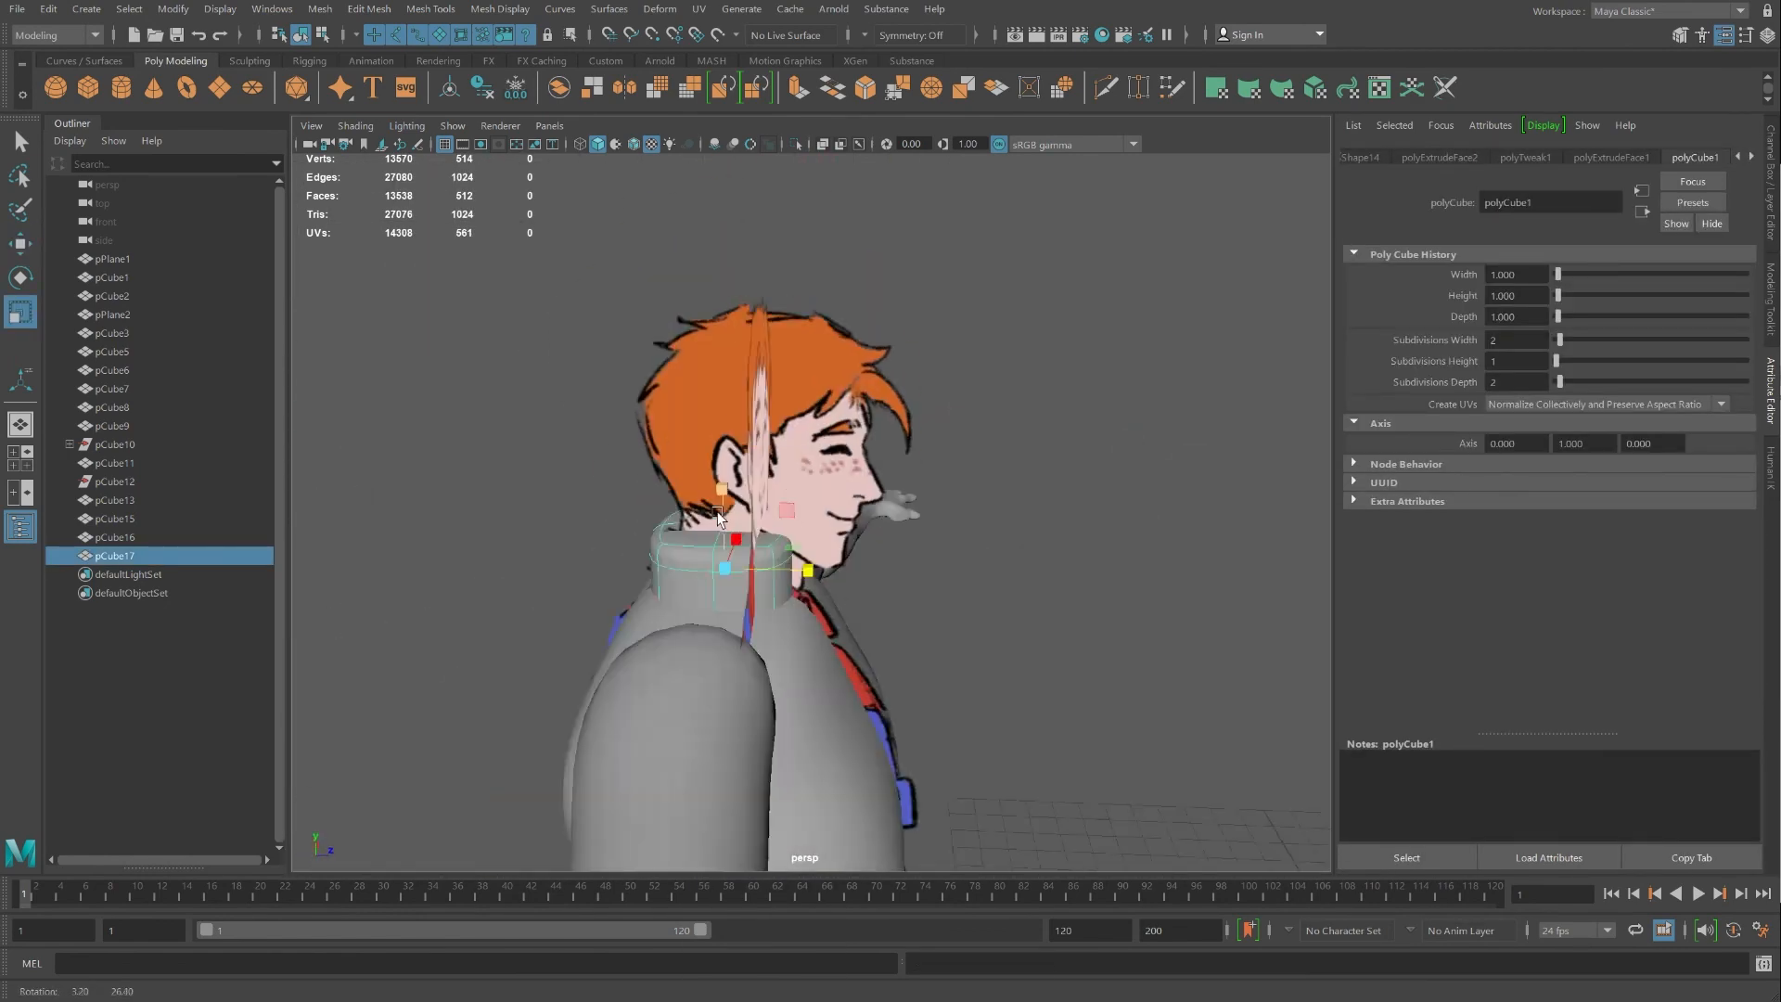
Block out the head from a smoothed cube above the neck, raising its upper vertices to the top of the reference hair
{"action": "right_click", "coordinate": [756, 378], "text": "shift"}
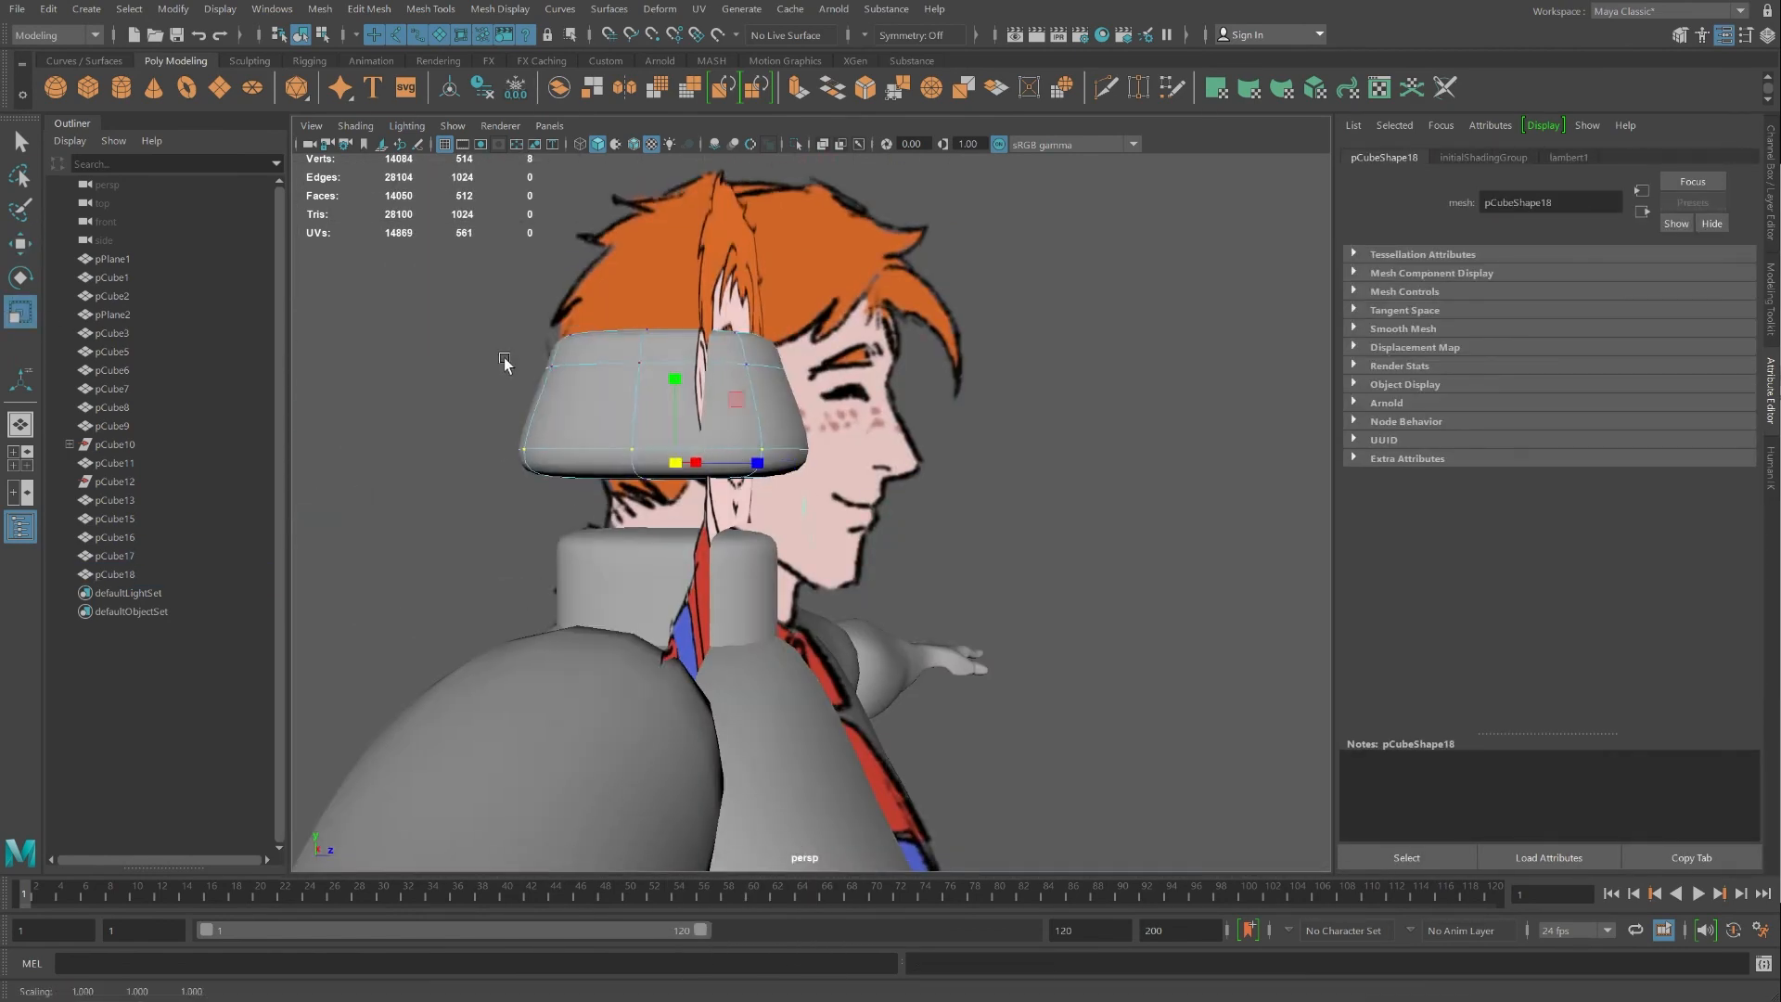
{"action": "key", "text": "ctrl+e"}
{"action": "key", "text": "ctrl+z"}
{"action": "left_click_drag", "start_coordinate": [683, 409], "coordinate": [992, 397], "text": "alt"}
{"action": "left_click_drag", "start_coordinate": [967, 279], "coordinate": [966, 214]}
{"action": "left_click_drag", "start_coordinate": [807, 397], "coordinate": [990, 335], "text": "alt"}
{"action": "left_click_drag", "start_coordinate": [747, 361], "coordinate": [1153, 405], "text": "alt"}
{"action": "left_click_drag", "start_coordinate": [899, 185], "coordinate": [899, 130]}
Adjust the head's lower front vertices and extrude faces on its underside toward the neck
{"action": "left_click", "coordinate": [756, 517]}
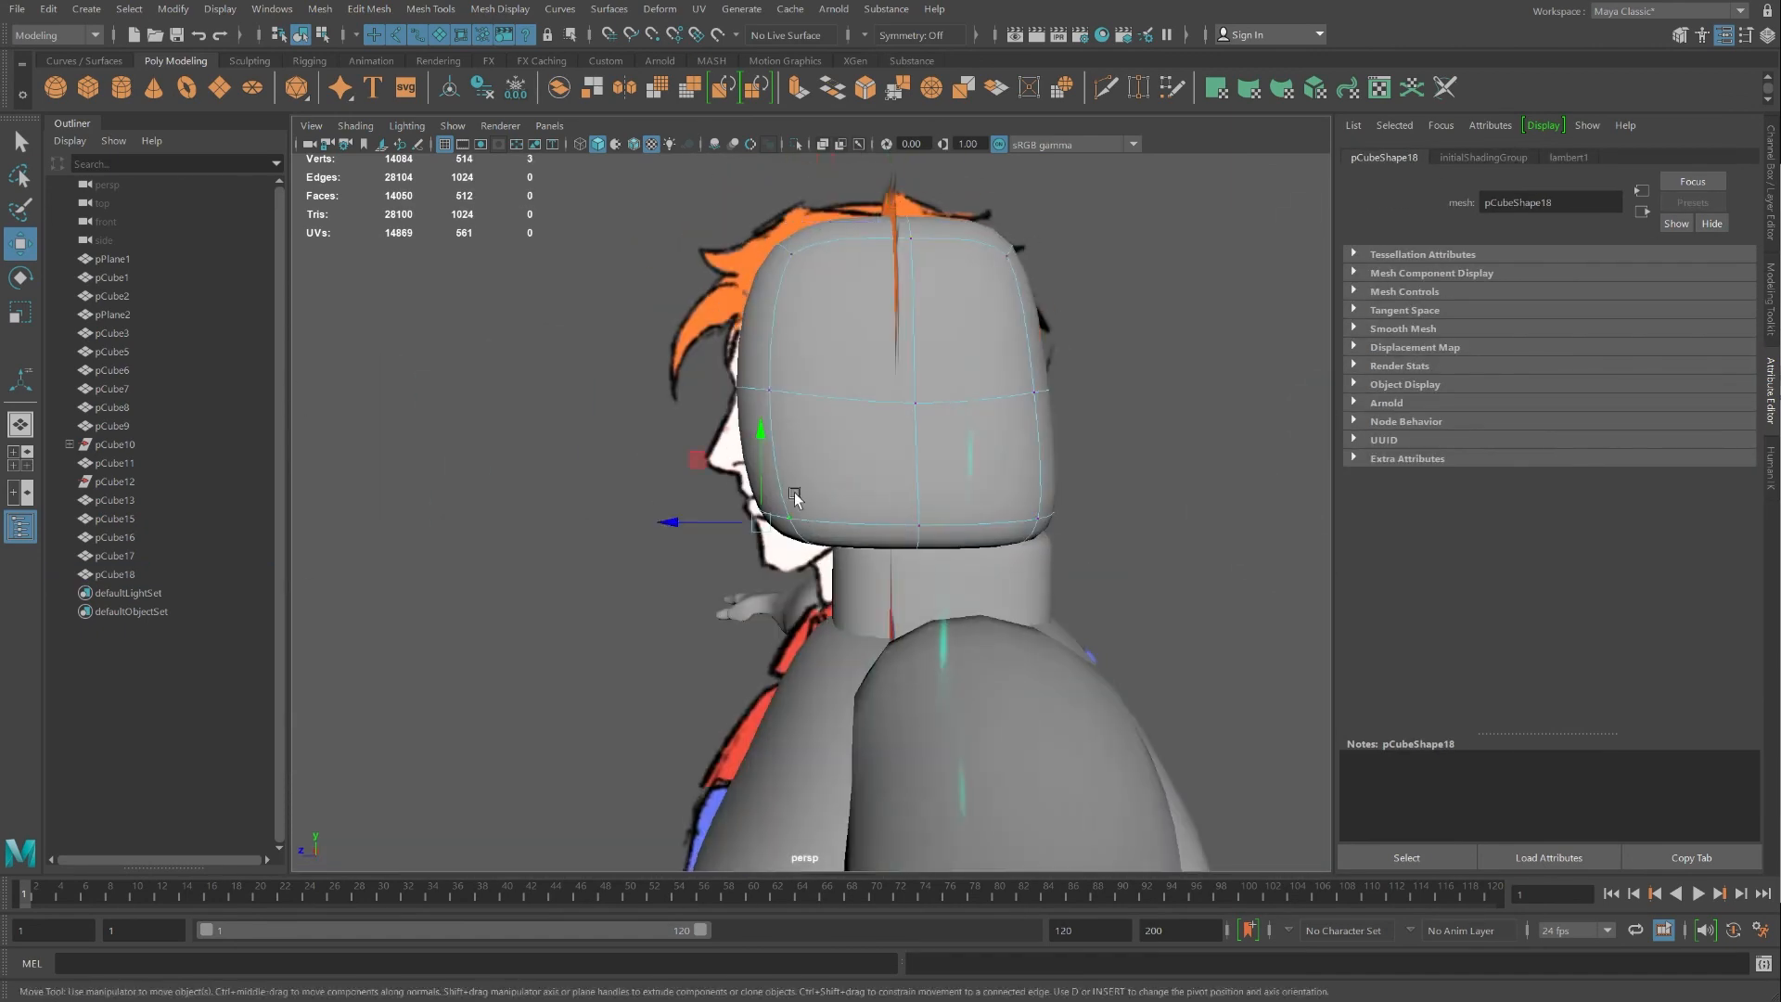
{"action": "key", "text": "F11"}
{"action": "left_click", "coordinate": [880, 436]}
{"action": "left_click_drag", "start_coordinate": [795, 493], "coordinate": [880, 371], "text": "alt"}
{"action": "key", "text": "F8"}
{"action": "left_click_drag", "start_coordinate": [650, 409], "coordinate": [918, 536], "text": "alt"}
Move the vertices at mid-height on the side of the head to follow the head's width in the reference
{"action": "key", "text": "F9"}
{"action": "scroll", "coordinate": [918, 536], "scroll_direction": "up", "scroll_amount": 3}
{"action": "left_click_drag", "start_coordinate": [902, 465], "coordinate": [1057, 446], "text": "alt"}
{"action": "left_click", "coordinate": [617, 360]}
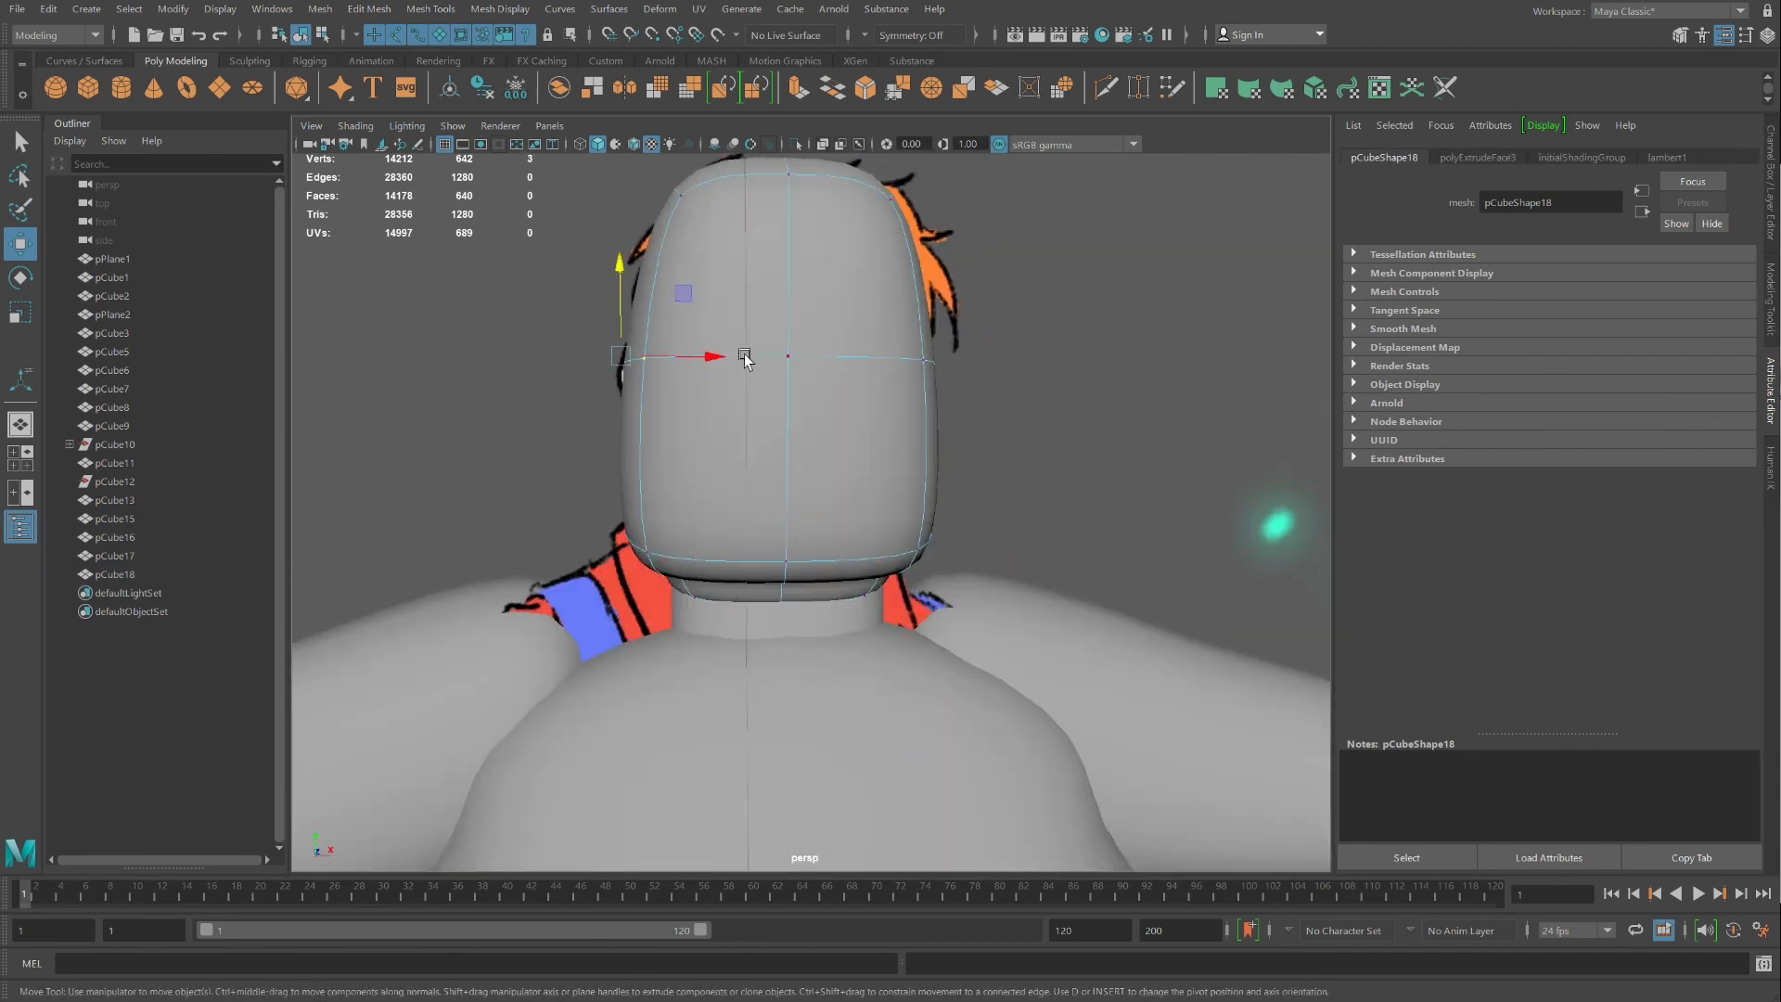
Select the head and neck blocks together and turn on X-ray display to compare them with the reference face
{"action": "key", "text": "F8"}
{"action": "key", "text": "r"}
{"action": "scroll", "coordinate": [962, 406], "scroll_direction": "down", "scroll_amount": 5}
{"action": "left_click_drag", "start_coordinate": [962, 405], "coordinate": [835, 409], "text": "alt"}
{"action": "right_click_drag", "start_coordinate": [873, 427], "coordinate": [965, 788]}
{"action": "left_click_drag", "start_coordinate": [1557, 375], "coordinate": [1610, 375]}
{"action": "left_click_drag", "start_coordinate": [835, 547], "coordinate": [835, 421], "text": "alt"}
{"action": "right_click_drag", "start_coordinate": [835, 421], "coordinate": [755, 421]}
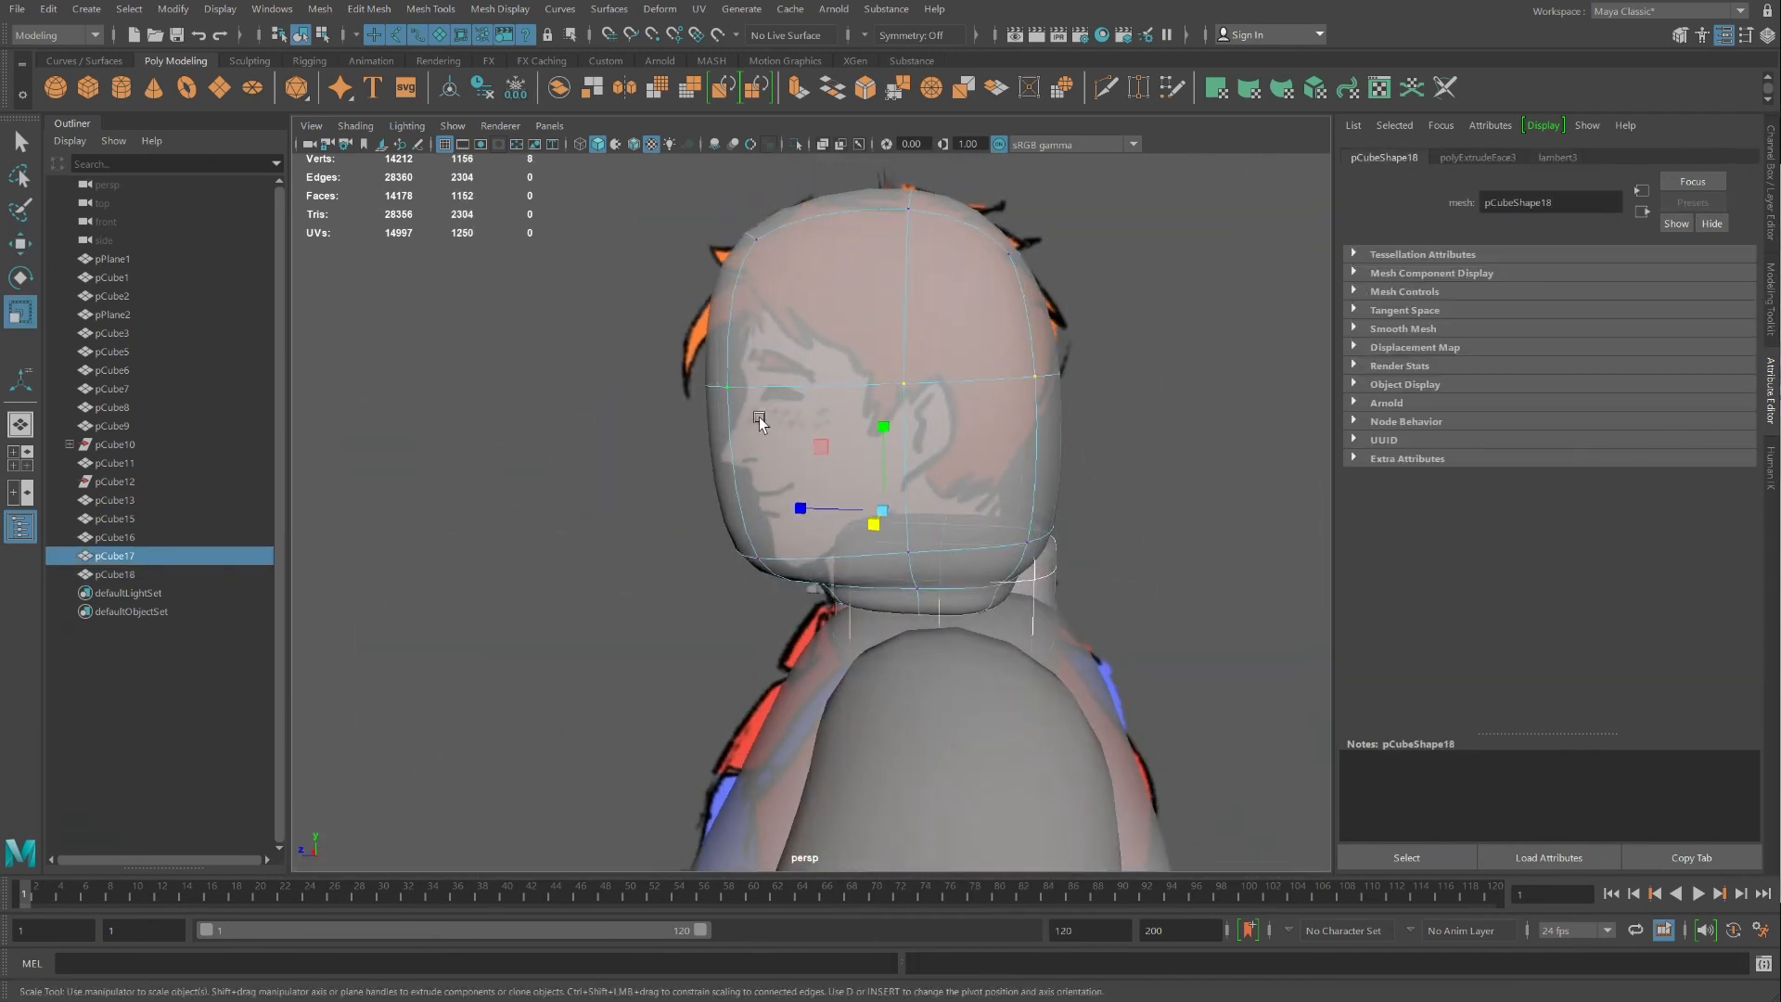
Insert a horizontal edge loop around the lower part of the head and adjust the jaw vertices in side view
{"action": "key", "text": "w"}
{"action": "left_click", "coordinate": [733, 566]}
{"action": "right_click_drag", "start_coordinate": [1054, 545], "coordinate": [965, 544], "text": "shift"}
{"action": "left_click", "coordinate": [1173, 453], "text": "ctrl"}
{"action": "left_click", "coordinate": [21, 243]}
{"action": "left_click_drag", "start_coordinate": [1097, 504], "coordinate": [1050, 482]}
Scale the horizontal rows of head vertices at eye and mouth level to fit the reference face from the front
{"action": "left_click_drag", "start_coordinate": [928, 492], "coordinate": [1244, 491], "text": "alt"}
{"action": "key", "text": "r"}
{"action": "left_click_drag", "start_coordinate": [677, 315], "coordinate": [1114, 381]}
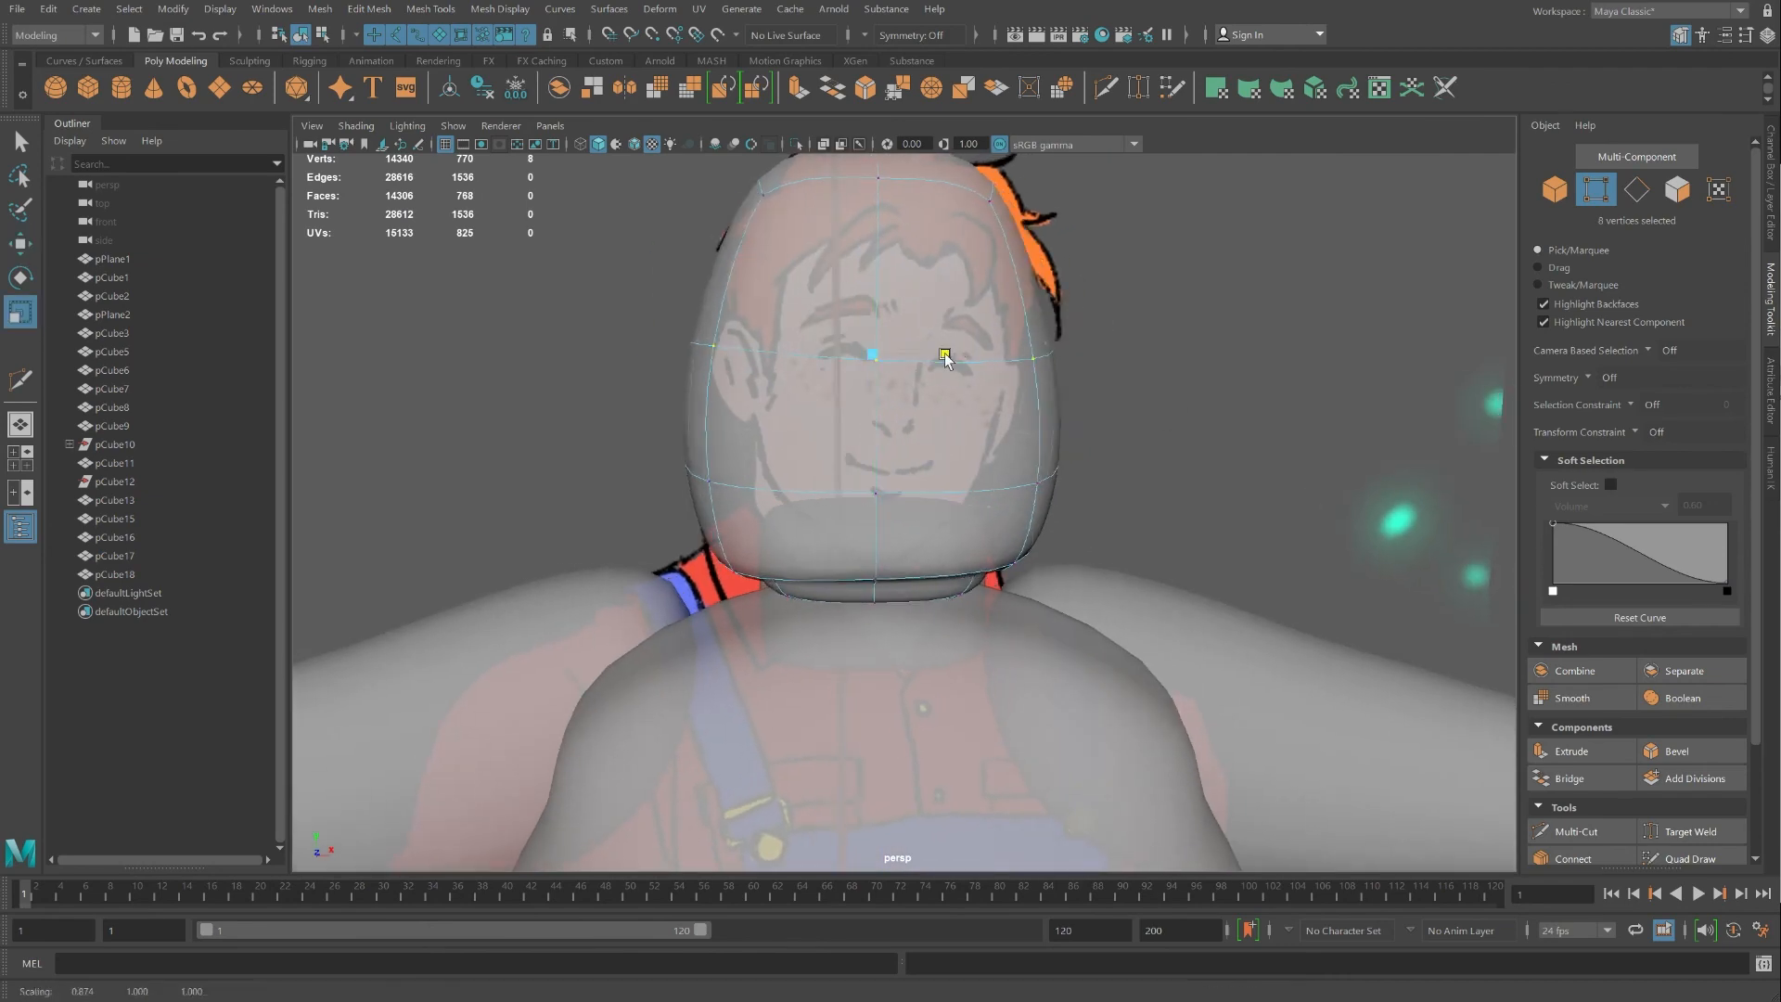
{"action": "left_click_drag", "start_coordinate": [889, 271], "coordinate": [894, 437]}
{"action": "left_click_drag", "start_coordinate": [668, 437], "coordinate": [1114, 501]}
Move the head's jaw and cheek vertices to refine the lower face against the reference
{"action": "left_click_drag", "start_coordinate": [1234, 487], "coordinate": [1076, 436], "text": "alt"}
{"action": "key", "text": "w"}
{"action": "left_click", "coordinate": [822, 581]}
{"action": "left_click_drag", "start_coordinate": [832, 520], "coordinate": [927, 566], "text": "alt"}
{"action": "left_click", "coordinate": [990, 434]}
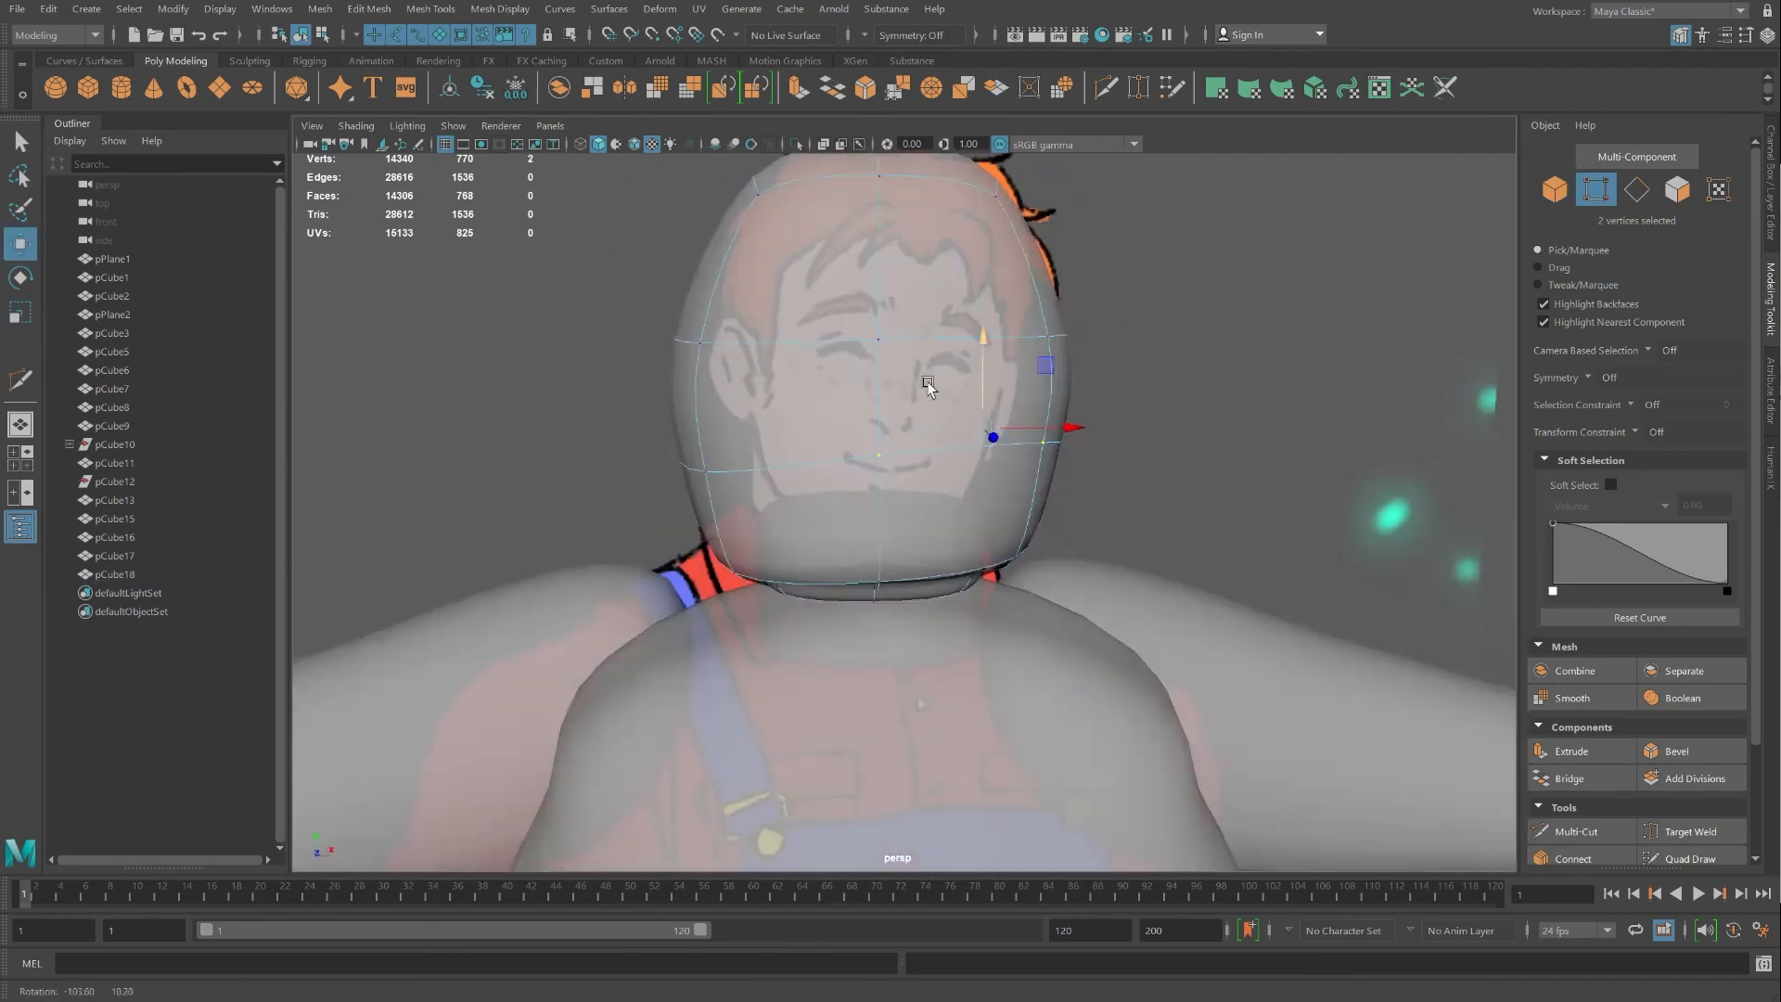
Enable topological symmetry on the head mesh and reshape the vertices at the lower back of the head
{"action": "left_click", "coordinate": [855, 449]}
{"action": "left_click", "coordinate": [1619, 377]}
{"action": "left_click_drag", "start_coordinate": [974, 464], "coordinate": [824, 468], "text": "alt"}
{"action": "left_click", "coordinate": [773, 451]}
{"action": "left_click_drag", "start_coordinate": [650, 279], "coordinate": [783, 266], "text": "alt"}
{"action": "left_click_drag", "start_coordinate": [1252, 548], "coordinate": [1030, 565], "text": "alt"}
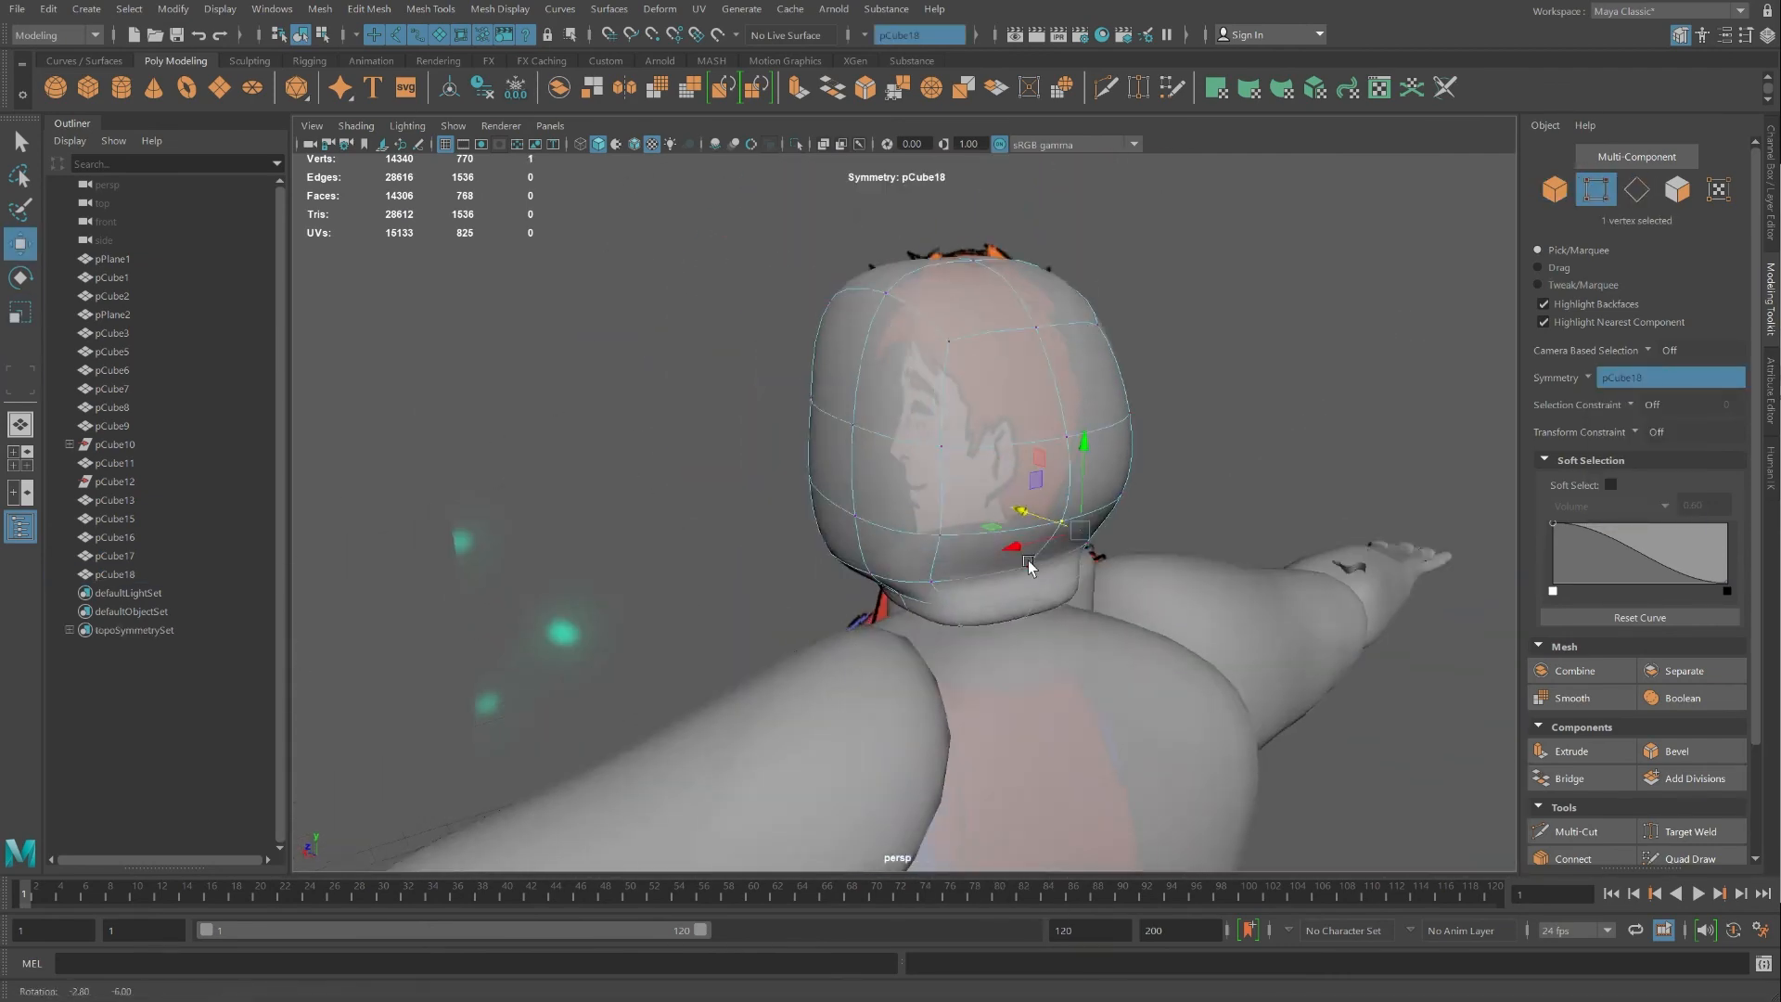
{"action": "left_click_drag", "start_coordinate": [742, 362], "coordinate": [835, 362], "text": "alt"}
{"action": "right_click_drag", "start_coordinate": [1020, 557], "coordinate": [928, 557]}
{"action": "left_click_drag", "start_coordinate": [1113, 520], "coordinate": [1044, 613]}
{"action": "left_click_drag", "start_coordinate": [976, 578], "coordinate": [915, 580]}
Show the Channel Box and hide the image reference layer so that only the body meshes remain in view
{"action": "key", "text": "a"}
{"action": "left_click", "coordinate": [1022, 370]}
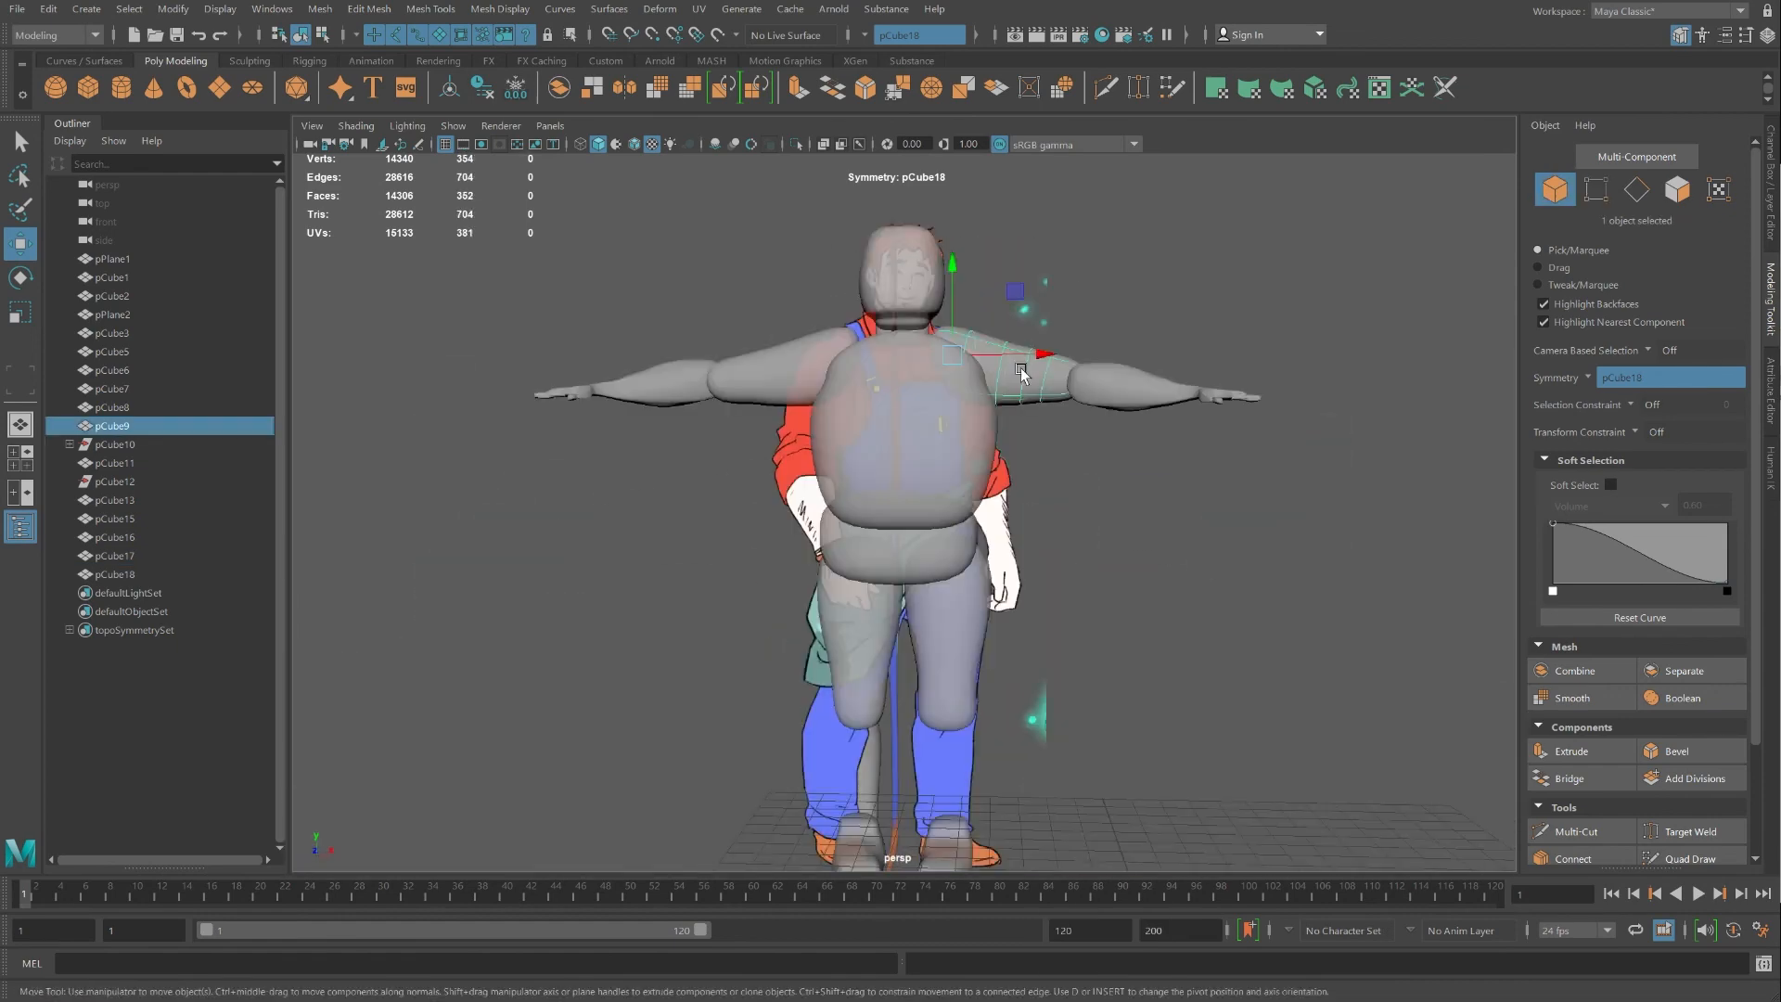
{"action": "left_click", "coordinate": [1234, 436]}
{"action": "key", "text": "ctrl+a"}
{"action": "key", "text": "ctrl+a"}
{"action": "left_click", "coordinate": [1433, 765]}
Select vertices along the top of the torso and move them up toward the base of the neck
{"action": "left_click_drag", "start_coordinate": [835, 501], "coordinate": [793, 506], "text": "alt"}
{"action": "scroll", "coordinate": [793, 503], "scroll_direction": "up", "scroll_amount": 3}
{"action": "middle_click_drag", "start_coordinate": [835, 505], "coordinate": [818, 645], "text": "alt"}
{"action": "left_click", "coordinate": [863, 649]}
{"action": "right_click_drag", "start_coordinate": [861, 547], "coordinate": [850, 406]}
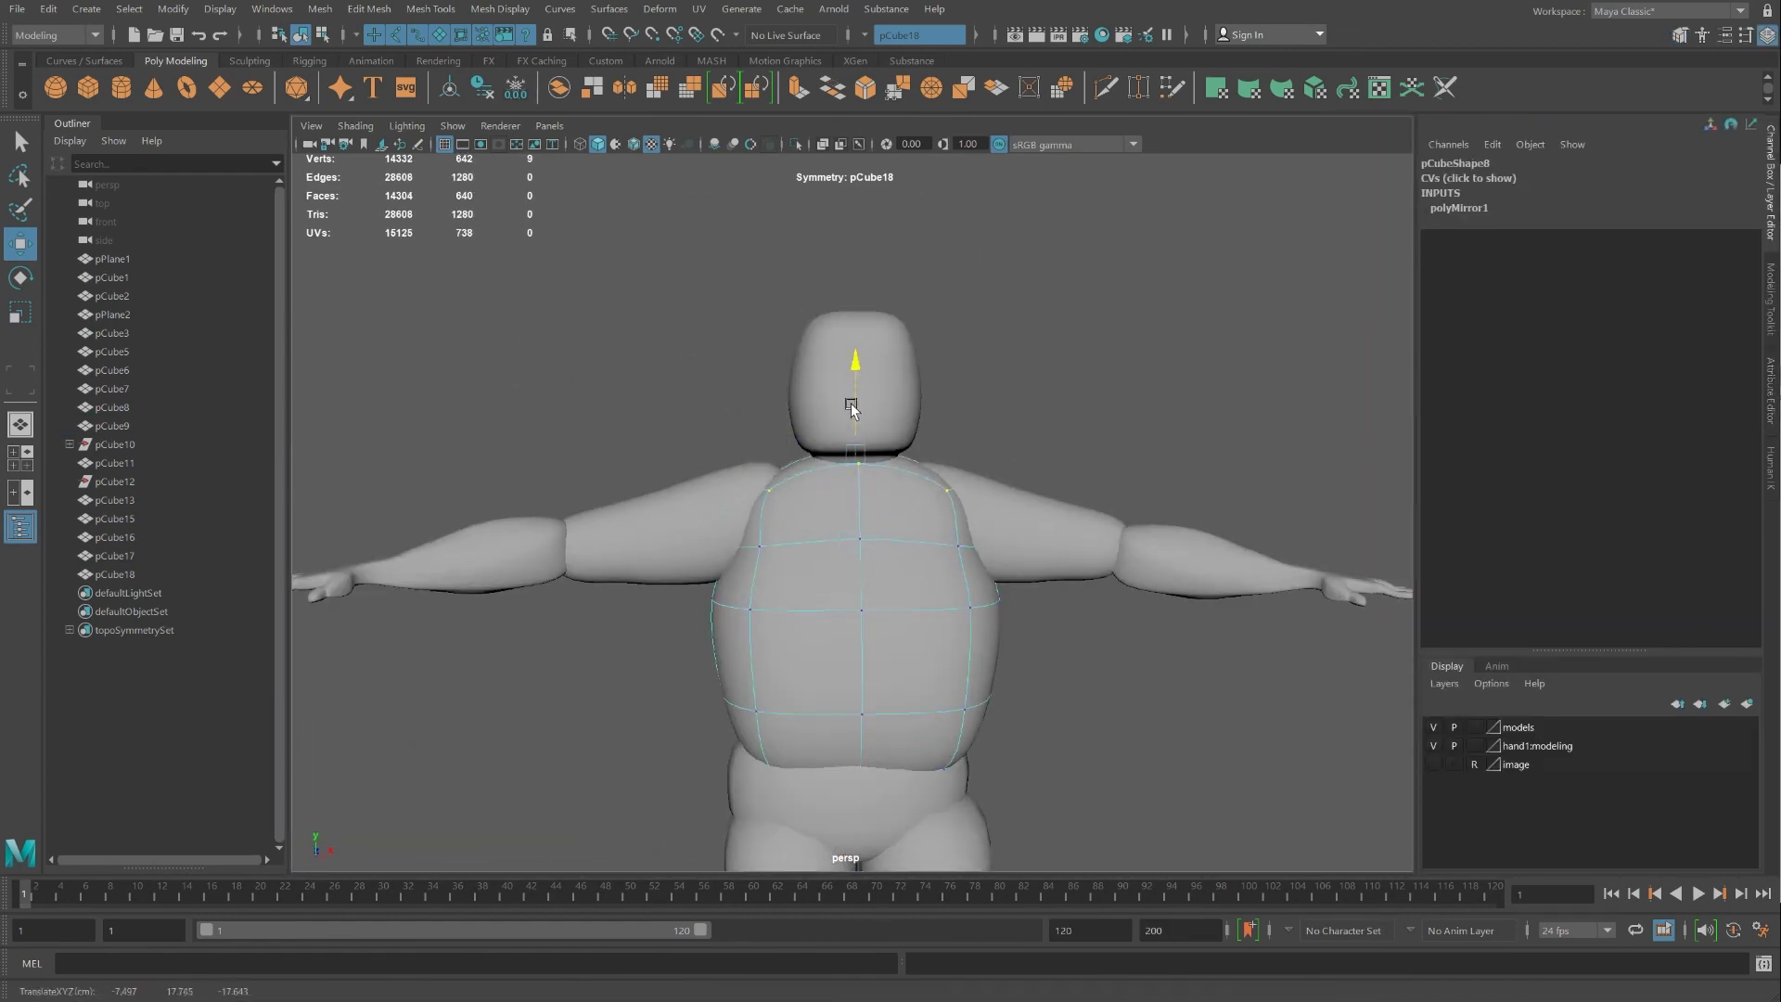
Adjust the torso's upper shoulder vertices and delete the separate neck block
{"action": "right_click_drag", "start_coordinate": [742, 515], "coordinate": [798, 465]}
{"action": "left_click_drag", "start_coordinate": [941, 483], "coordinate": [1113, 492], "text": "alt"}
{"action": "scroll", "coordinate": [835, 492], "scroll_direction": "up", "scroll_amount": 4}
{"action": "left_click", "coordinate": [696, 455]}
{"action": "key", "text": "Delete"}
Select the torso's three vertices at the base of the neck and adjust them to shape the upper back
{"action": "left_click_drag", "start_coordinate": [696, 489], "coordinate": [1317, 436], "text": "alt"}
{"action": "left_click", "coordinate": [1193, 469]}
{"action": "right_click_drag", "start_coordinate": [1192, 464], "coordinate": [1112, 451]}
{"action": "left_click_drag", "start_coordinate": [1114, 453], "coordinate": [994, 457], "text": "alt"}
{"action": "scroll", "coordinate": [1126, 537], "scroll_direction": "down", "scroll_amount": 5}
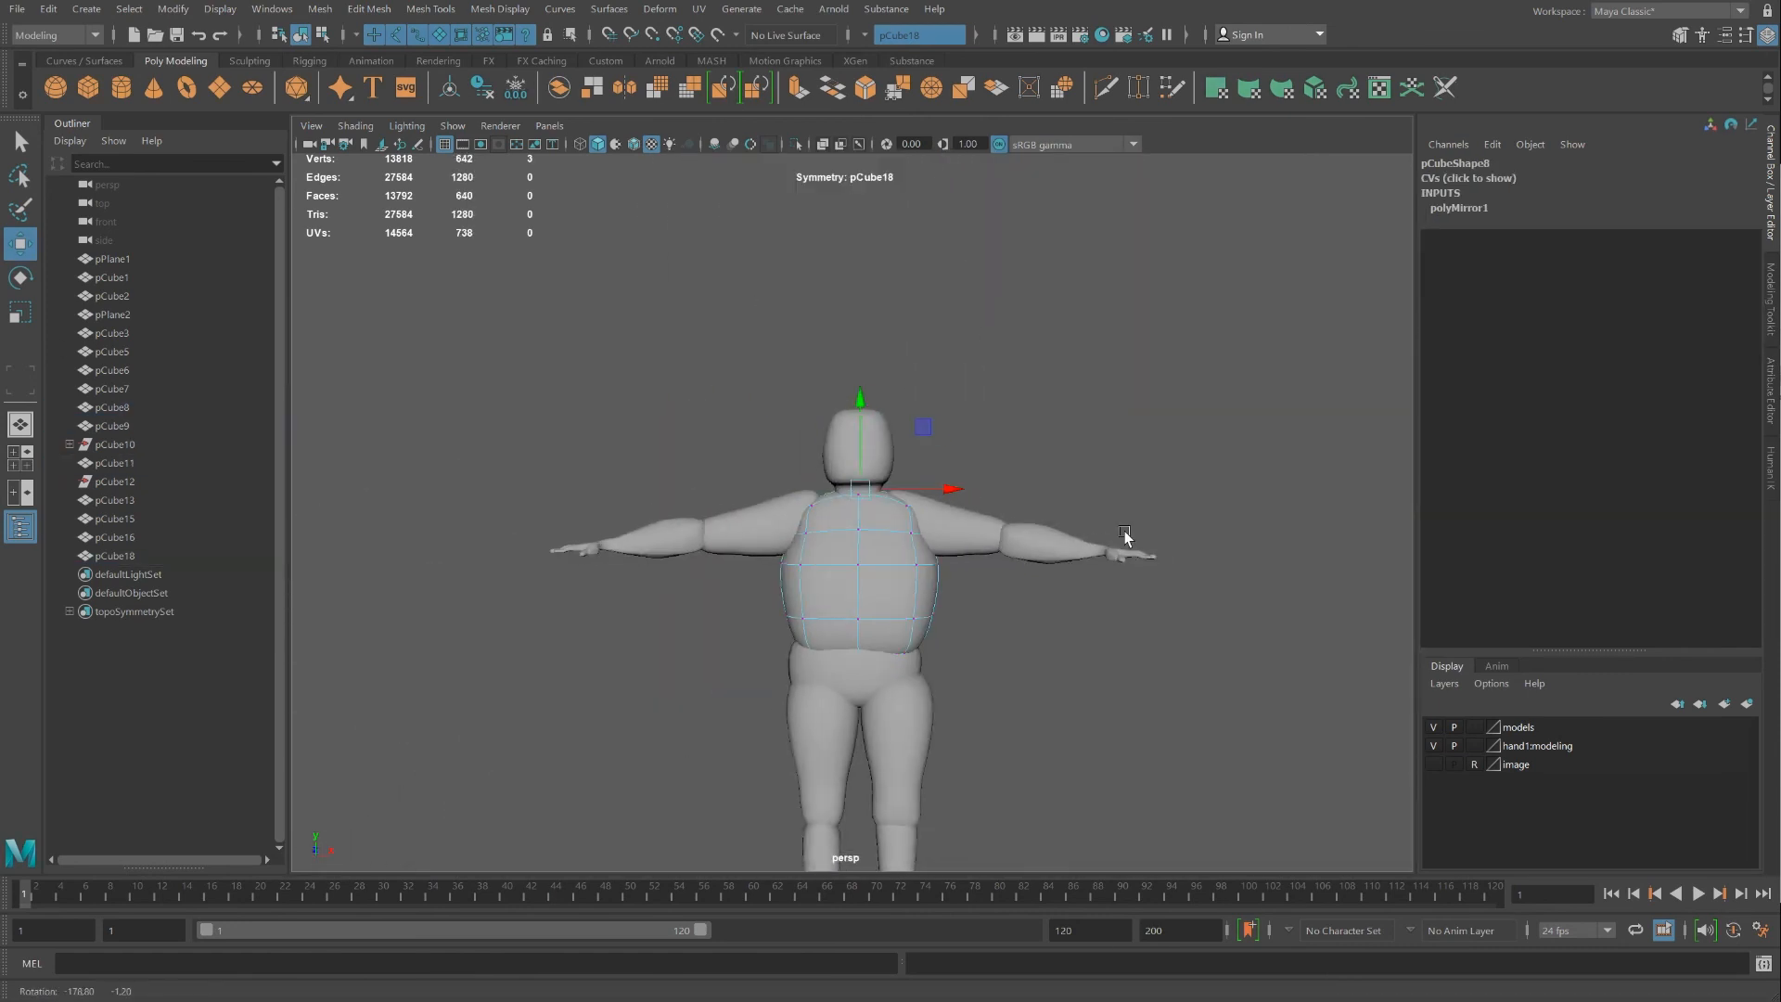
{"action": "scroll", "coordinate": [867, 590], "scroll_direction": "up", "scroll_amount": 4}
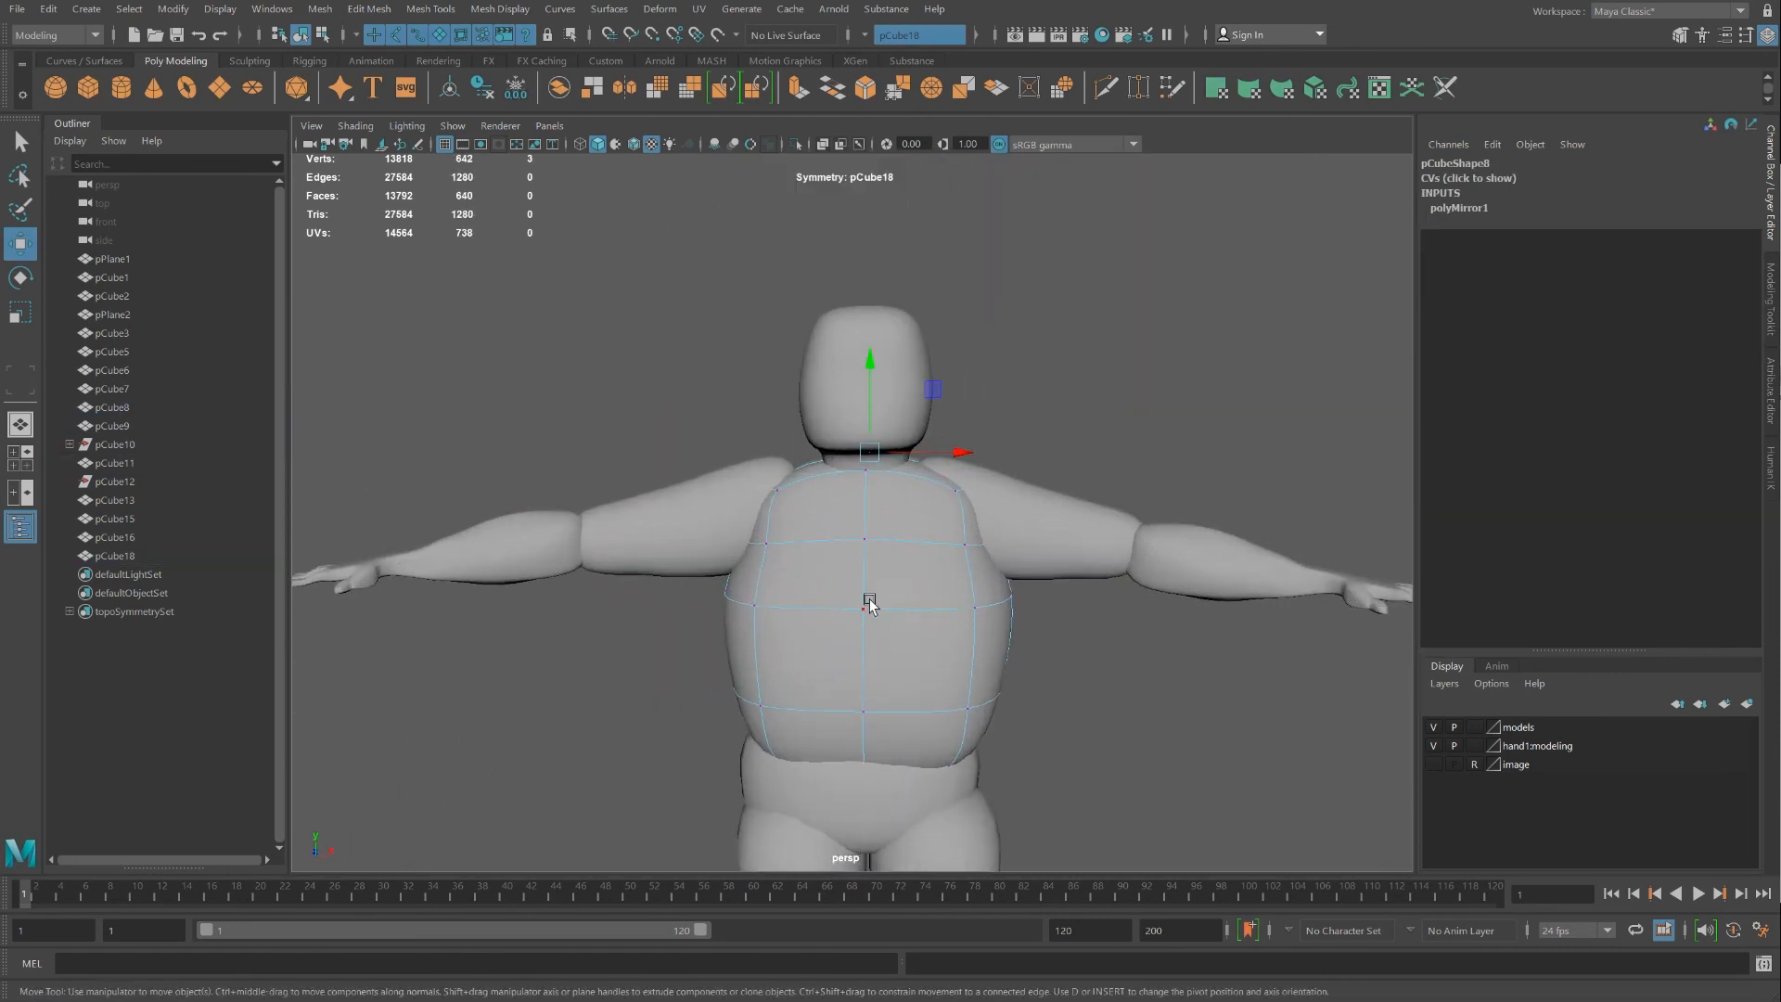